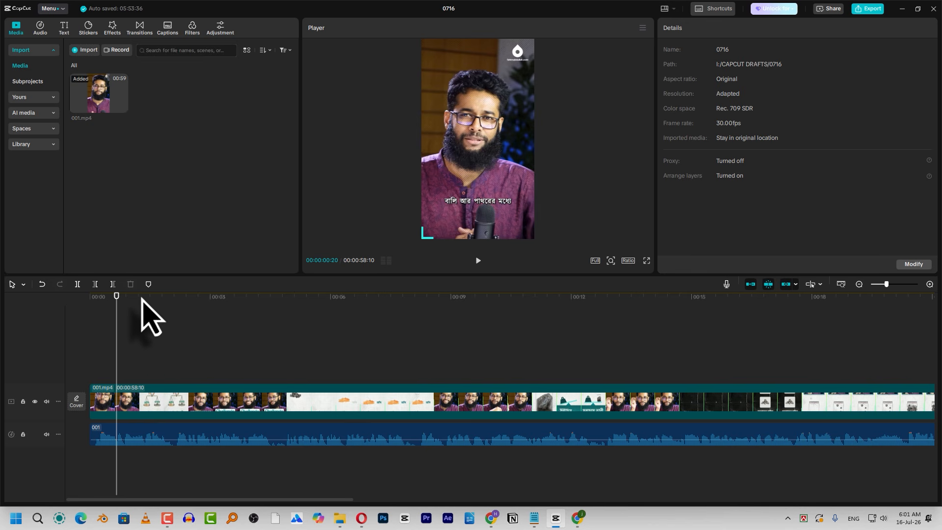
Step: Scrub and play the first two seconds to examine the balance-scale animation, and enlarge the preview area
left_click_drag(144, 298, 156, 301)
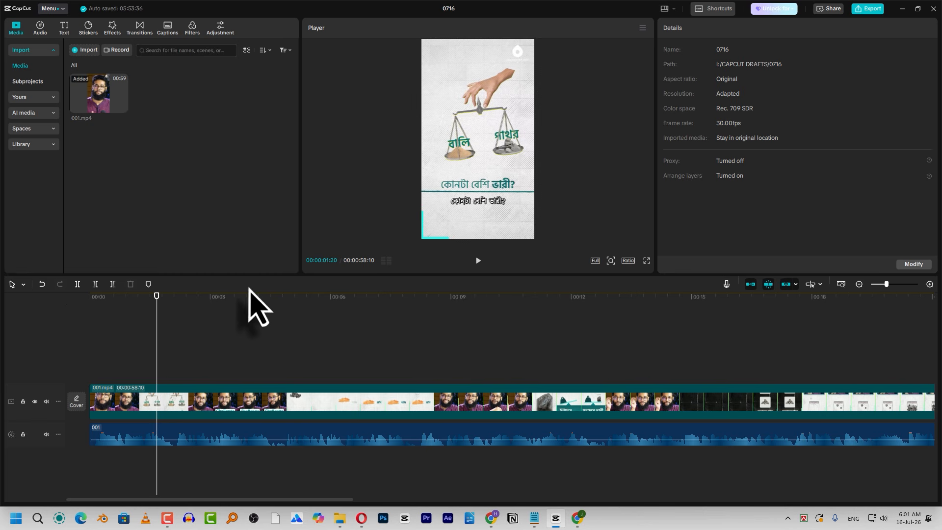
left_click(110, 304)
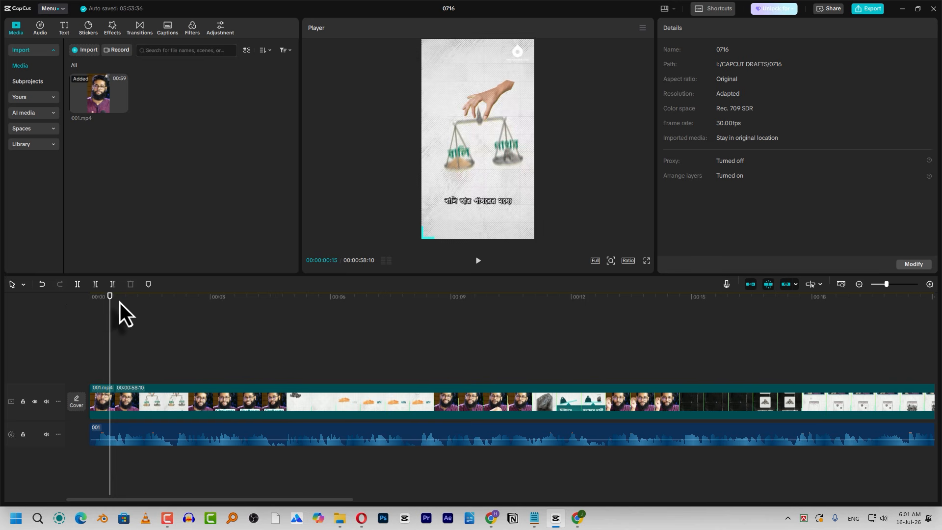
left_click_drag(119, 303, 135, 307)
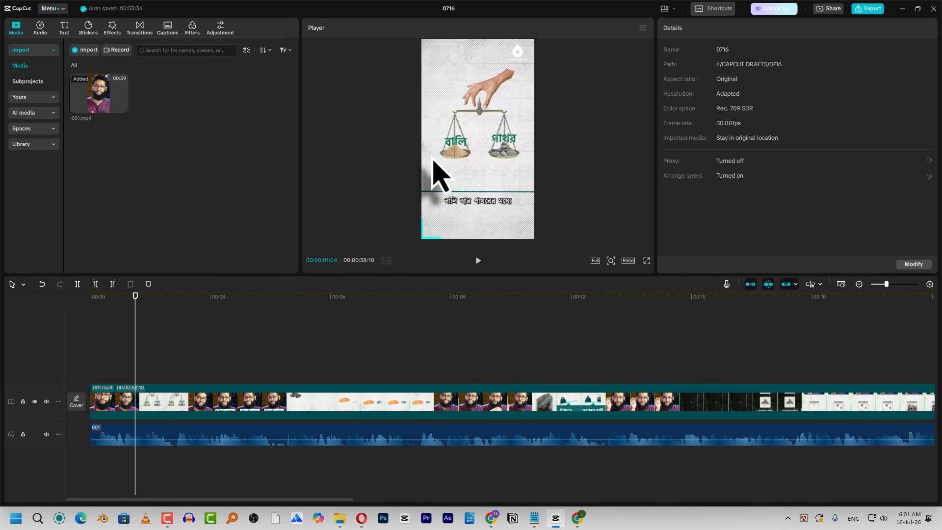
left_click_drag(144, 319, 149, 339)
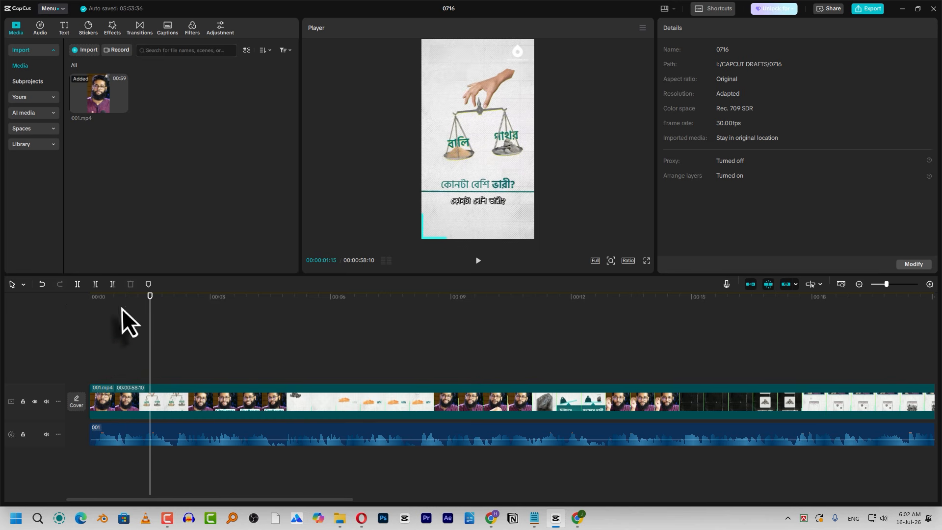
mouse_move(122, 308)
left_mouse_down()
mouse_move(111, 299)
mouse_move(199, 330)
mouse_move(414, 332)
mouse_move(187, 307)
mouse_move(115, 316)
left_mouse_up()
key("space")
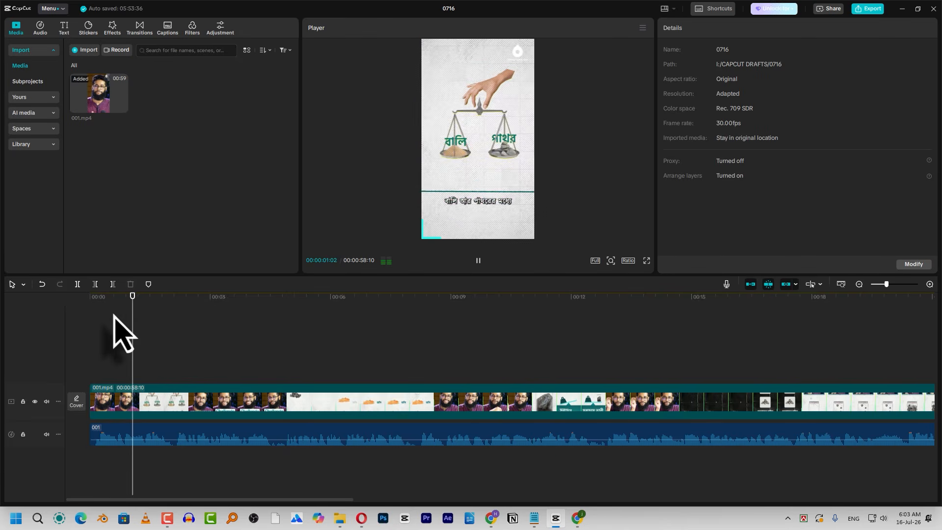
key("space")
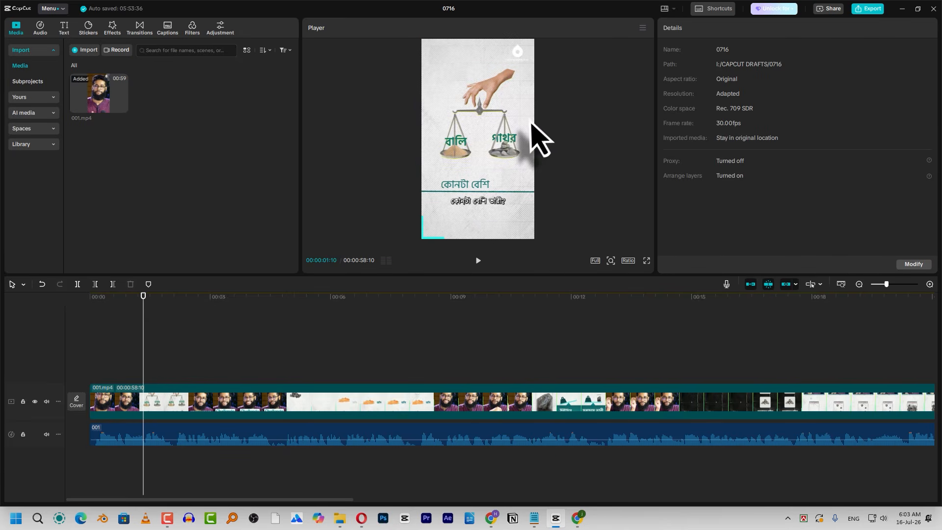
left_click_drag(490, 277, 490, 311)
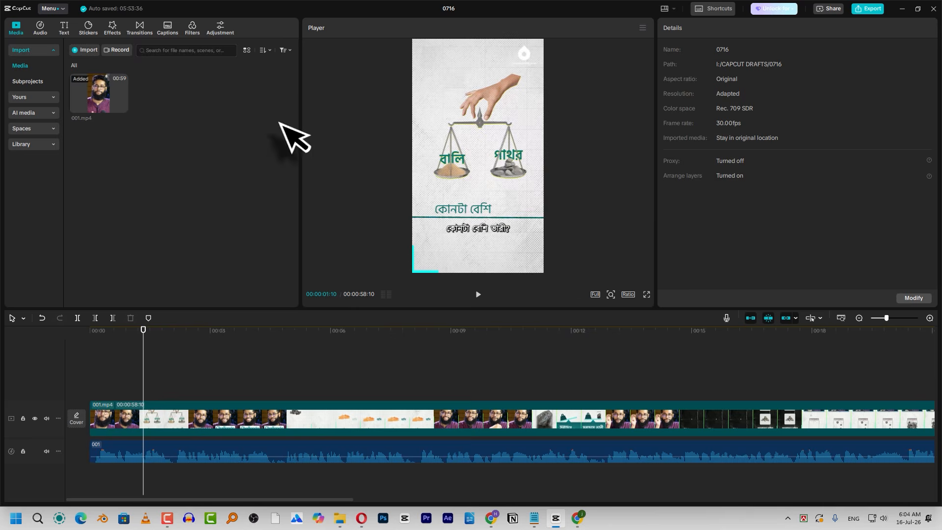
Step: Switch to File Explorer and look through the hand, sand and stone images in the capcut editing folder
key("alt+Tab")
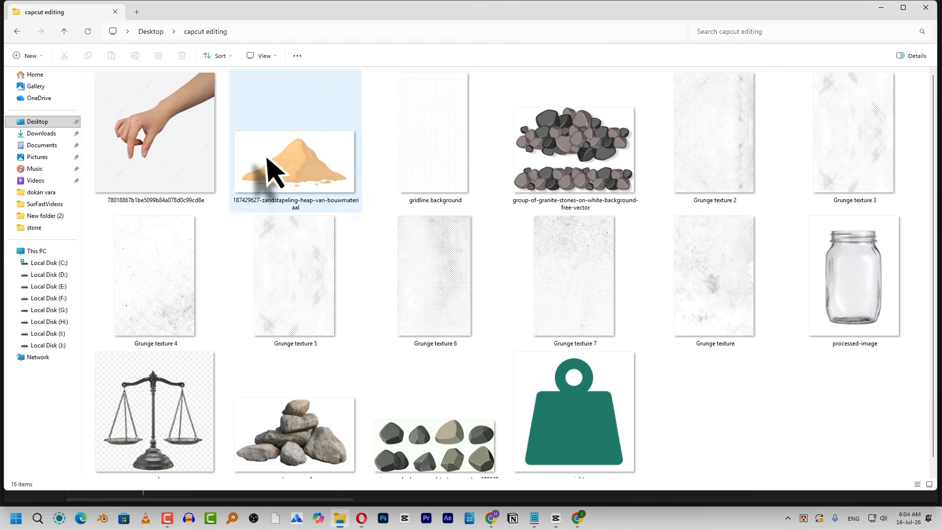
left_click(179, 144)
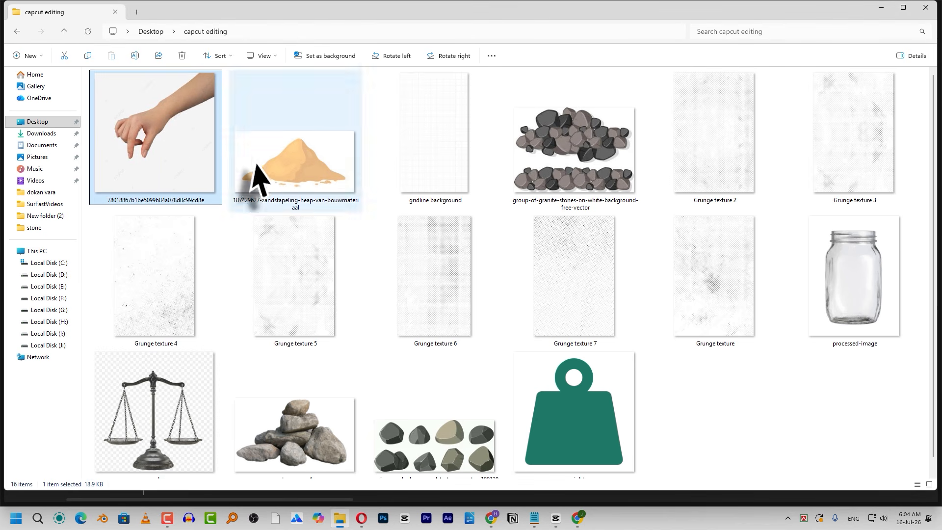
left_click(314, 181)
left_click(357, 448)
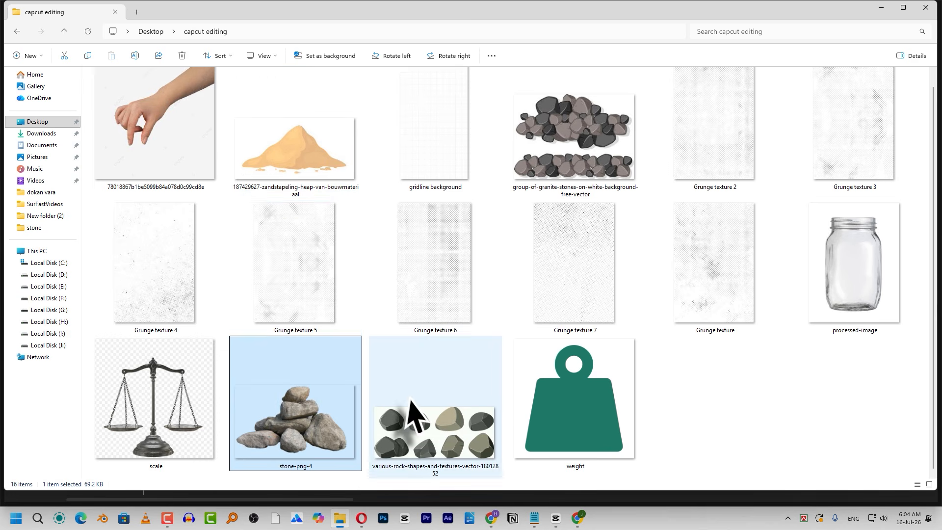
key("alt+Tab")
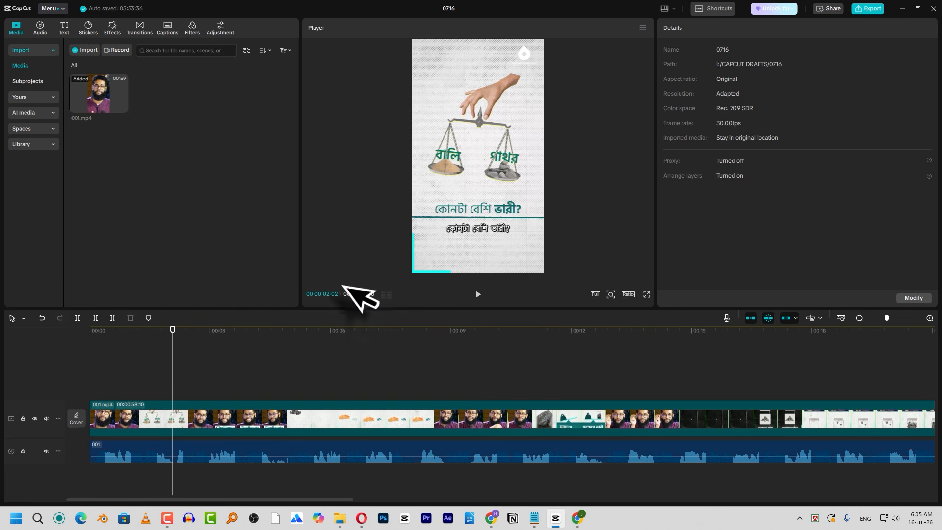
Step: Import all the image files from the capcut editing folder on the Desktop into the project's media
left_click(138, 331)
key("ctrl+i")
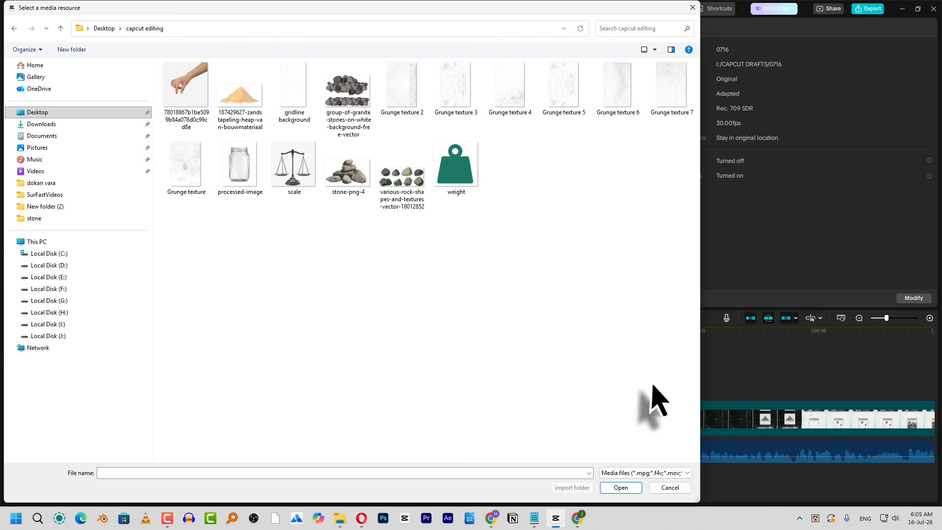
key("ctrl+a")
left_click(622, 488)
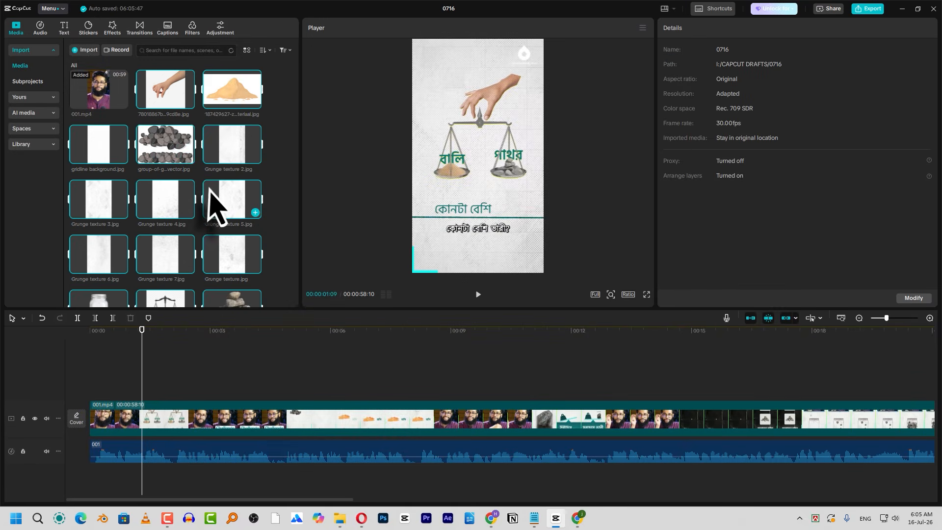
scroll(221, 171, "down", 3)
scroll(200, 179, "up", 3)
Step: Place gridline background.jpg on a new track above the main video, starting at about 1 second
left_click_drag(95, 158, 143, 373)
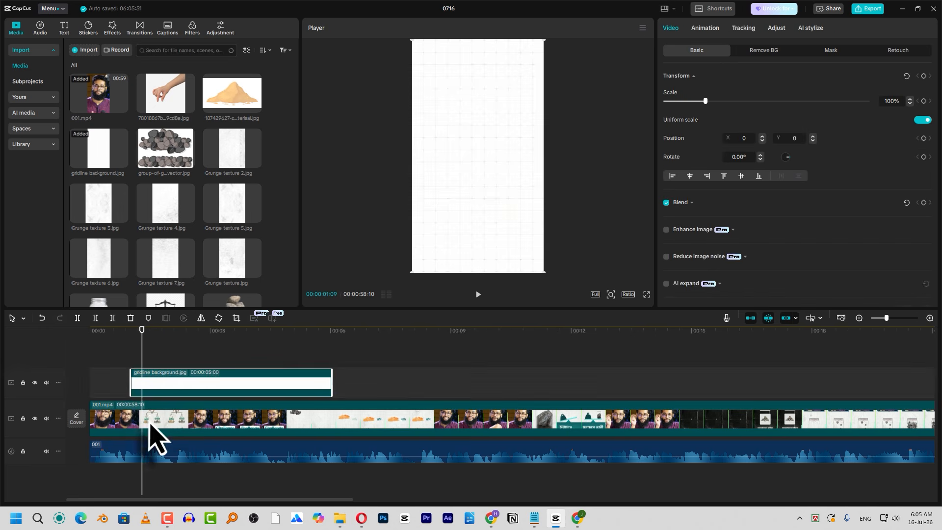
left_click(155, 431)
left_click_drag(133, 331, 130, 349)
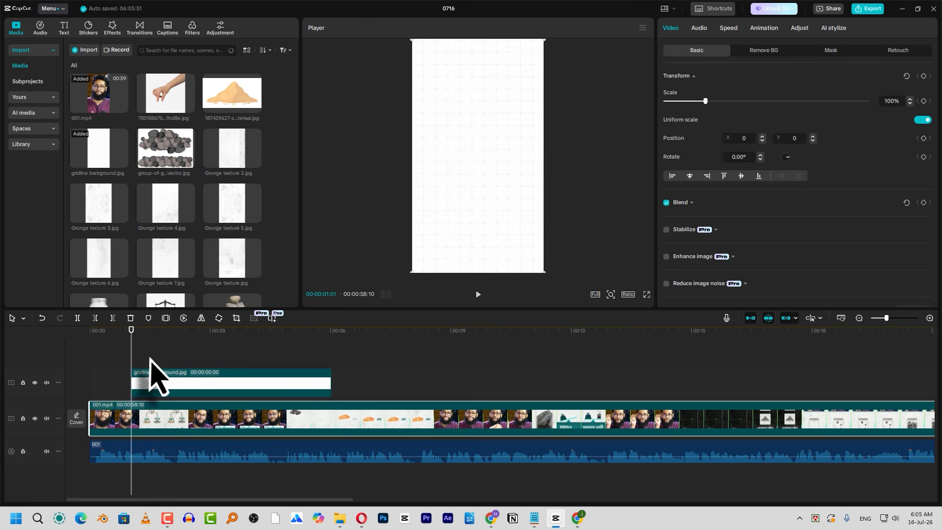
left_click(145, 446)
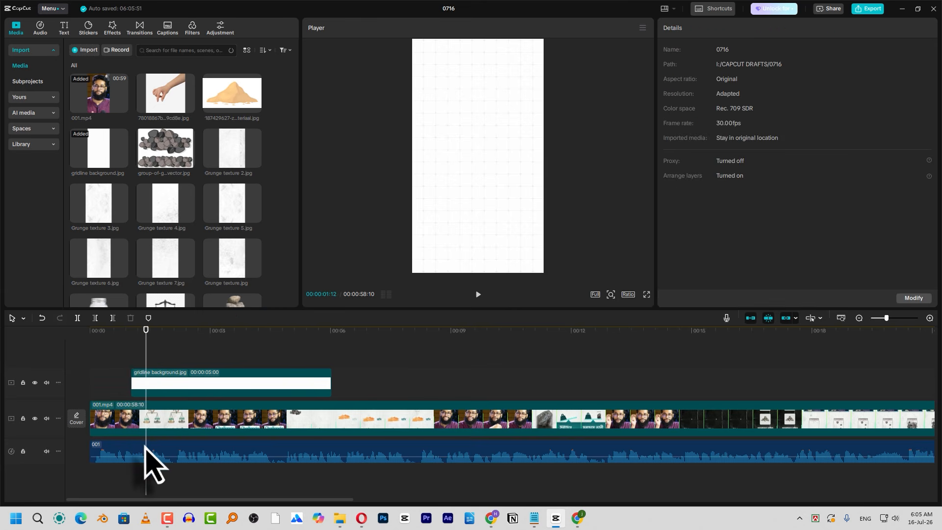
key("space")
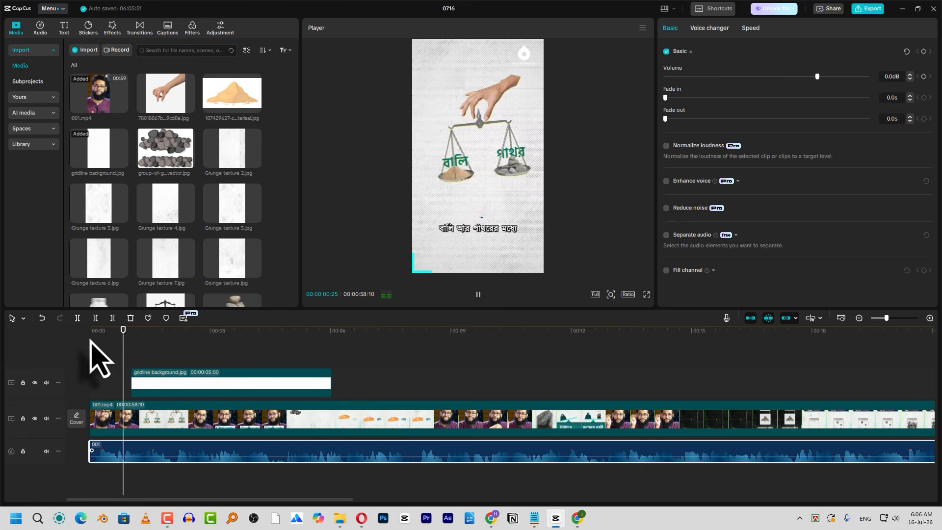
key("space")
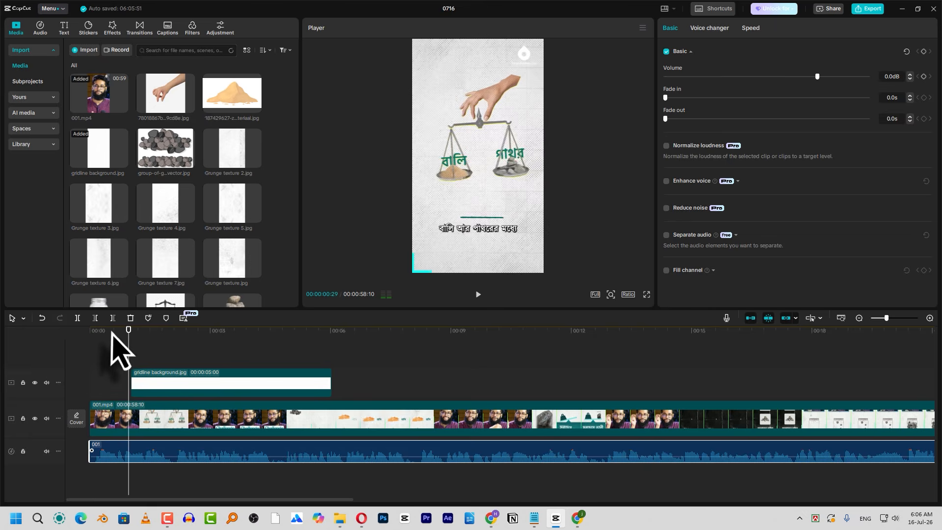
Step: Move the gridline background clip out of the way to about 6 seconds and replay the opening scale animation
left_click(110, 331)
left_click_drag(111, 335, 115, 342)
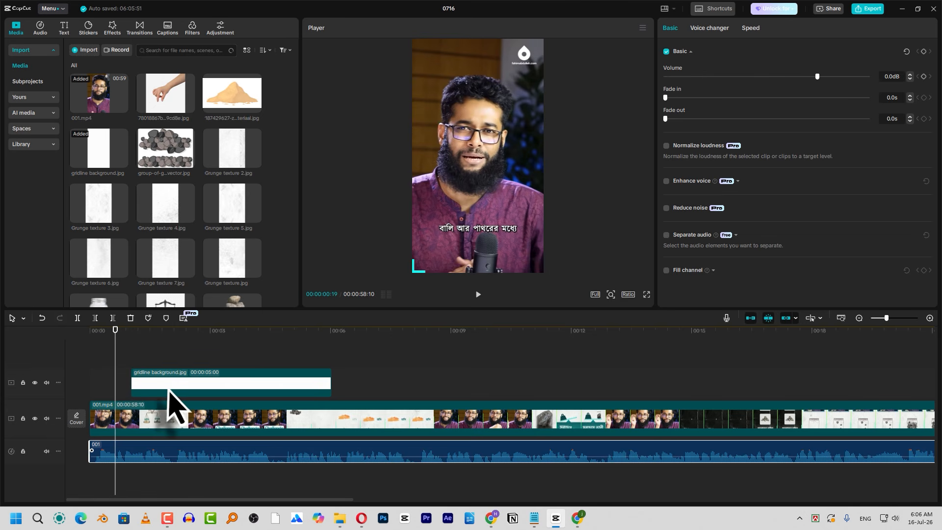
left_click_drag(182, 388, 385, 403)
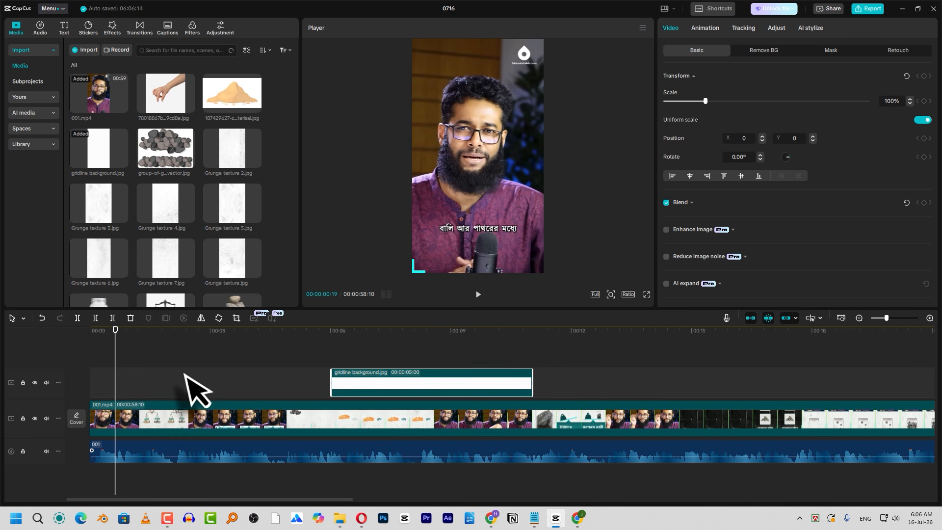
key("space")
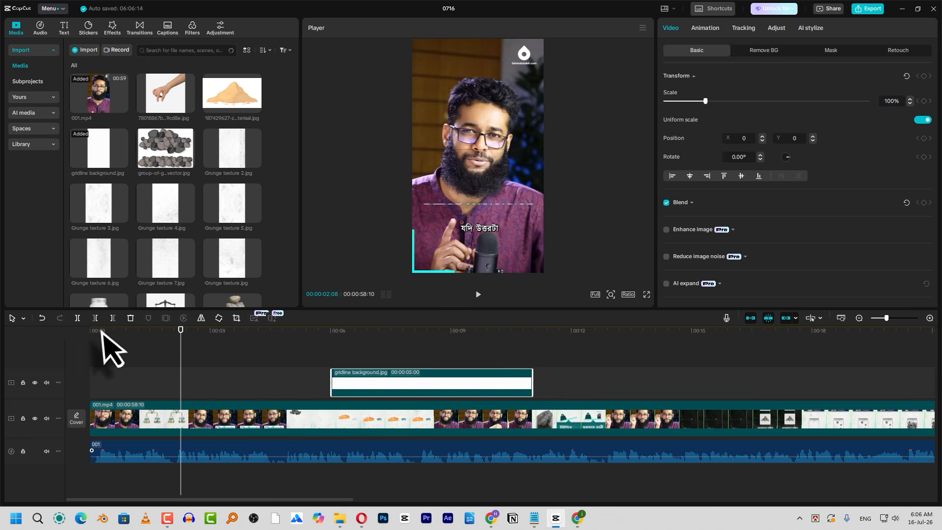
left_click_drag(103, 330, 168, 346)
left_click_drag(109, 333, 168, 339)
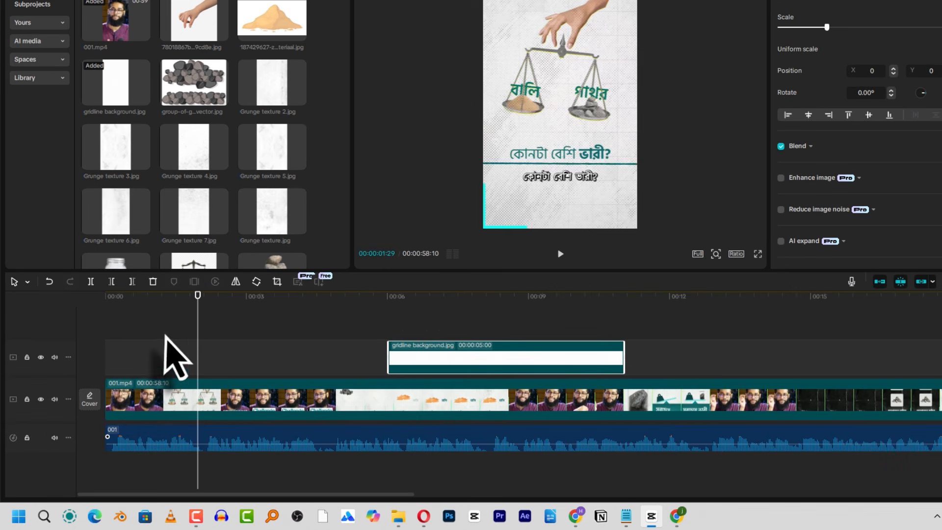
Step: Add timeline markers at 00:00:00:18 and 00:00:02:03 to bracket the scale animation
left_click_drag(177, 350, 134, 310)
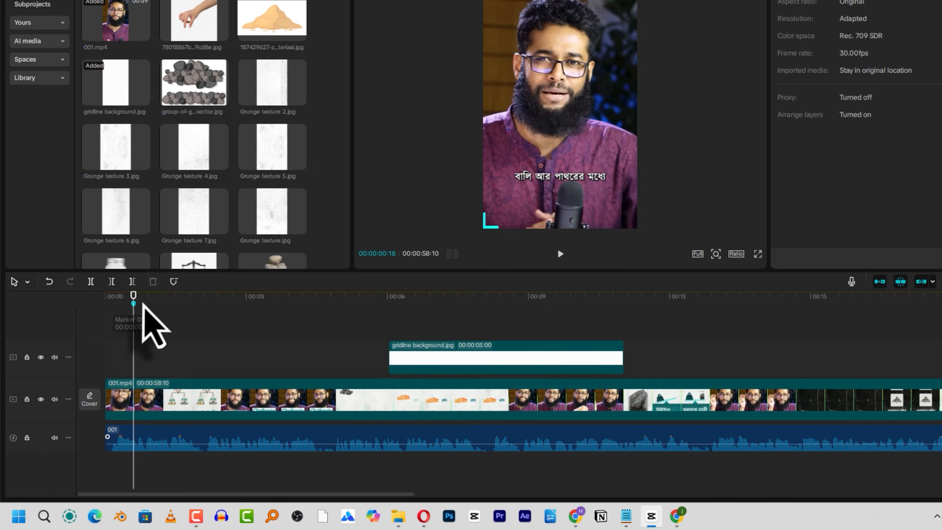
left_click_drag(150, 299, 204, 314)
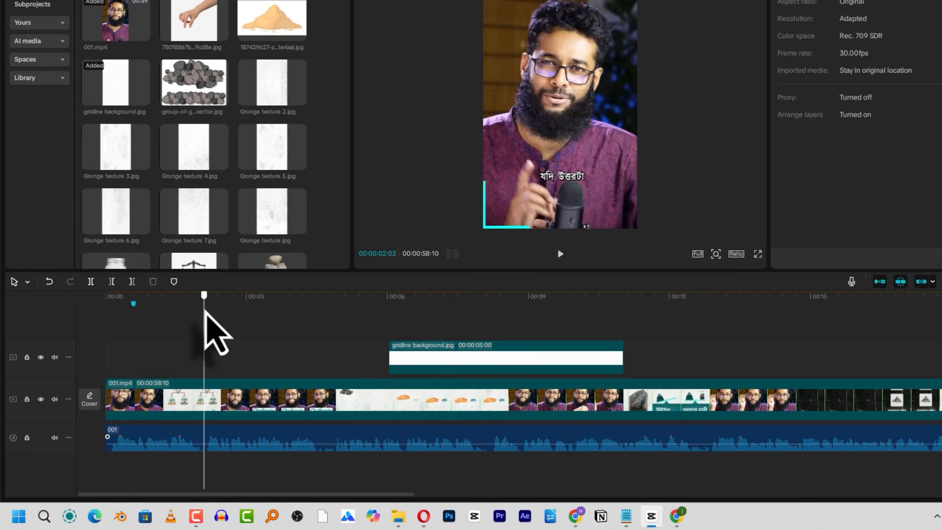
left_click(174, 281)
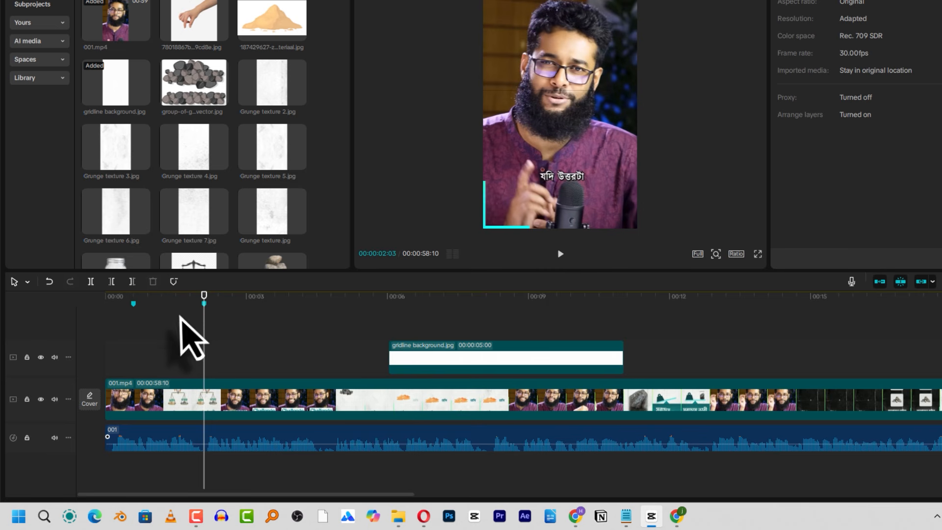
key("space")
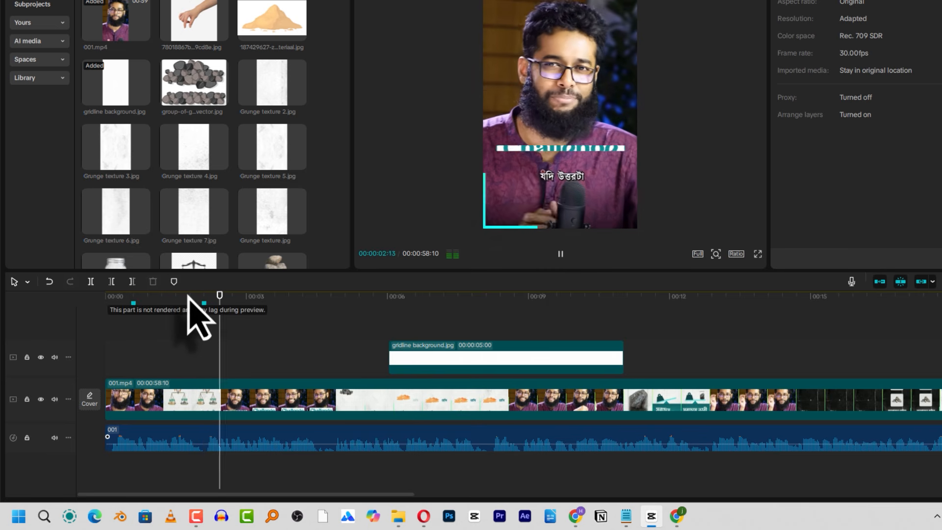
Step: Move the gridline background clip to start at the first marker and trim its end at the second marker
left_click_drag(185, 296, 130, 301)
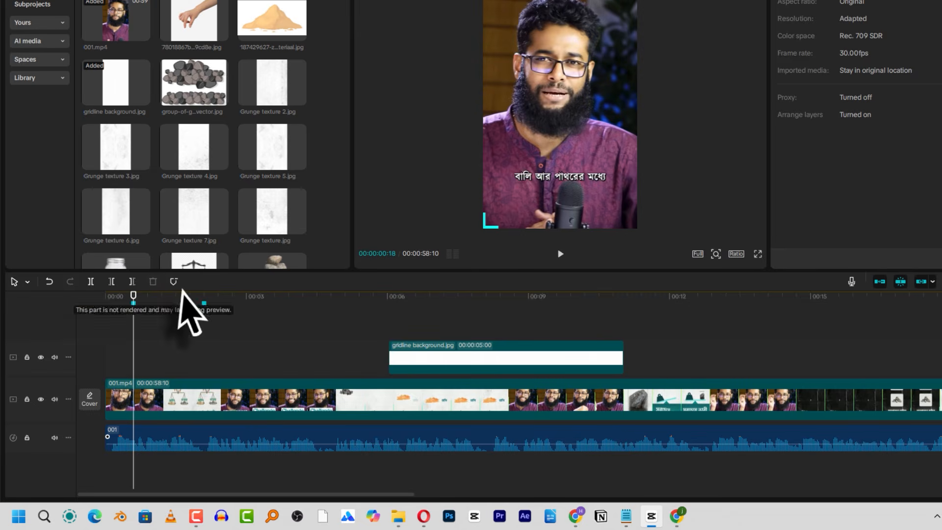
left_click_drag(410, 363, 170, 366)
scroll(159, 299, "up", 2)
left_click_drag(158, 299, 273, 308)
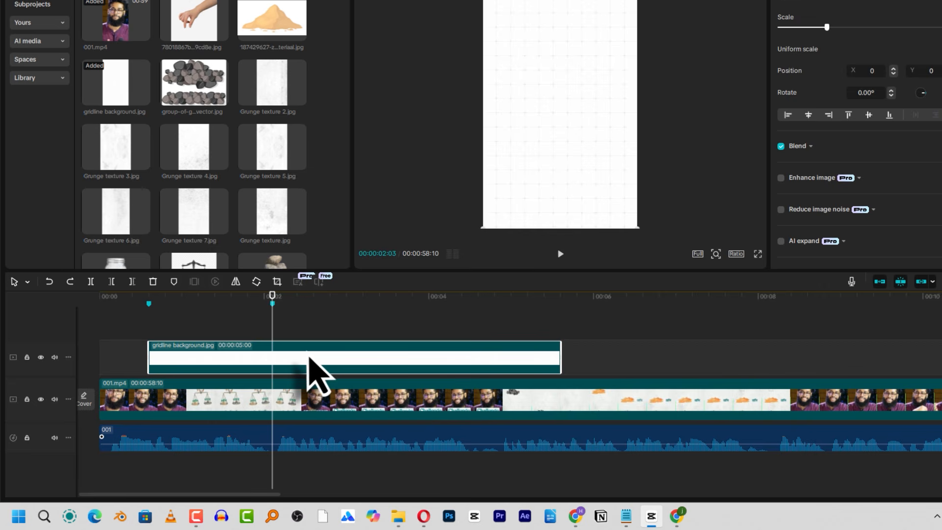
key("w")
left_click_drag(216, 308, 182, 304)
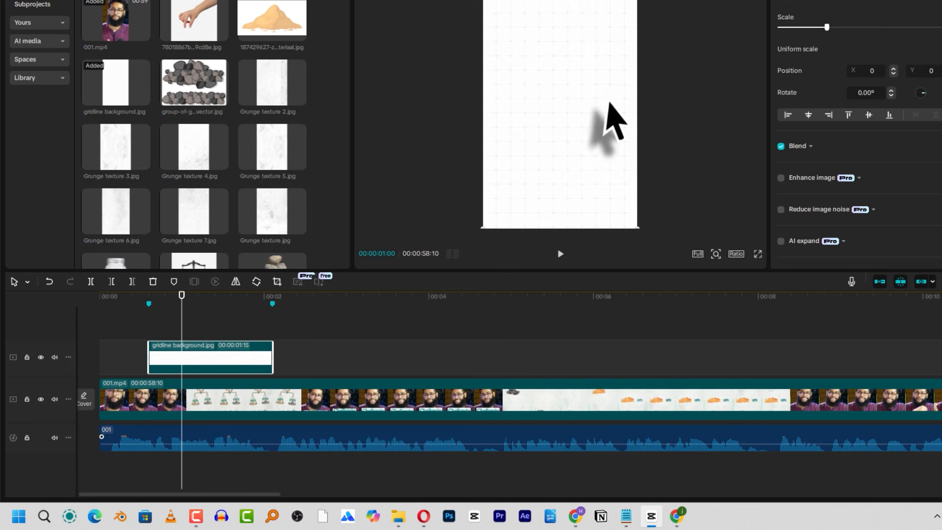
Step: Place scale.png on a track above the gridline background at the first marker and trim its end at the second marker
scroll(231, 158, "down", 2)
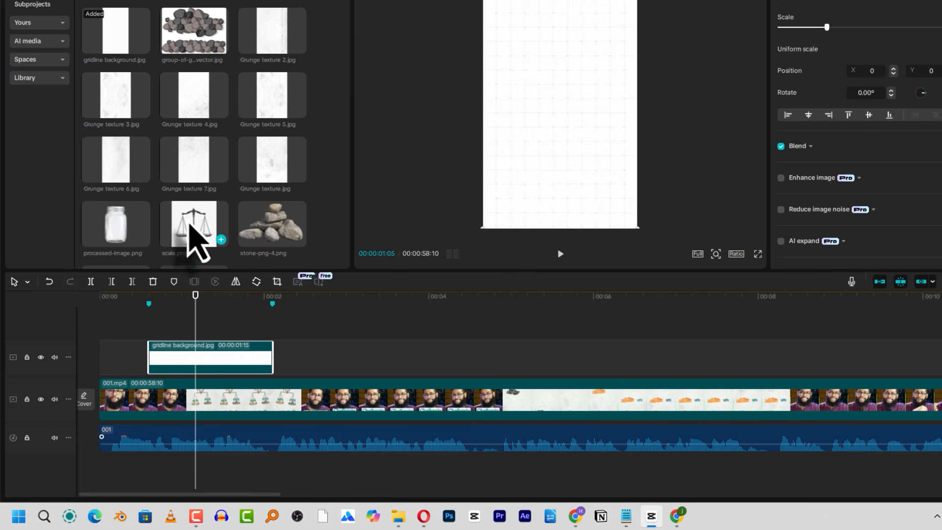
left_click_drag(196, 240, 152, 330)
left_click_drag(232, 310, 271, 314)
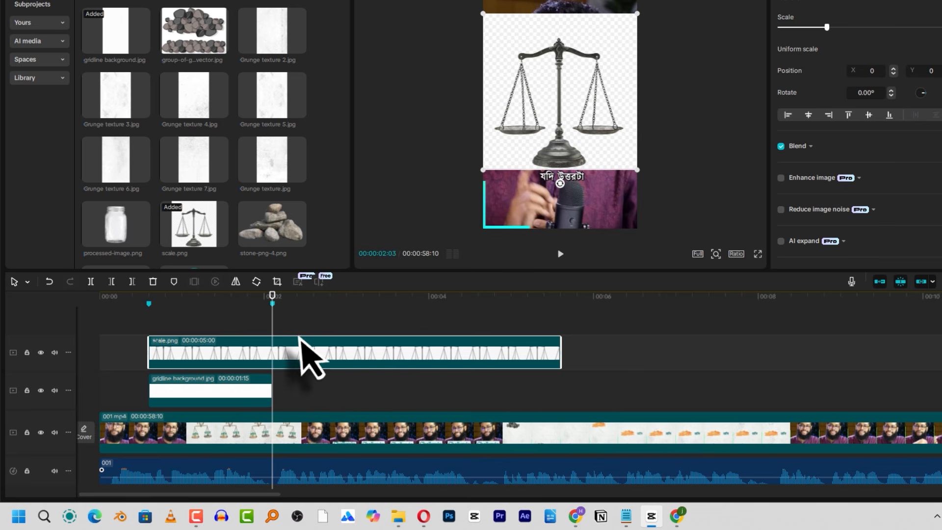
left_click(268, 304)
left_click_drag(268, 303, 273, 304)
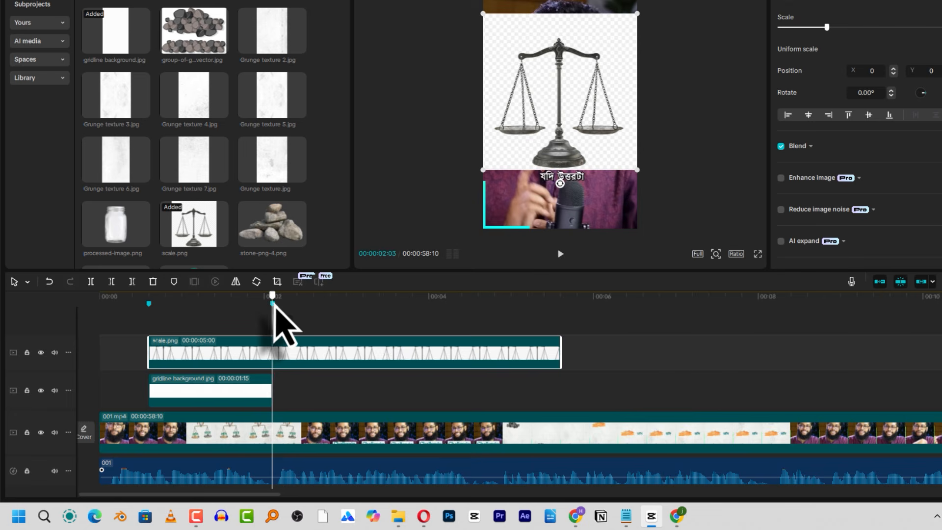
key("w")
Step: Remove the background of the scale.png clip with Auto removal and make the scale slightly smaller in the frame
left_click(231, 351)
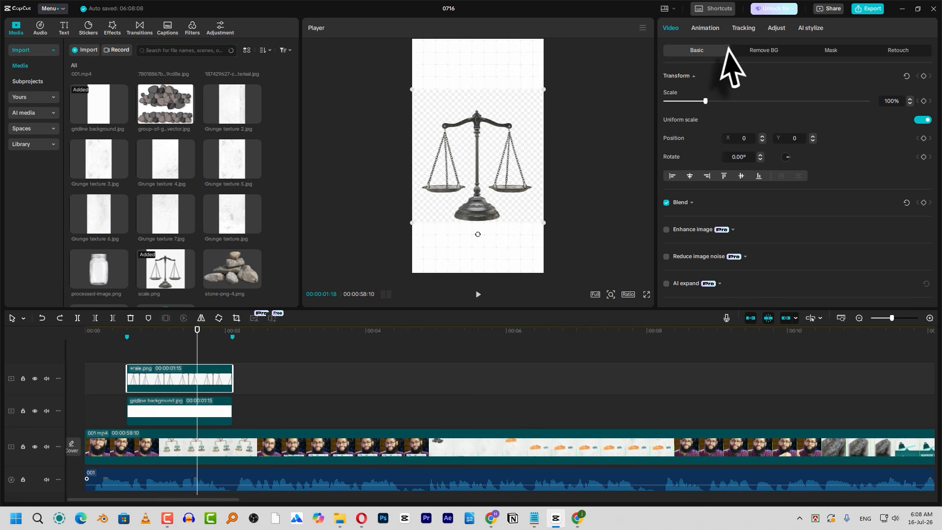
left_click(772, 50)
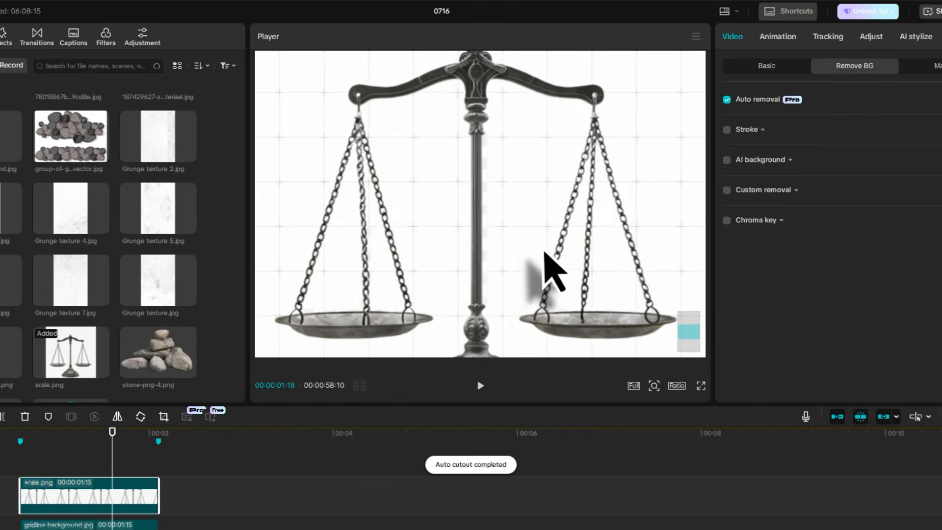
left_click_drag(486, 243, 500, 191)
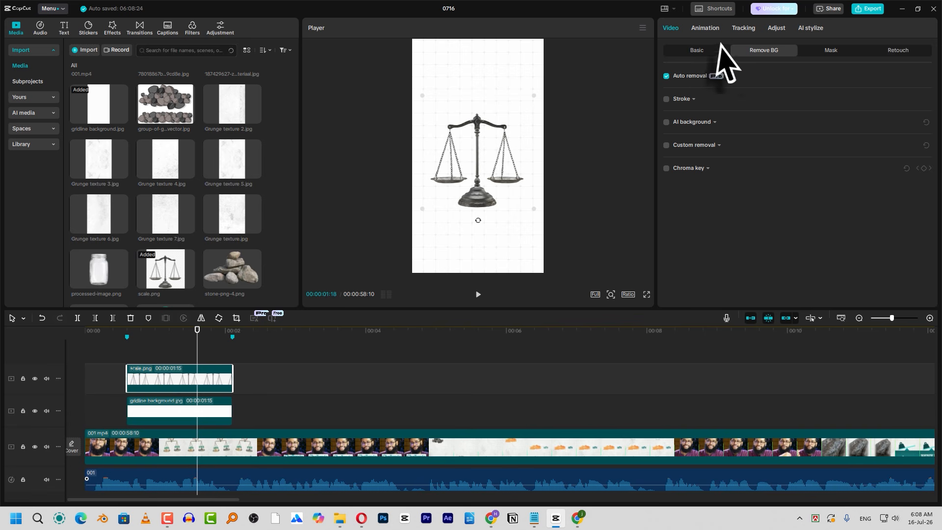
Step: Add a Pen mask to the scale clip and plot its first points below the beam and down the stand's right side
left_click(831, 50)
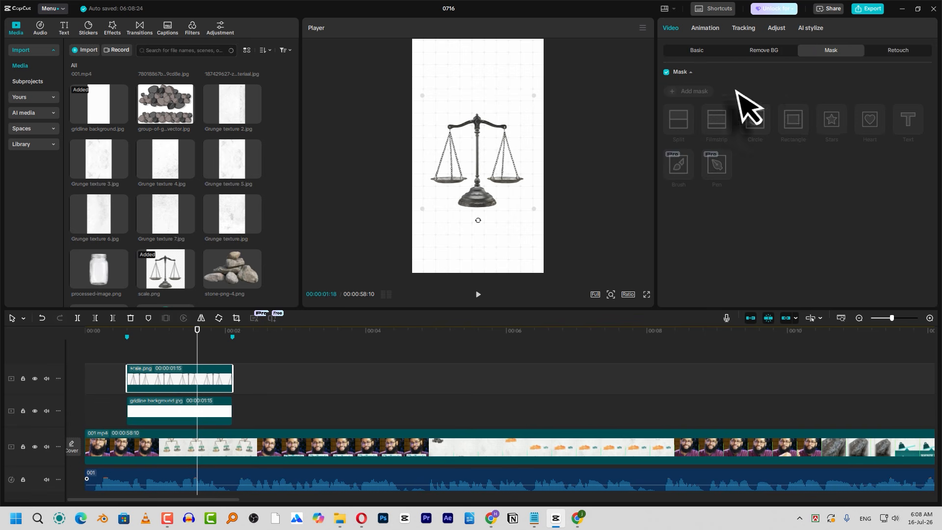
left_click(696, 92)
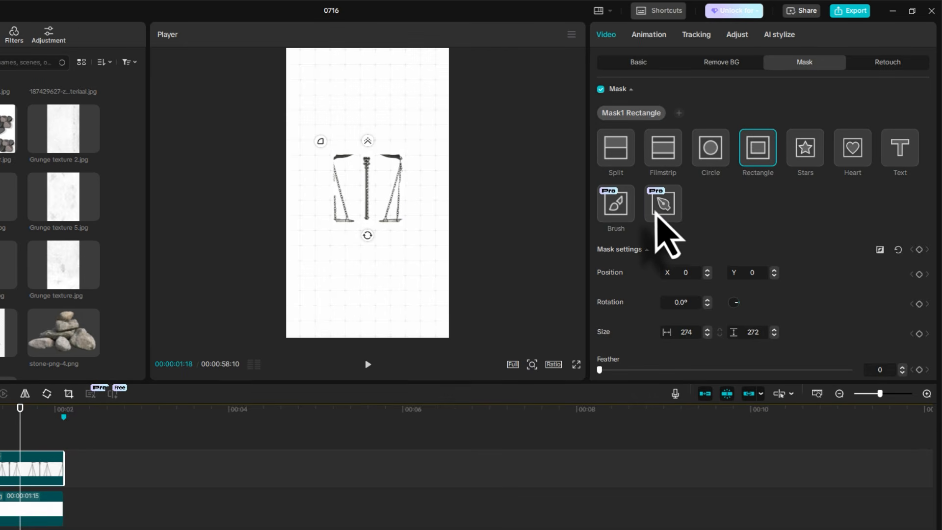
left_click(661, 209)
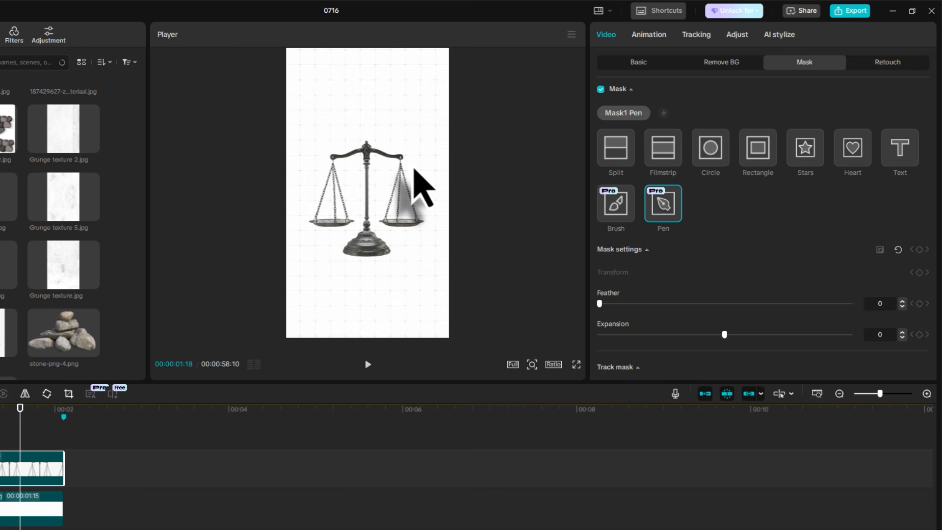
scroll(442, 169, "up", 2)
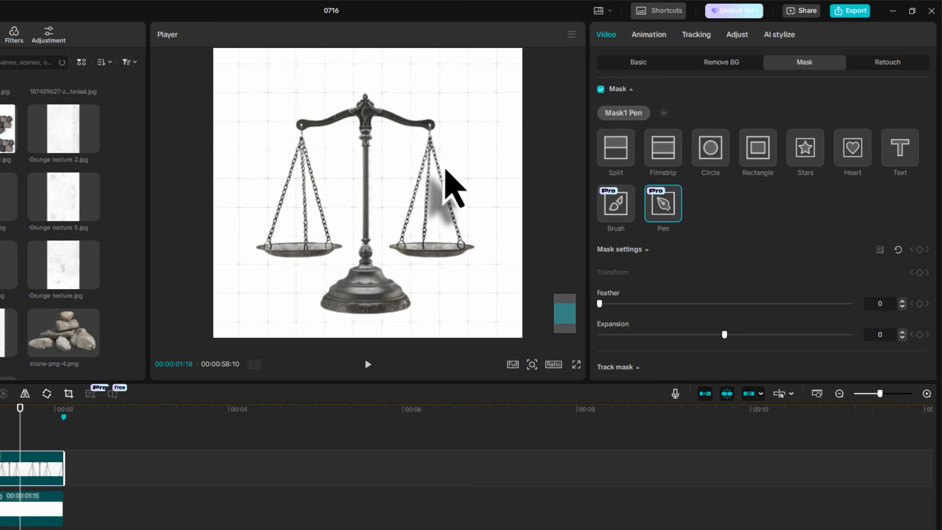
scroll(443, 172, "up", 1)
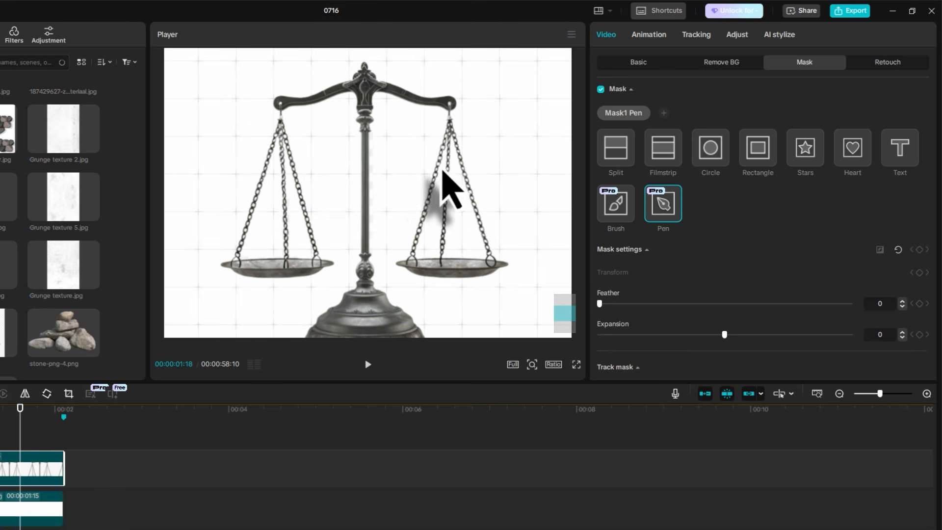
left_click(346, 96)
left_click_drag(405, 124, 386, 138)
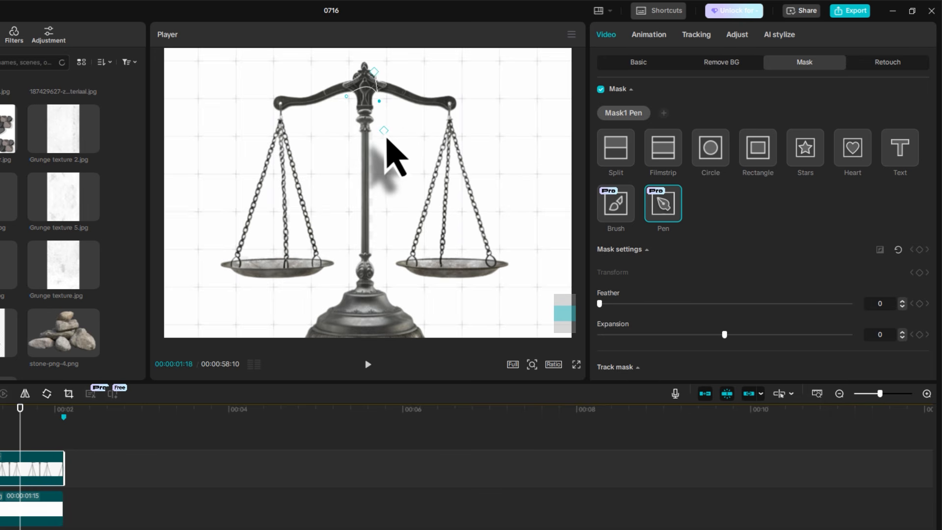
left_click(385, 209)
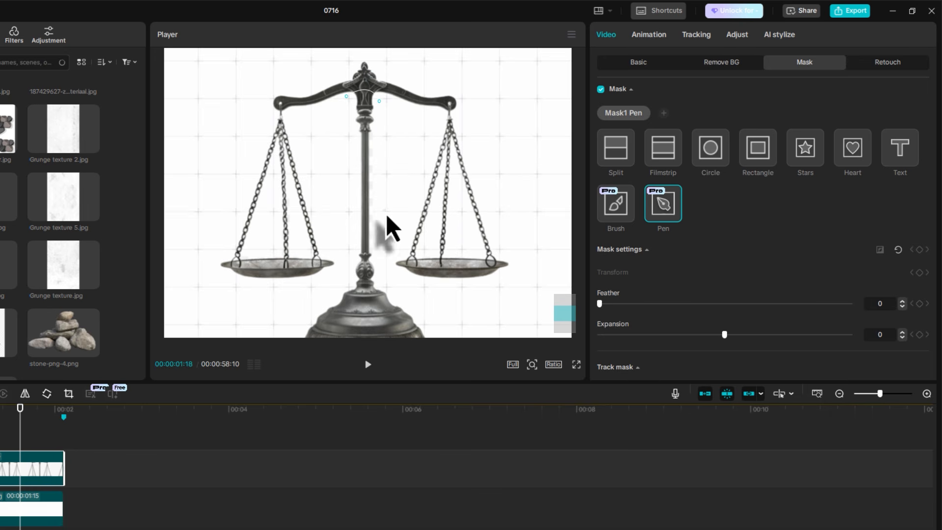
left_click(383, 259)
left_click(388, 278)
Step: Continue the pen path around the base and up the stand's left side, closing it at the starting point
scroll(448, 321, "down", 5)
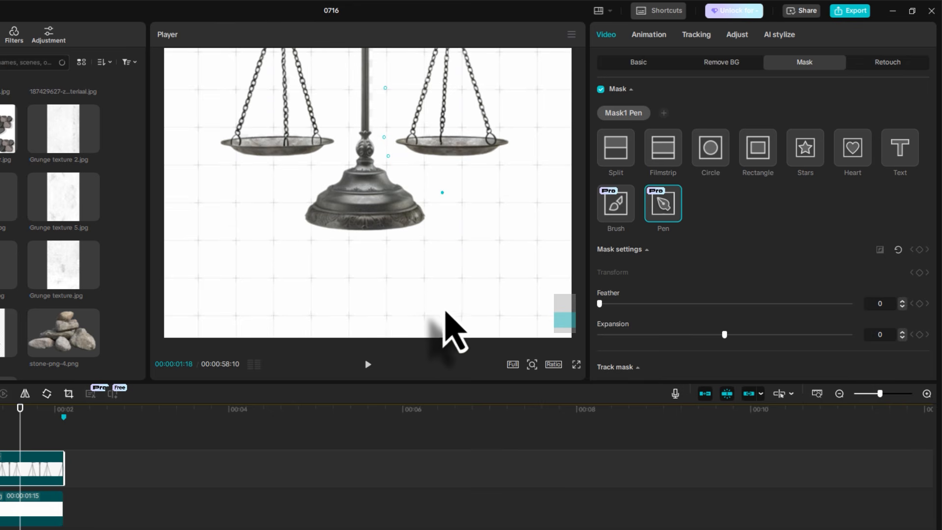
left_click(429, 253)
left_click(331, 258)
left_click(276, 251)
left_click(277, 205)
left_click(313, 173)
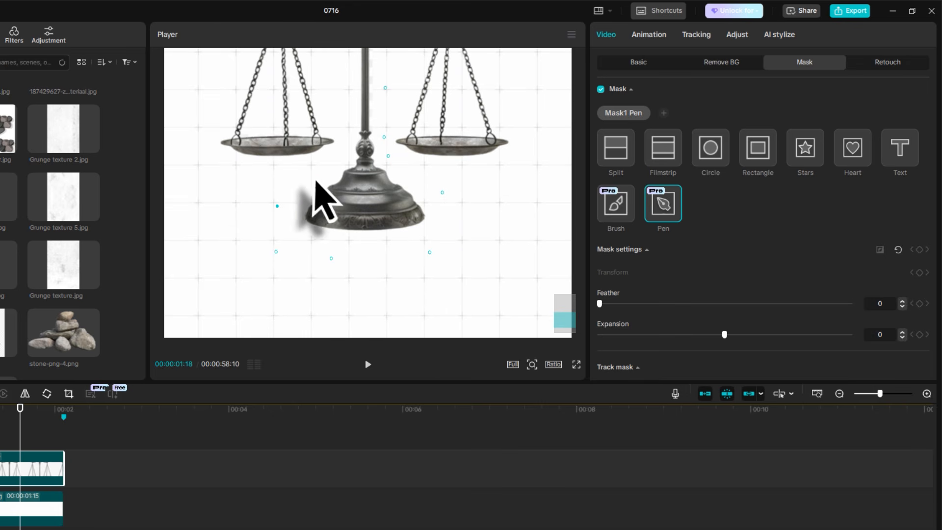
left_click(337, 162)
left_click(349, 123)
scroll(355, 130, "up", 5)
scroll(356, 130, "up", 3)
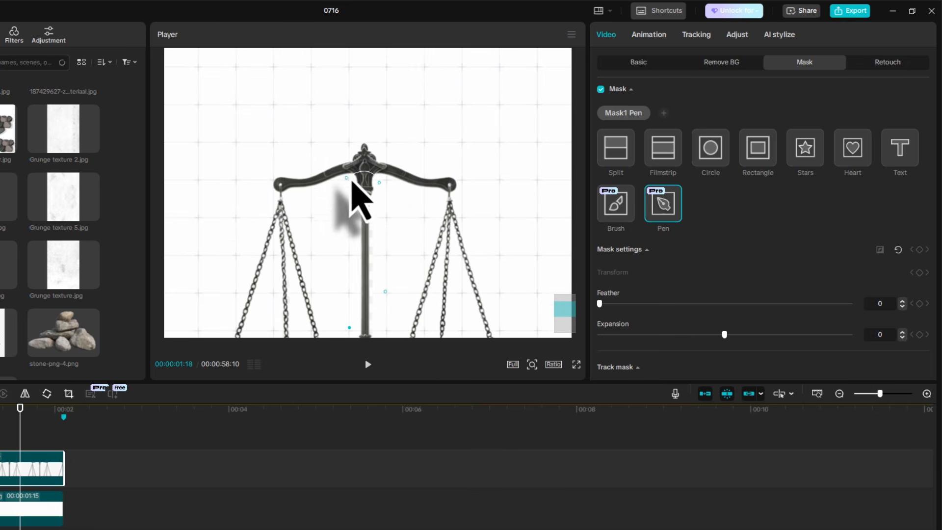
left_click(346, 178)
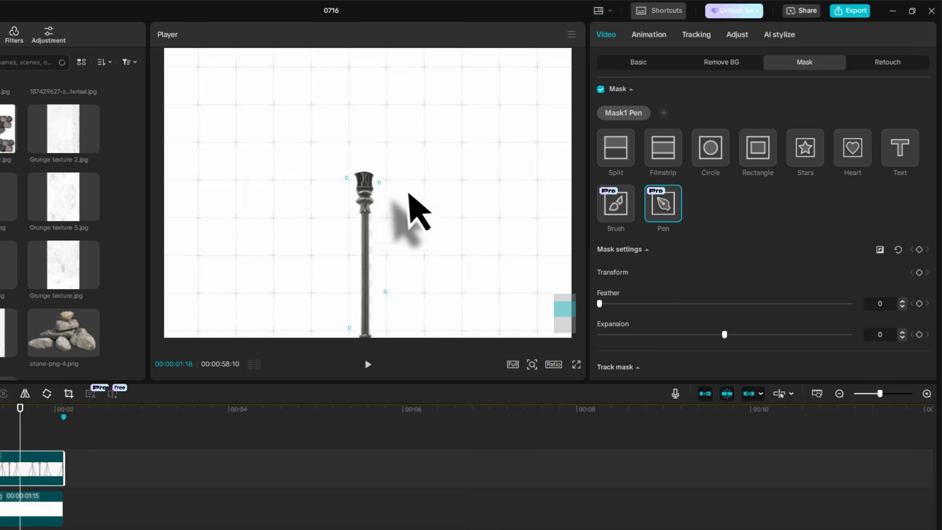
Step: Invert the pen mask to hide the stand and keep only the beam, chains and pans
scroll(401, 191, "down", 3)
scroll(387, 173, "up", 1)
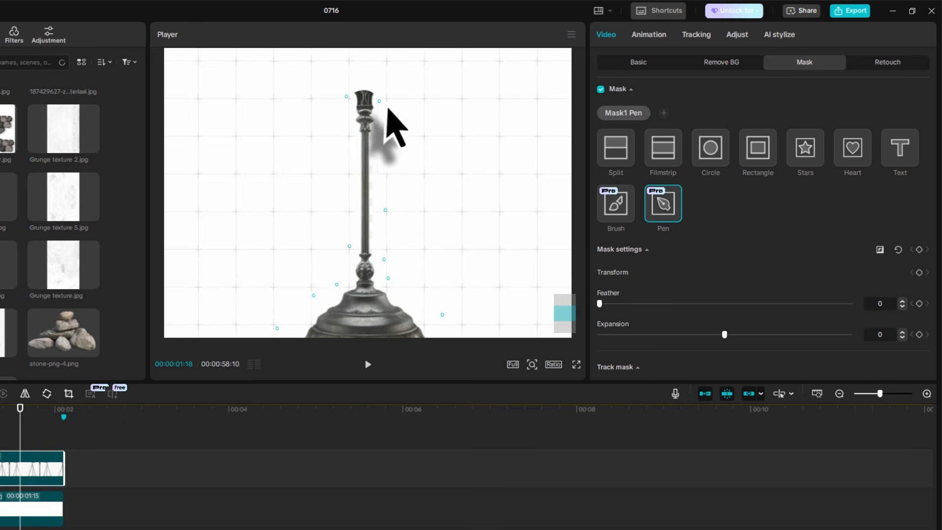
left_click(385, 209)
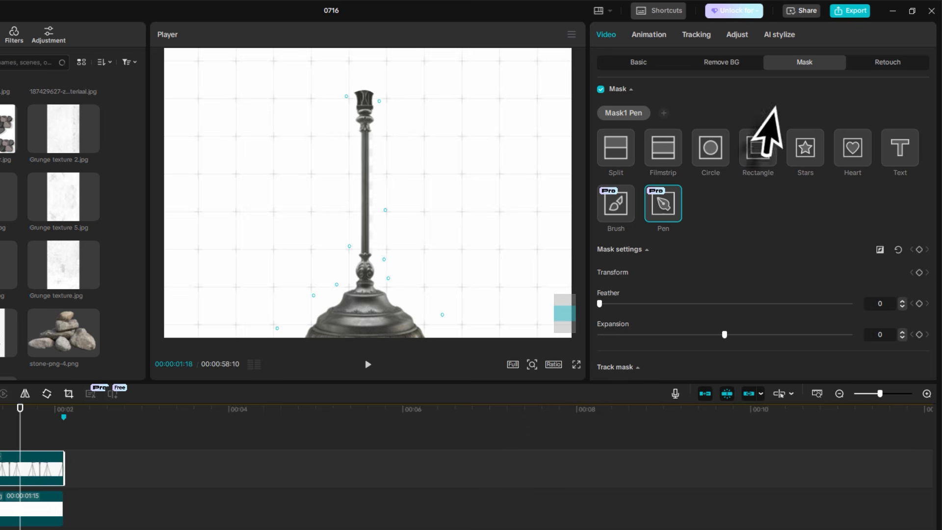
left_click(880, 250)
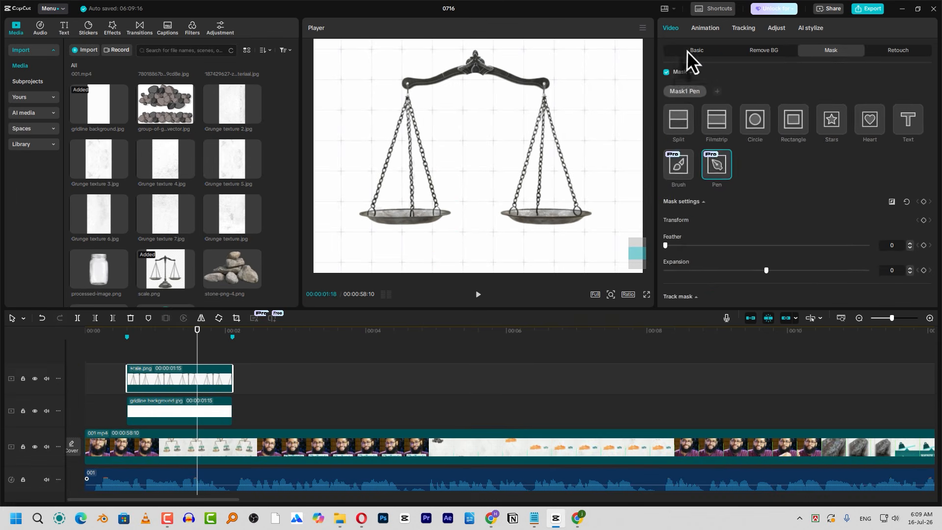
left_click(626, 63)
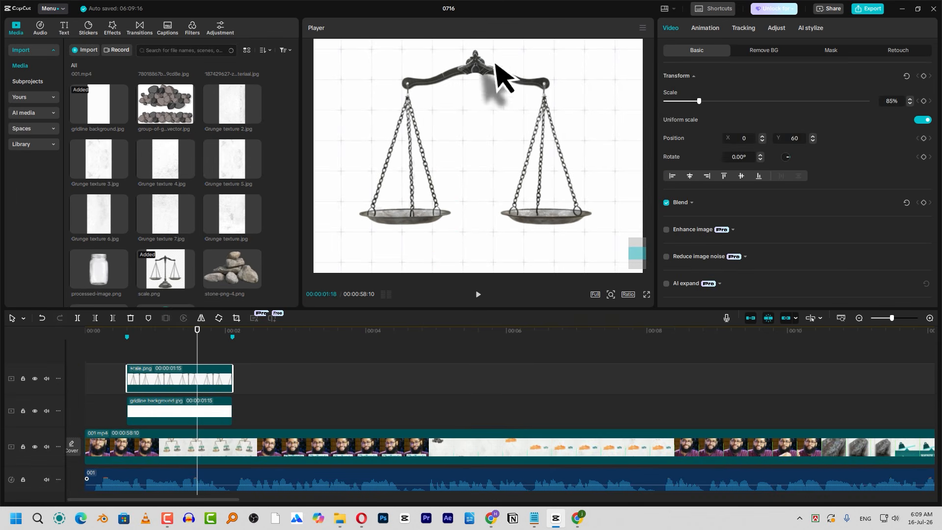
Step: Darken the gridline background clip to light grey by lowering the white point of its Luma curve, and check it in full screen
left_click(516, 130)
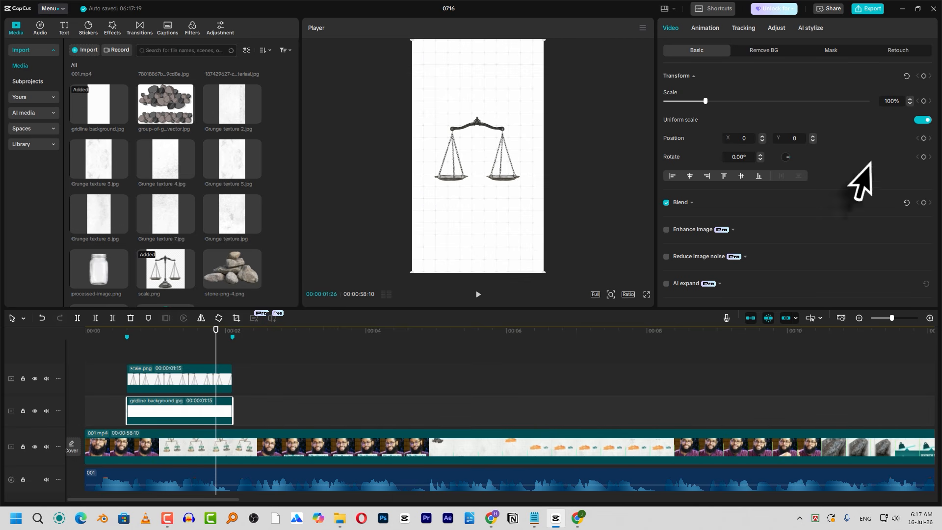
left_click(777, 29)
left_click(804, 51)
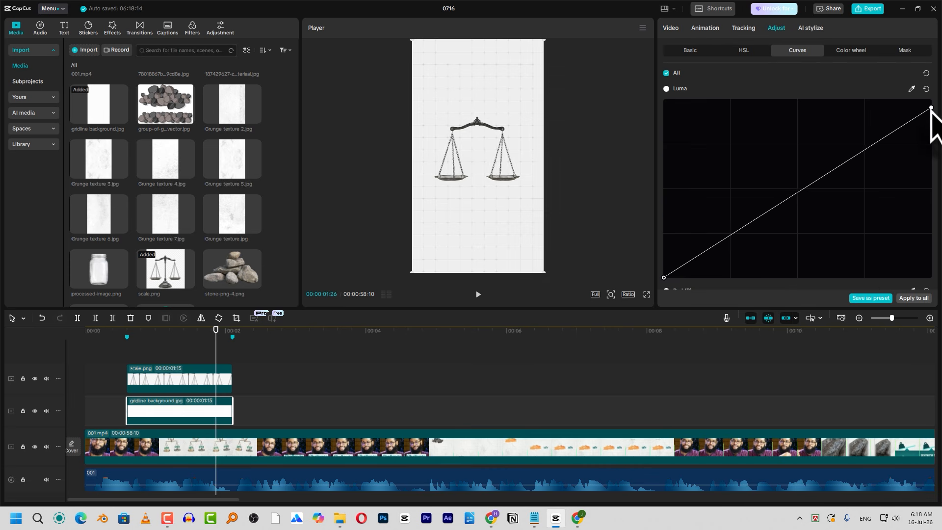
left_click_drag(931, 111, 932, 117)
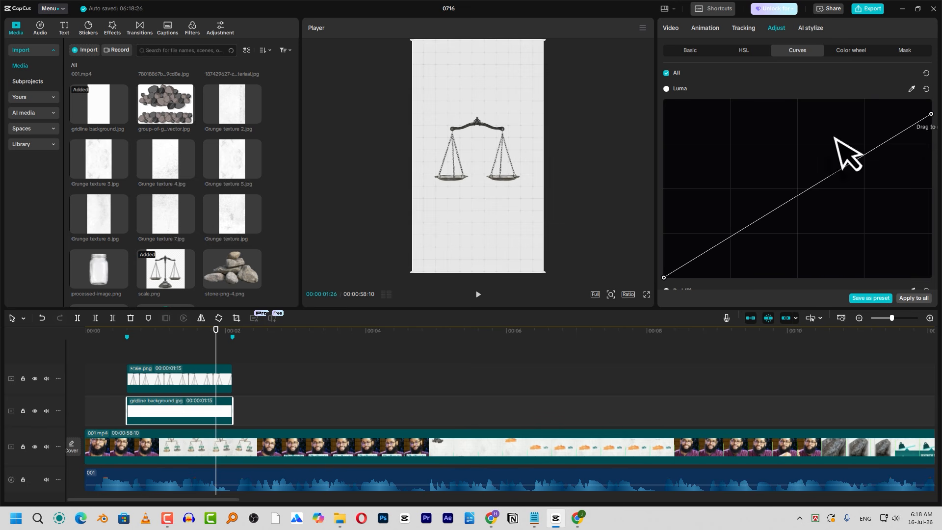
left_click(646, 294)
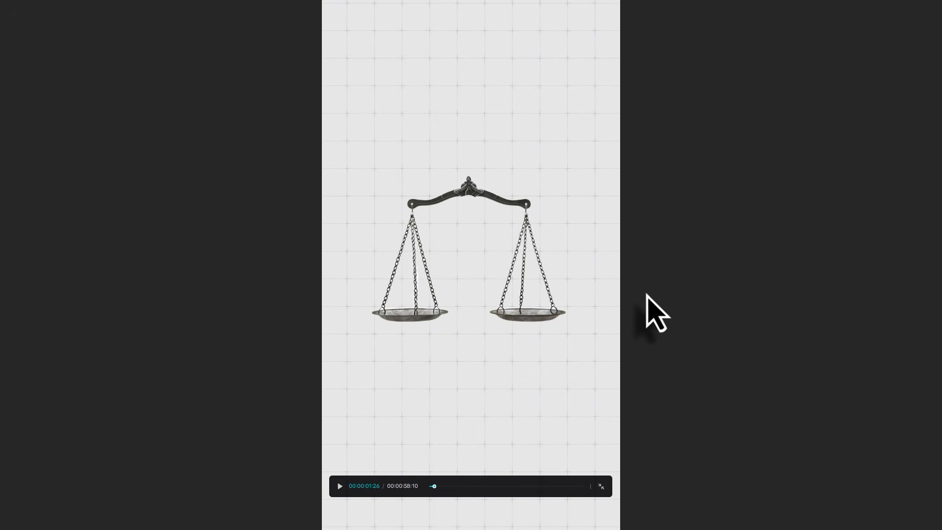
key("Escape")
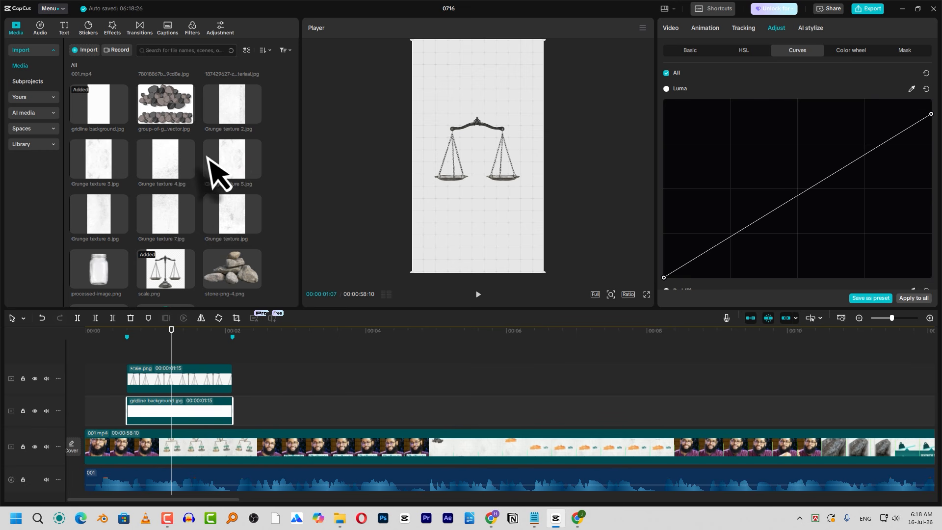
Step: Place the desert sand image on a new track above the scale clip, starting at the first marker
scroll(245, 173, "down", 2)
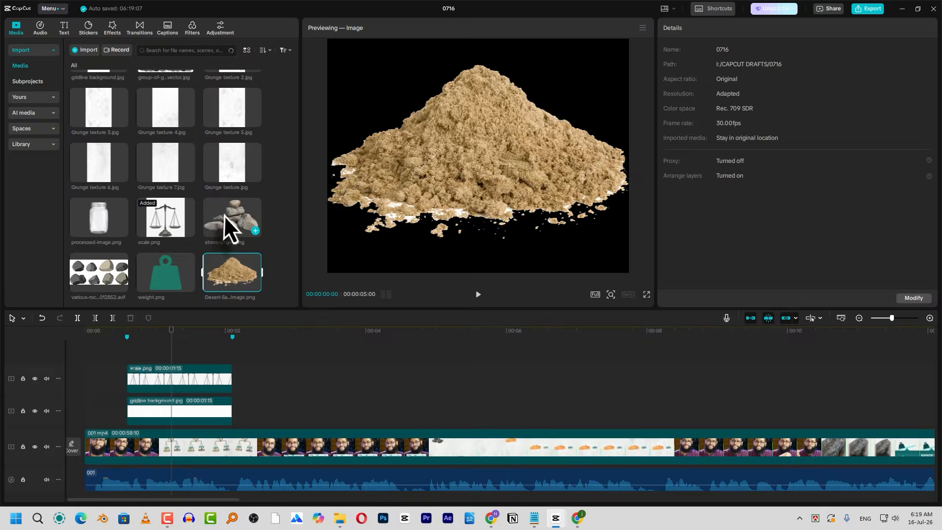
left_click(231, 215)
left_click(226, 279)
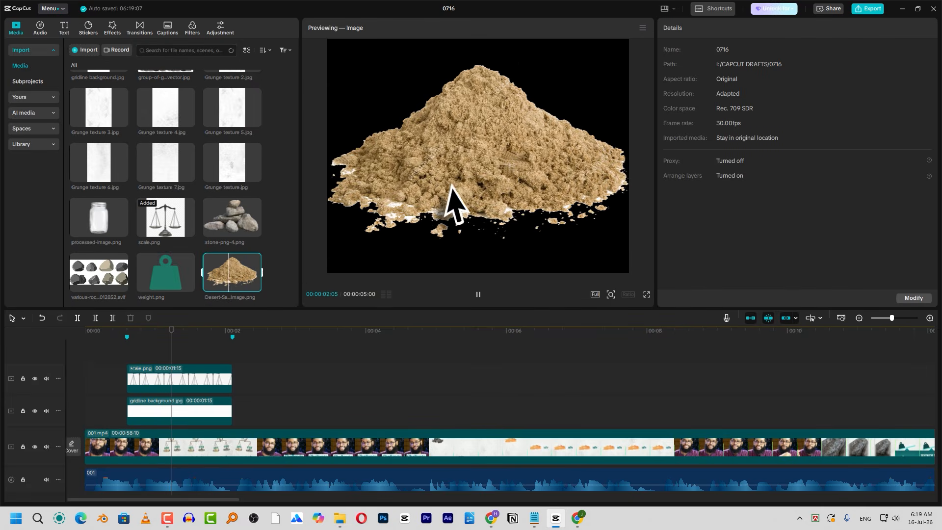
left_click(192, 337)
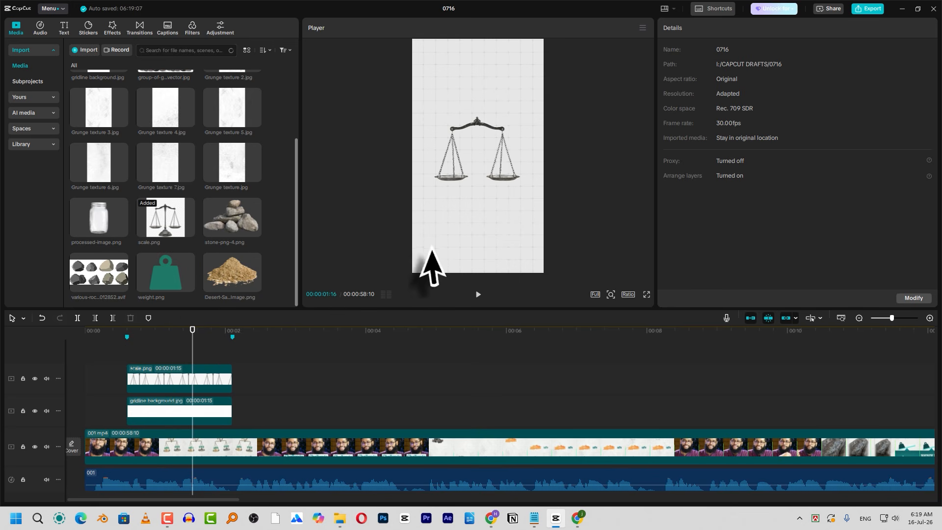
left_click_drag(253, 258, 131, 349)
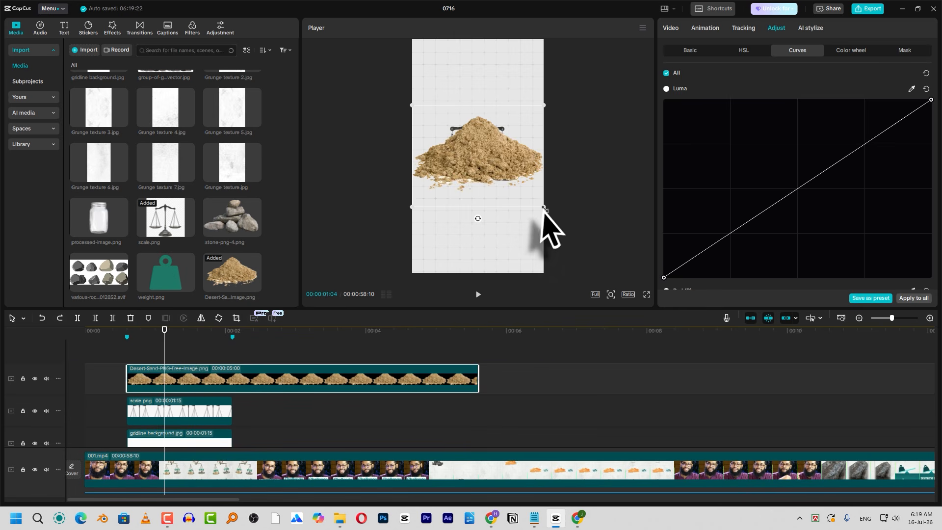
Step: Scale the sand pile down to 21% and position it on the scale's left pan at about X -448, Y -313
left_click_drag(543, 208, 481, 163)
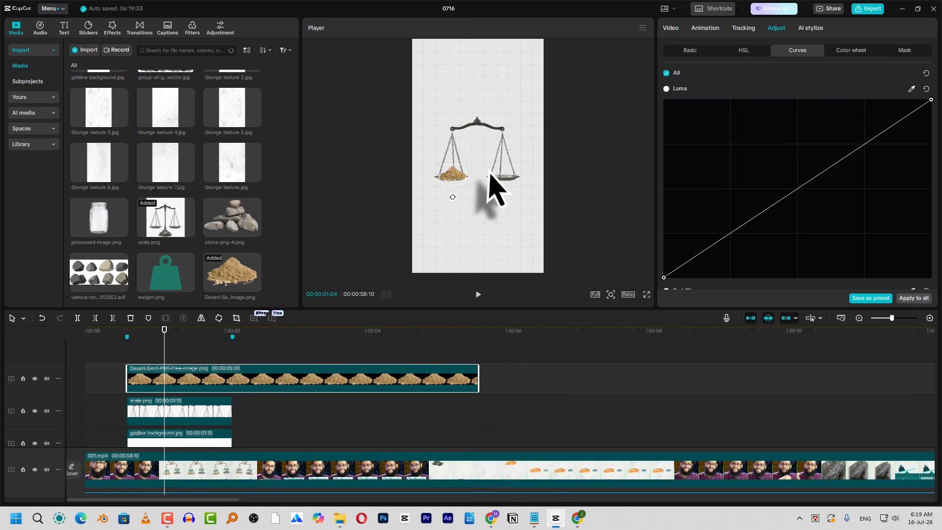
scroll(486, 191, "up", 5)
left_click_drag(404, 189, 398, 210)
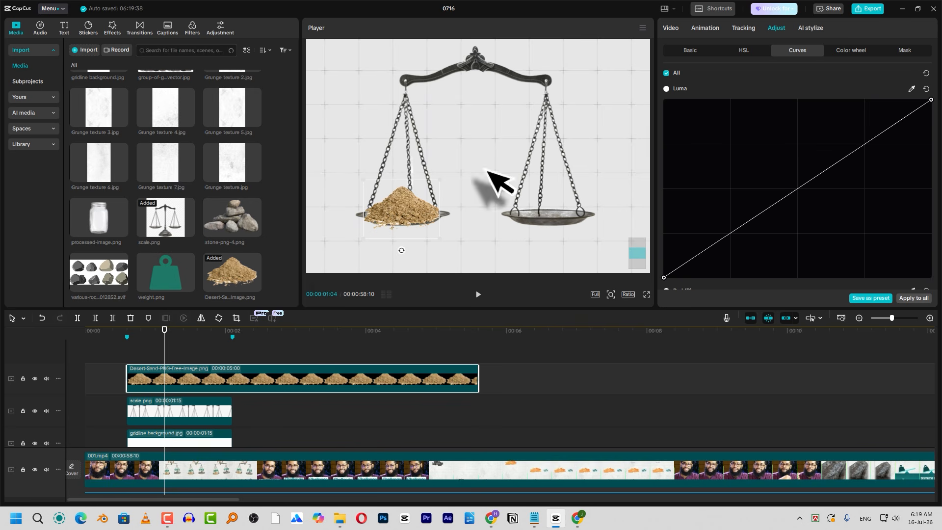
Step: Add a Circle mask of about 2853 by 987 to the sand clip, placed so its lower curve trims the sand to the pan
left_click(671, 28)
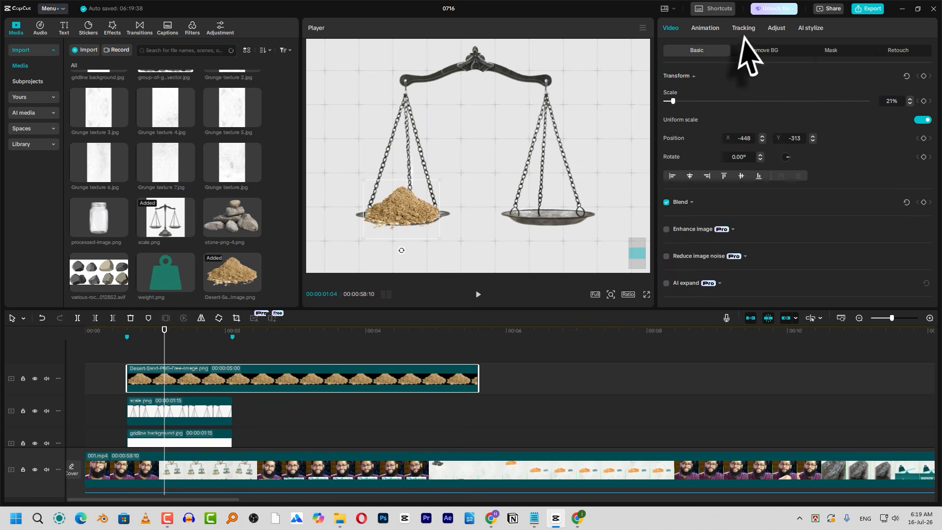
left_click(833, 51)
left_click(789, 125)
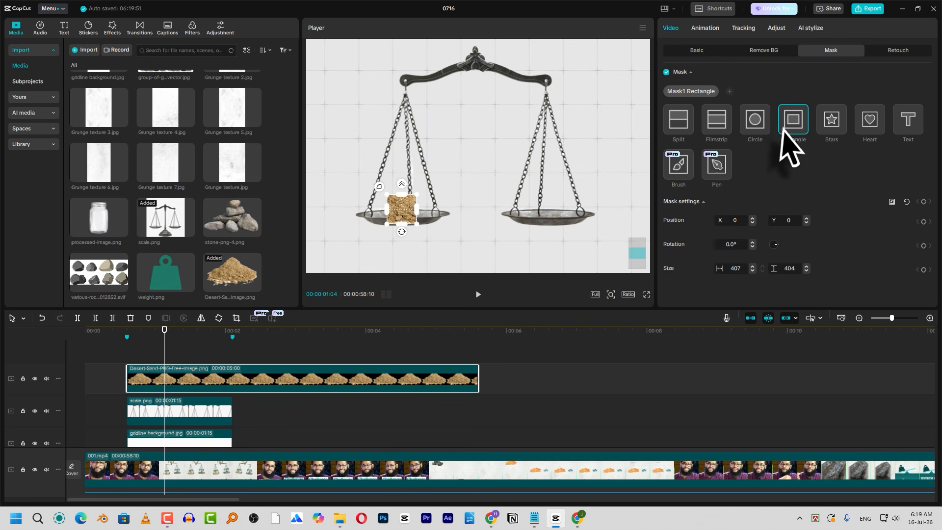
left_click(755, 123)
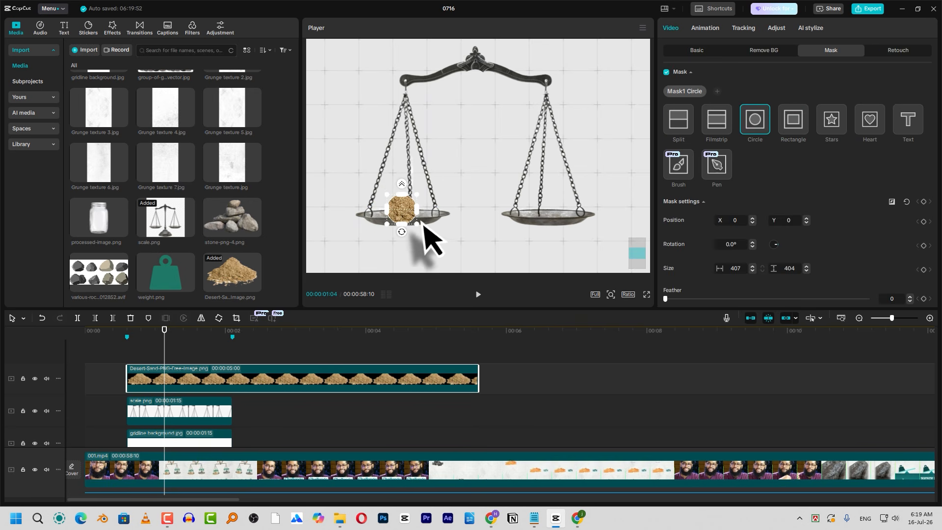
left_click_drag(434, 210, 663, 179)
left_click_drag(406, 189, 407, 187)
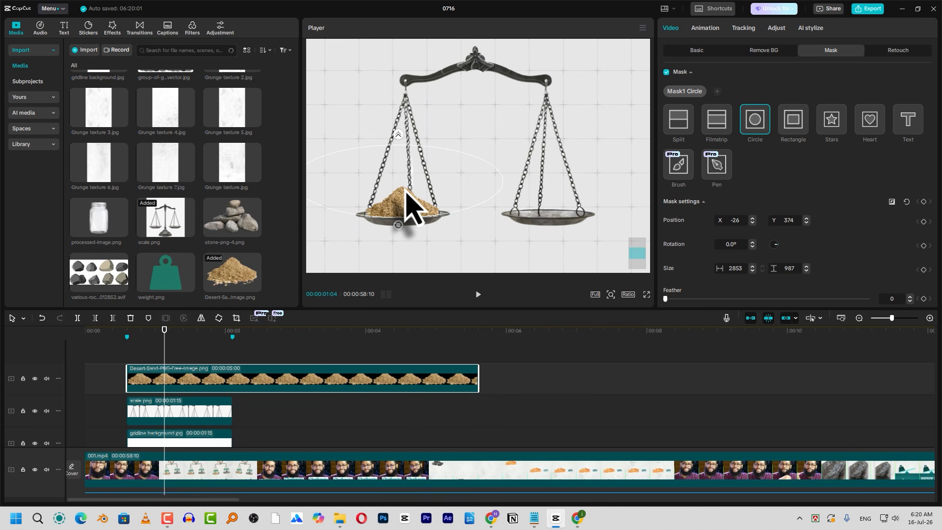
left_click_drag(405, 191, 403, 192)
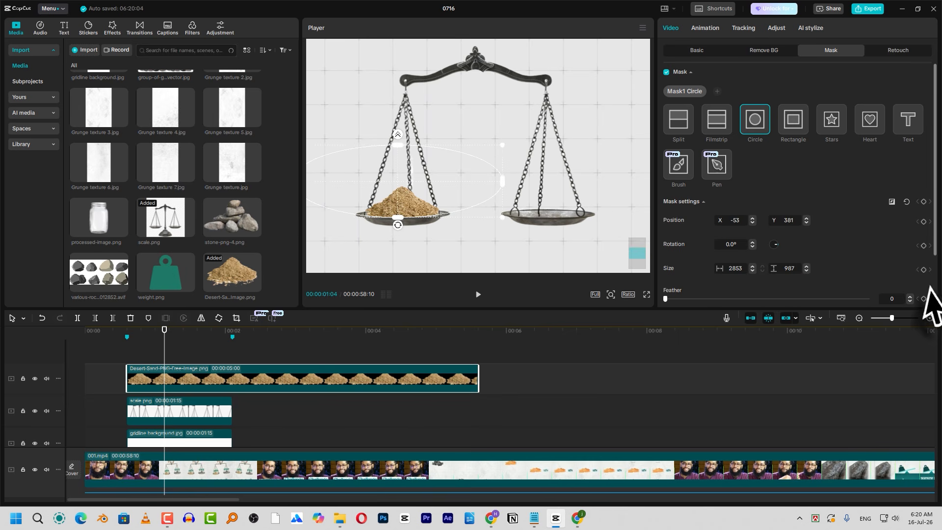
Step: Set the circle mask's feather to 4 and shift the mask to about X -107, Y 374
left_click(910, 297)
left_click(910, 297)
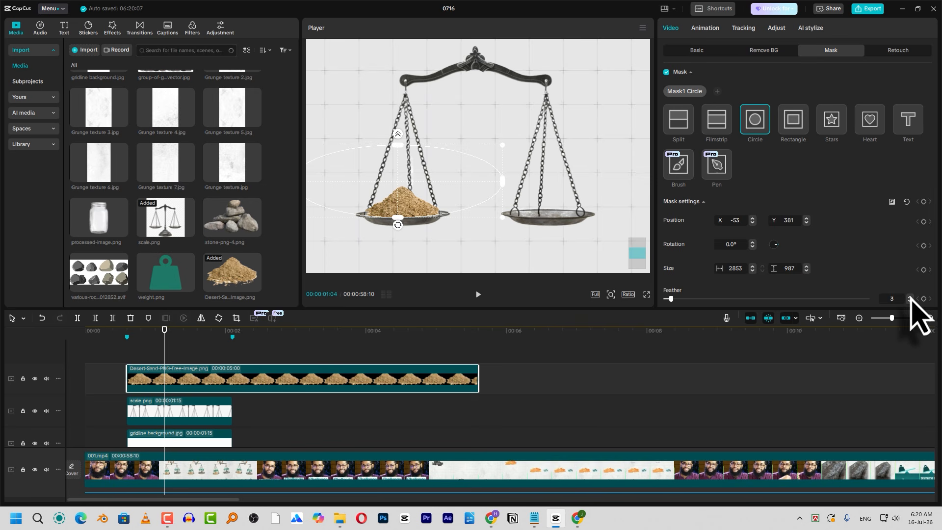
left_click(910, 296)
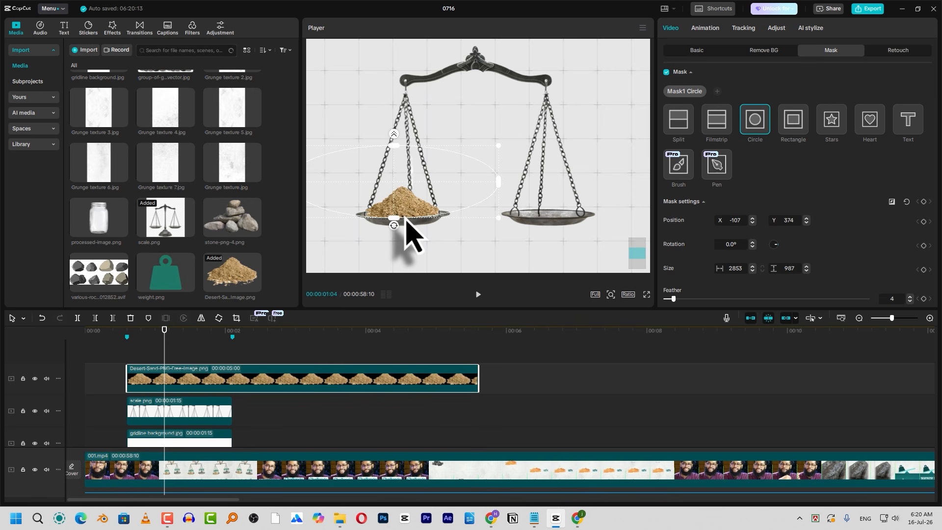
Step: Move the sand pile off the scale's left pan and back onto it, at about X -452, Y -319
left_click(696, 50)
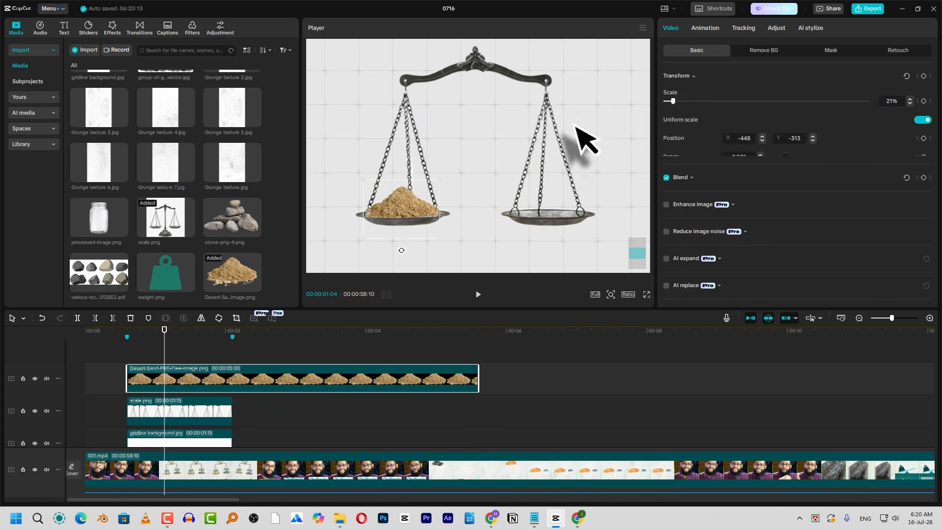
left_click_drag(417, 205, 515, 207)
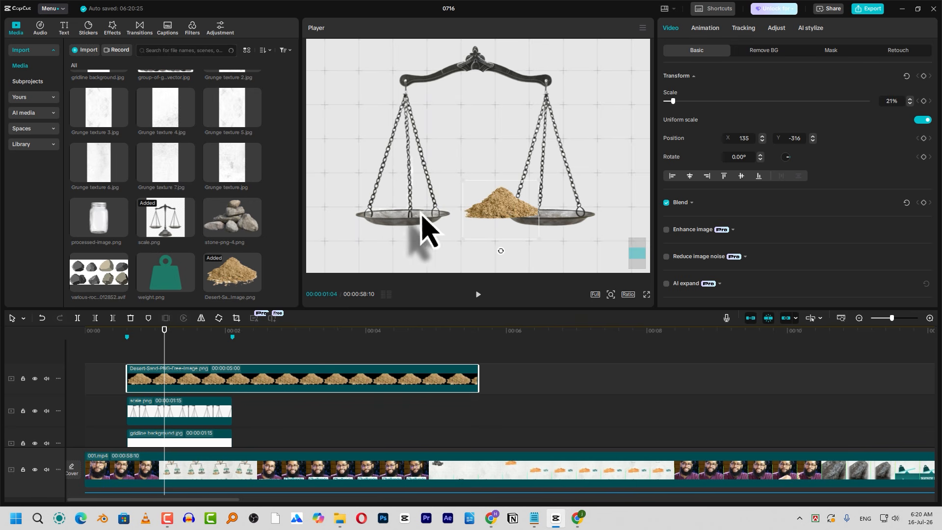
left_click_drag(421, 214, 399, 195)
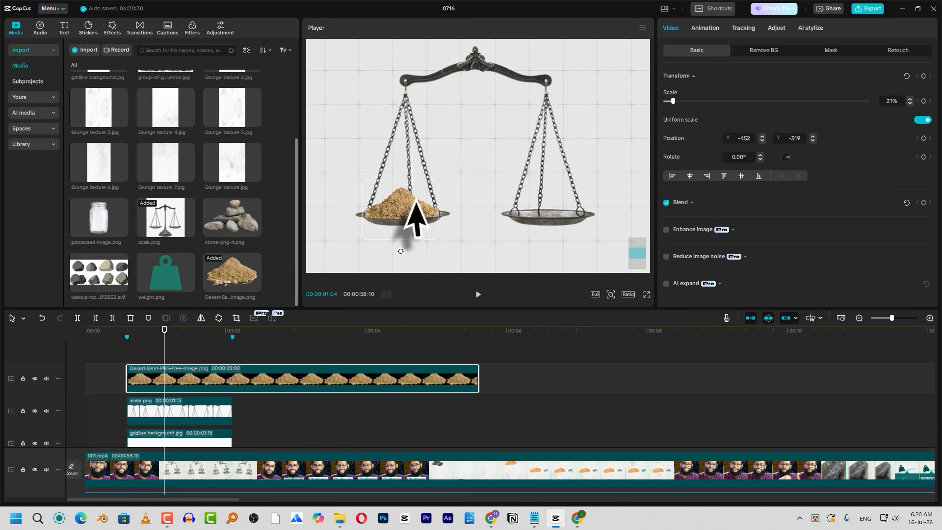
Step: Place the stone-png-4 image on a new track above the sand, starting at the first marker, and shrink it onto the scale's right pan
left_click_drag(243, 224, 133, 372)
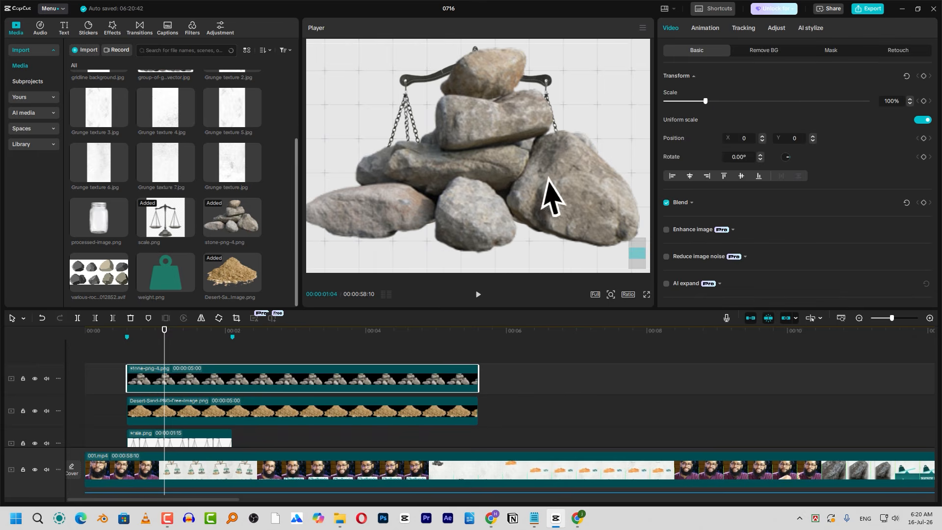
mouse_move(545, 196)
left_mouse_down()
mouse_move(582, 260)
mouse_move(581, 230)
mouse_move(429, 143)
mouse_move(383, 98)
mouse_move(402, 122)
mouse_move(544, 211)
left_mouse_up()
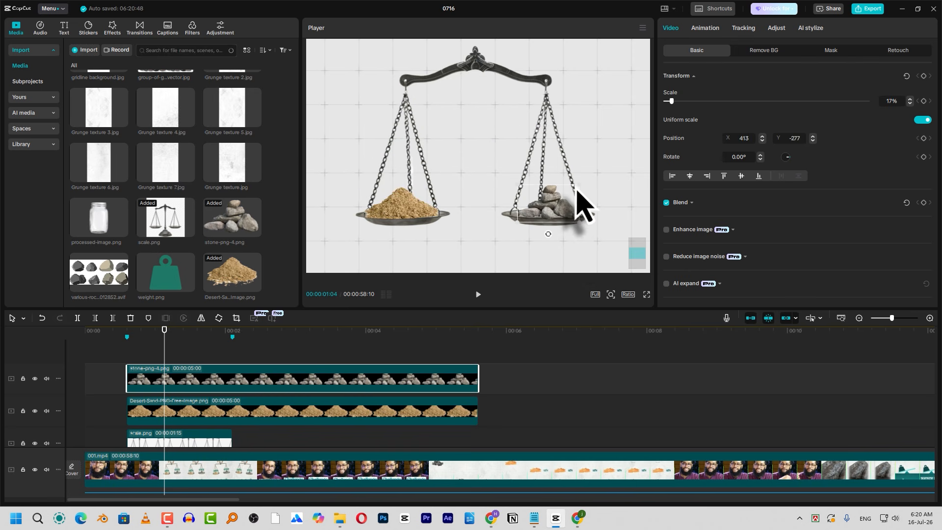
left_click_drag(581, 223, 562, 213)
Step: Add a Circle mask to the stone clip, sized and placed so its lower curve trims the stones to the right pan
left_click(830, 53)
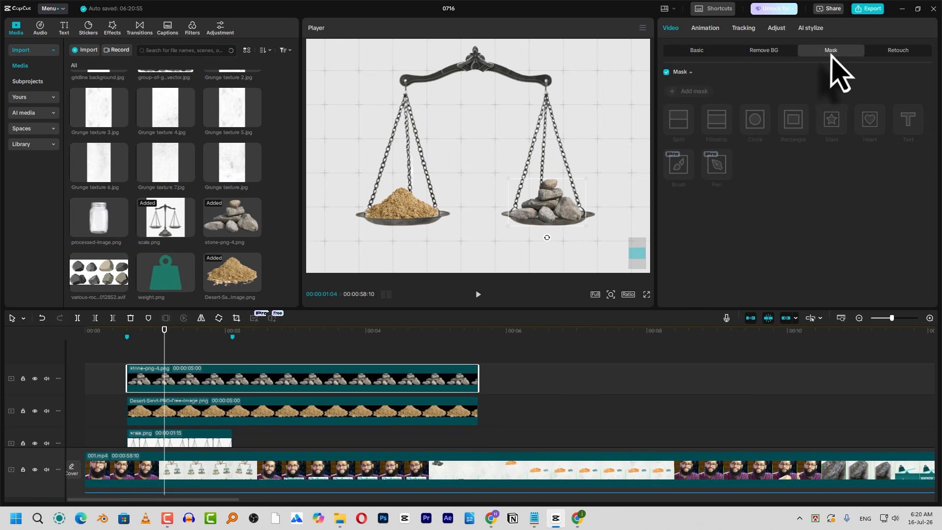
left_click(696, 91)
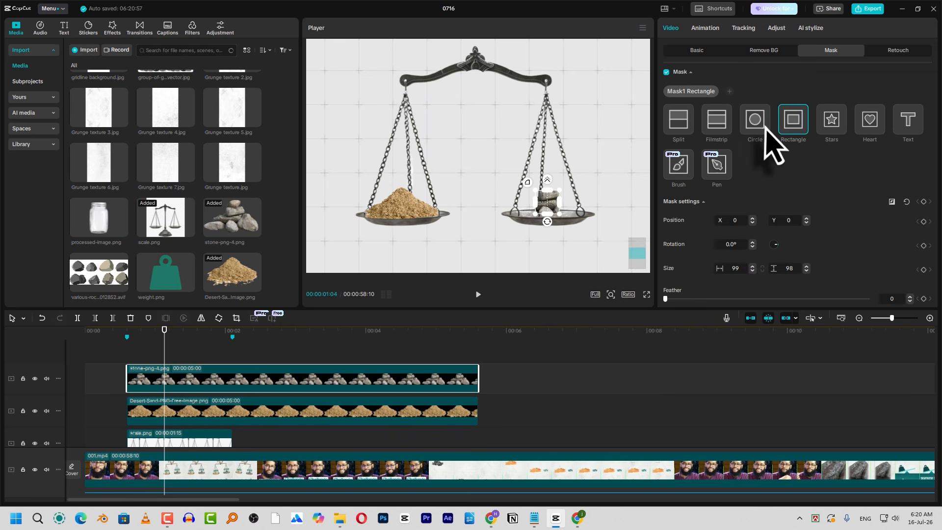
left_click(764, 128)
left_click_drag(560, 221, 569, 169)
left_click_drag(553, 214, 553, 198)
left_click_drag(555, 215, 559, 206)
left_click(183, 344)
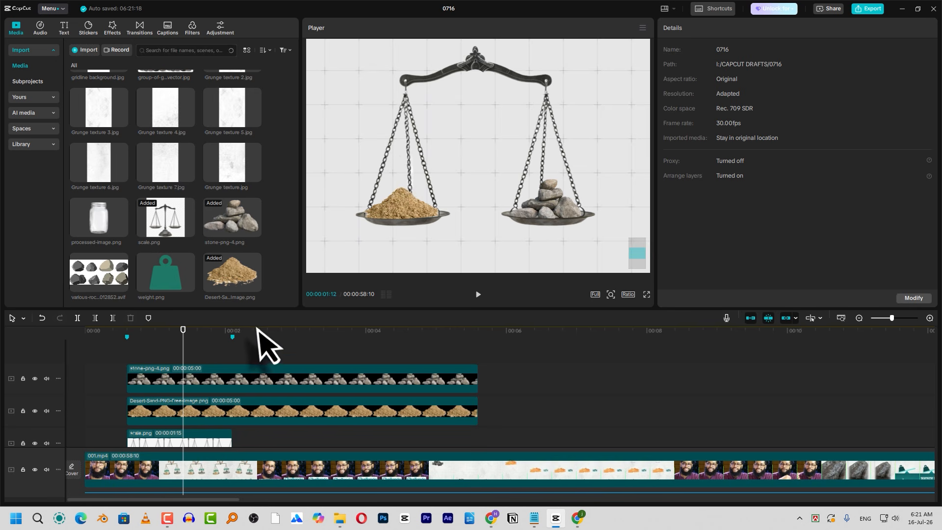
Step: Duplicate the scale clip onto a new track above the stones and show the copy's background removal settings
left_click(171, 443)
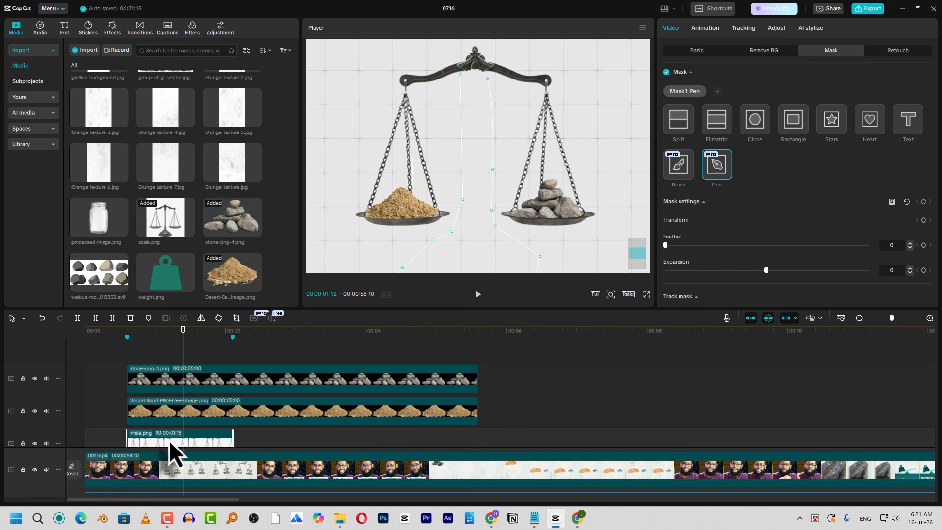
left_click_drag(169, 441, 170, 337)
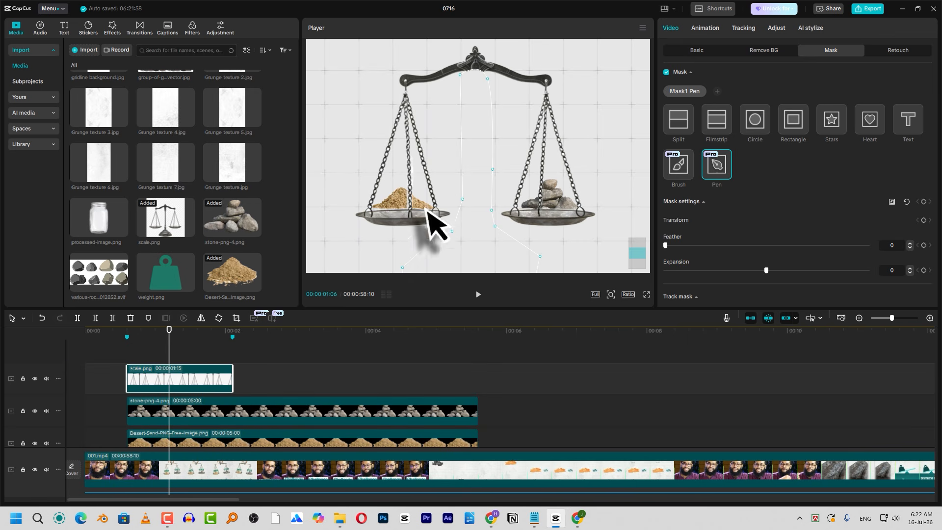
scroll(559, 211, "up", 2)
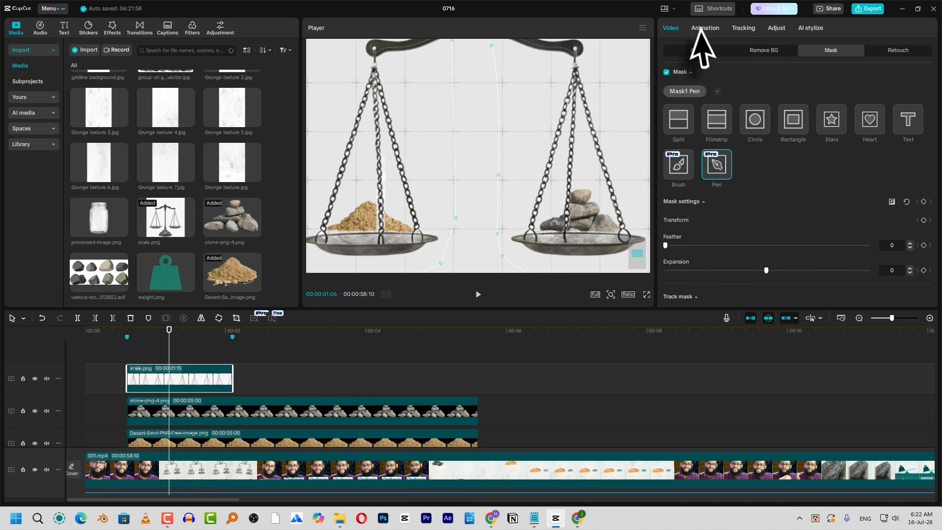
left_click(765, 51)
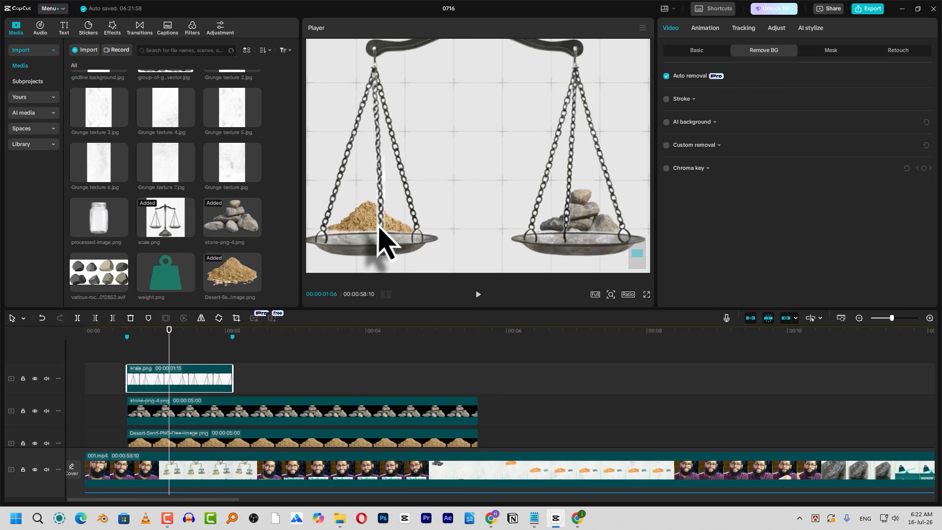
Step: Hide the main video, original scale and gridline background tracks to inspect the duplicated scale's cut-out
scroll(151, 444, "down", 2)
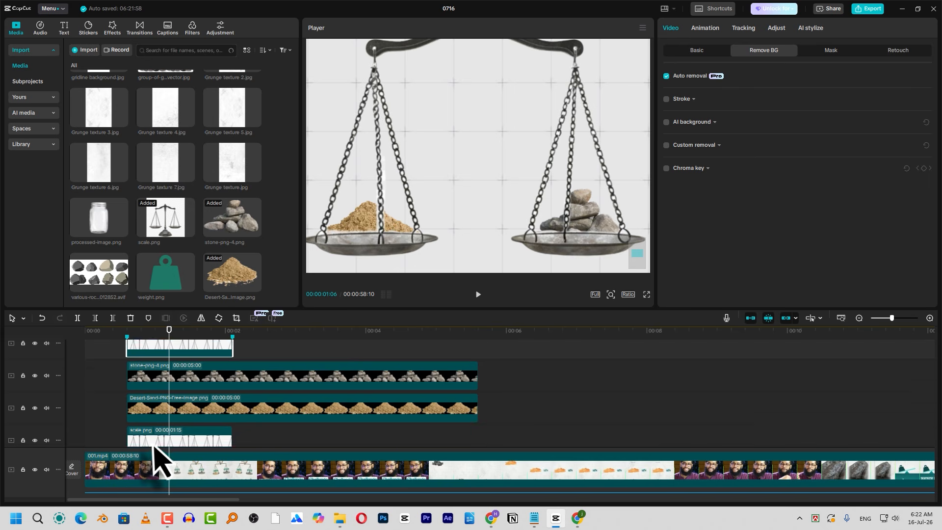
left_click(34, 469)
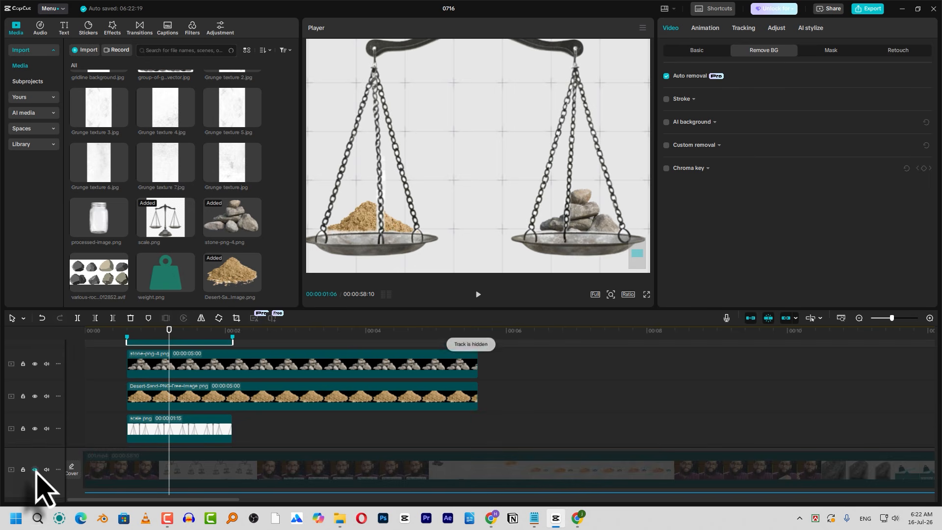
left_click(35, 428)
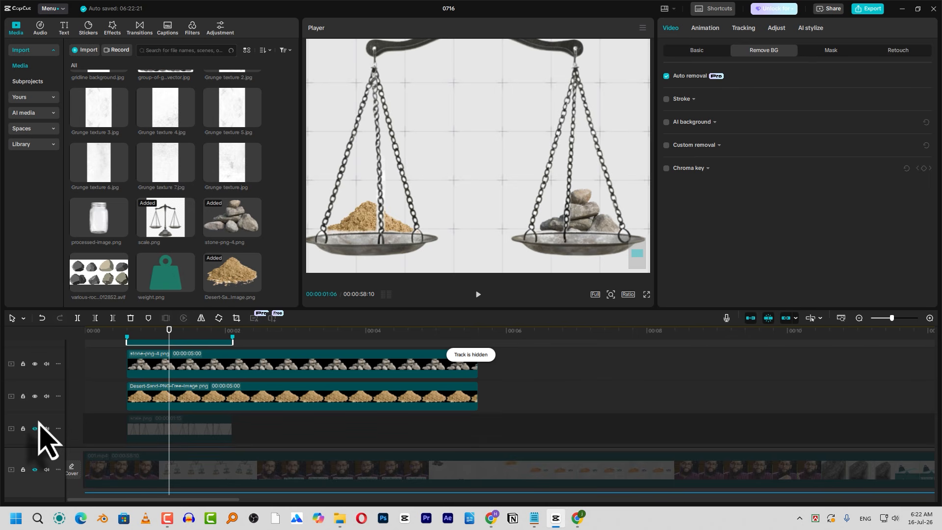
scroll(162, 400, "up", 2)
scroll(197, 419, "down", 3)
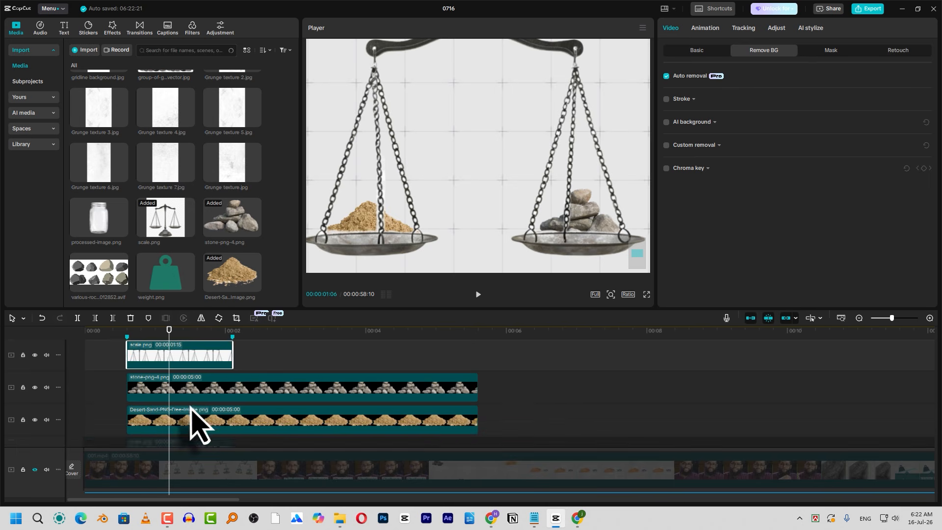
left_click(35, 402)
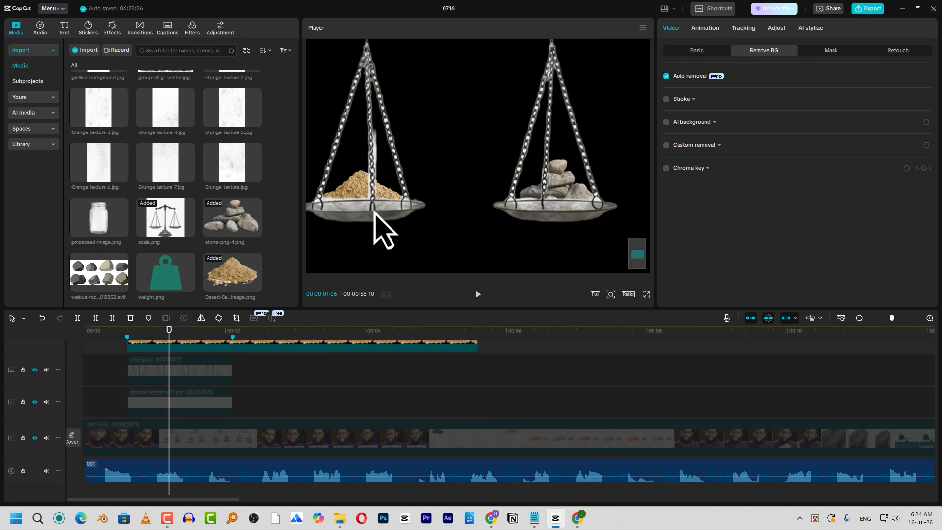
Step: Switch to Chrome, search for "remove photos" in a new tab and open the remove.photos background remover
left_click(491, 516)
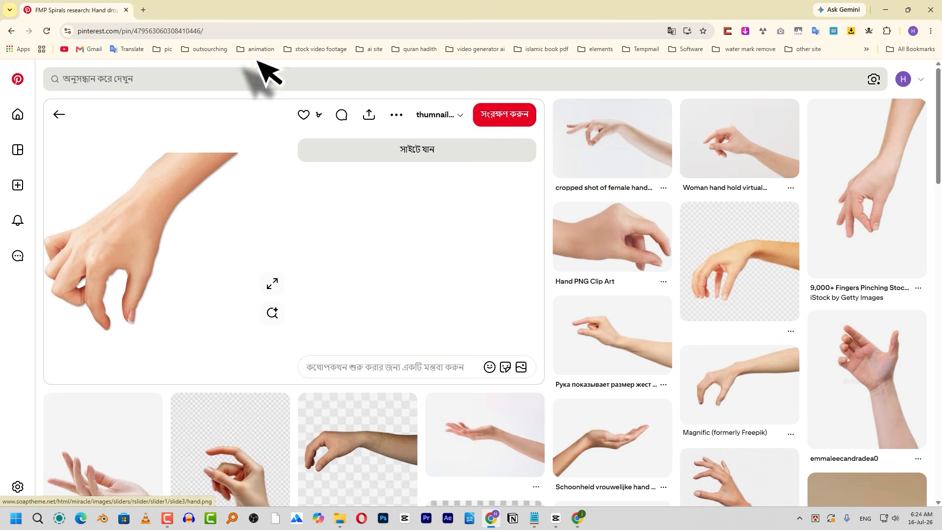
left_click(143, 10)
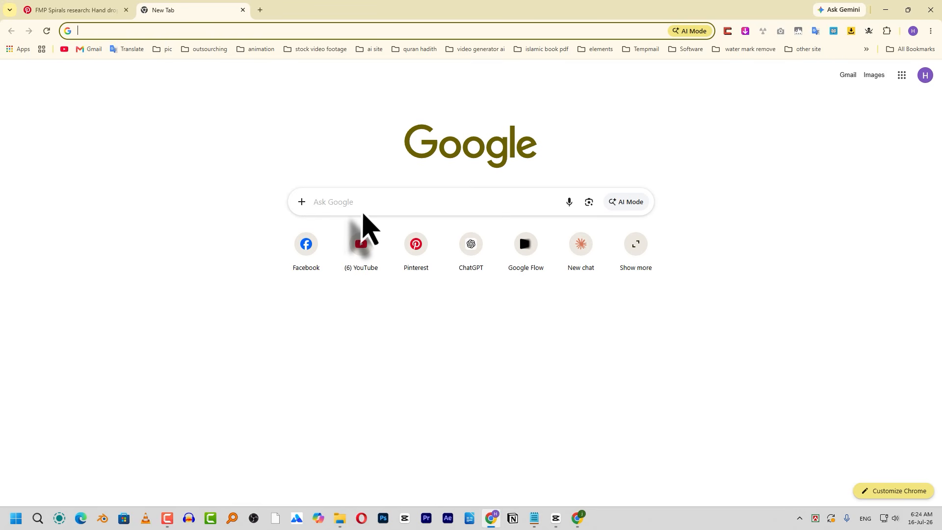
left_click(364, 213)
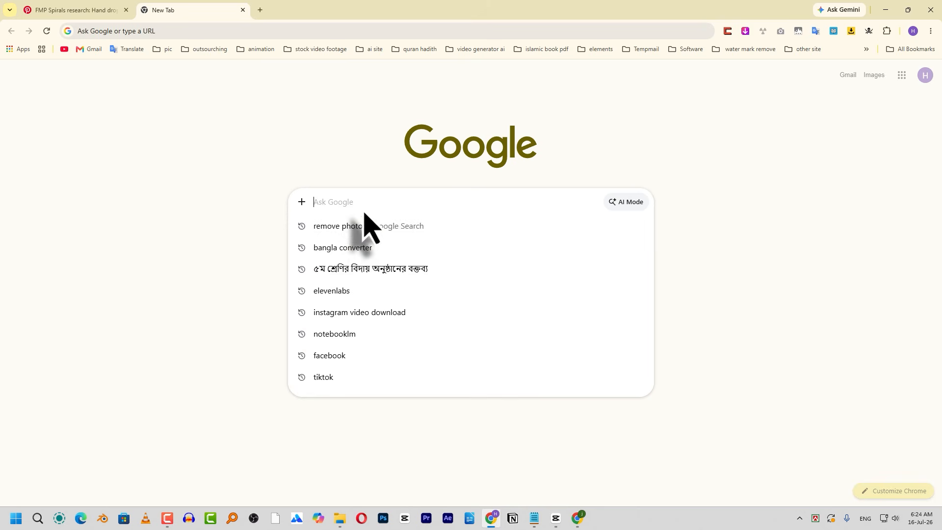
left_click(365, 227)
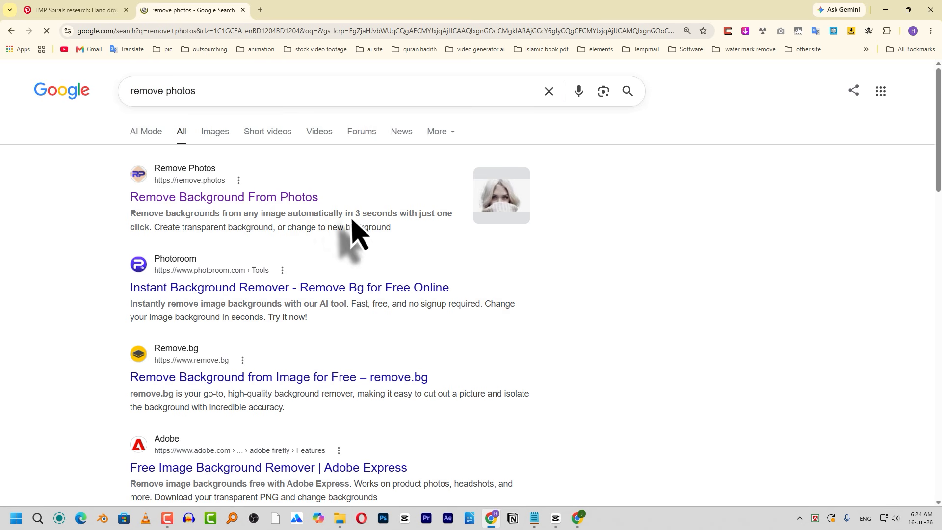
left_click(276, 201)
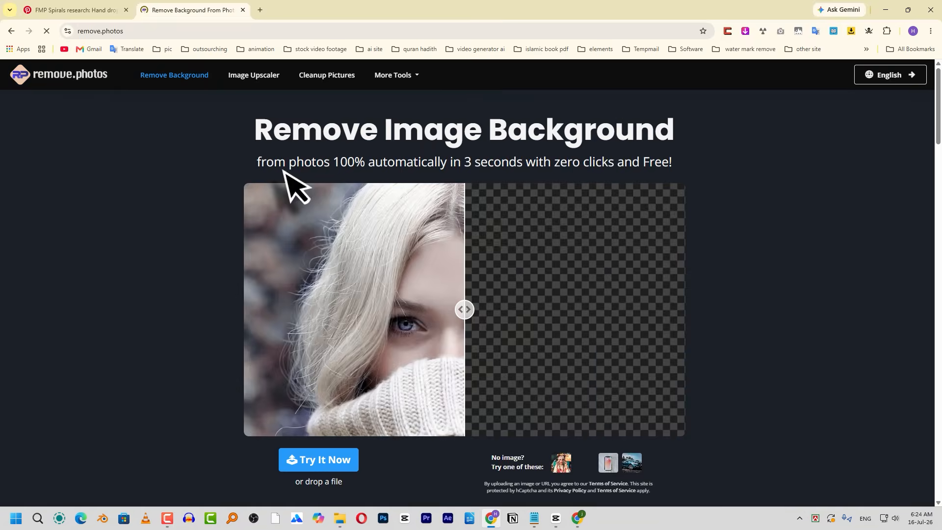
Step: Upload the scale image from the capcut editing folder to the background remover
scroll(382, 280, "down", 6)
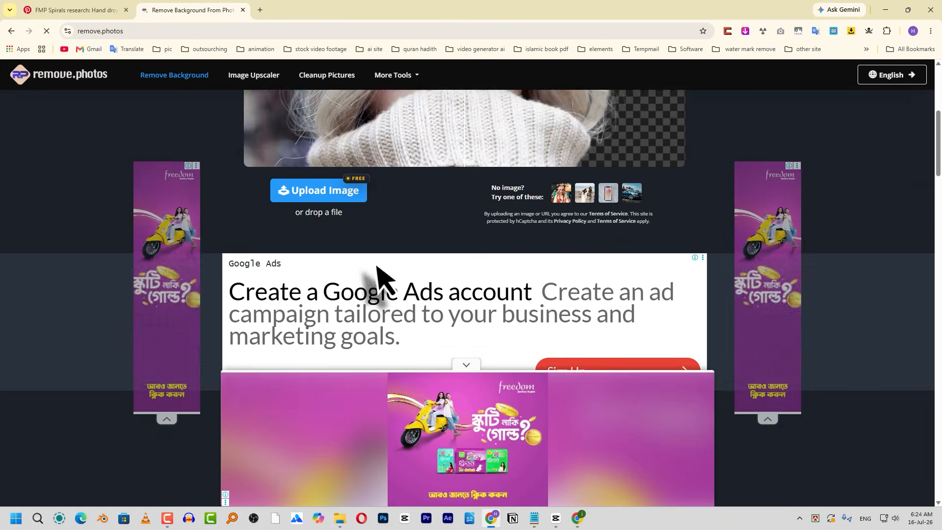
left_click(311, 141)
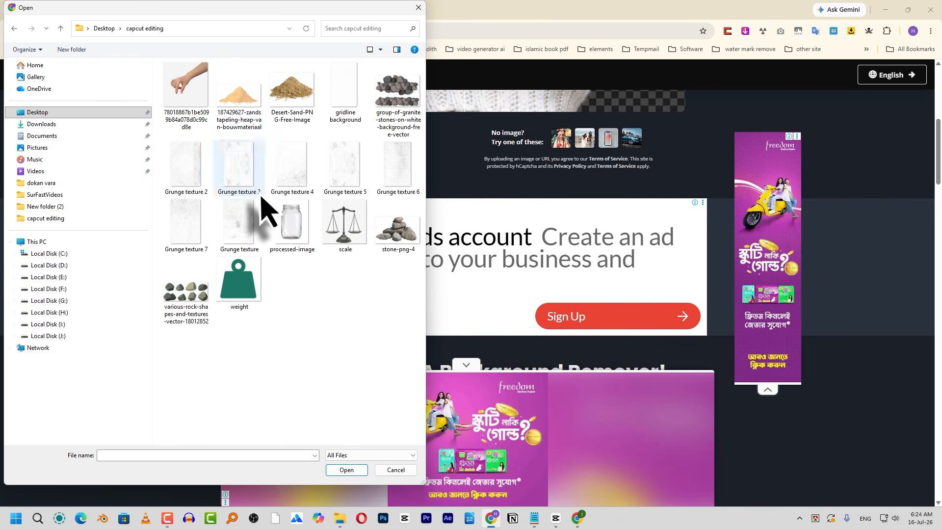
double_click(349, 240)
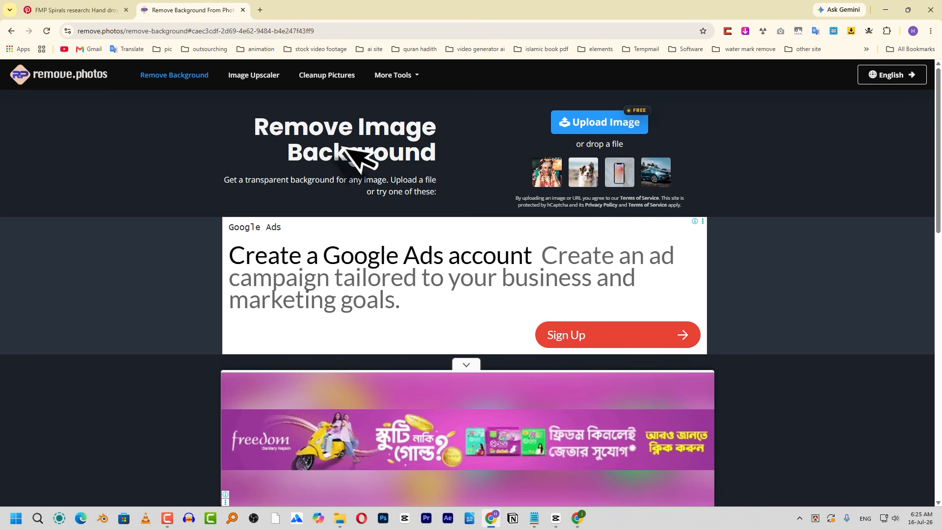
Step: Download the HD version of the background-free scale image and close the download dialog
scroll(549, 227, "down", 6)
left_click(504, 231)
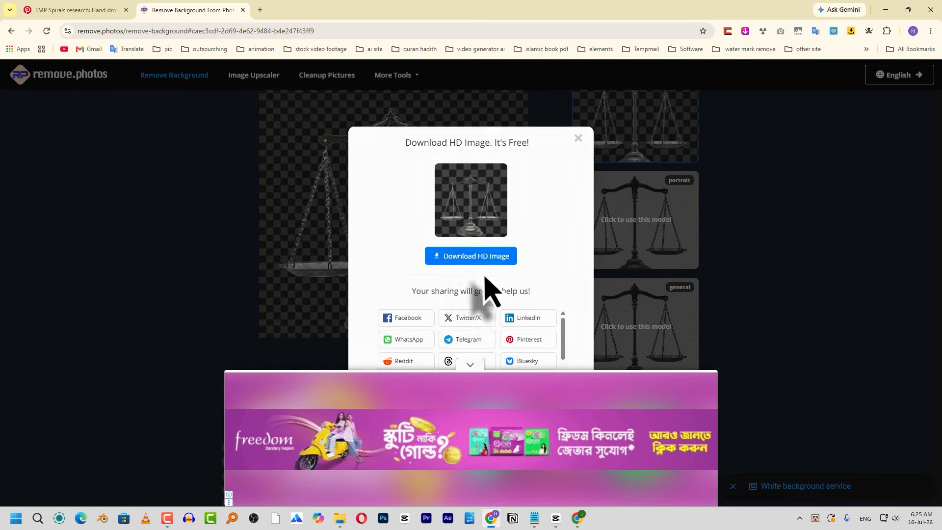
left_click(457, 261)
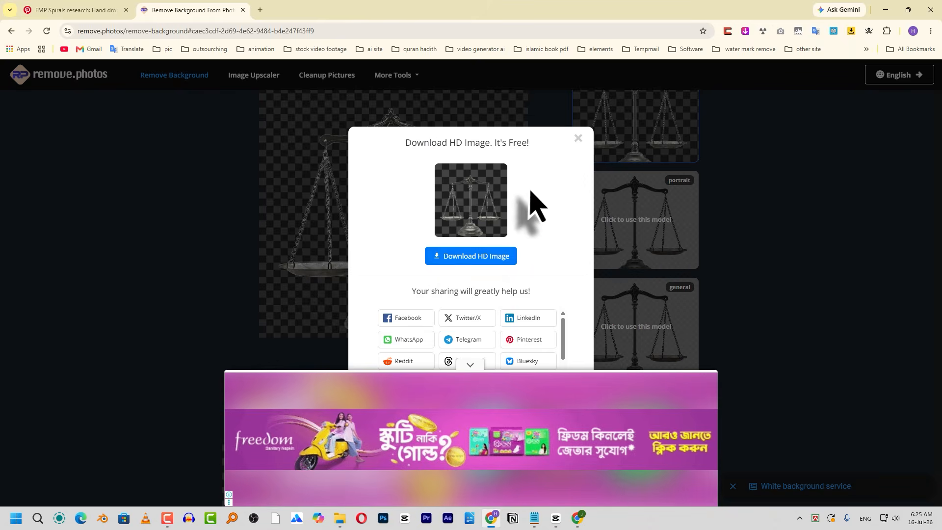
left_click(499, 268)
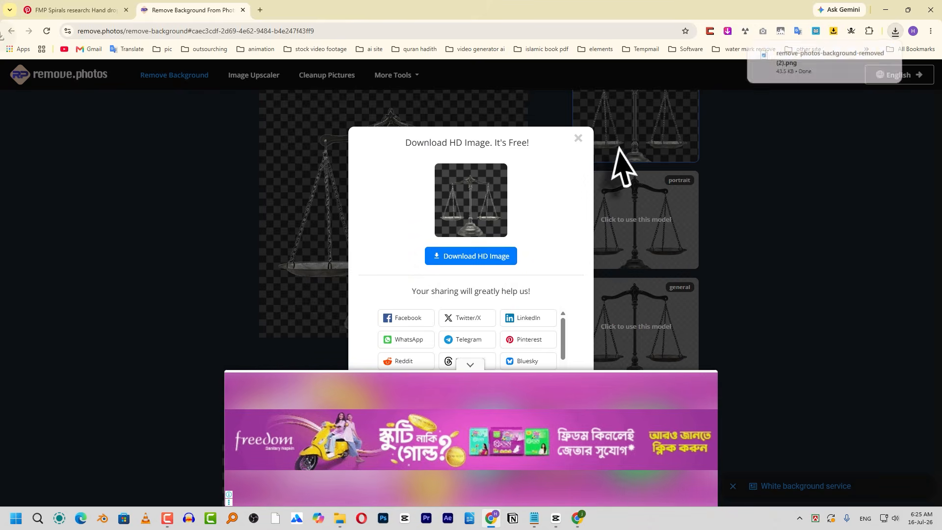
left_click(579, 140)
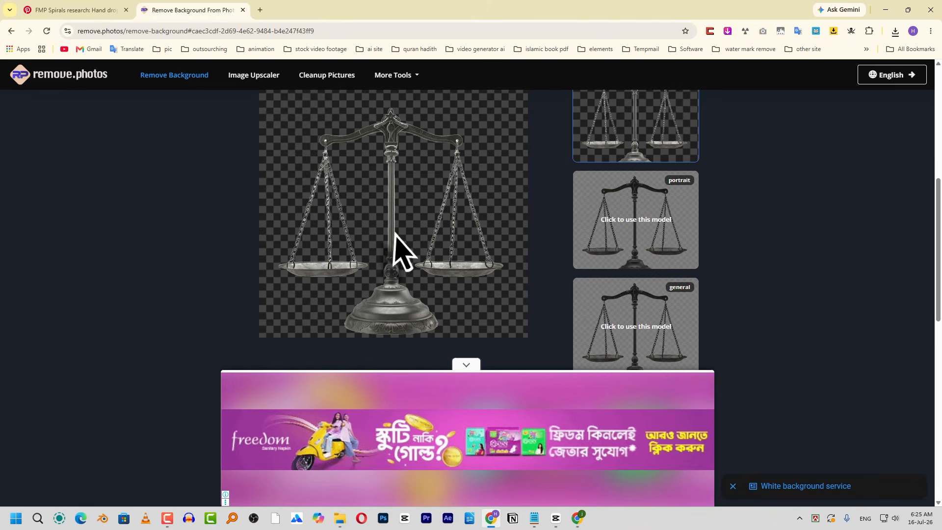
Step: Switch back to CapCut and import remove-photos-background-removed (2) from the Downloads folder
key("alt+Tab")
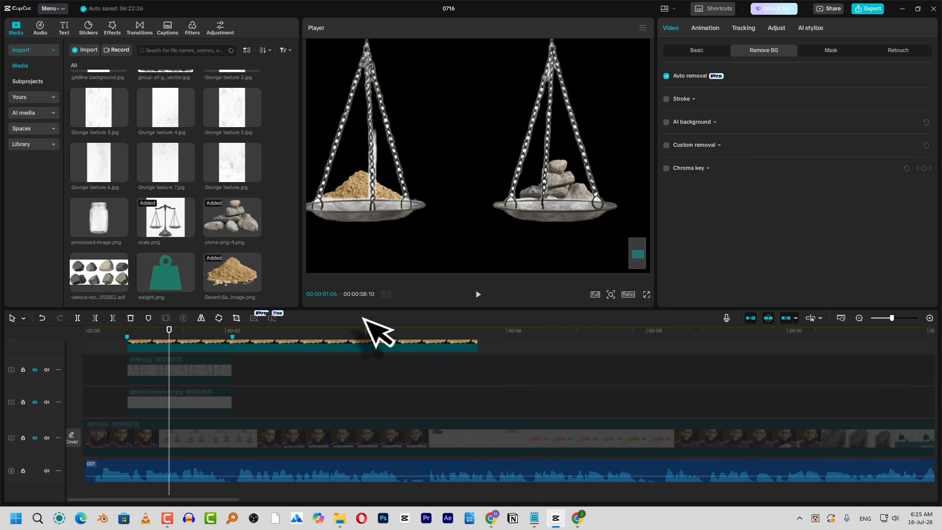
left_click(187, 335)
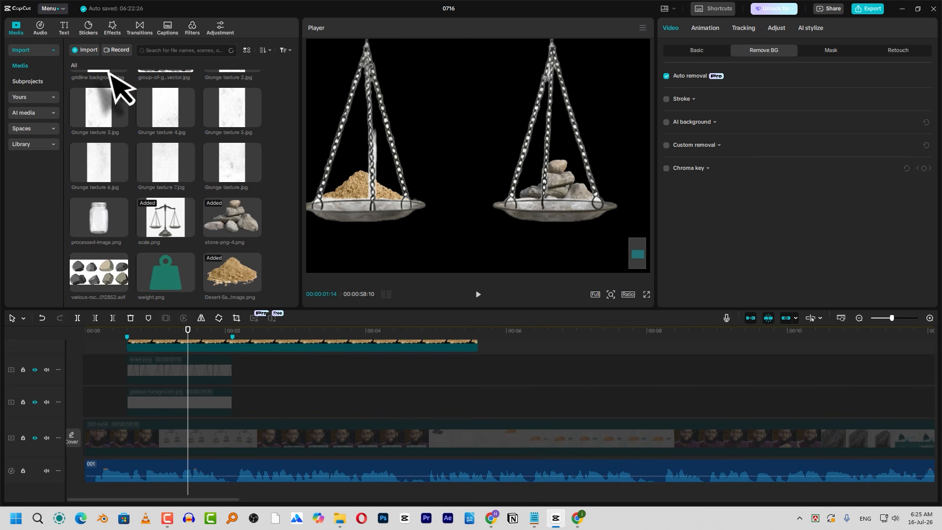
left_click(84, 50)
left_click(42, 125)
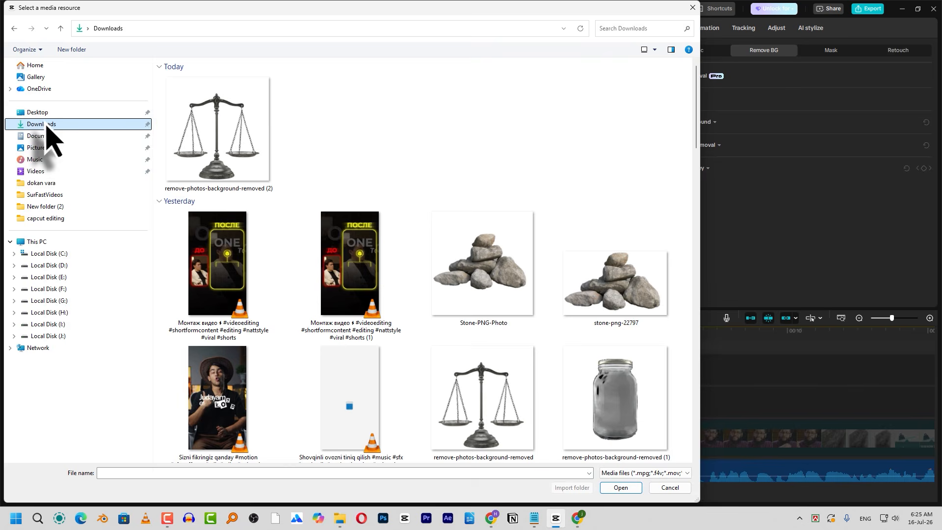
double_click(265, 162)
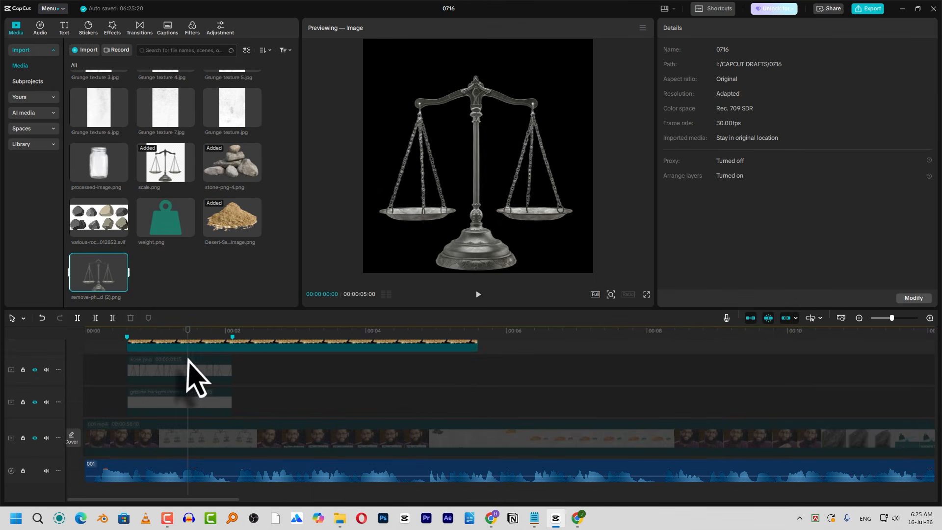
Step: Unhide the main video, gridline background and original scale tracks, and select the original scale clip
left_click(34, 438)
left_click(35, 402)
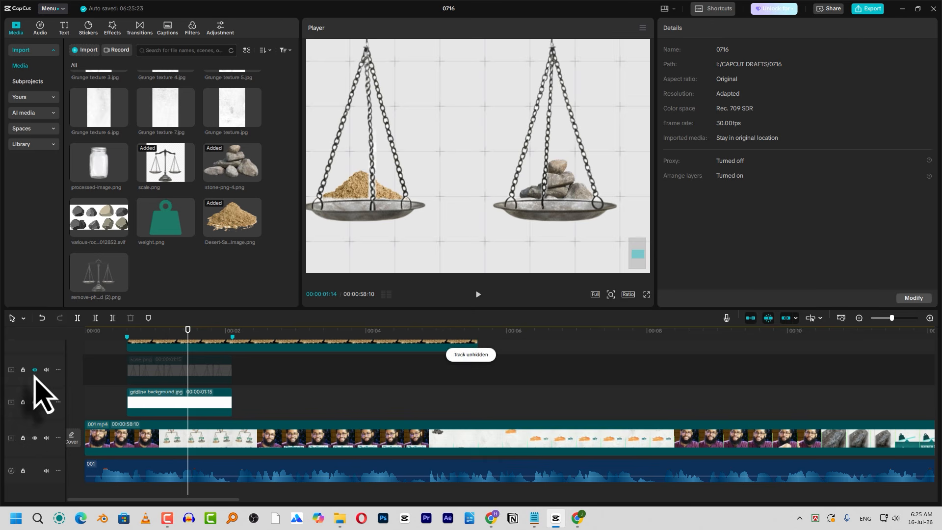
left_click(34, 370)
left_click(166, 379)
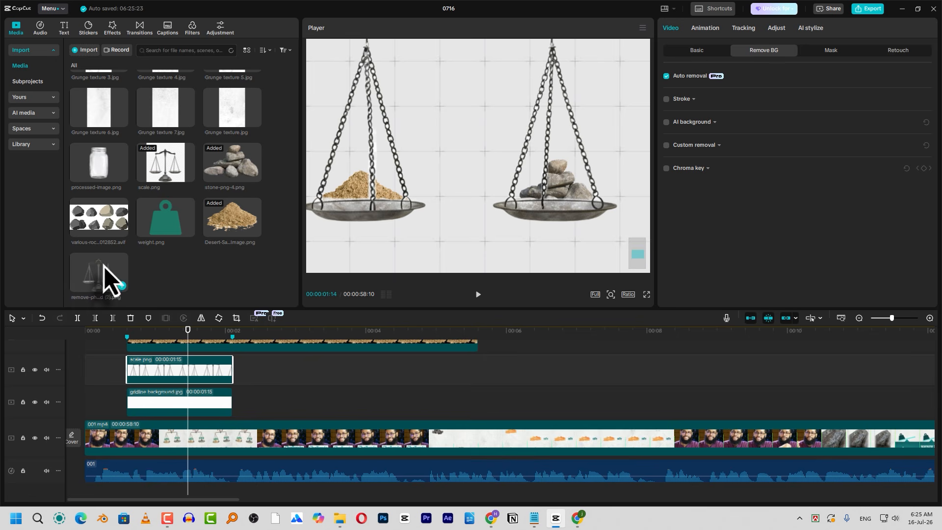
Step: Replace the original scale clip above the gridline background with the background-removed scale image, keeping the original video effect
left_click(106, 279)
left_click_drag(99, 268, 168, 378)
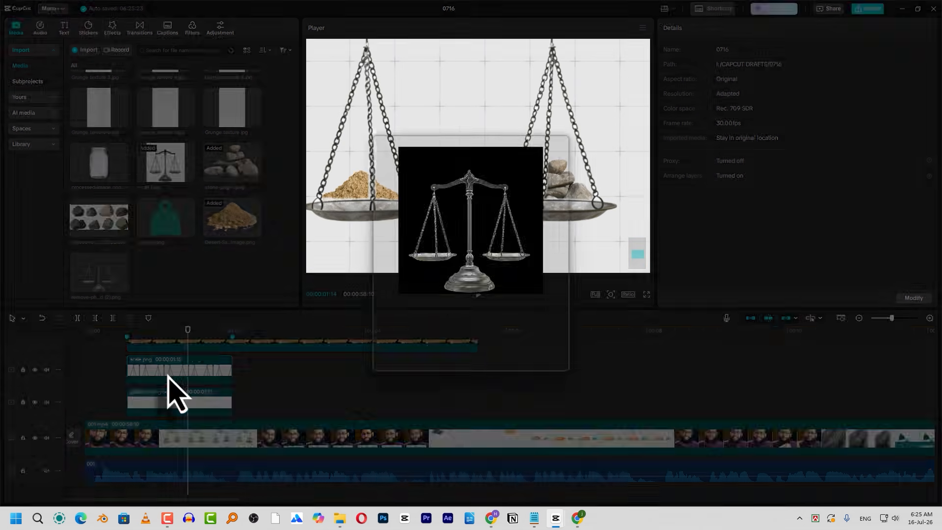
left_click(501, 358)
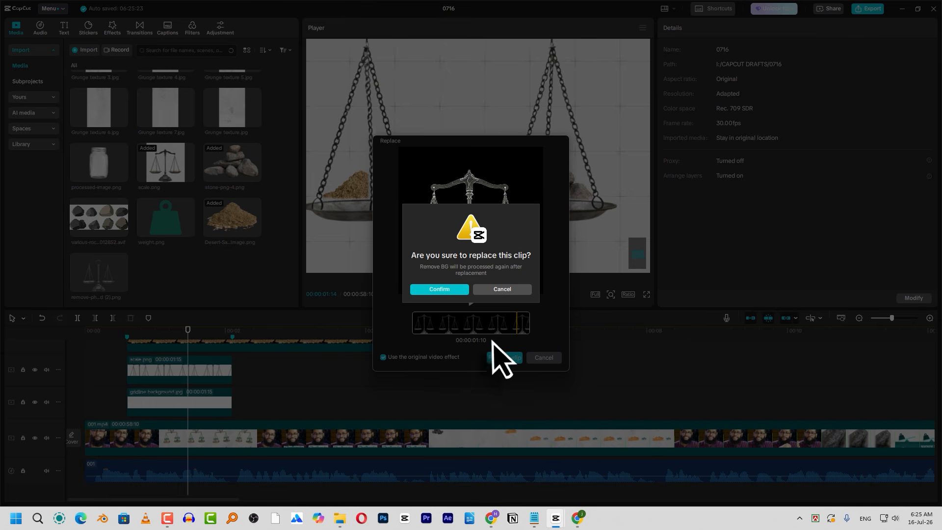
left_click(439, 289)
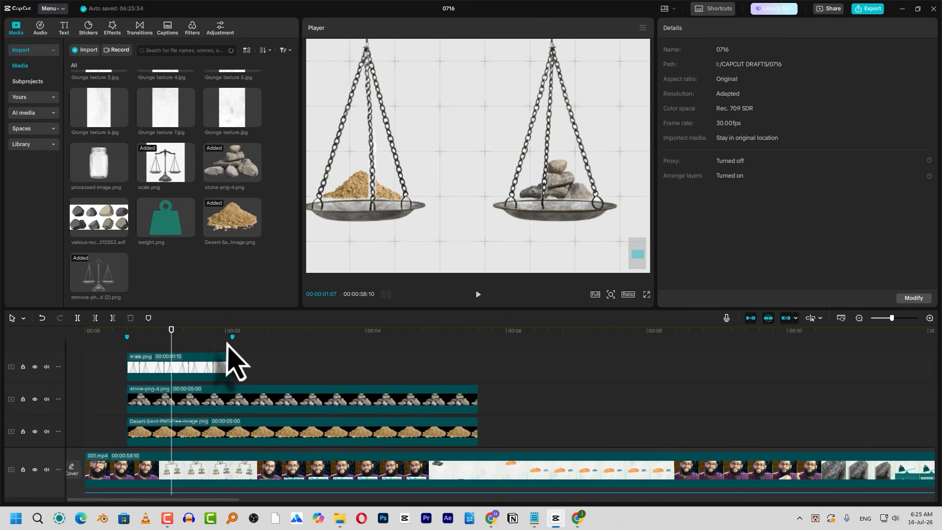
Step: Replace the duplicate scale clip above the stones with the background-removed image, keeping the original video effect
left_click(167, 381)
left_click_drag(79, 261, 198, 364)
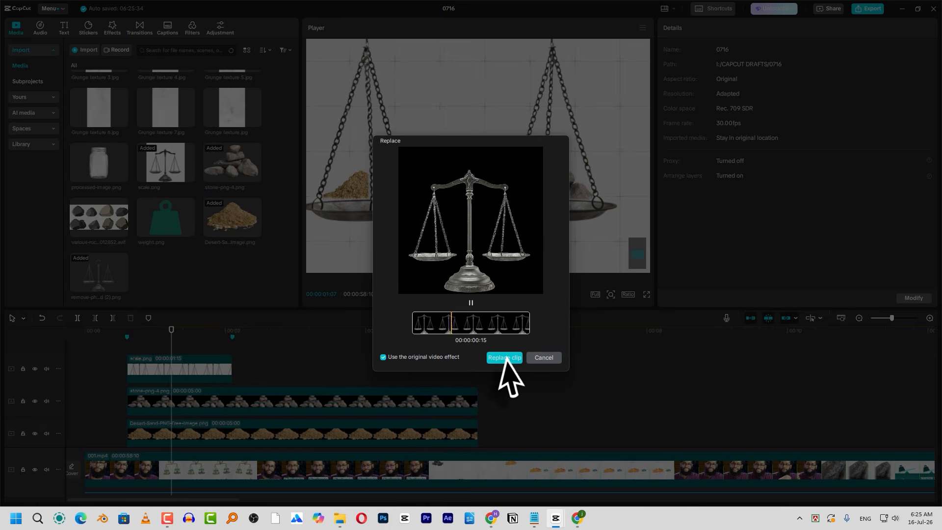
left_click(505, 358)
left_click(447, 290)
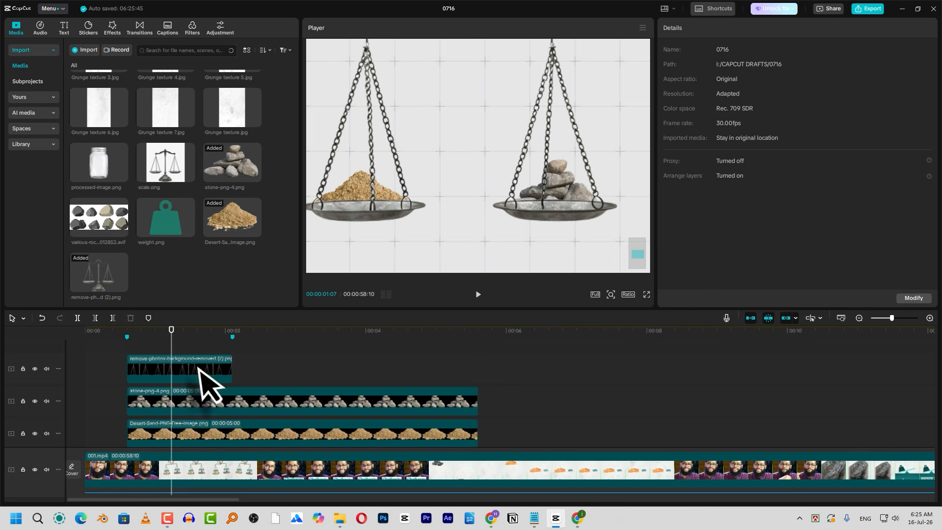
scroll(195, 374, "down", 2)
scroll(199, 365, "up", 2)
scroll(201, 363, "down", 2)
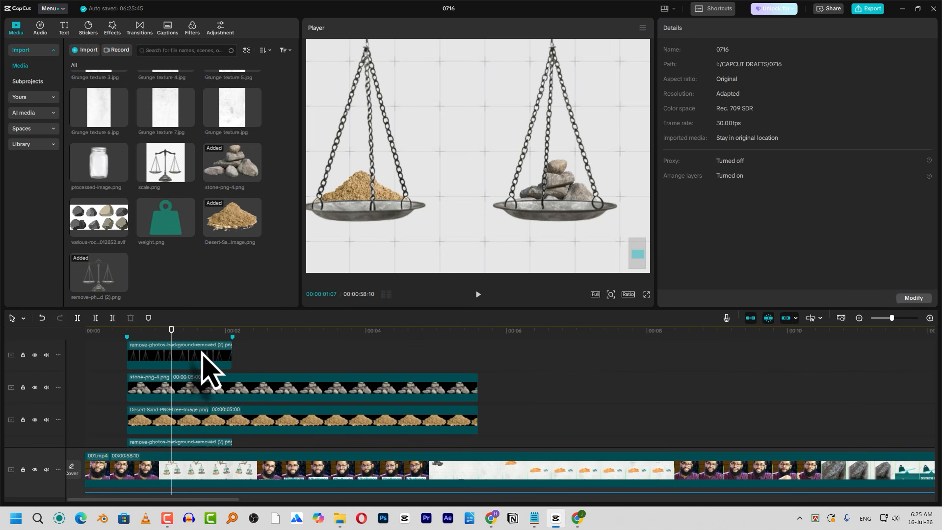
Step: Select the uppermost scale clip and remove its existing pen mask
left_click(181, 354)
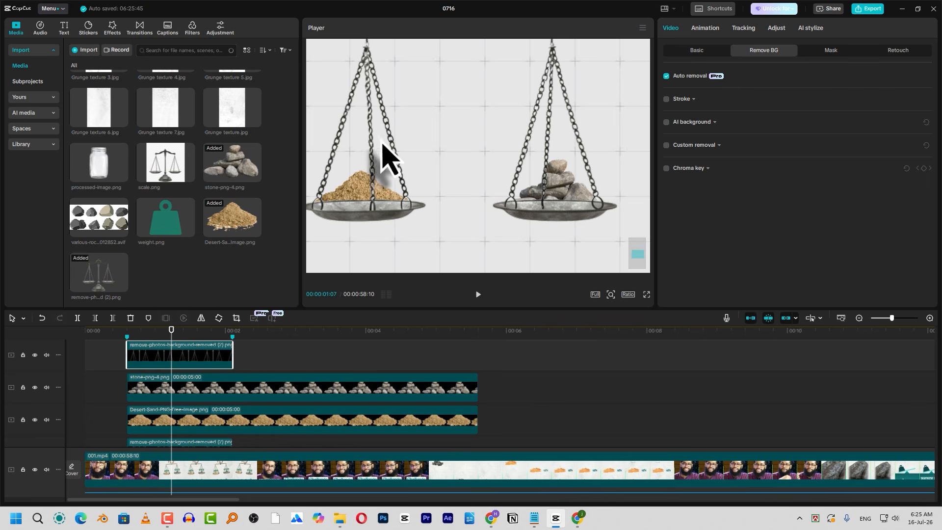
left_click(693, 51)
left_click(831, 51)
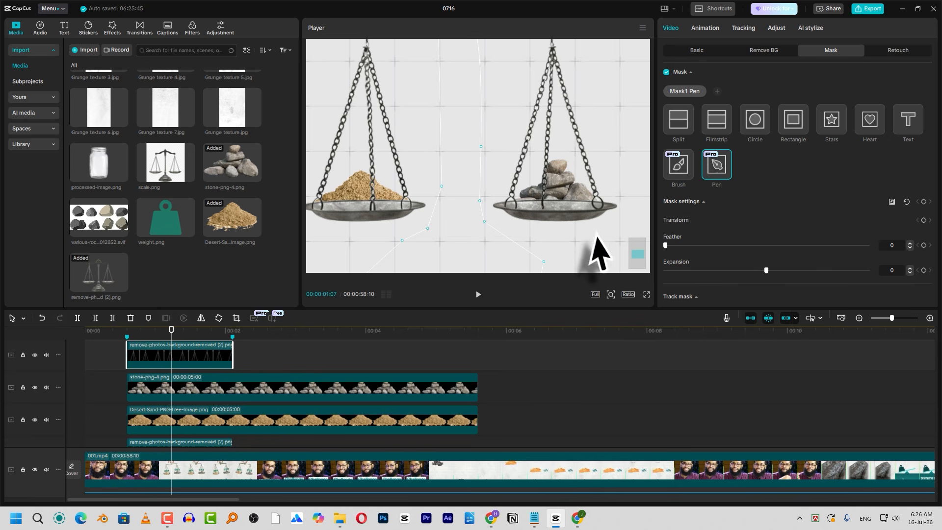
scroll(608, 247, "up", 1)
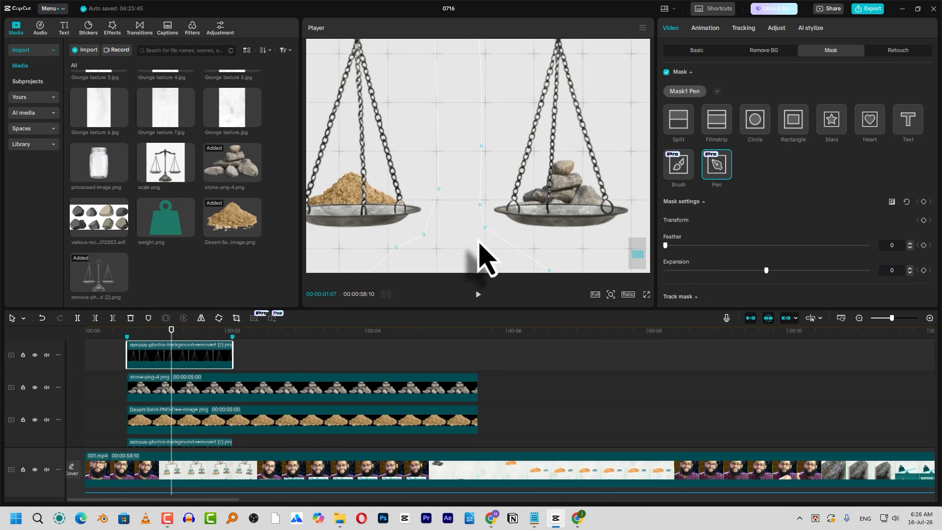
mouse_move(439, 191)
left_mouse_down()
mouse_move(397, 188)
mouse_move(405, 199)
mouse_move(463, 196)
mouse_move(445, 191)
mouse_move(505, 211)
mouse_move(437, 199)
mouse_move(422, 186)
left_mouse_up()
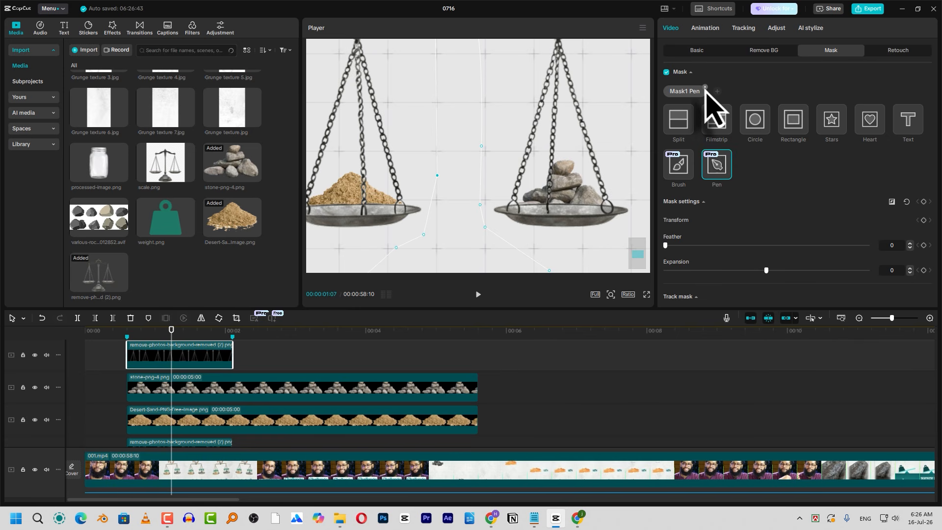
left_click(705, 87)
left_click(697, 92)
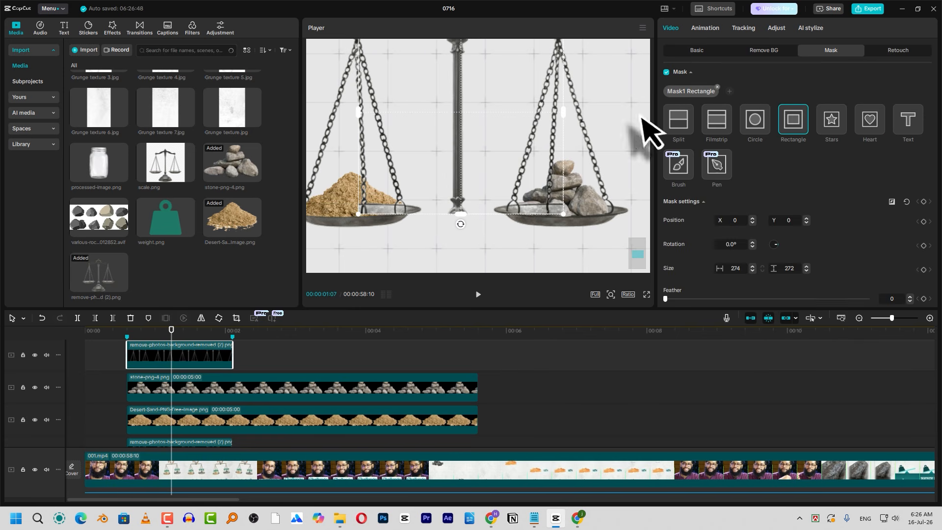
Step: Draw two pen masks on the uppermost scale clip, one around the middle chain of each pan
left_click(717, 165)
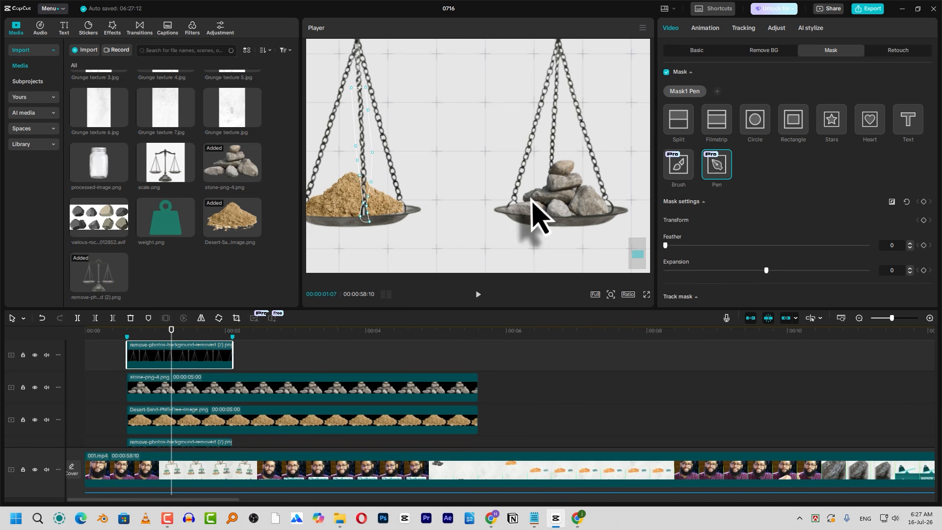
left_click(717, 91)
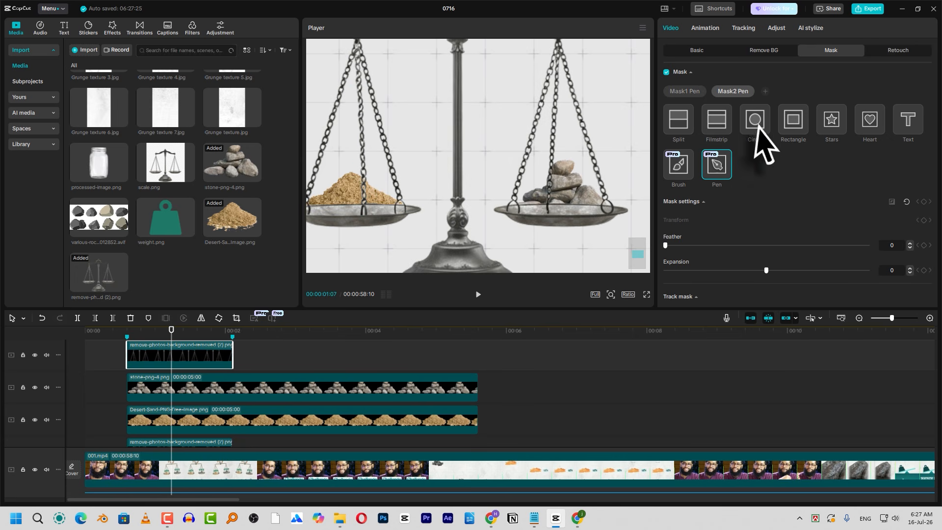
left_click(545, 127)
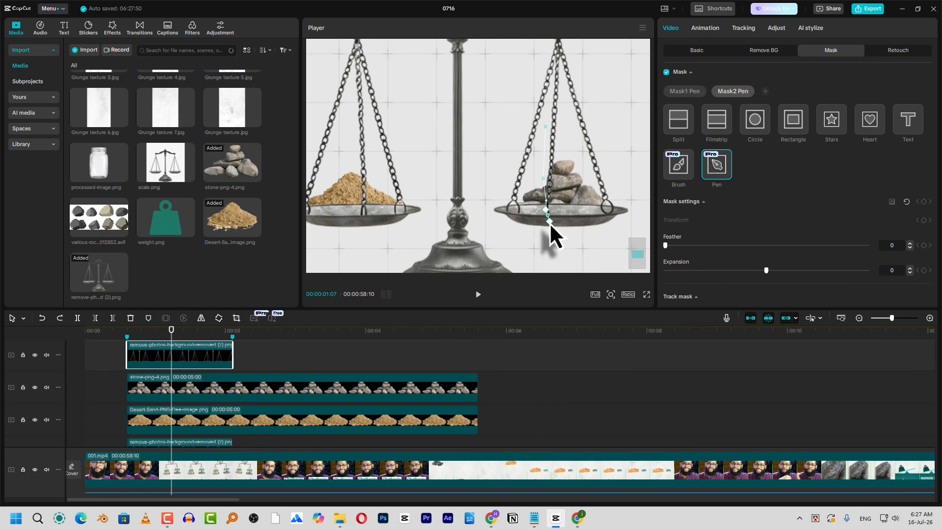
left_click(547, 132)
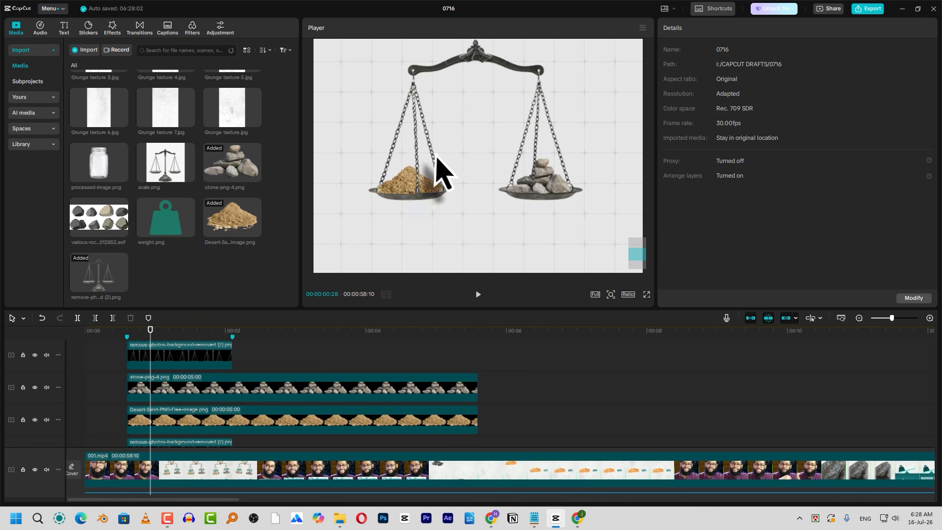
Step: Add a default text clip above the scale clips, starting with them, and colour it green 207966
left_click(63, 28)
left_click_drag(90, 66, 129, 369)
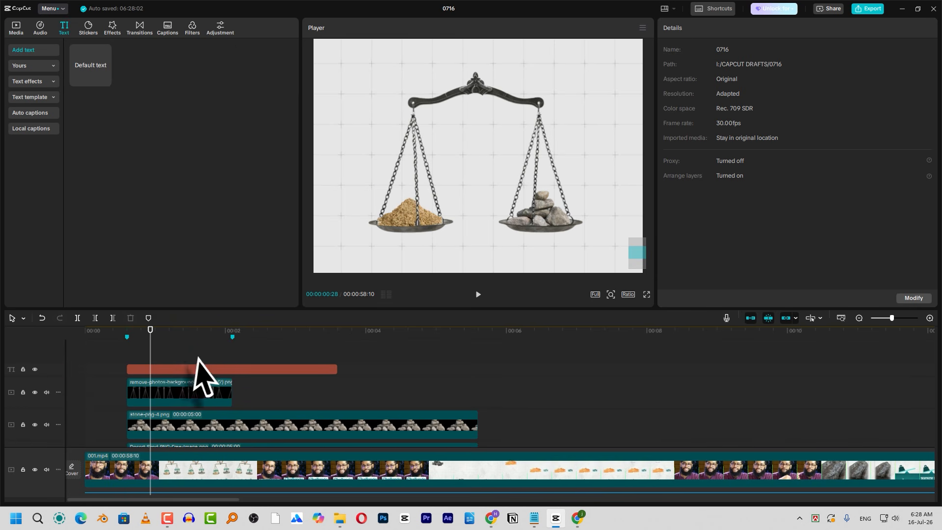
left_click(216, 369)
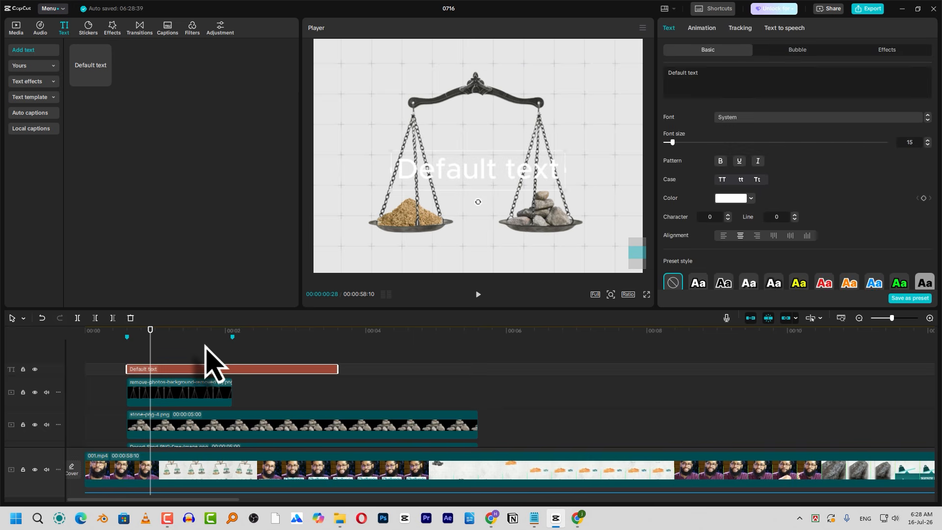
left_click(730, 198)
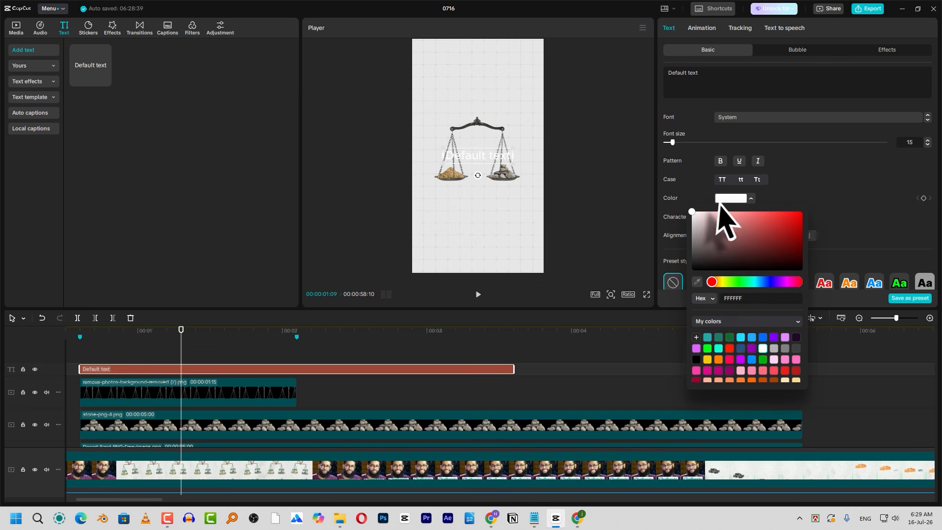
left_click(718, 338)
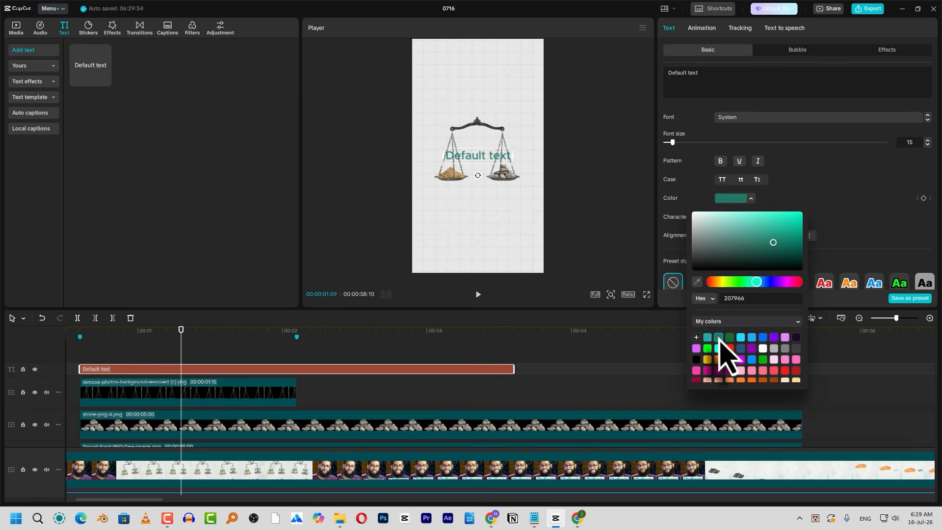
Step: Change the text to "বালি" and set its font to Li Shadhinata 2.0 Unicode
left_click(503, 175)
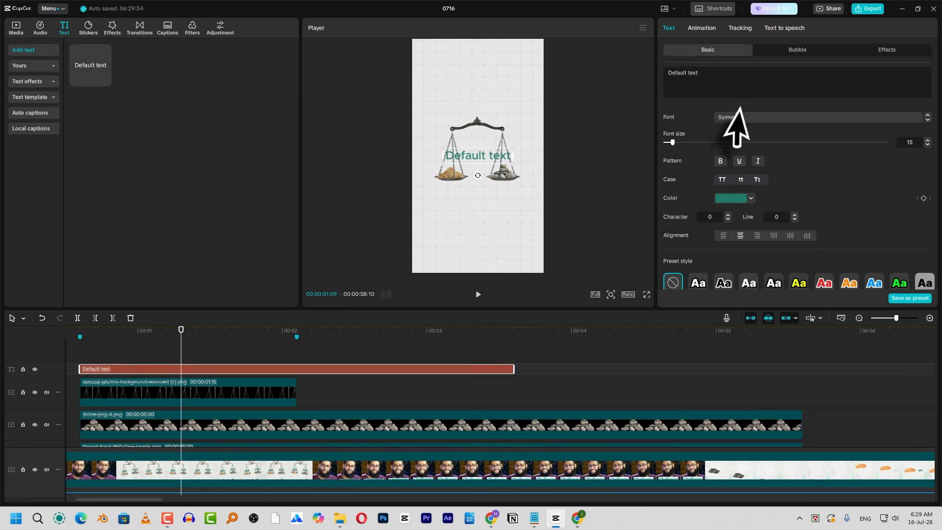
type("বালি")
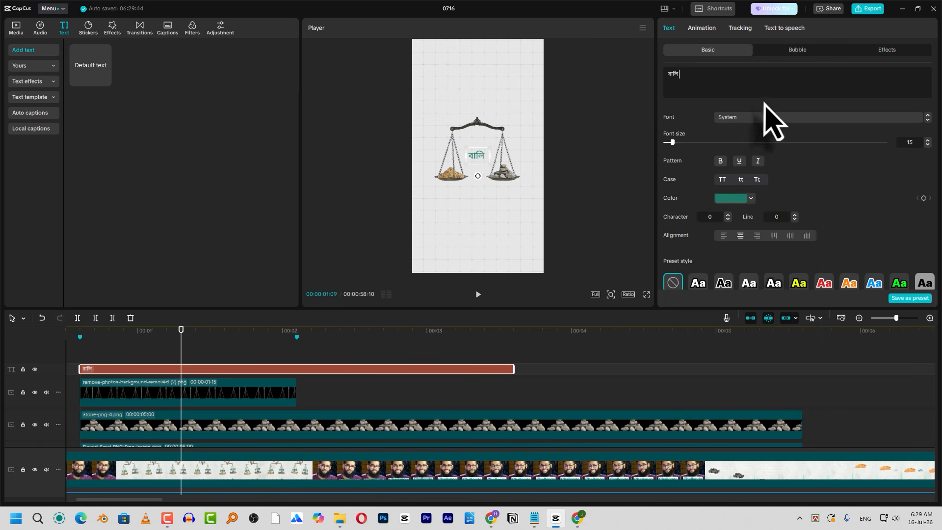
left_click(747, 118)
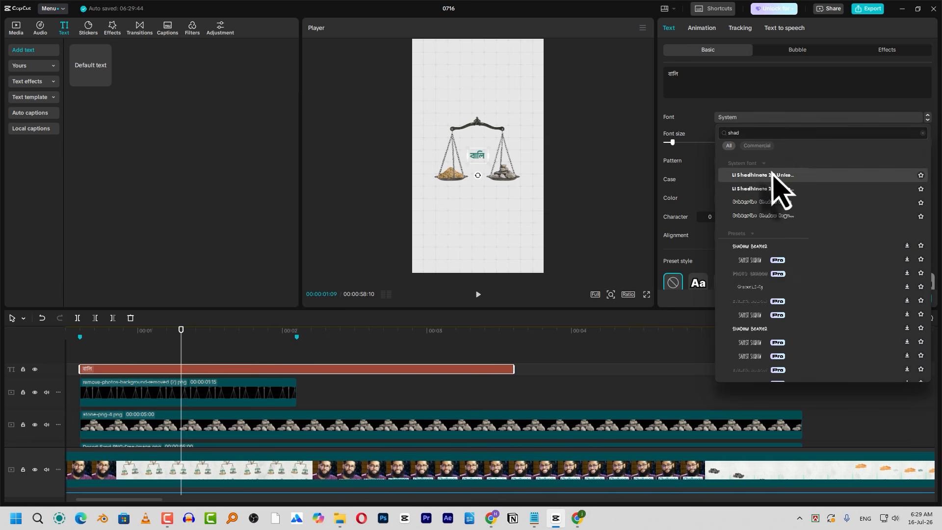
left_click(800, 174)
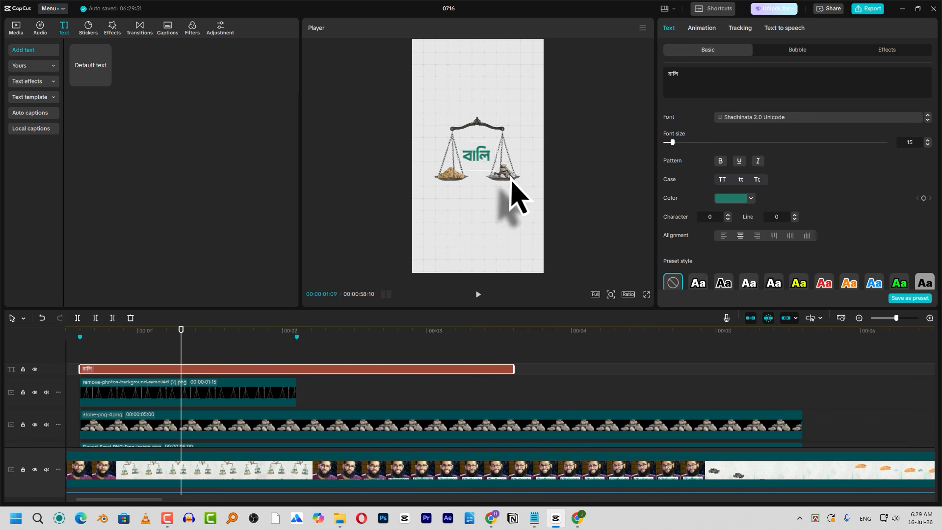
Step: Set the "বালি" text's font size to 19 and place it over the sand pan
left_click_drag(673, 142, 675, 143)
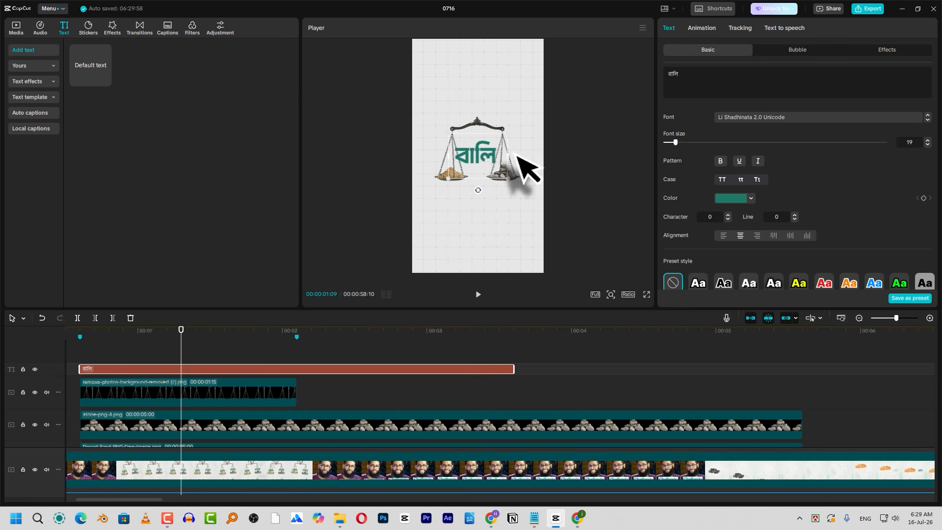
left_click_drag(481, 159, 459, 164)
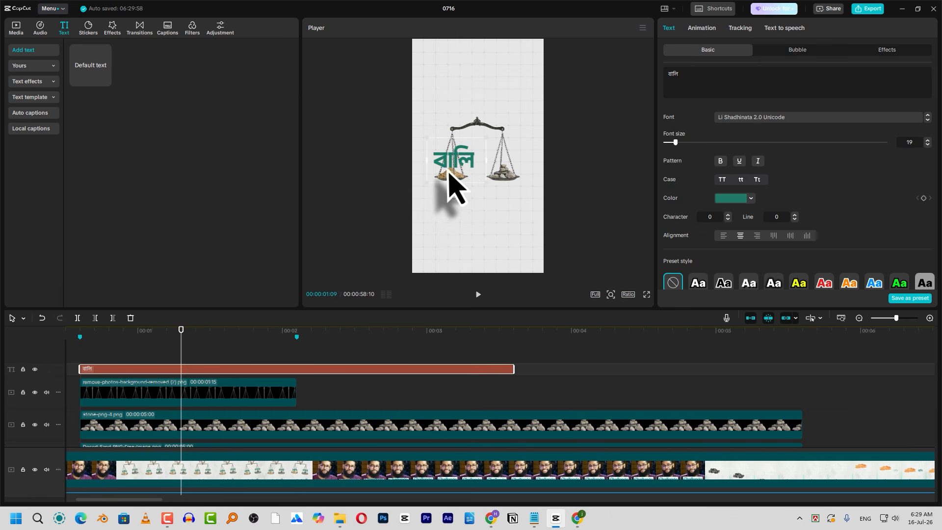
scroll(448, 172, "up", 2)
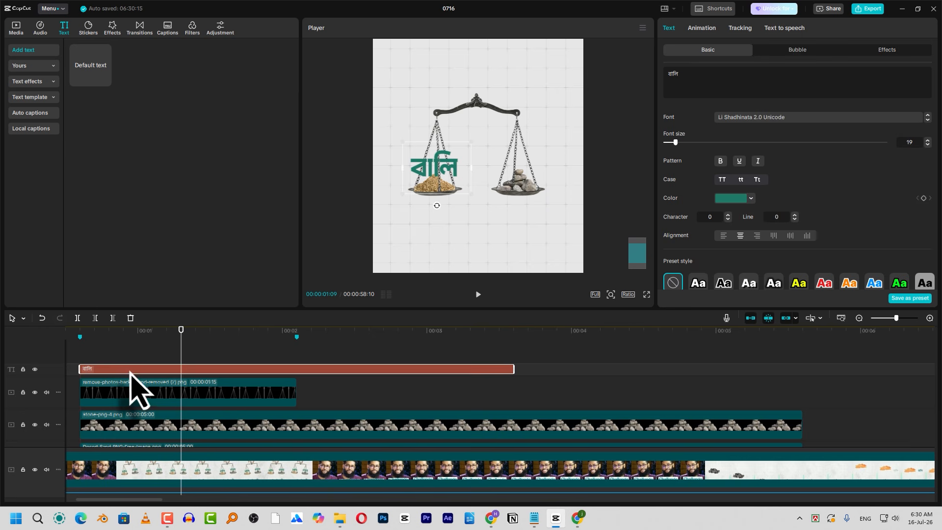
Step: Duplicate the "বালি" text onto a track above, place the copy over the stone pan and change it to "পাথর"
left_click_drag(130, 372, 130, 358)
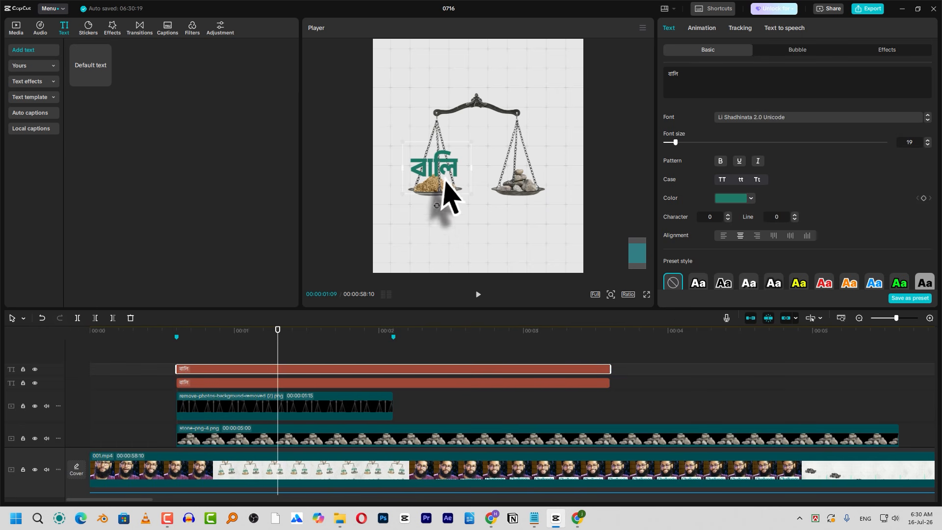
left_click_drag(440, 175, 514, 175)
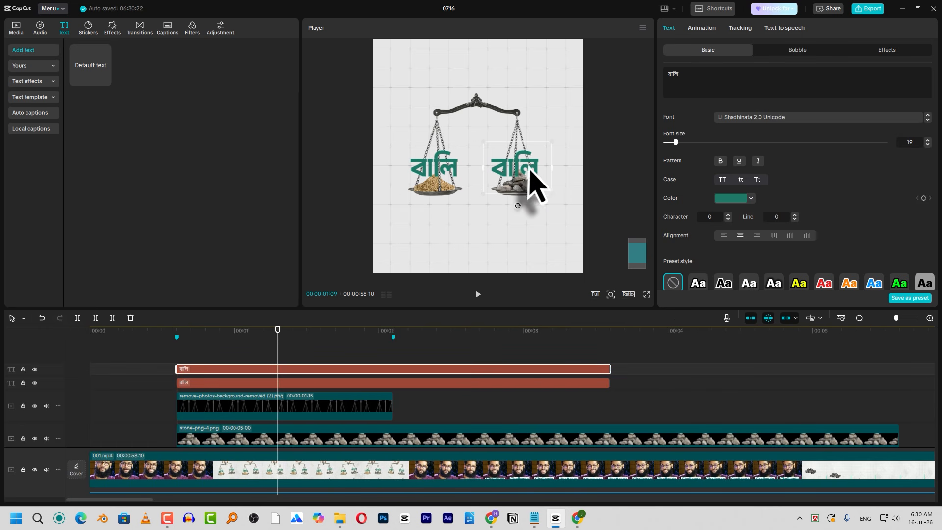
left_click(695, 90)
key("ctrl+a")
type("পাথর")
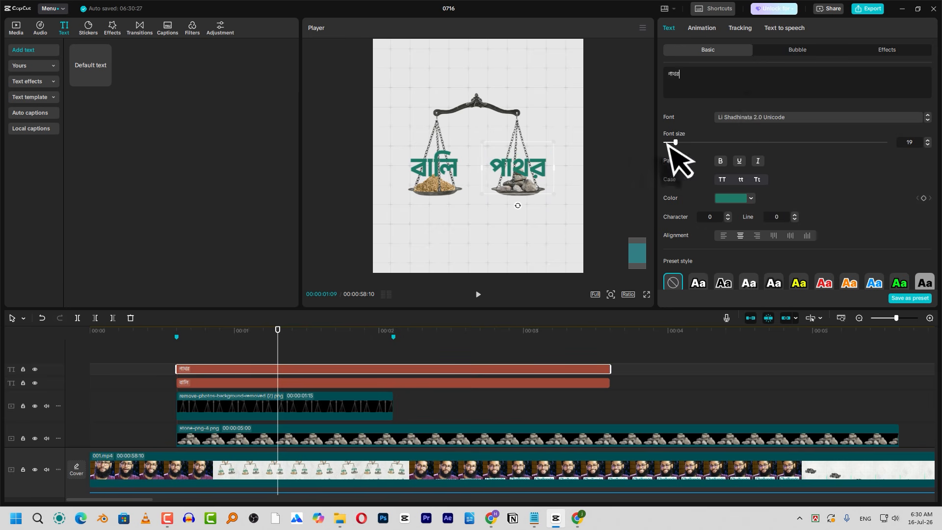
Step: Scale both text labels down slightly together and reposition each one over its own pan
left_click(309, 383, "ctrl")
left_click_drag(556, 196, 534, 195)
left_click(308, 381)
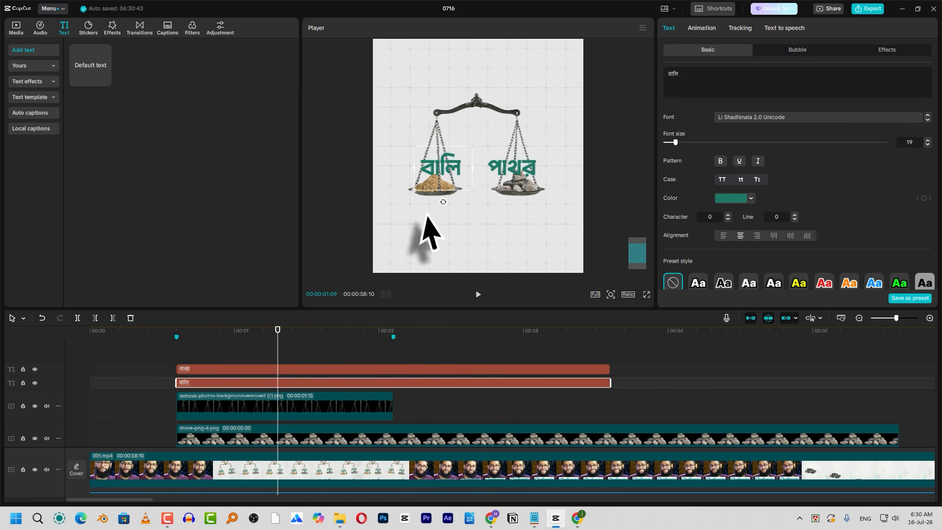
left_click(521, 172)
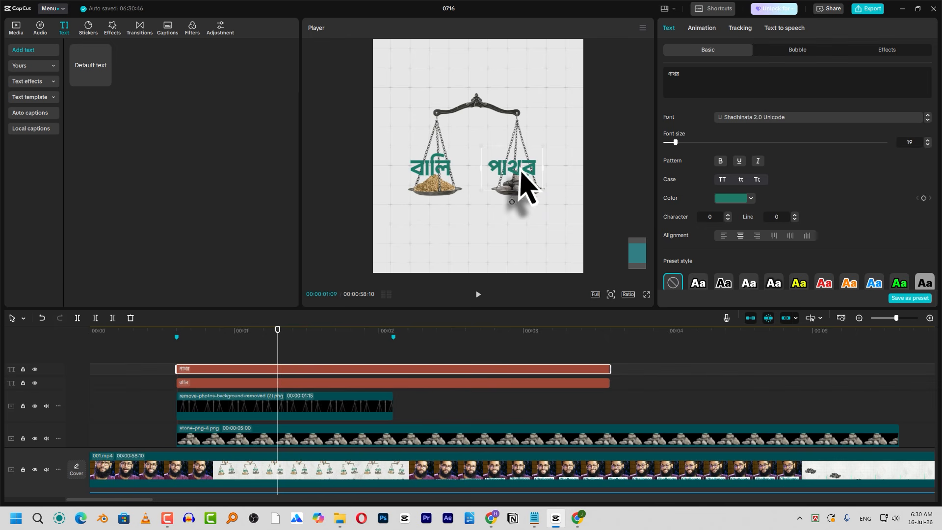
left_click_drag(510, 168, 514, 171)
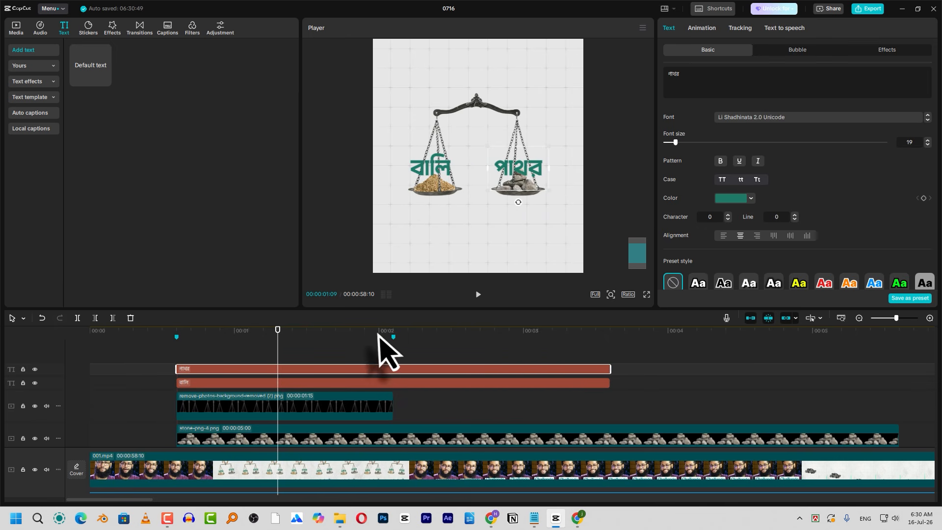
Step: Select the text, scale, stone and sand clips without the gridline background and enlarge them together slightly
scroll(378, 374, "down", 3)
scroll(373, 378, "up", 3)
scroll(304, 397, "down", 3)
left_click_drag(317, 359, 279, 386)
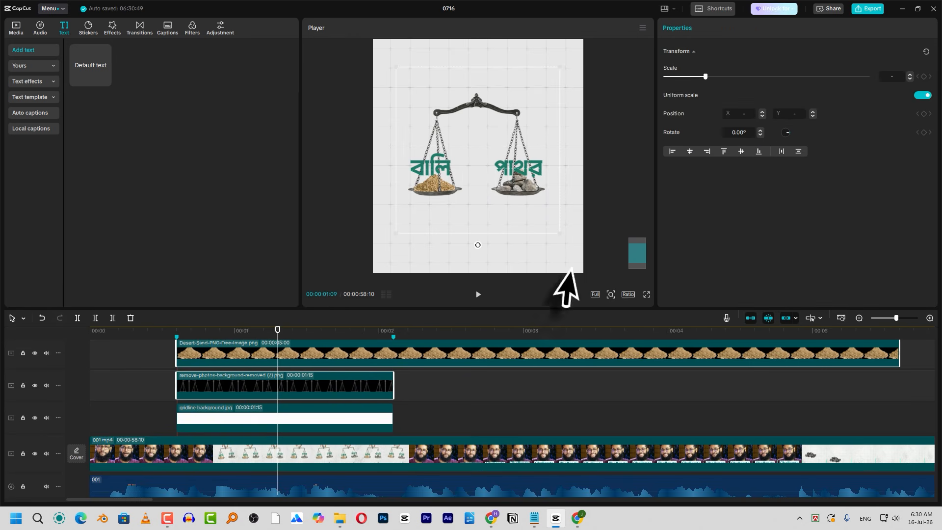
left_click_drag(559, 234, 564, 239)
left_click(242, 351)
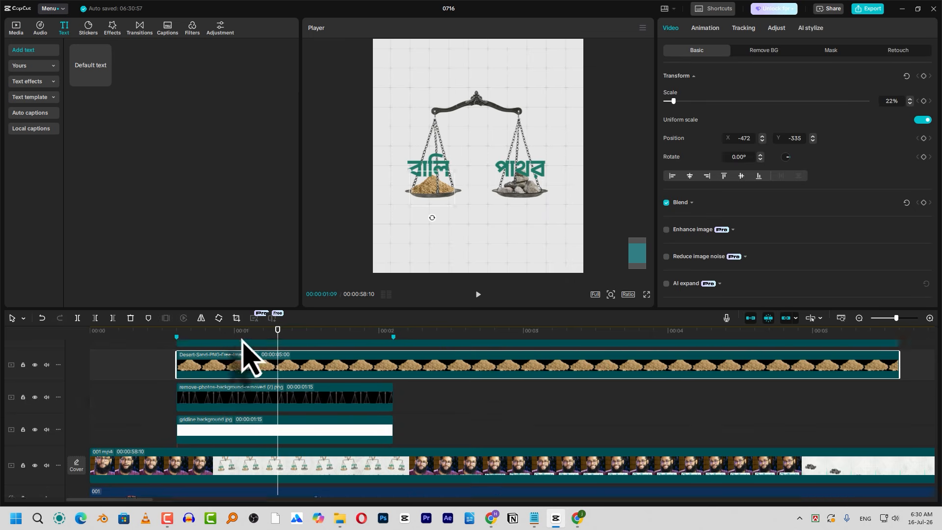
scroll(255, 361, "up", 5)
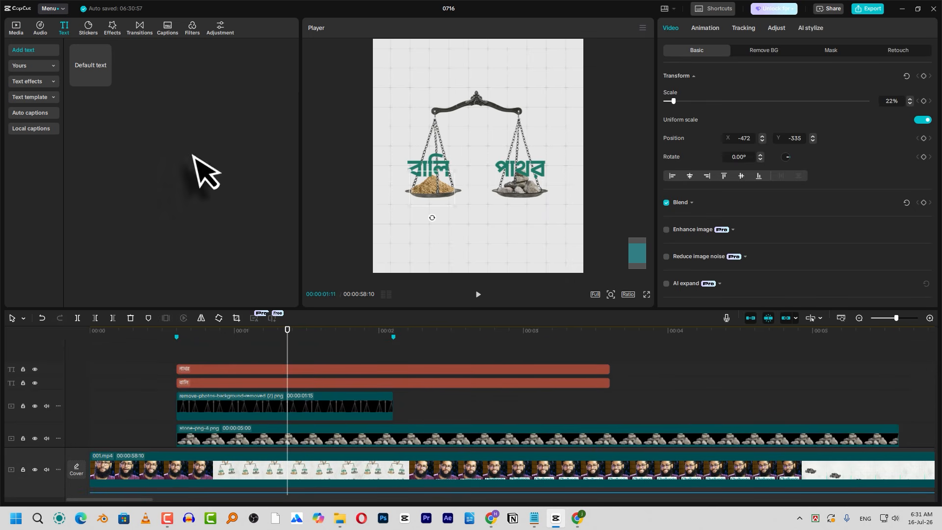
Step: Add the hand image on a new track above the text labels, starting with them, and remove its background automatically
left_click(16, 27)
scroll(242, 210, "up", 3)
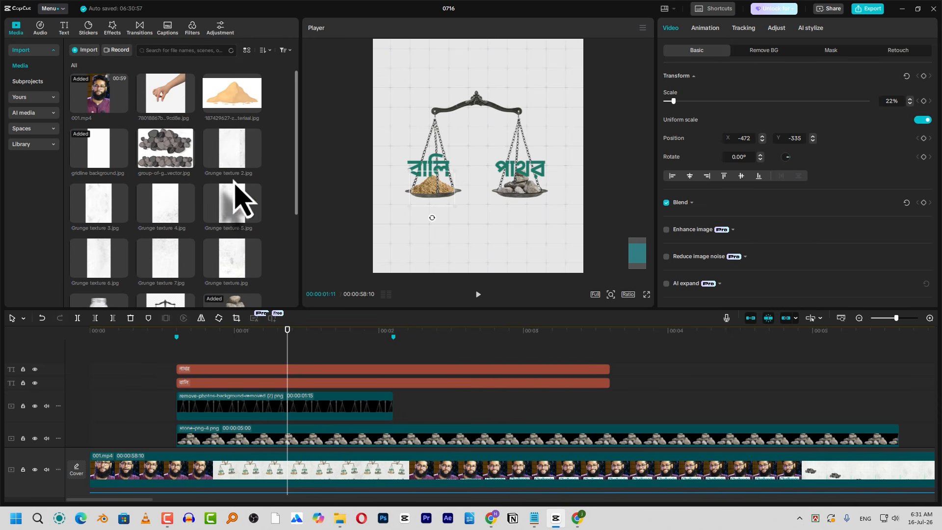
left_click_drag(168, 99, 180, 369)
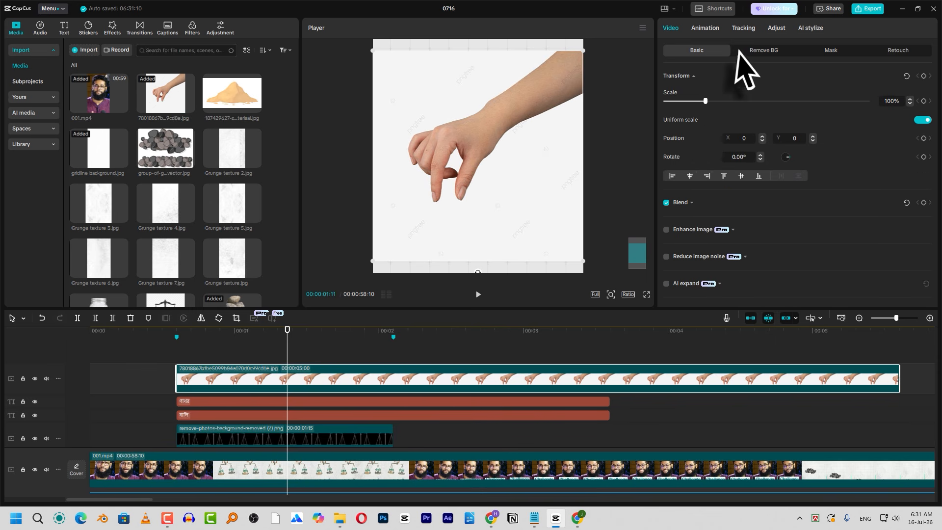
left_click(758, 51)
left_click(666, 76)
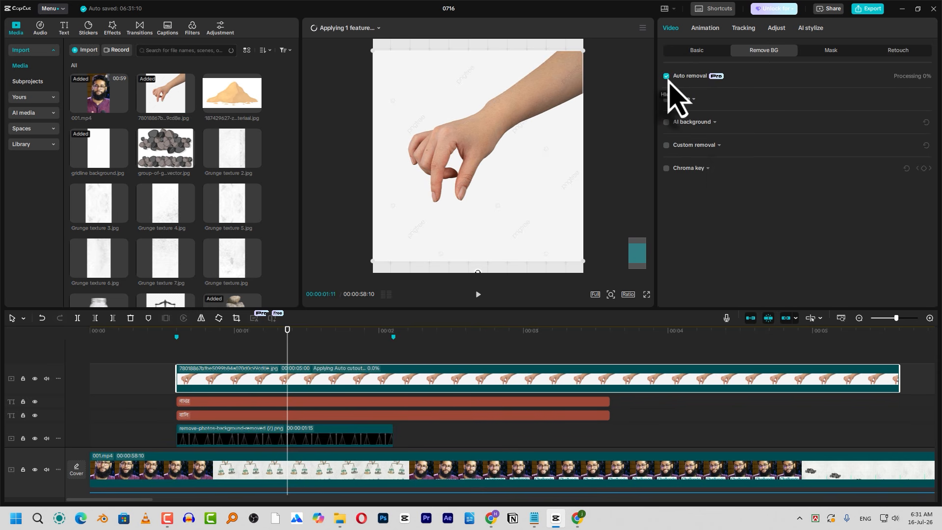
Step: Shrink, tilt and position the cut-out hand so its fingers hold the top centre of the balance scale
left_click_drag(584, 262, 488, 168)
left_click_drag(478, 200, 491, 202)
left_click_drag(489, 158, 491, 73)
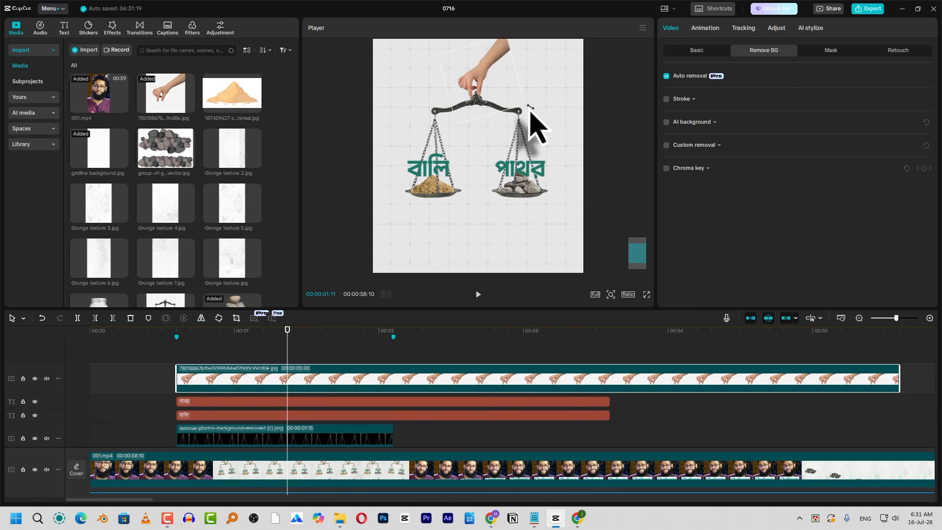
left_click_drag(529, 107, 492, 86)
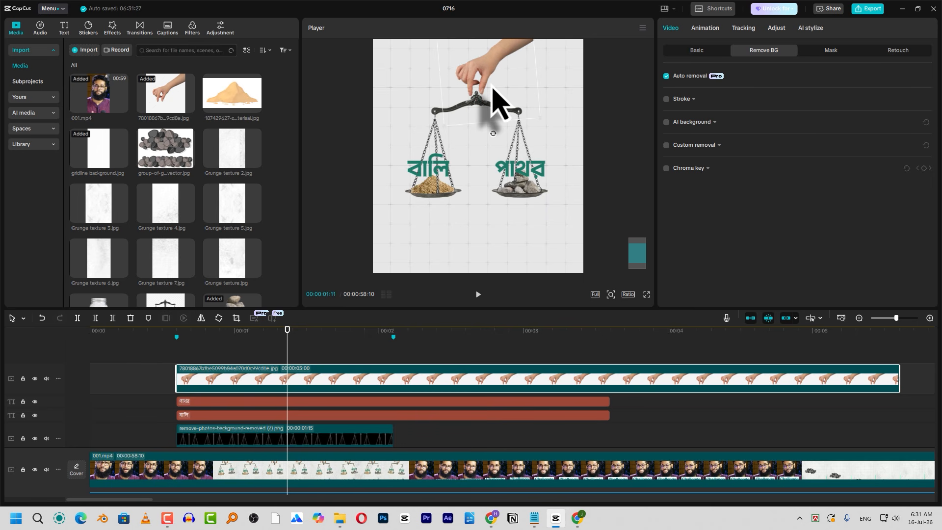
scroll(551, 93, "up", 2)
scroll(552, 95, "down", 2)
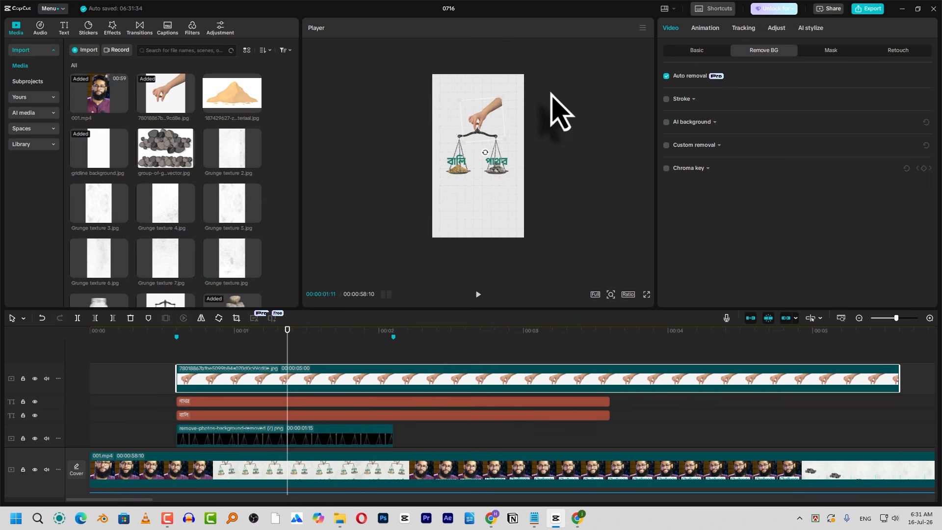
left_click_drag(514, 145, 517, 148)
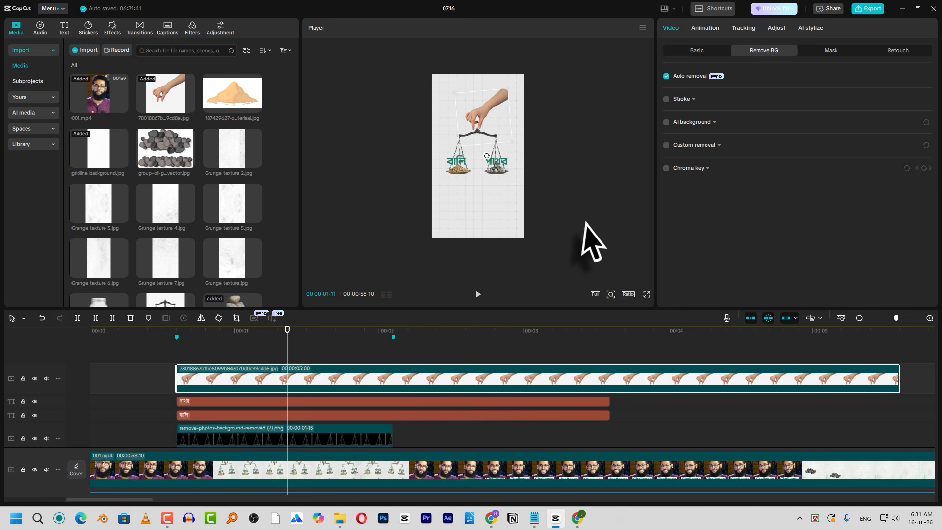
scroll(552, 190, "up", 2)
scroll(559, 191, "down", 2)
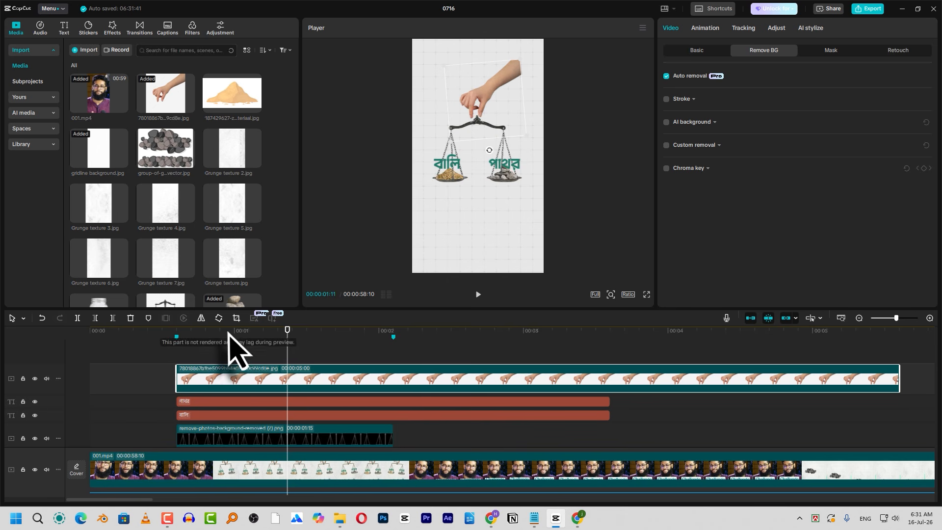
Step: Add a default text clip above the hand clip, clear its wording and set the font size to 232
left_click(200, 331)
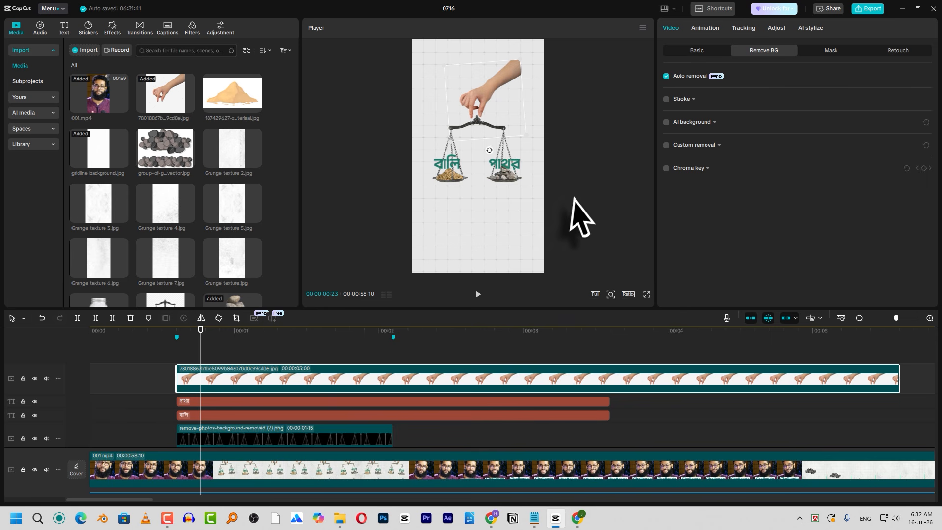
left_click(65, 32)
mouse_move(95, 74)
left_mouse_down()
mouse_move(210, 347)
mouse_move(175, 357)
left_mouse_up()
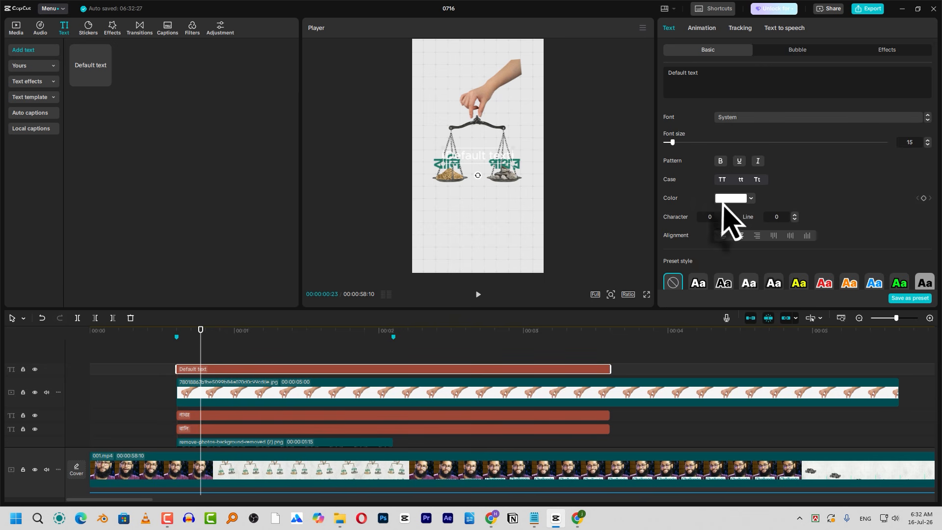
left_click_drag(745, 95, 647, 86)
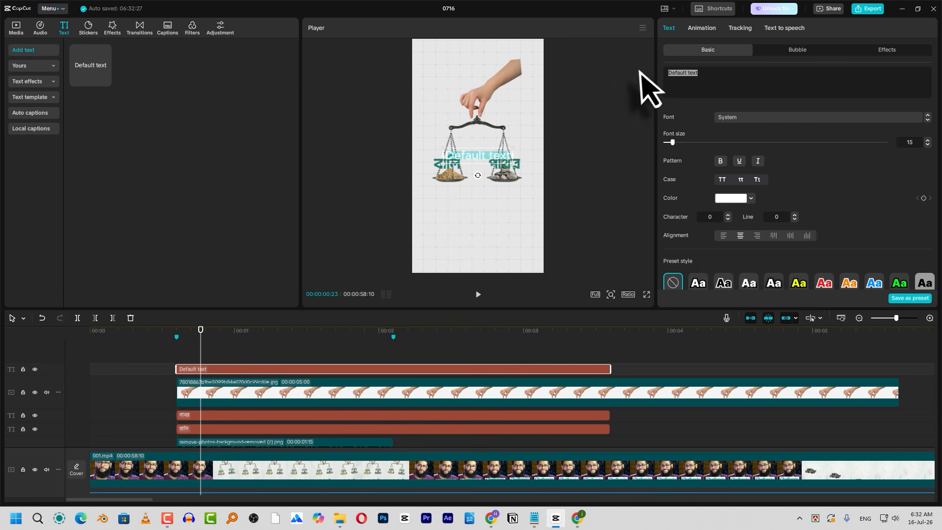
key("BackSpace")
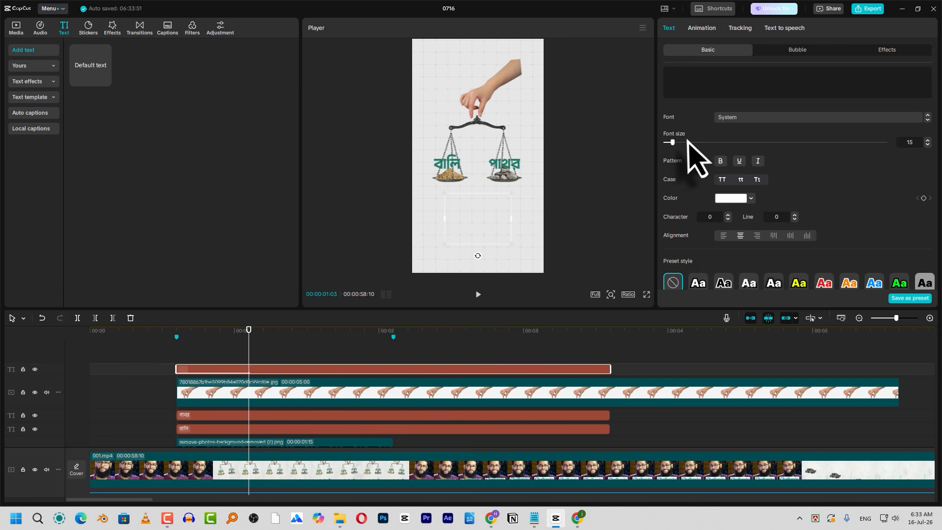
left_click_drag(697, 146, 835, 146)
left_click_drag(437, 173, 441, 111)
Step: Turn on the blank text's background and colour it with the saved green 207966 so it covers the frame
scroll(792, 206, "down", 5)
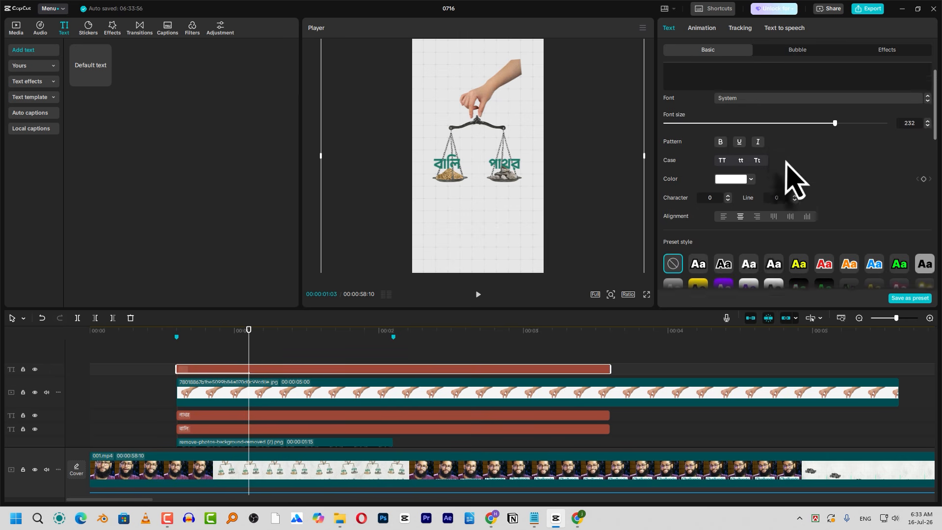
scroll(743, 184, "down", 6)
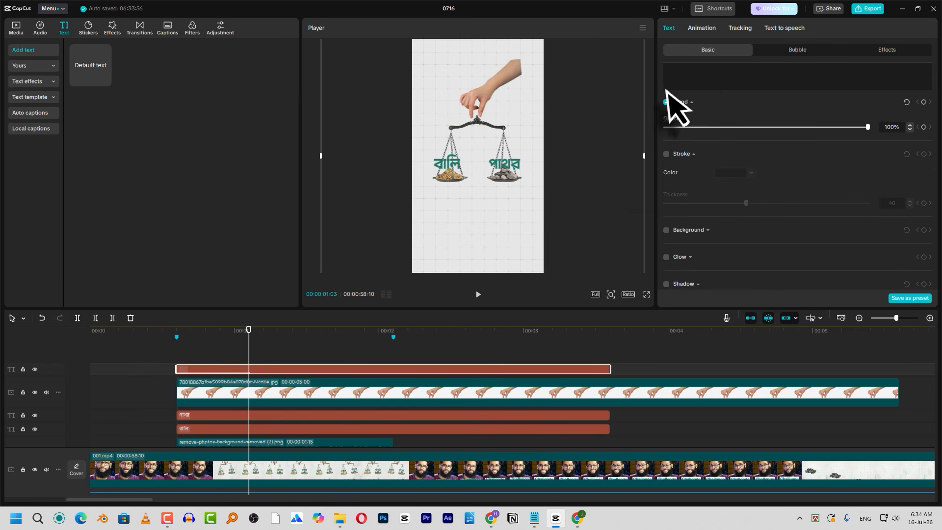
left_click(666, 230)
scroll(704, 225, "down", 5)
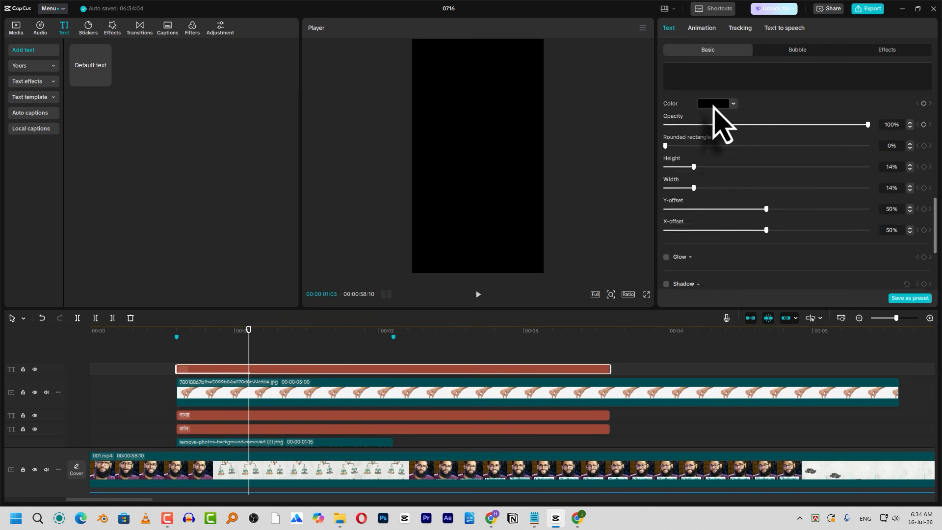
scroll(713, 106, "up", 1)
left_click(714, 109)
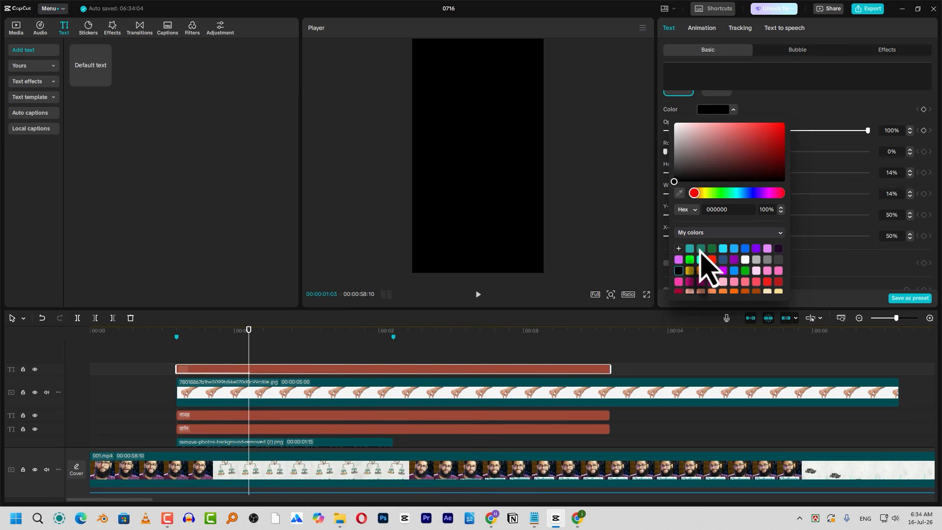
left_click(700, 249)
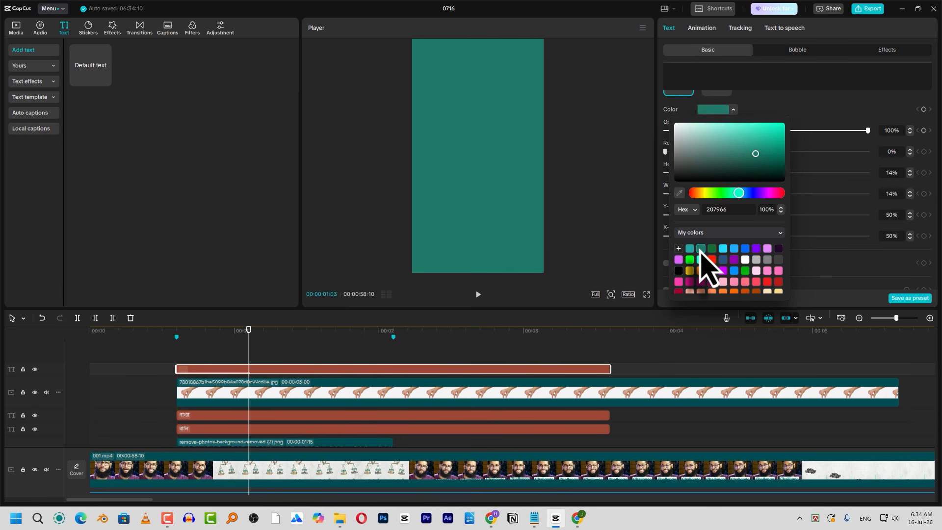
left_click(325, 369)
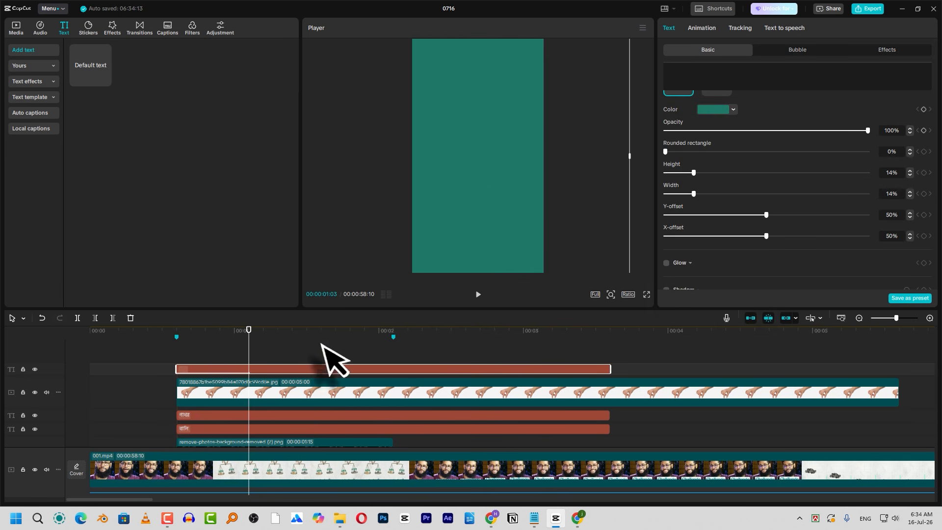
left_click(323, 368)
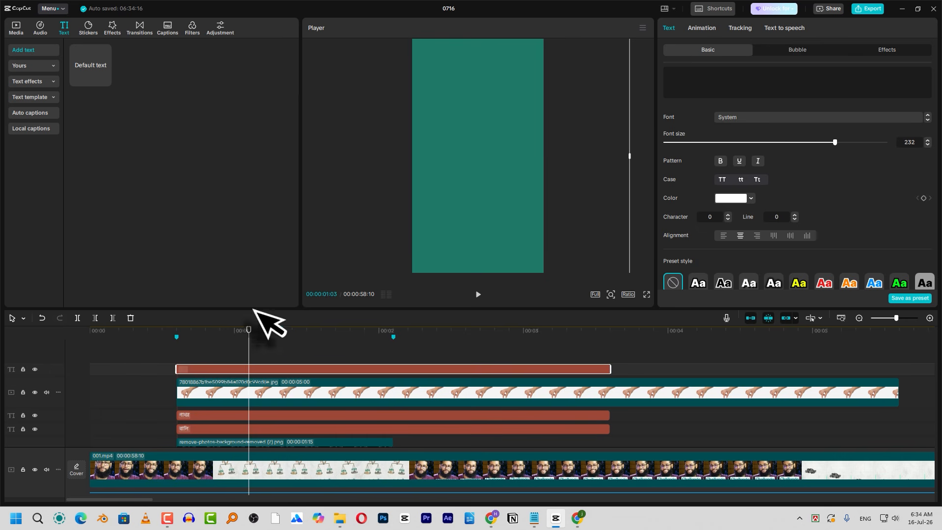
Step: Export the green frame as a 1080P JPEG still named "solud green" to the desktop's "capcut editing" folder, importing it into the project
left_click(239, 331)
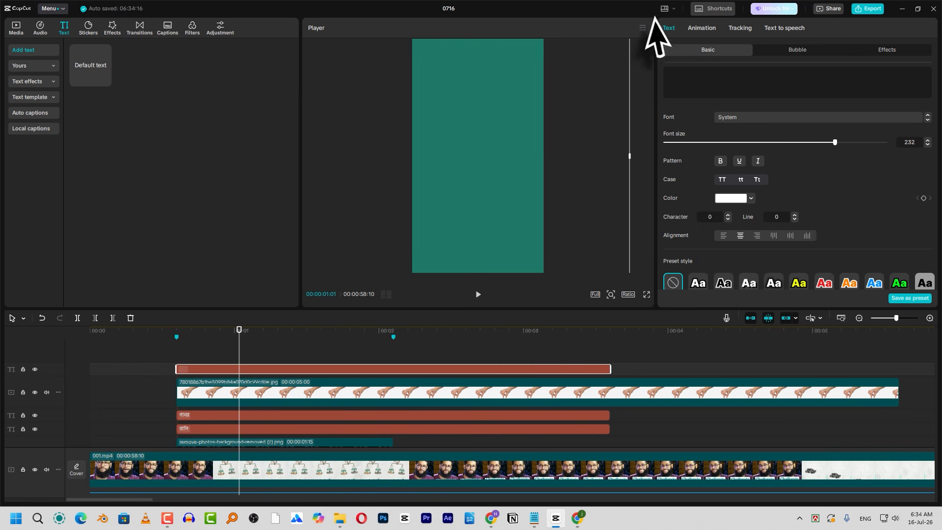
left_click(642, 30)
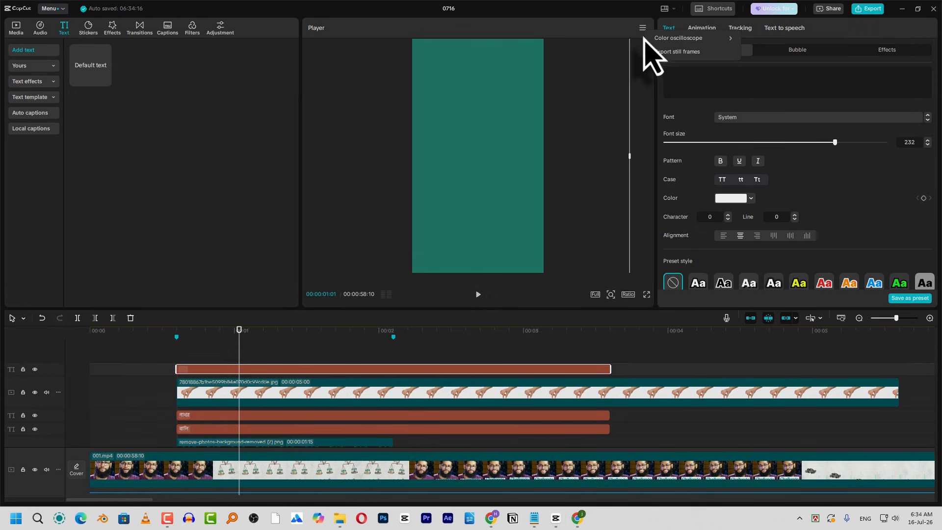
left_click(665, 54)
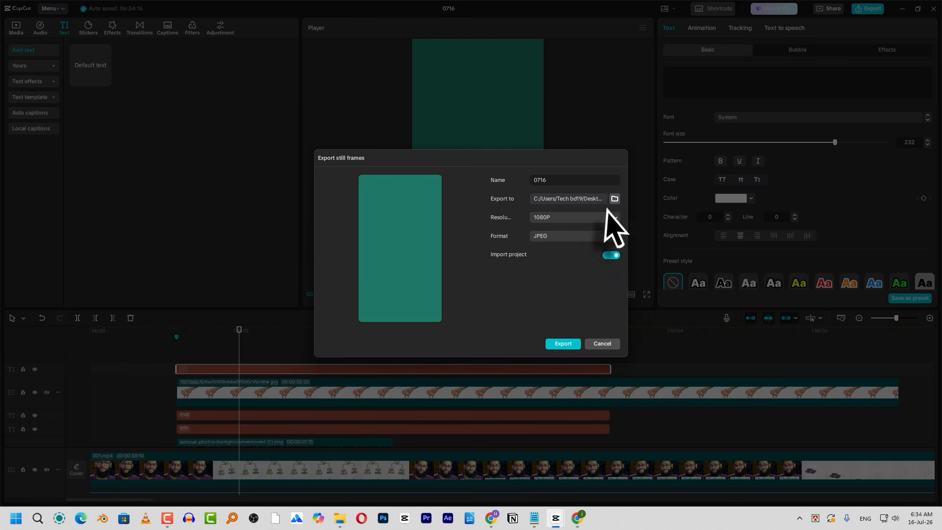
left_click(614, 199)
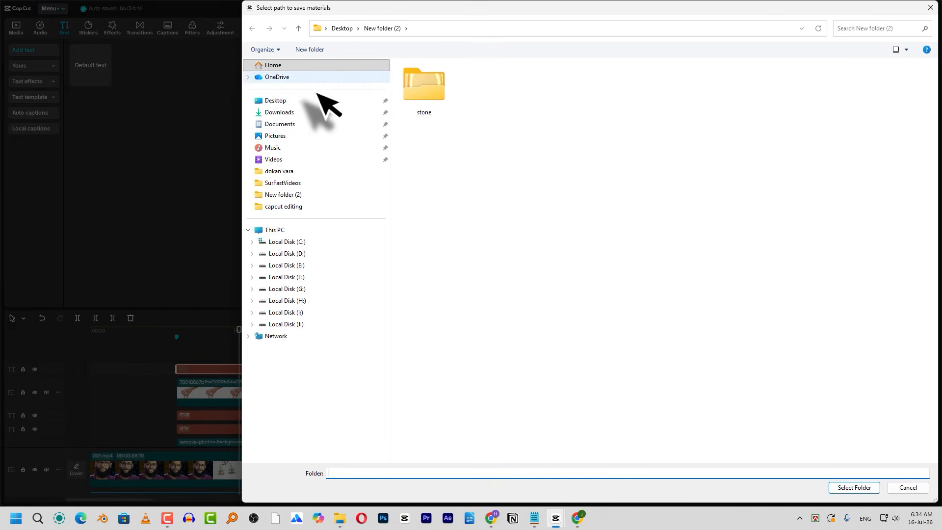
left_click(287, 101)
double_click(496, 95)
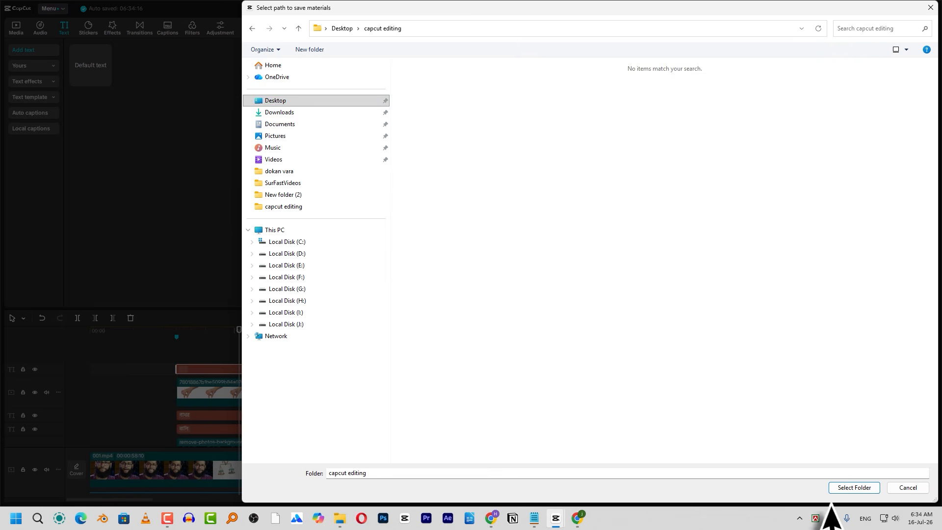
left_click(851, 489)
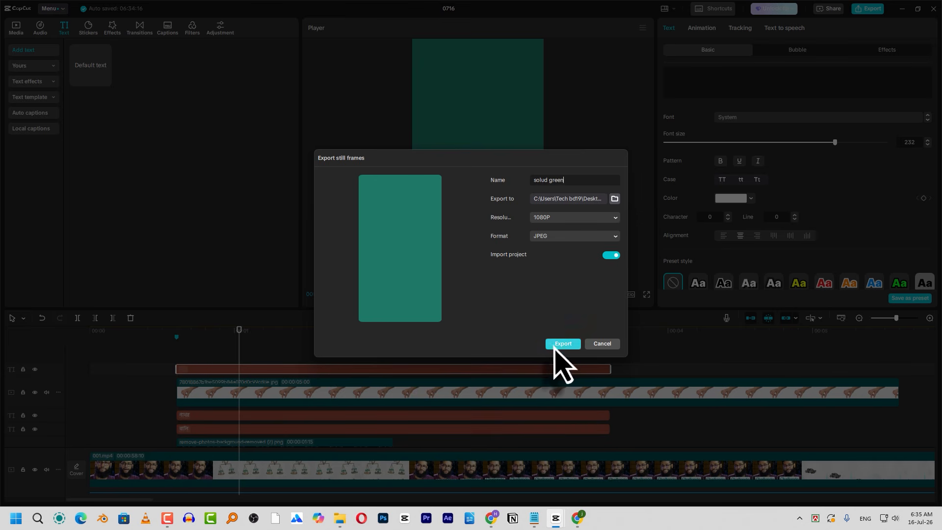
left_click(555, 340)
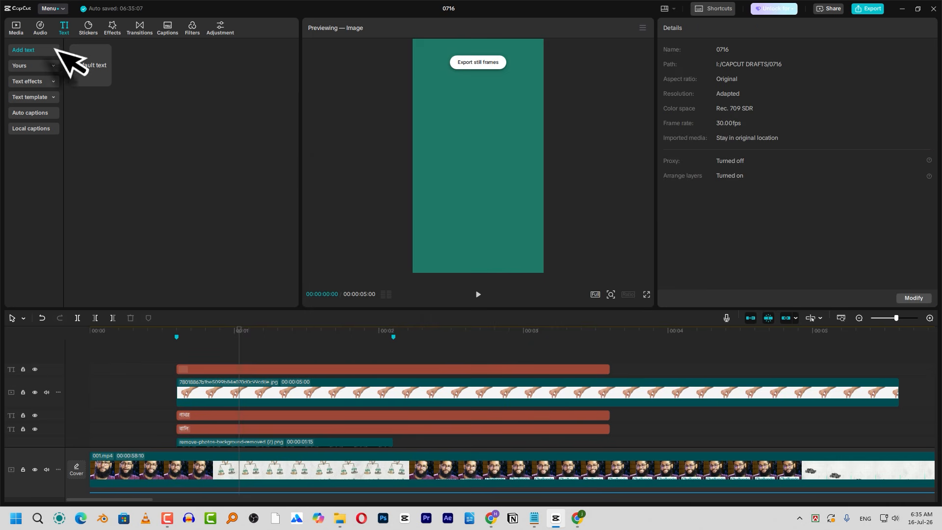
Step: Replace the blank text clip with the solud green.jpg image on the topmost track, starting with the hand clip
left_click(13, 29)
scroll(176, 274, "down", 2)
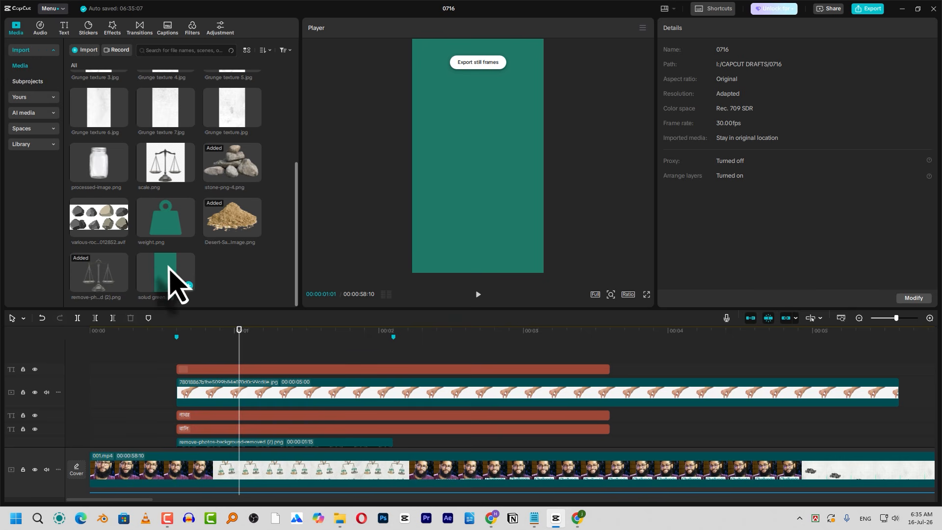
left_click(241, 370)
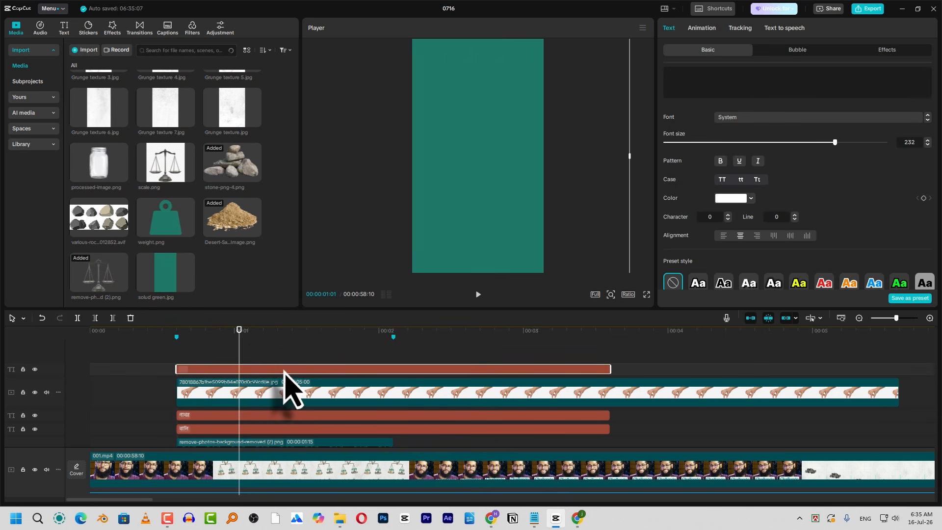
key("Delete")
left_click_drag(175, 284, 184, 370)
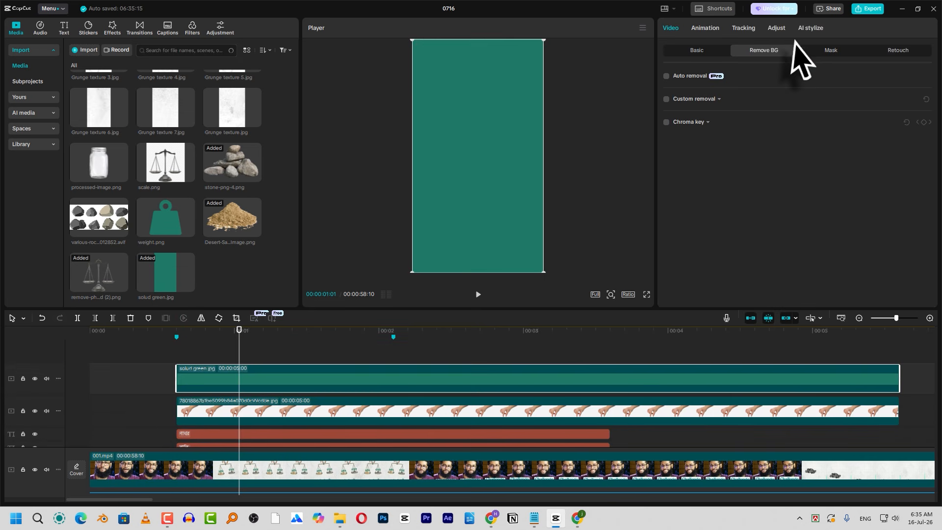
Step: Mask the green image with a rectangle 1076 wide and 17 high, placed below the scale at Y -694 as a ground line
left_click(827, 49)
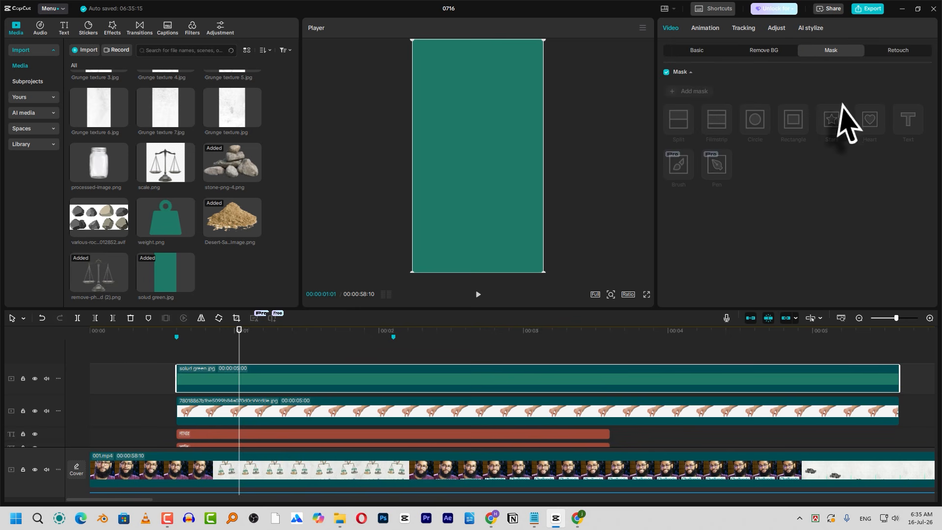
left_click(699, 93)
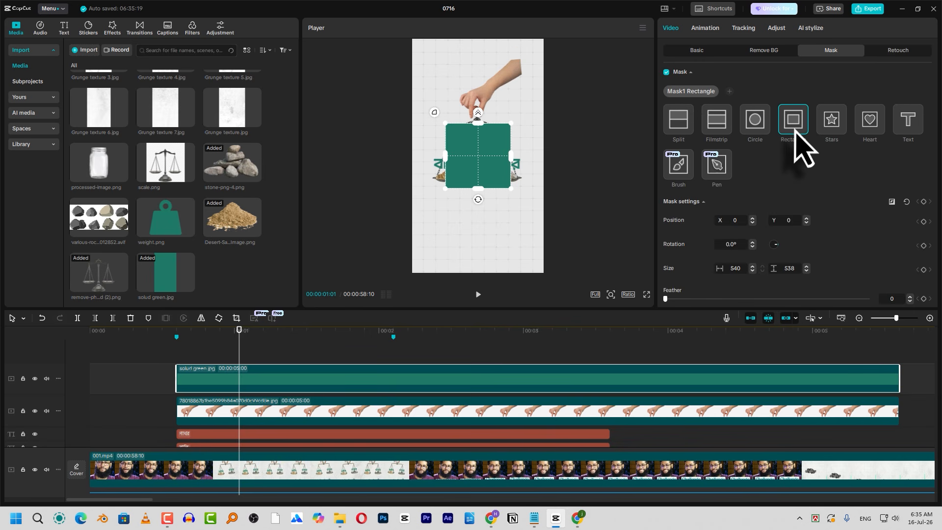
left_click_drag(521, 159, 543, 162)
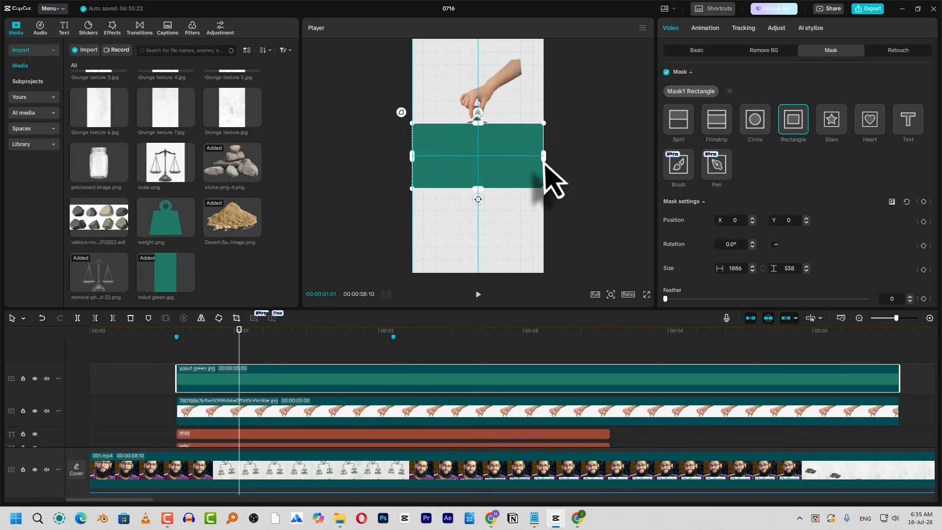
left_click_drag(480, 124, 483, 163)
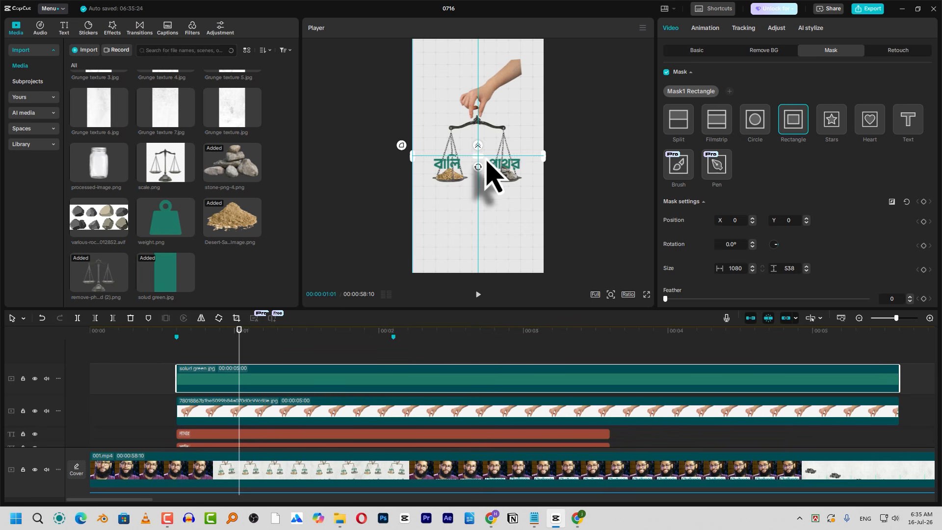
scroll(498, 173, "up", 3)
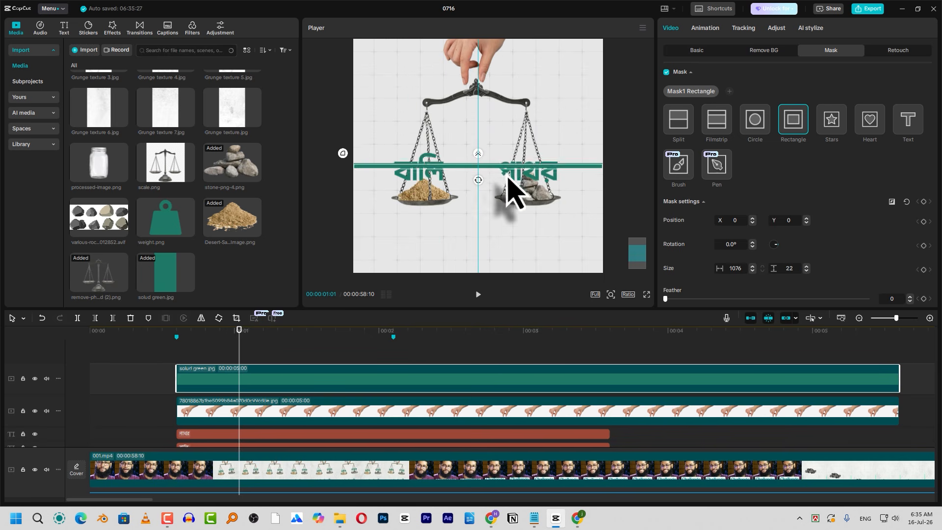
left_click_drag(508, 179, 504, 265)
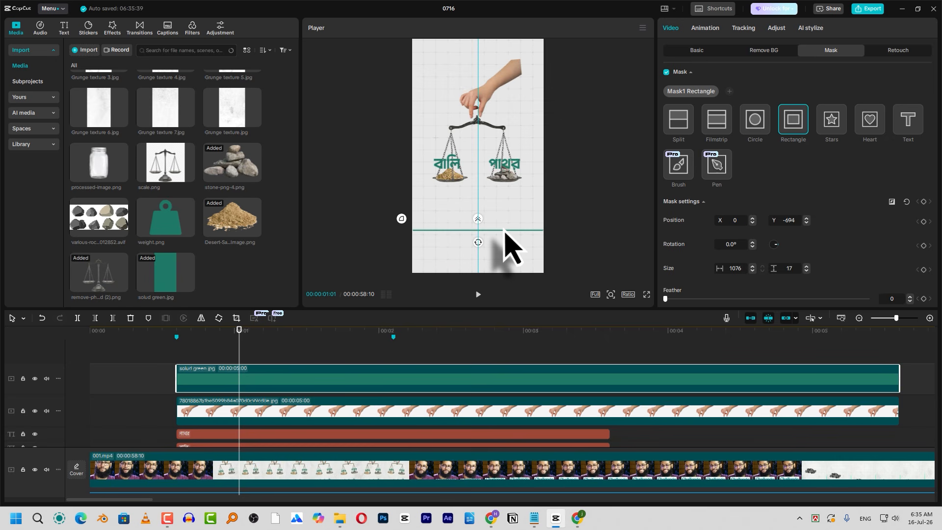
Step: Lower the green line's mask to Y -638 and duplicate the পাথর label onto a new top track as কোনটা বেশি ভারী, centred just above the line
left_click_drag(504, 230, 503, 233)
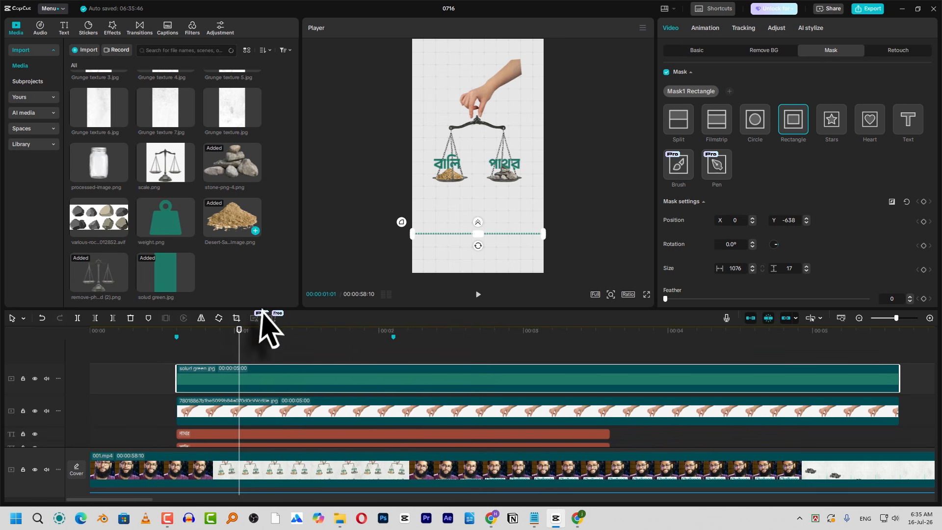
left_click(212, 434)
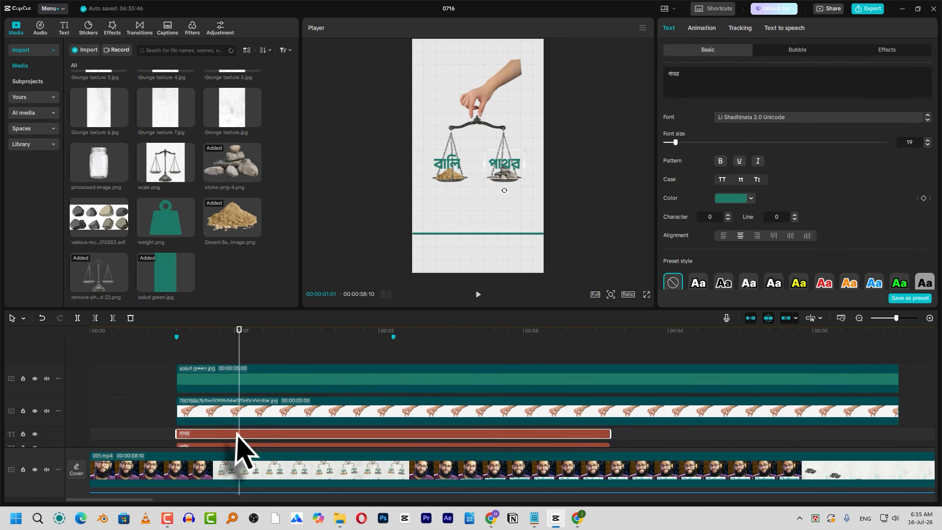
left_click_drag(215, 433, 212, 352)
left_click_drag(529, 169, 446, 221)
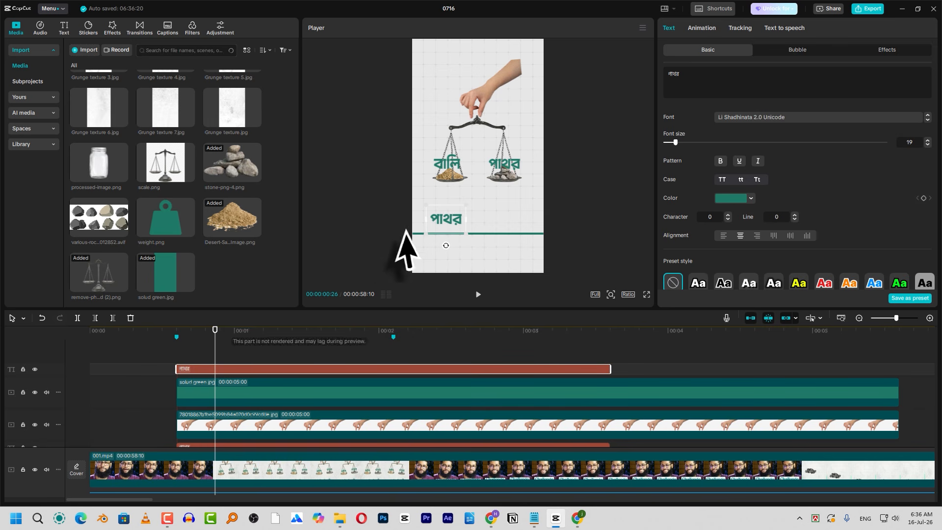
left_click_drag(473, 224, 488, 230)
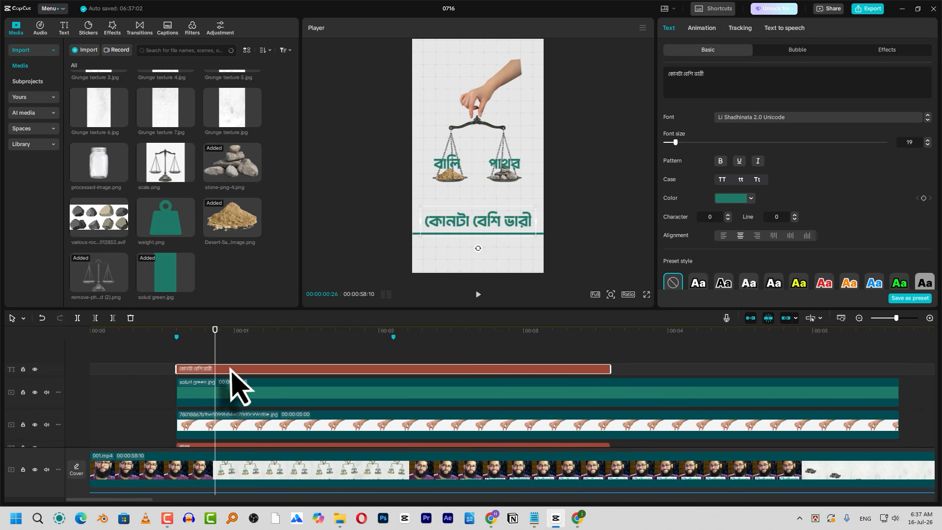
Step: Shorten the caption above the green line to কোনটা and shift it to the line's left end
left_click(229, 376)
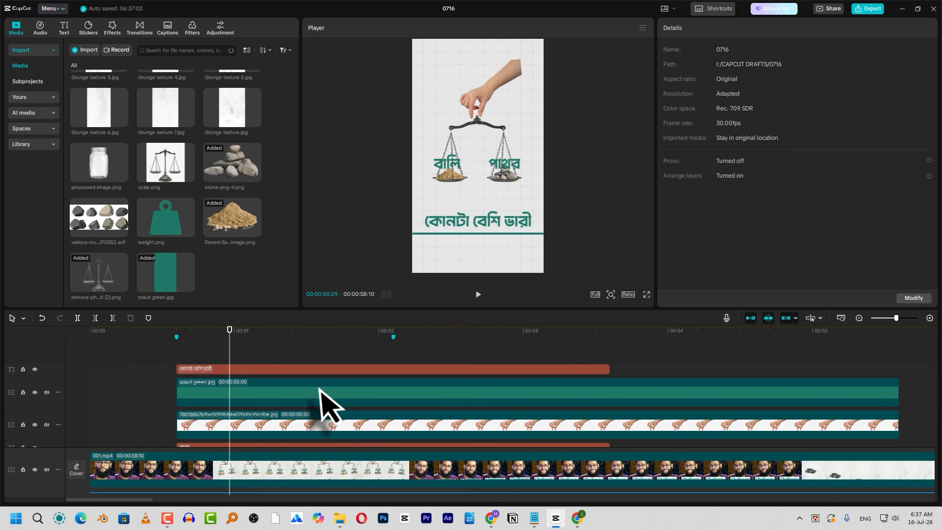
left_click(320, 370)
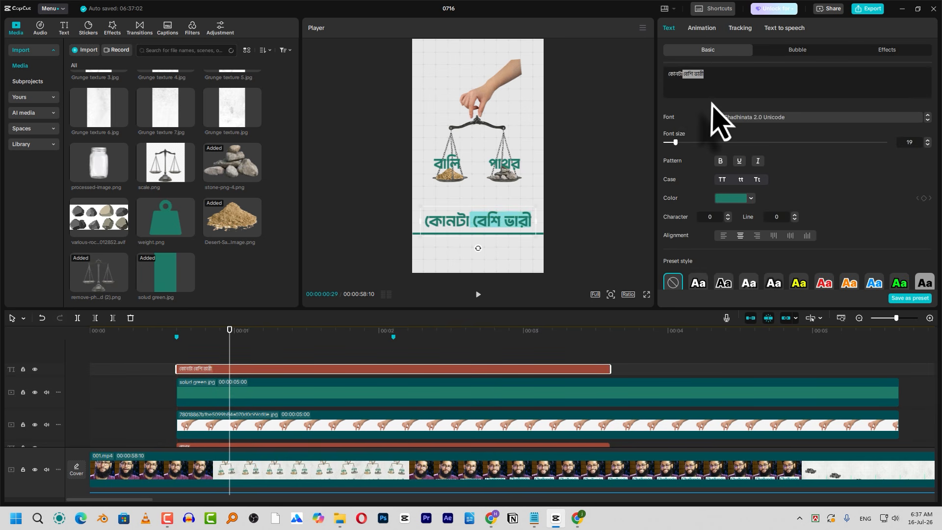
key("BackSpace")
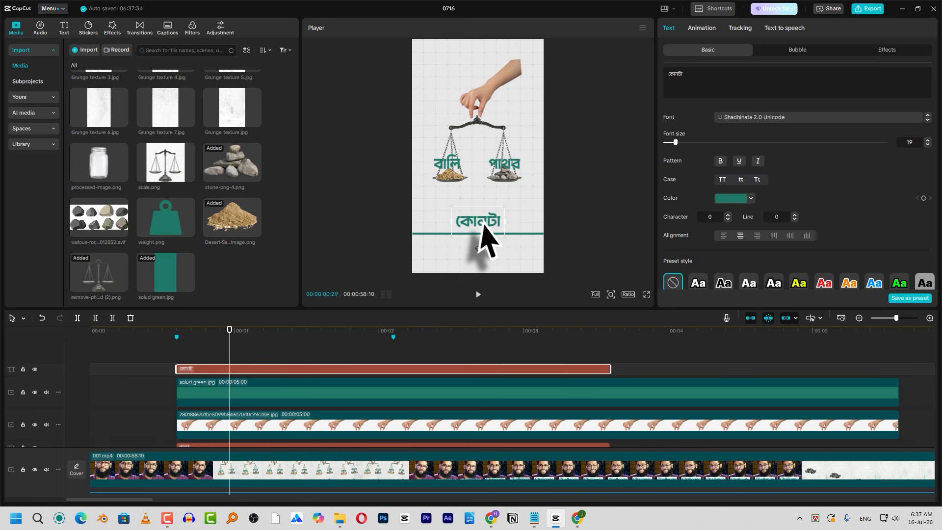
left_click_drag(484, 221, 448, 222)
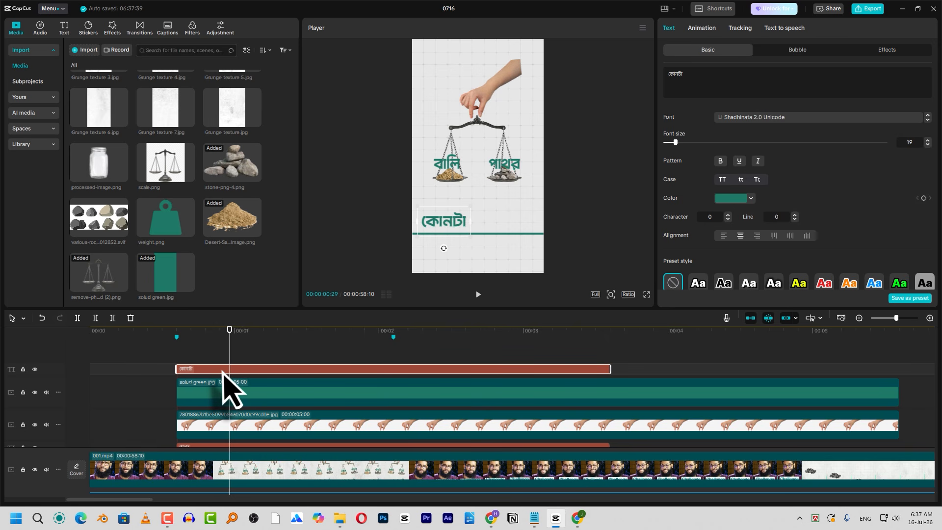
Step: Duplicate the কোনটা caption onto a new track, change the copy to বেশি and place it right after the first word
left_click_drag(221, 371, 224, 364)
left_click_drag(446, 230, 496, 241)
left_click(706, 75)
key("ctrl+a")
type("বেশি ভারী")
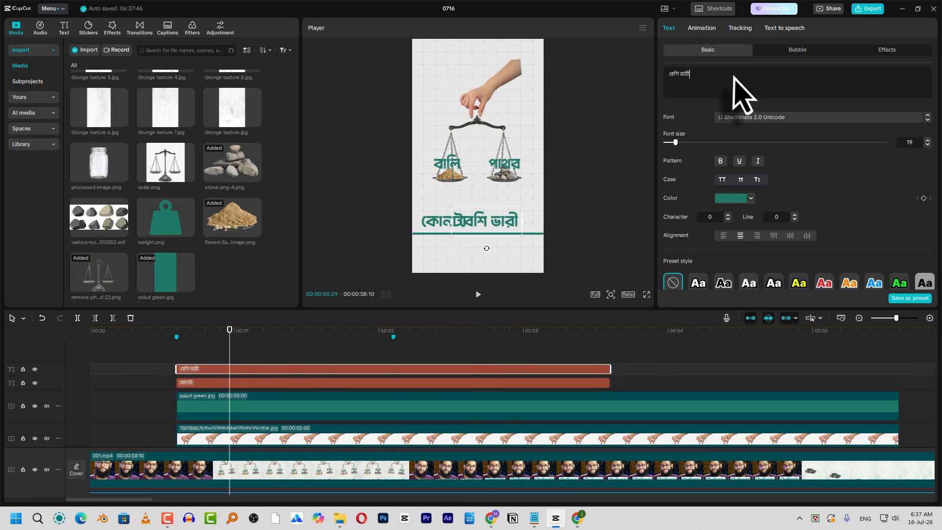
left_click_drag(690, 75, 684, 75)
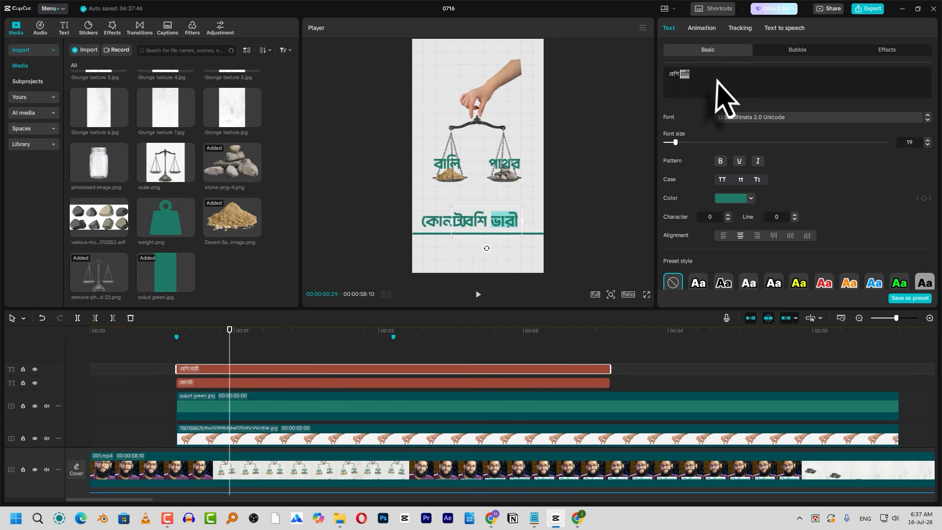
key("BackSpace")
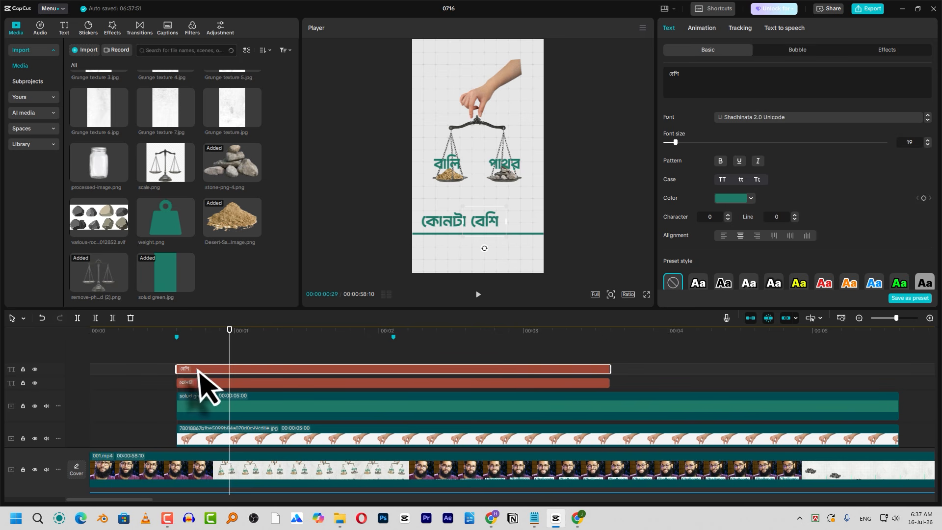
Step: Duplicate the বেশি caption as a third word, ভারী, placed after it, and make it bold in a darker green
left_click_drag(197, 370, 200, 361, "alt")
left_click(719, 87)
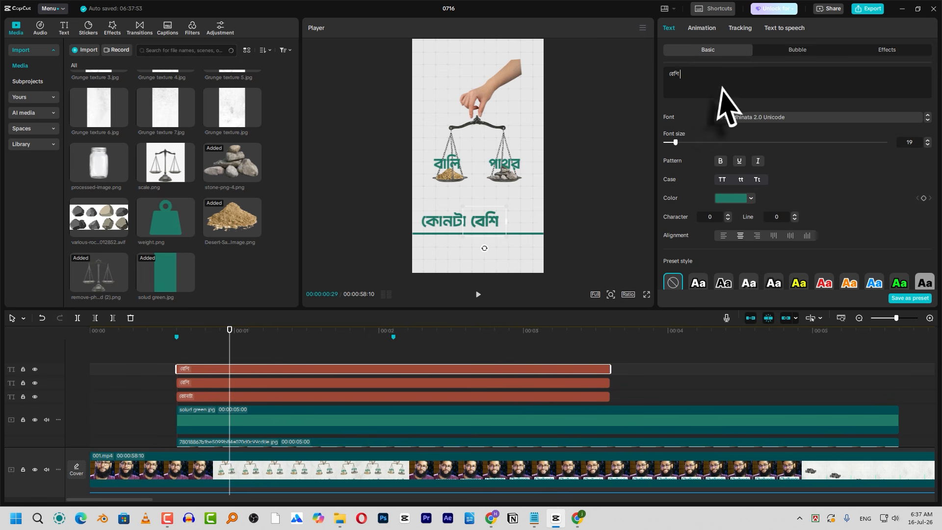
left_click_drag(487, 225, 517, 226)
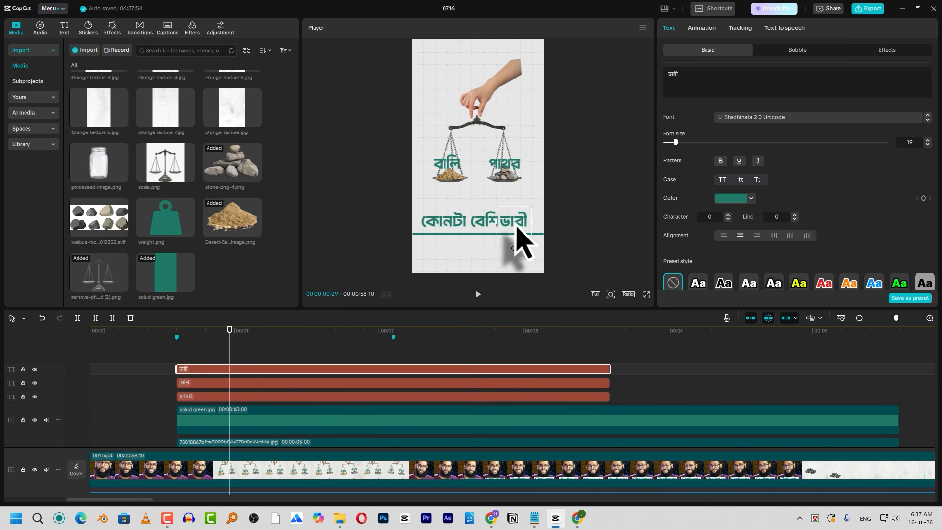
left_click(749, 198)
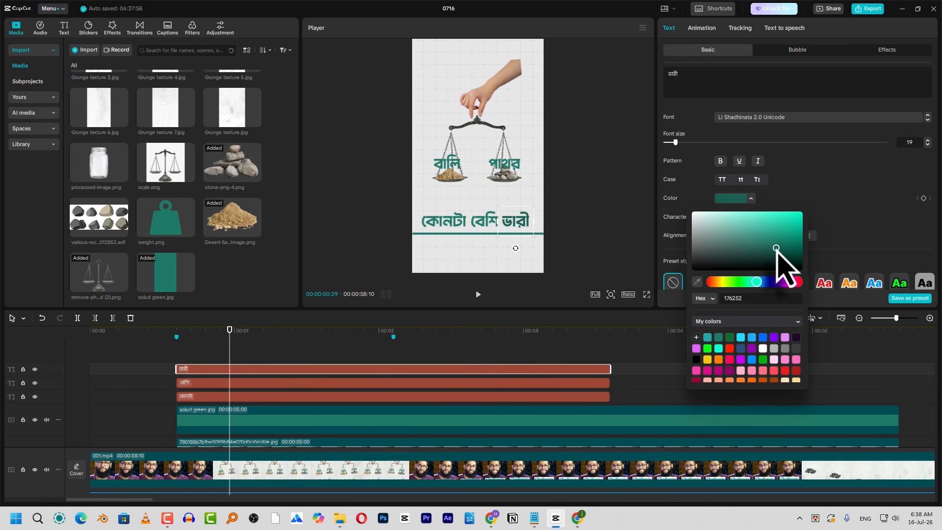
left_click(815, 196)
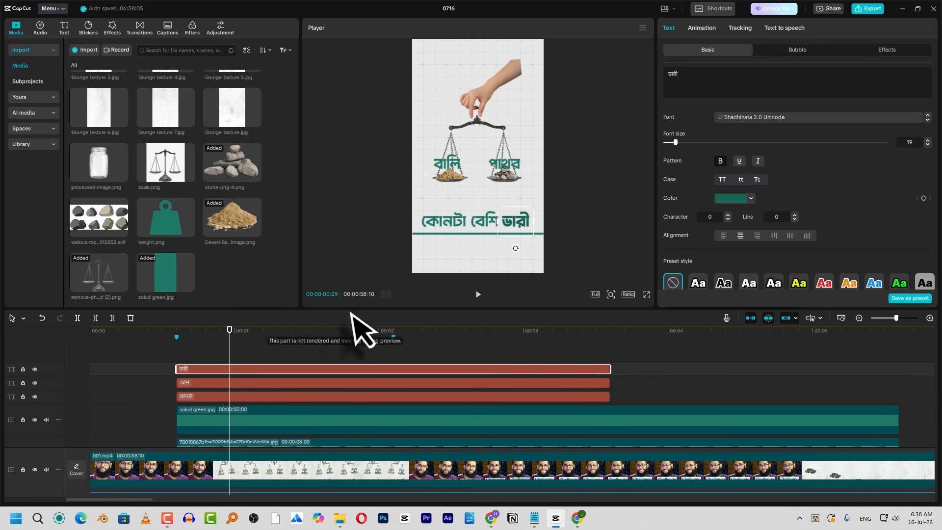
Step: Adjust the spacing of কোনটা before বেশি and align all three caption words on their vertical centres
left_click(443, 225)
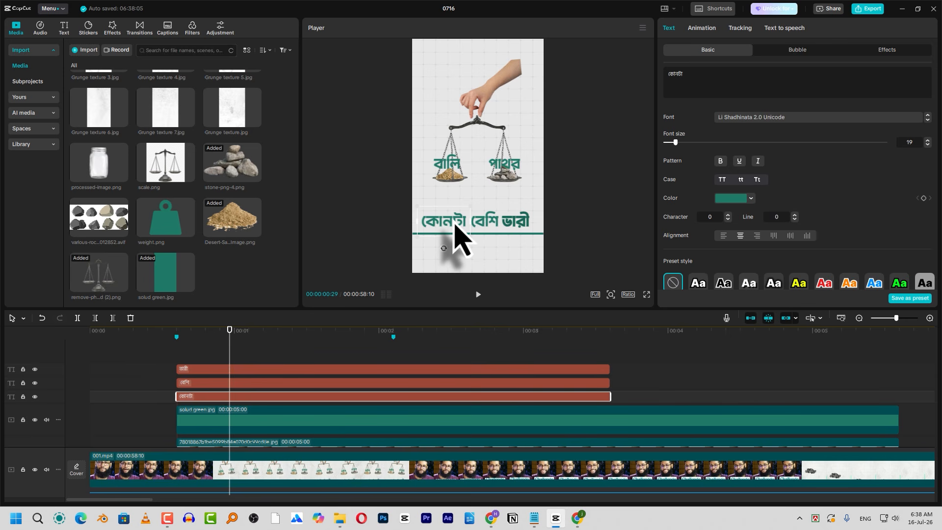
mouse_move(455, 223)
left_mouse_down()
mouse_move(438, 221)
mouse_move(487, 220)
mouse_move(461, 231)
mouse_move(441, 217)
mouse_move(440, 230)
mouse_move(431, 206)
mouse_move(431, 230)
mouse_move(473, 227)
mouse_move(442, 228)
left_mouse_up()
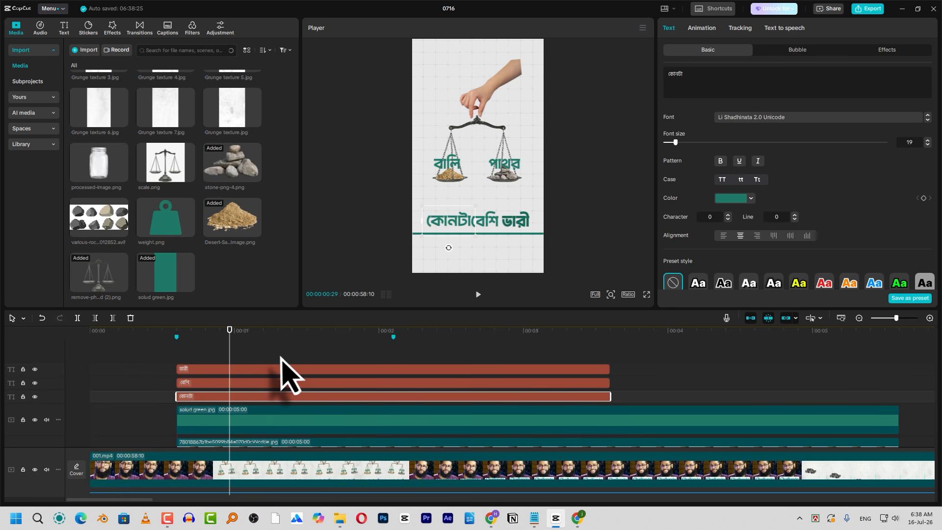
left_click_drag(280, 358, 273, 405)
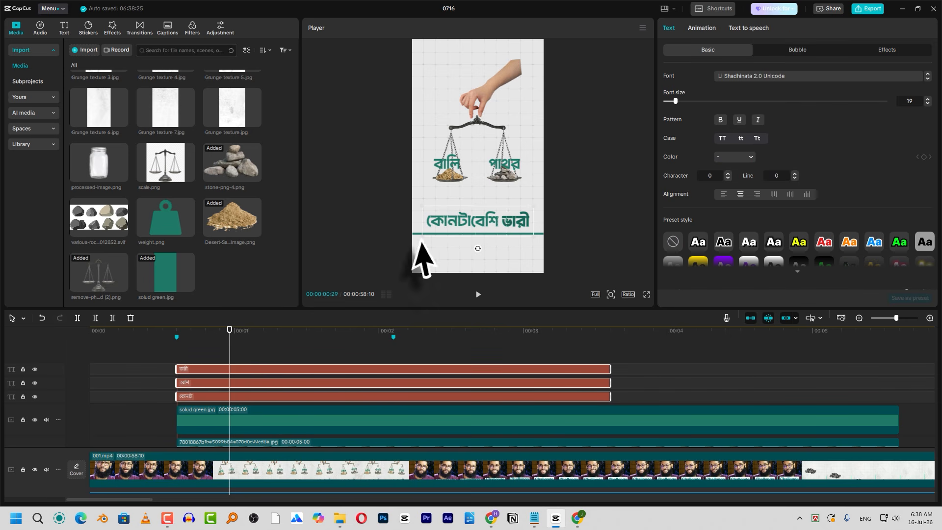
left_click(306, 373)
left_click(447, 221)
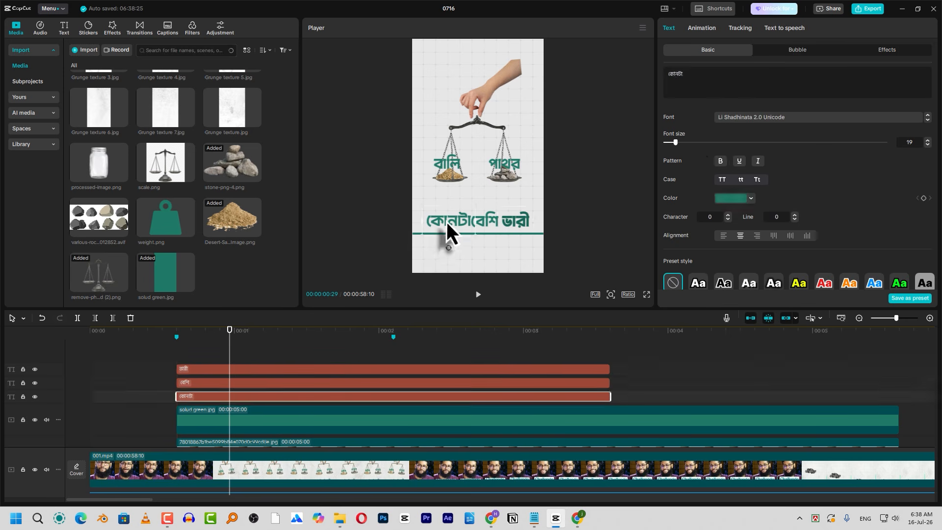
left_click_drag(367, 361, 353, 413)
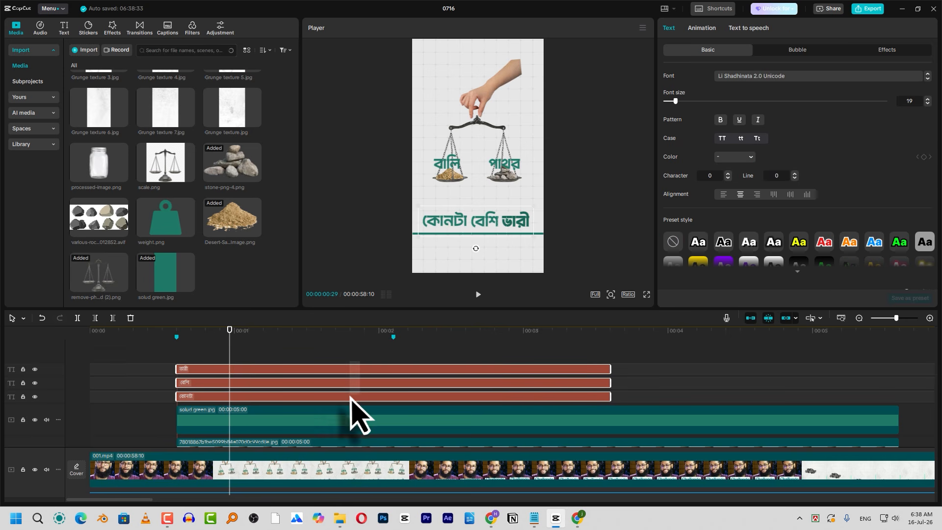
scroll(745, 211, "down", 5)
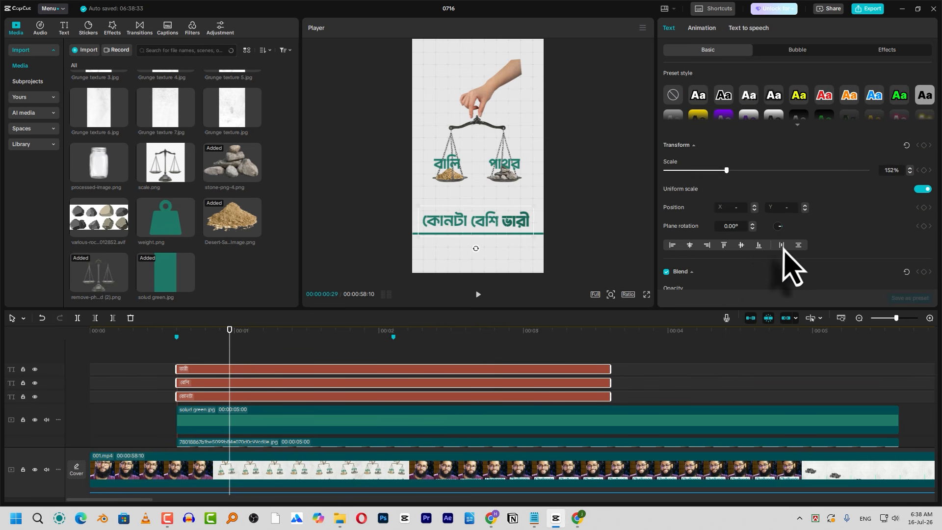
left_click(741, 245)
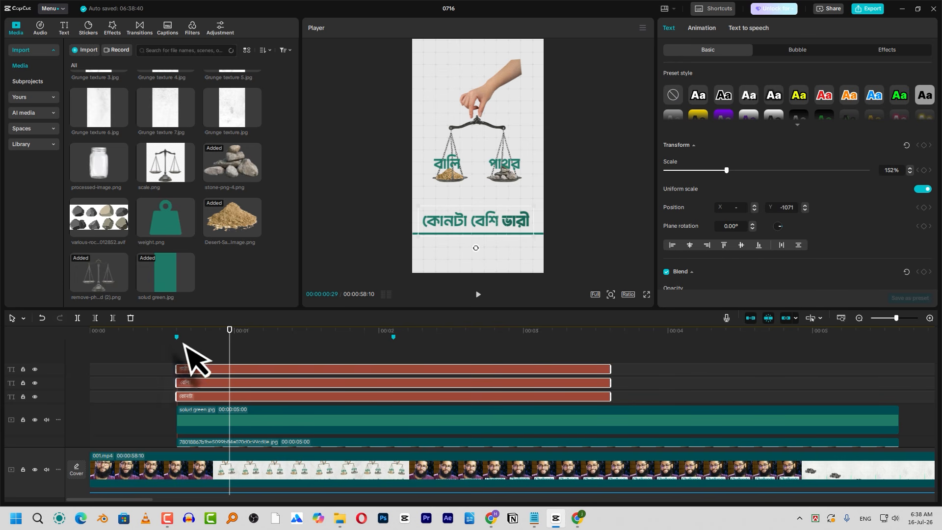
Step: At 00:00:00:18, select the hand, label, scale, stone and sand clips together, try shifting them as a group and undo the move
left_click_drag(182, 334, 177, 341)
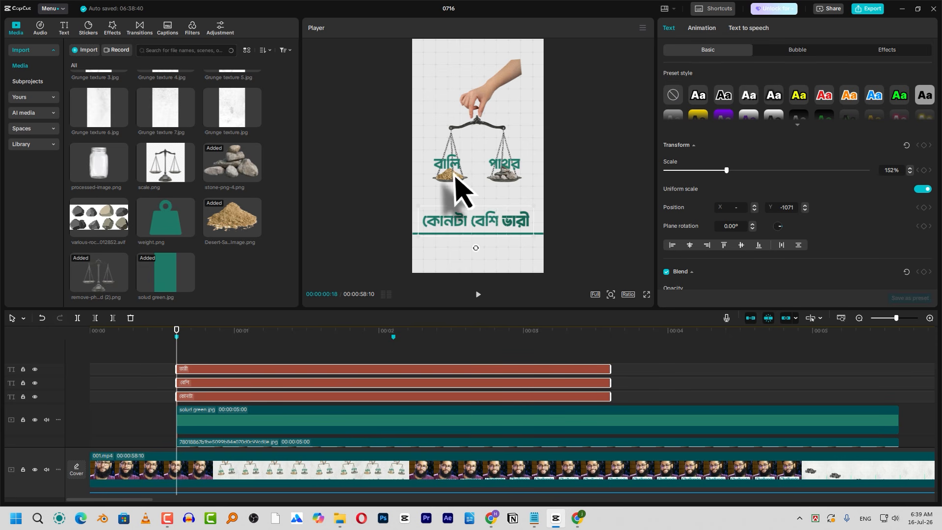
left_click(269, 421)
scroll(227, 410, "down", 1)
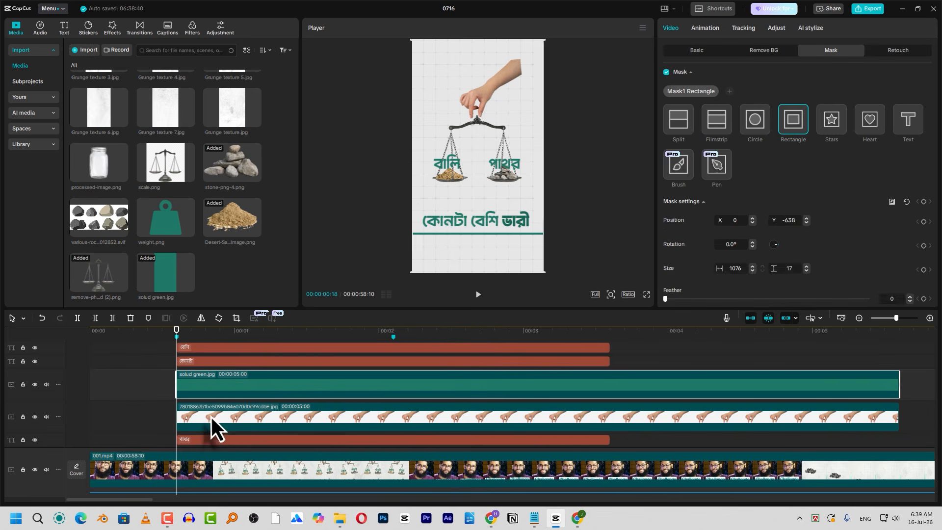
left_click(216, 416)
scroll(231, 412, "down", 1)
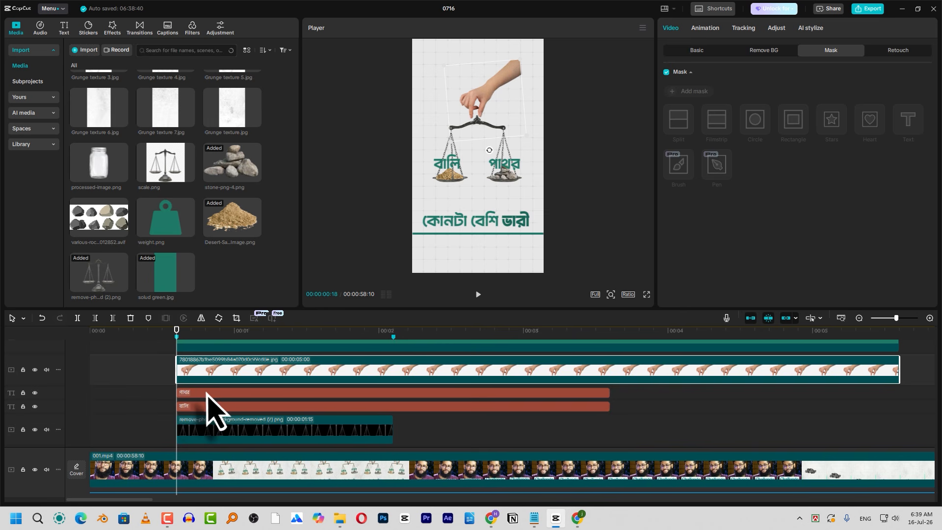
left_click(207, 392, "ctrl")
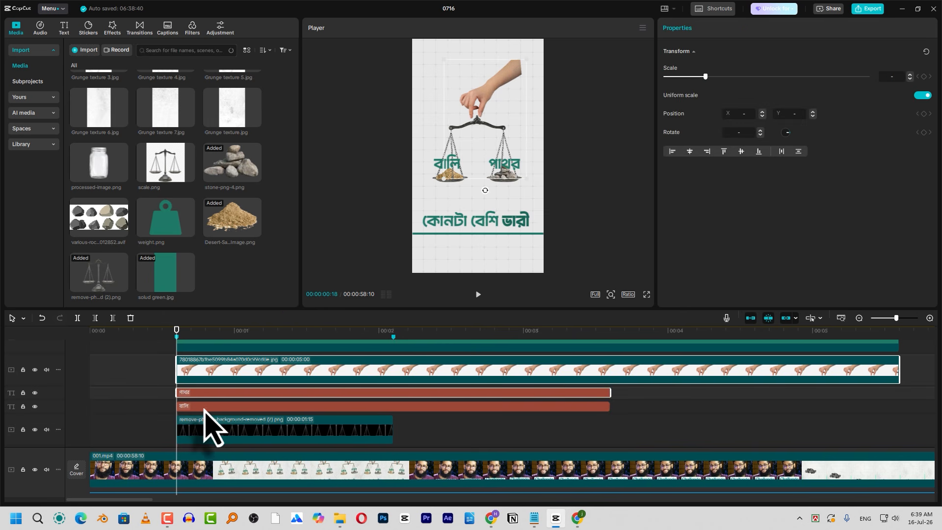
scroll(258, 409, "down", 3)
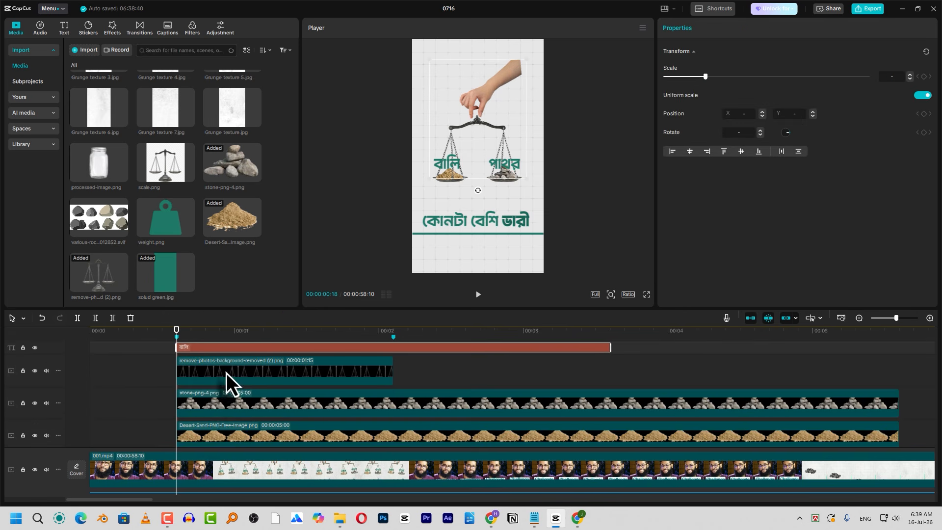
scroll(247, 387, "down", 1)
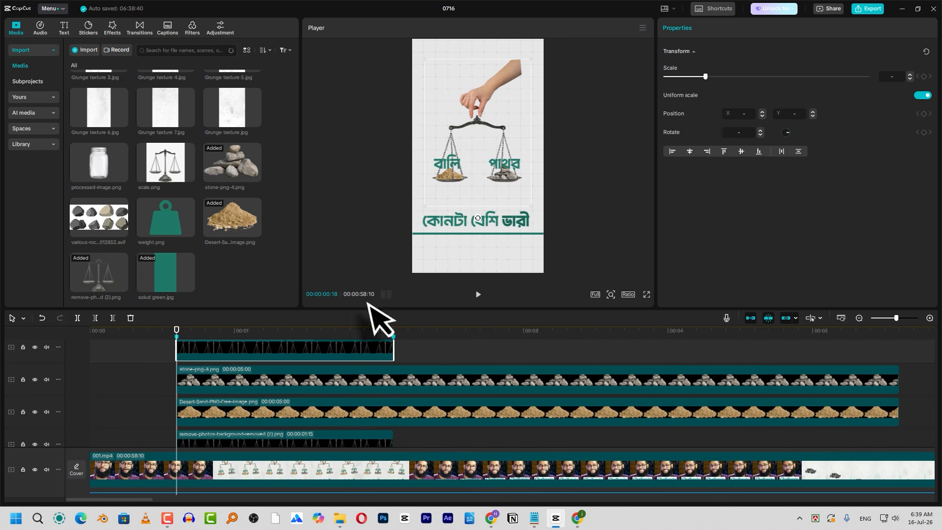
left_click(243, 387)
scroll(248, 435, "down", 2)
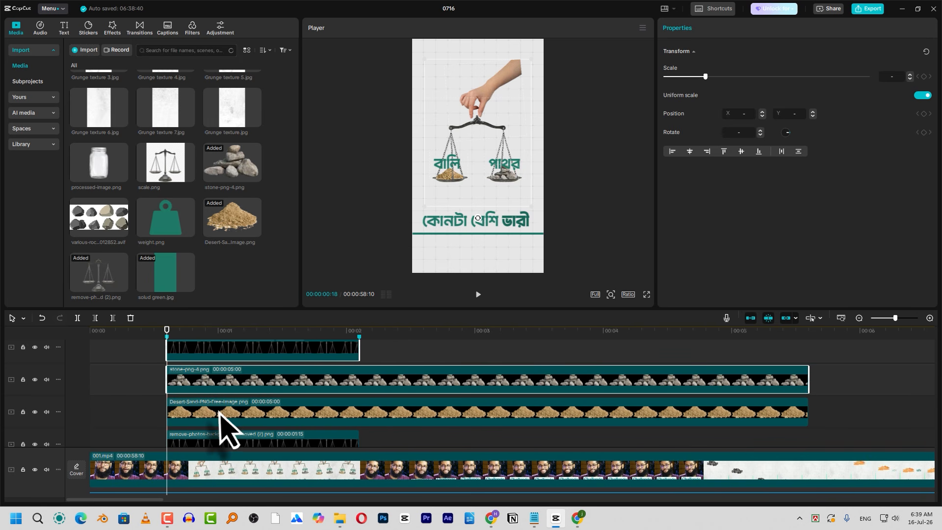
scroll(308, 388, "down", 1)
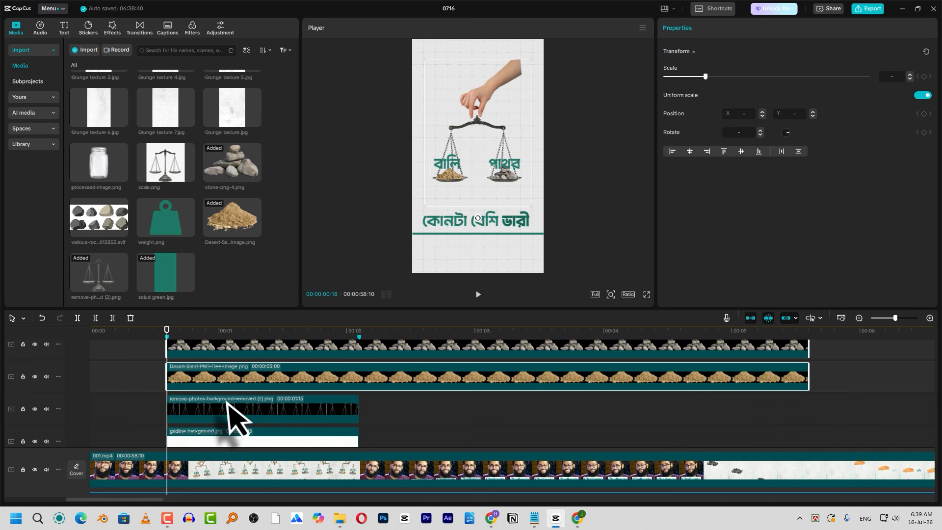
left_click(223, 421, "ctrl")
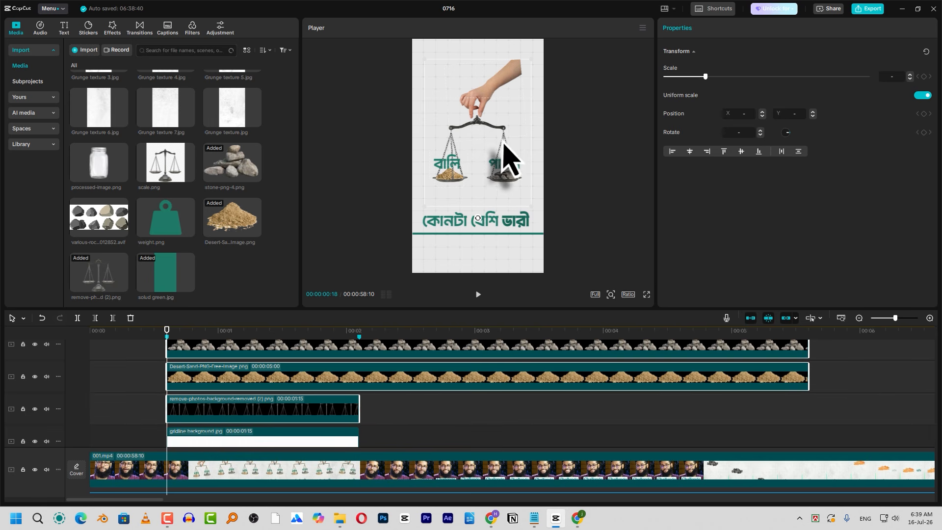
left_click_drag(508, 156, 469, 159)
key("ctrl+z")
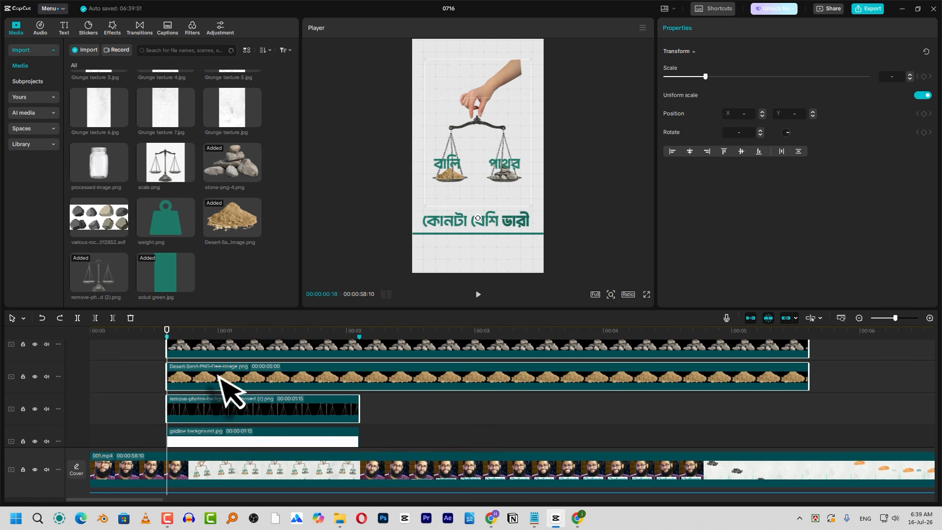
Step: Remove the hand clip from the selection and try moving the labels, scale, stones and sand as one group
scroll(224, 378, "up", 3)
scroll(225, 378, "up", 3)
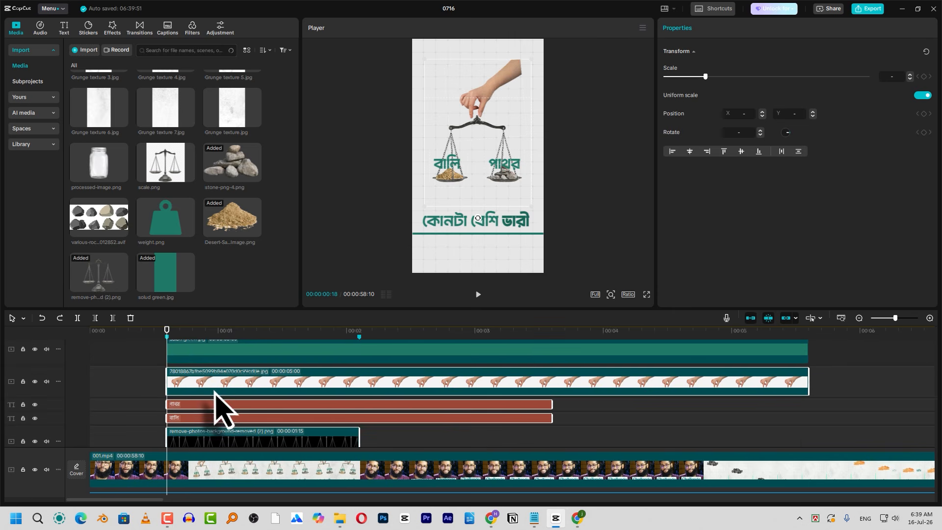
left_click(209, 388, "ctrl")
left_click_drag(494, 156, 514, 191)
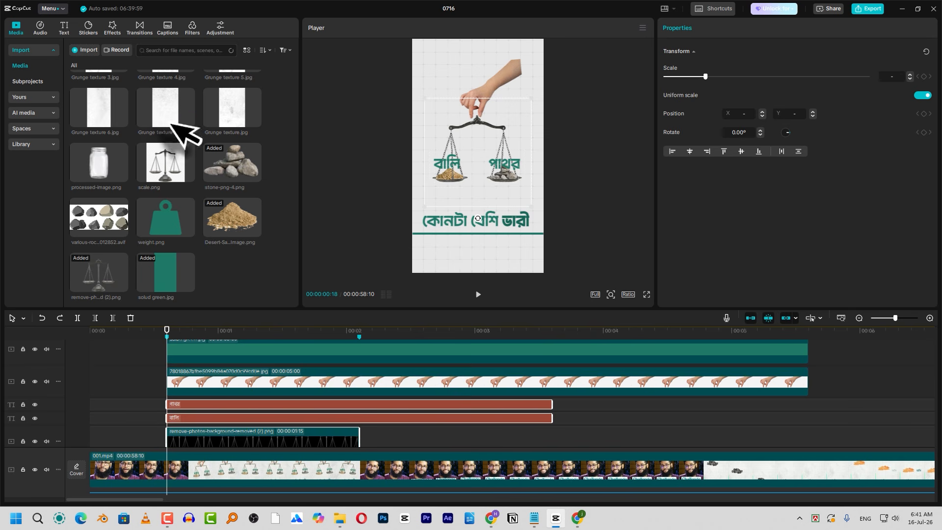
Step: Import the guide line PNG image into the project media
left_click(84, 50)
left_click(177, 185)
double_click(189, 214)
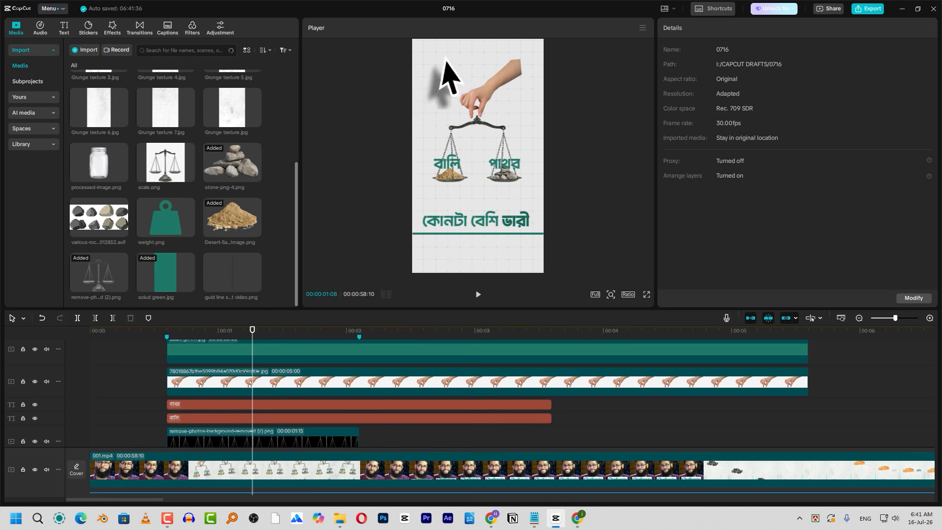
Step: Place the guide line PNG on a new uppermost track starting at the first marker, scaled to 316%
left_click(240, 280)
left_click_drag(232, 321, 177, 349)
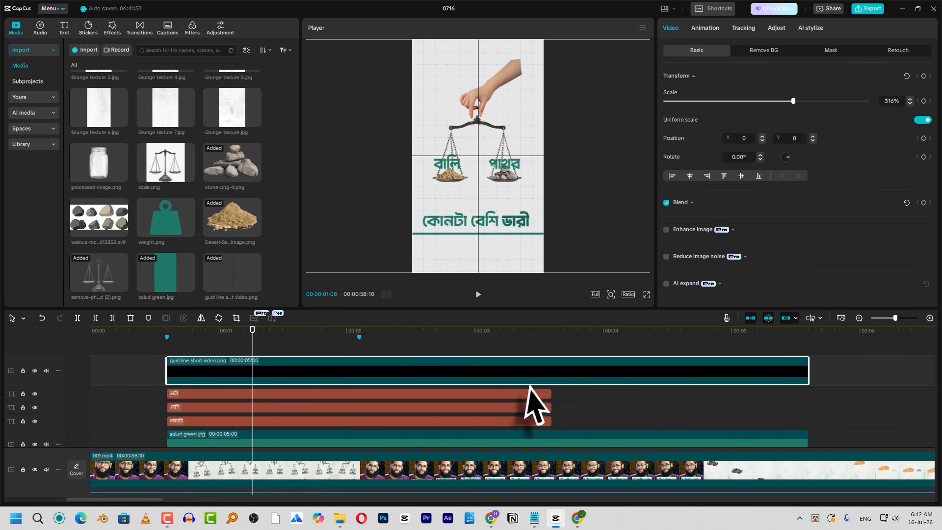
Step: Select the পাথর and বালি labels, both scale clips, the stones and the sand together, leaving out the hand
scroll(315, 399, "down", 3)
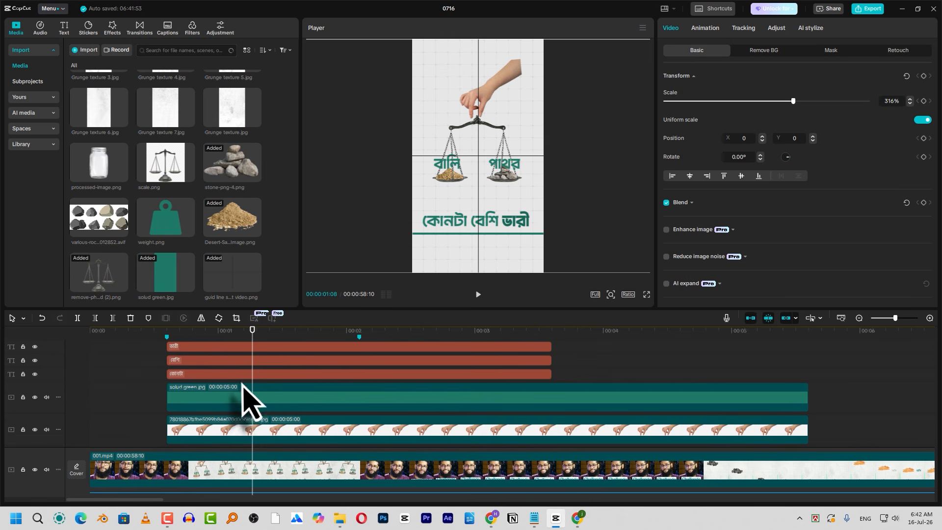
scroll(240, 400, "down", 3)
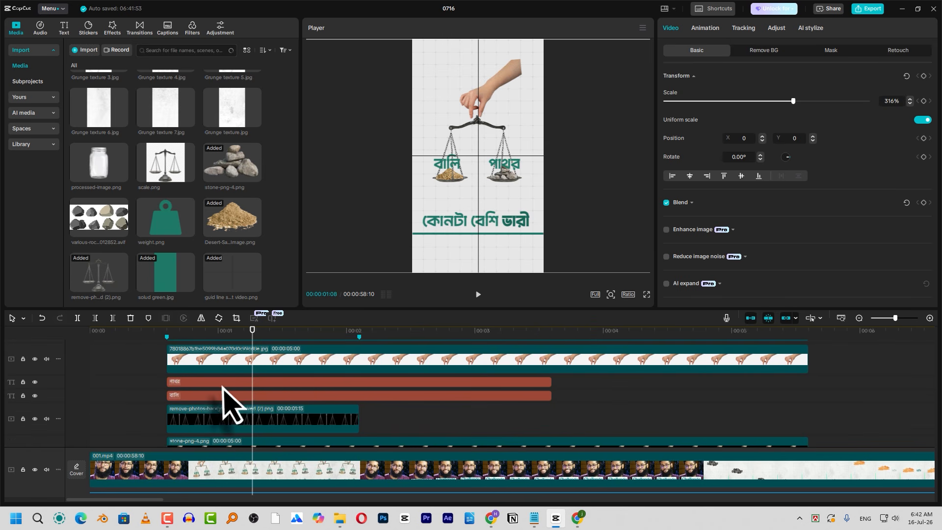
left_click(215, 382)
scroll(207, 395, "down", 2)
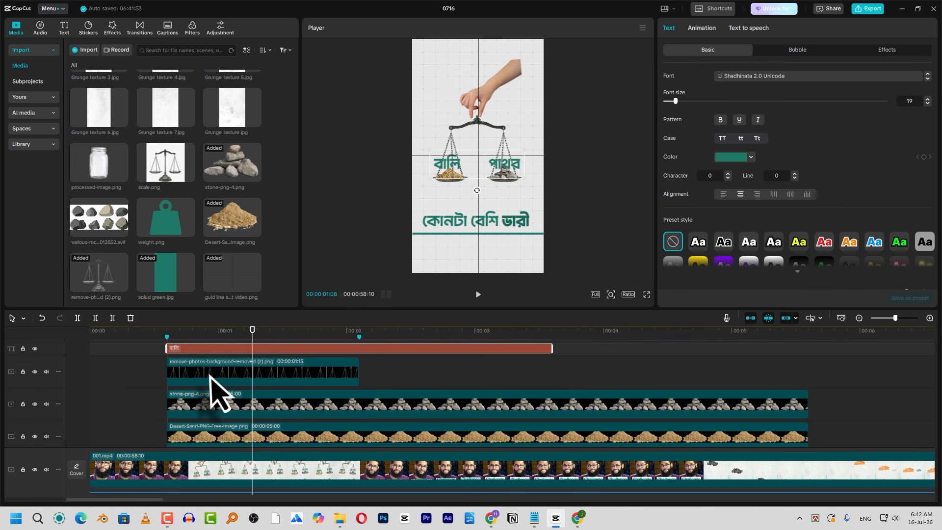
left_click(210, 376)
scroll(208, 420, "down", 1)
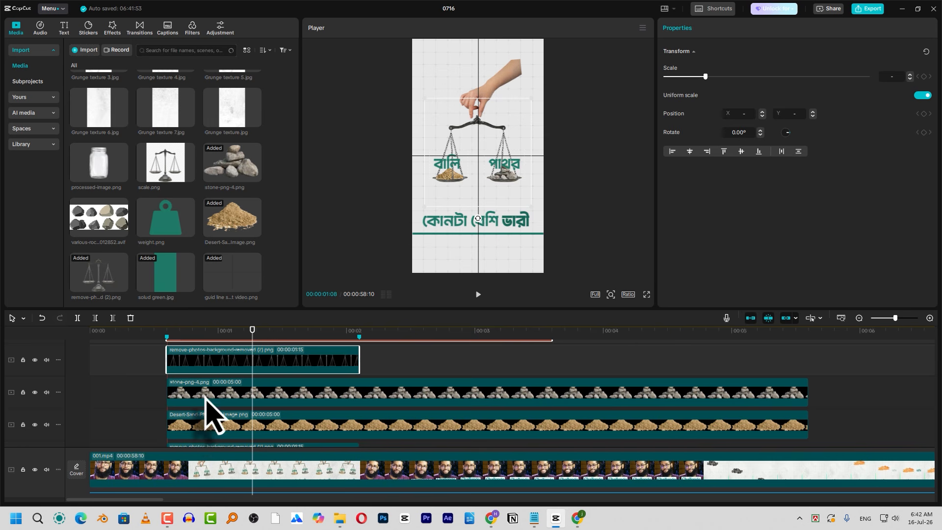
left_click(216, 414)
scroll(211, 422, "down", 2)
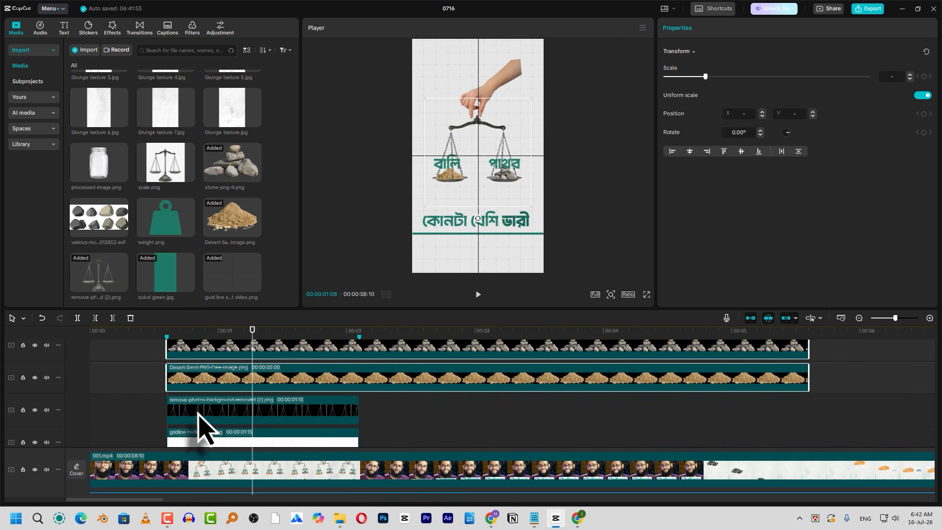
left_click(199, 416, "ctrl")
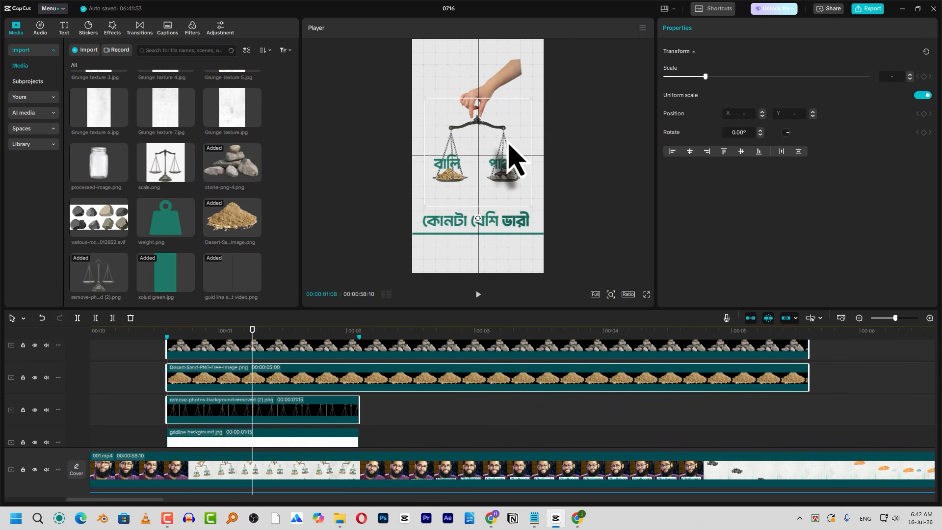
Step: Move the selected scale group down until the centre of its beam sits on the guide lines' intersection
scroll(510, 150, "up", 3)
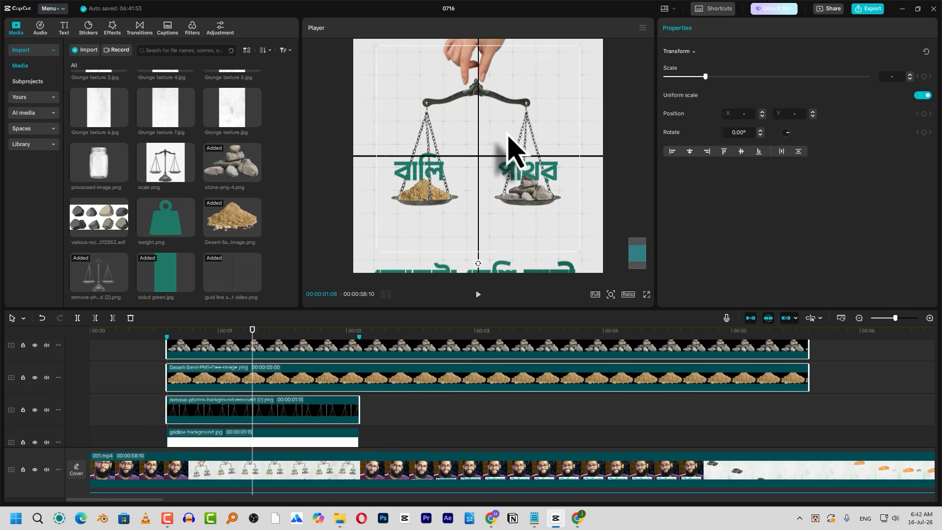
scroll(500, 144, "up", 1)
left_click_drag(494, 128, 494, 169)
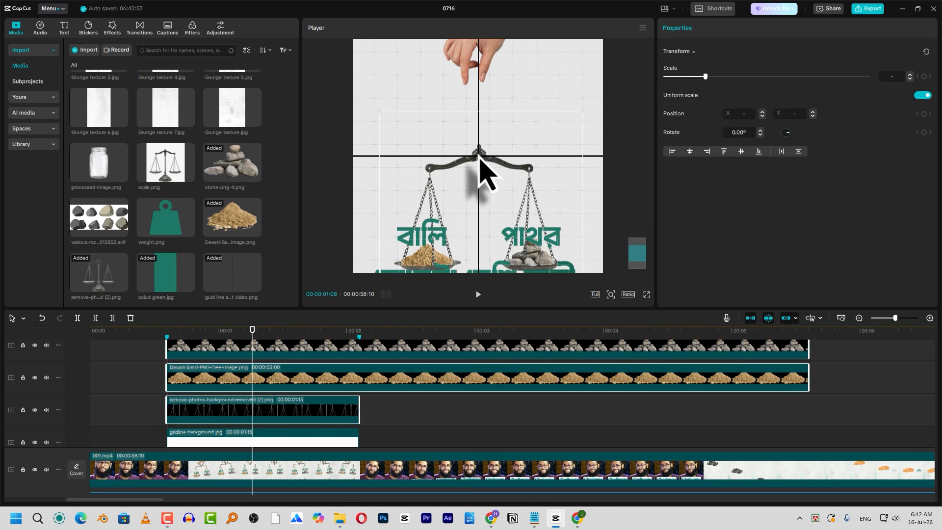
left_click_drag(490, 157, 491, 169)
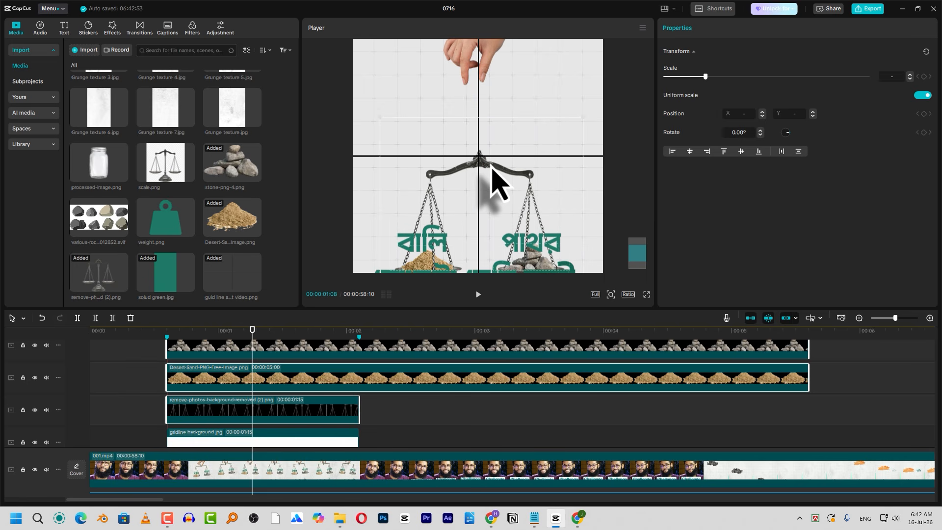
scroll(490, 167, "up", 5)
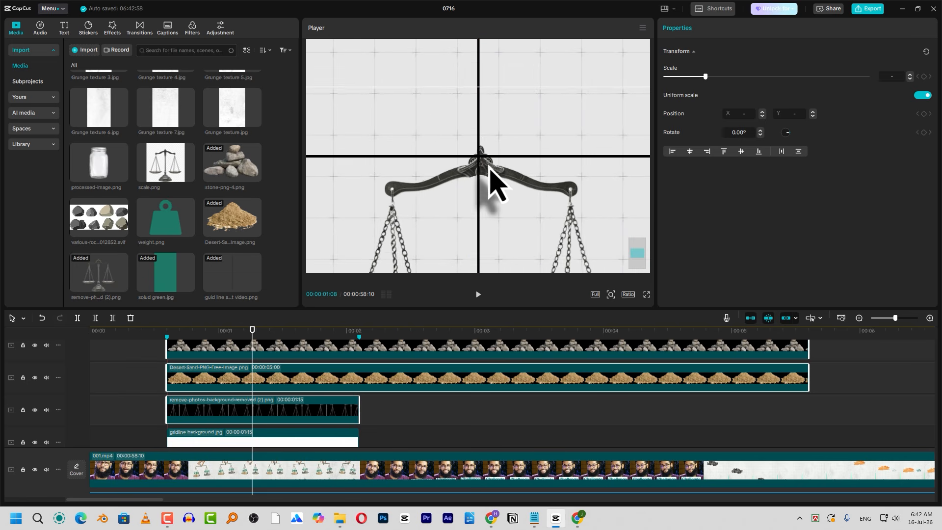
left_click_drag(486, 167, 486, 169)
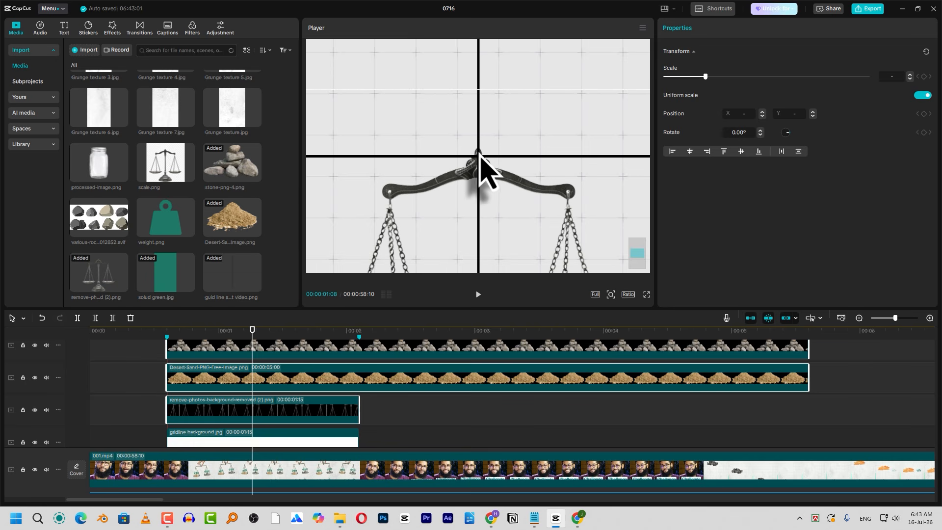
scroll(493, 157, "down", 5)
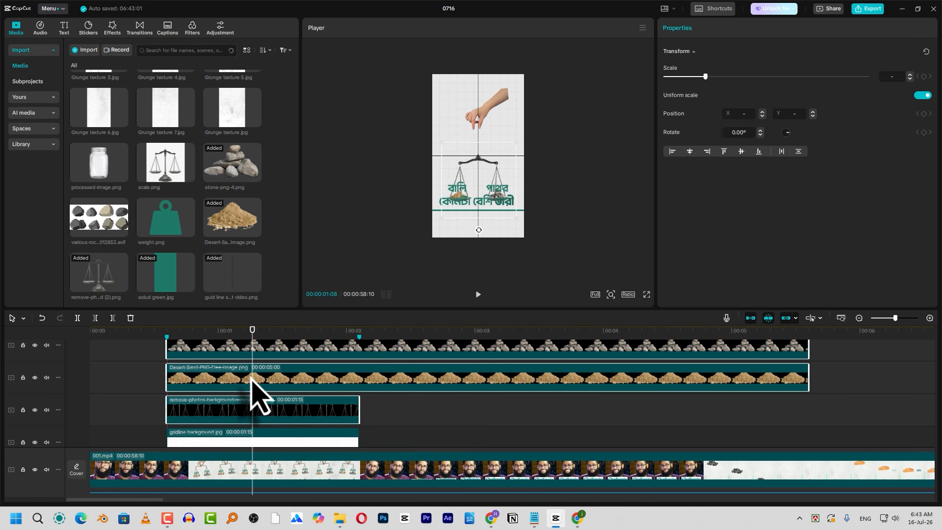
Step: Trim the ends of the selected labels, scale, stone and sand clips to the second marker at 00:00:02:03
left_click(350, 333)
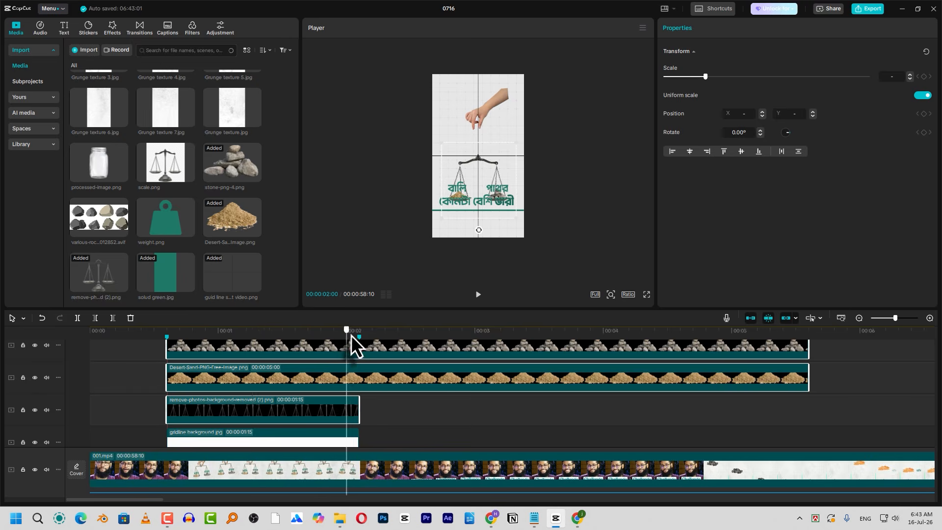
left_click(359, 335)
scroll(404, 382, "up", 3)
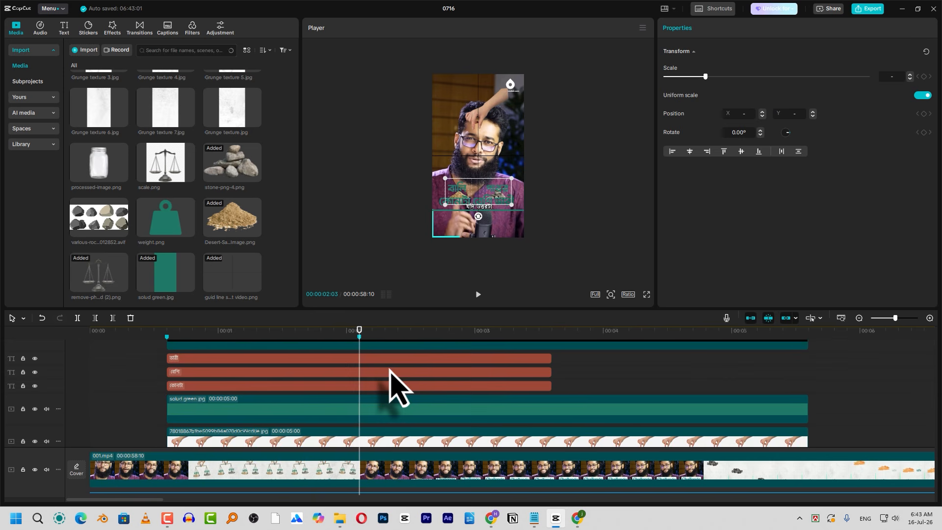
scroll(389, 372, "up", 5)
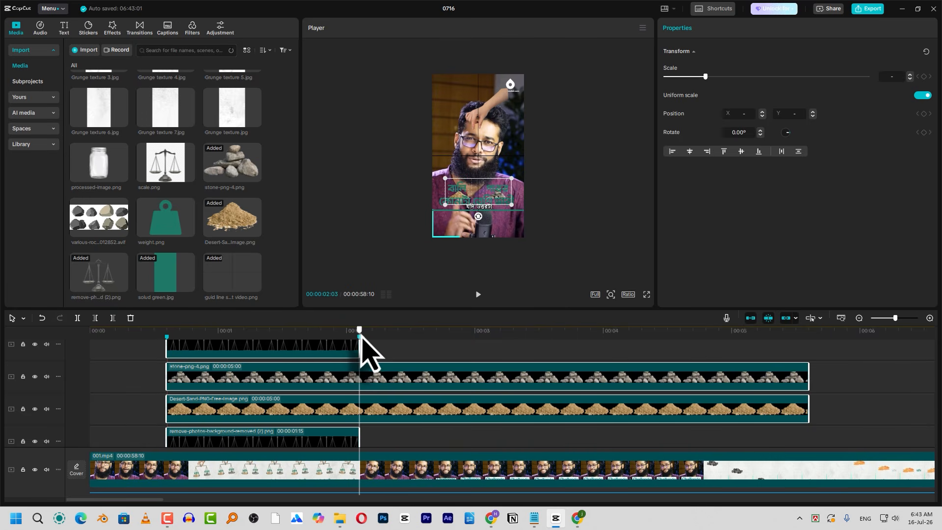
key("w")
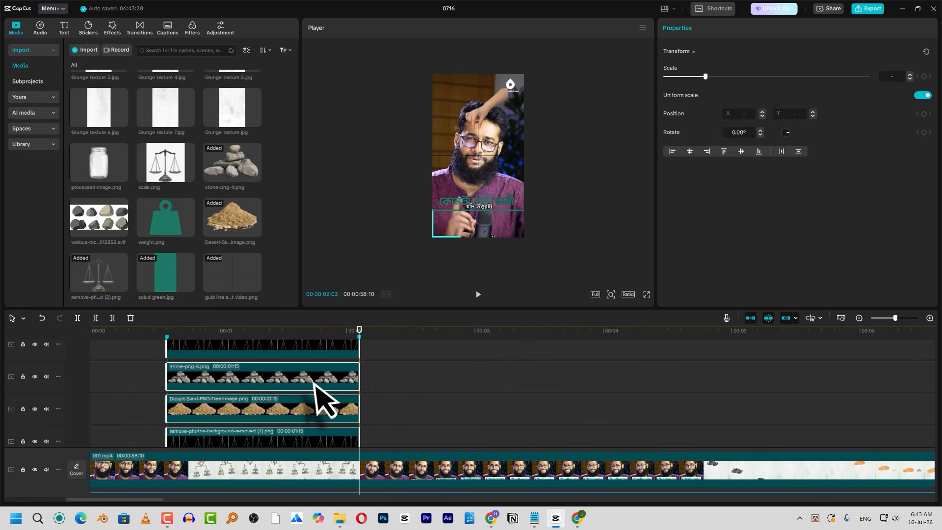
Step: Combine the selected label, scale, stone and sand clips into one compound clip
scroll(336, 400, "up", 3)
scroll(315, 395, "down", 3)
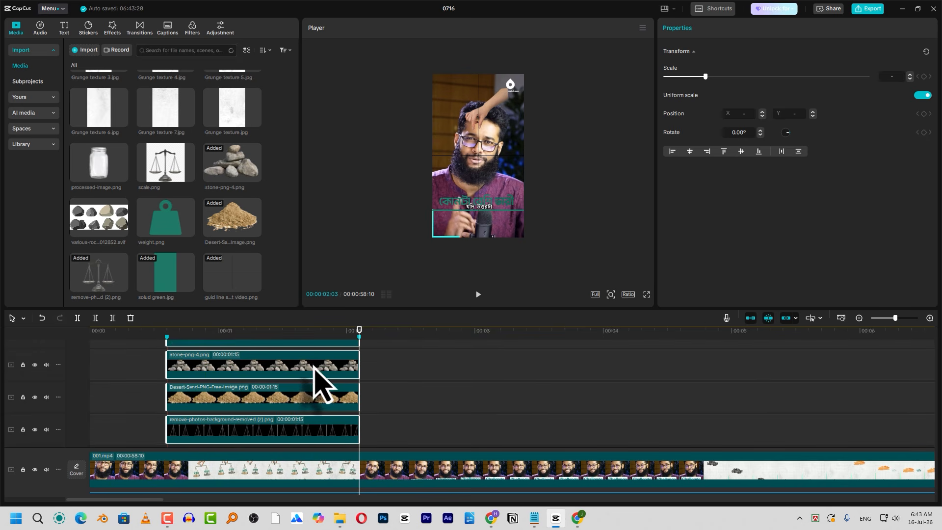
scroll(321, 383, "up", 1)
right_click(301, 376)
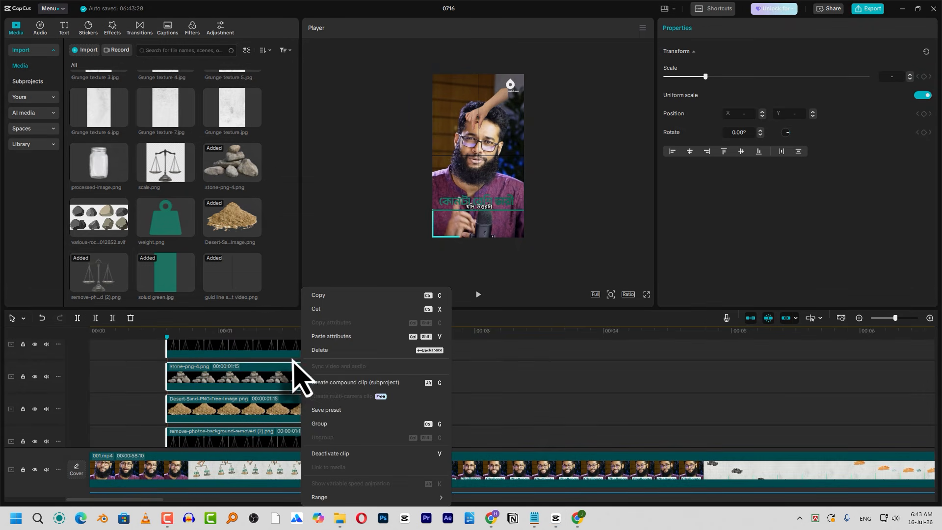
left_click(332, 384)
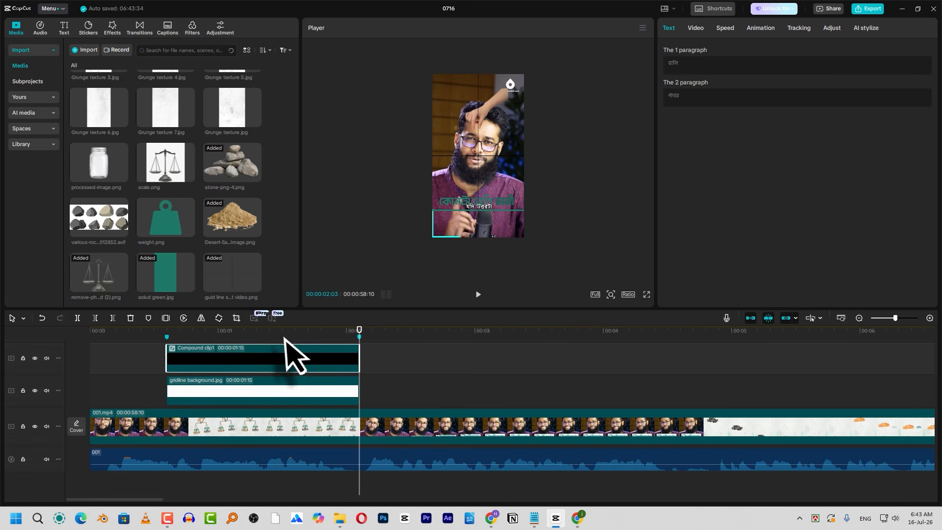
Step: At 00:00:00:28, move the compound clip straight up along the vertical guide until the scale's beam meets the fingertips
left_click(278, 331)
mouse_move(209, 336)
left_mouse_down()
mouse_move(193, 336)
mouse_move(209, 336)
left_mouse_up()
scroll(360, 365, "up", 3)
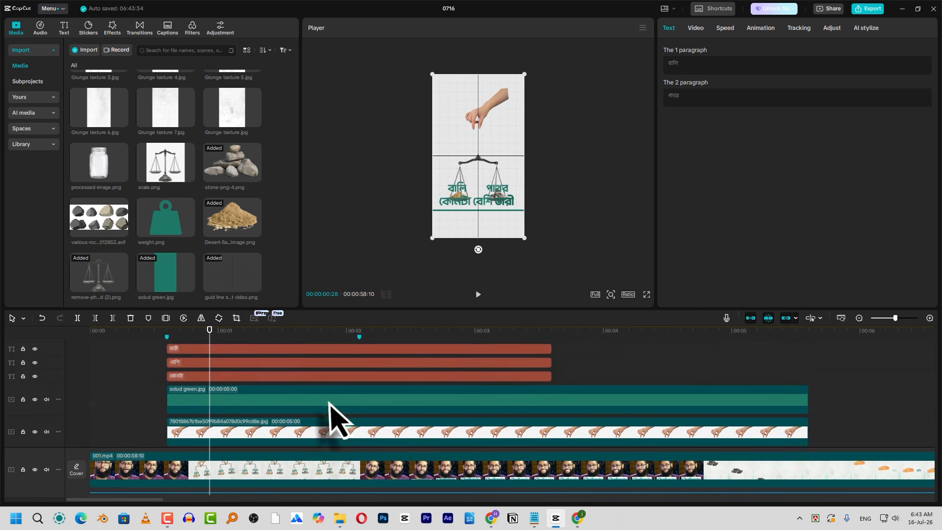
scroll(329, 399, "down", 2)
left_click_drag(488, 172, 483, 144)
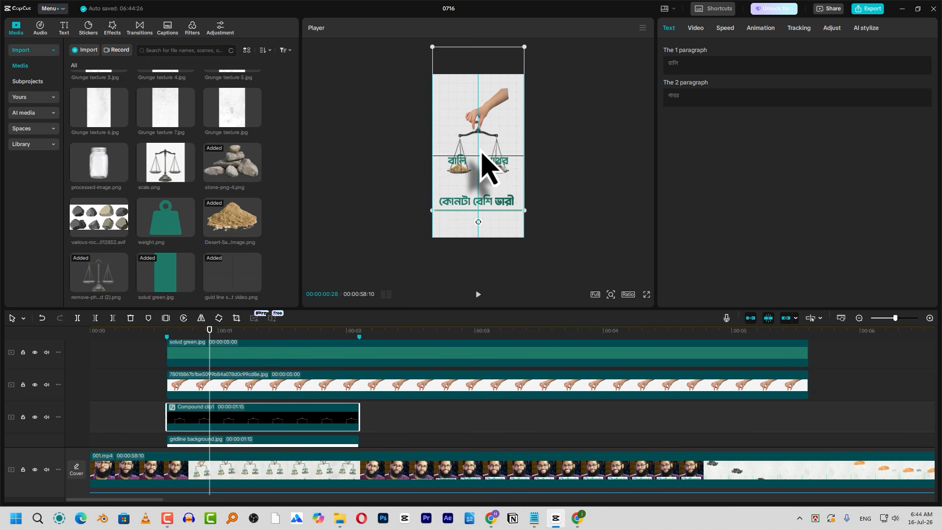
scroll(492, 151, "up", 3)
scroll(492, 151, "up", 2)
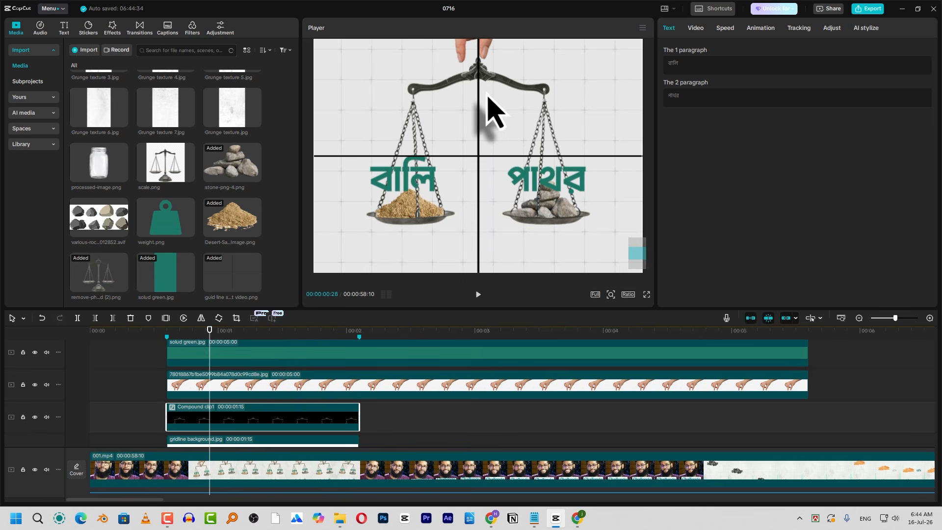
Step: Trim the guide line, caption words, green line and hand clips to end at the second marker, 00:00:02:03
scroll(273, 414, "up", 2)
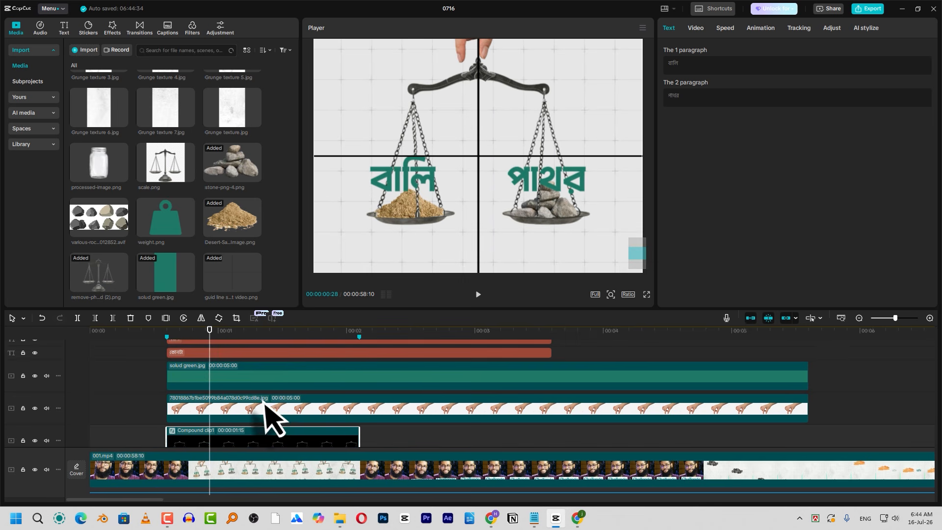
left_click(359, 336)
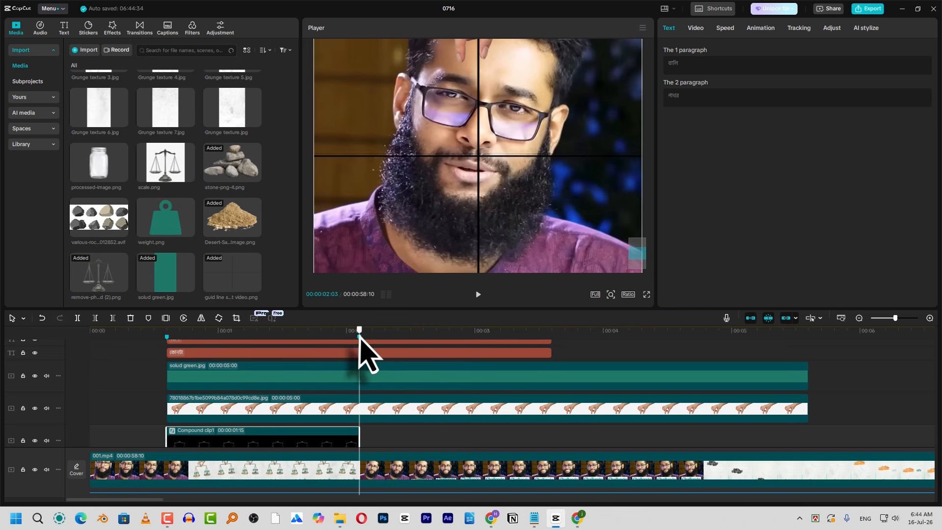
left_click_drag(398, 439, 378, 392)
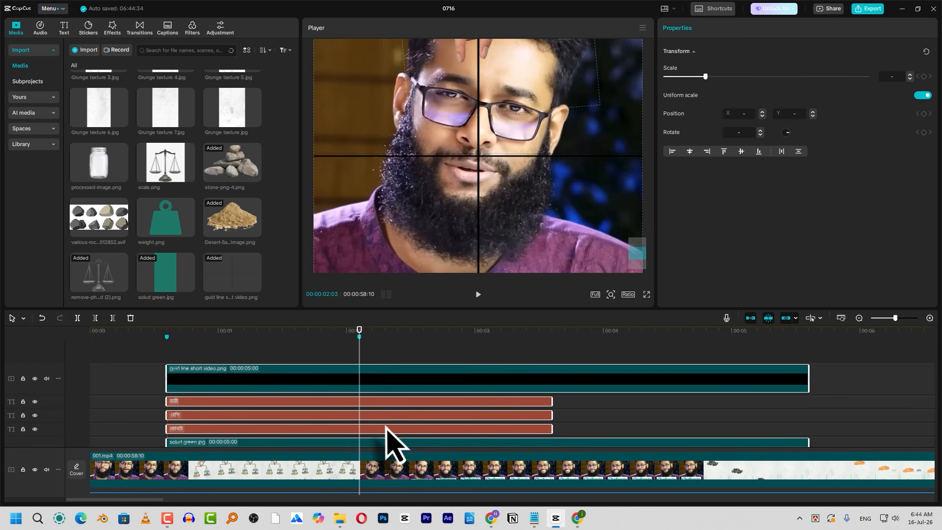
key("w")
scroll(372, 397, "down", 1)
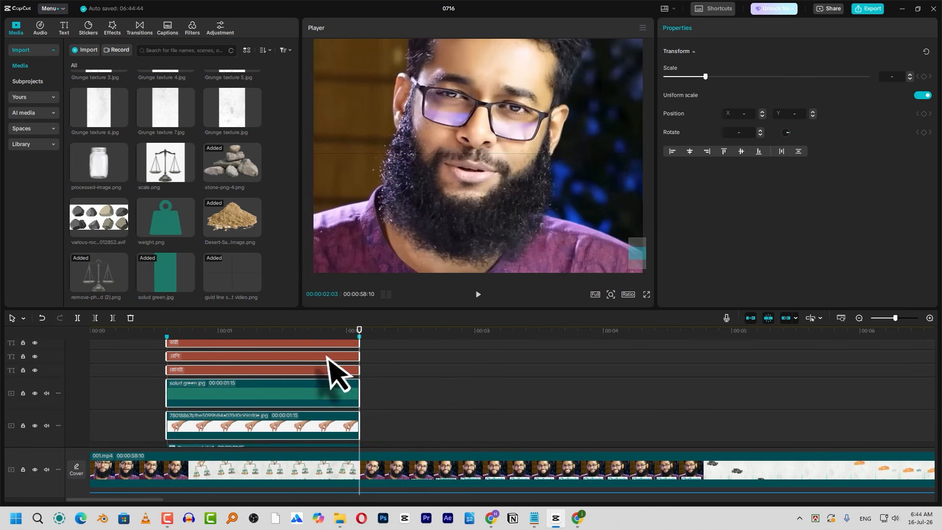
Step: At 00:00:01:14, shift the hand image slightly to position X 158, Y 890 so it grips the top of the scale
left_click(278, 333)
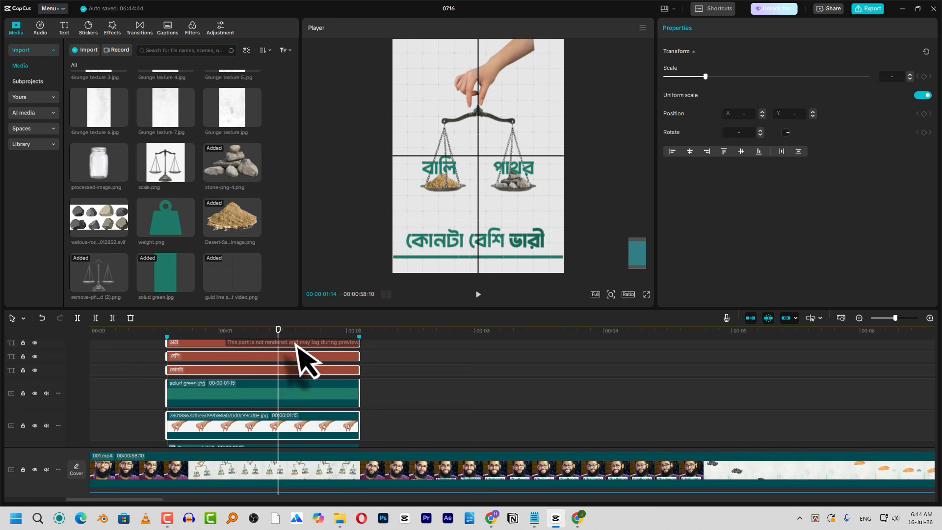
scroll(294, 368, "up", 1)
scroll(255, 412, "down", 2)
left_click(228, 419)
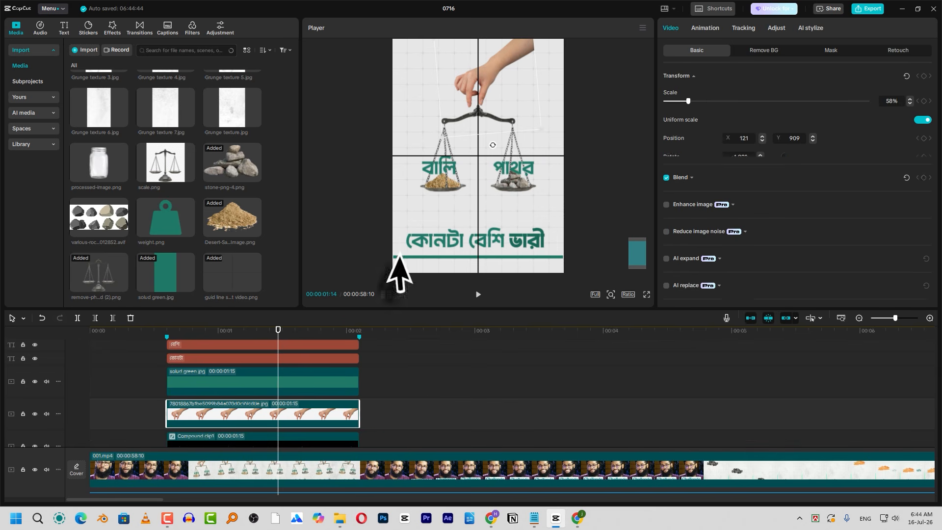
left_click_drag(500, 70, 506, 74)
Step: Select the compound scale clip, display its transform settings and place the playhead at the clip's start, 00:00:00:18
scroll(261, 430, "down", 3)
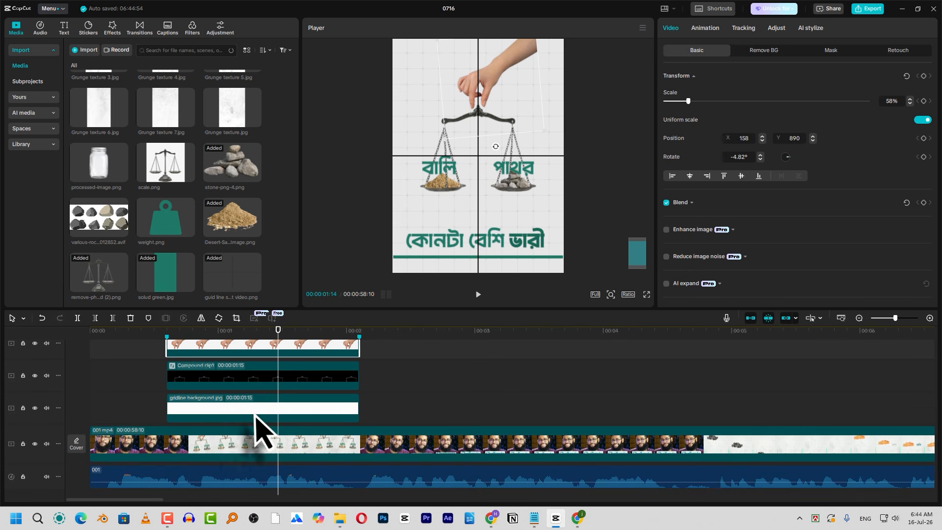
scroll(244, 387, "up", 5)
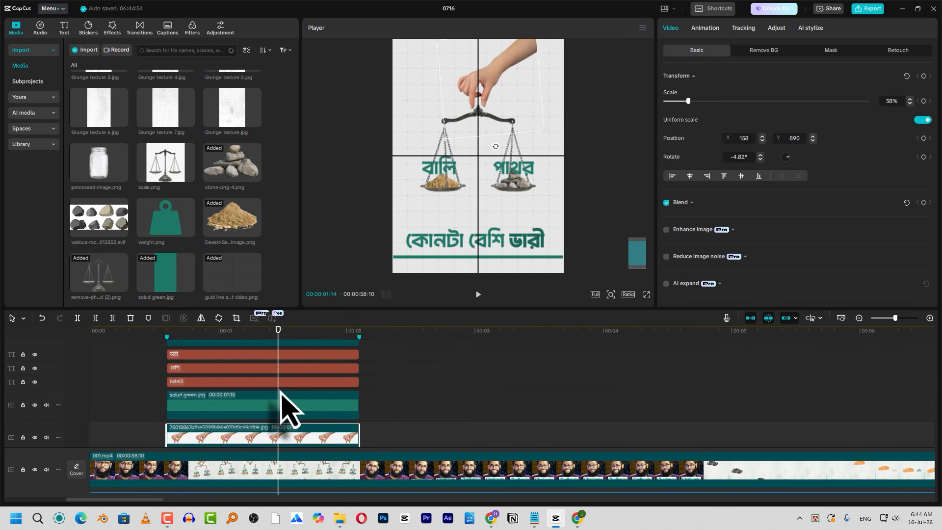
scroll(226, 390, "down", 4)
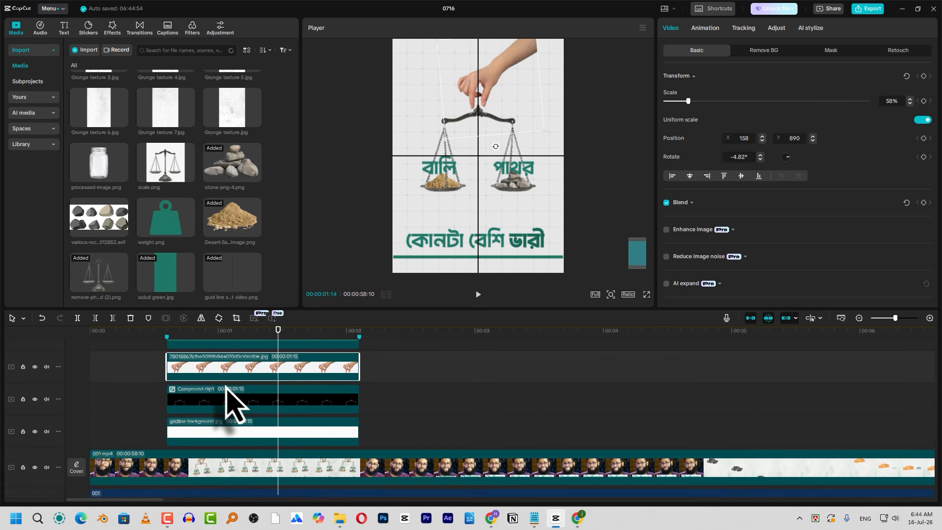
scroll(226, 387, "down", 3)
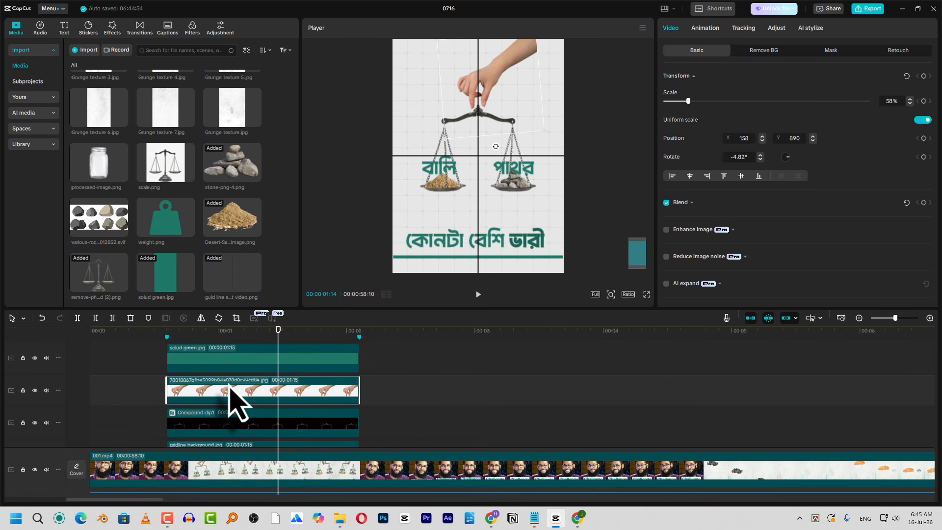
left_click(222, 385)
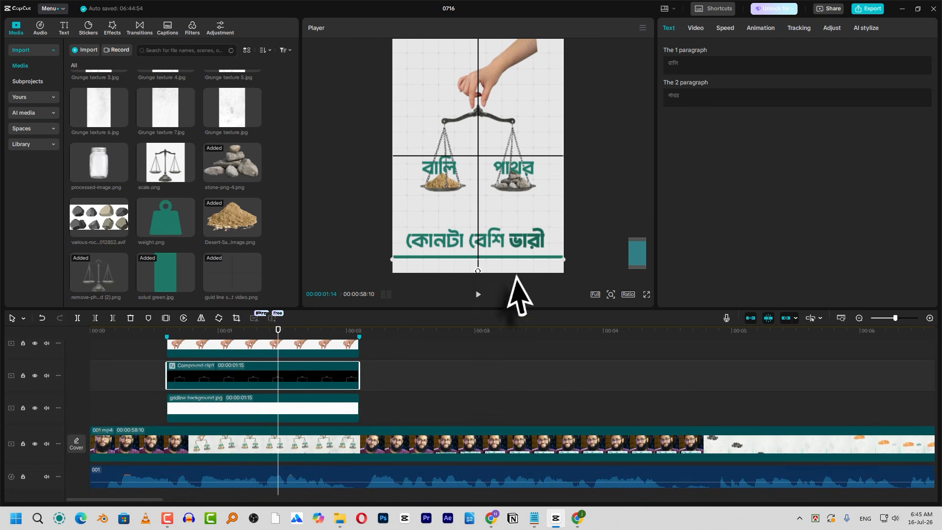
left_click_drag(196, 330, 214, 361)
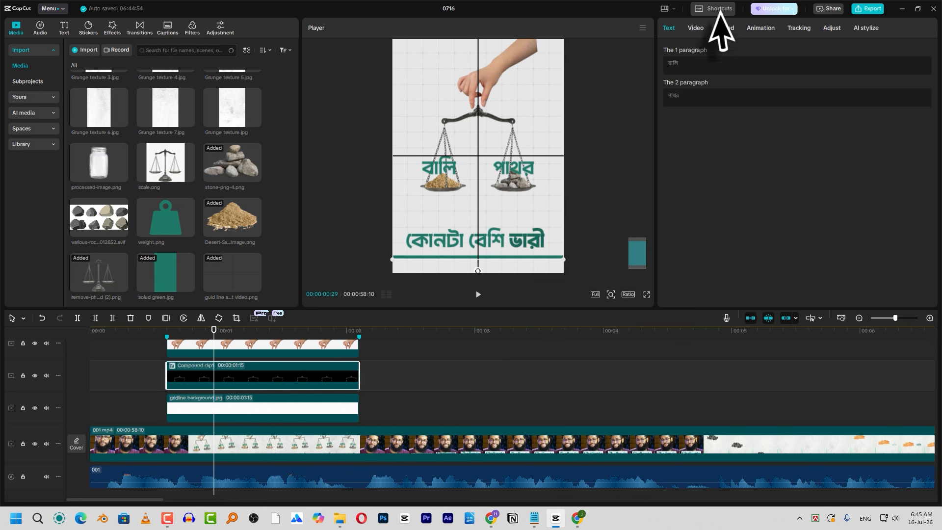
left_click(697, 32)
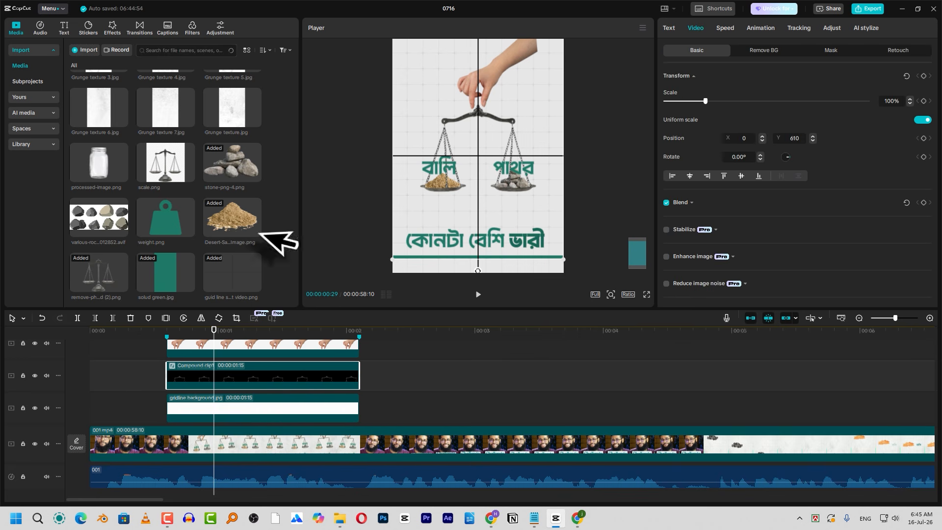
key("Up")
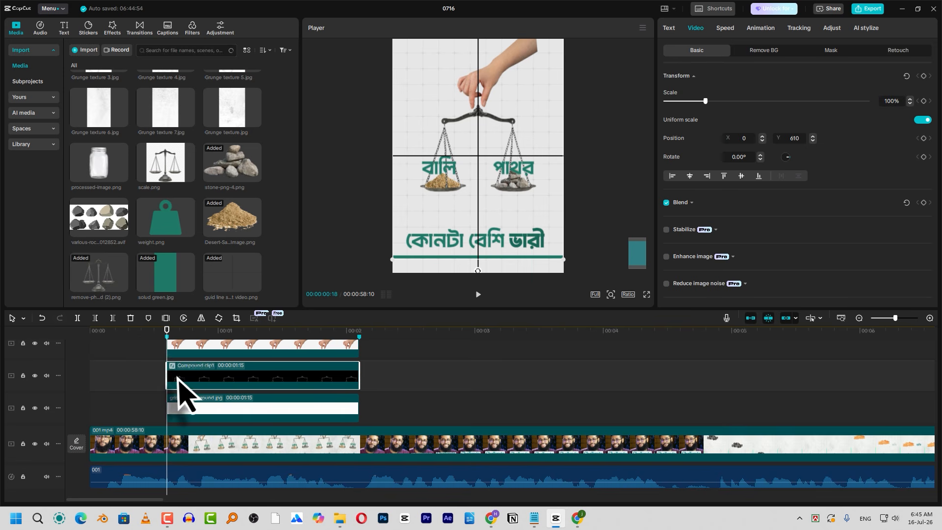
left_click_drag(180, 332, 167, 337)
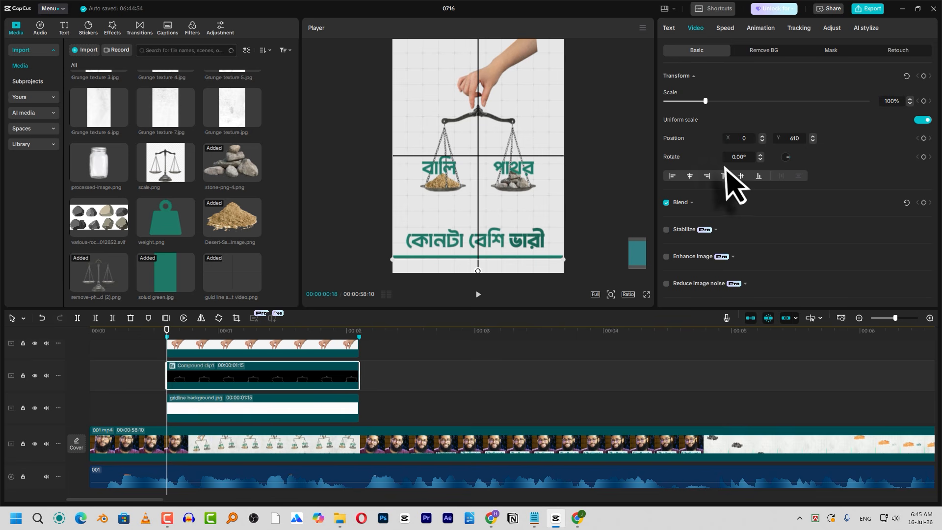
Step: Hide the guide line image's track so the black cross no longer covers the preview
scroll(242, 378, "up", 3)
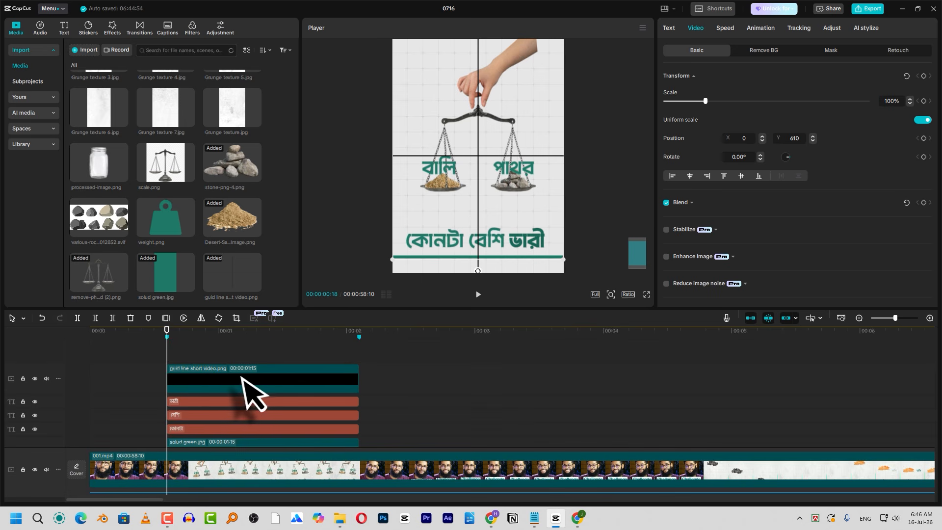
left_click(205, 378)
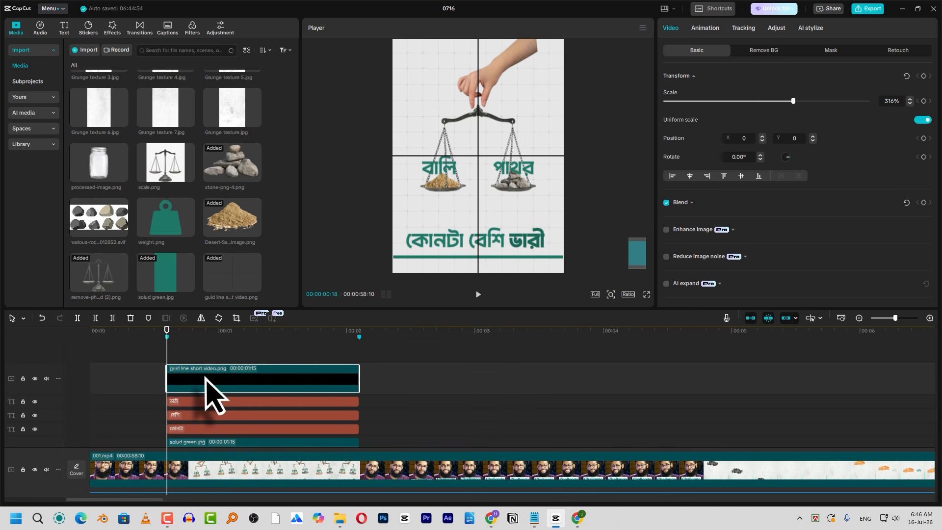
left_click(34, 378)
scroll(255, 404, "down", 2)
scroll(242, 426, "down", 2)
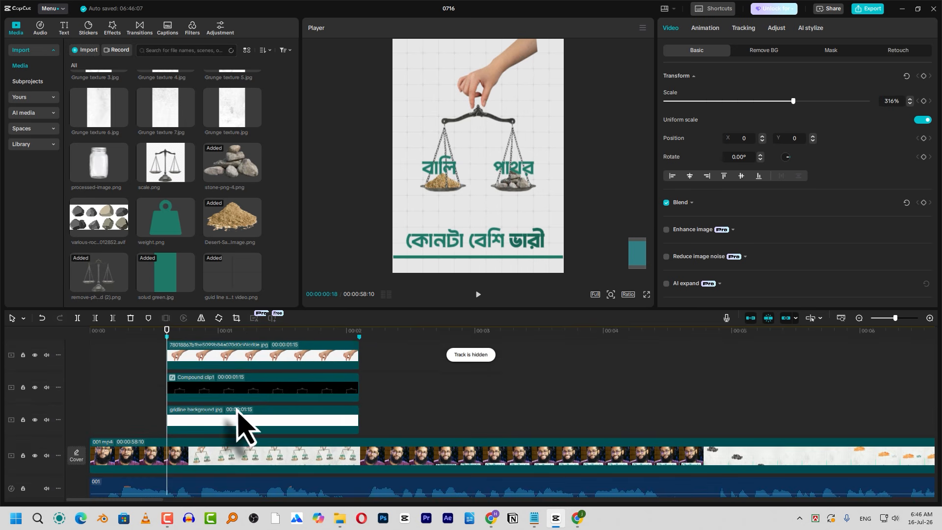
Step: Keyframe the compound clip's rotation at 7° on its first frame, 00:00:00:18, and at -7° on 00:00:01:02
left_click(225, 390)
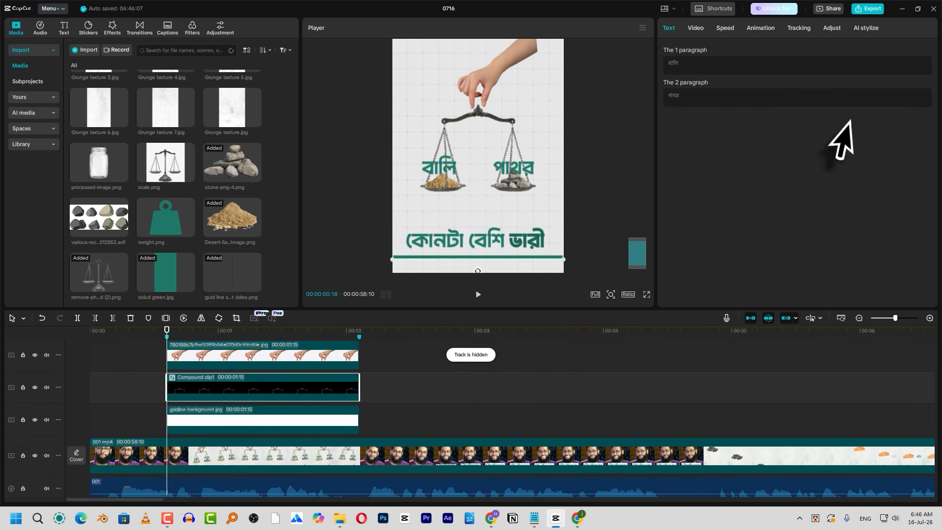
left_click(696, 28)
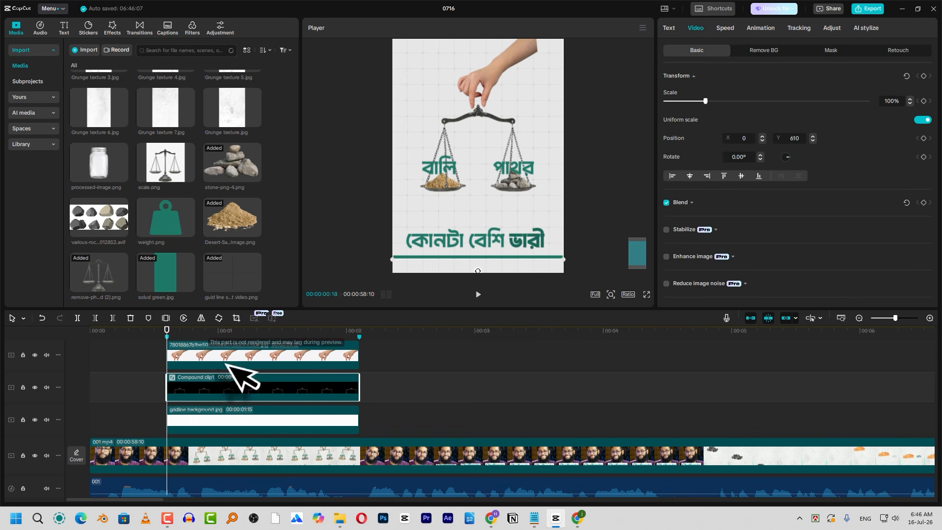
left_click(922, 157)
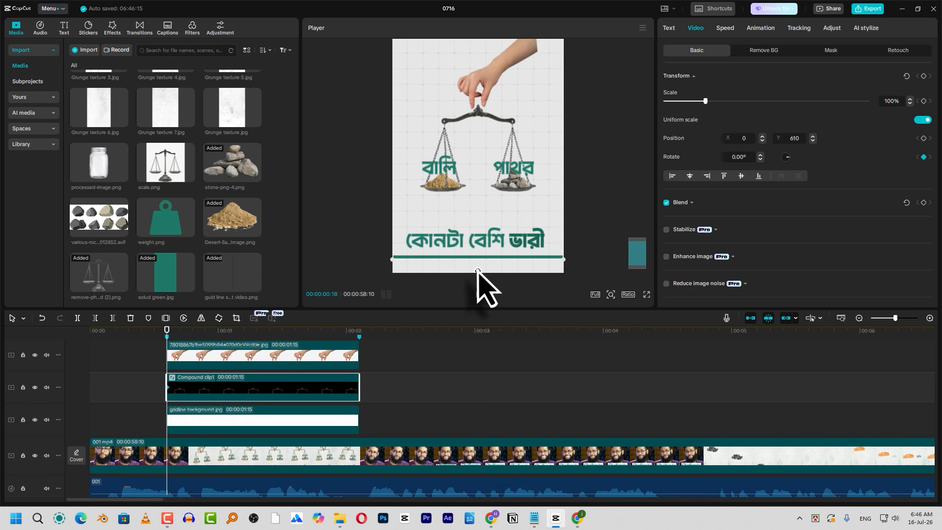
left_click_drag(473, 273, 462, 288)
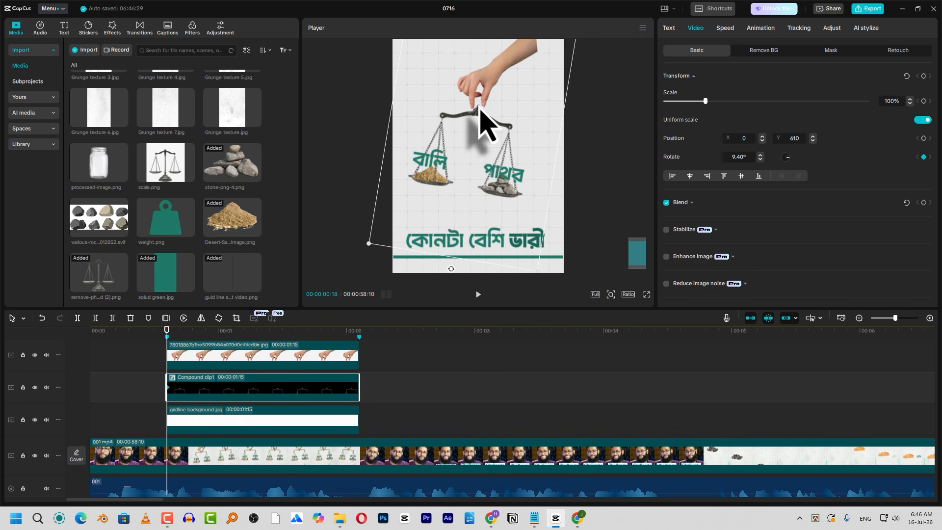
mouse_move(451, 268)
left_mouse_down()
mouse_move(437, 268)
mouse_move(474, 269)
mouse_move(457, 270)
left_mouse_up()
left_click(734, 158)
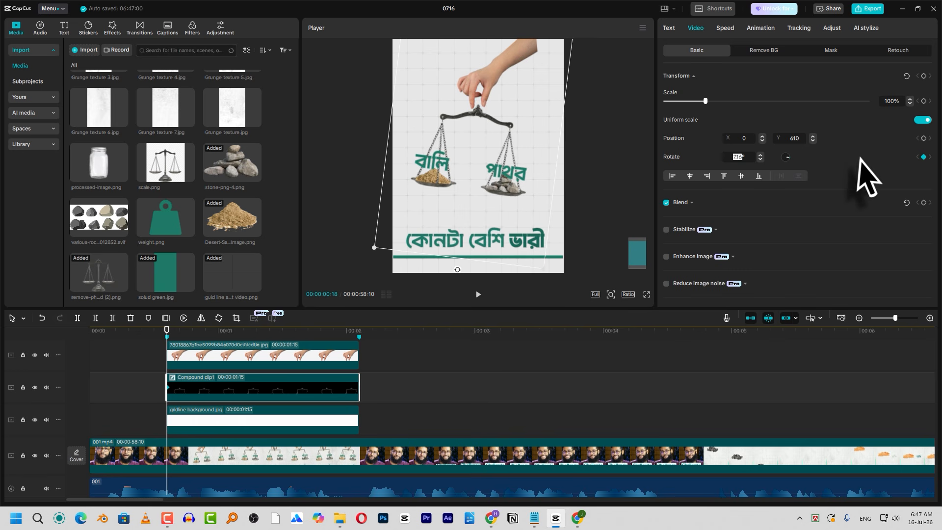
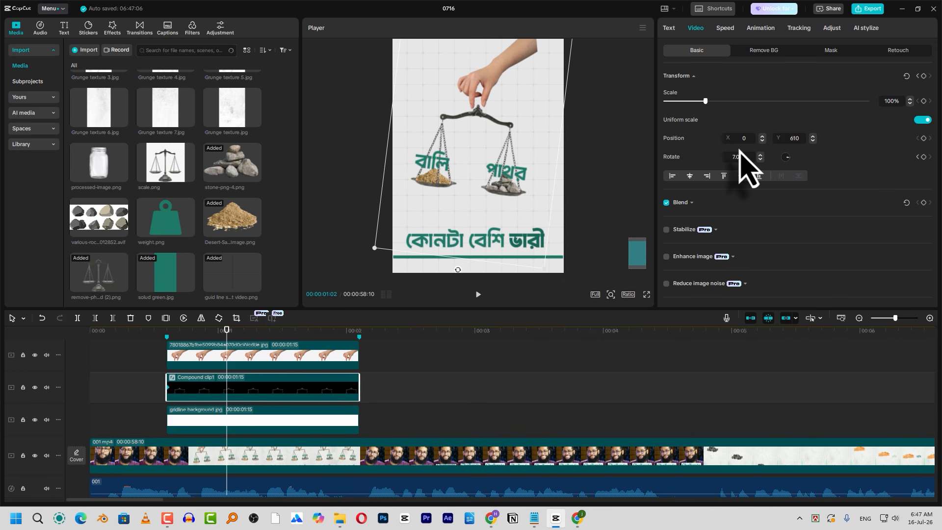
key("Return")
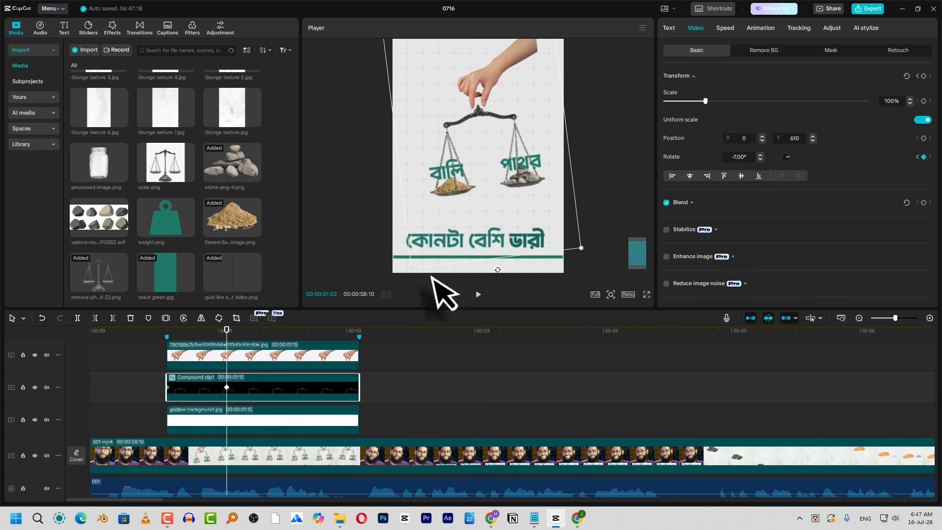
Step: Preview the first swing, and add a 7° rotation keyframe to the compound clip at 00:00:01:16
left_click_drag(172, 334, 162, 336)
key("space")
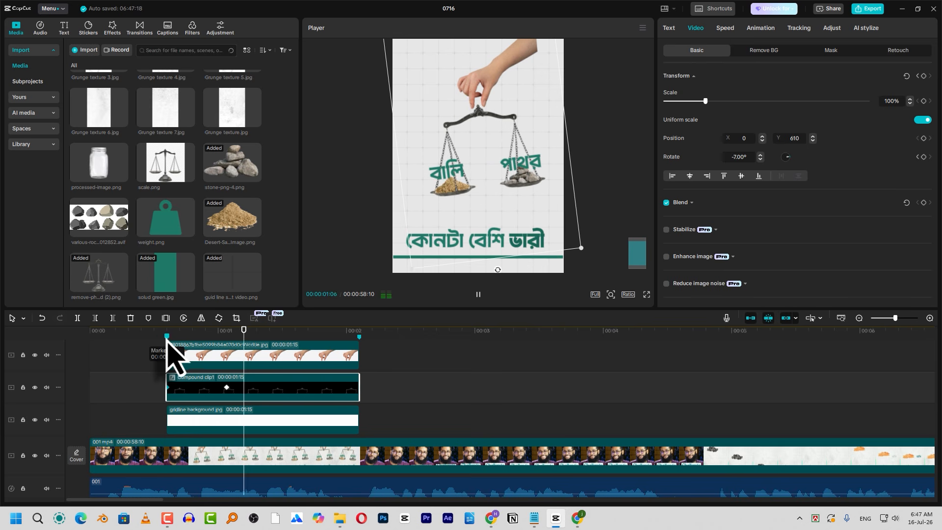
key("space")
left_click(226, 333)
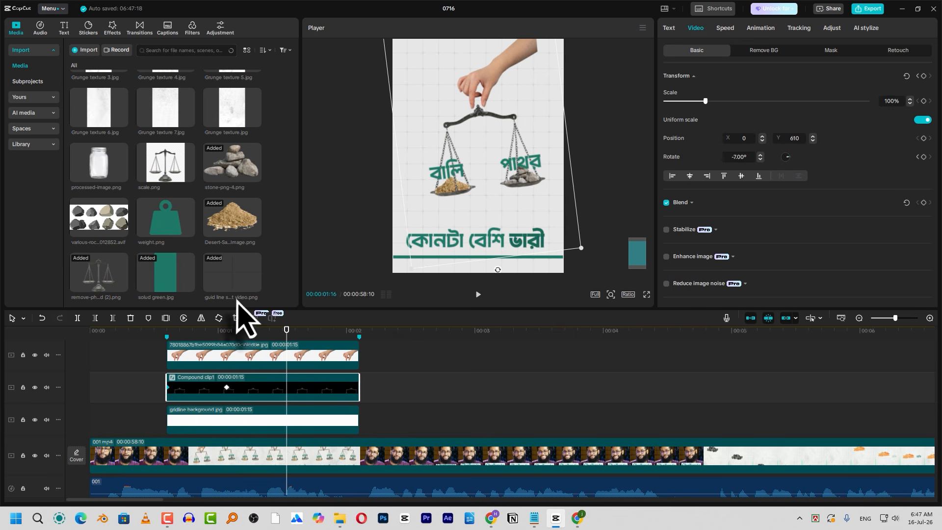
left_click(922, 156)
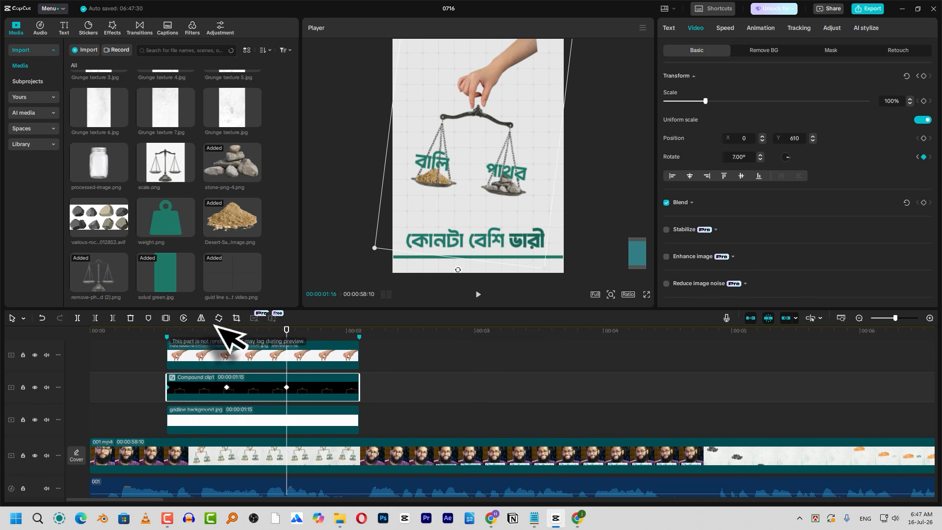
Step: Add a -7° rotation keyframe to the compound clip near its end, at 00:00:02:02
left_click_drag(232, 333, 287, 368)
left_click_drag(219, 376, 338, 387)
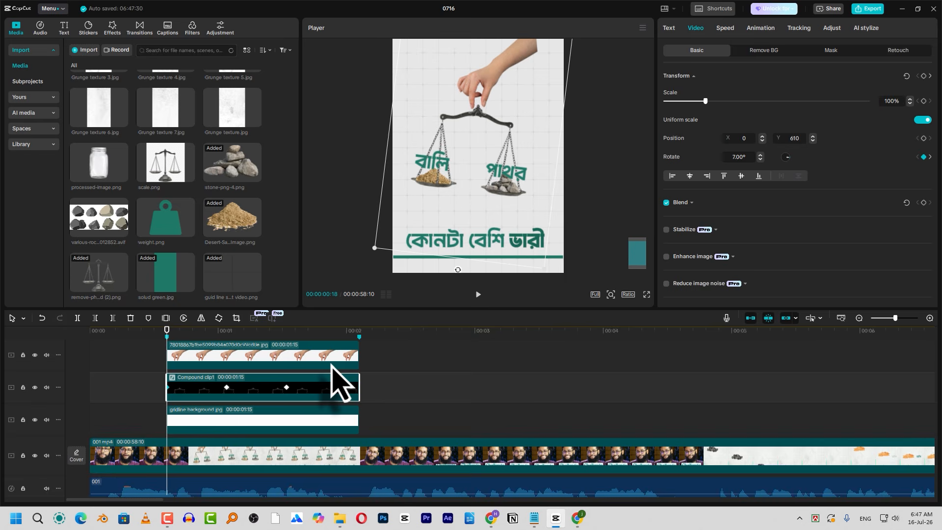
key("Down")
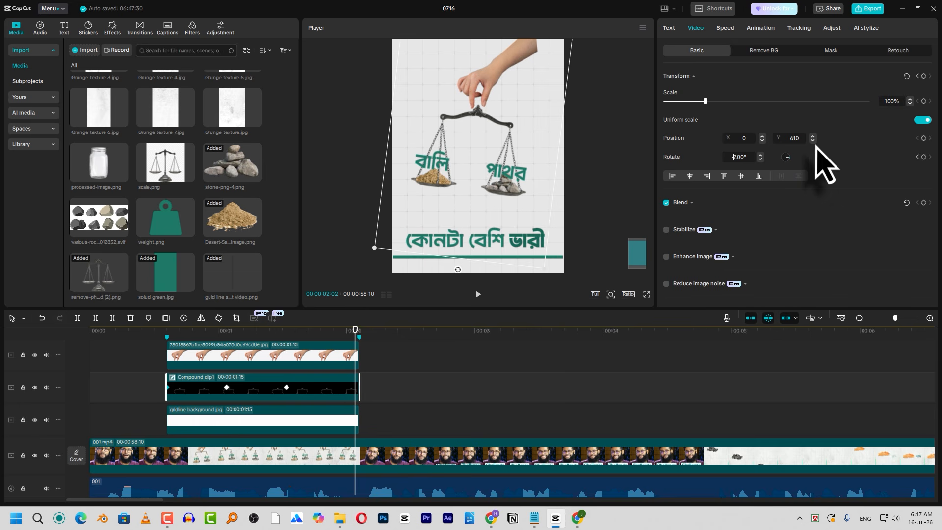
type("-")
key("Return")
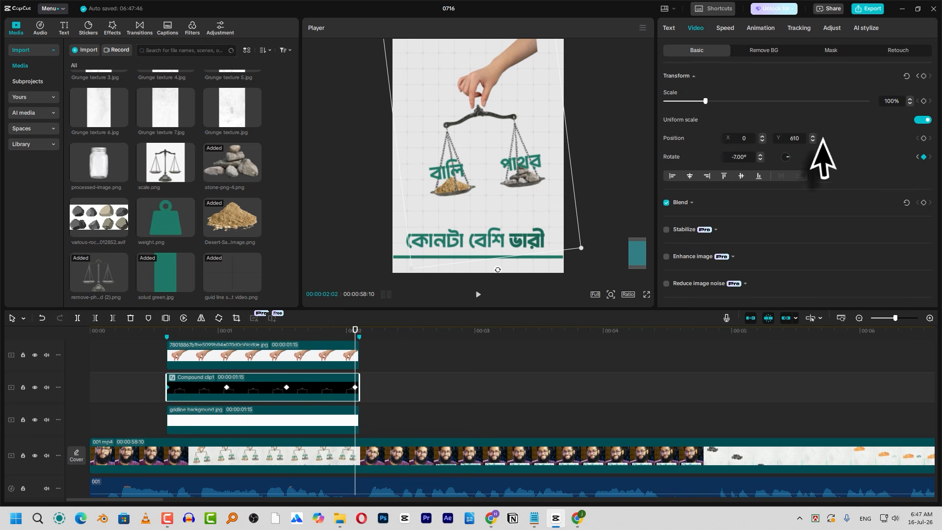
Step: Move the last rotation keyframe to the compound clip's very end and play the swing from the first marker
left_click(168, 336)
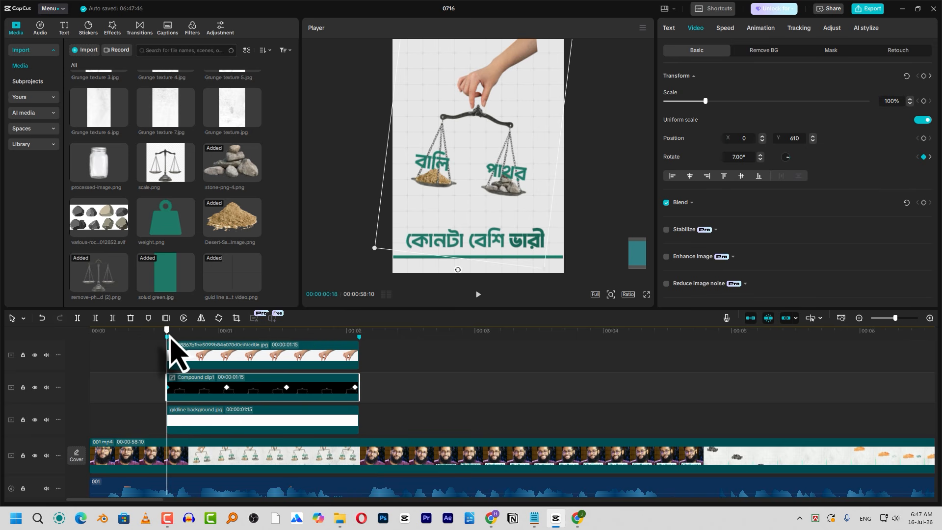
mouse_move(169, 338)
left_mouse_down()
mouse_move(229, 366)
mouse_move(340, 368)
mouse_move(347, 390)
mouse_move(359, 392)
left_mouse_up()
left_click_drag(177, 336, 162, 342)
key("space")
key("space")
key("space")
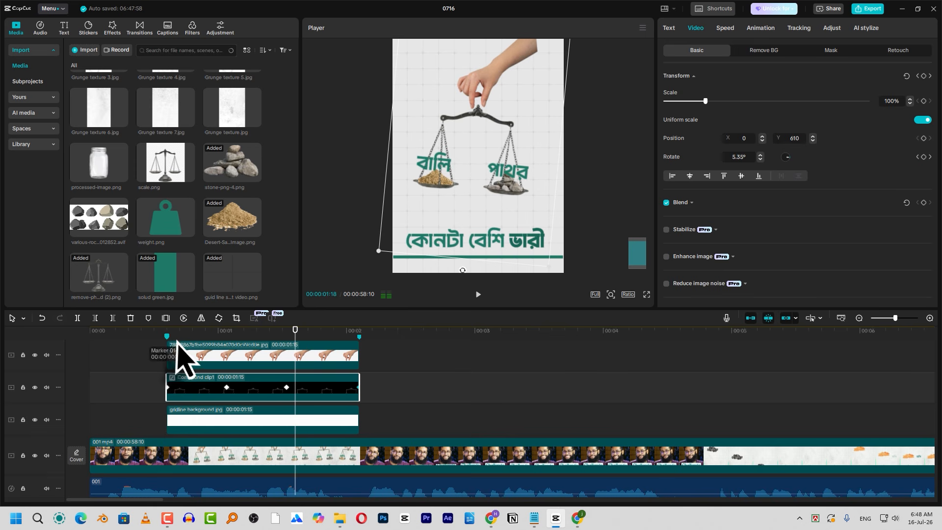
left_click(351, 387)
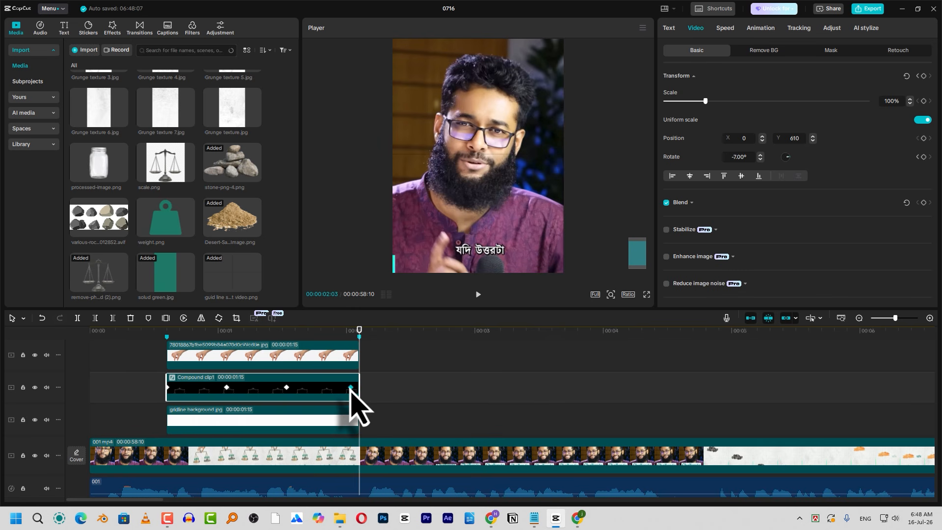
left_click(286, 388)
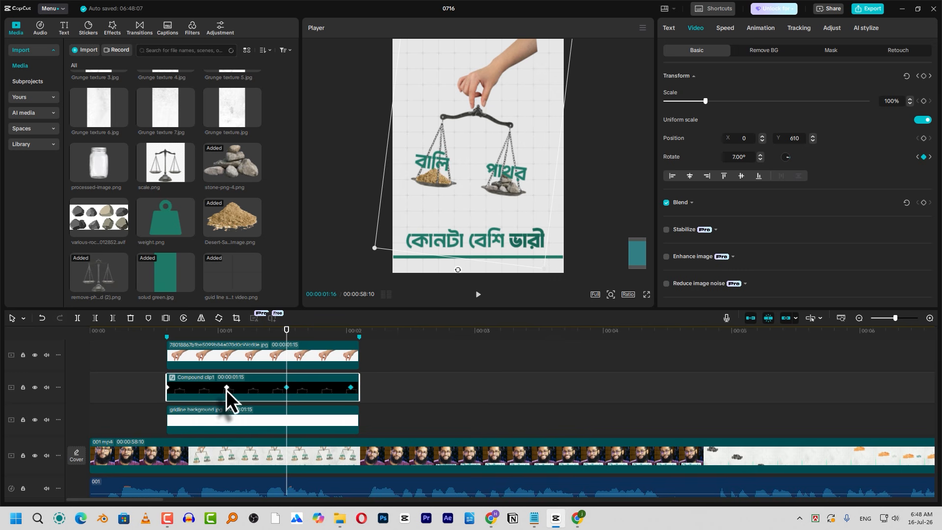
left_click(226, 388)
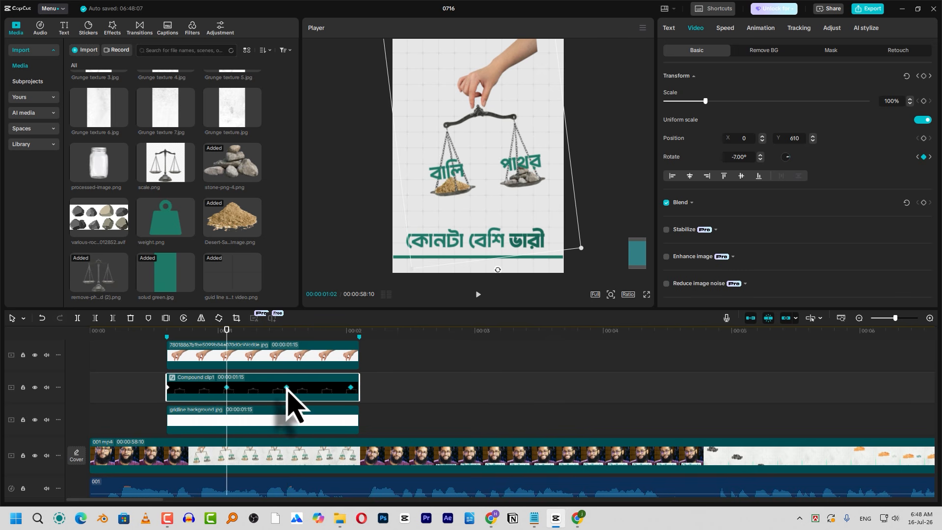
left_click_drag(354, 391, 361, 396)
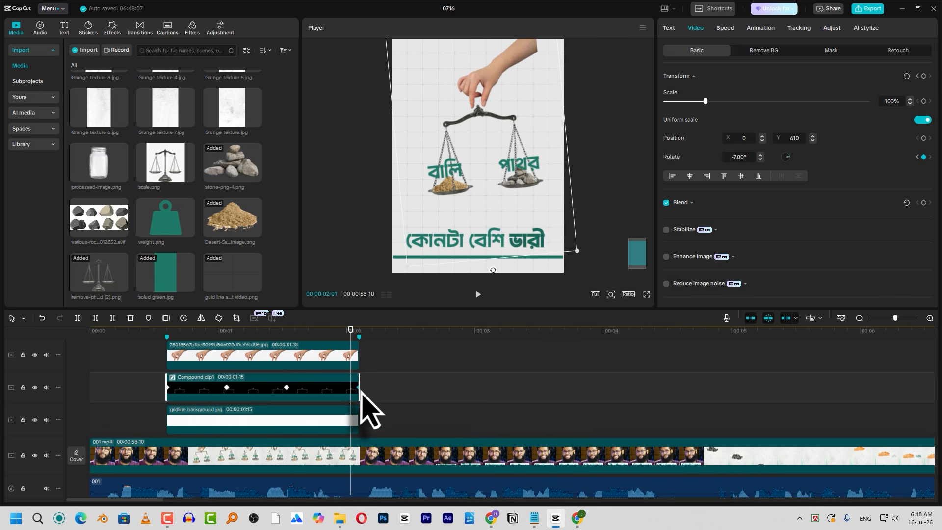
Step: Apply the Ease preset curve to the compound clip's two middle rotation keyframes, at 00:00:01:02 and 00:00:01:16
left_click(286, 388)
left_click(227, 387)
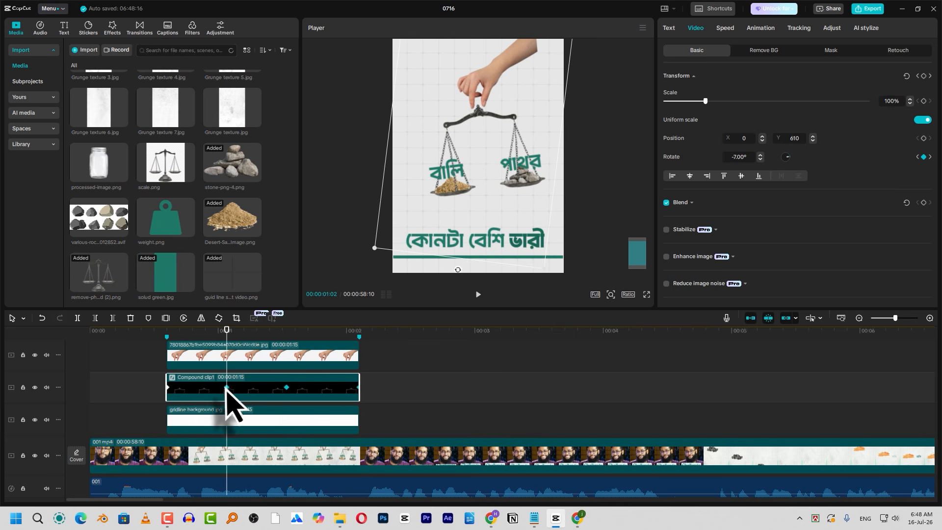
right_click(286, 387)
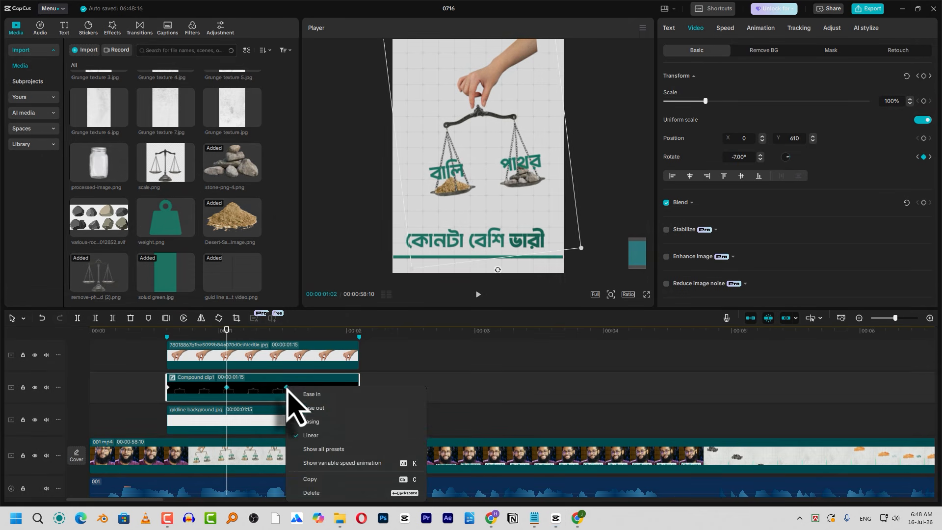
left_click(327, 452)
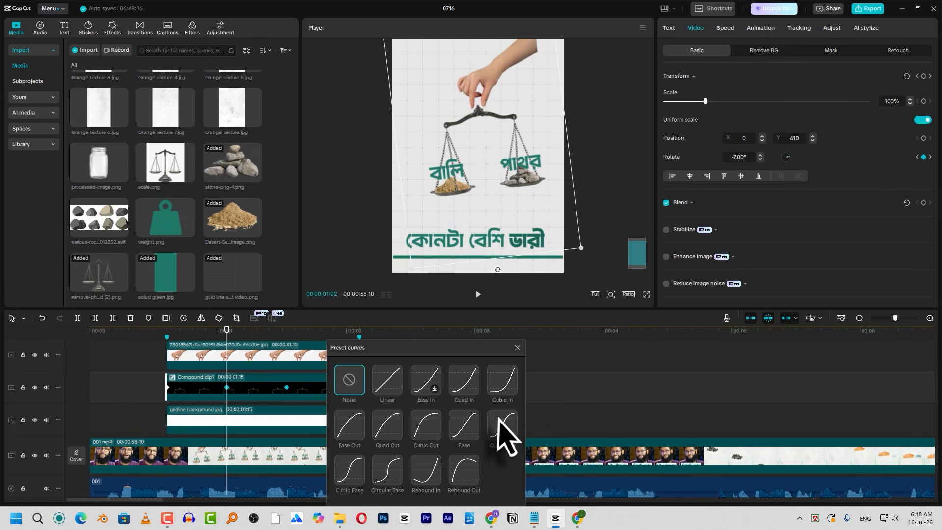
left_click(468, 423)
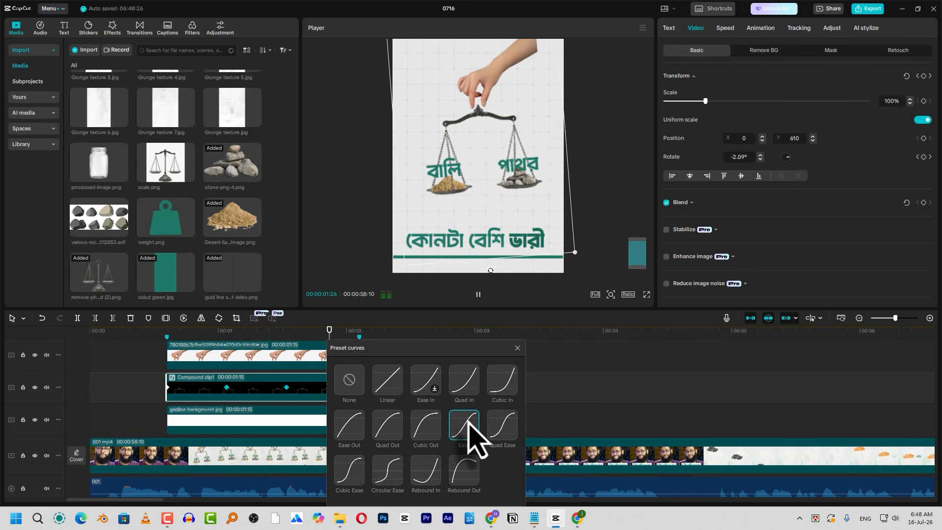
Step: Close the preset curves and play back the compound clip's eased swing
left_click(517, 349)
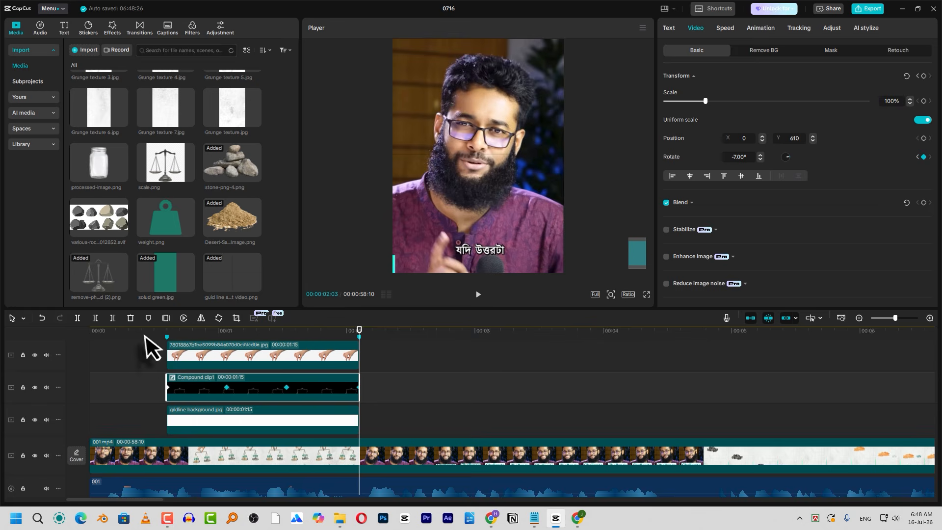
key("space")
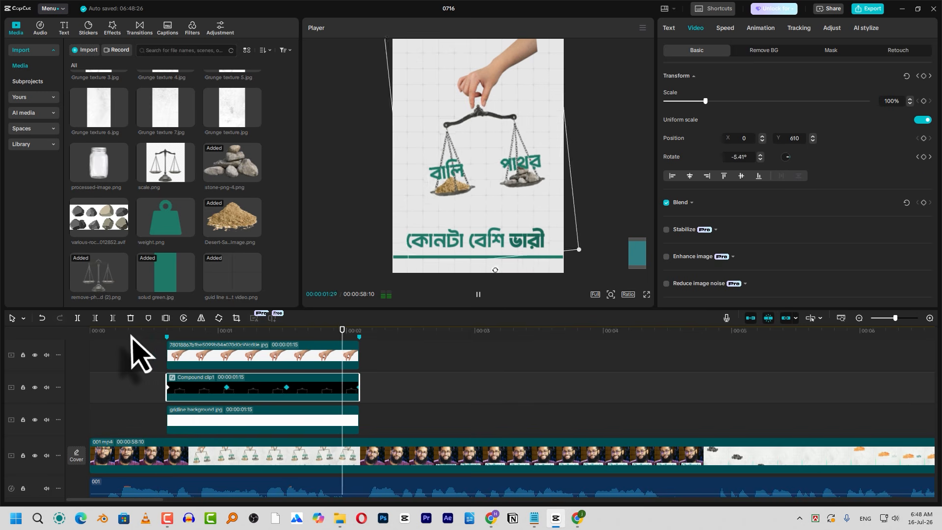
scroll(130, 338, "up", 1)
left_click(178, 336)
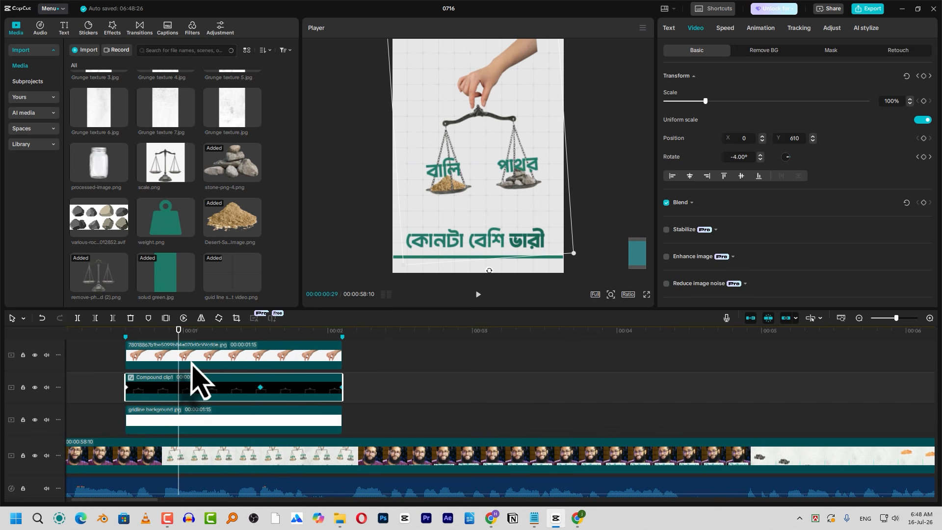
Step: Widen the rectangle mask of the solid green underline clip to 1080 so it spans the full frame width
left_click_drag(491, 248, 476, 214)
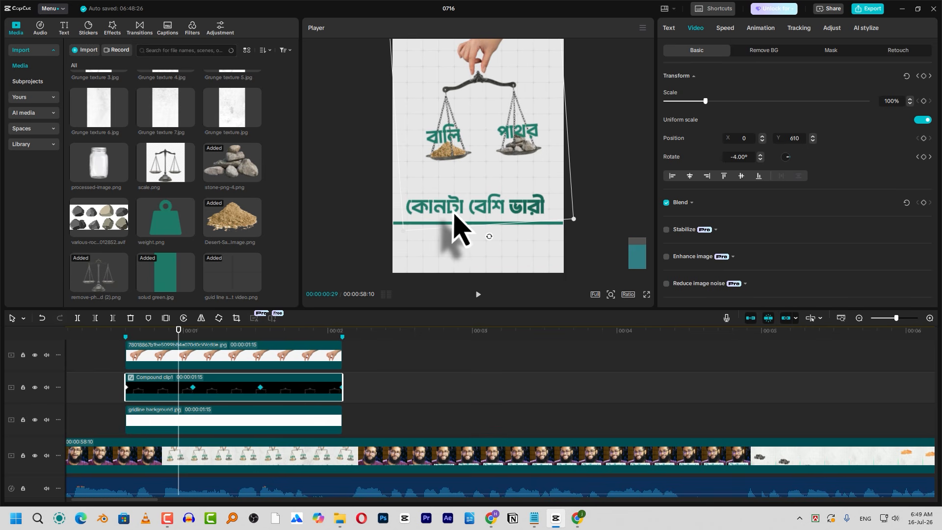
scroll(182, 410, "up", 4)
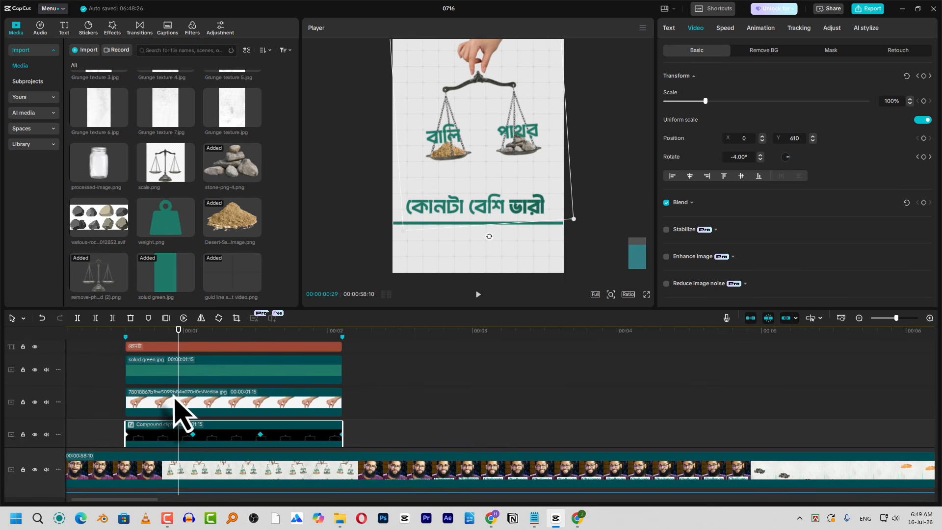
left_click(169, 376)
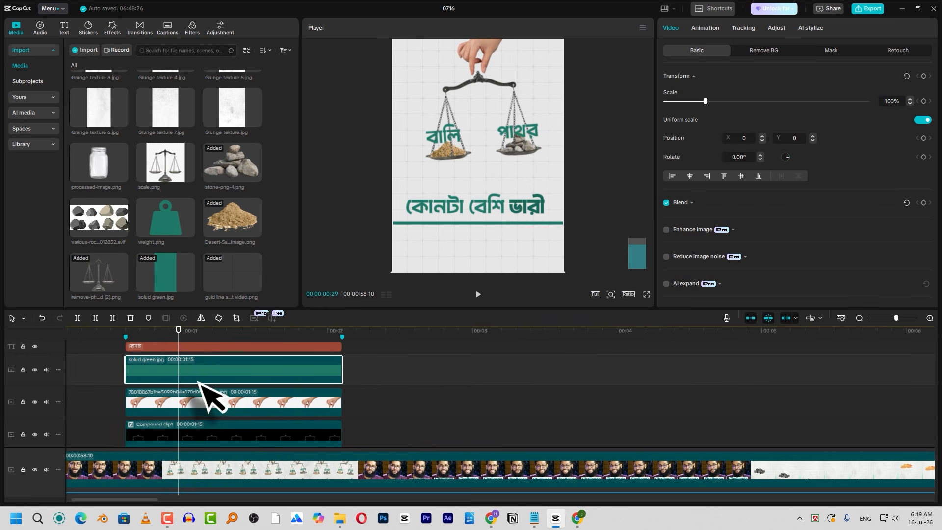
left_click(828, 51)
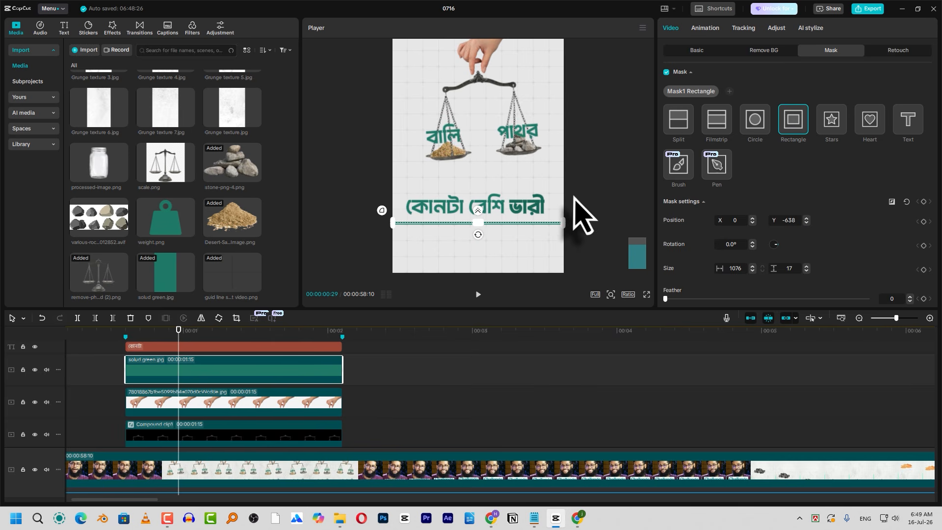
scroll(559, 206, "up", 5)
scroll(581, 213, "up", 4)
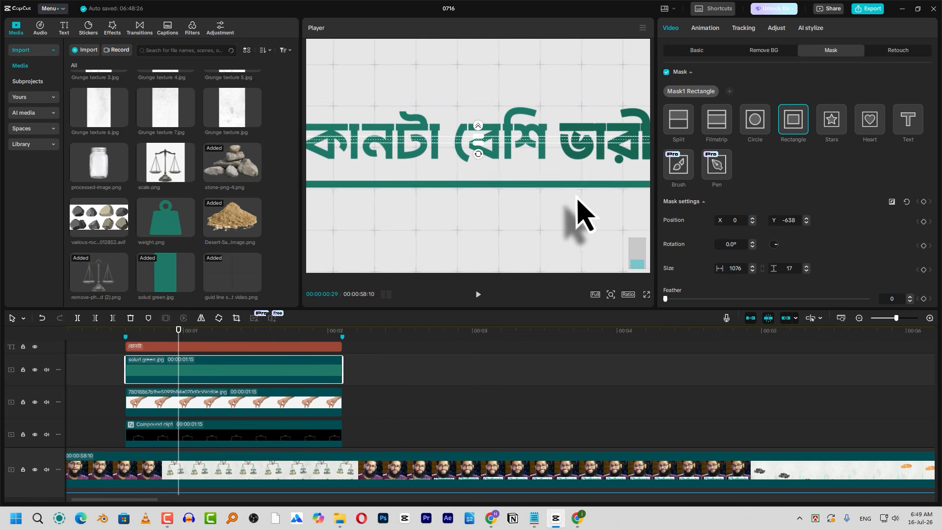
scroll(582, 216, "down", 2)
scroll(601, 216, "down", 2)
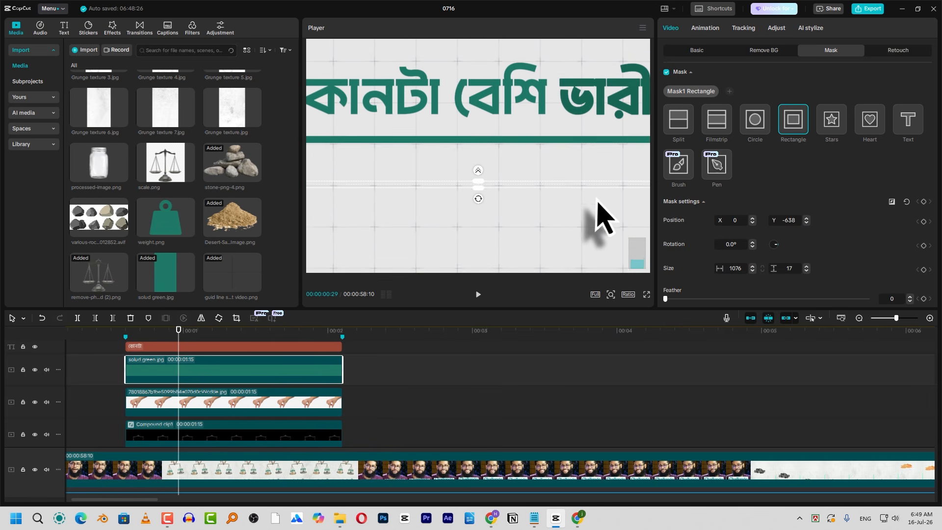
scroll(608, 223, "up", 4)
scroll(611, 226, "right", 2)
mouse_move(642, 229)
left_mouse_down()
mouse_move(435, 234)
mouse_move(650, 236)
left_mouse_up()
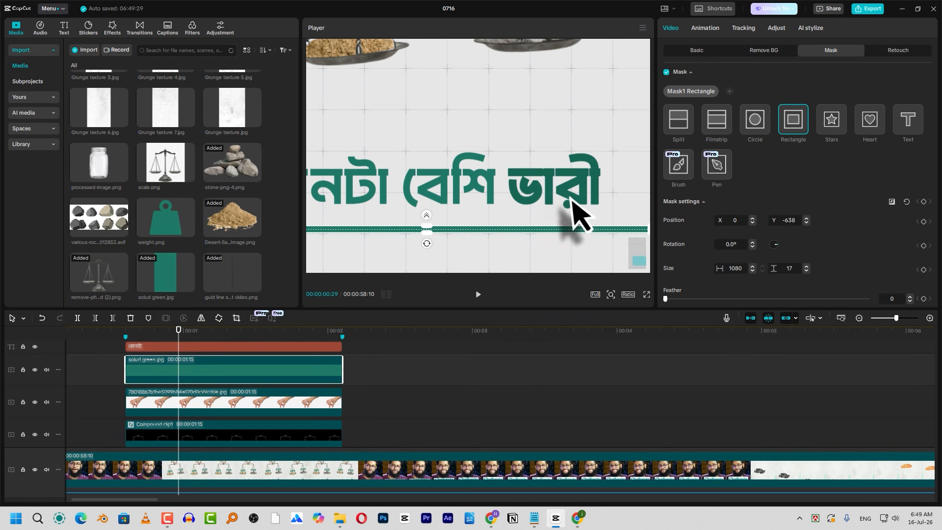
scroll(570, 201, "down", 2)
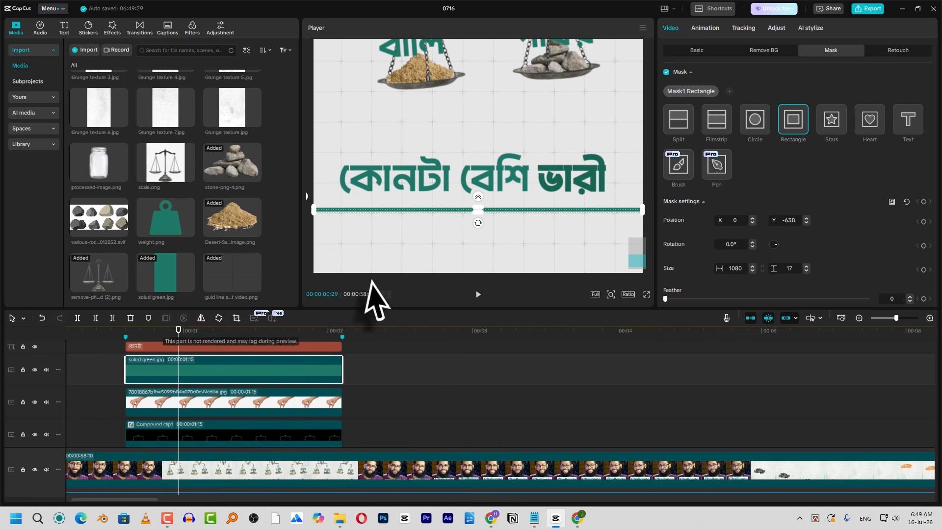
Step: Add keyframes for all mask settings of the green underline at 00:00:00:18 and 00:00:01:02
left_click_drag(147, 334, 125, 340)
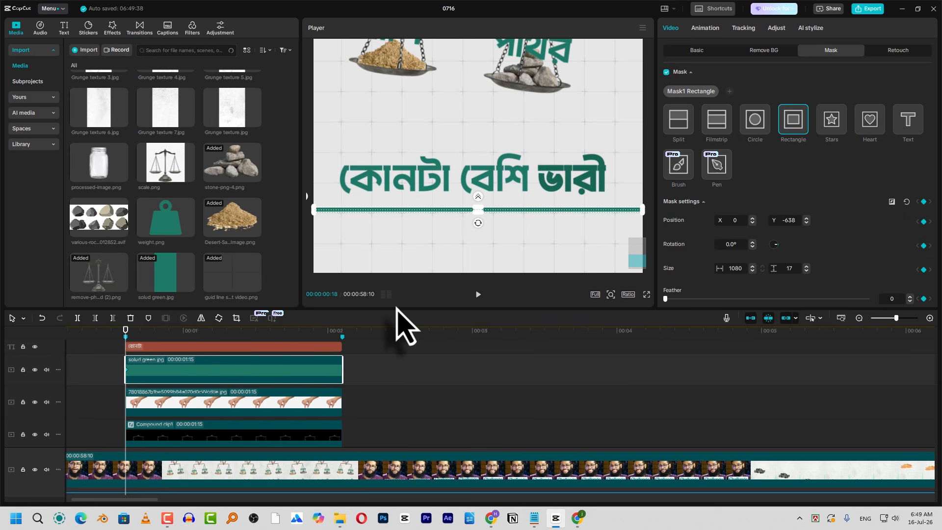
key("space")
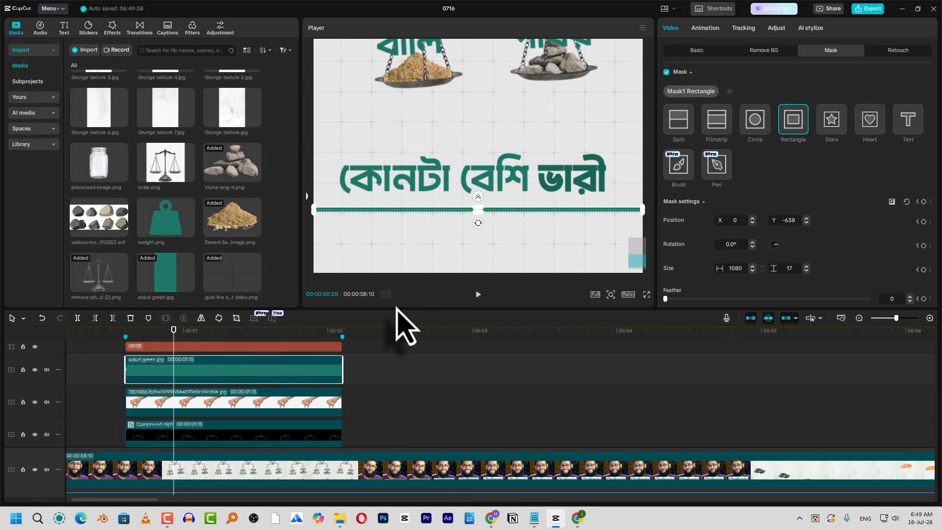
key("Left")
key("Left")
key("Left")
key("Left")
key("Left")
key("Left")
key("Left")
key("Left")
key("Left")
key("Left")
key("Right")
key("Right")
key("Right")
key("Right")
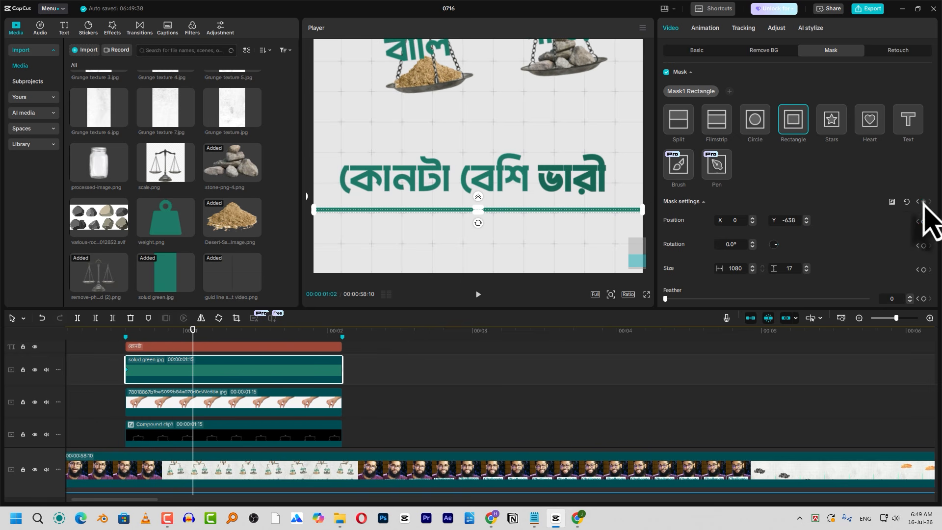
left_click(923, 201)
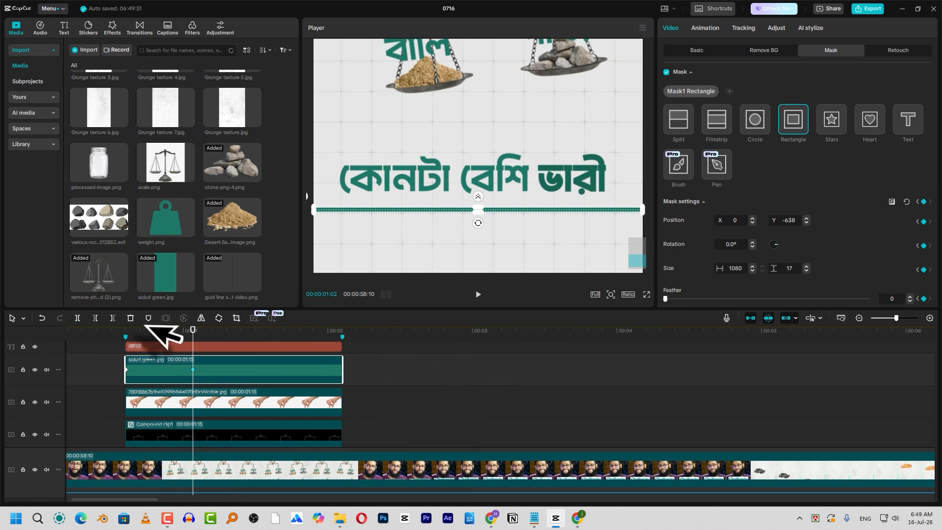
Step: Shrink the underline's mask width to 1 at the 00:00:00:18 keyframe and preview the line growing from its centre
left_click(127, 330)
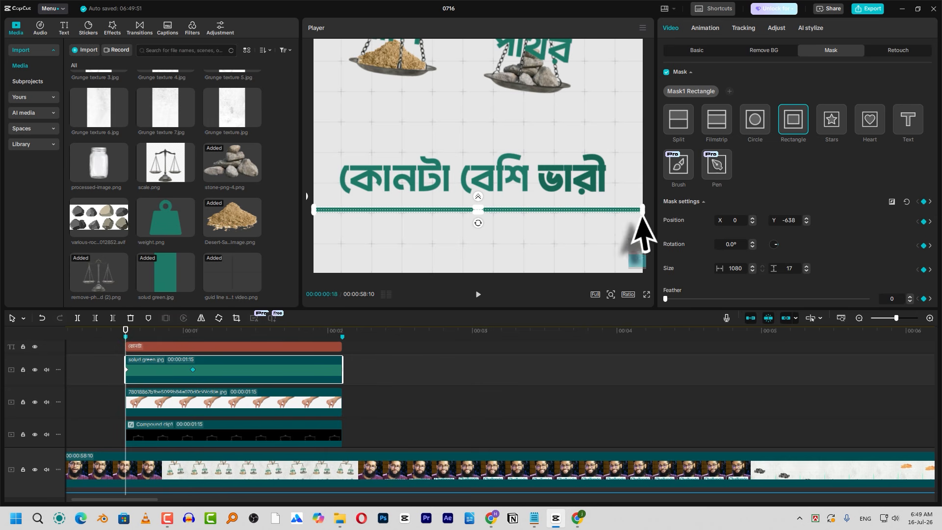
left_click_drag(643, 209, 486, 216)
key("space")
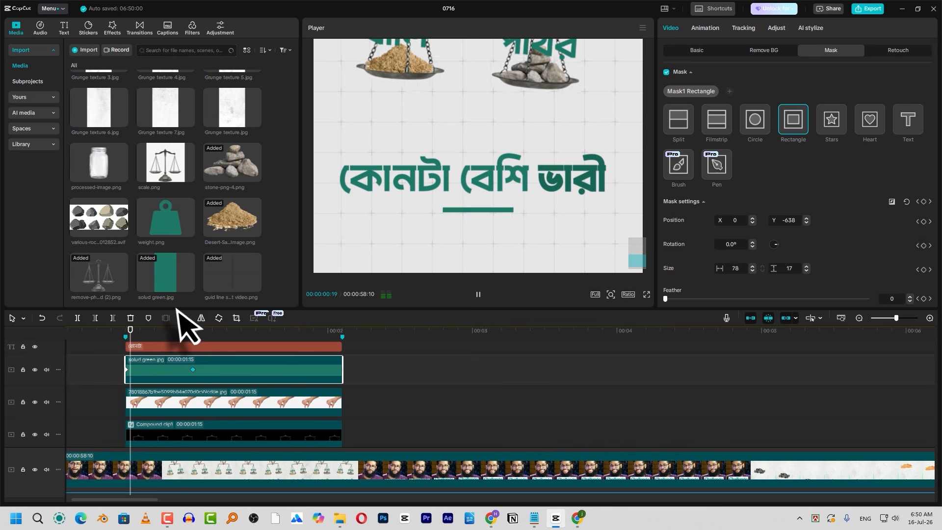
key("space")
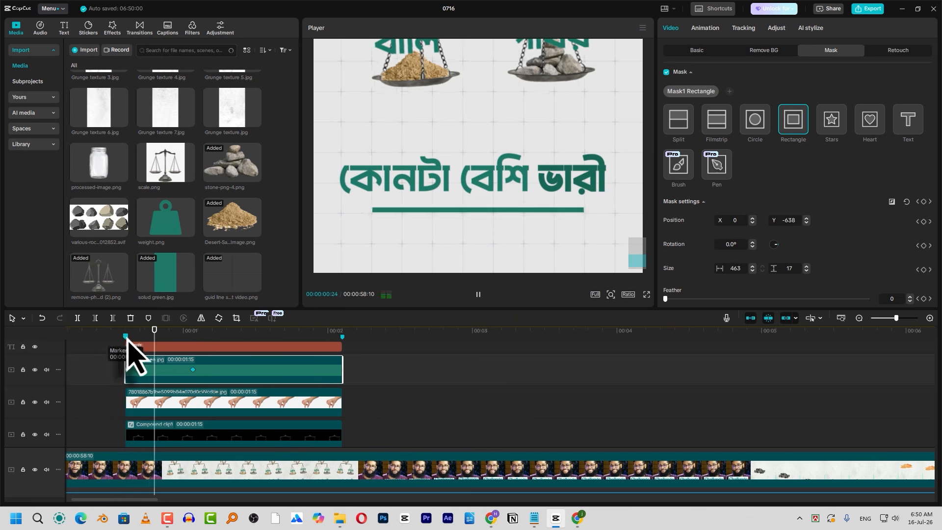
left_click(212, 338)
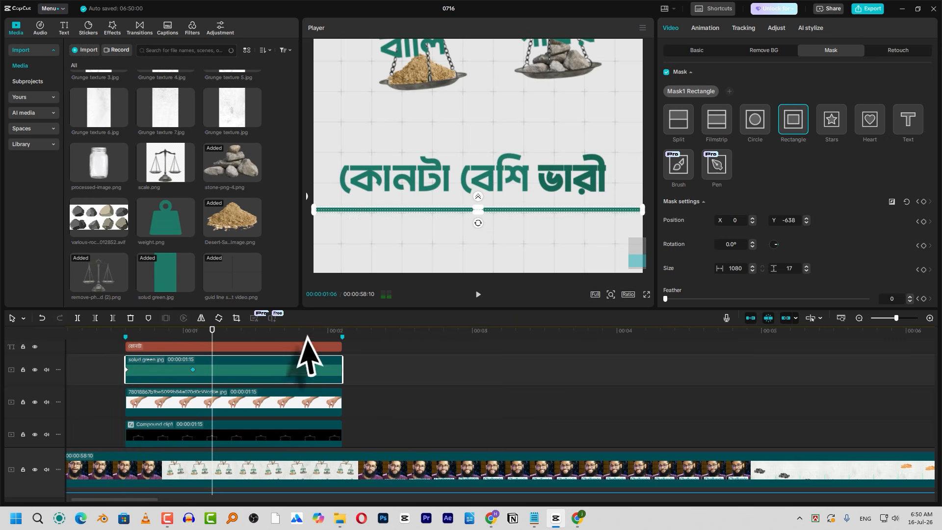
Step: Apply the Cubic Out preset curve to the underline's mask keyframe at 00:00:01:02
right_click(192, 369)
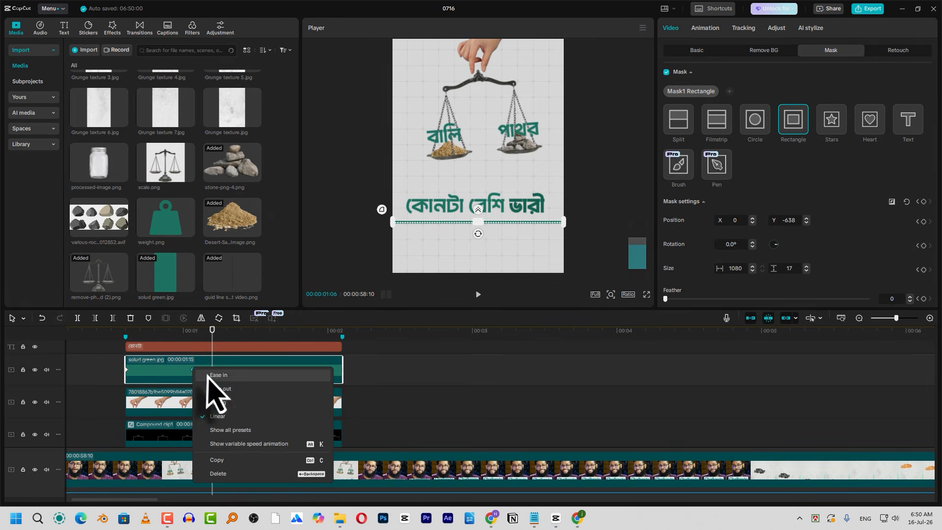
left_click(240, 431)
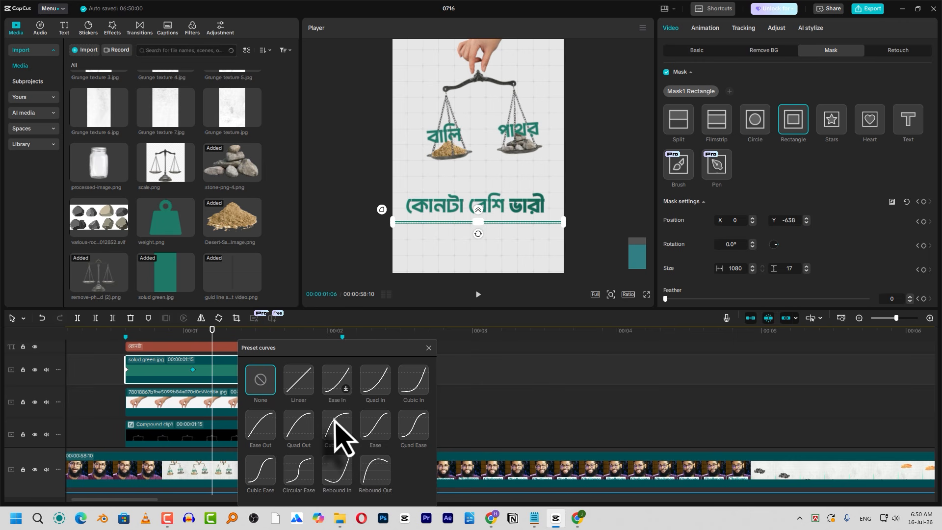
left_click(337, 425)
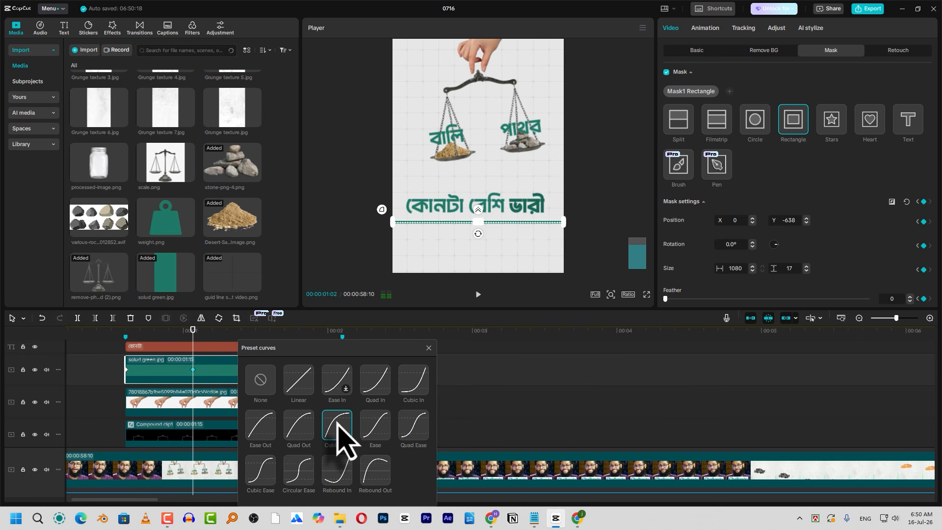
left_click(429, 347)
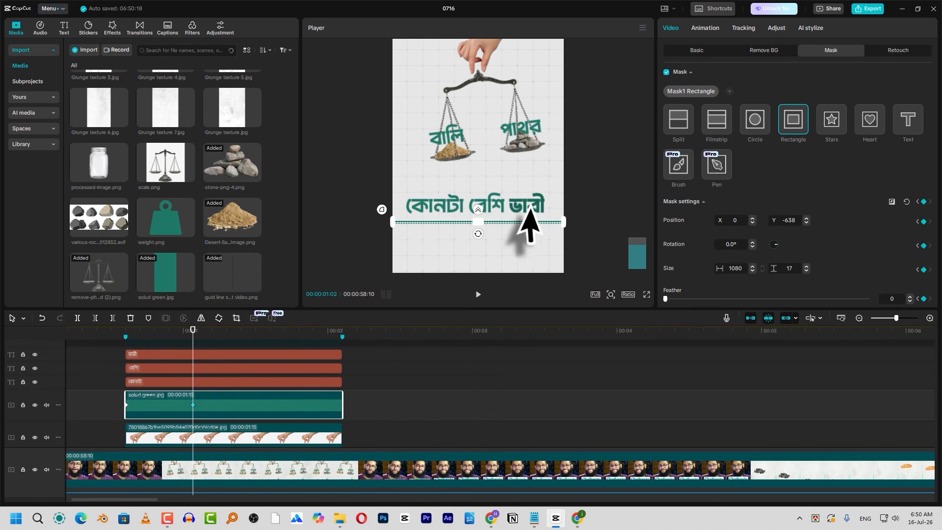
Step: Scrub through the underline's growth from the first marker and return the playhead to 00:00:00:18
left_click(126, 332)
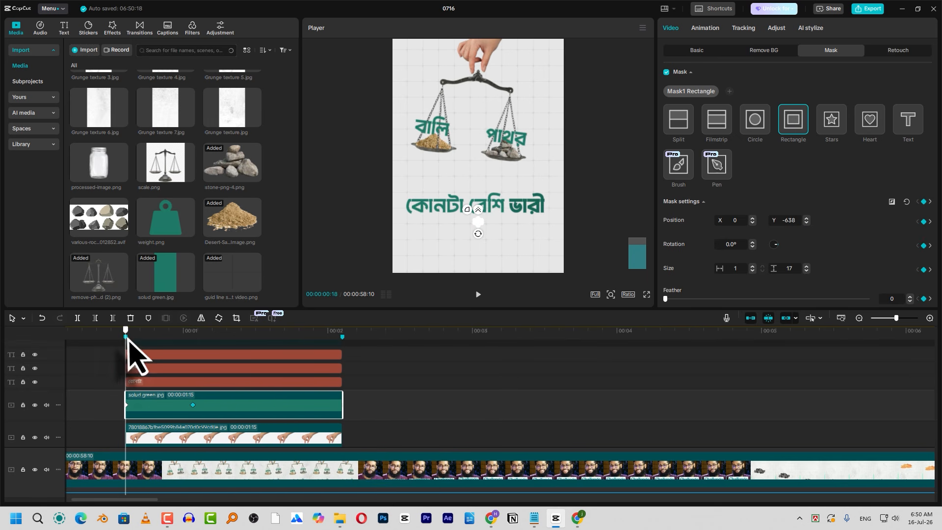
left_click_drag(127, 338, 154, 339)
scroll(157, 341, "up", 3)
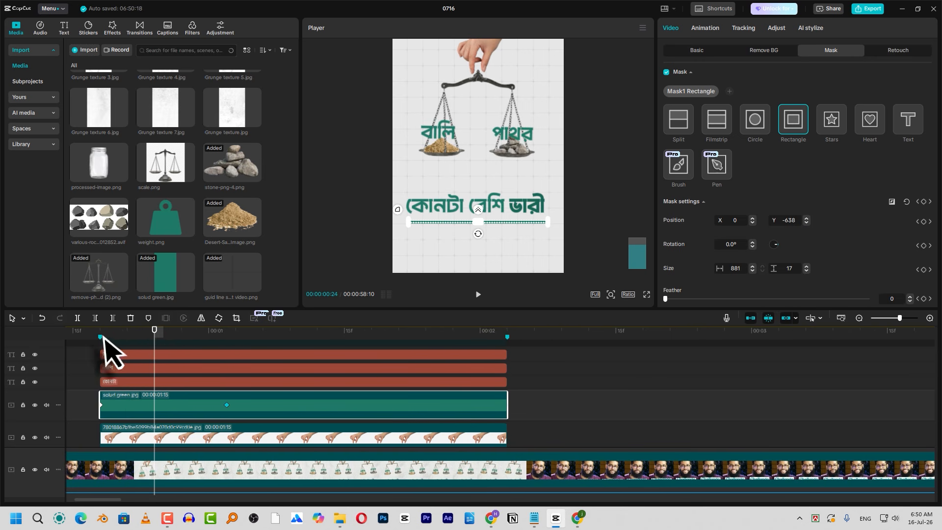
left_click_drag(102, 337, 74, 339)
left_click(253, 336)
scroll(310, 346, "up", 1)
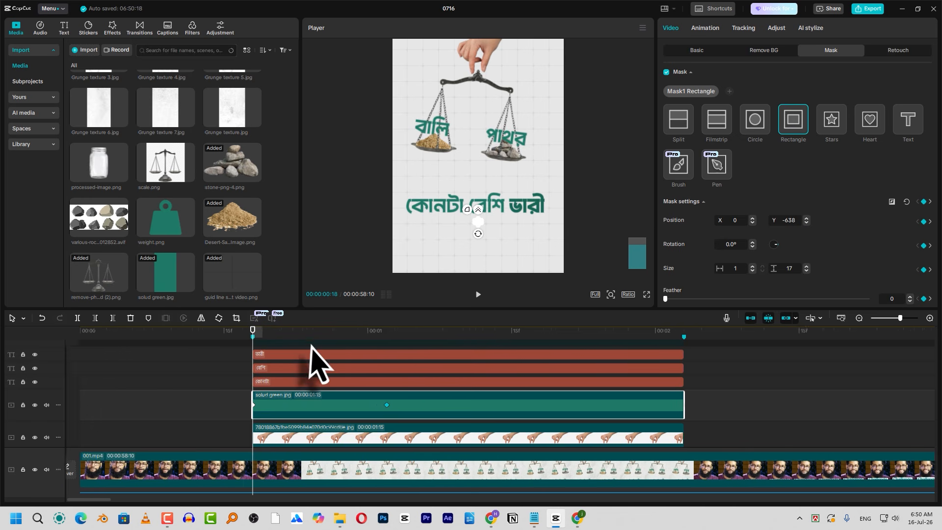
scroll(311, 349, "up", 1)
Step: Check which text clip holds each caption word, and shift the বেশি clip to start at 00:00:00:22
left_click(274, 382)
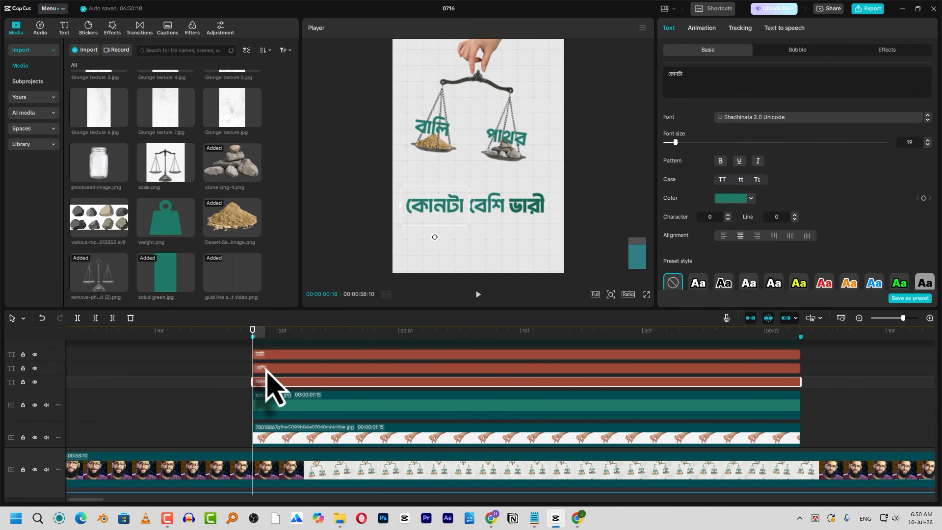
left_click(276, 369)
left_click(275, 357)
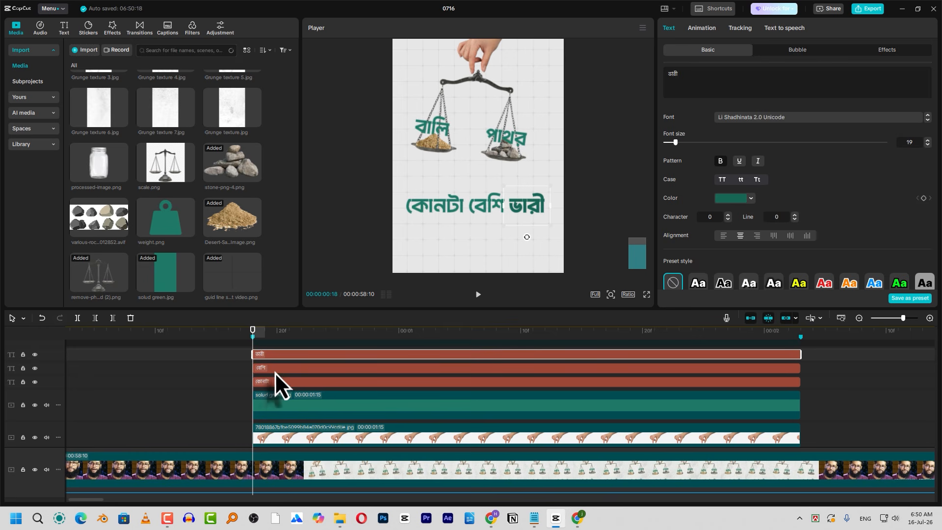
left_click(276, 369)
left_click(273, 382)
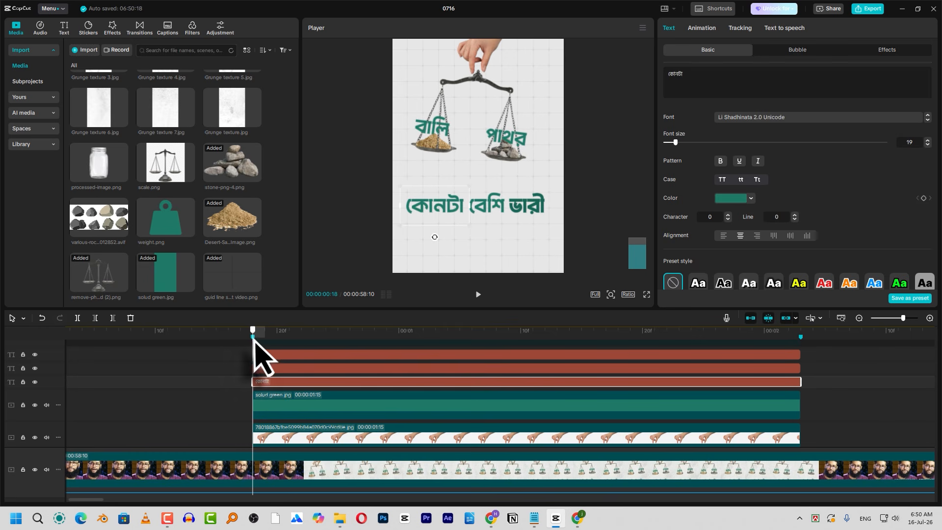
key("Right")
key("Right")
key("Right")
key("Right")
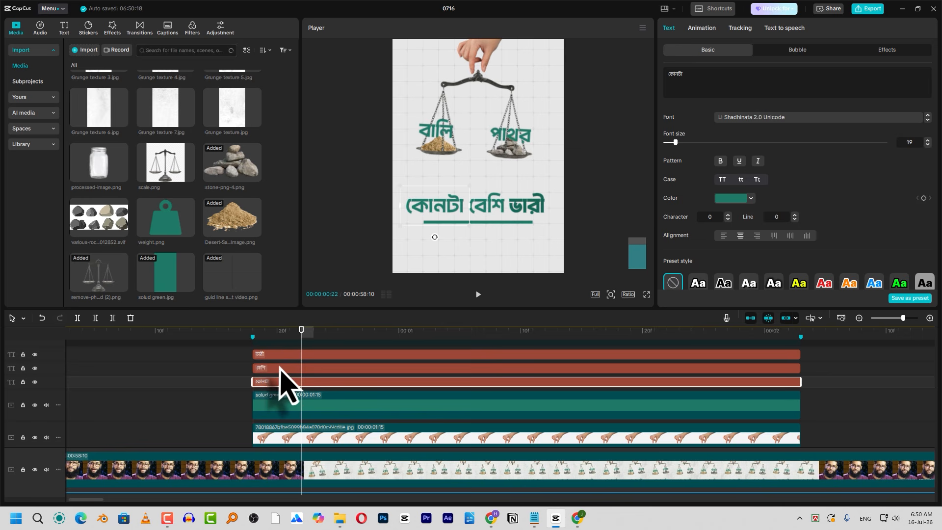
left_click_drag(284, 368, 330, 368)
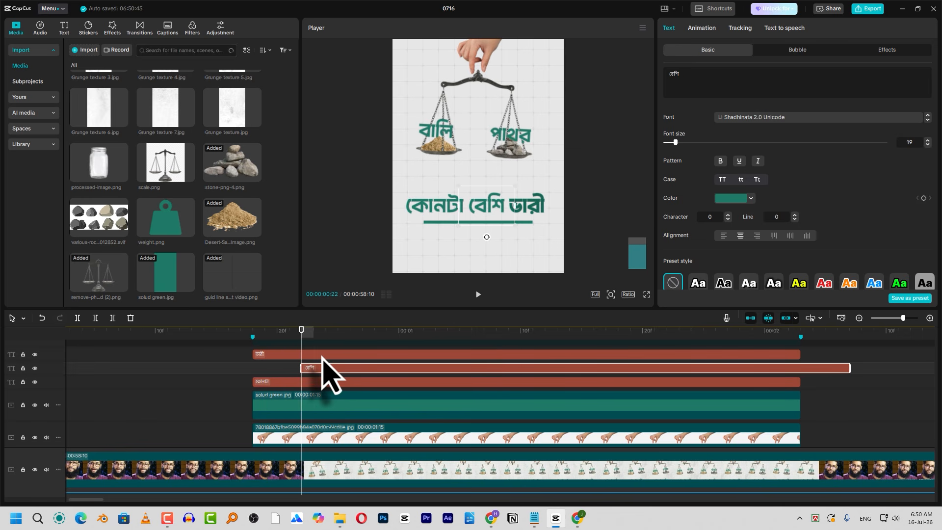
Step: Shift the ভারী text clip to start at 00:00:00:26
key("Right")
key("Right")
key("Right")
key("Right")
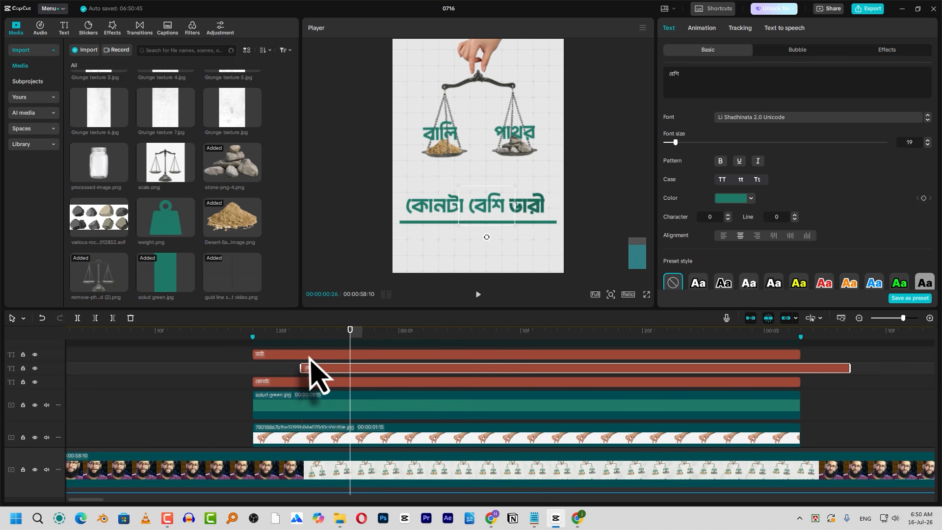
left_click_drag(309, 355, 406, 355)
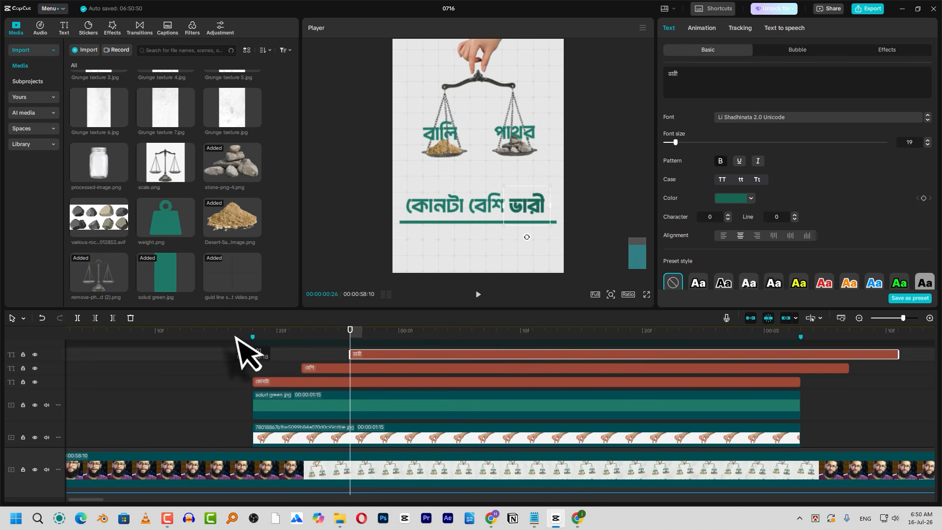
Step: Play back and scrub through the staggered appearance of the three caption words
left_click(227, 330)
key("space")
key("space")
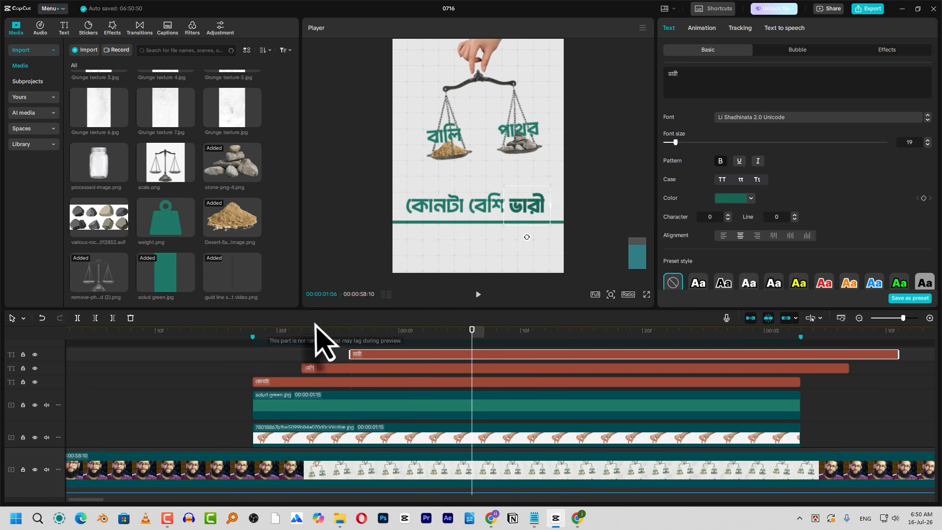
left_click_drag(256, 336, 375, 346)
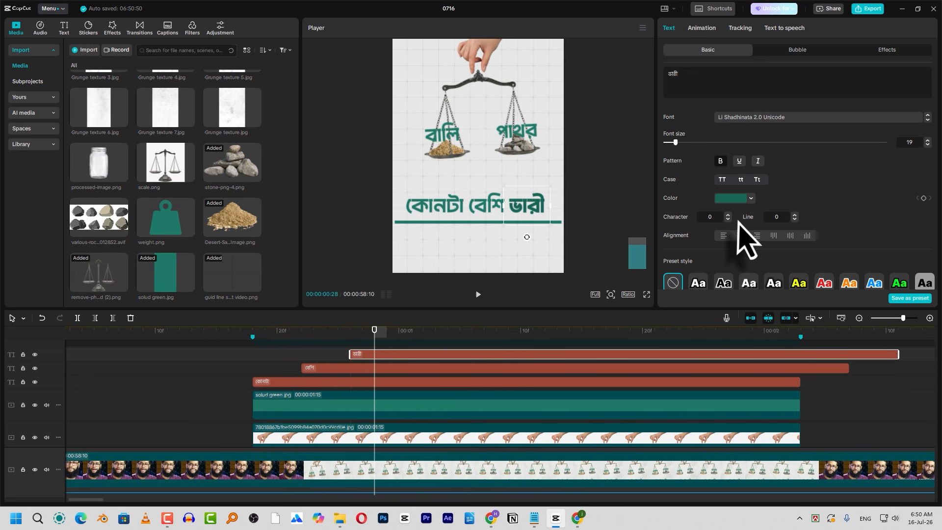
Step: Apply the favourited Show...Down entrance animation to the ভারী text clip
scroll(741, 230, "down", 9)
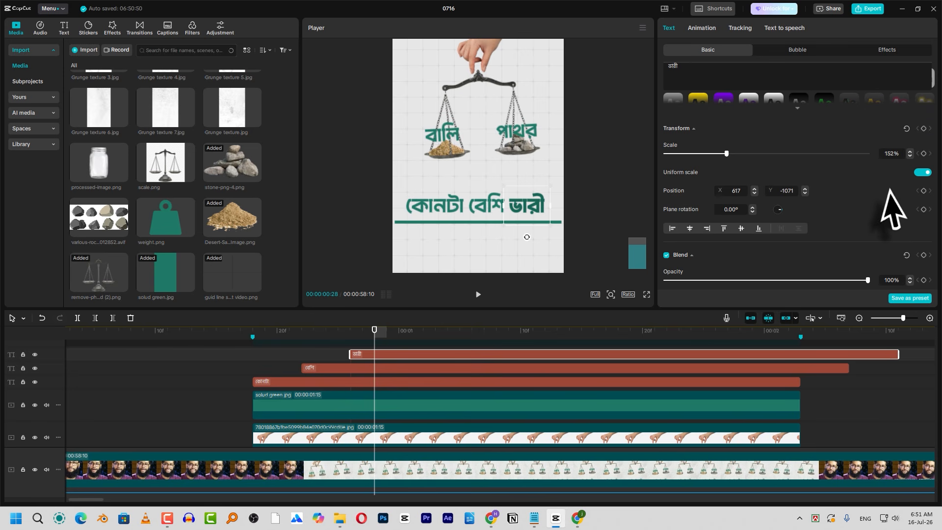
left_click(702, 28)
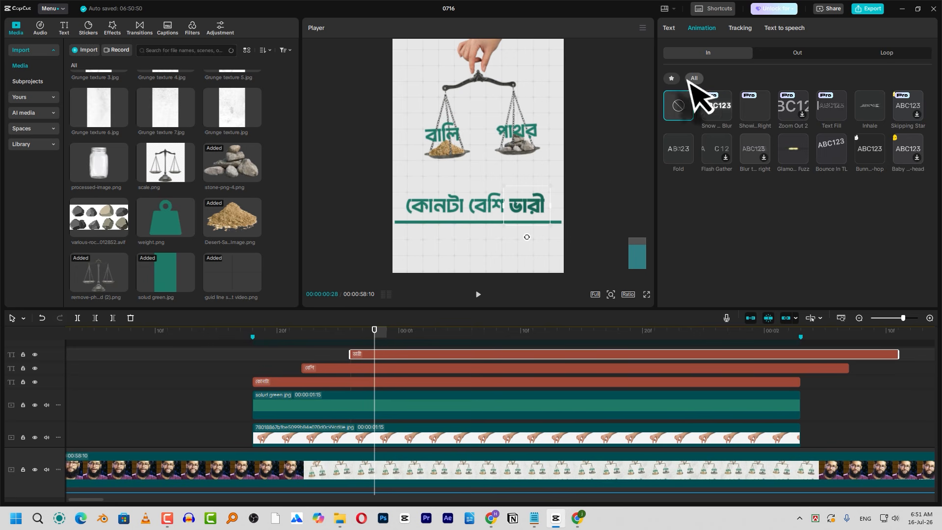
left_click(671, 78)
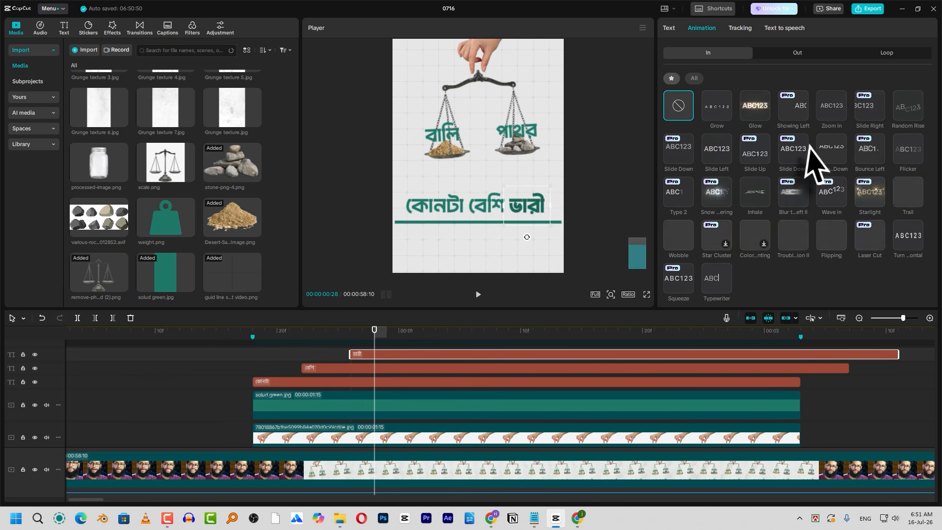
left_click(836, 146)
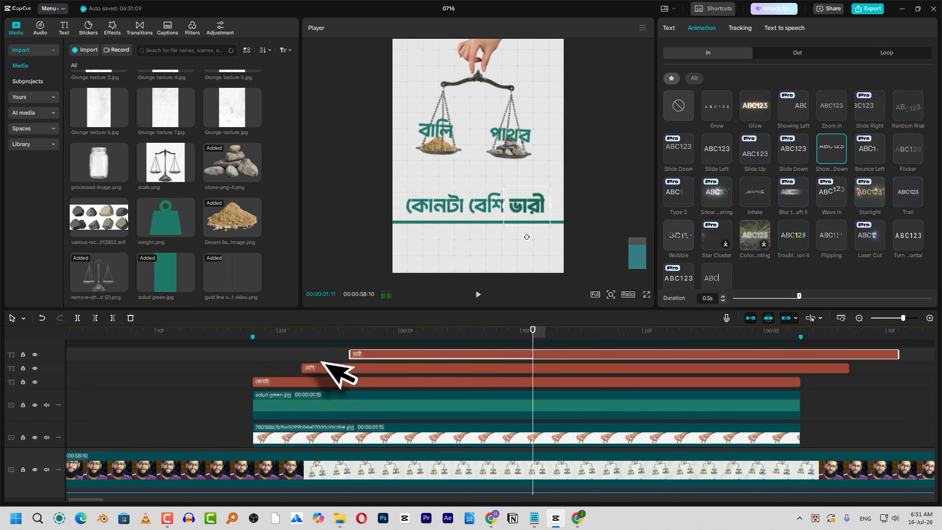
Step: Apply the same Show...Down entrance animation to all three caption text clips together
left_click_drag(337, 350, 374, 385)
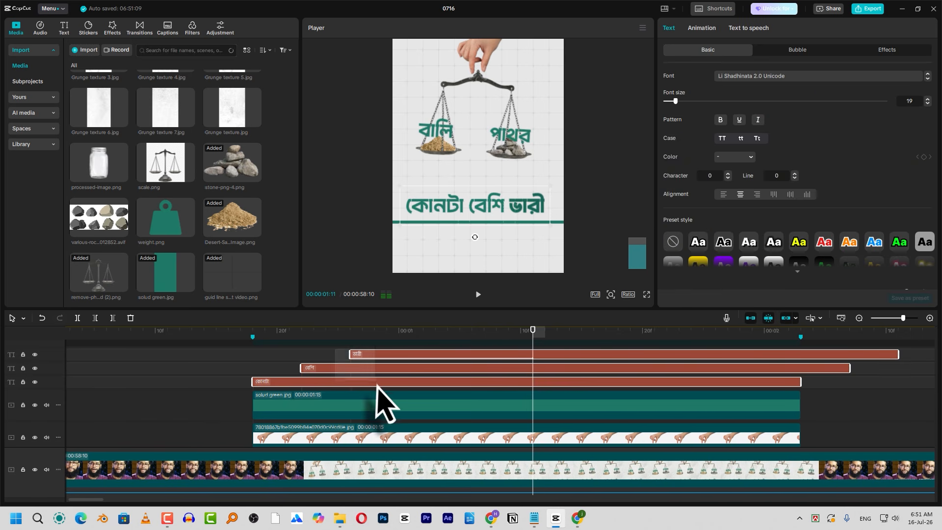
left_click(702, 28)
left_click(834, 143)
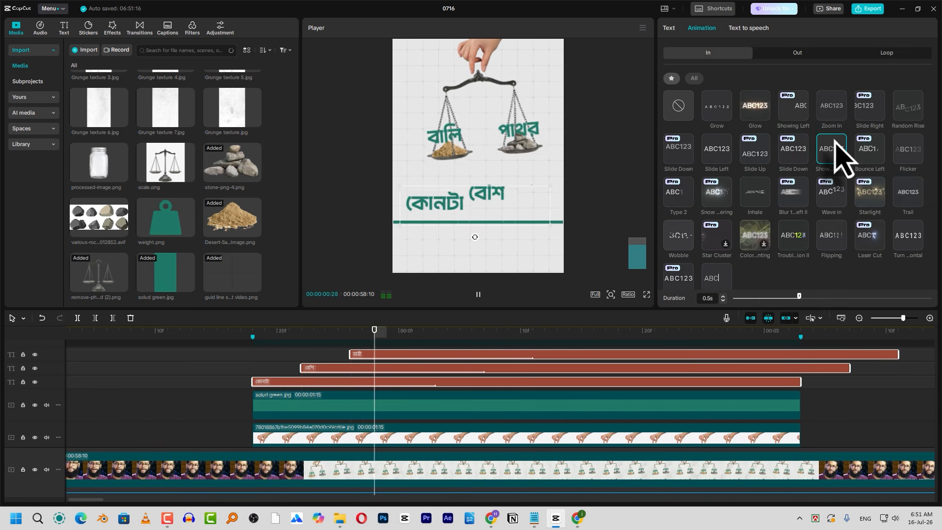
Step: Play back the caption words' entrance animation from just before the first marker
left_click(228, 333)
key("space")
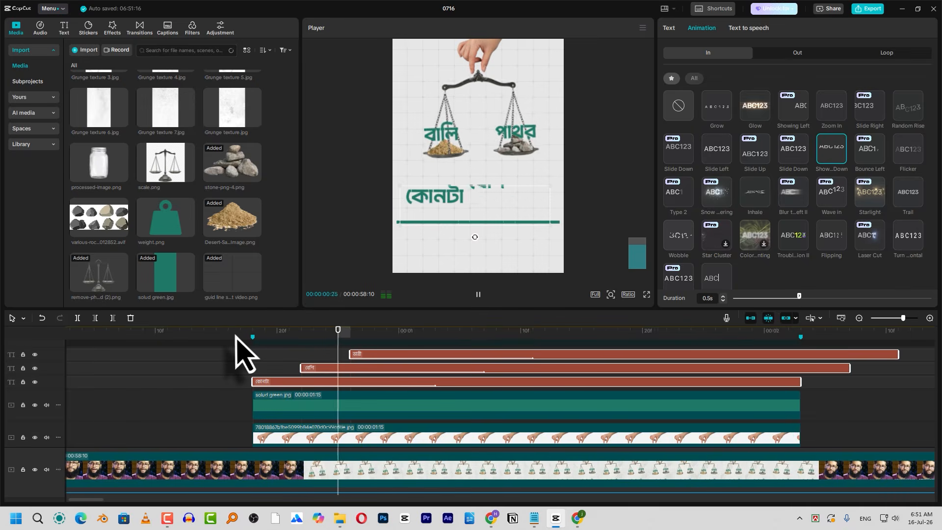
left_click(240, 349)
key("space")
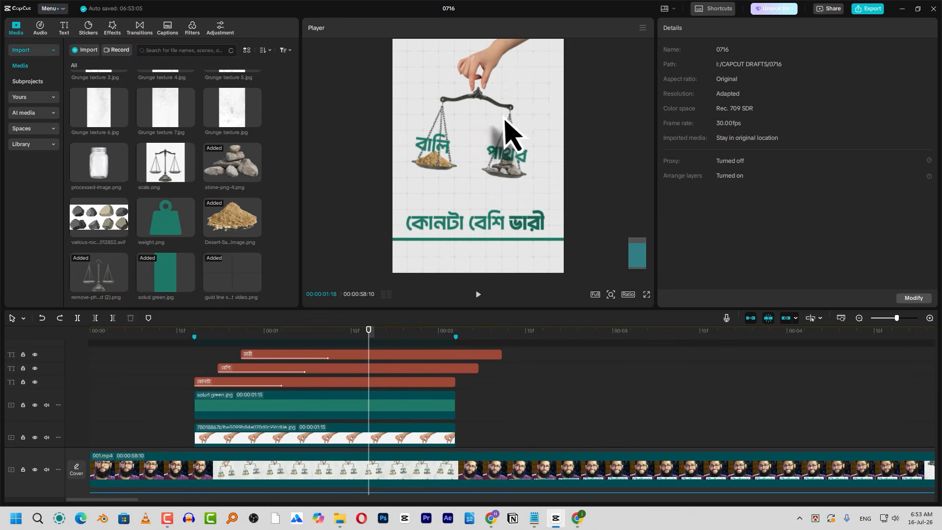
Step: Preview several of the imported grunge texture images to compare their patterns
scroll(503, 117, "down", 3)
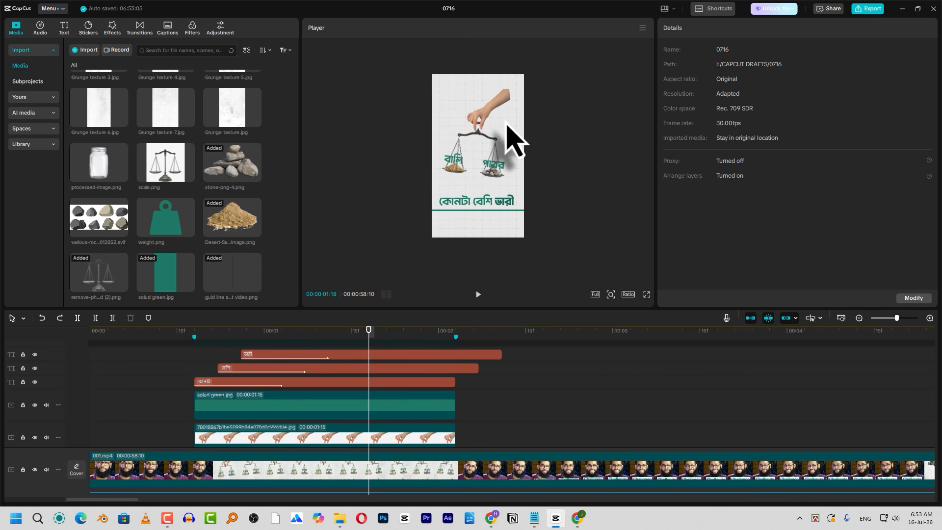
scroll(494, 128, "up", 2)
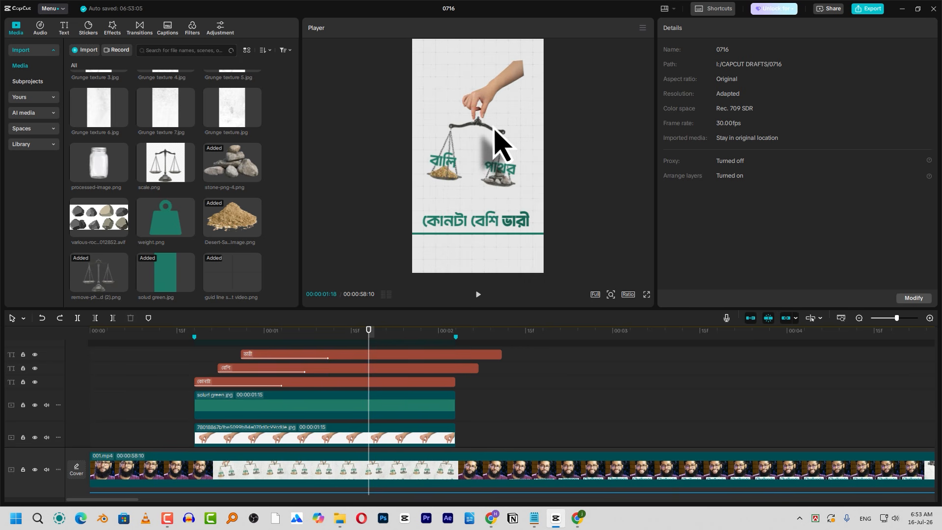
left_click(169, 115)
left_click(104, 117)
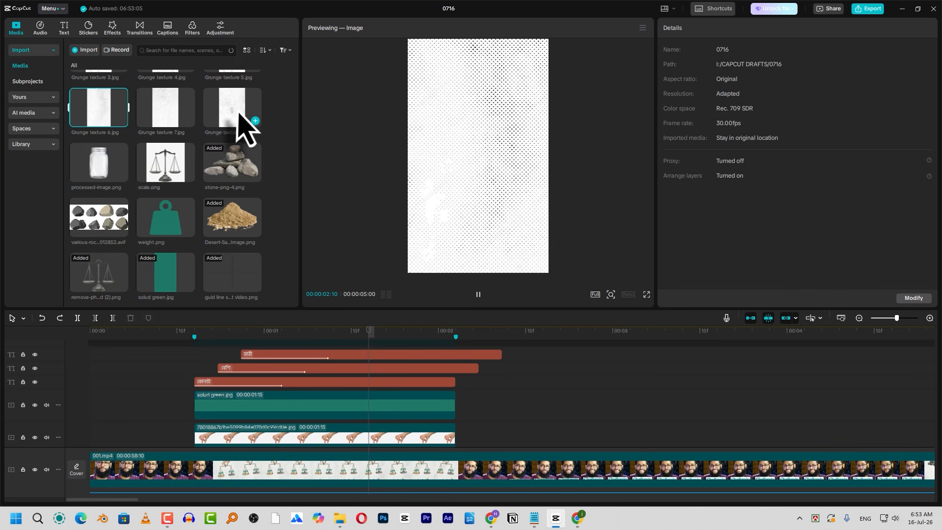
scroll(241, 127, "up", 2)
left_click(228, 201)
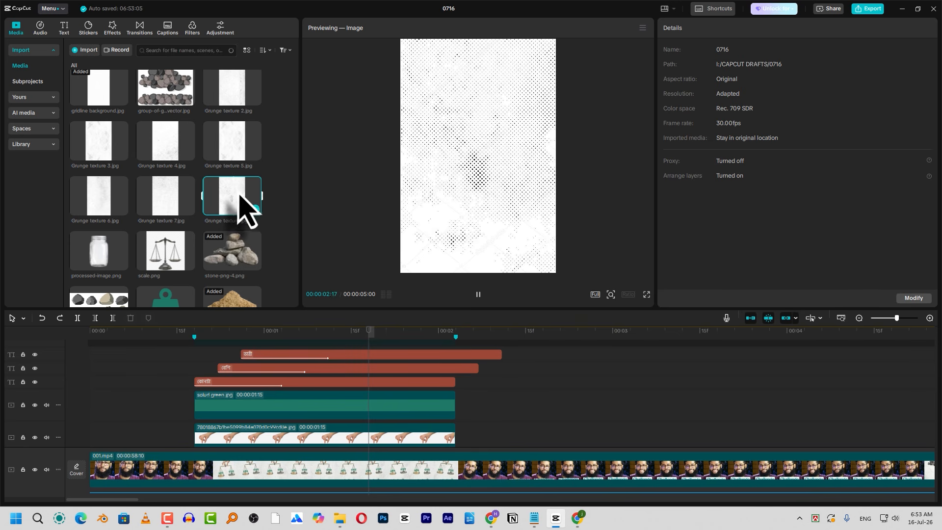
left_click(250, 164)
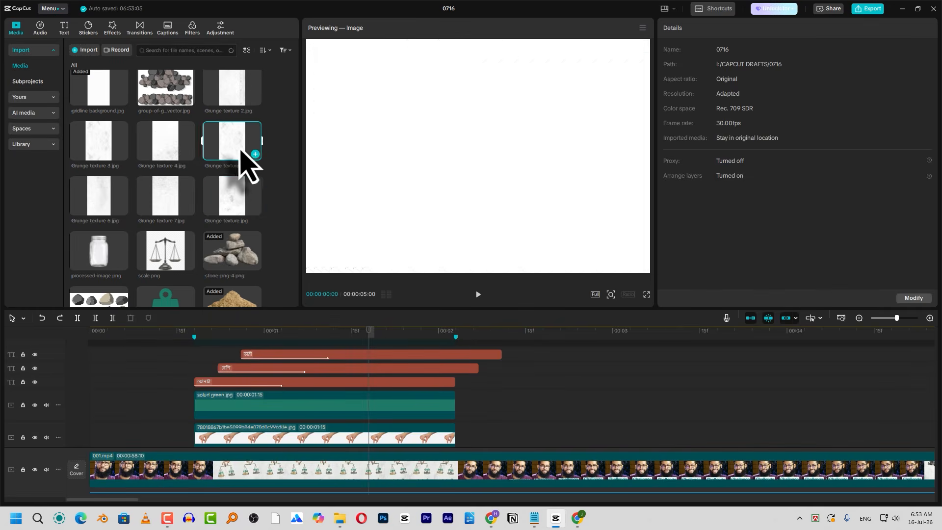
left_click(97, 147)
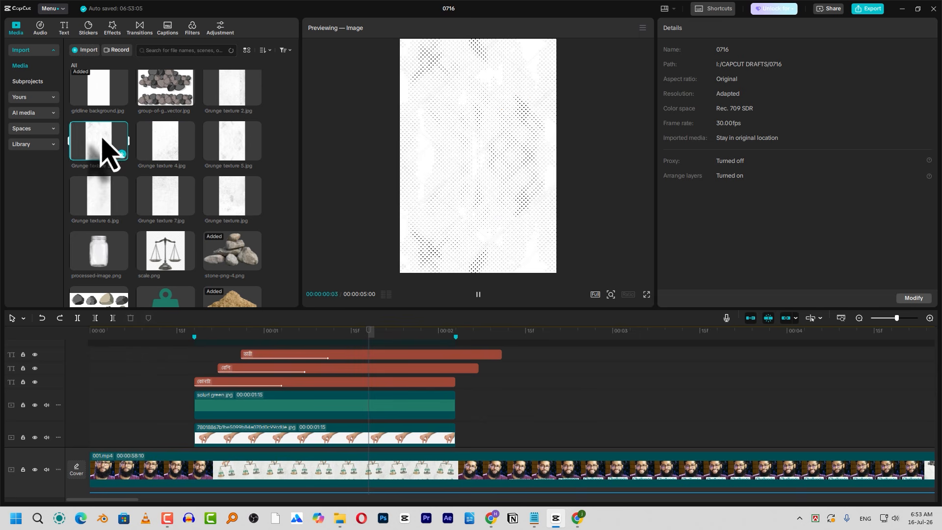
Step: Move the playhead to the first marker at 00:00:00:18 and unhide the guide line image track above the caption clips
left_click(195, 339)
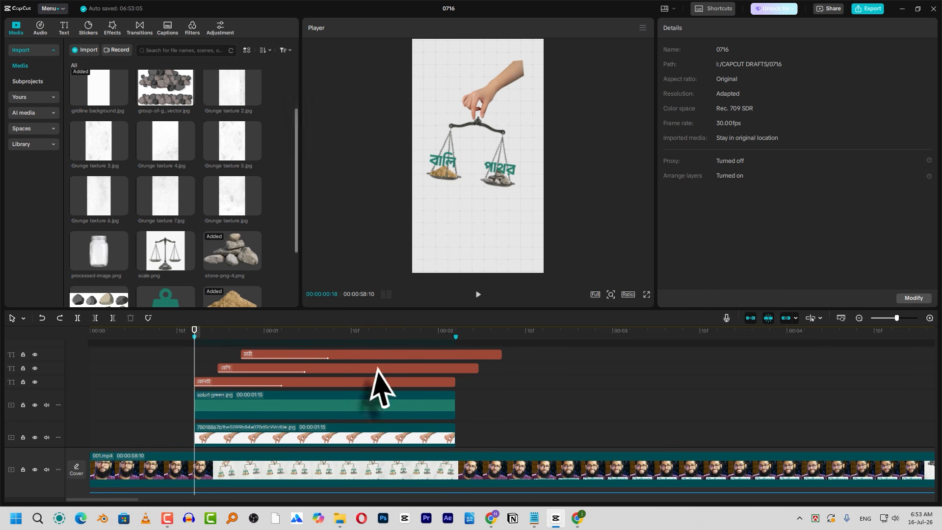
left_click_drag(235, 248, 268, 373)
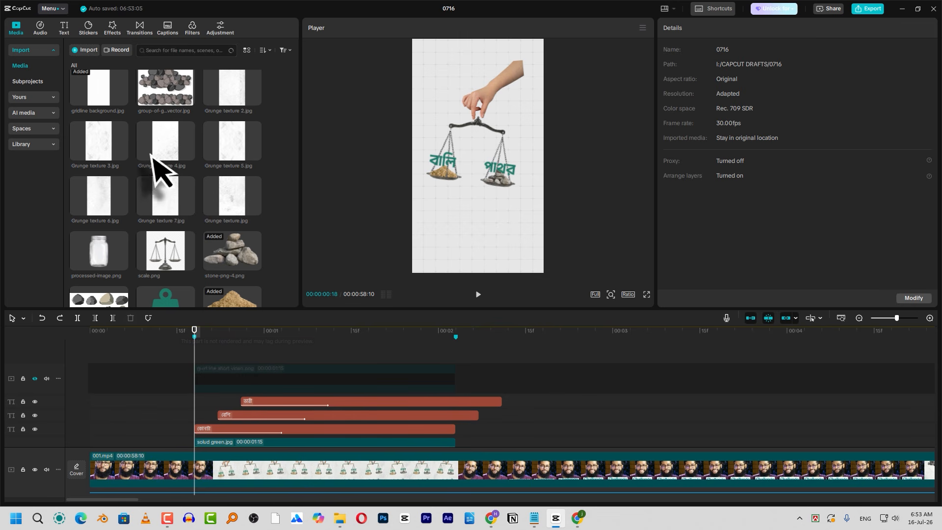
left_click(204, 385)
left_click(35, 378)
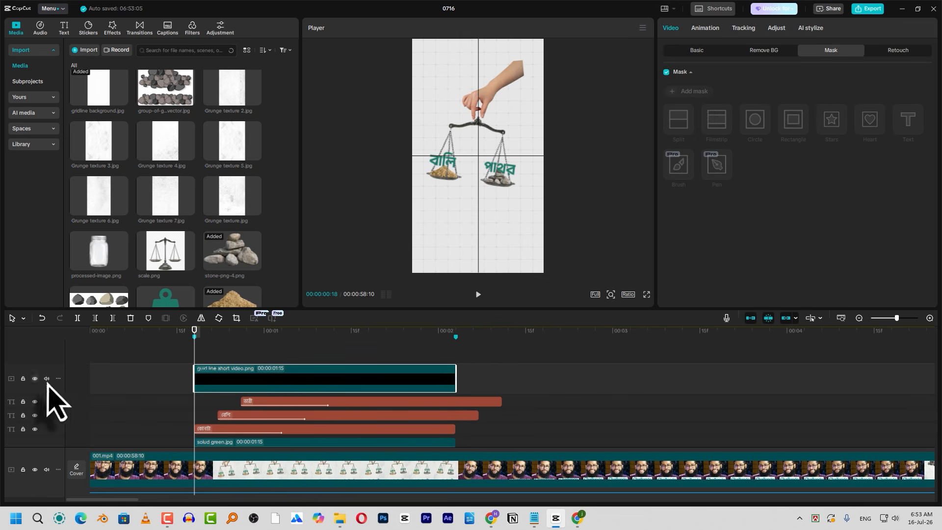
Step: Delete the grid line overlay clip and trim the two overhanging text clips to end at 00:00:02:03
key("Delete")
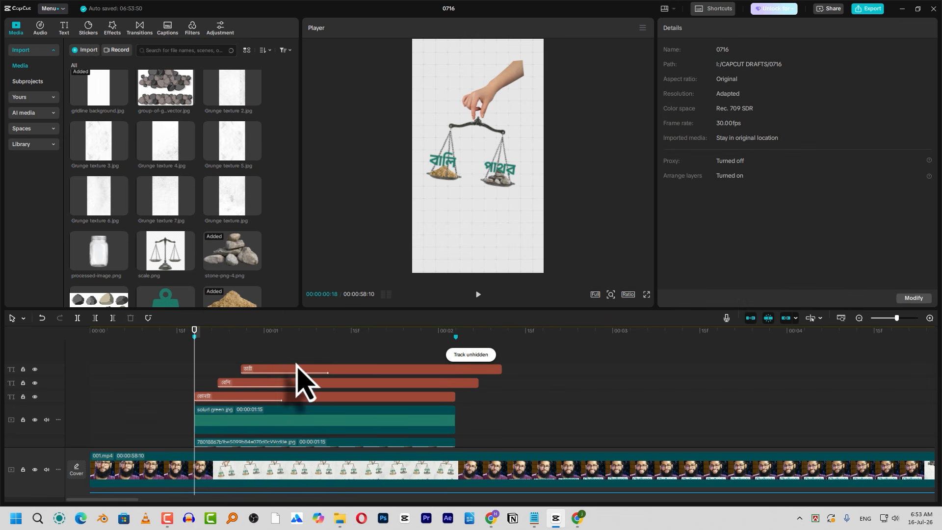
left_click(455, 338)
left_click_drag(472, 358, 473, 400)
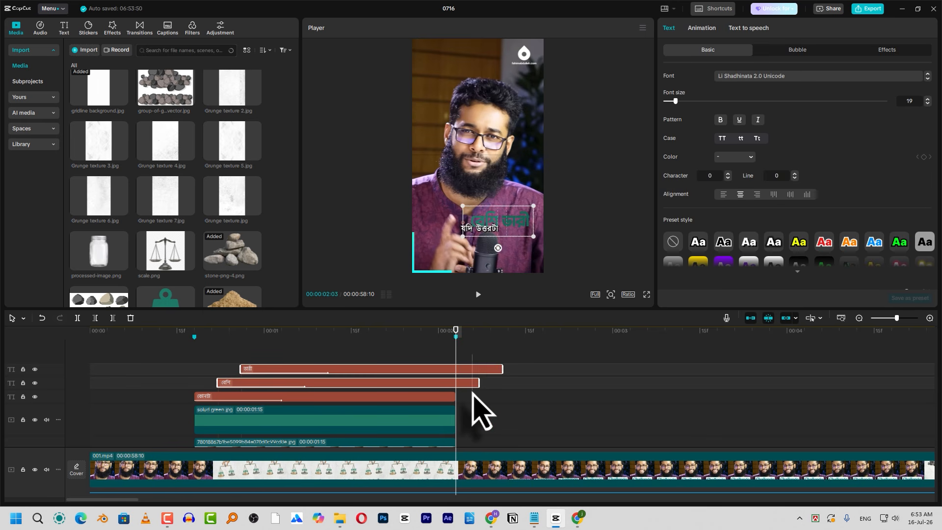
key("Delete")
scroll(387, 381, "down", 5)
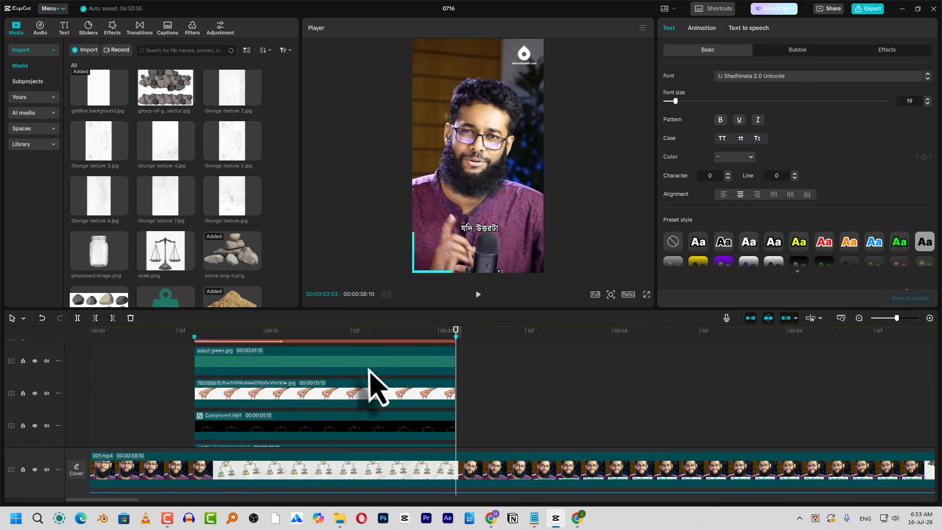
scroll(322, 395, "up", 3)
Step: Add Grunge texture 2.jpg on a new top track starting at 00:00:00:18 and scale it to 118% to fill the frame
left_click_drag(202, 336, 194, 328)
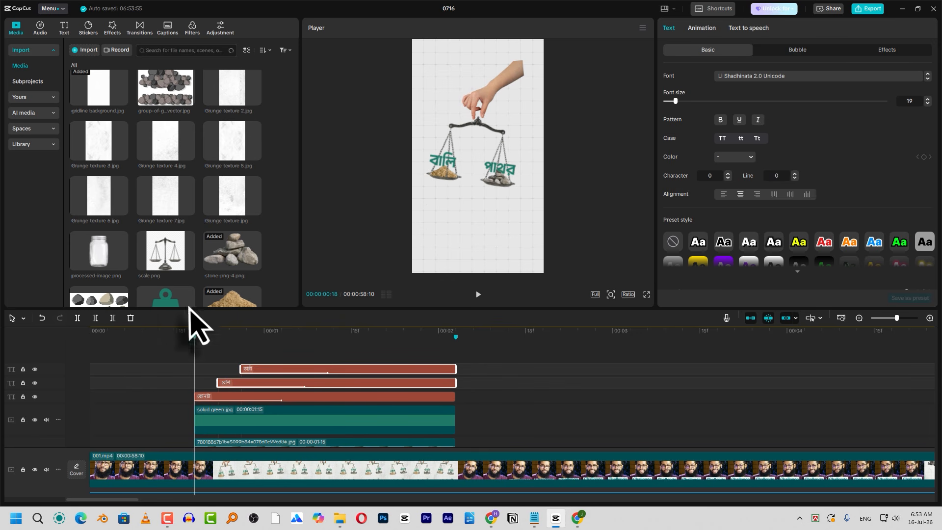
left_click(240, 101)
left_click_drag(237, 94, 196, 354)
left_click(263, 347)
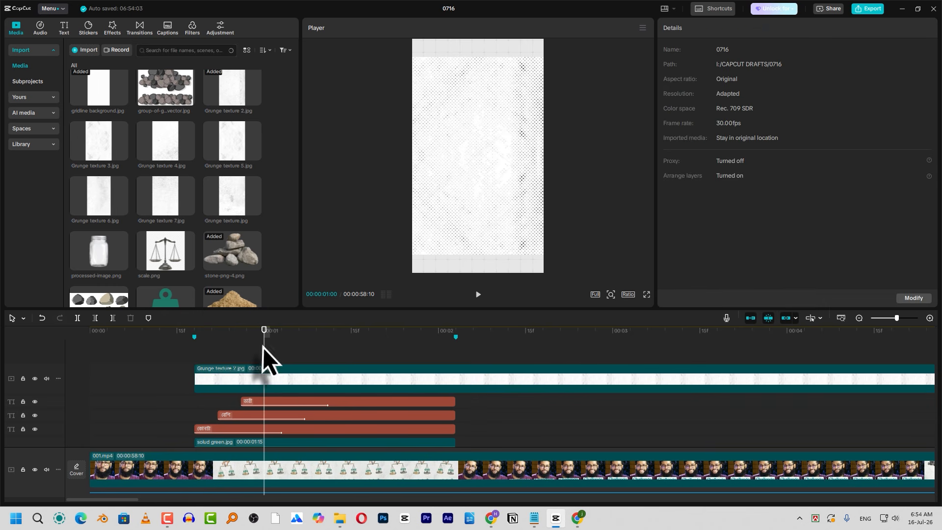
left_click(410, 375)
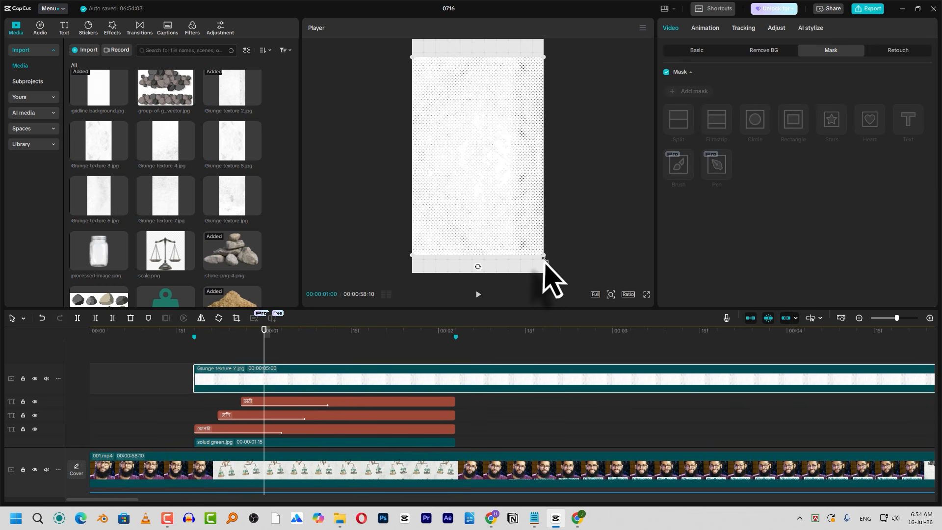
left_click_drag(550, 278, 552, 291)
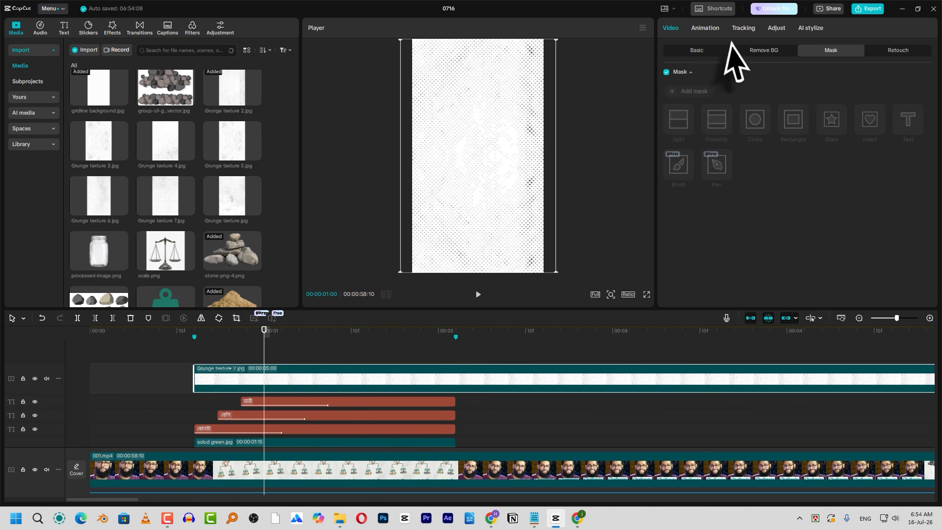
Step: Set the grunge texture's blend mode to Multiply and its opacity to 51%
left_click(695, 47)
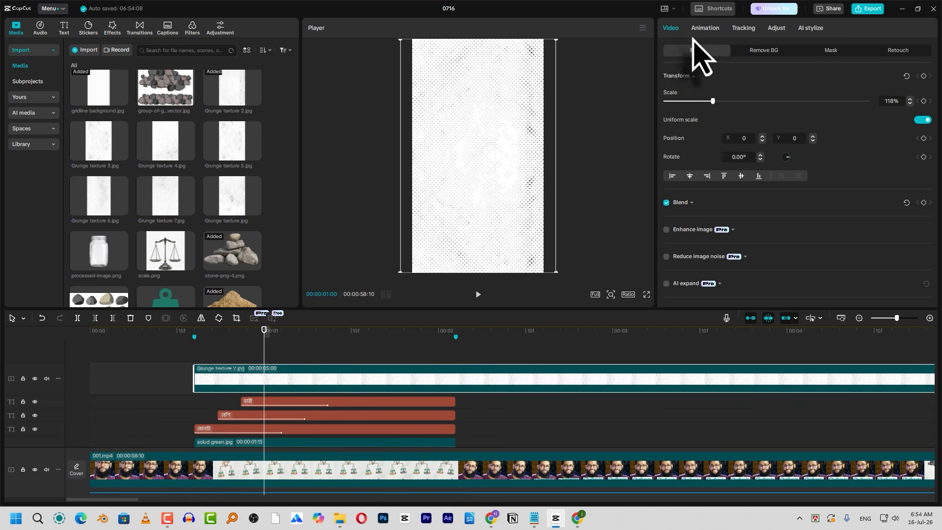
left_click(691, 203)
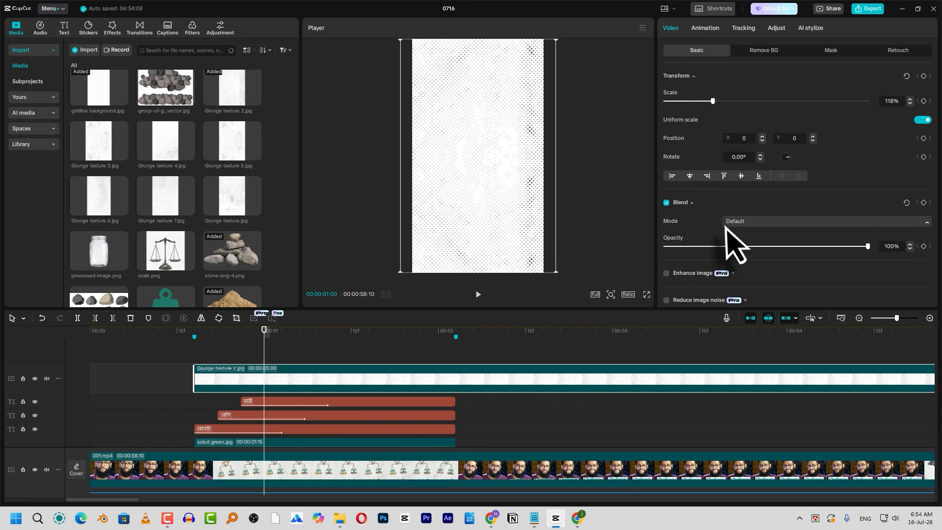
left_click(729, 220)
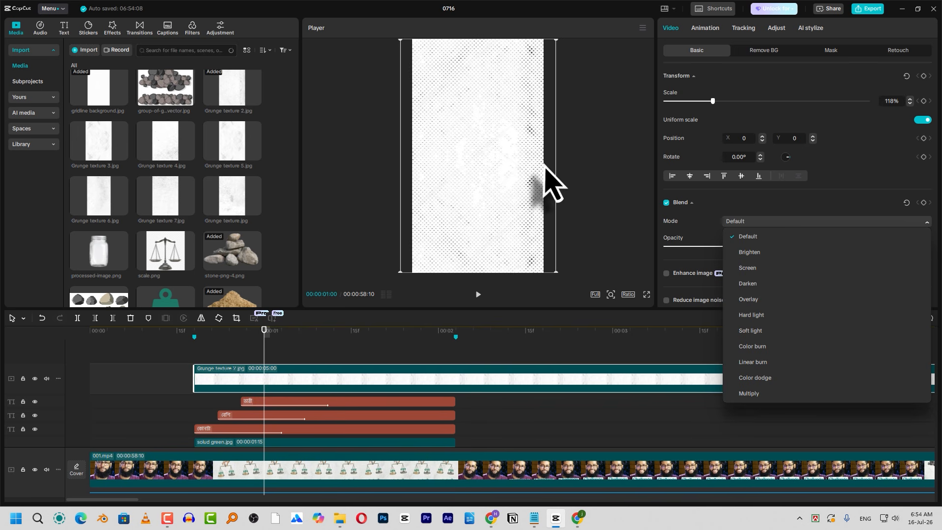
left_click(749, 393)
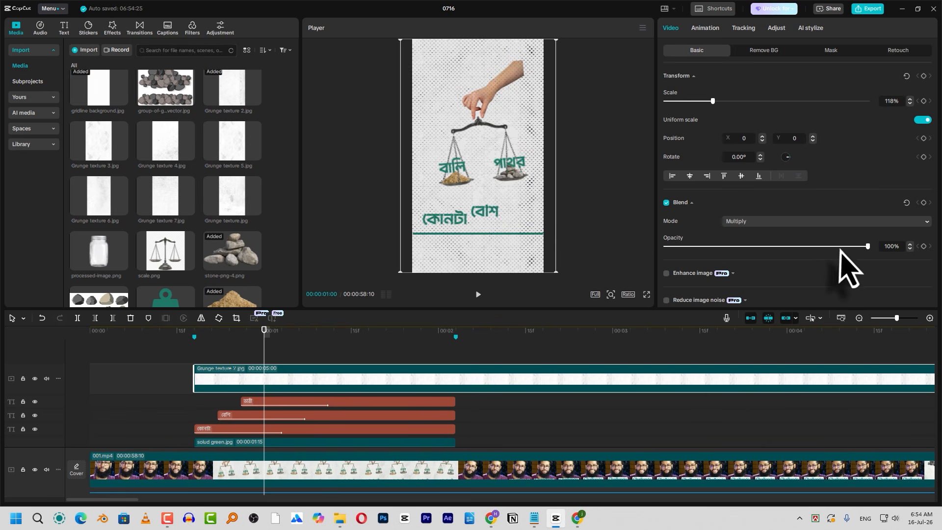
left_click_drag(867, 246, 773, 253)
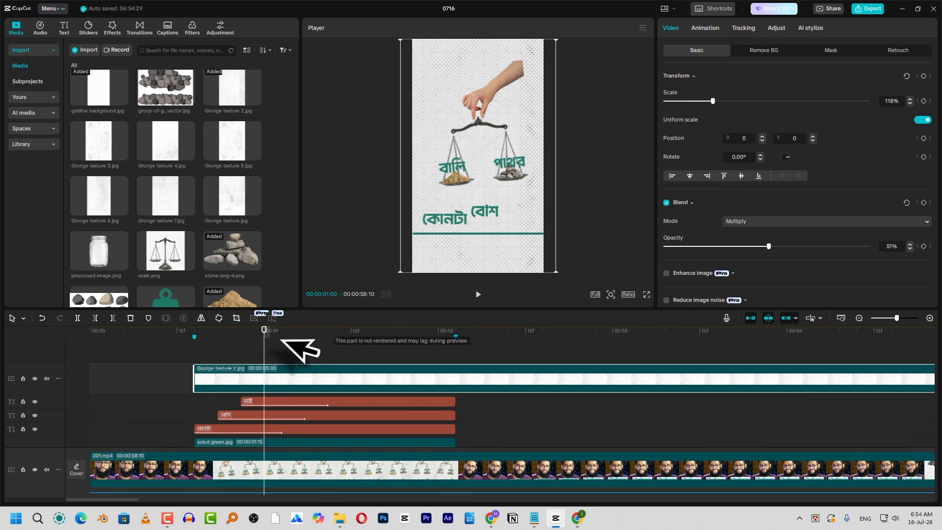
Step: Examine the textured scale animation frame by frame from 00:00:00:18
key("space")
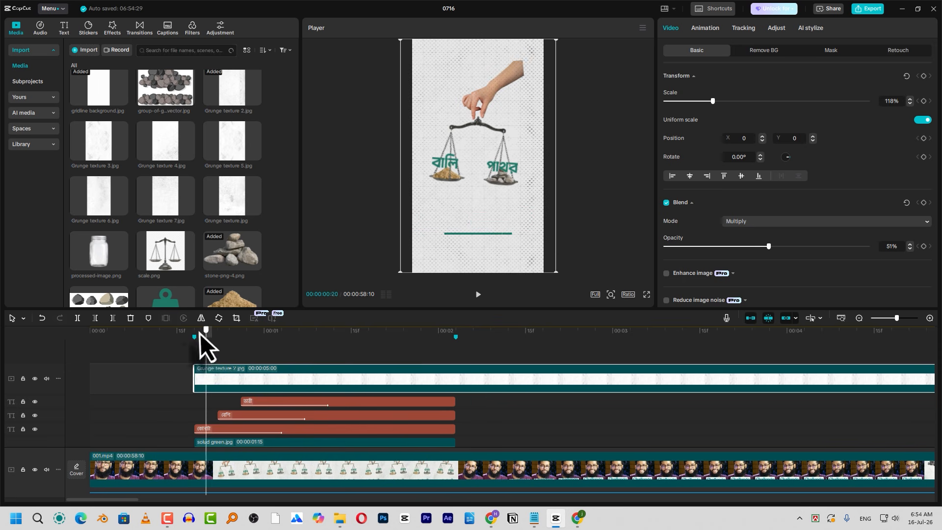
left_click(195, 333)
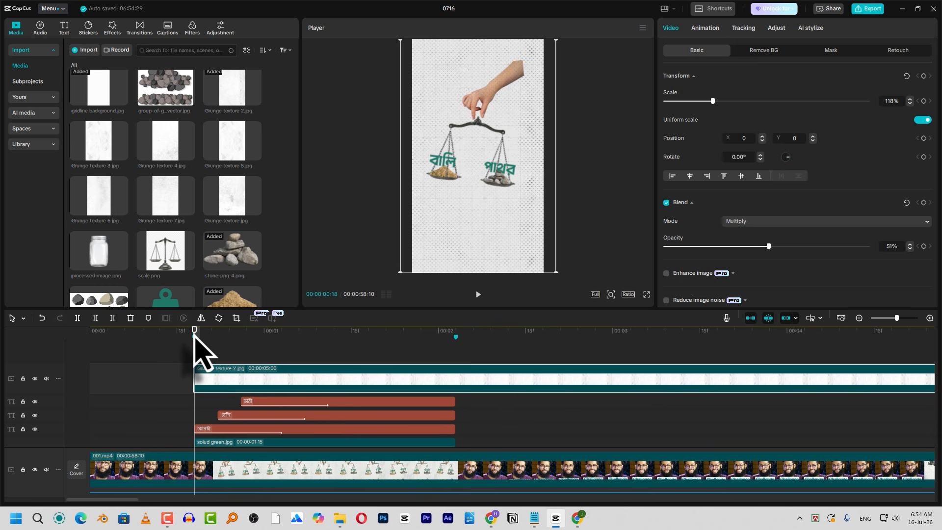
key("Right")
key("Right")
key("Right")
key("Right")
key("Right")
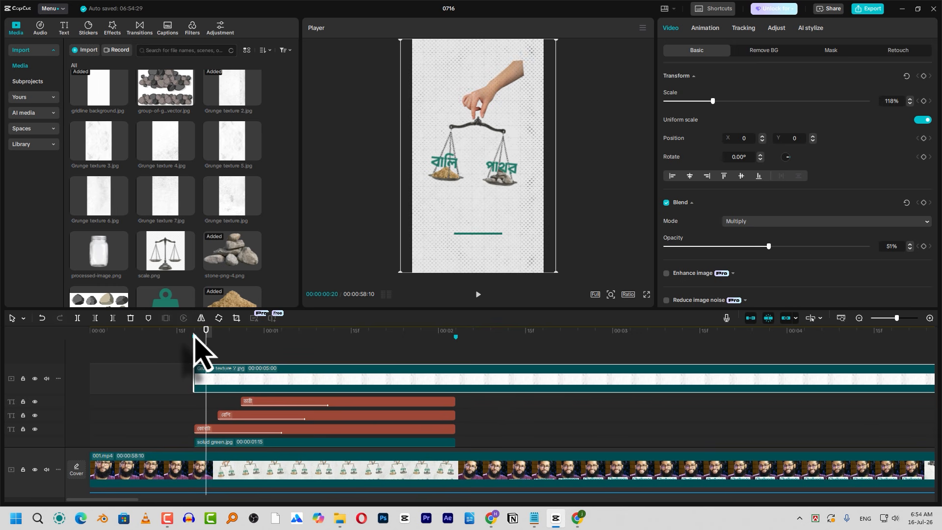
key("Left")
key("Left")
key("Left")
key("Left")
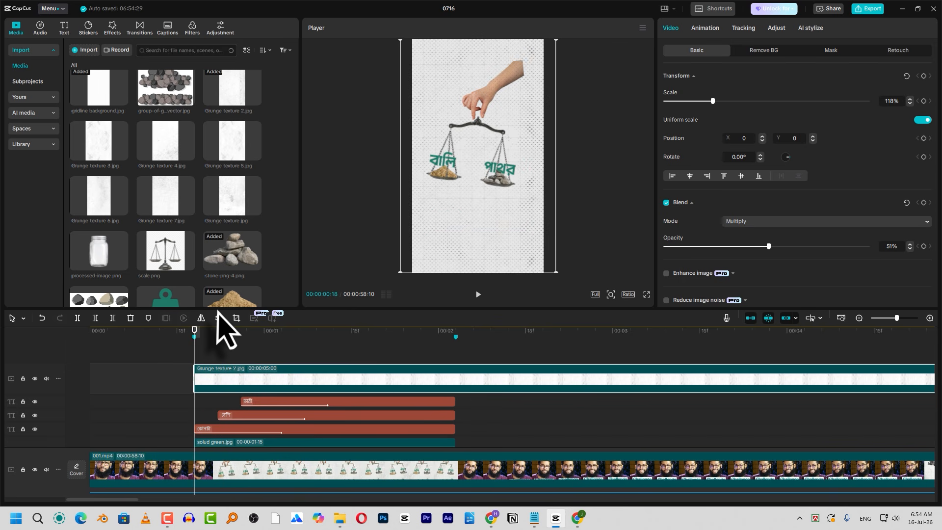
key("Right")
key("Right")
key("Right")
key("Right")
key("Right")
key("Right")
key("Right")
key("Right")
key("Right")
key("Right")
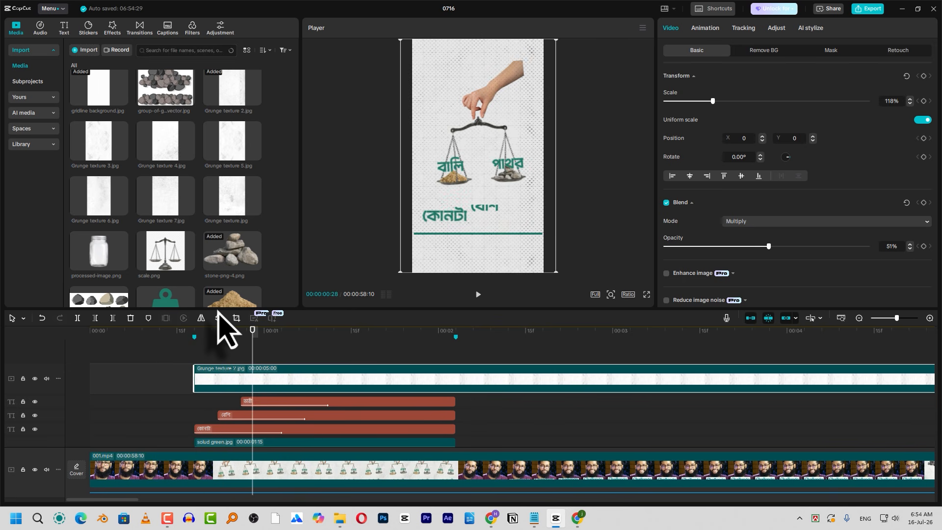
left_click(195, 333)
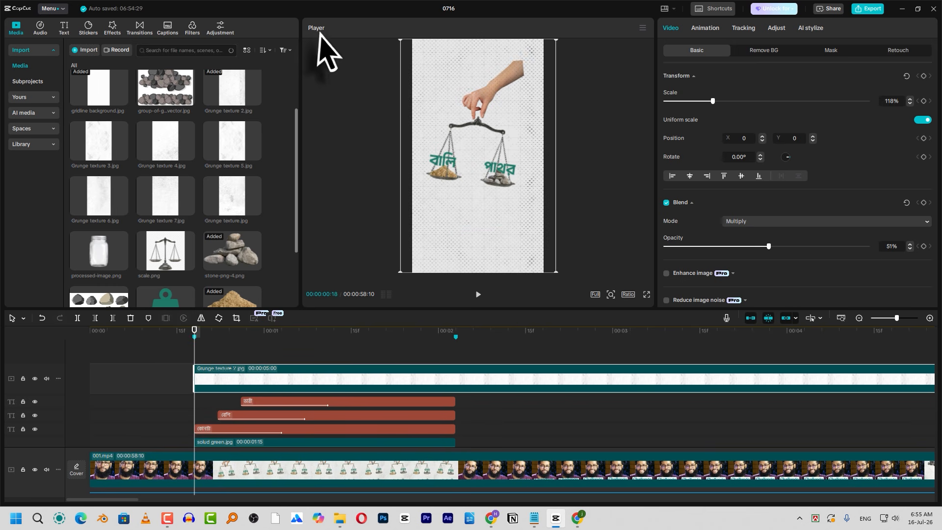
Step: Check the step-forward frame interval in the editing settings and save the settings
left_click(58, 9)
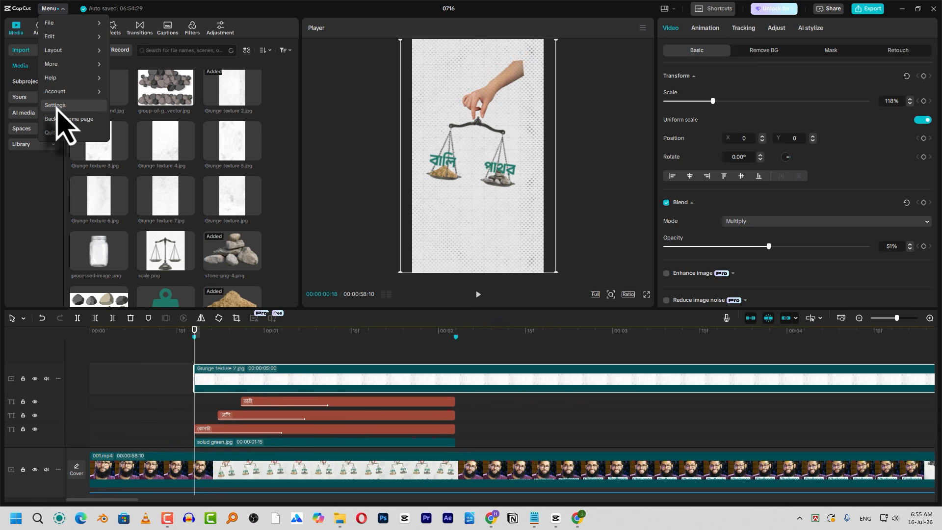
left_click(55, 106)
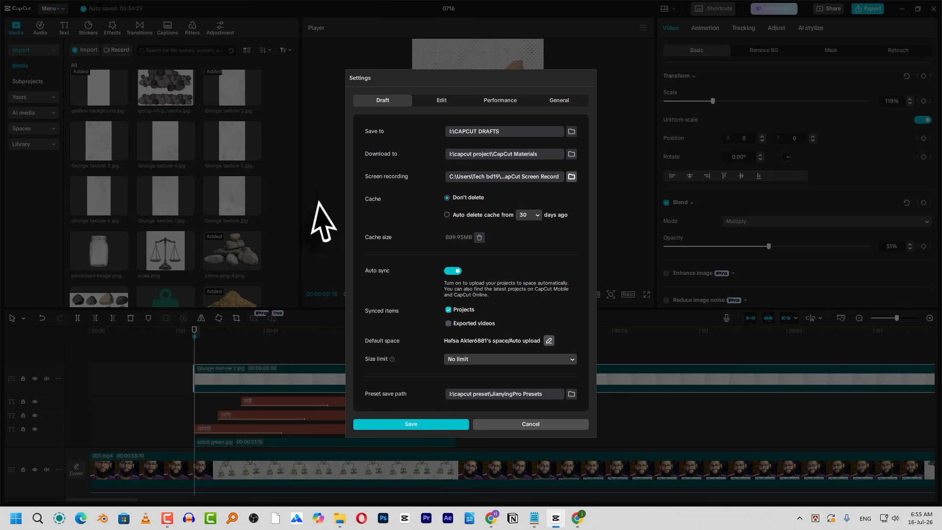
left_click(441, 101)
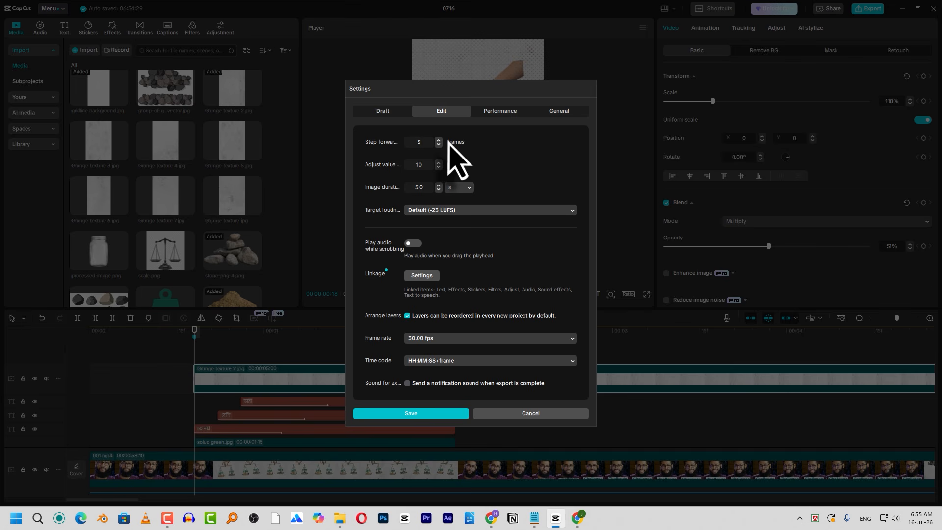
left_click(425, 415)
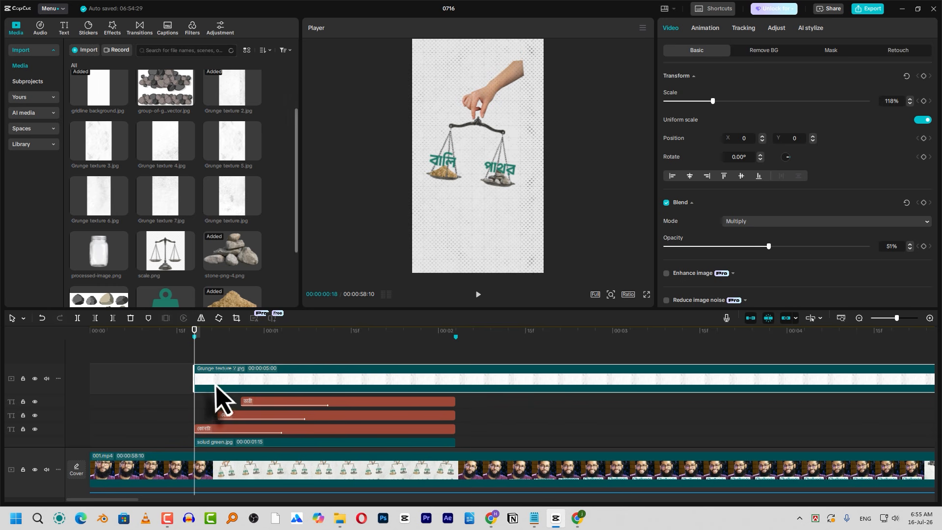
Step: Split the grunge texture clip every 5 frames from 00:00:00:23 to 00:00:01:08
key("space")
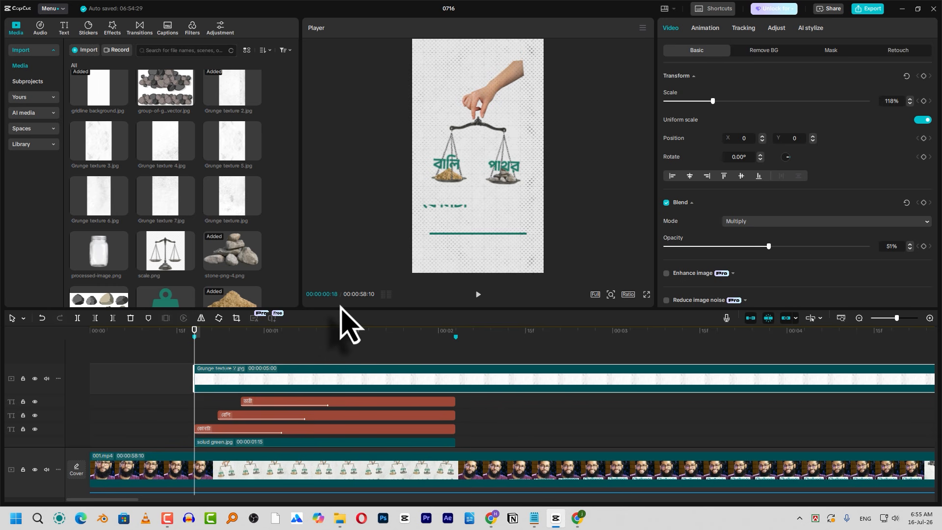
key("space")
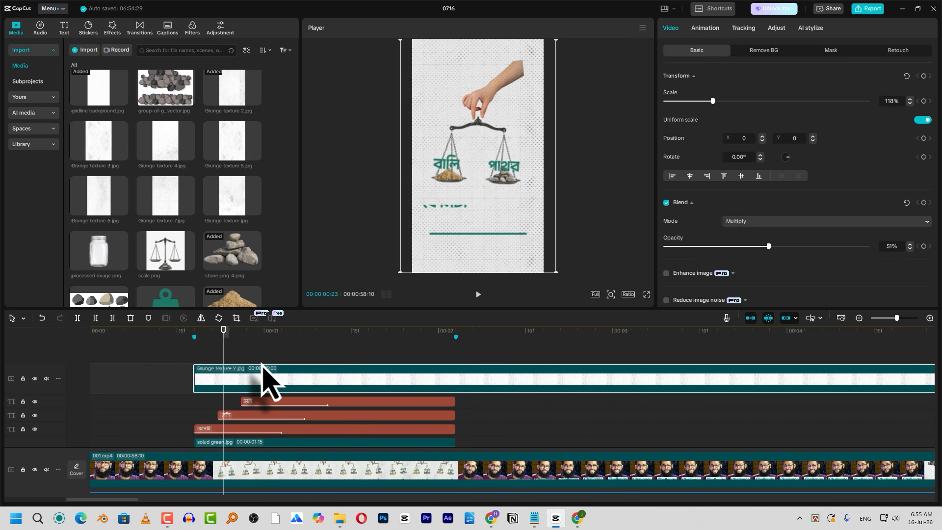
key("ctrl+b")
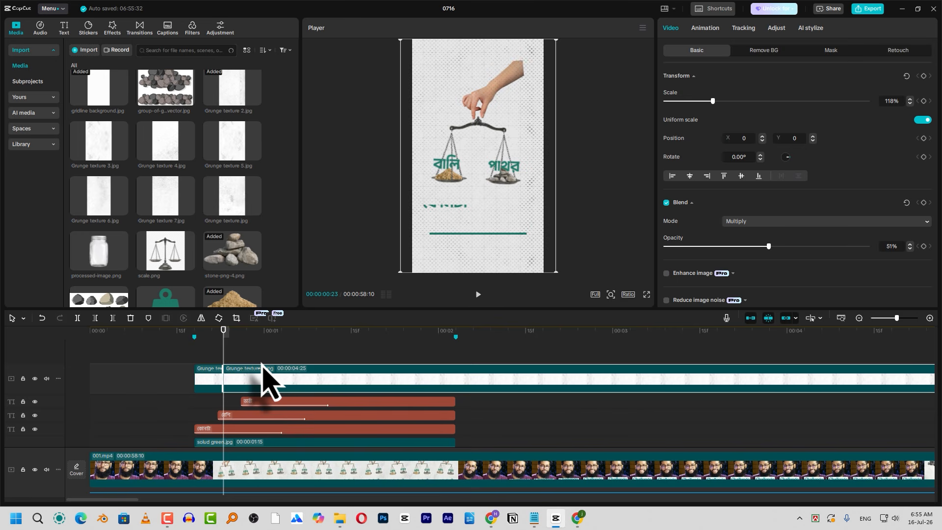
key("shift+Right")
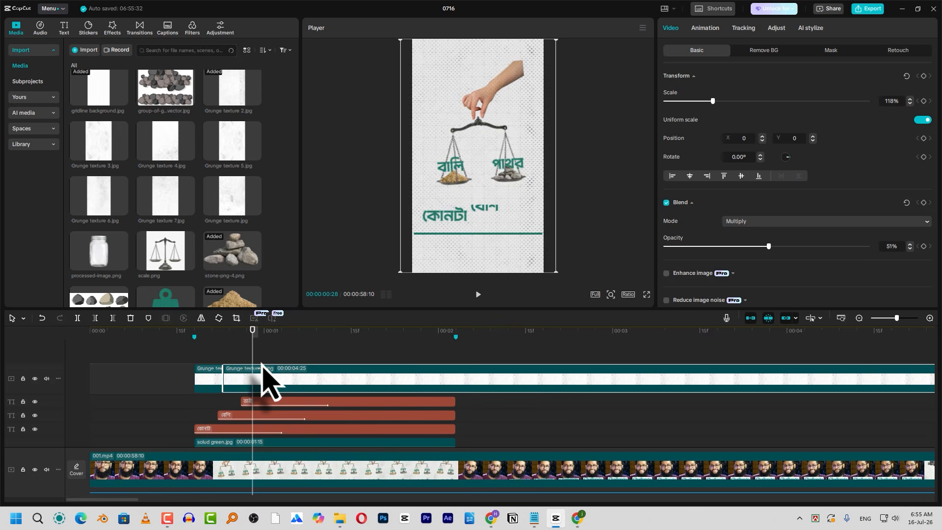
key("ctrl+b")
key("shift+Right")
key("ctrl+b")
key("shift+Right")
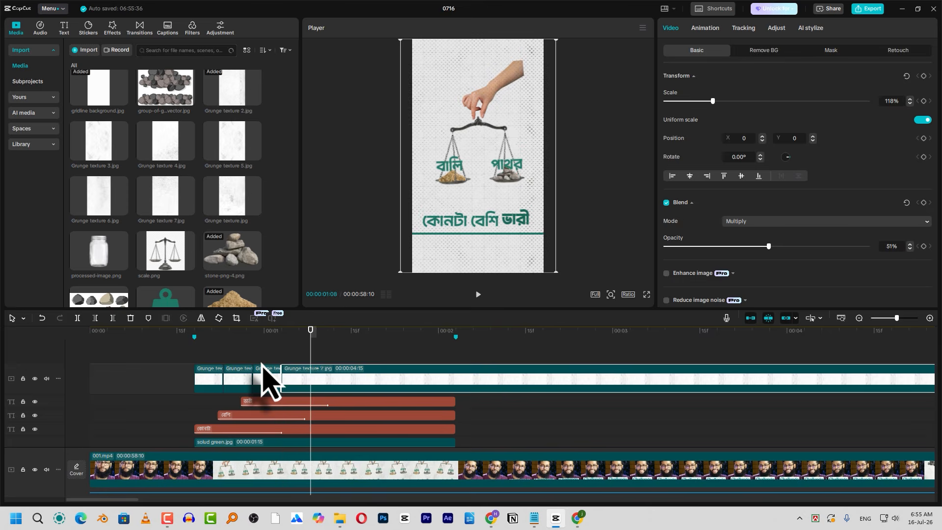
key("ctrl+b")
key("Right")
key("Left")
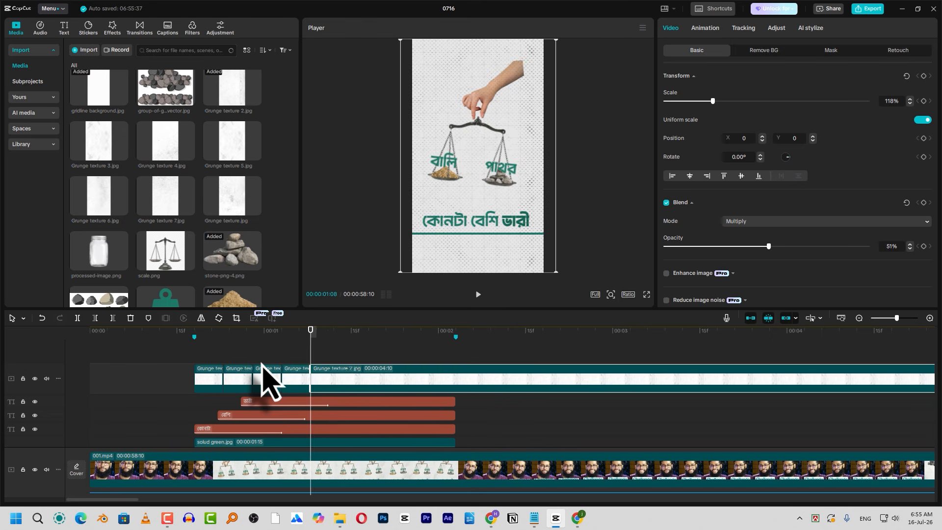
Step: Continue splitting the texture clip every 5 frames up to 00:00:02:03 and delete the remainder beyond that point
key("shift+Right")
key("ctrl+b")
key("shift+Right")
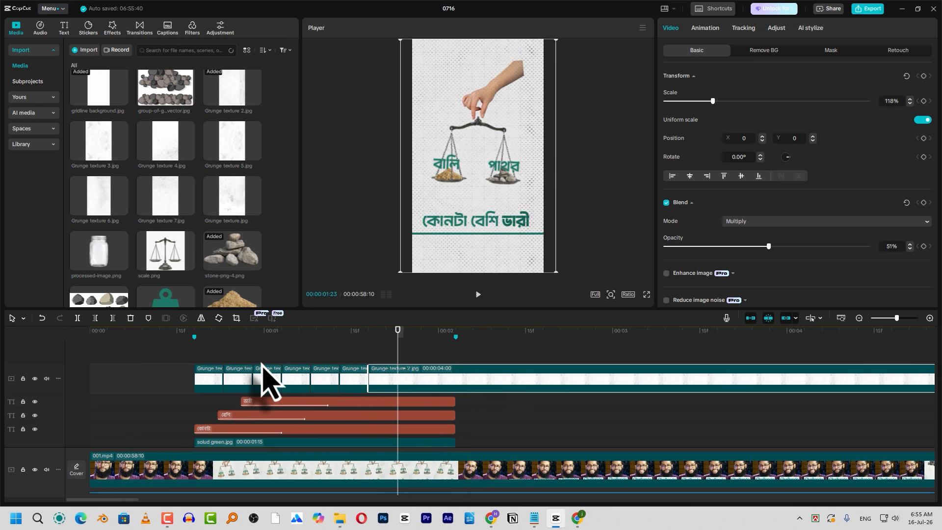
key("ctrl+b")
key("shift+Right")
key("ctrl+b")
key("shift+Right")
key("ctrl+b")
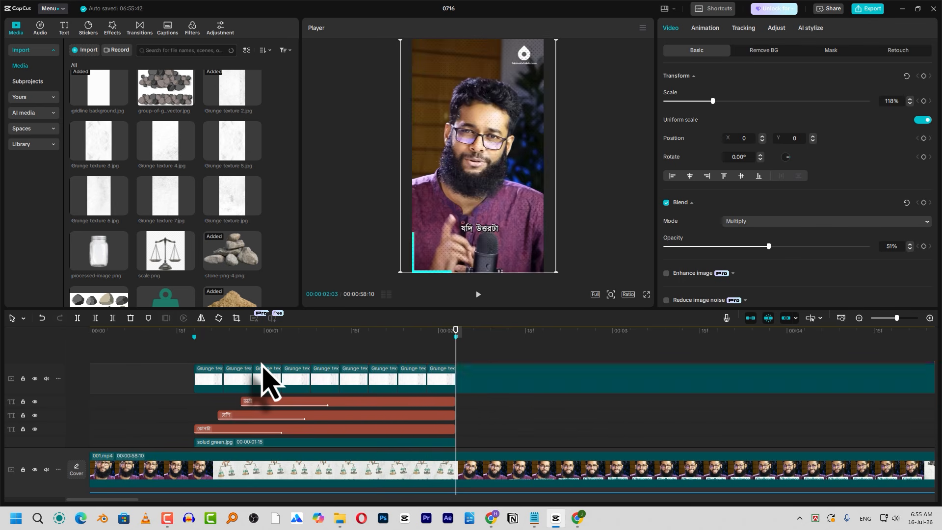
key("Delete")
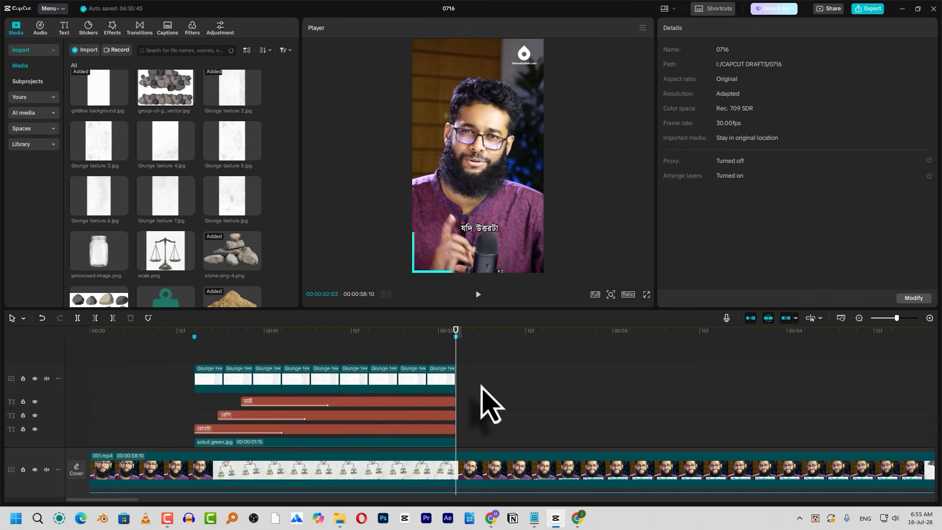
Step: Replace the second grunge texture segment with Grunge texture 3.jpg, keeping the original video effect, and preview the change
left_click_drag(178, 336, 225, 348)
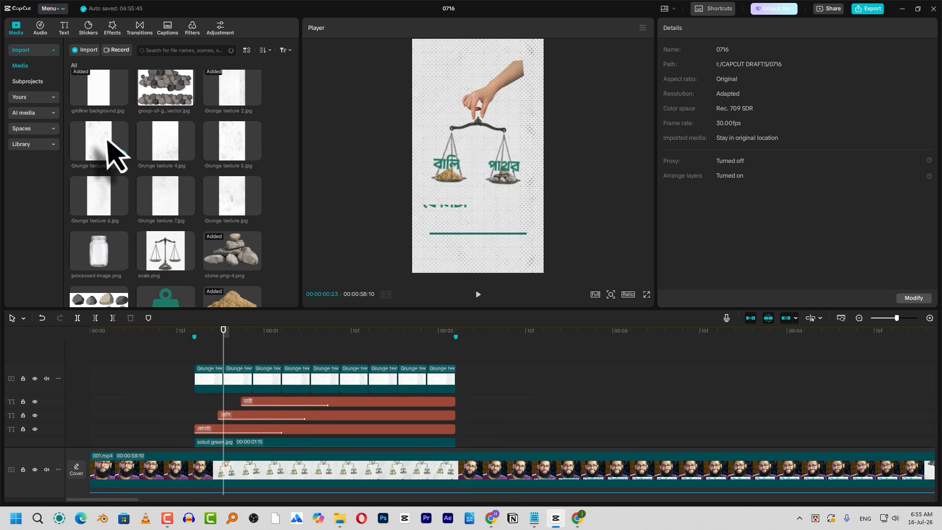
left_click_drag(110, 154, 234, 385)
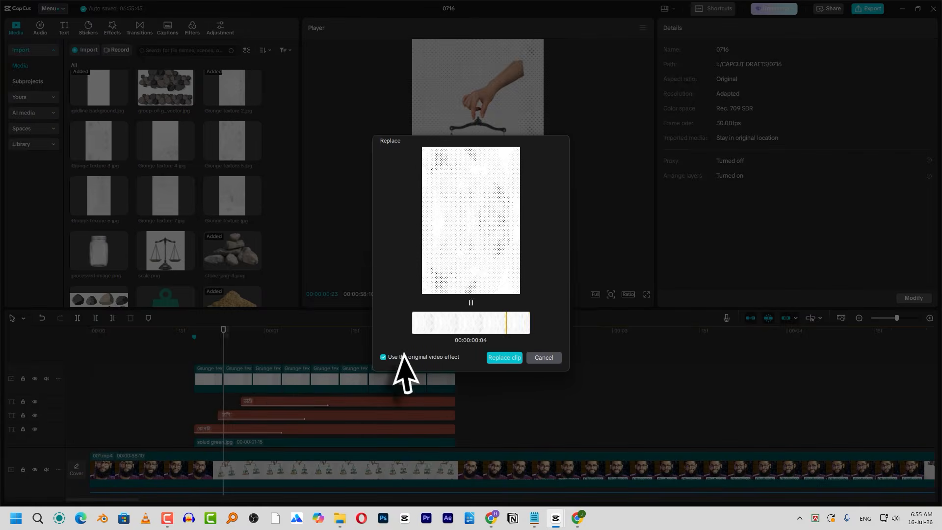
left_click(496, 358)
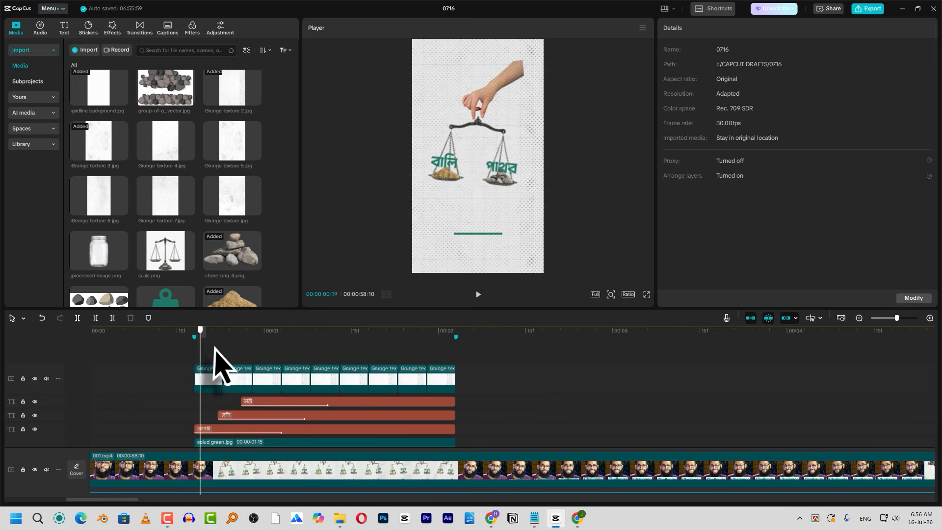
left_click_drag(237, 352, 264, 357)
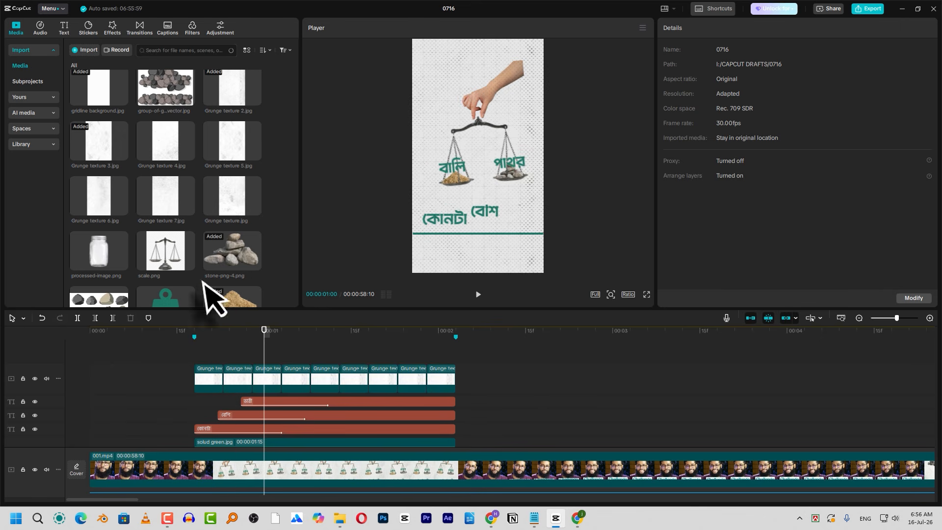
Step: Replace the third and fourth texture segments with Grunge texture 4.jpg and Grunge texture 5.jpg, keeping the original video effect
left_click_drag(155, 138, 262, 378)
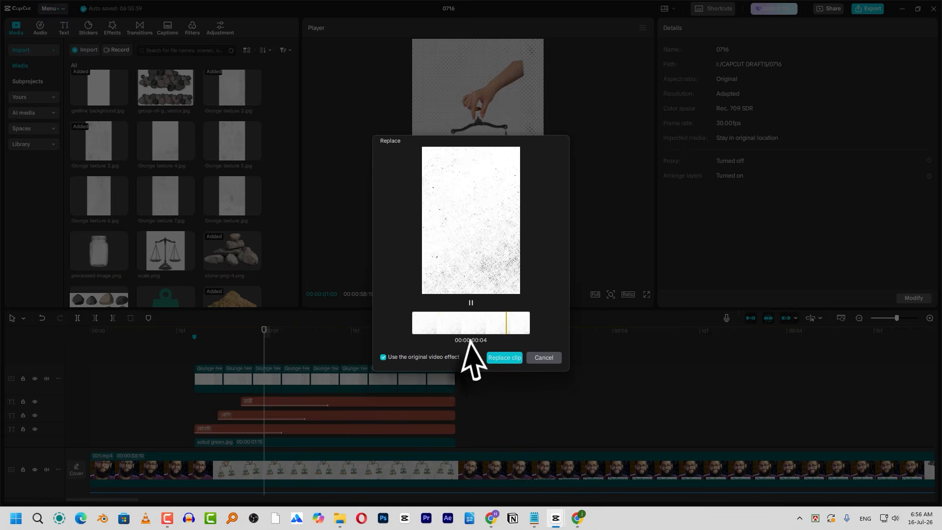
left_click(490, 356)
left_click_drag(244, 143, 299, 380)
left_click(498, 358)
left_click(322, 330)
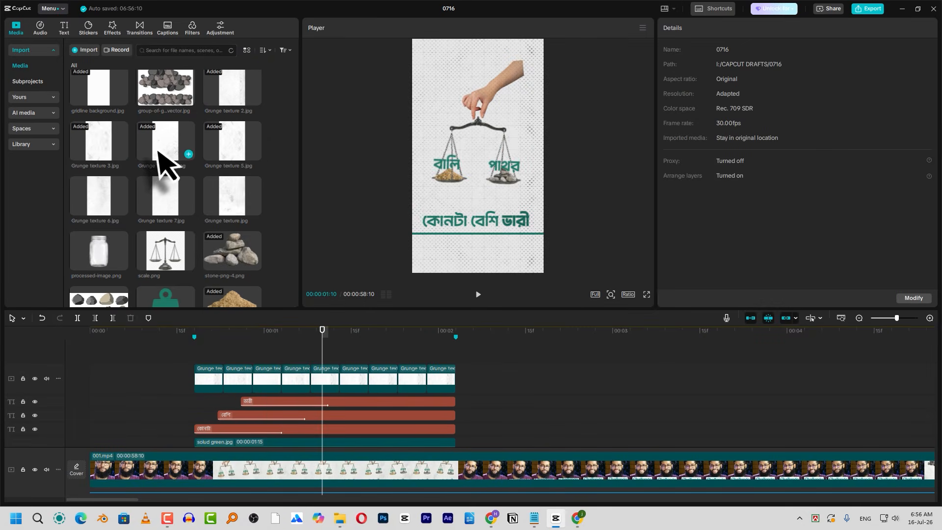
Step: Replace texture segments from the fifth onward using Grunge texture 6.jpg, Grunge texture 7.jpg and Grunge texture.jpg, keeping the original video effect
left_click_drag(218, 150, 325, 382)
left_click(504, 357)
left_click_drag(162, 236, 360, 380)
left_click(488, 358)
left_click_drag(165, 195, 403, 381)
left_click(495, 358)
Step: Play back the balance scale animation to check the flickering texture segments and review the layers beneath them
key("space")
key("space")
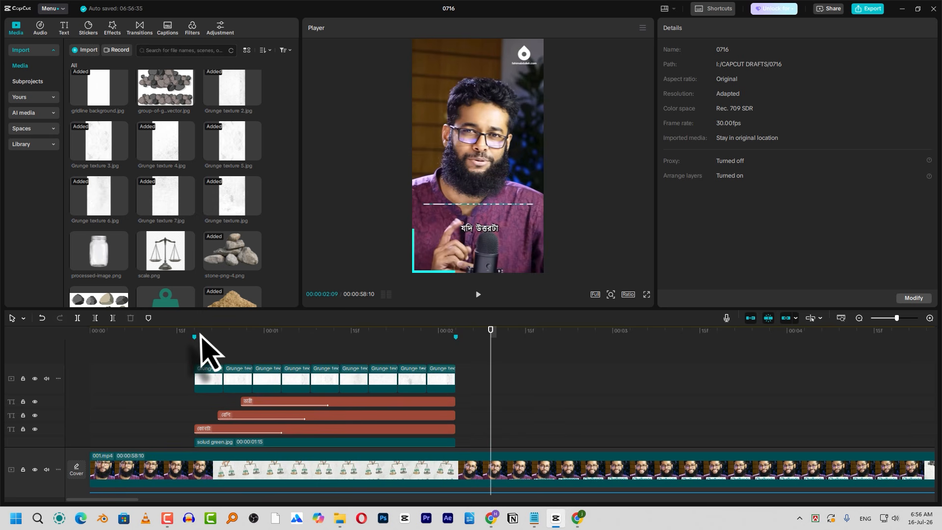
key("space")
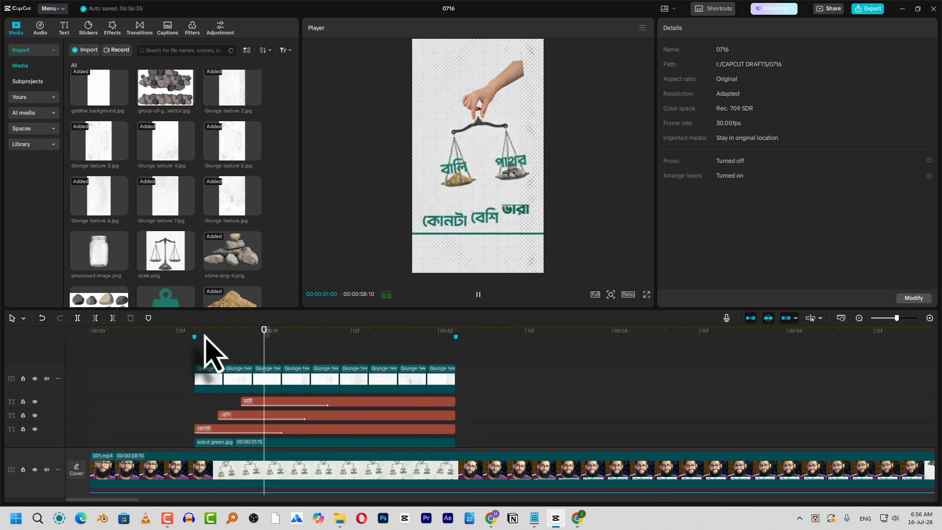
key("space")
left_click_drag(487, 388, 219, 385)
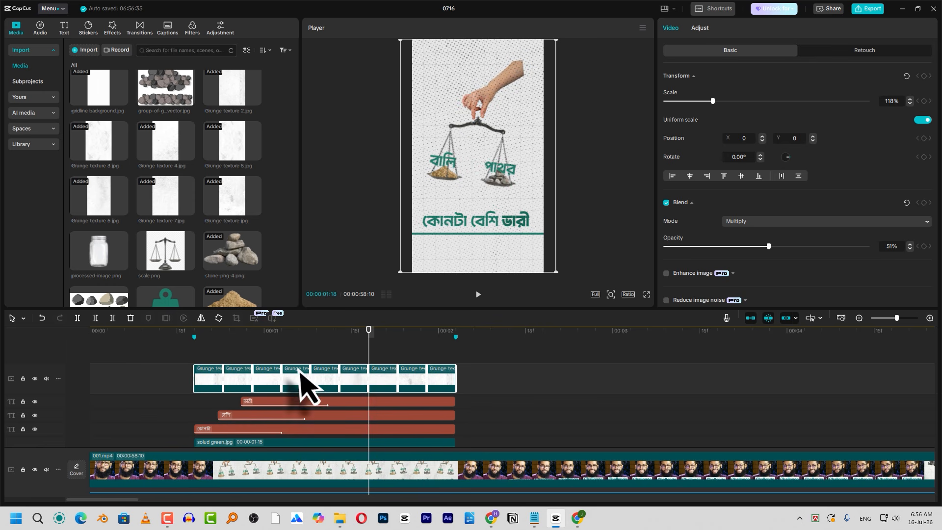
scroll(294, 383, "down", 5)
left_click(176, 334)
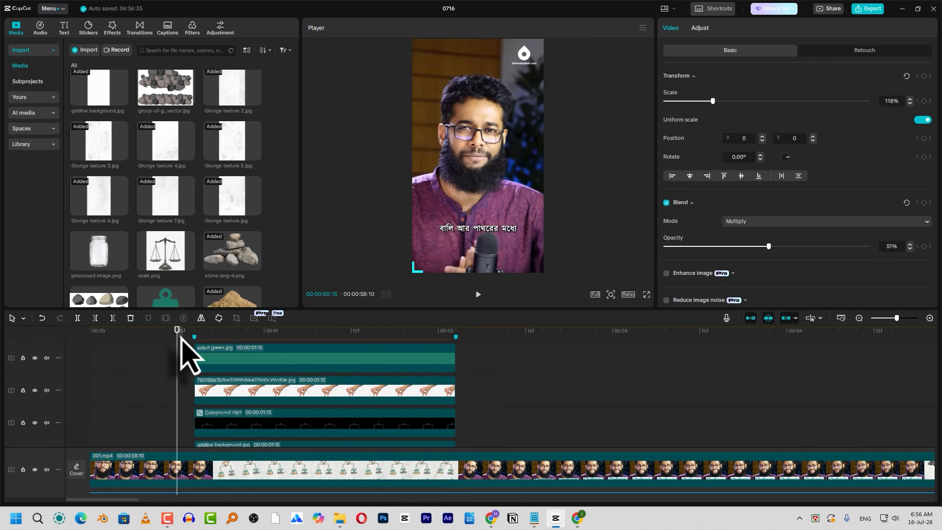
key("space")
key("space")
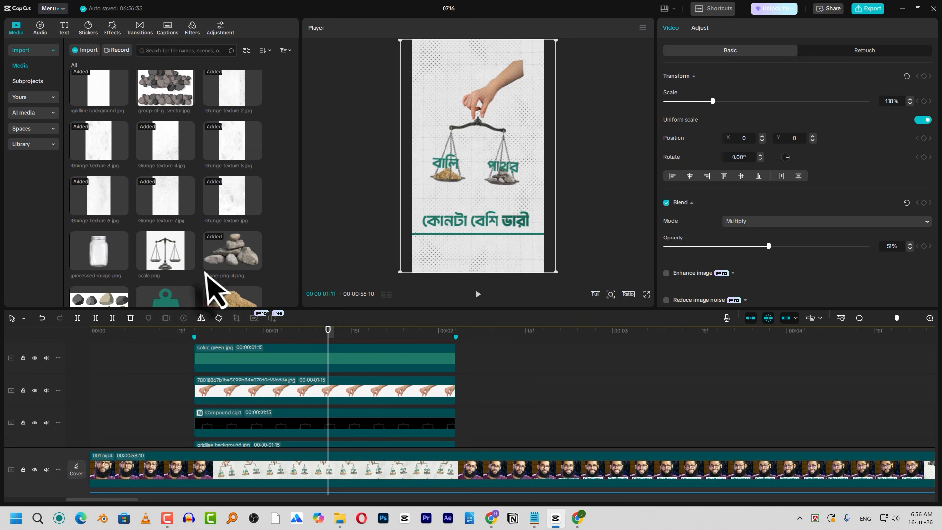
key("space")
key("space")
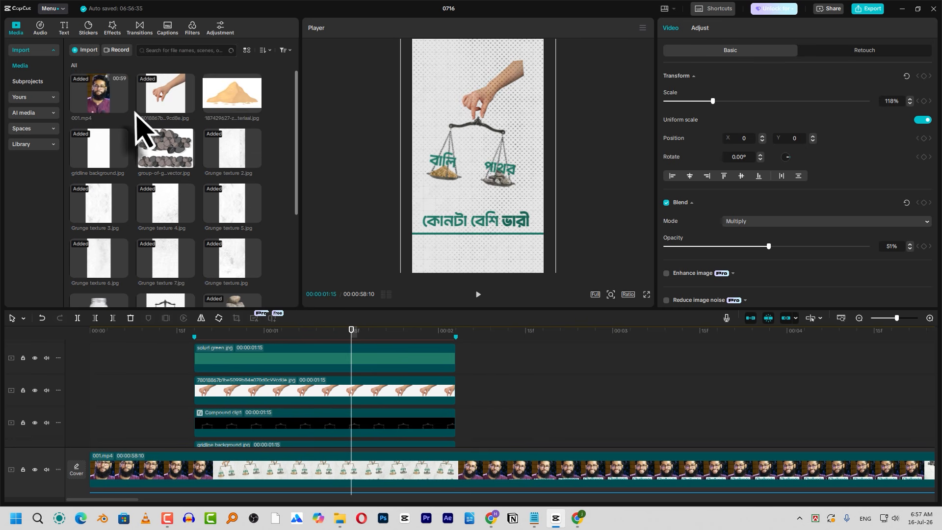
Step: Preview the balance scale scene in the 001.mp4 source clip and compare it with the recreated animation on the timeline
left_click(106, 91)
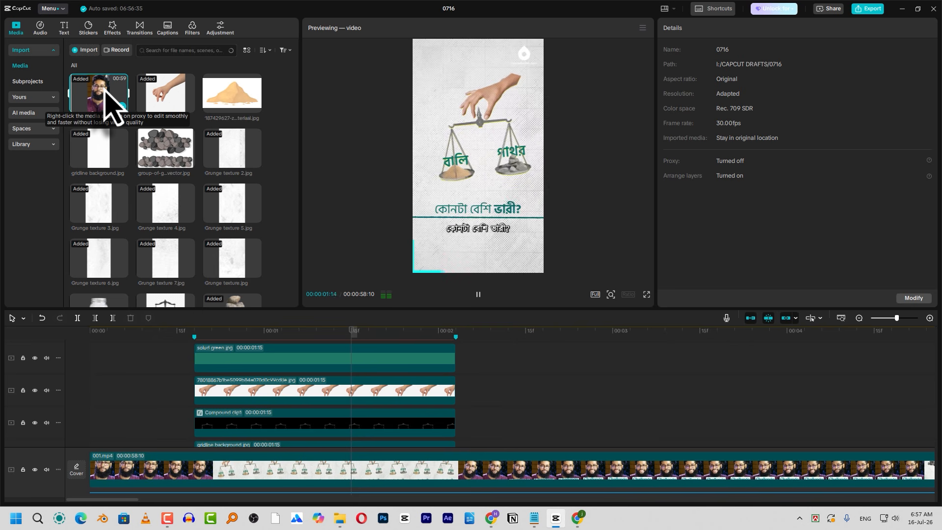
key("space")
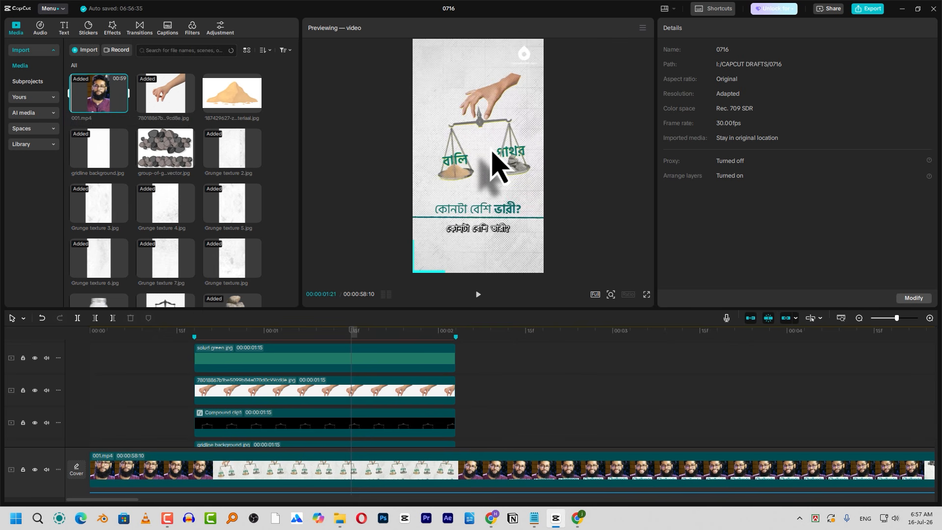
left_click(241, 331)
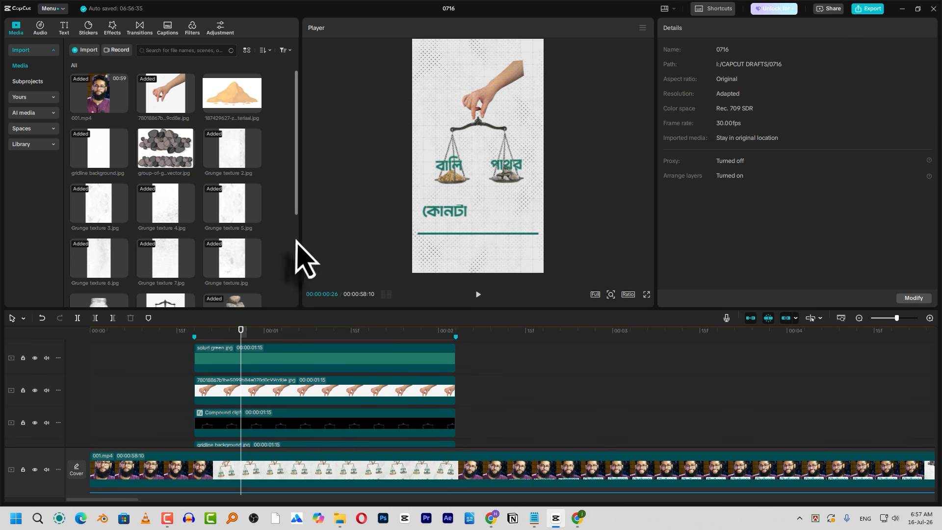
left_click(299, 331)
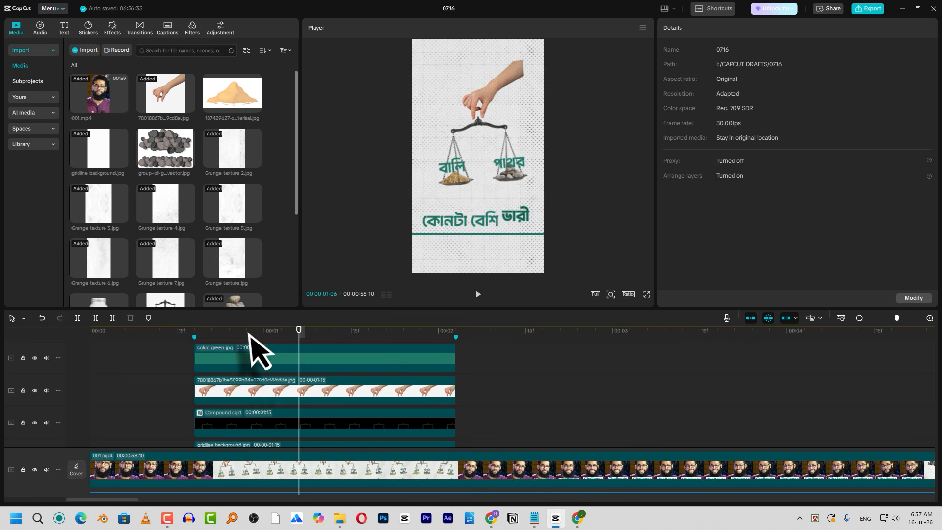
left_click(247, 330)
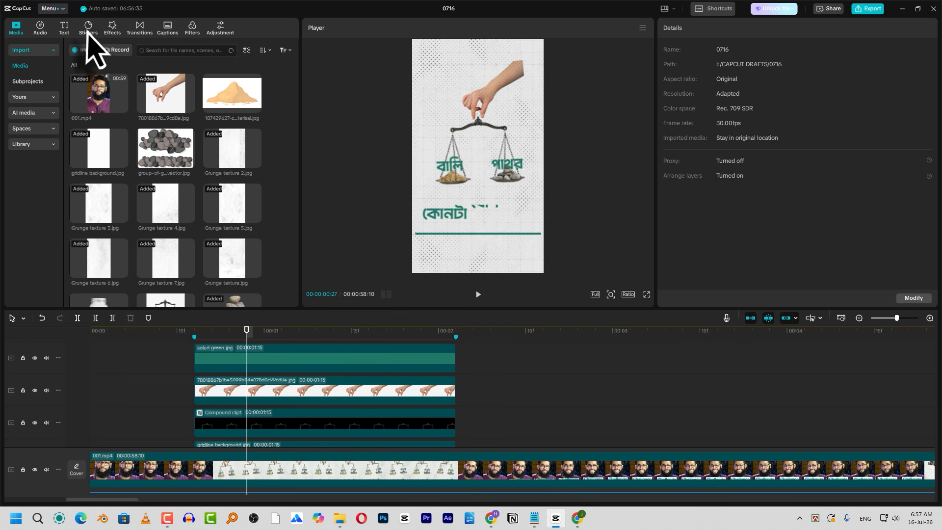
Step: Search the video effects for fps lag and add FPS Lag above the texture segments, starting at the first marker
left_click(112, 28)
left_click(110, 51)
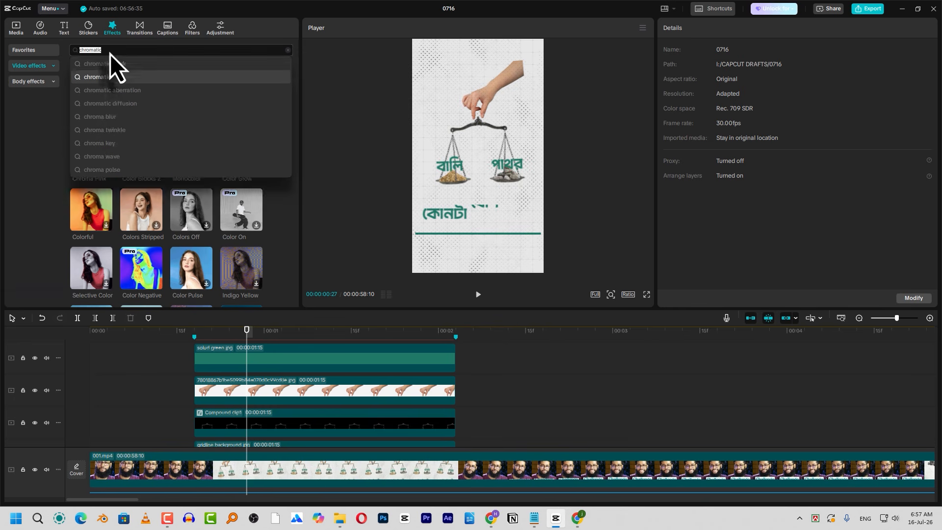
type("fps")
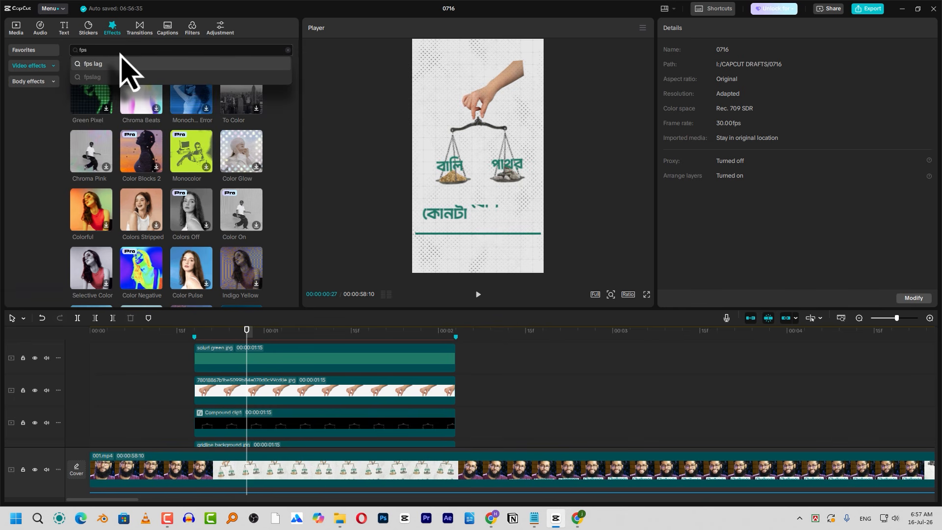
left_click(113, 64)
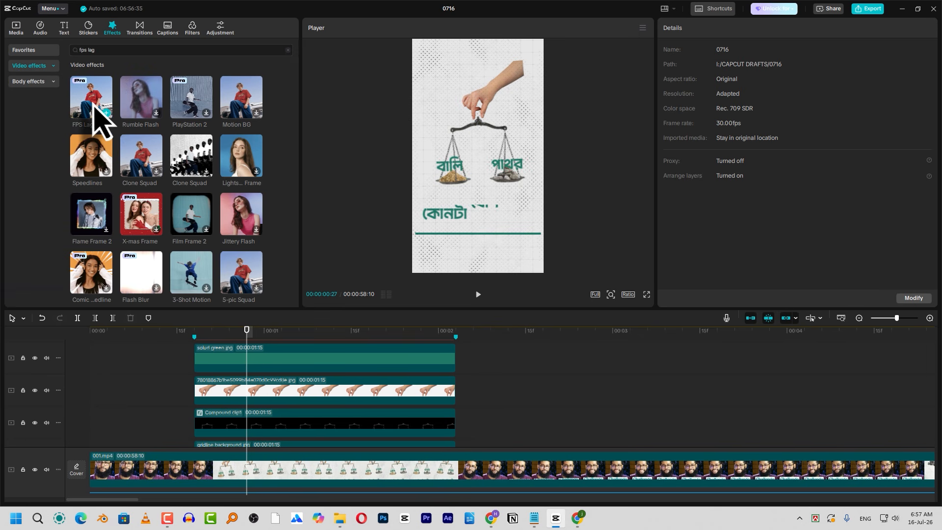
scroll(343, 373, "up", 4)
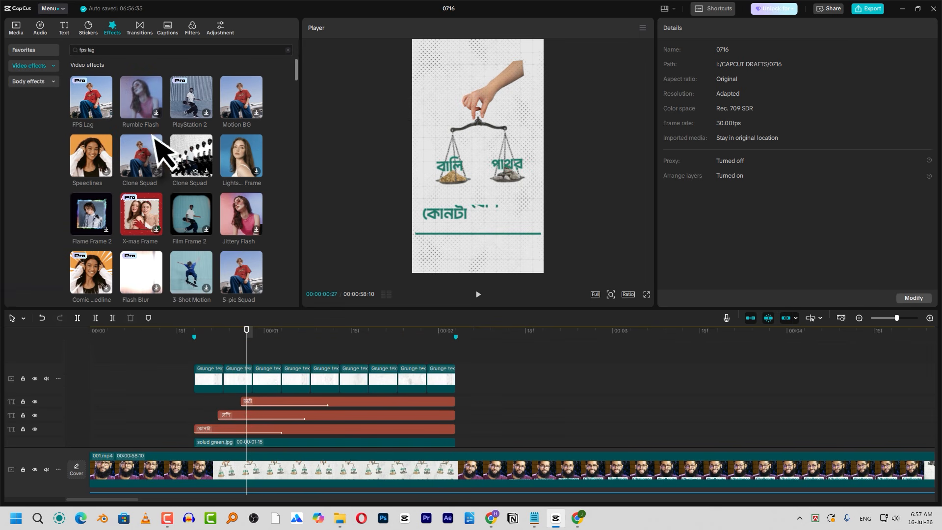
left_click_drag(95, 111, 194, 367)
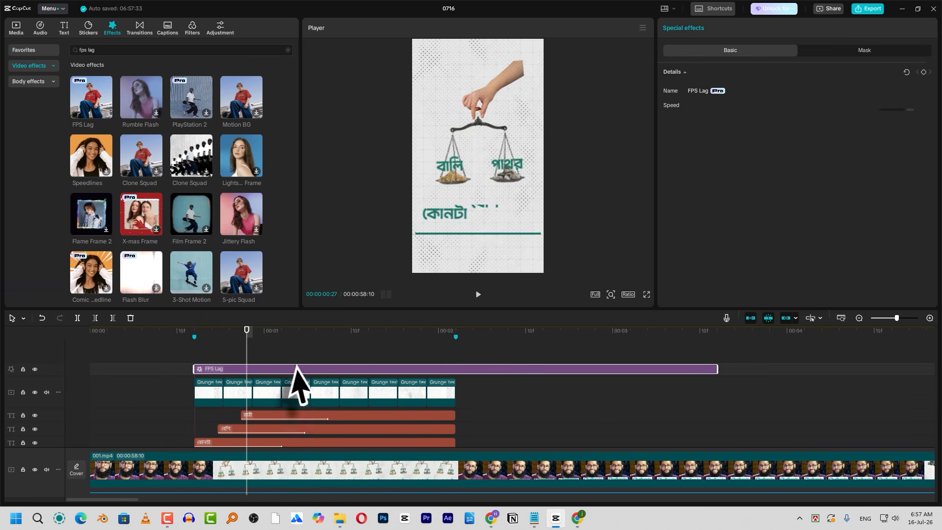
Step: Trim the end of the FPS Lag effect to the second marker and preview the animation with it
left_click(451, 339)
key("w")
left_click(364, 336)
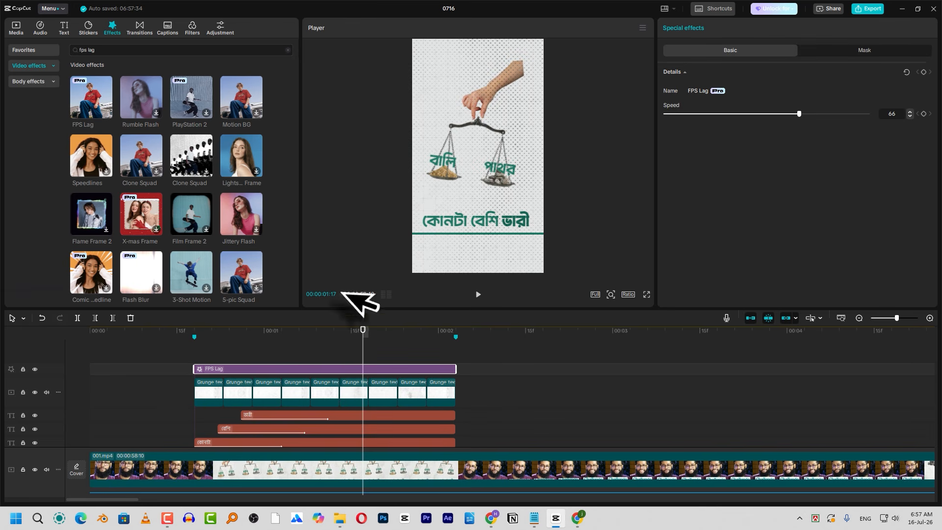
left_click(258, 337)
key("space")
key("space")
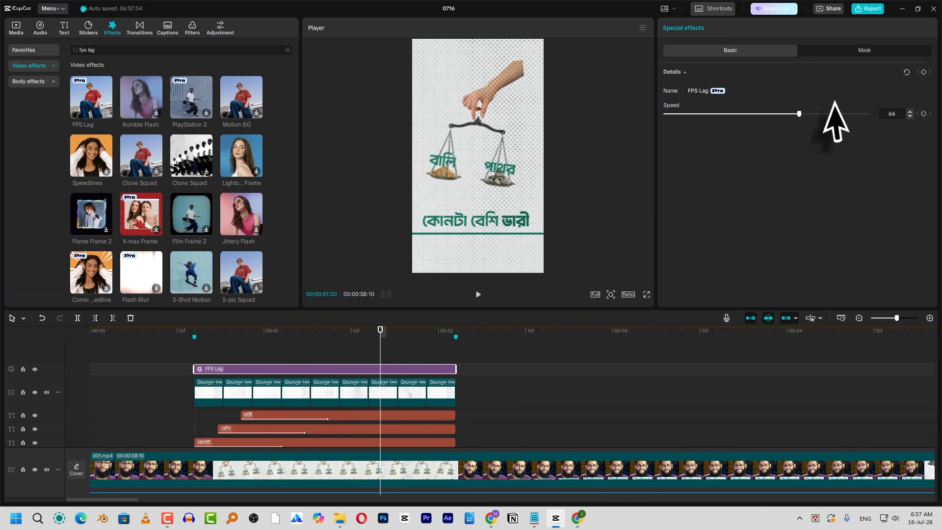
left_click(201, 337)
key("space")
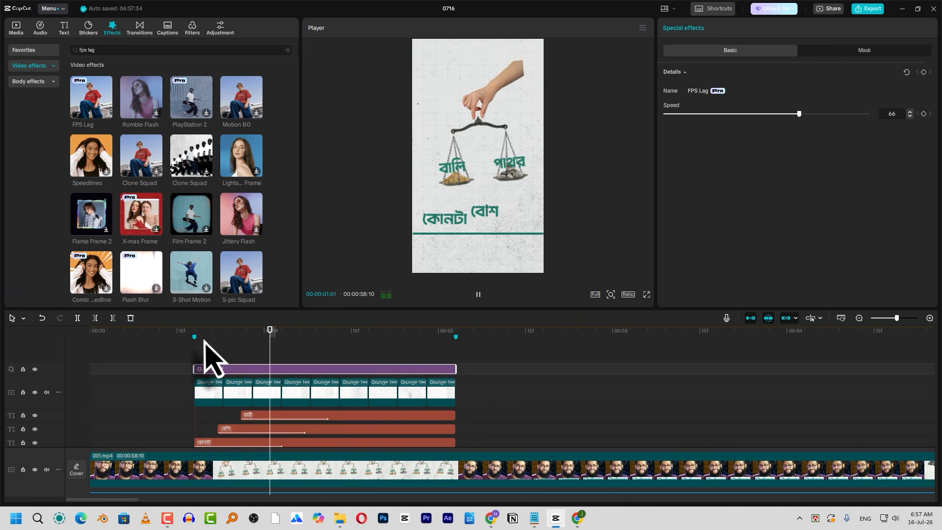
left_click(206, 343)
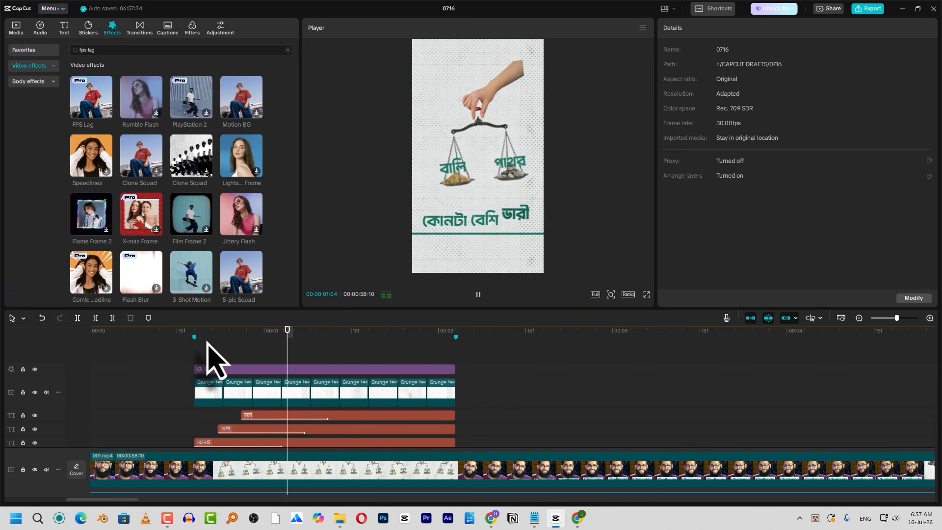
key("space")
Step: Set the FPS Lag effect's speed to 24 and replay the animation from the first marker
left_click(372, 369)
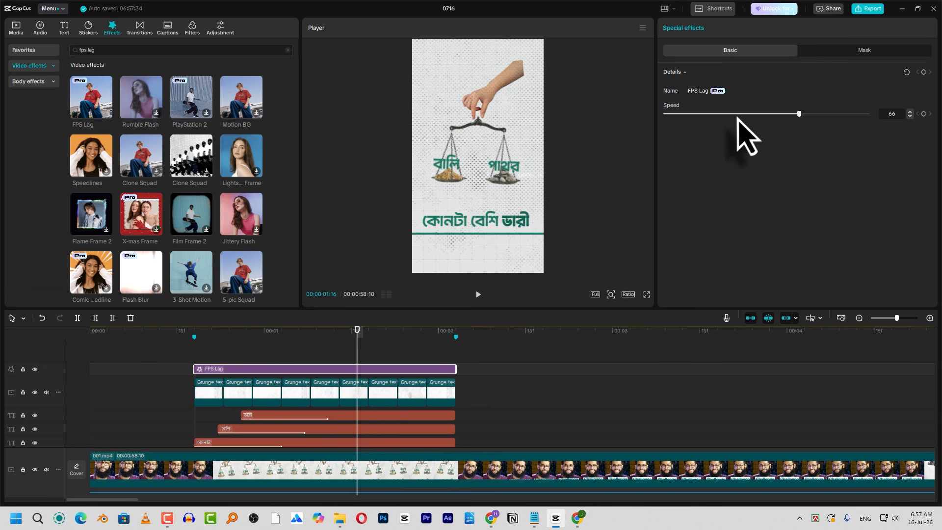
left_click_drag(737, 117, 707, 117)
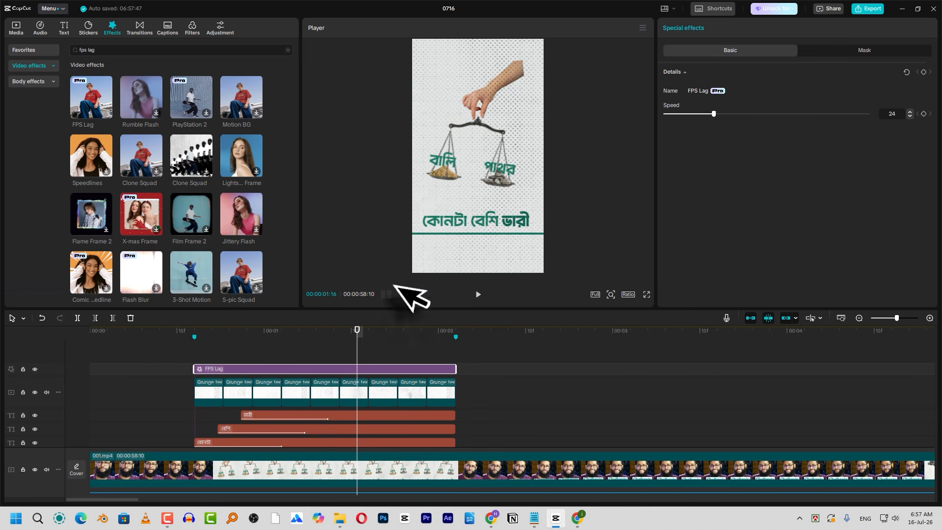
left_click(215, 334)
key("space")
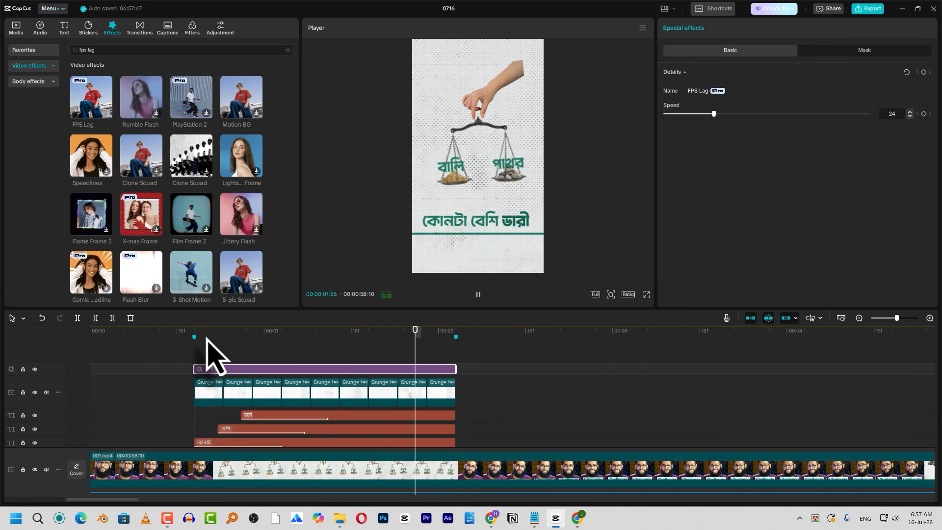
left_click(191, 336)
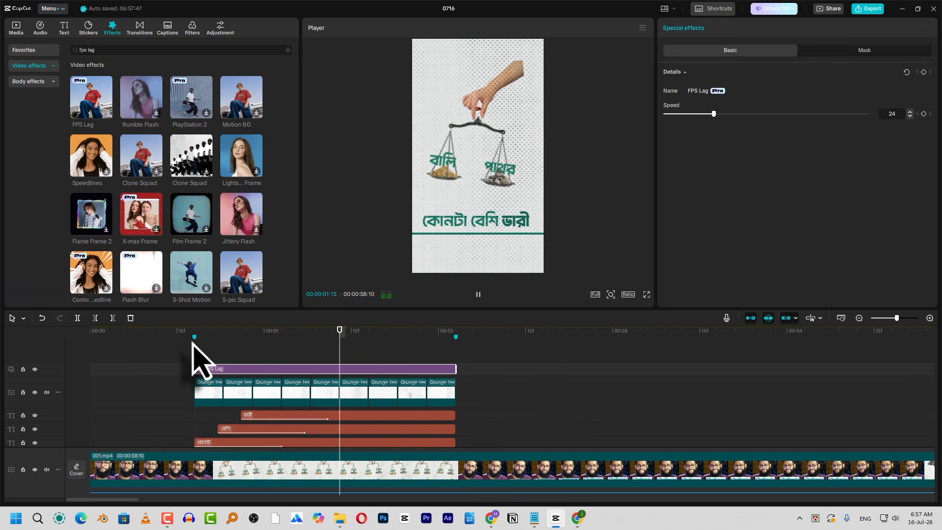
left_click(218, 336)
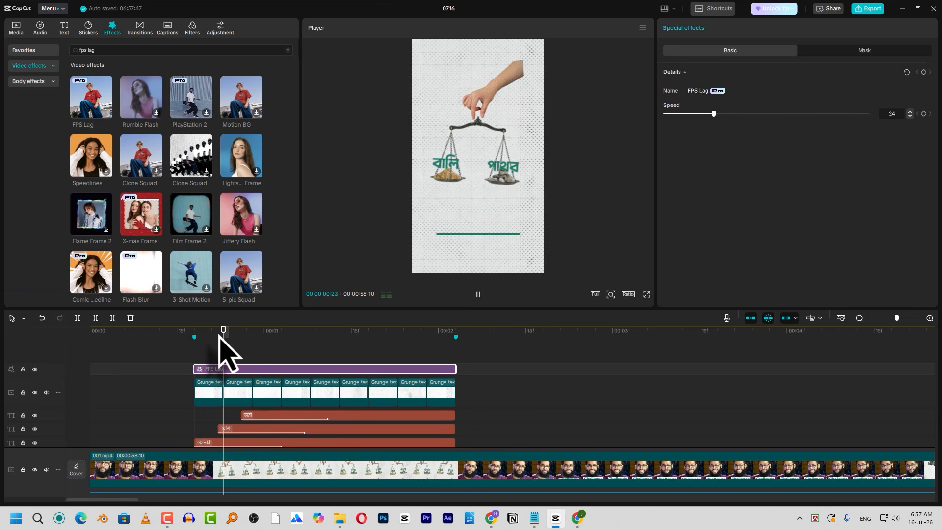
key("space")
left_click(207, 342)
Step: Play and scrub the main video past the first animation to examine the sand and stone scene
scroll(178, 343, "down", 1)
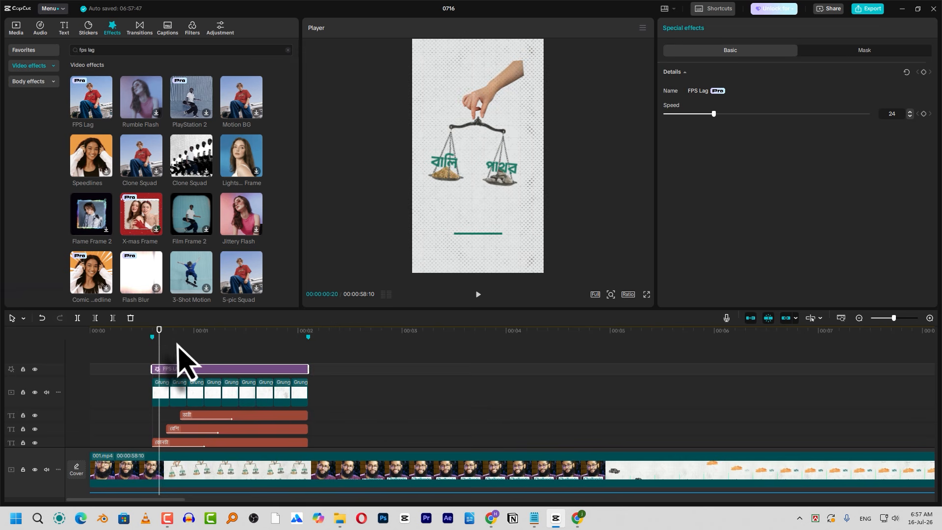
key("space")
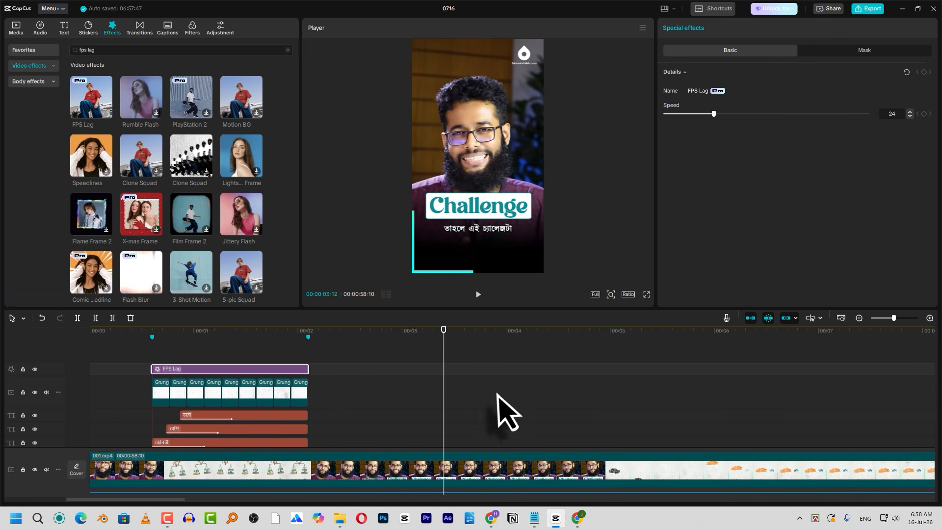
left_click(473, 336)
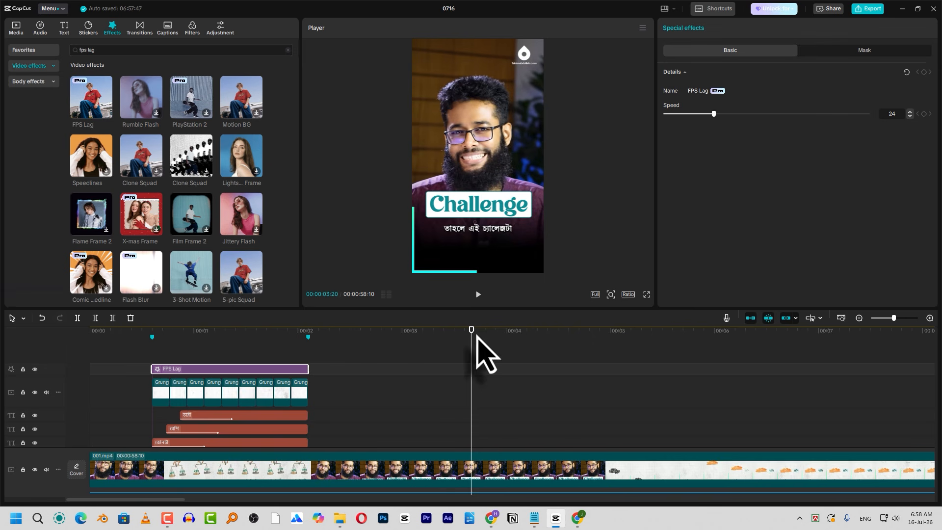
key("space")
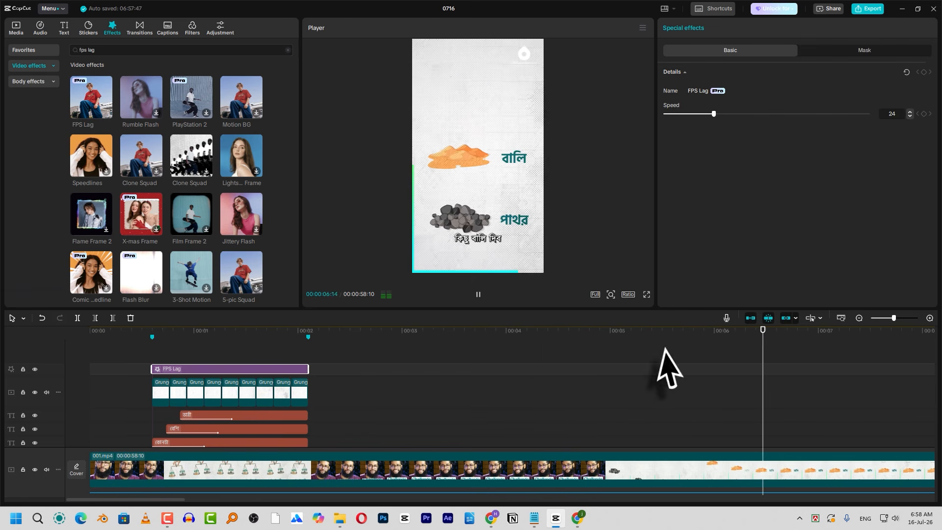
key("space")
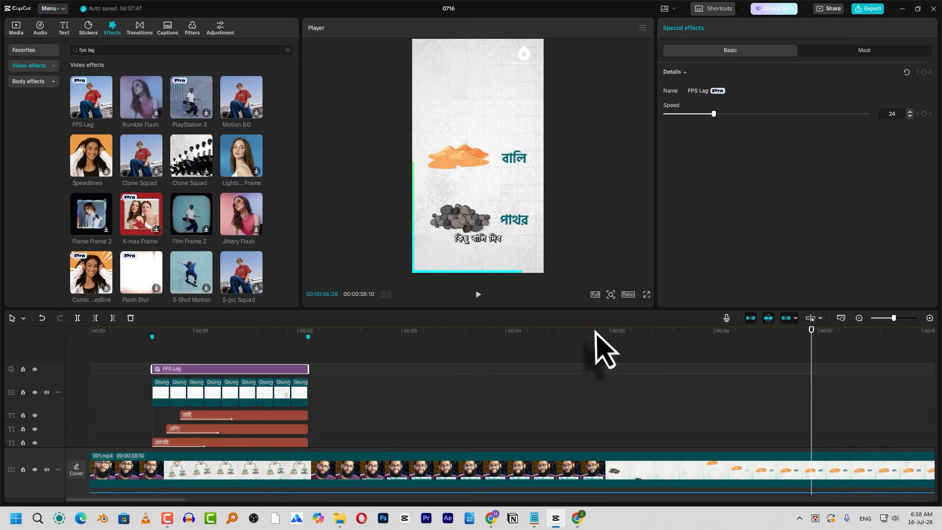
left_click(604, 332)
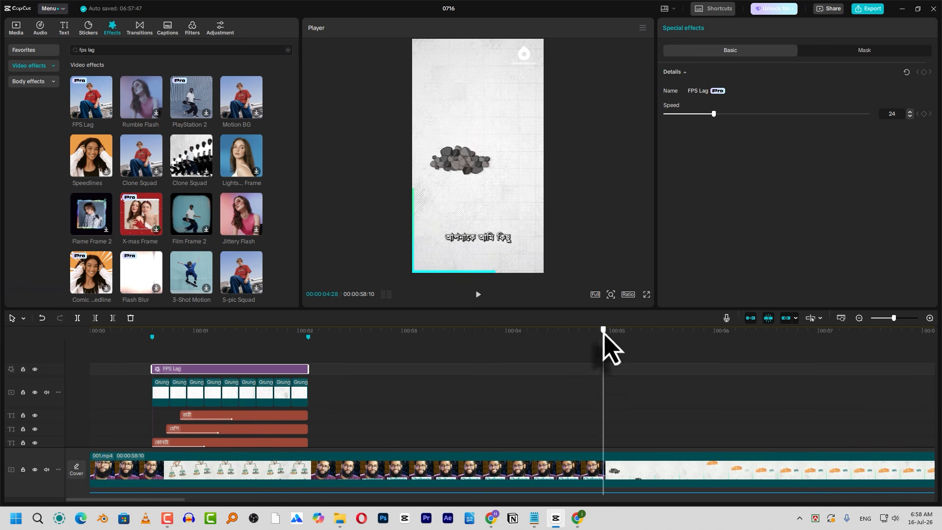
left_click_drag(602, 333, 700, 345)
Step: Copy the gridline background clip from the first animation and paste it above the main video, parked just past the sand and stone scene
scroll(684, 358, "down", 2)
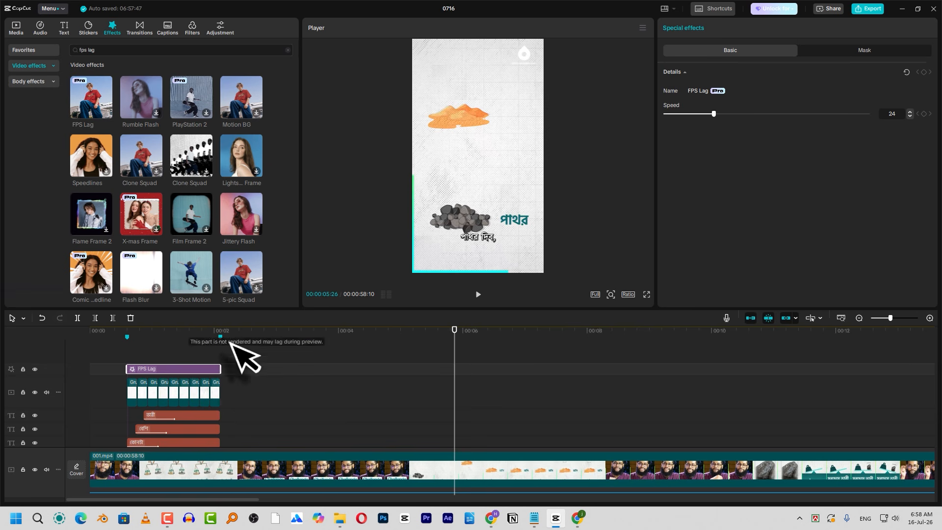
left_click(137, 392)
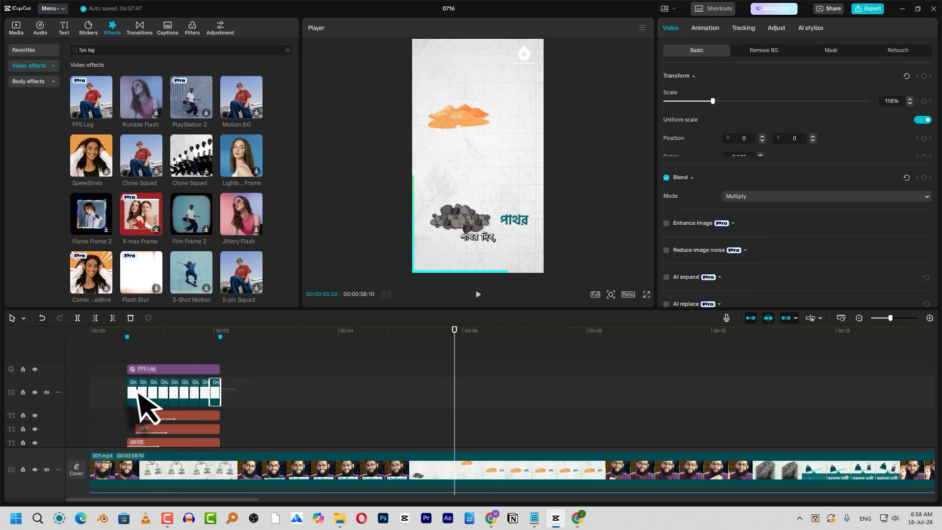
left_click(407, 337)
scroll(196, 426, "down", 3)
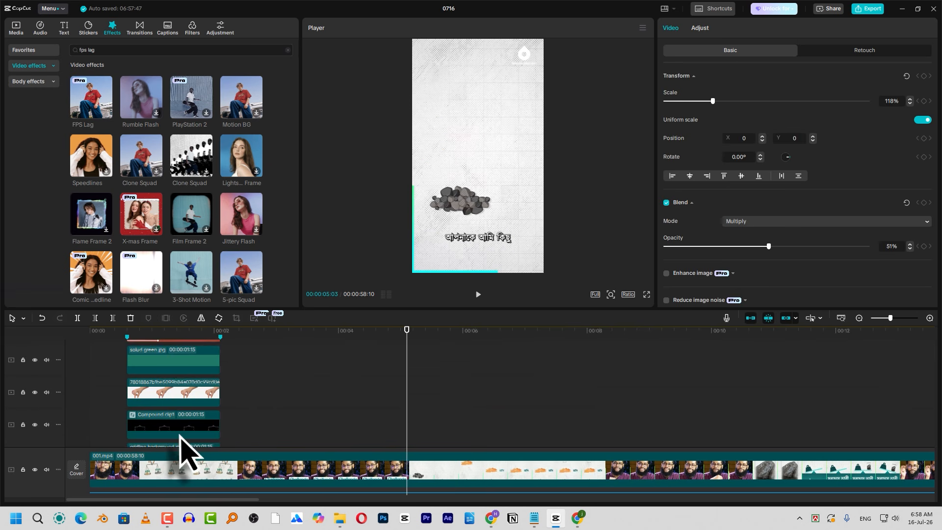
scroll(182, 446, "down", 1)
left_click(185, 417)
key("ctrl+c")
key("ctrl+v")
left_click(400, 330)
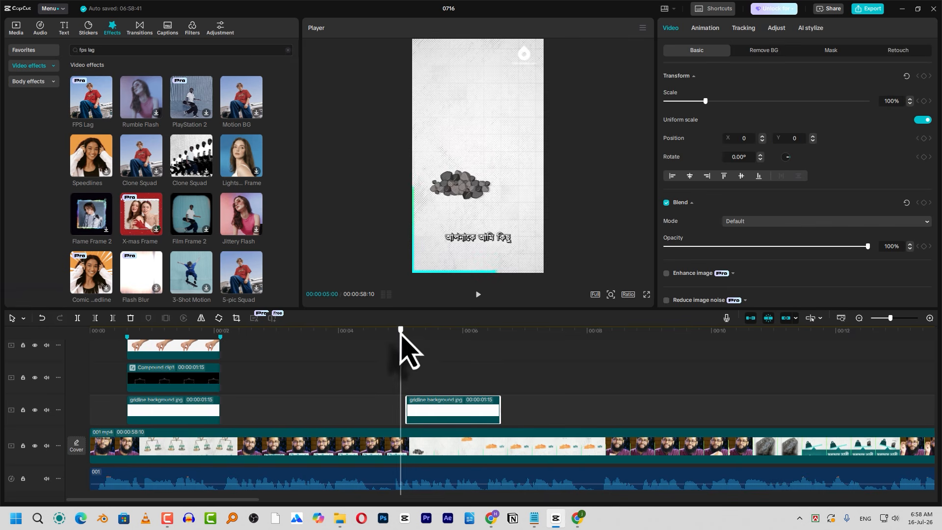
left_click_drag(400, 333, 383, 343)
left_click_drag(443, 409, 656, 412)
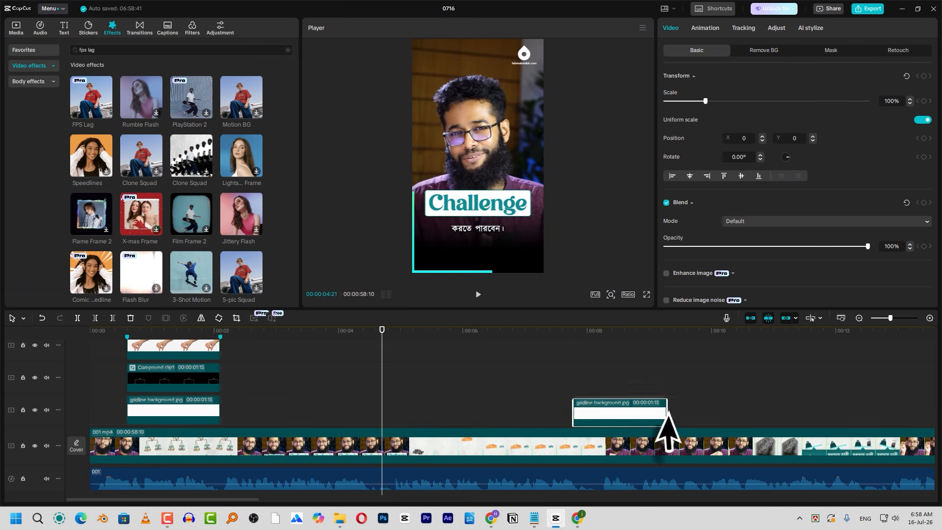
Step: Add timeline markers at 00:00:04:20 and 00:00:08:06 to bound the sand and stone scene, and play through it
left_click(386, 443)
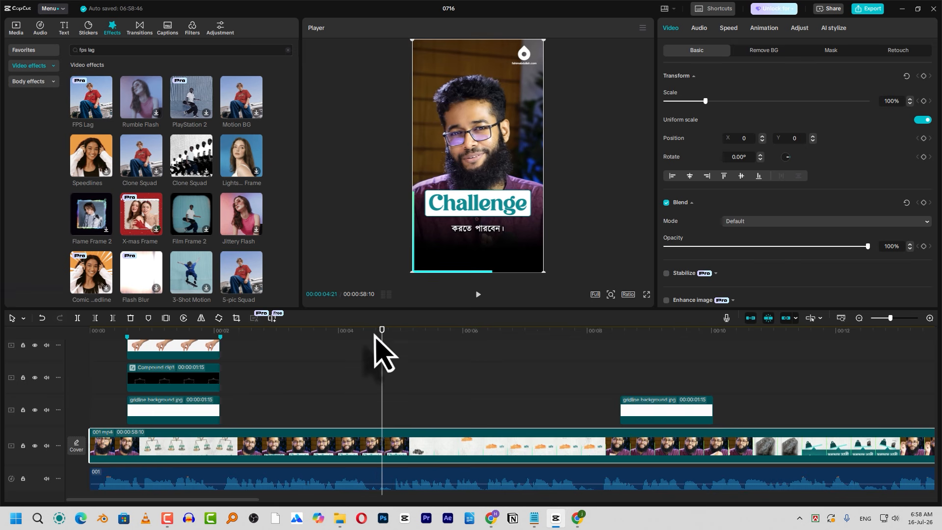
left_click_drag(383, 328, 382, 330)
left_click(395, 345)
left_click(380, 329)
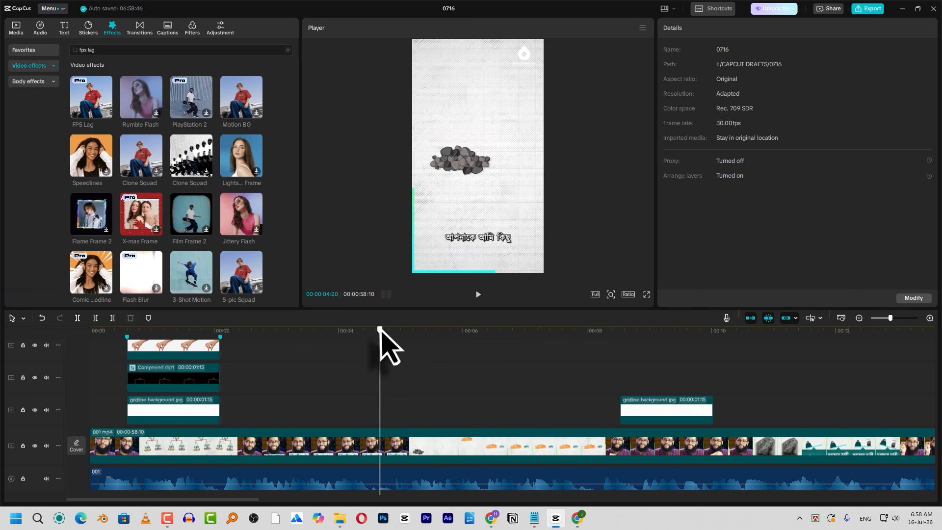
left_click(148, 318)
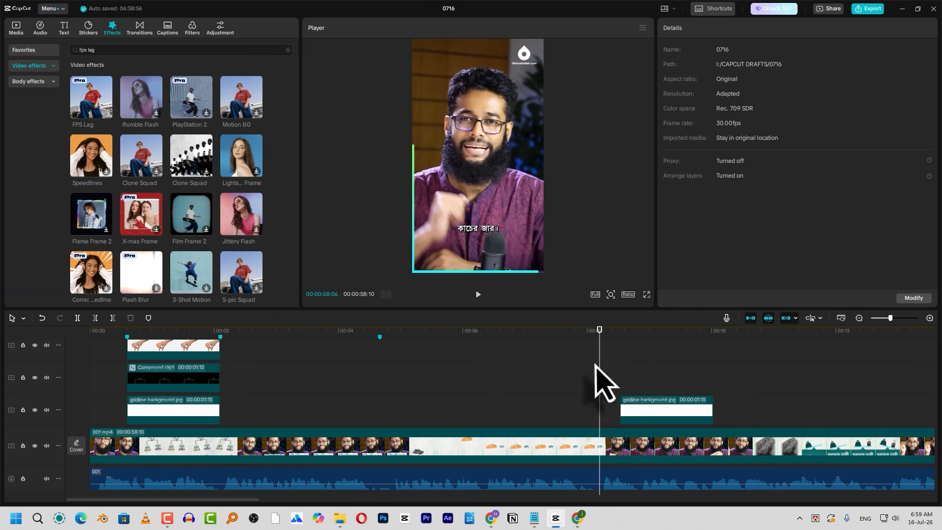
left_click(148, 318)
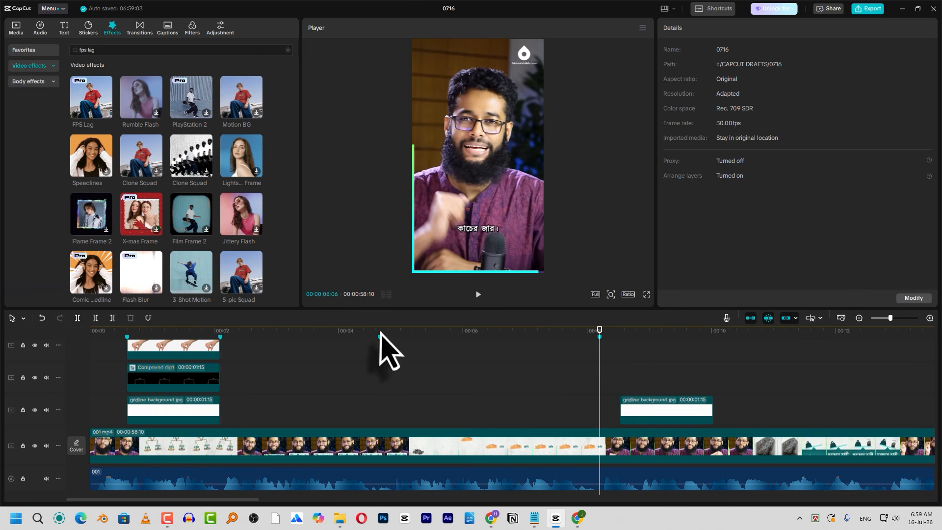
left_click(382, 332)
key("space")
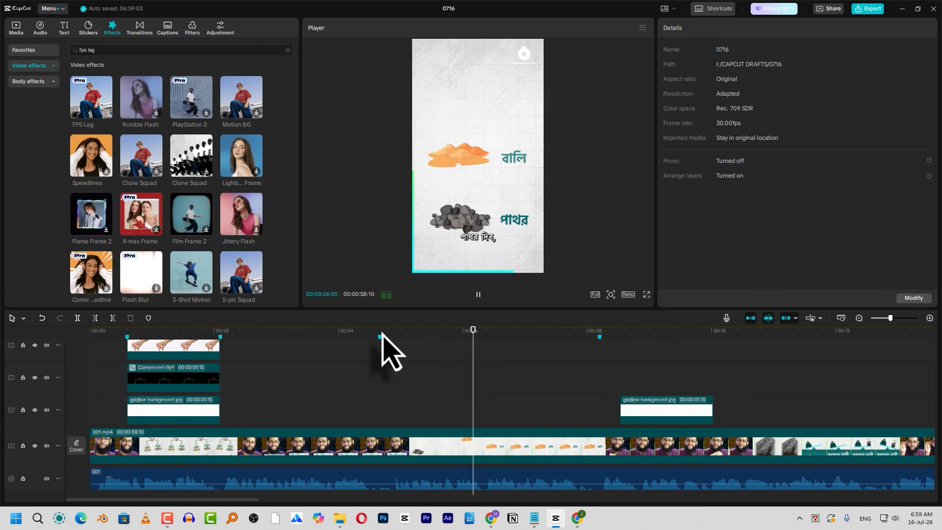
key("space")
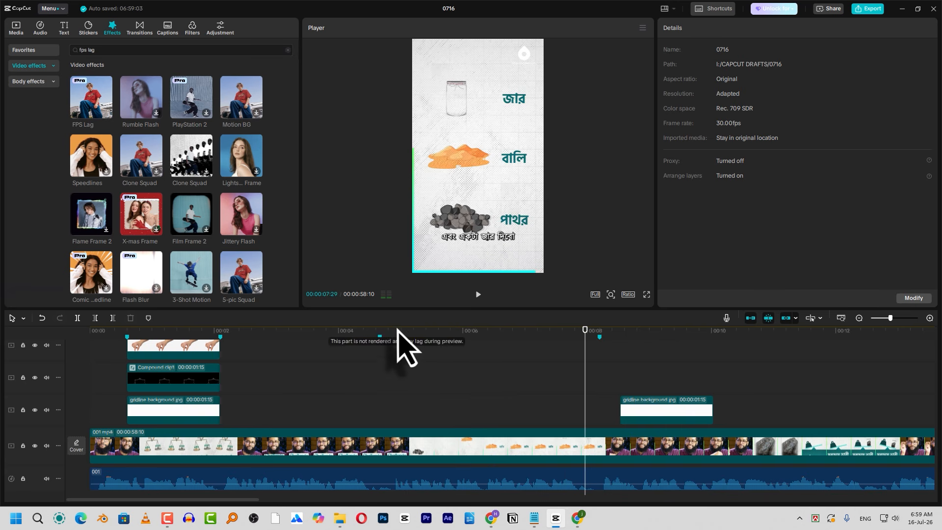
Step: Fit the copied gridline background exactly between the two sand and stone scene markers and play through it
left_click_drag(682, 412, 606, 415)
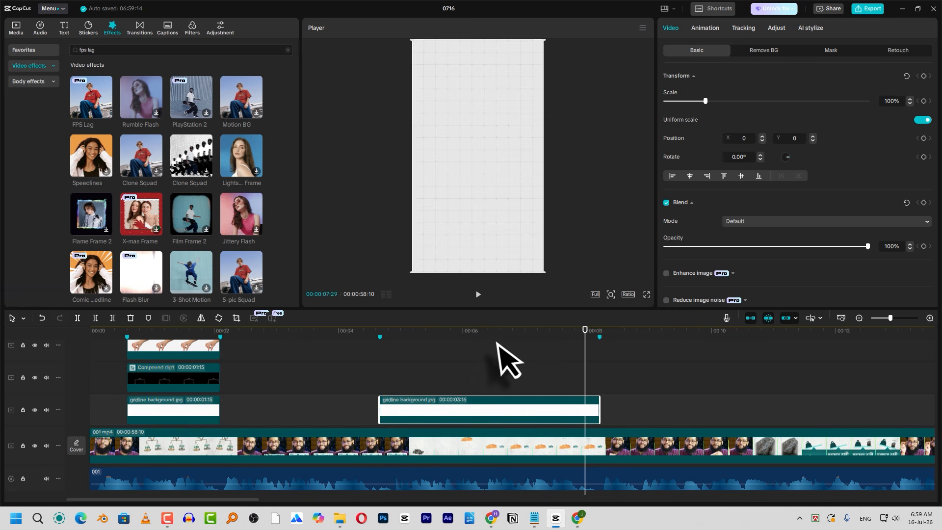
left_click(480, 338)
scroll(358, 392, "up", 1)
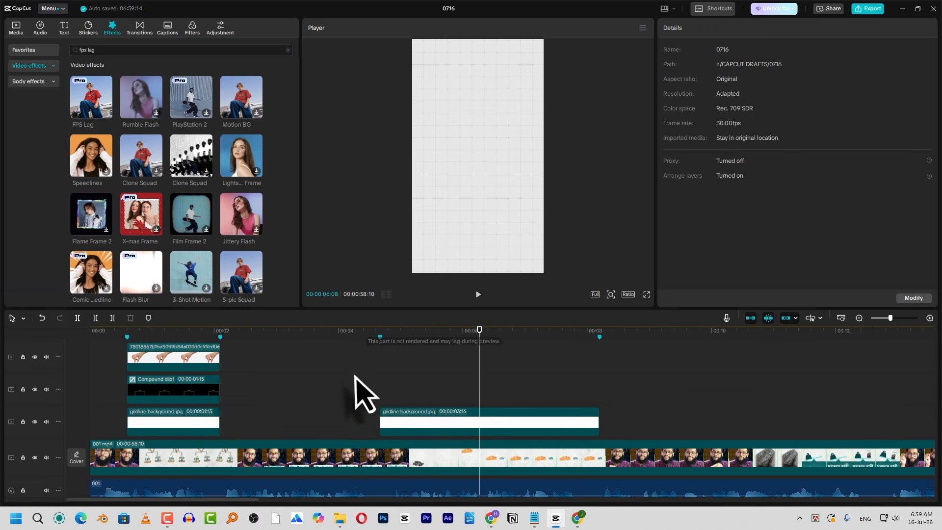
scroll(400, 382, "down", 2)
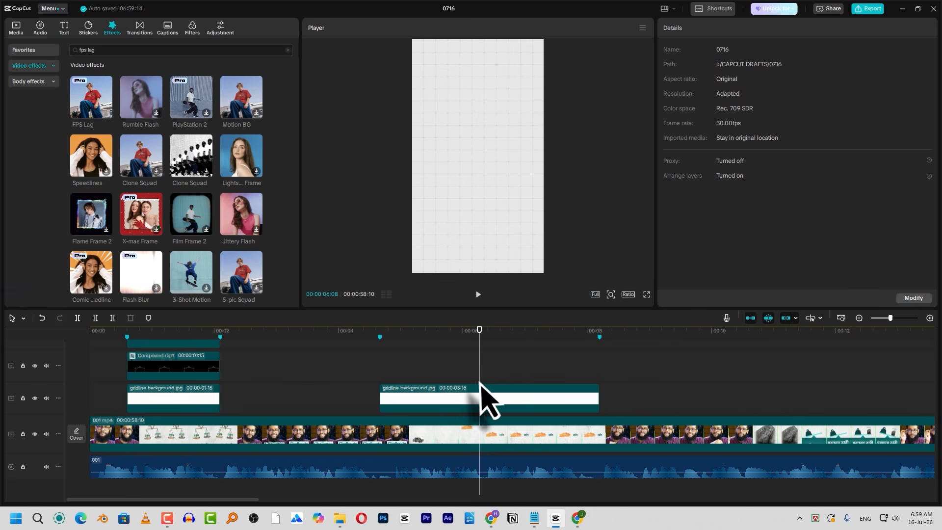
left_click(380, 336)
left_click_drag(380, 336, 396, 336)
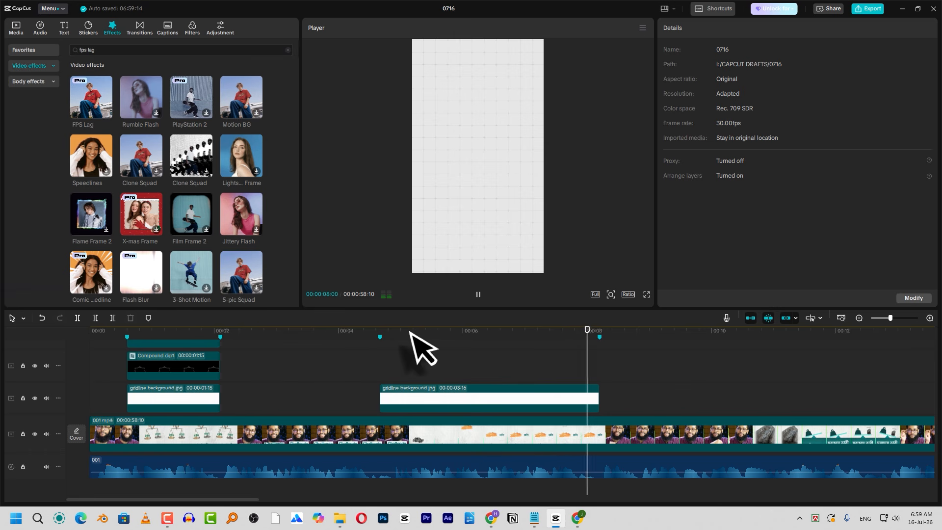
left_click(391, 334)
left_click_drag(393, 335, 553, 336)
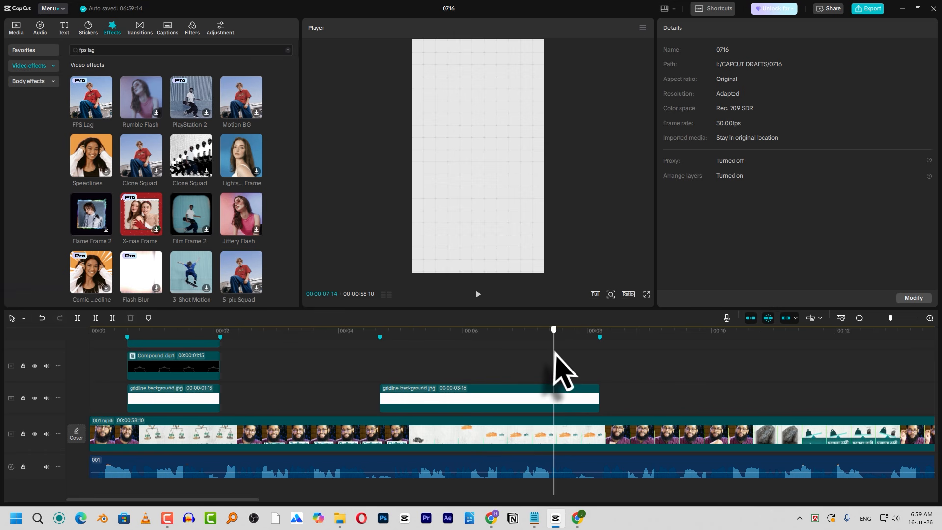
Step: Add the granite stones image above the gridline background from the scene's start marker and remove its background with Auto removal
scroll(177, 194, "down", 3)
scroll(284, 221, "up", 5)
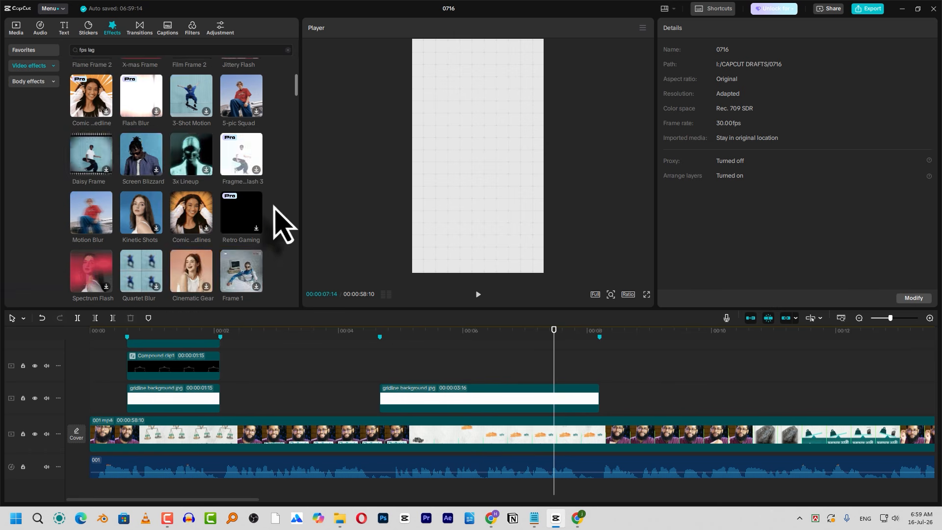
left_click(16, 27)
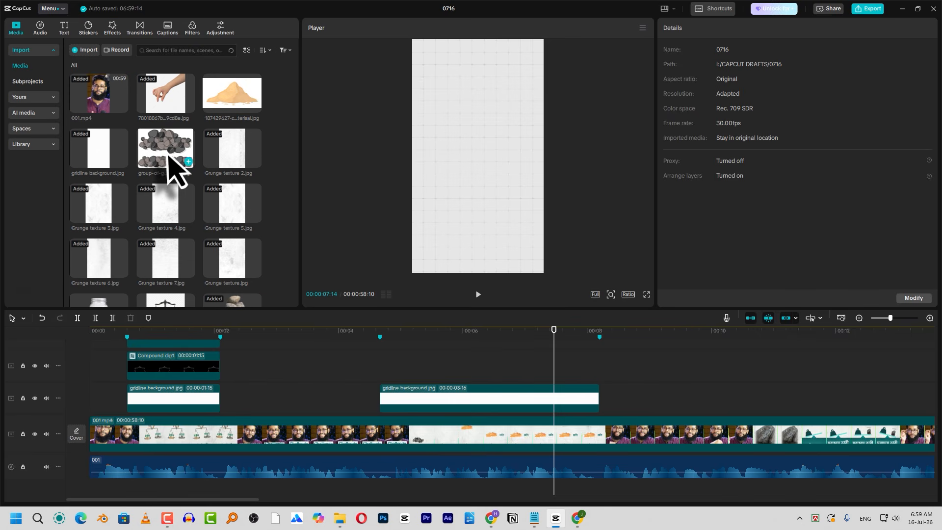
left_click_drag(167, 158, 386, 375)
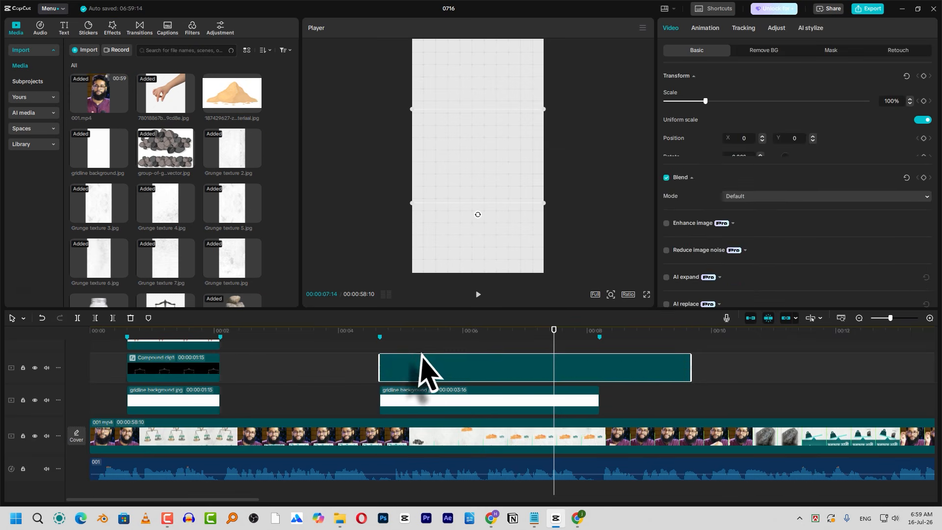
left_click(426, 334)
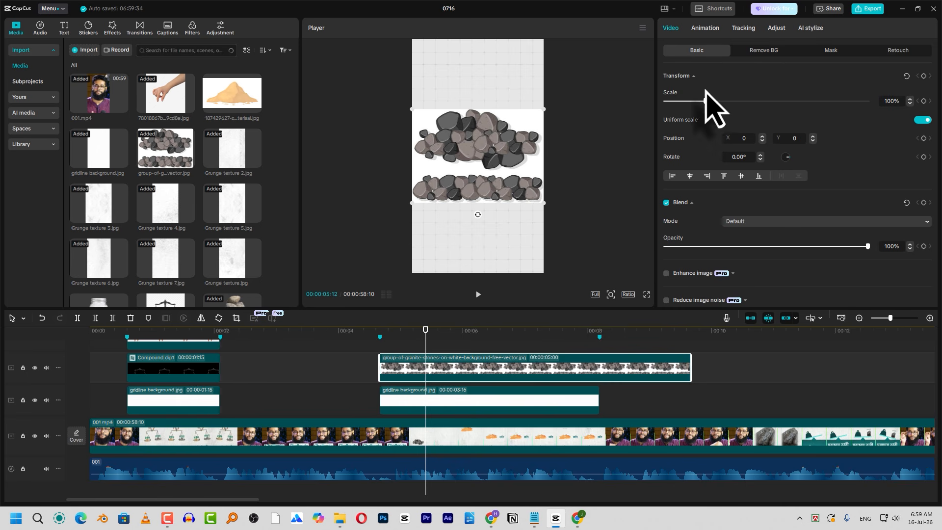
left_click(757, 51)
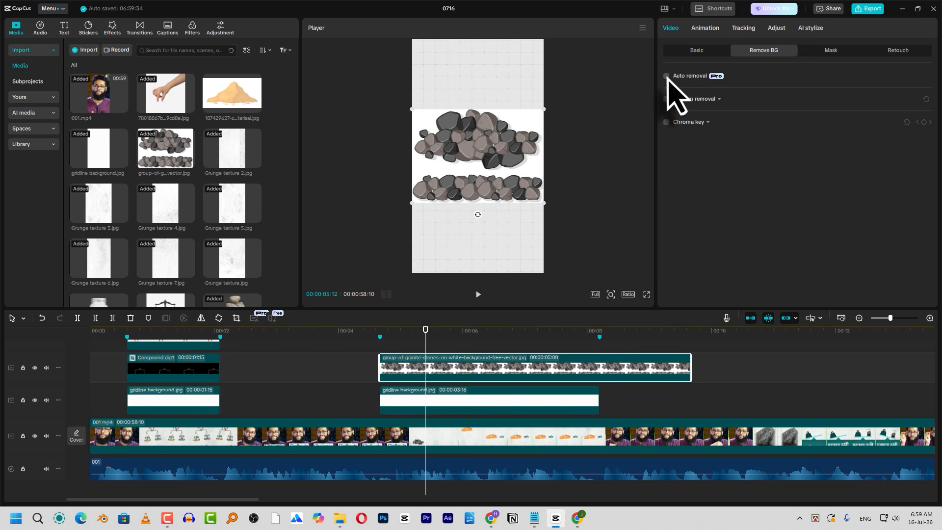
left_click(666, 76)
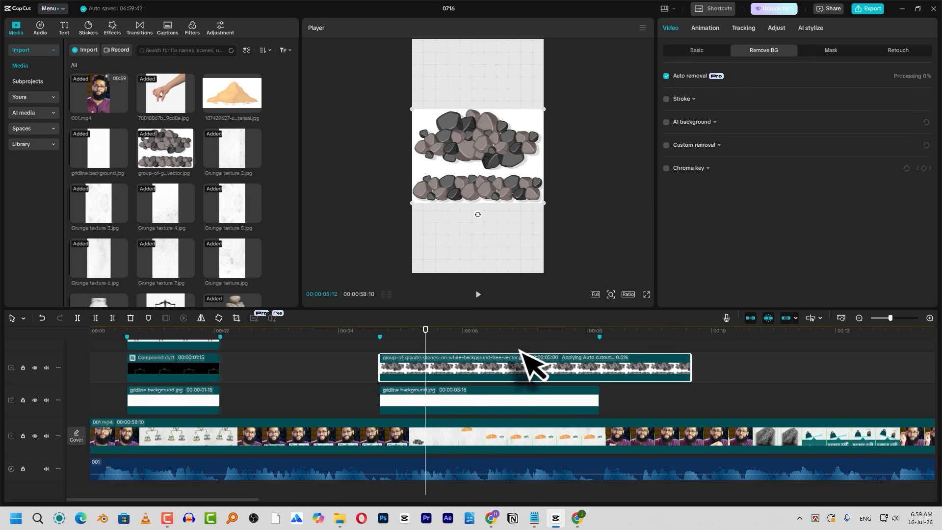
Step: Hide the lower row of stones with a reversed Pen mask and place the remaining pile at 48% scale, X -322, Y -1107
left_click(830, 53)
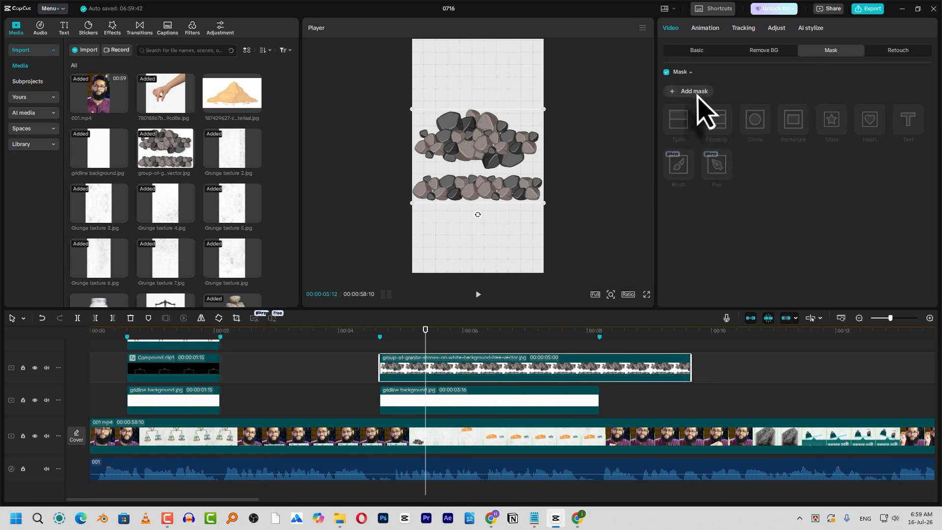
left_click(692, 92)
left_click(716, 164)
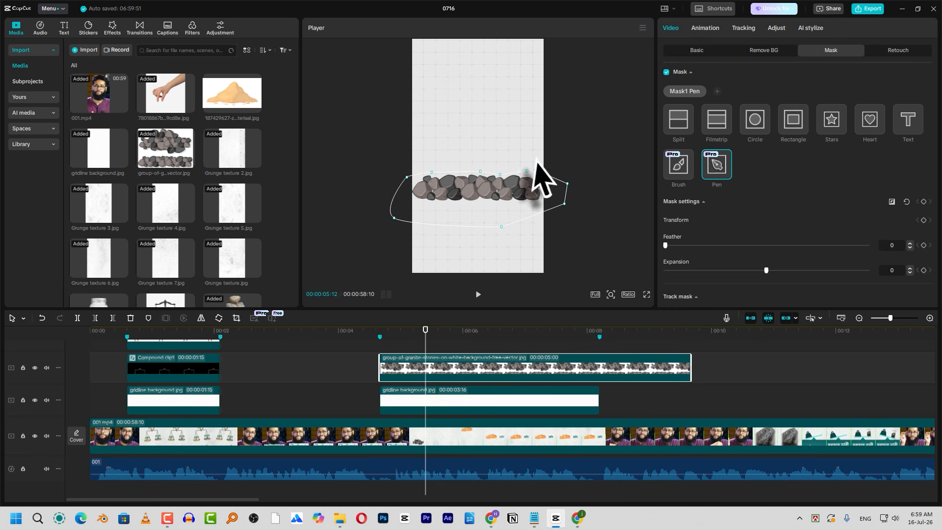
left_click(891, 202)
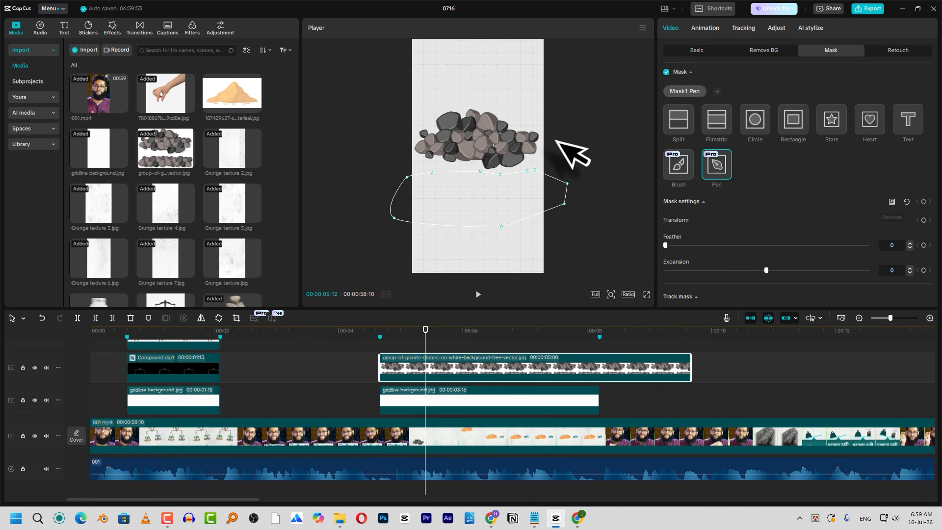
left_click(694, 49)
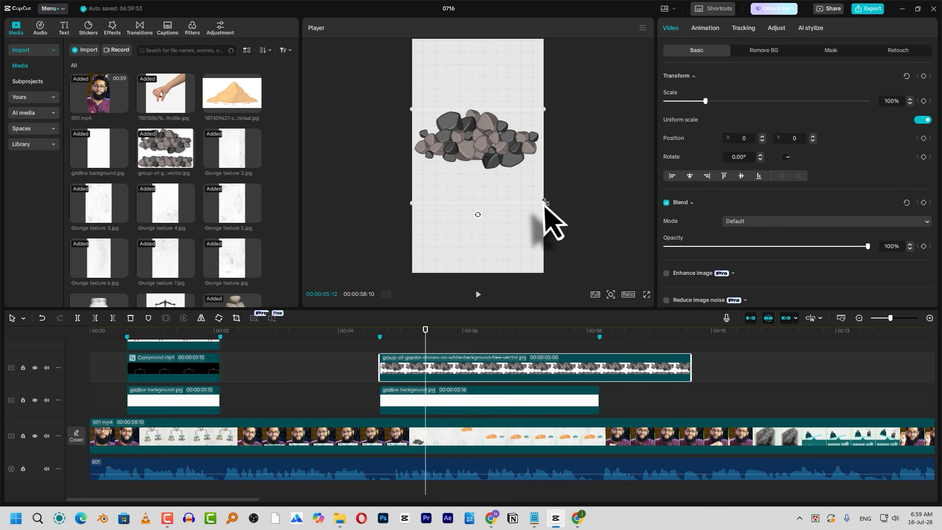
left_click_drag(542, 201, 473, 223)
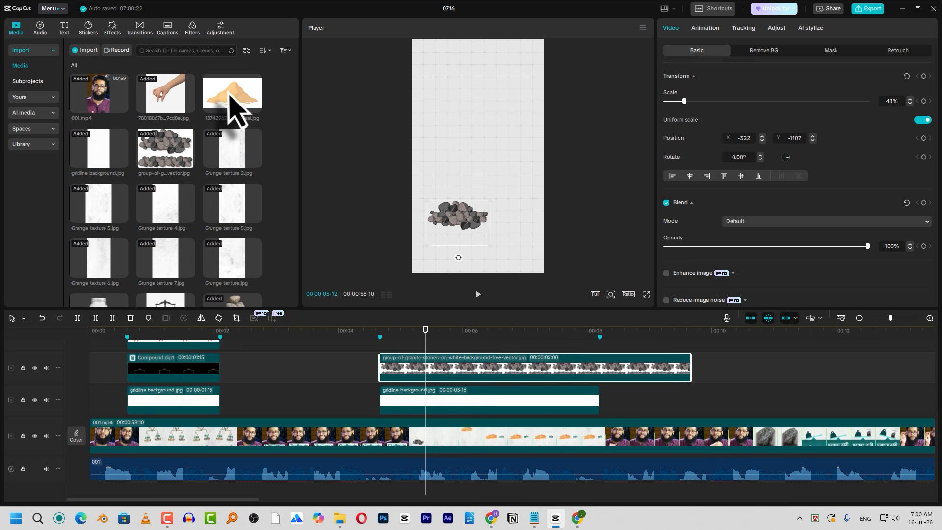
Step: Add the sand heap image on a track above the stones, auto-remove its background, and place it scaled down directly above the stone pile
left_click_drag(231, 105, 388, 356)
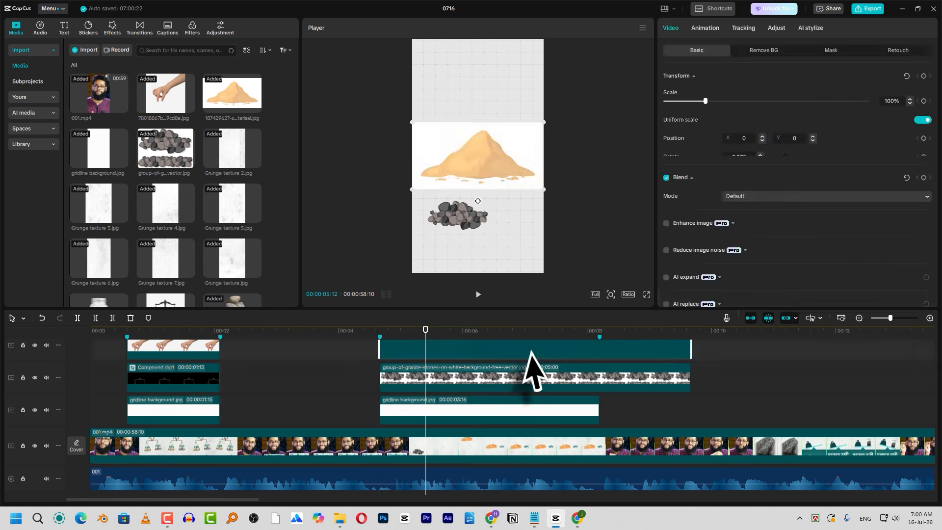
left_click(767, 50)
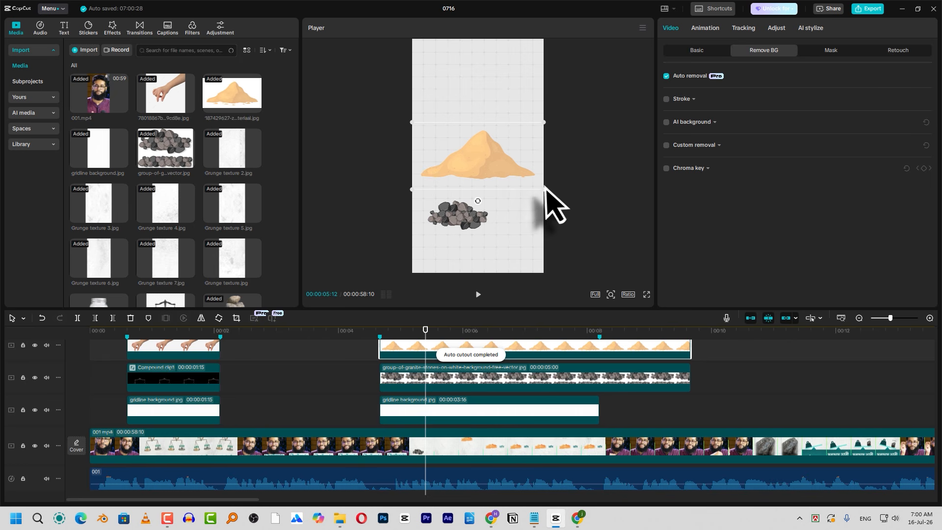
left_click_drag(543, 188, 465, 163)
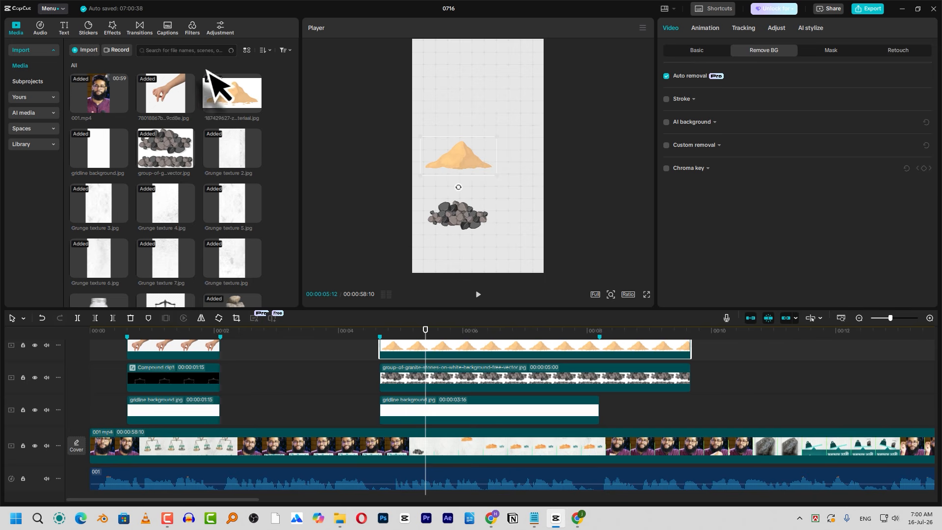
Step: Add the jar image processed-image.png above the sand clip from the scene's start marker, and place it scaled down above the sand heap
scroll(249, 221, "down", 3)
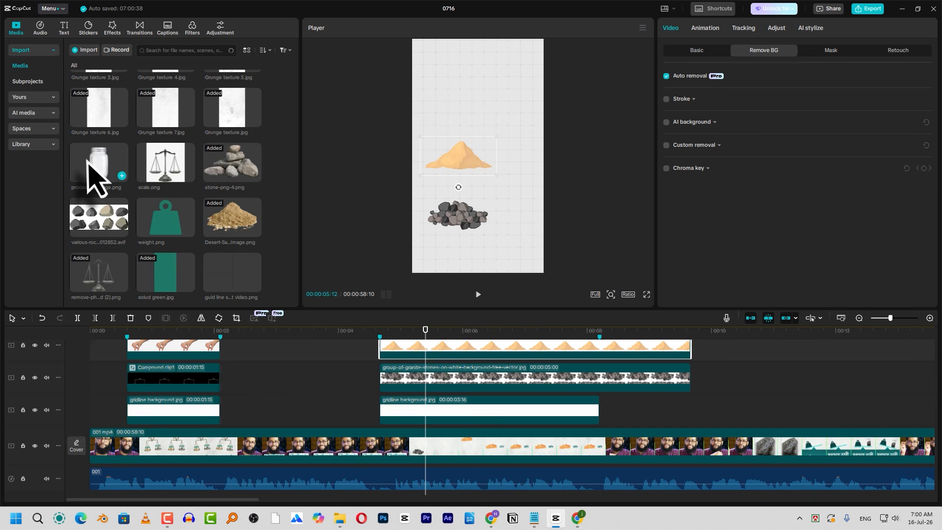
left_click_drag(88, 163, 382, 341)
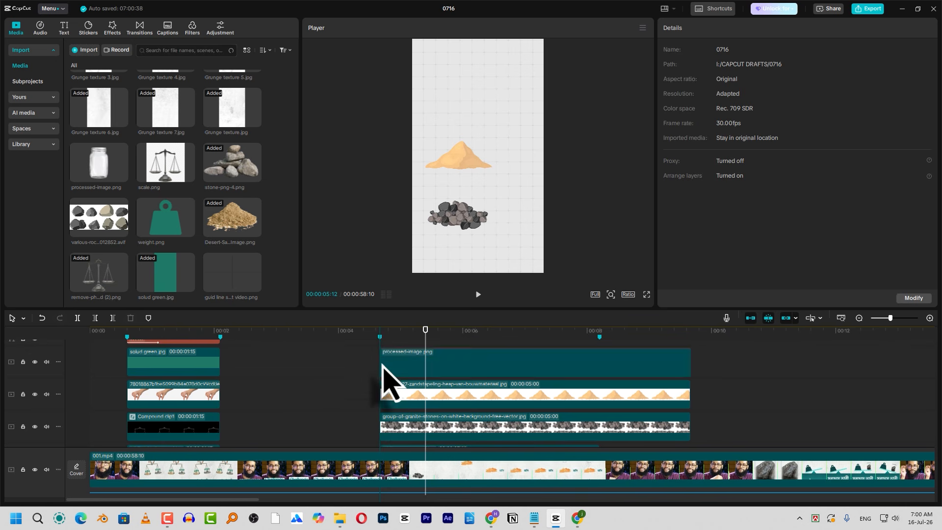
left_click(384, 364)
left_click_drag(543, 244, 456, 96)
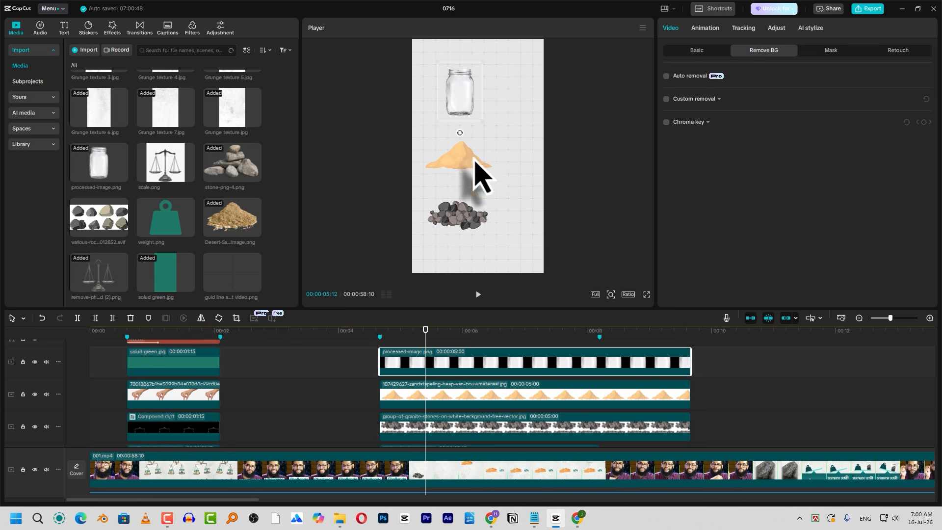
Step: Preview the jar, sand and stones scene from its start marker
left_click(386, 337)
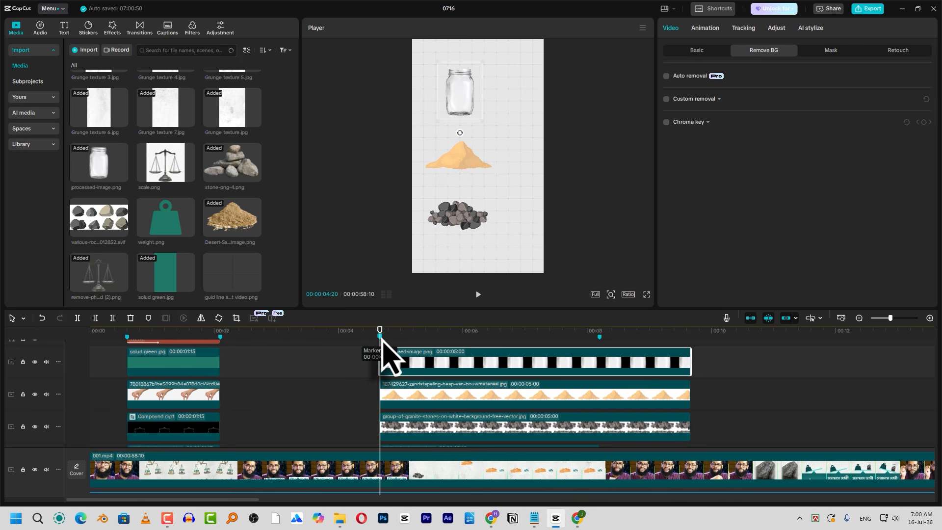
mouse_move(468, 334)
left_mouse_down()
mouse_move(485, 336)
mouse_move(398, 341)
mouse_move(450, 339)
left_mouse_up()
key("space")
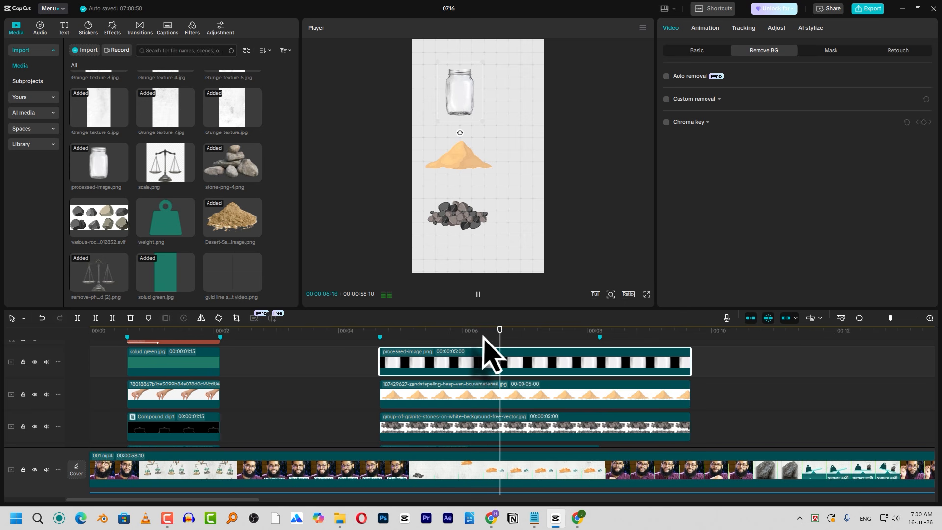
Step: Stagger the image entrances by moving the sand clip to start at about 6 seconds and the jar clip at about 7 seconds
key("space")
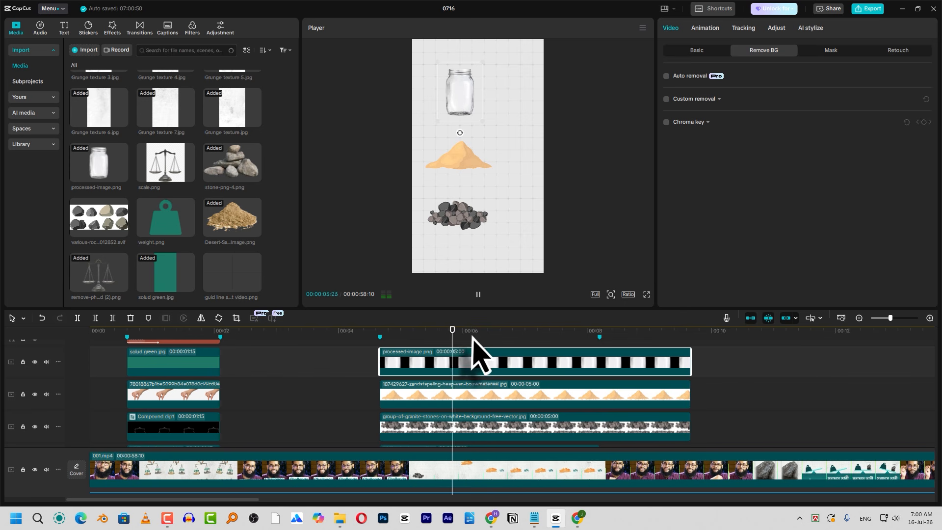
key("space")
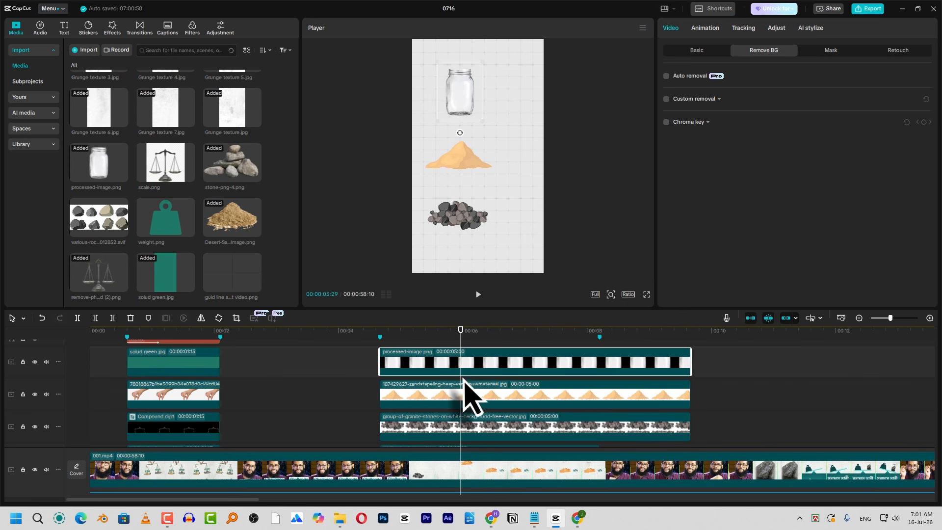
left_click_drag(464, 389, 551, 392)
key("space")
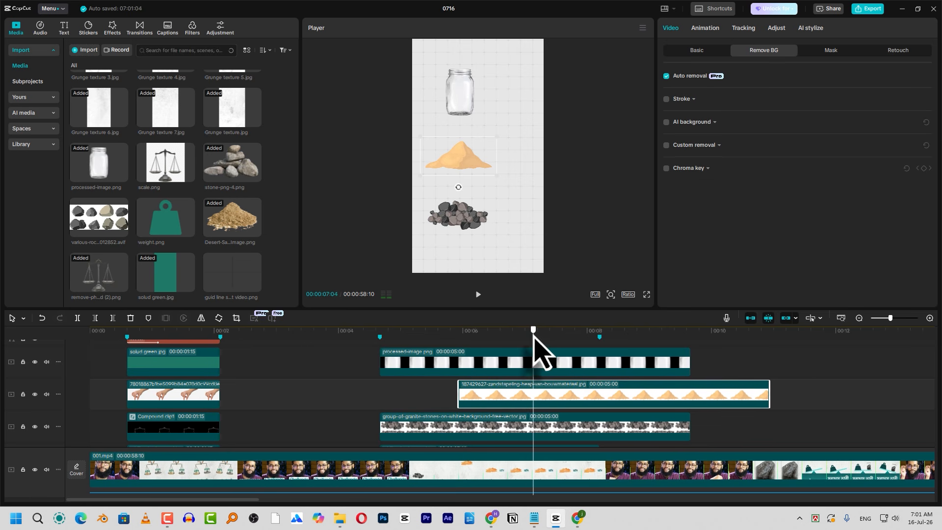
left_click_drag(422, 362, 571, 364)
Step: Trim the ends of the stone, sand and jar clips together to the scene's end marker
left_click(599, 331)
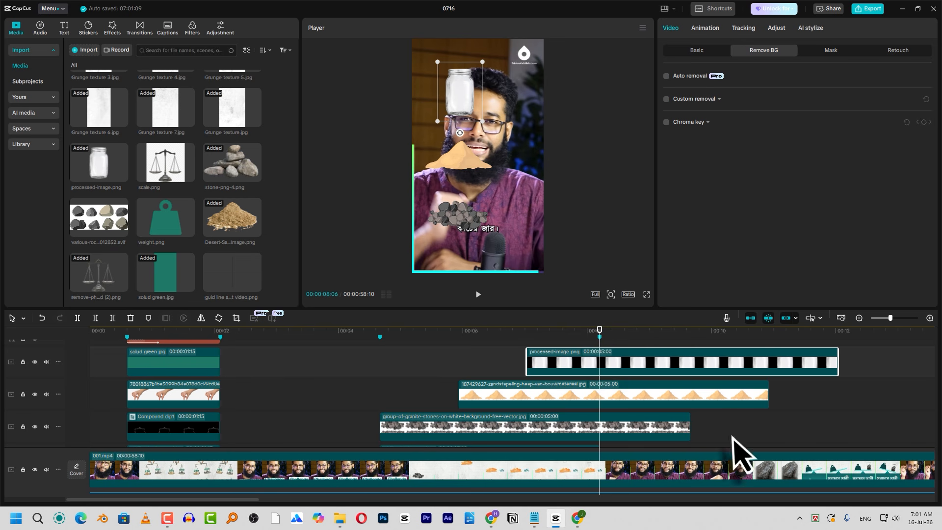
left_click_drag(731, 437, 628, 360)
key("w")
left_click(559, 333)
left_click(564, 333)
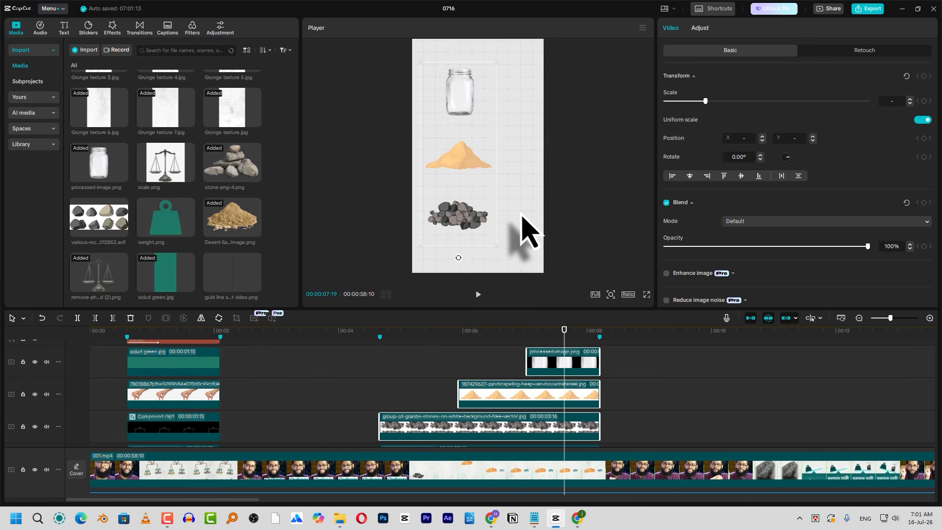
Step: Copy the ভারী title from the scale scene to the start marker, change its text to পাথর, and extend it to the end marker
scroll(245, 390, "up", 3)
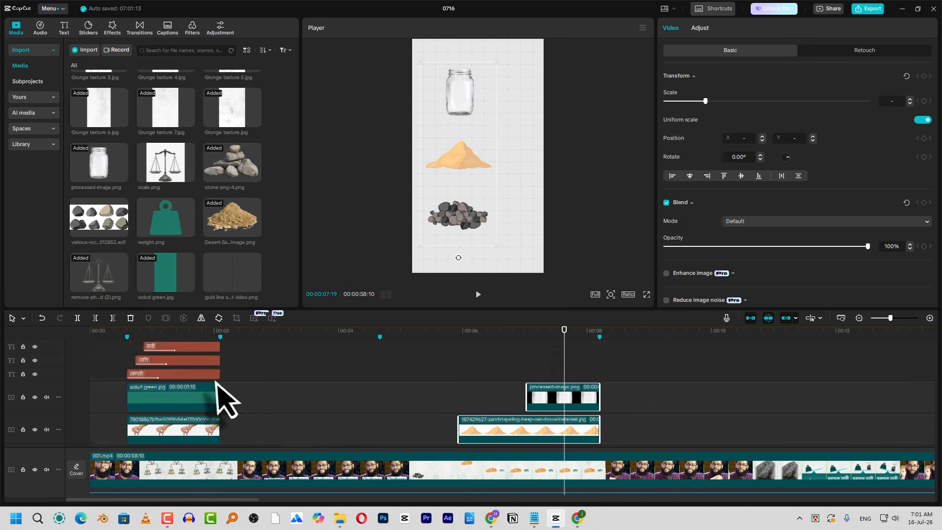
left_click(162, 347)
key("ctrl+c")
key("ctrl+v")
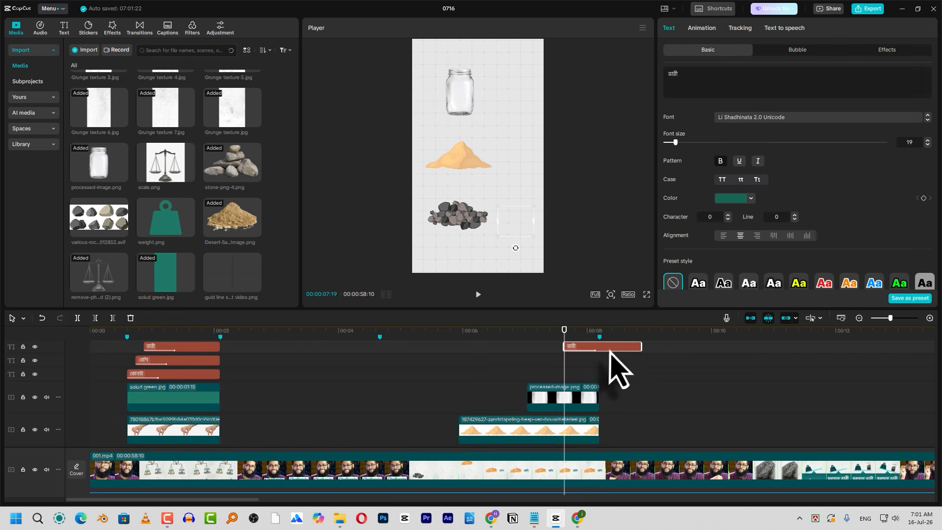
left_click_drag(608, 347, 419, 360)
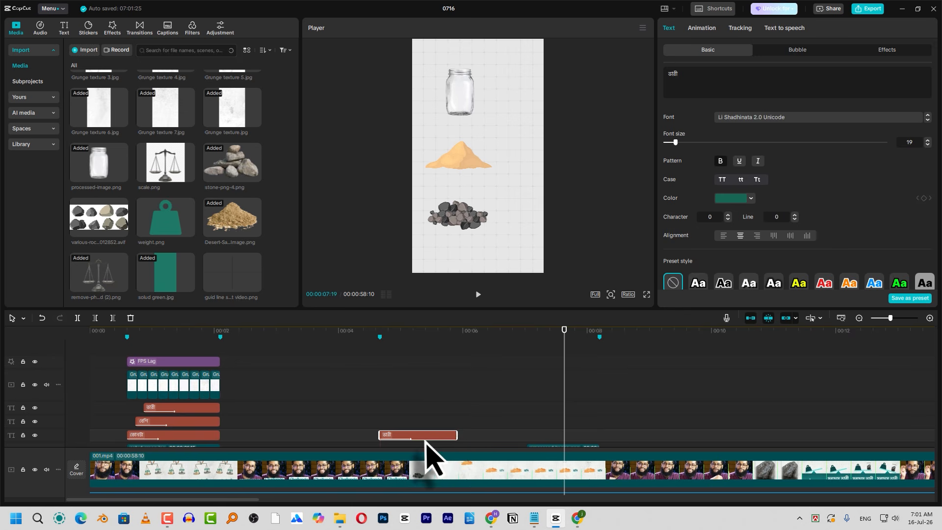
left_click_drag(447, 435, 599, 435)
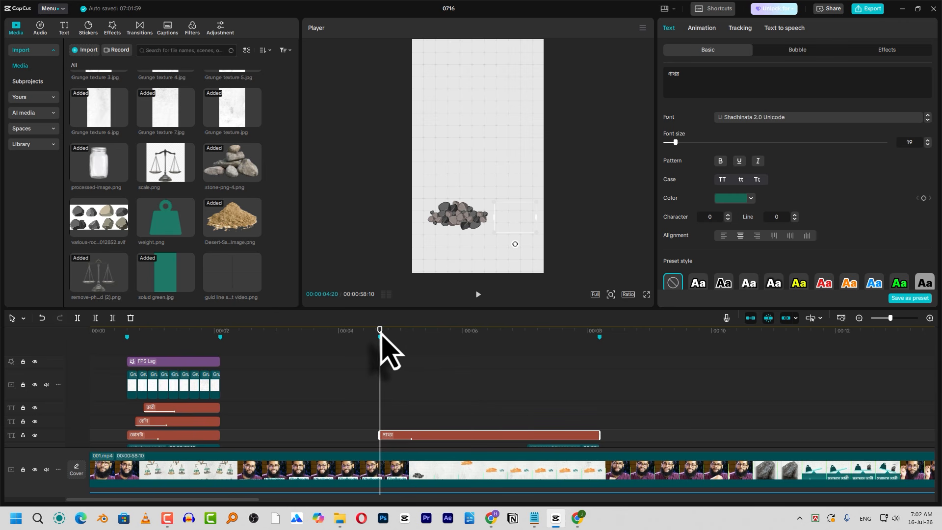
Step: Preview the পাথর label and change its entrance animation to Grow
key("space")
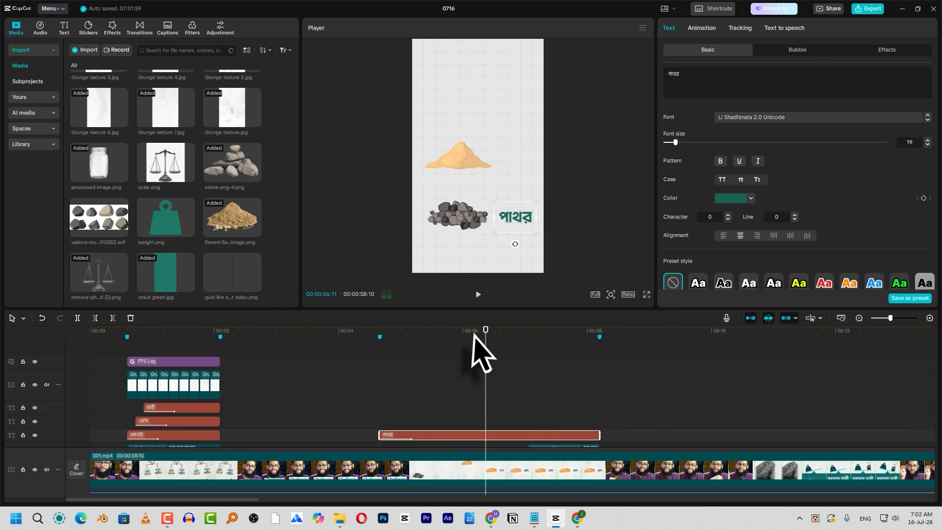
left_click(401, 338)
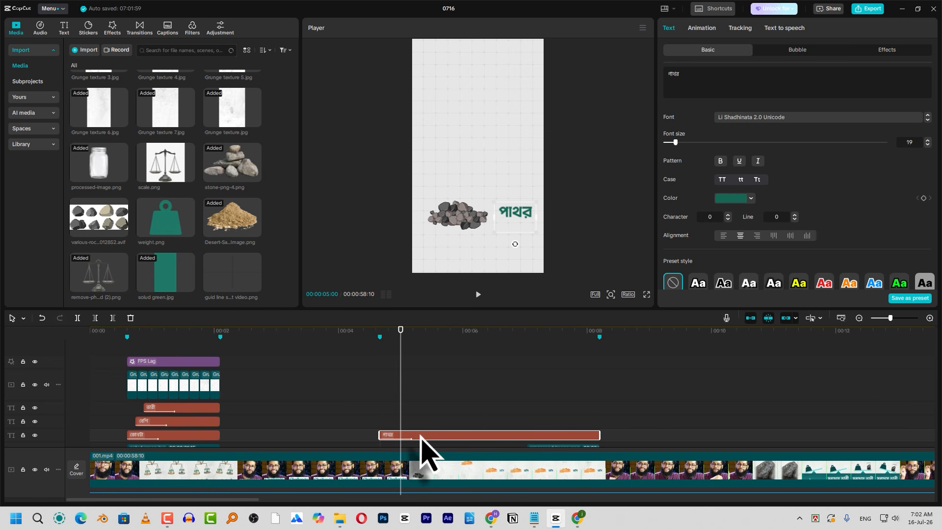
left_click(707, 28)
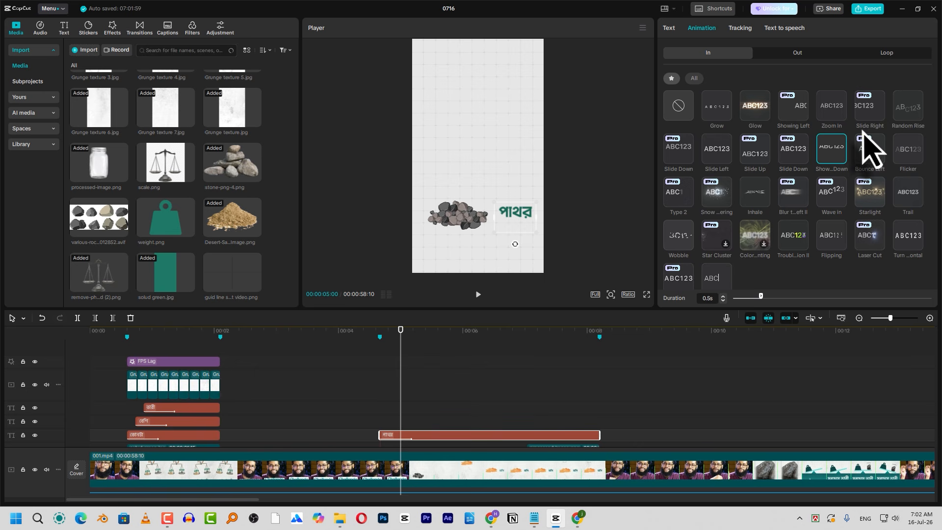
left_click(715, 110)
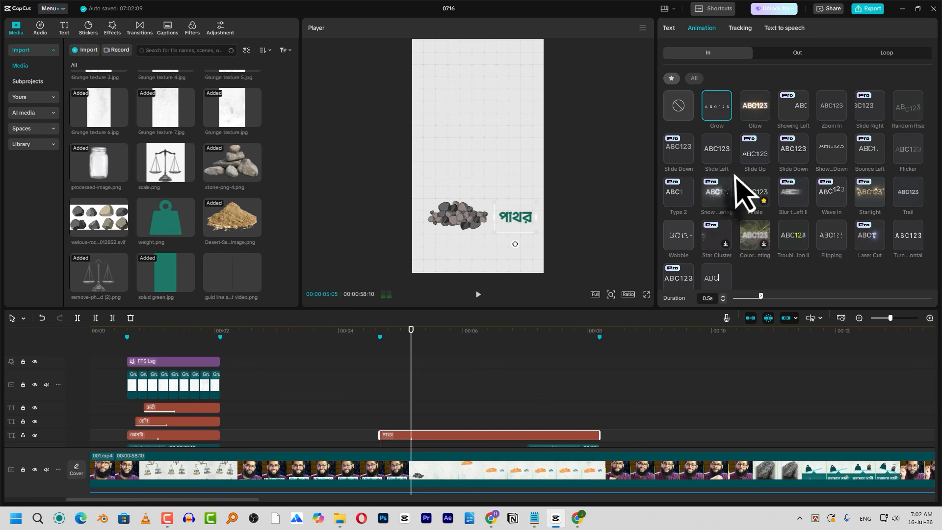
left_click(716, 106)
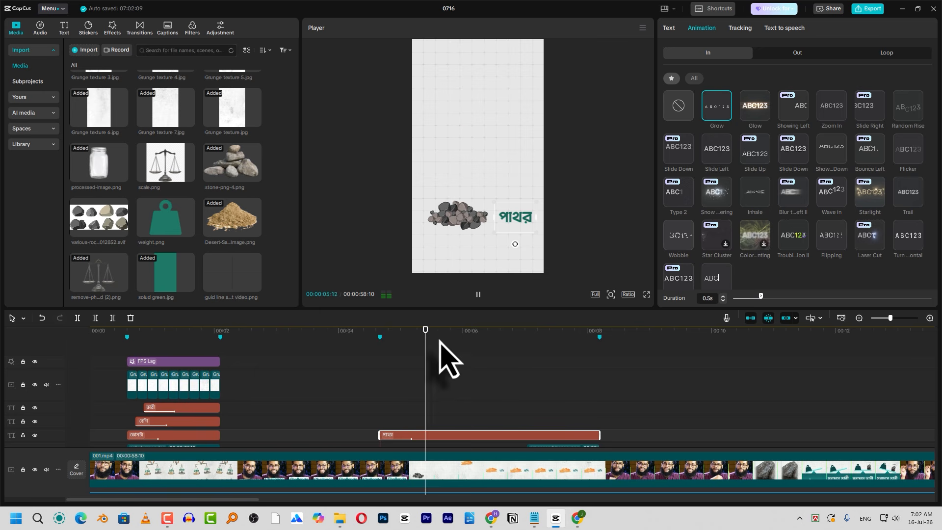
key("space")
Step: Duplicate the পাথর label at the sand clip's start, place it beside the sand heap, and change its text to বালি
scroll(491, 373, "down", 5)
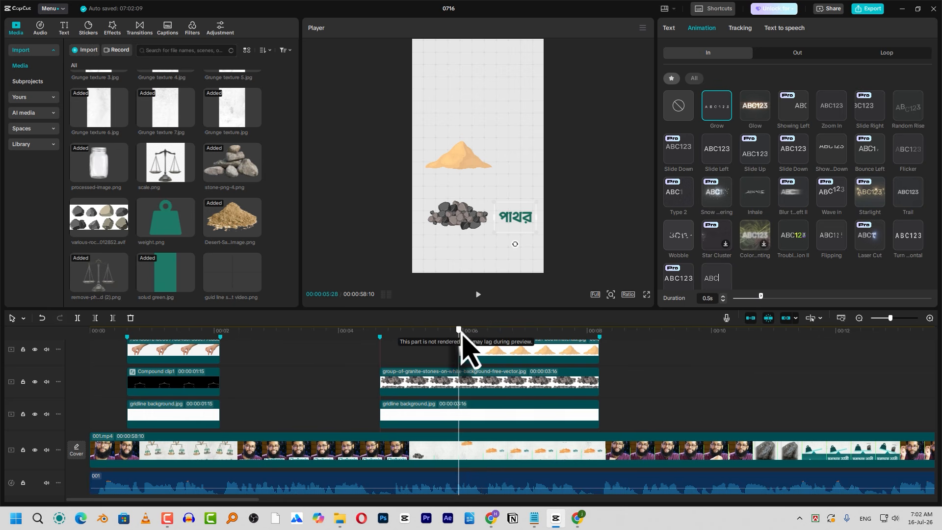
scroll(463, 346, "up", 5)
left_click_drag(481, 366, 505, 364)
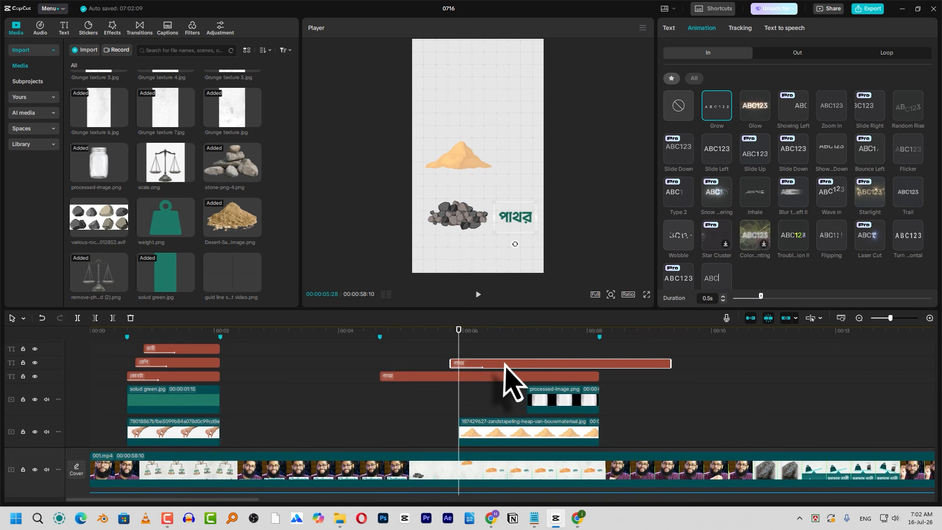
left_click(500, 330)
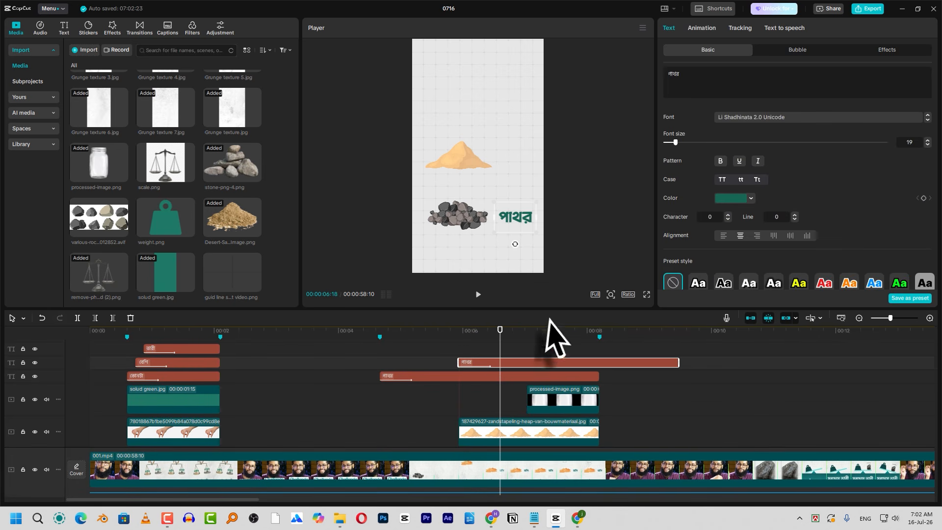
left_click_drag(516, 225, 518, 161)
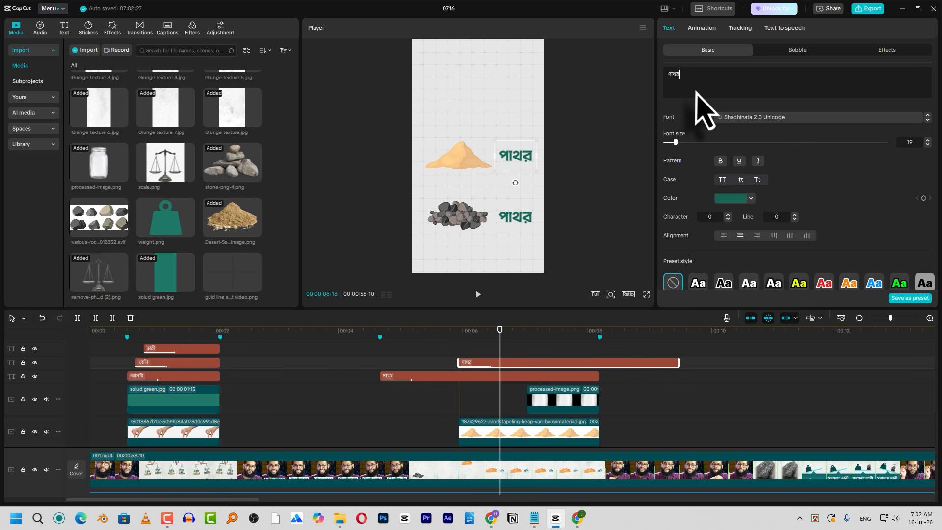
key("super+v")
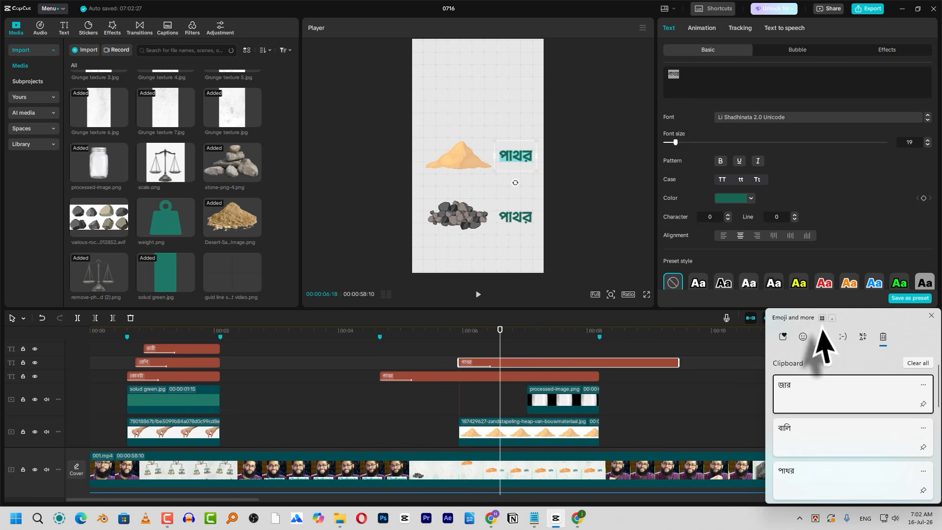
left_click(780, 441)
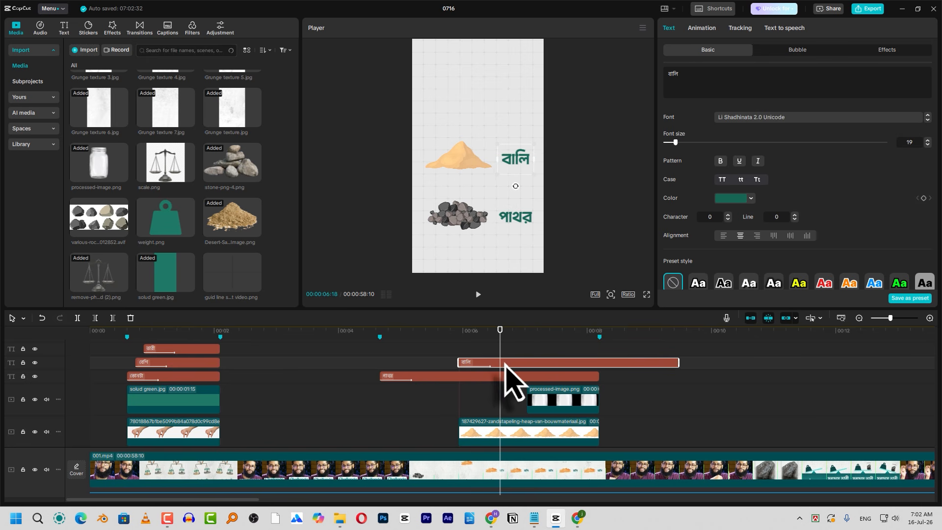
Step: Duplicate the বালি label onto a track above and align its start with the jar clip
left_click_drag(505, 365, 541, 408)
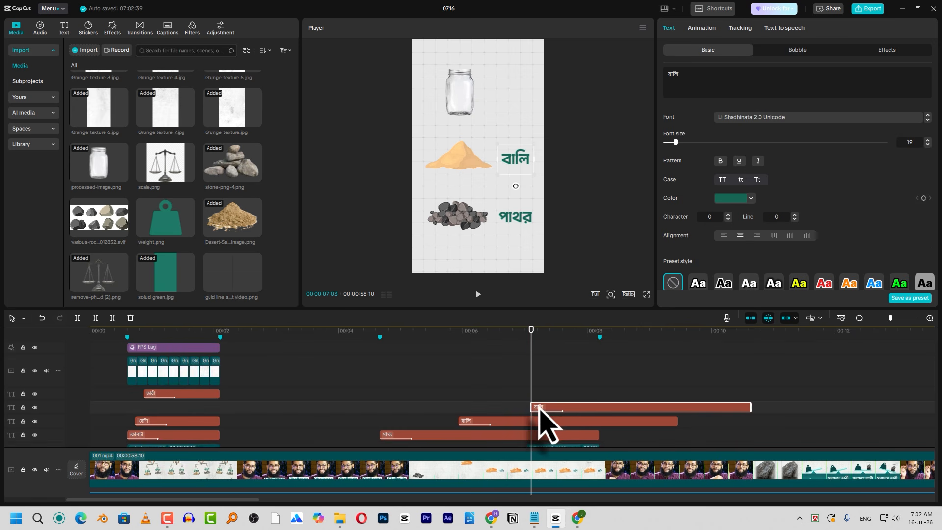
scroll(539, 408, "down", 2)
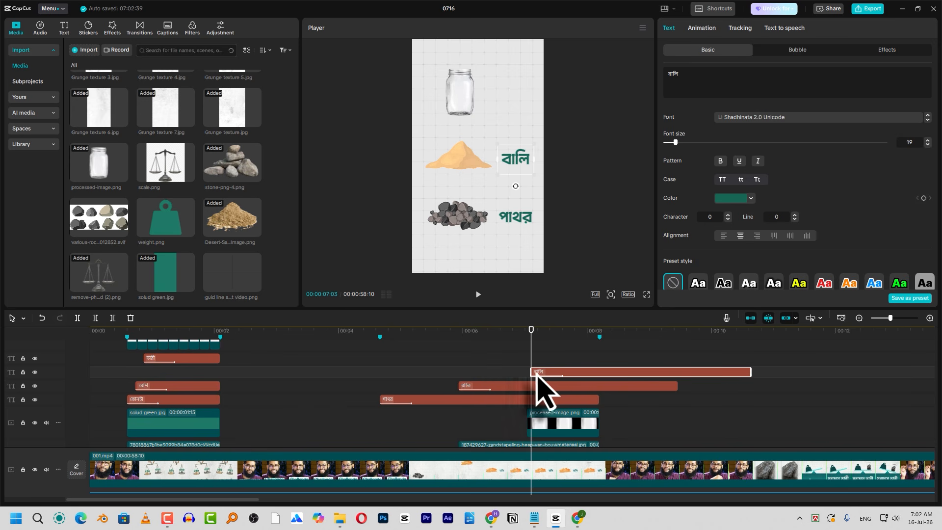
mouse_move(536, 376)
left_mouse_down()
mouse_move(521, 372)
mouse_move(532, 375)
left_mouse_up()
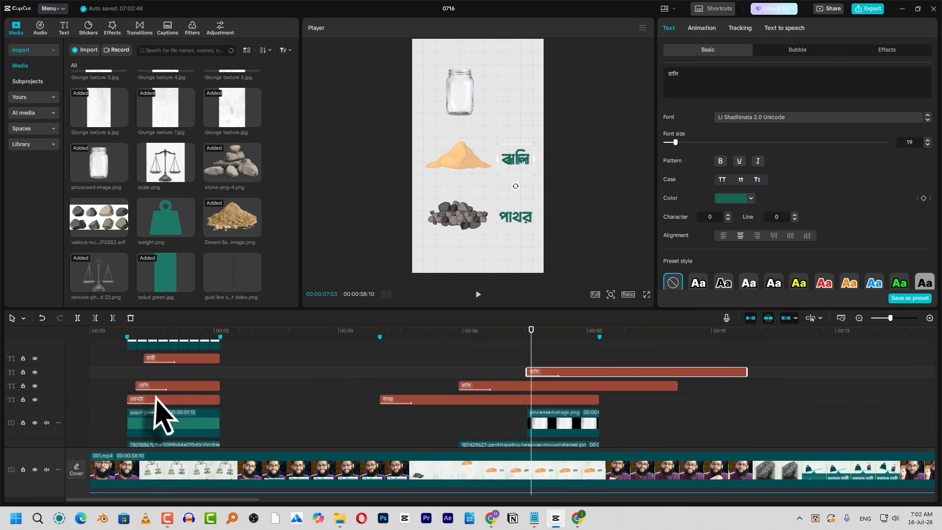
left_click(562, 372)
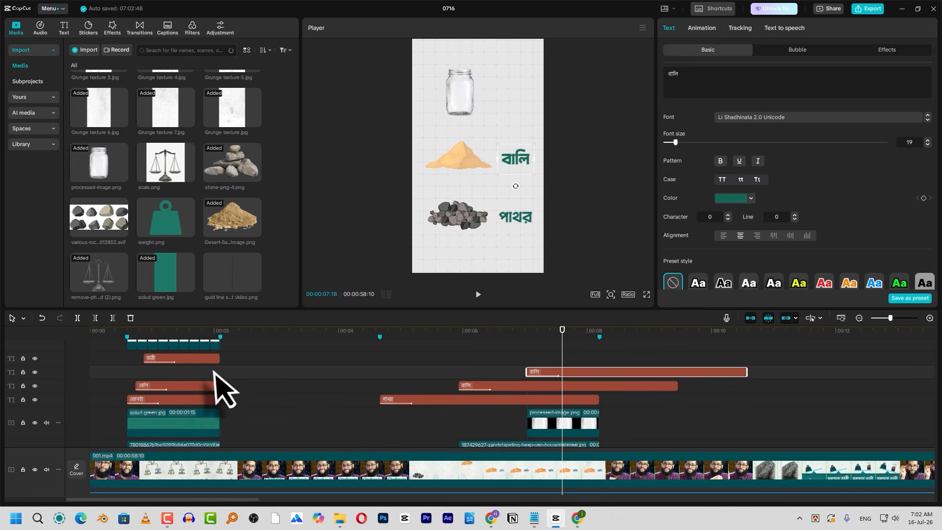
Step: Move the copied বালি label onto the ভারী title's track, starting just before the jar clip
left_click(501, 387)
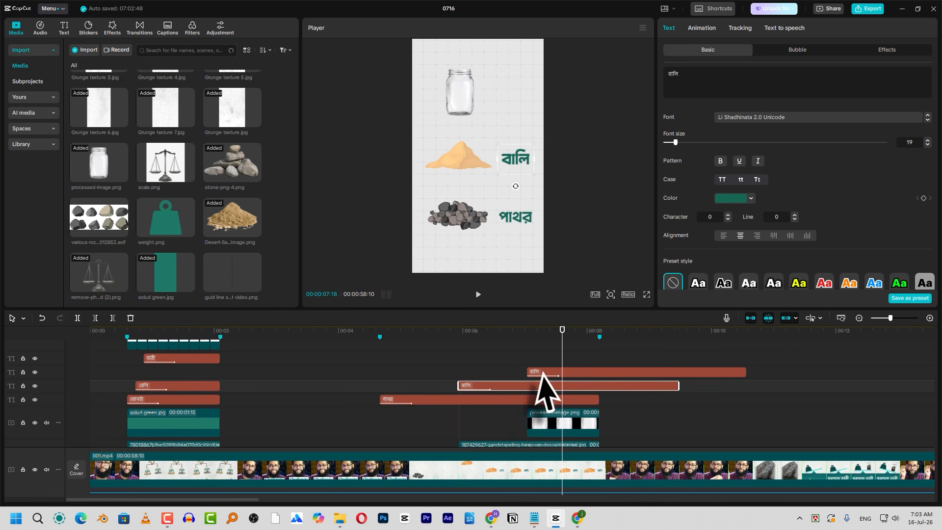
scroll(490, 359, "down", 1)
left_click(546, 339)
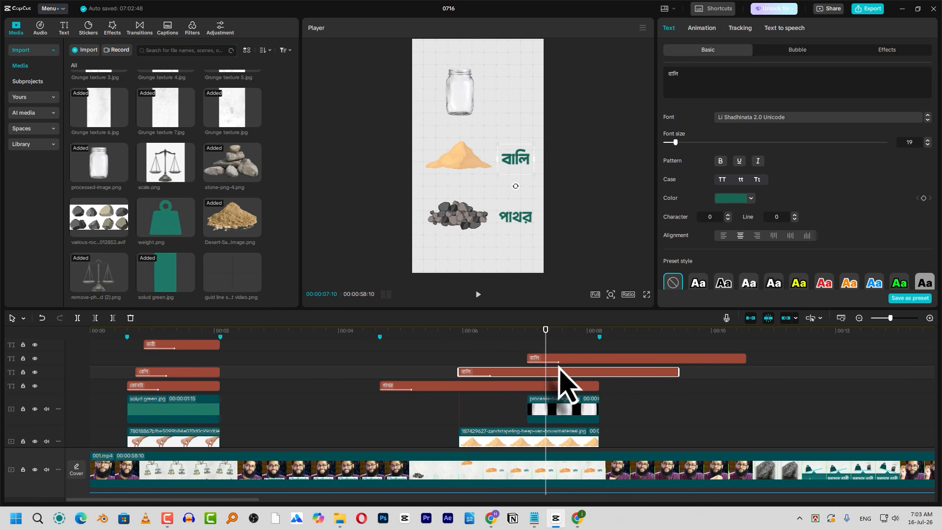
left_click(591, 343)
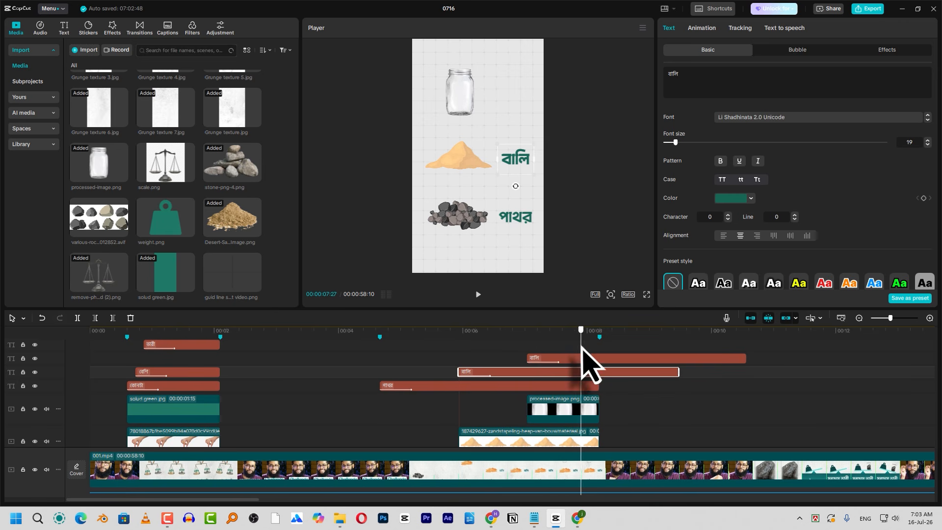
left_click_drag(580, 347, 574, 347)
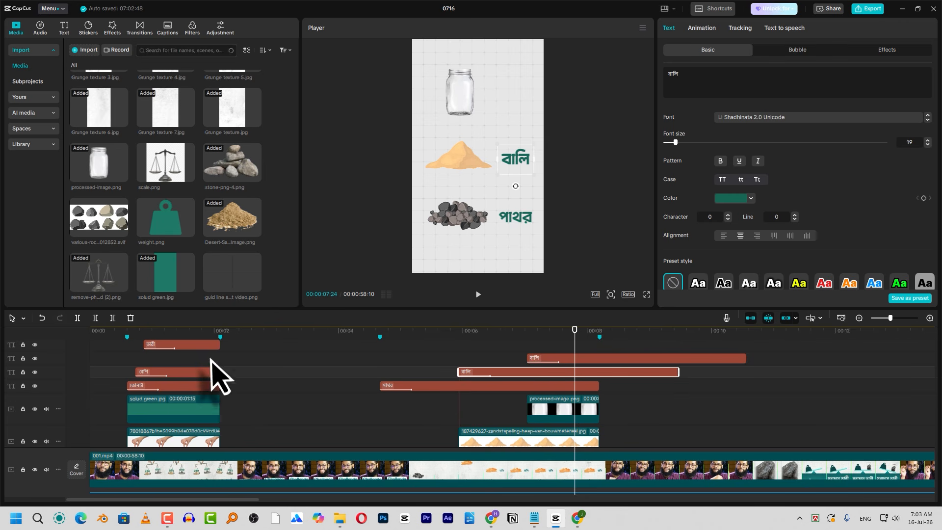
left_click(211, 360)
left_click(548, 360)
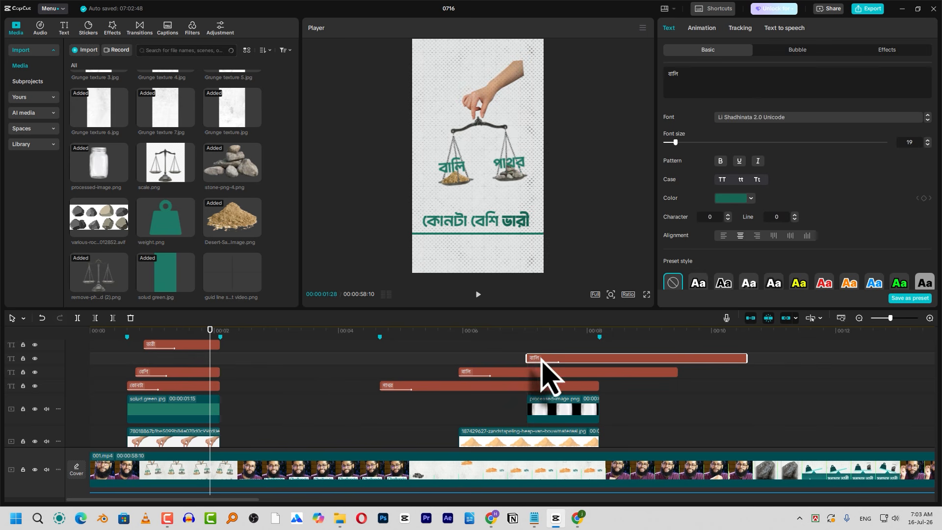
left_click_drag(542, 357, 535, 387)
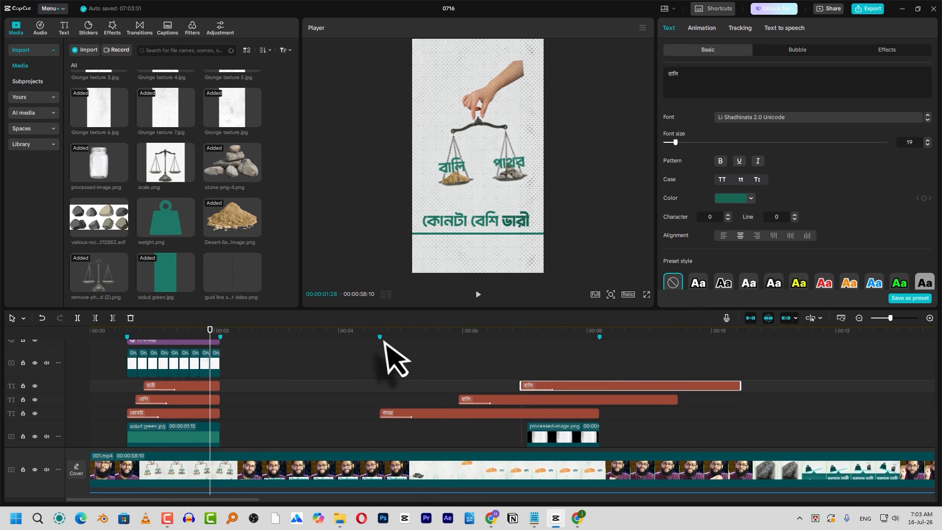
Step: Place the copied বালি label beside the jar, change its text to জার, and preview it
scroll(515, 347, "down", 5)
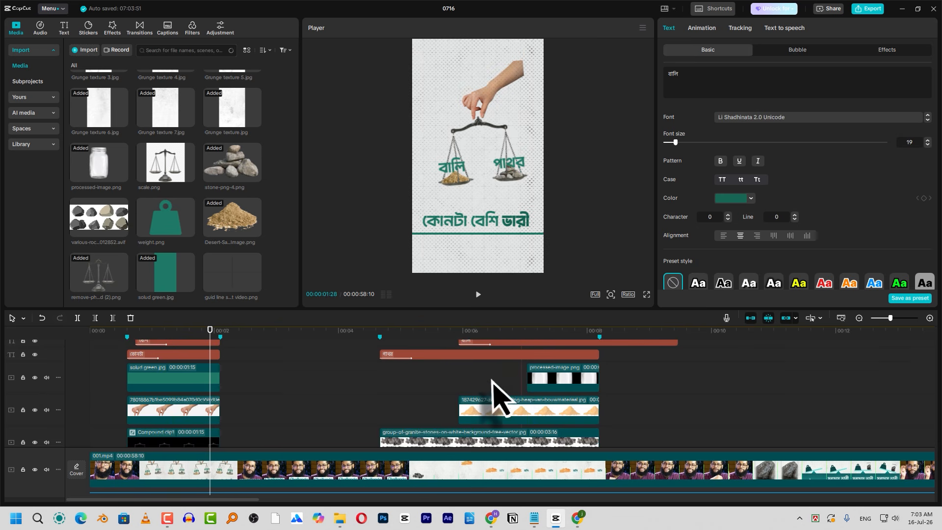
left_click_drag(498, 310, 510, 186)
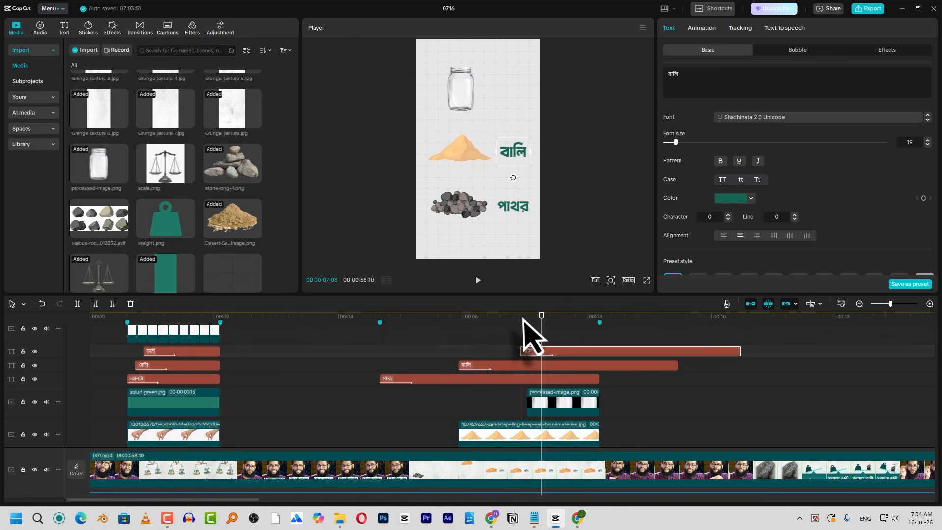
left_click_drag(523, 322, 492, 328)
key("space")
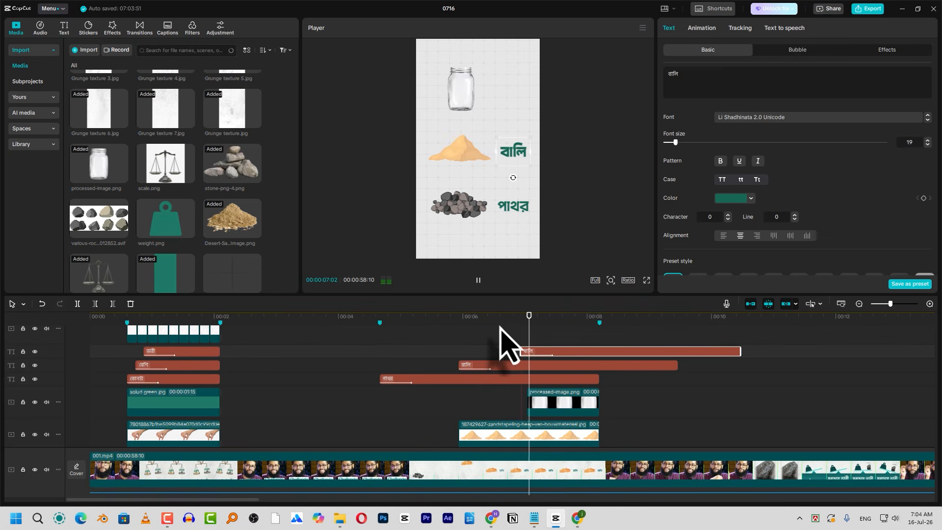
key("space")
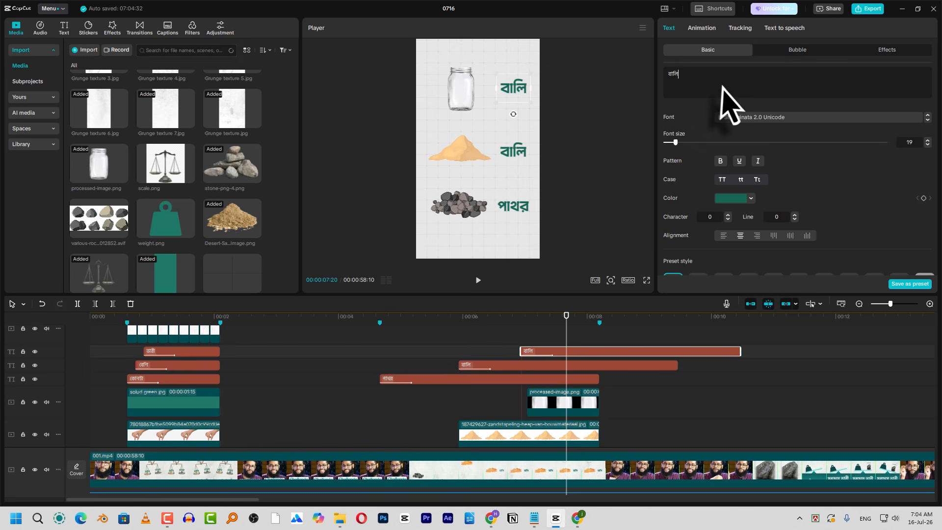
key("super+v")
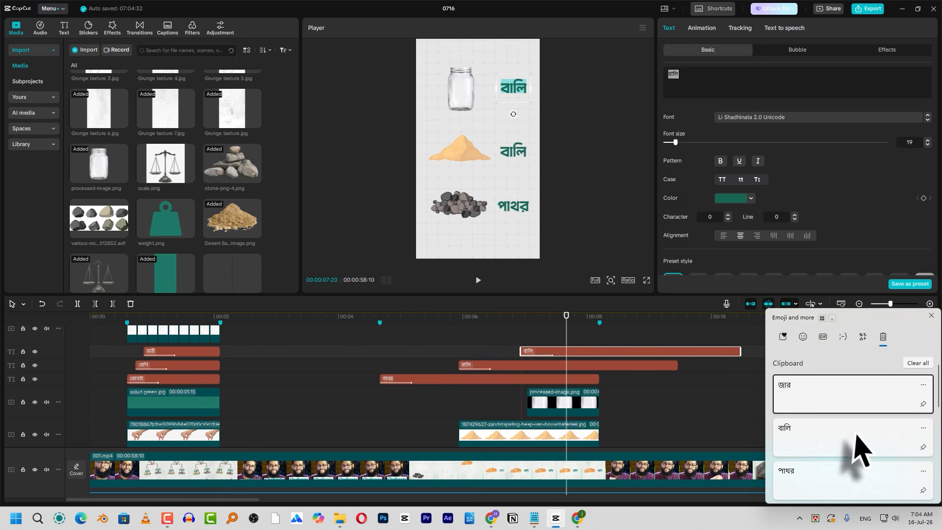
left_click(788, 397)
left_click_drag(548, 308, 522, 320)
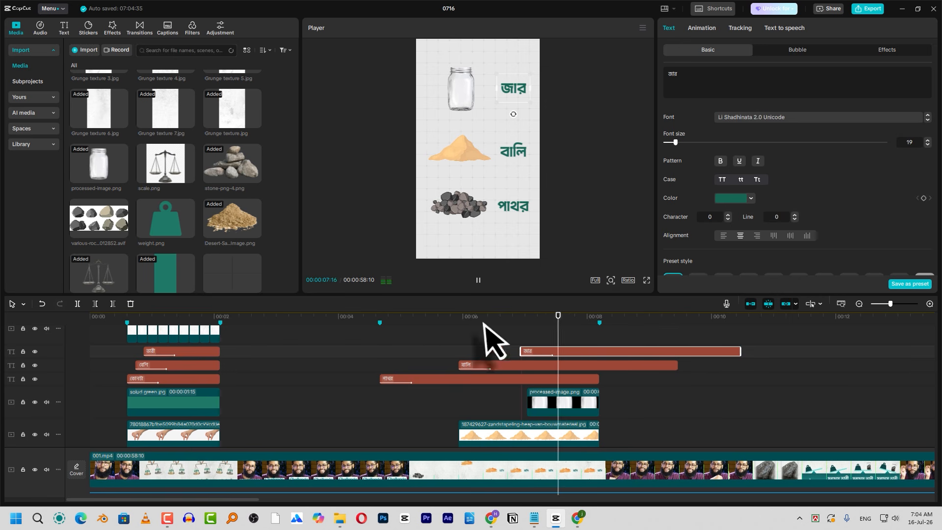
key("space")
Step: Apply the Slide Down entrance animation to the stone, sand and jar image clips and preview the scene
left_click_drag(371, 326, 458, 347)
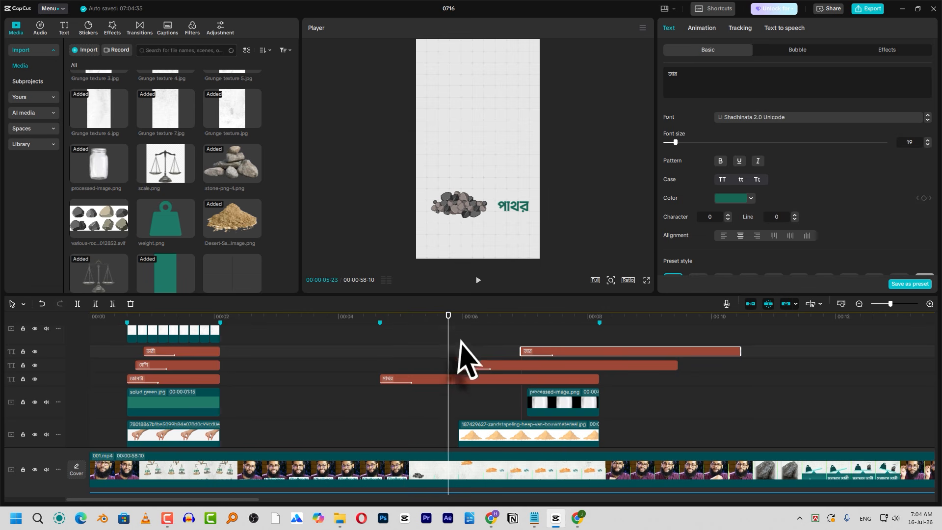
scroll(479, 366, "down", 2)
left_click_drag(615, 362, 491, 407)
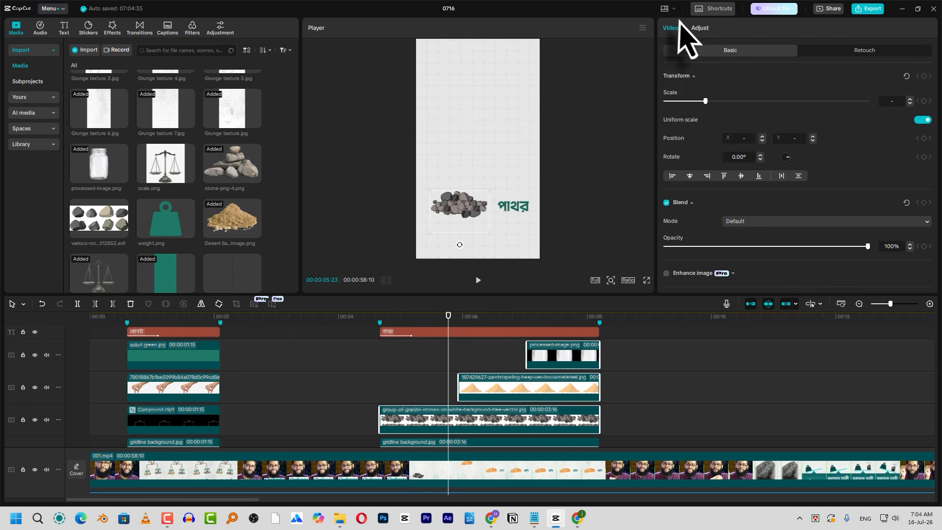
left_click(470, 424)
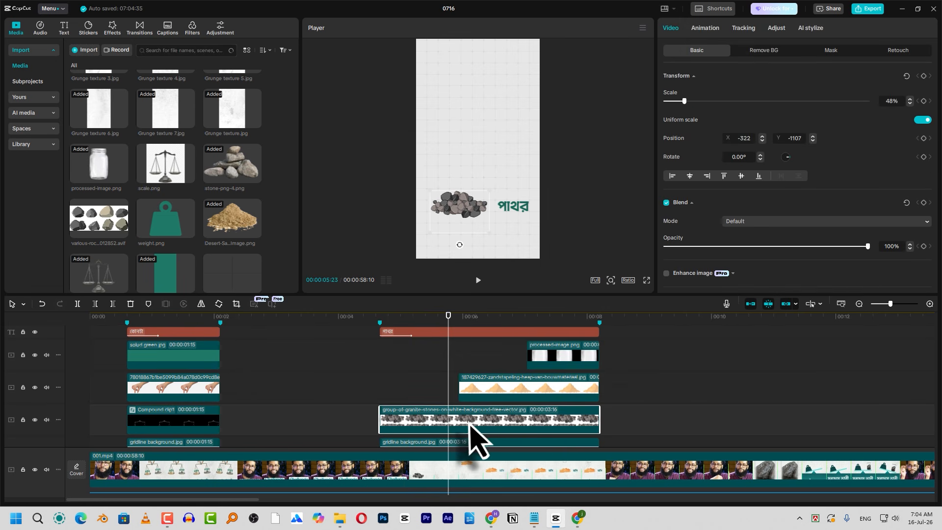
left_click(707, 29)
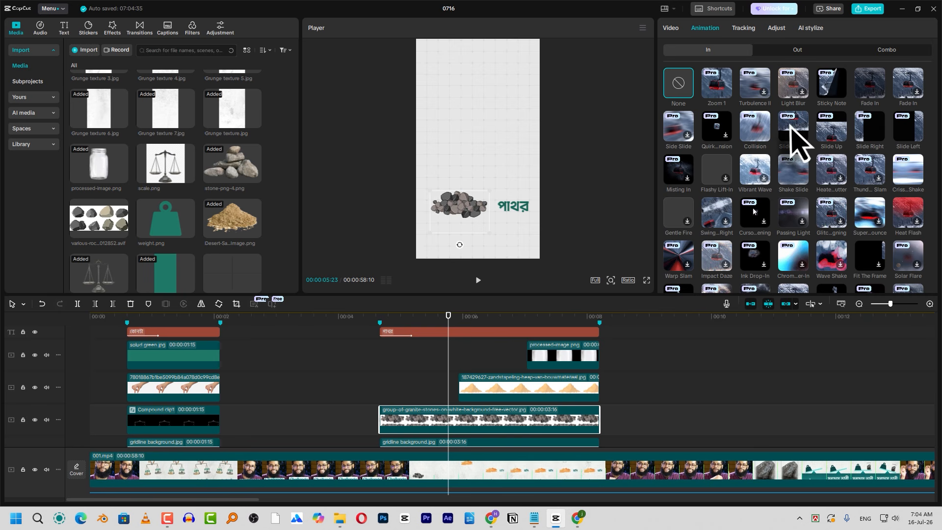
left_click(792, 128)
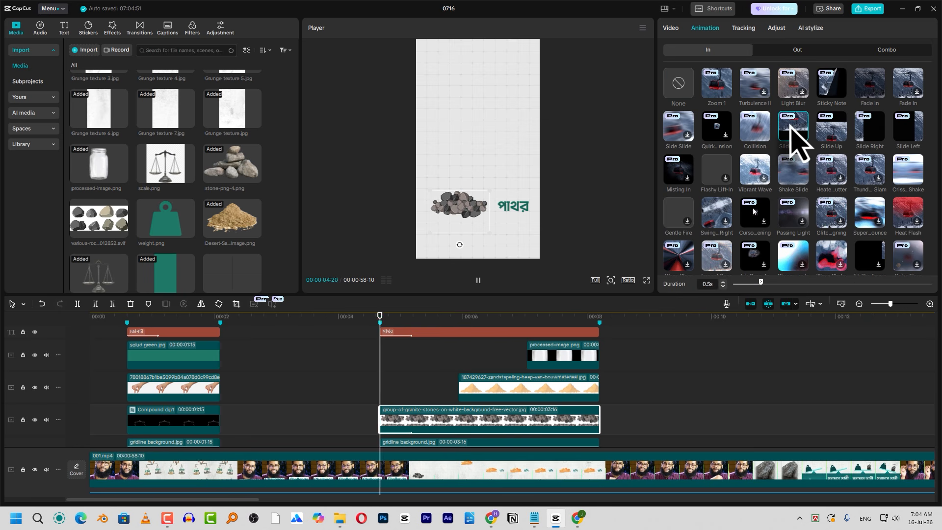
left_click(521, 395)
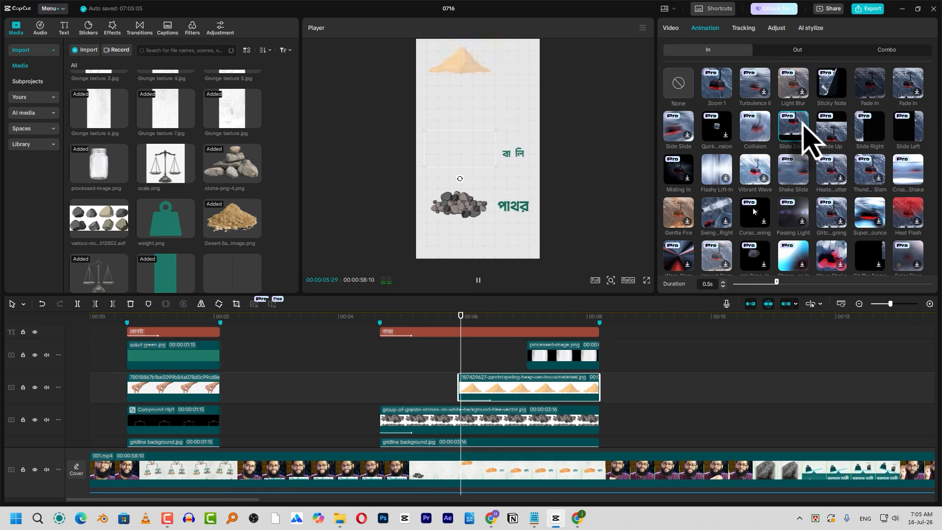
left_click(537, 360)
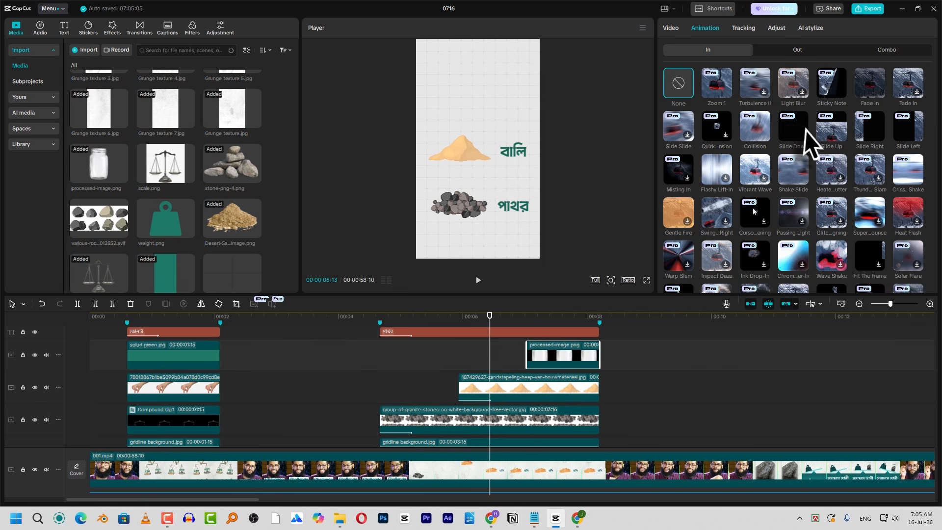
left_click(805, 129)
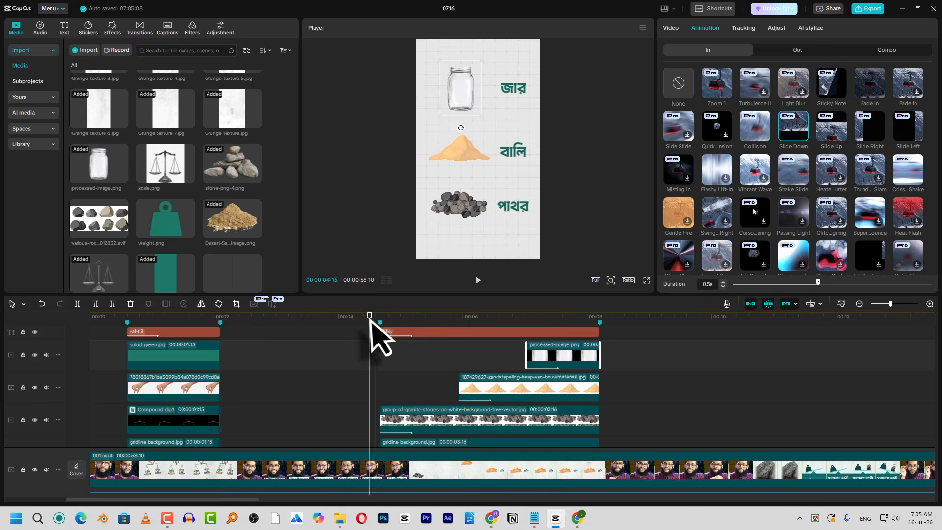
key("space")
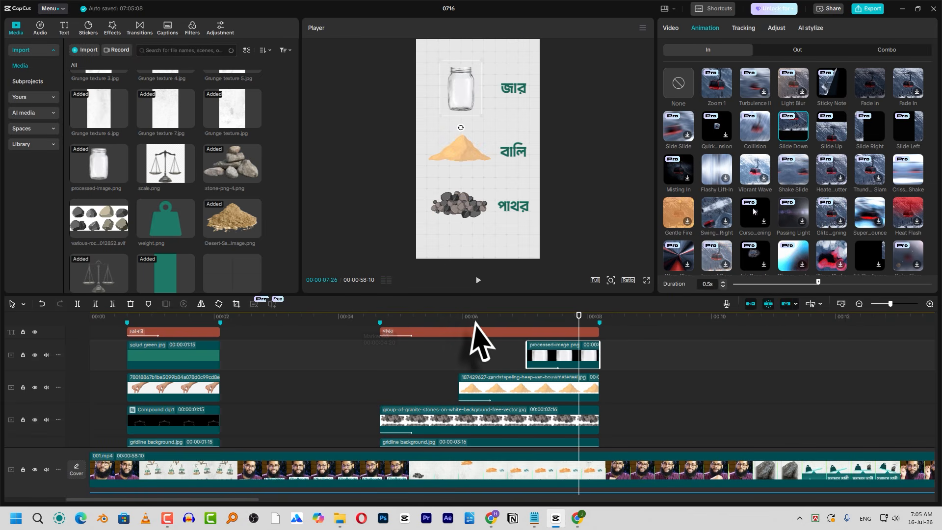
left_click(420, 316)
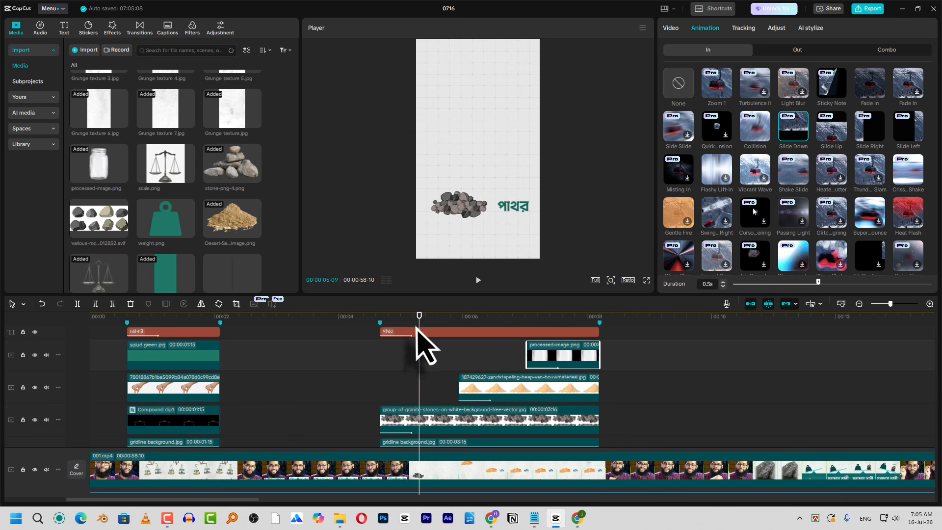
Step: Trim the জার and বালি labels to end at the stone, sand and jar scene's end marker
scroll(466, 361, "up", 5)
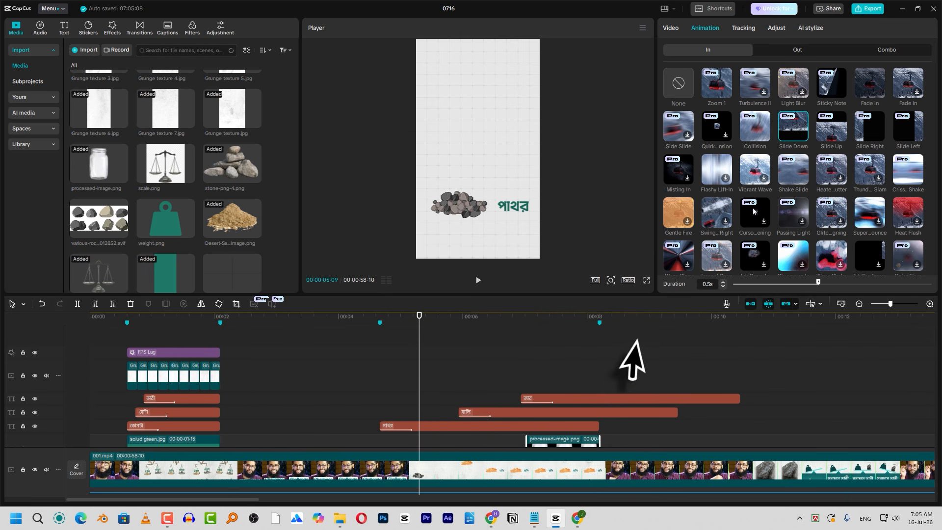
left_click(599, 322)
left_click_drag(626, 354, 613, 436)
key("w")
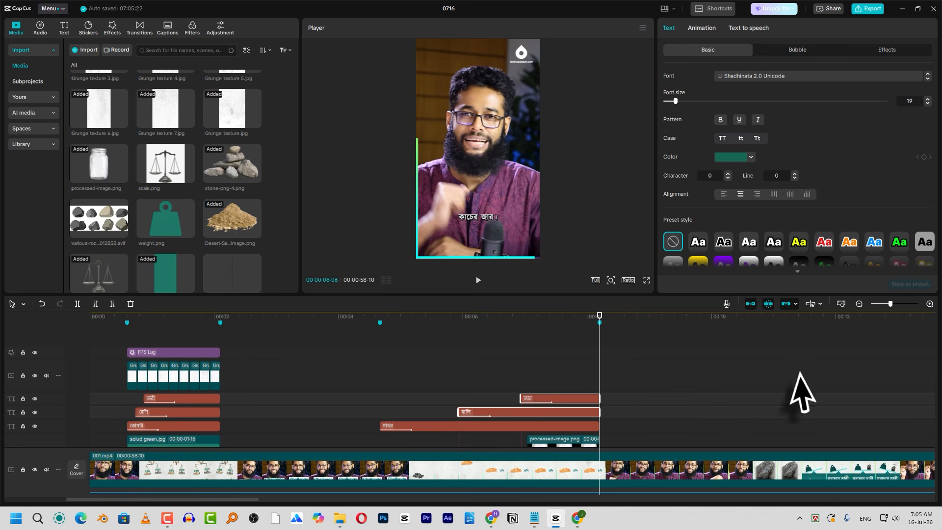
Step: Copy the first scene's grunge texture clips and paste them three times back to back from the second scene's start marker
left_click(409, 330)
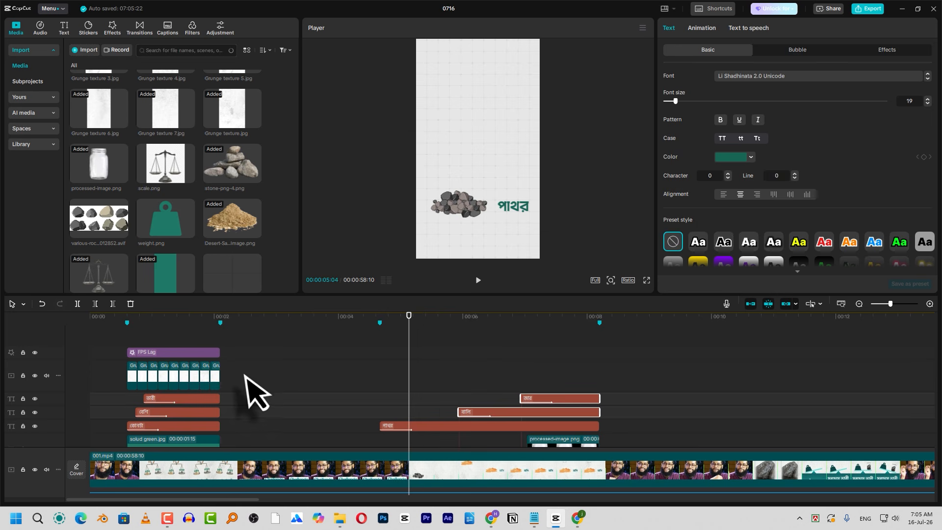
left_click(129, 380)
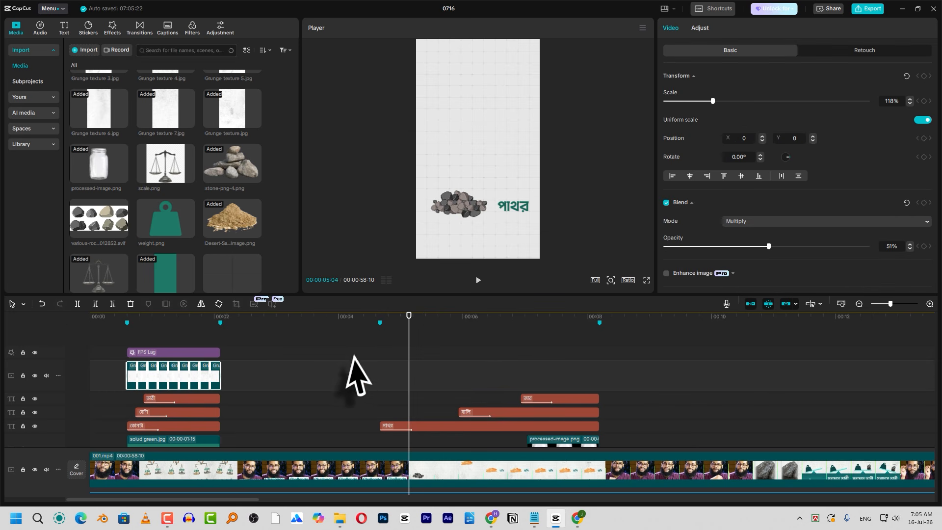
left_click(380, 322)
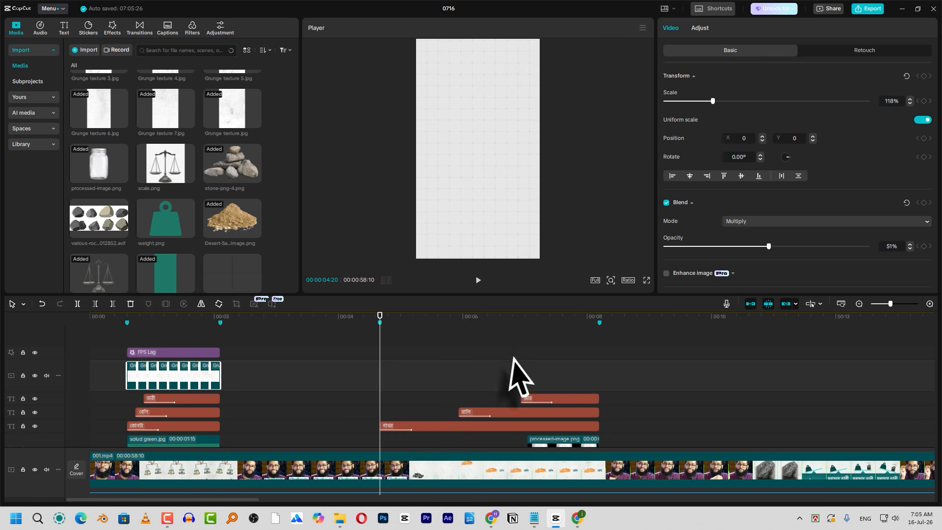
key("ctrl+v")
left_click(473, 322)
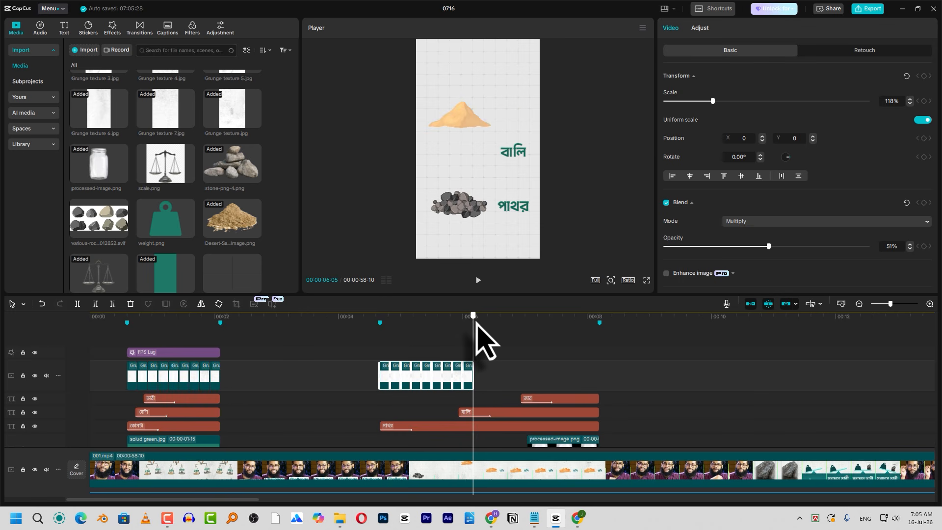
left_click_drag(476, 325, 472, 357)
key("ctrl+v")
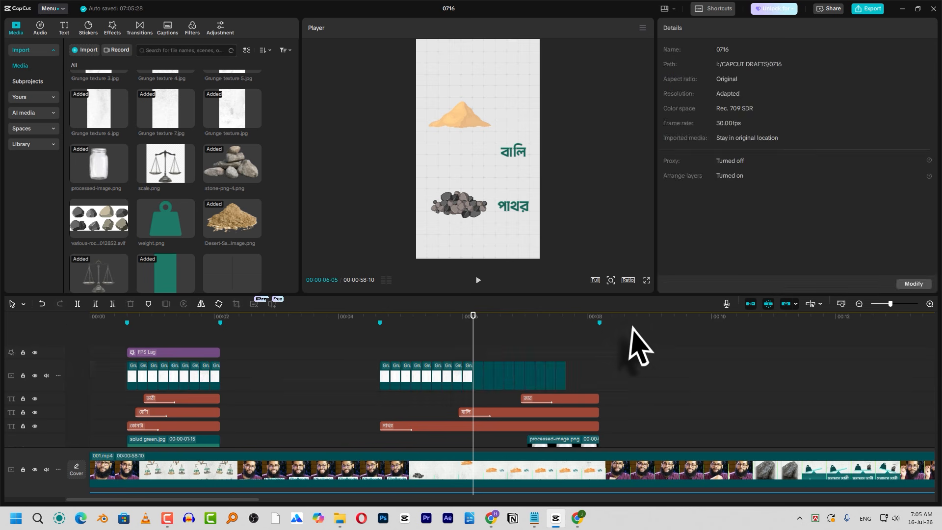
left_click(568, 318)
key("ctrl+v")
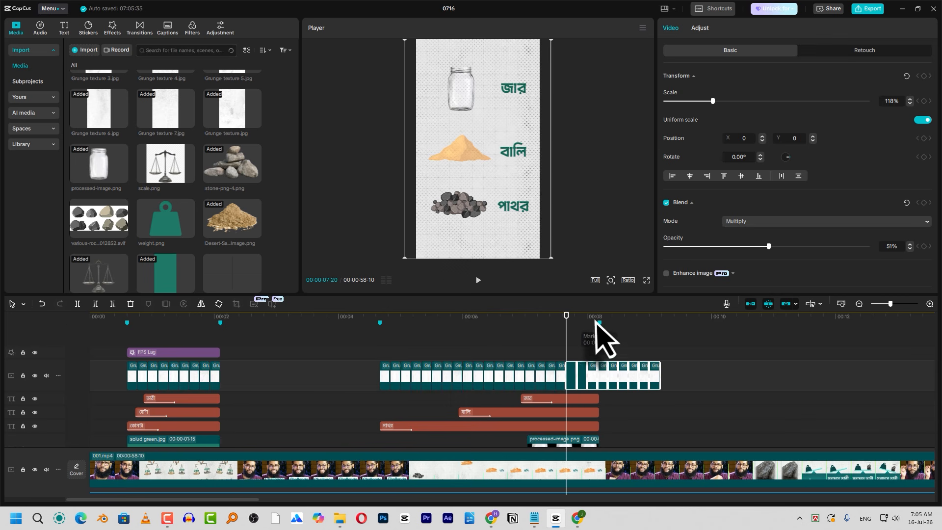
Step: Cut off the pasted texture clips beyond the second scene's end marker and preview the scene
left_click(599, 319)
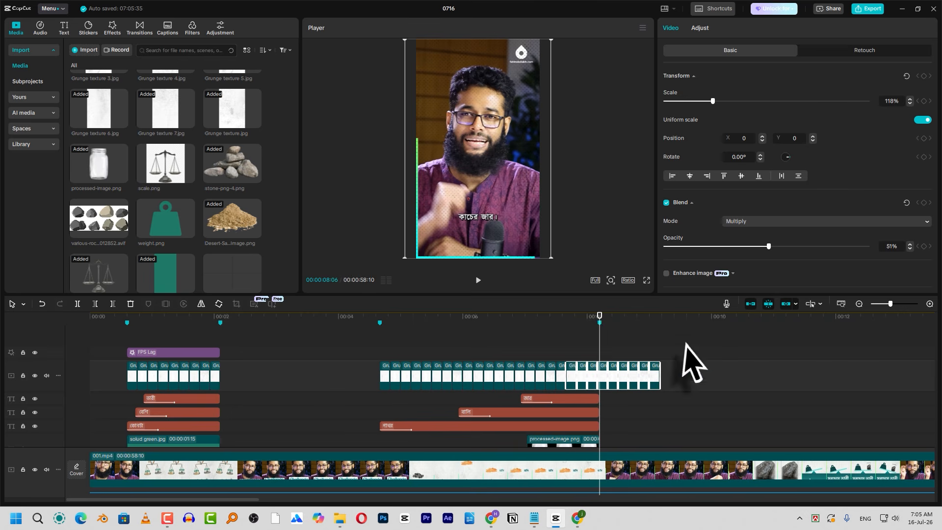
left_click_drag(686, 341, 608, 376)
key("Delete")
left_click(431, 319)
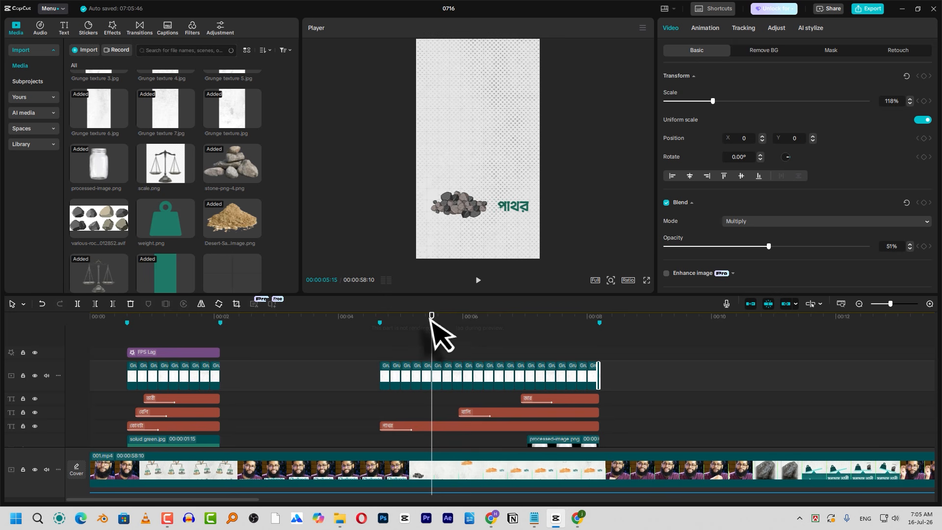
key("space")
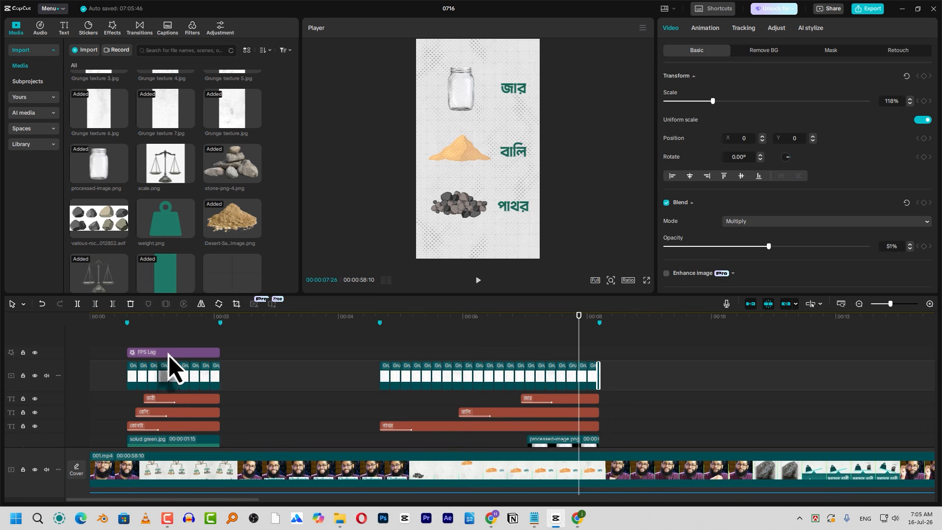
Step: Duplicate the FPS Lag effect over the second scene, extend it to the scene's end marker, and preview it
left_click_drag(168, 353, 420, 348)
left_click_drag(424, 347, 600, 355)
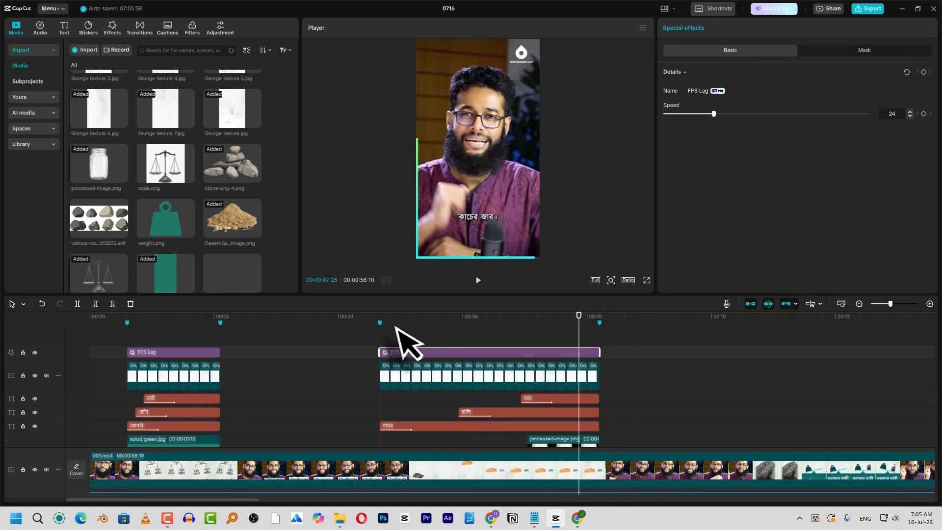
left_click(390, 318)
key("space")
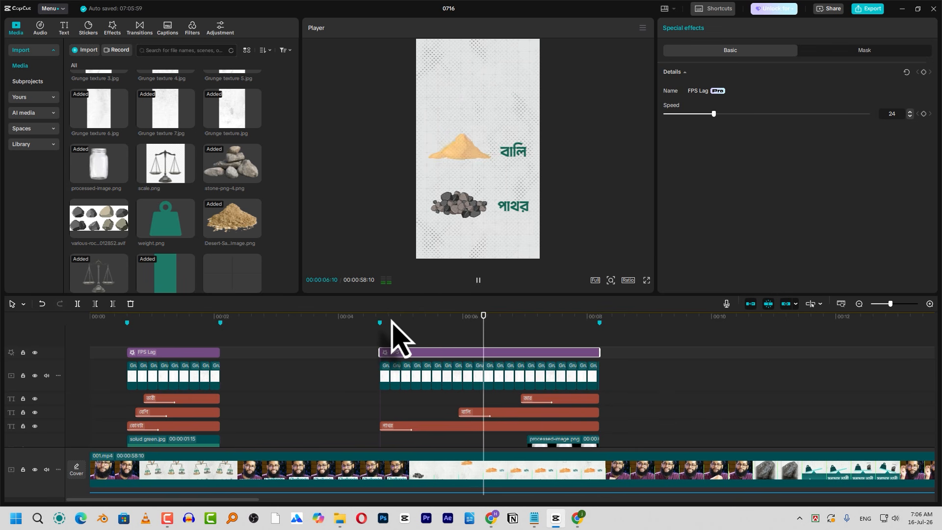
key("space")
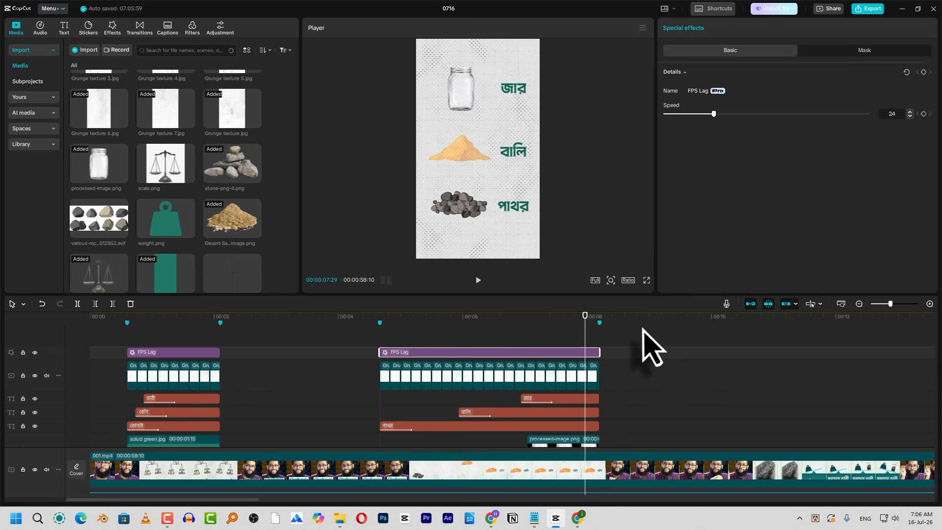
Step: Play and scrub the reference video's next scene to examine the stone-filled jar and the seesaw with the weight
key("space")
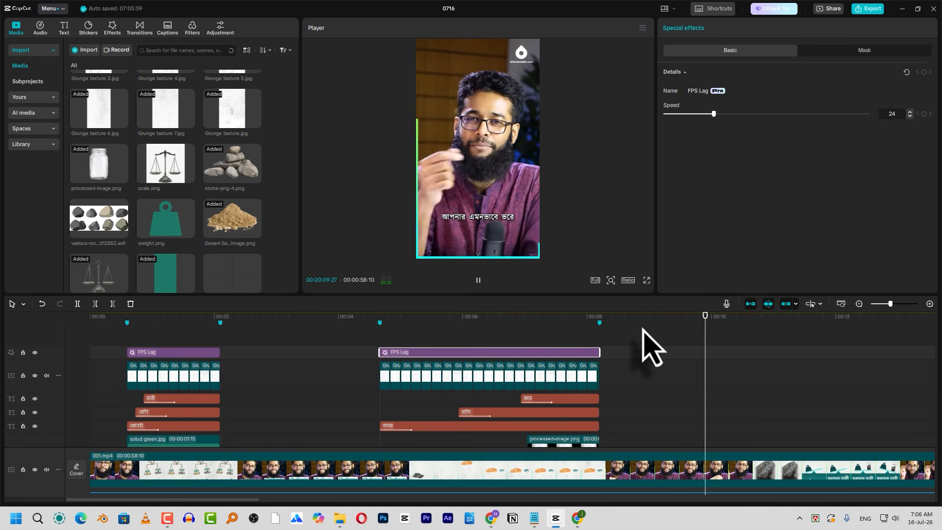
key("space")
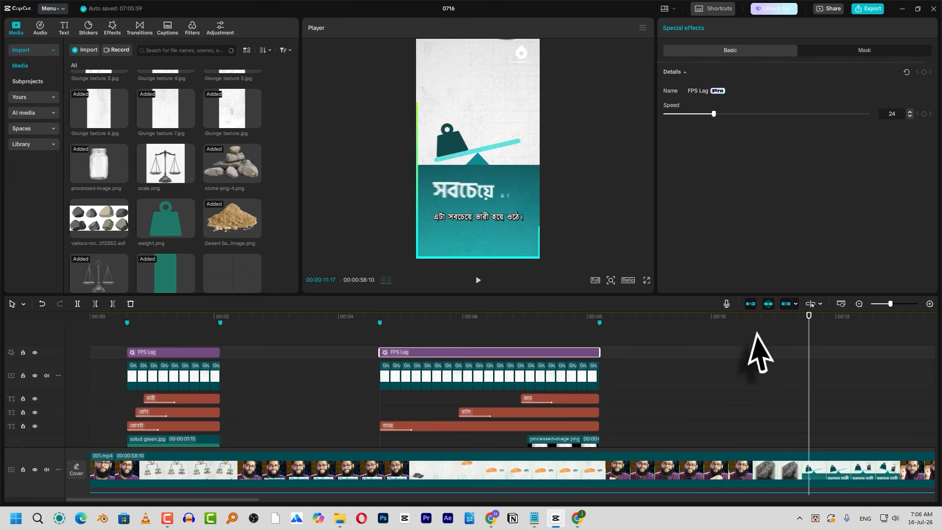
left_click_drag(744, 321, 763, 322)
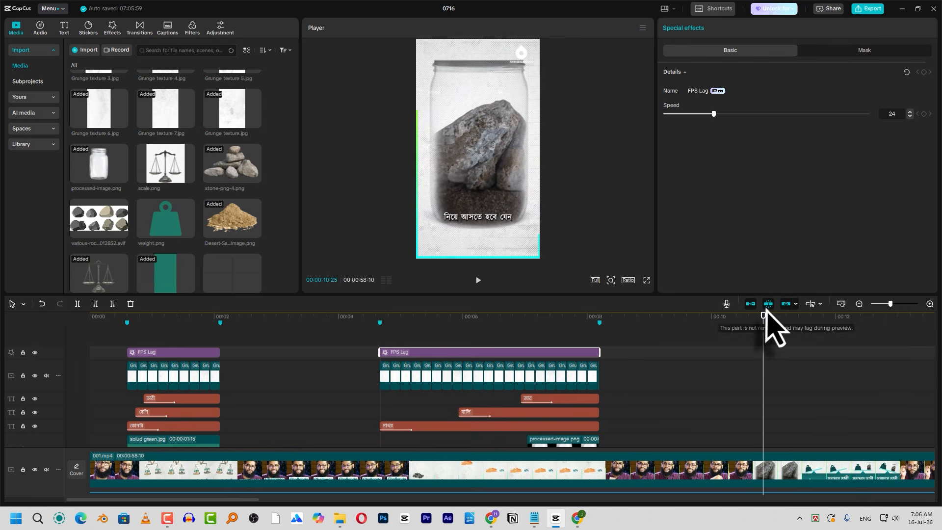
left_click(750, 320)
left_click_drag(756, 325, 834, 339)
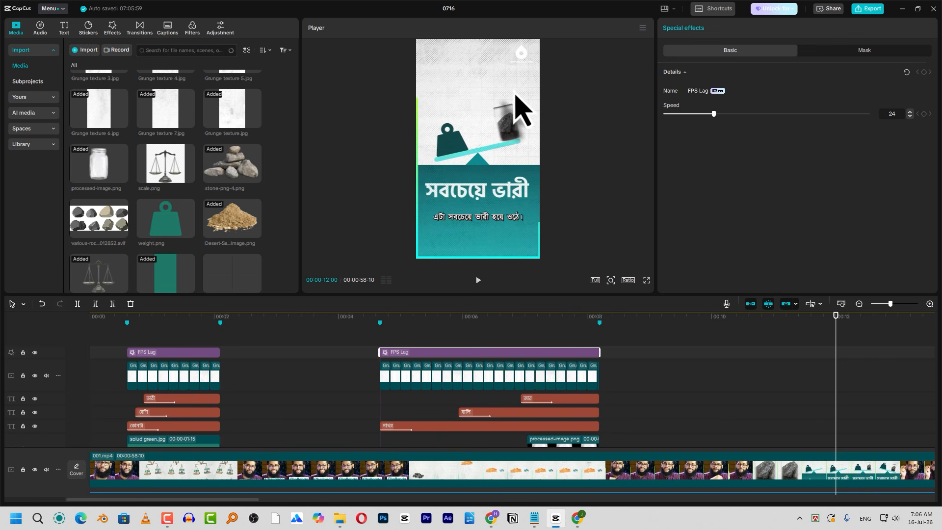
key("space")
key("space")
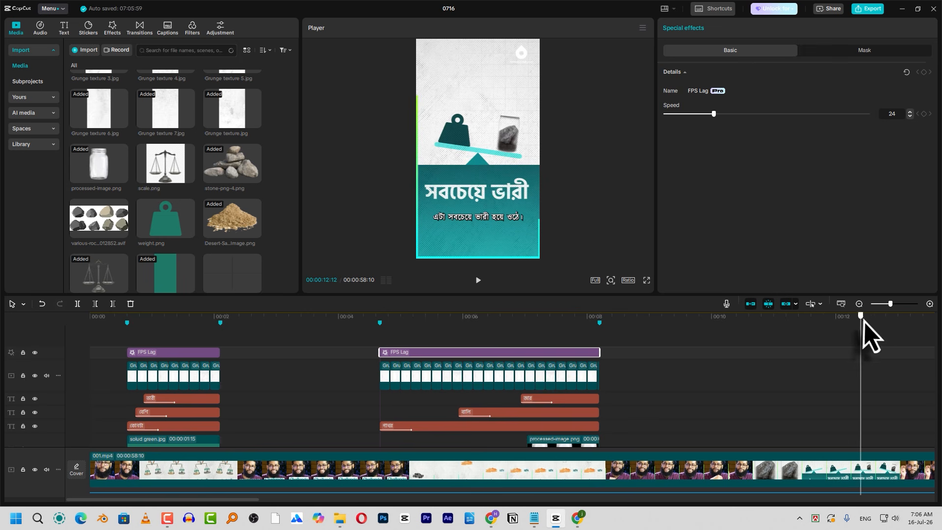
Step: Add a marker at the start of the reference video's third scene, at 00:00:10:08
left_click_drag(862, 322, 732, 328)
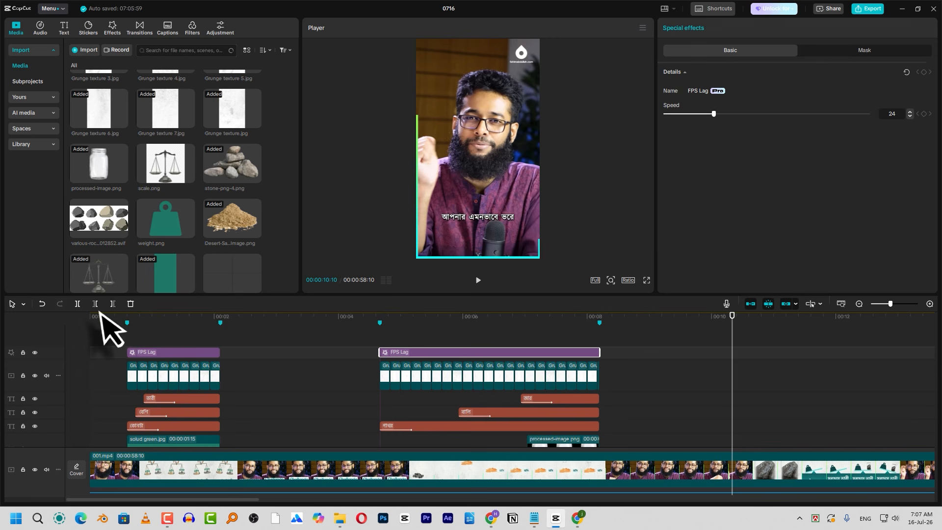
key("Right")
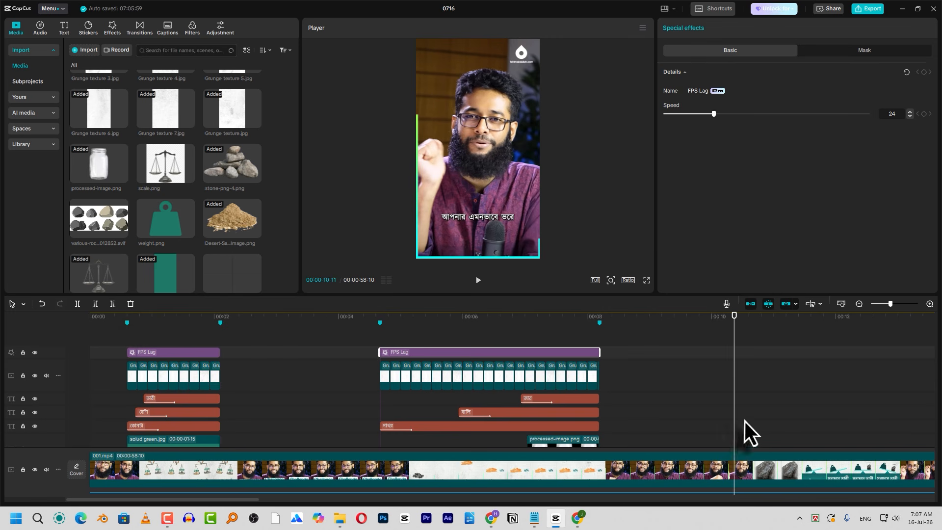
left_click(744, 378)
left_click_drag(737, 322, 730, 329)
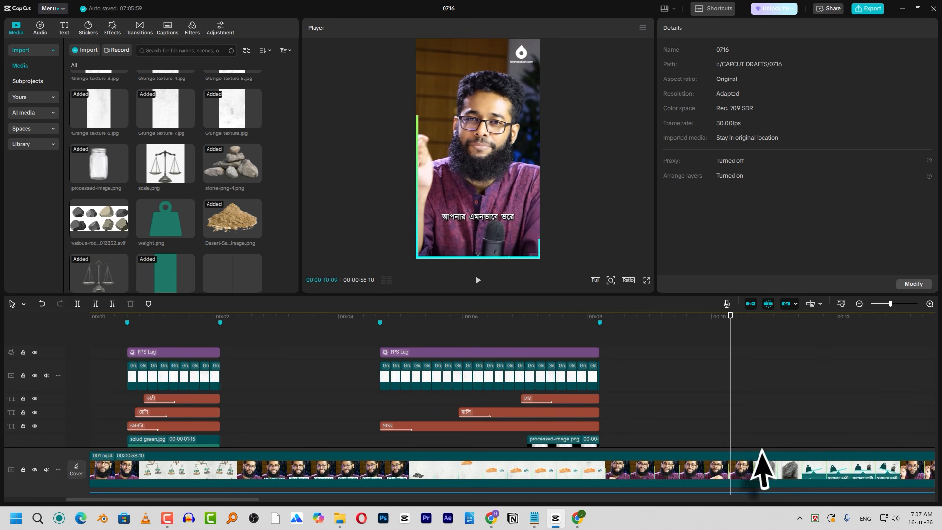
left_click(750, 470)
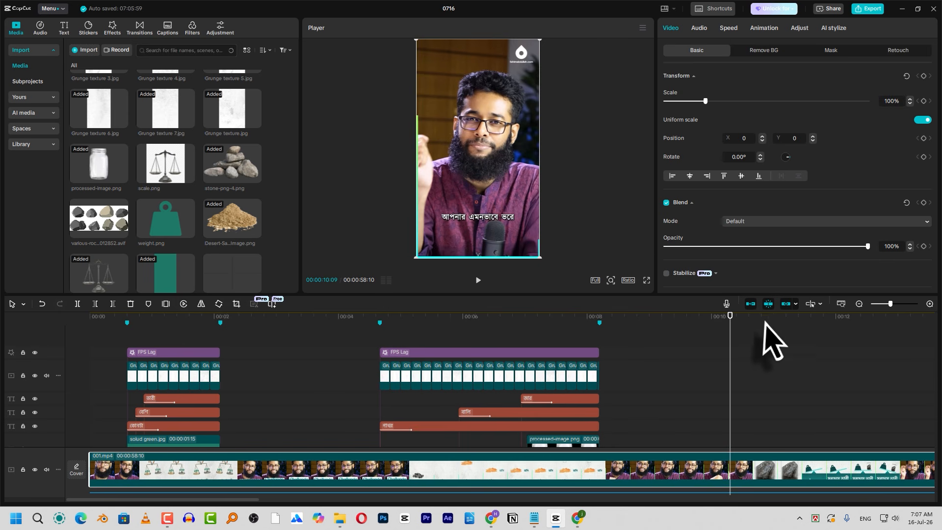
left_click(751, 425)
mouse_move(722, 320)
left_mouse_down()
mouse_move(715, 326)
mouse_move(740, 330)
mouse_move(729, 335)
left_mouse_up()
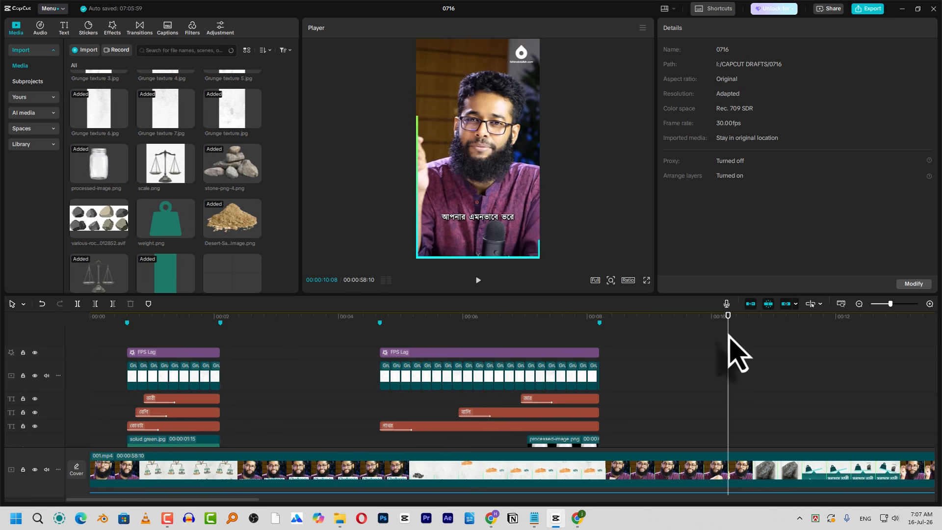
left_click(148, 304)
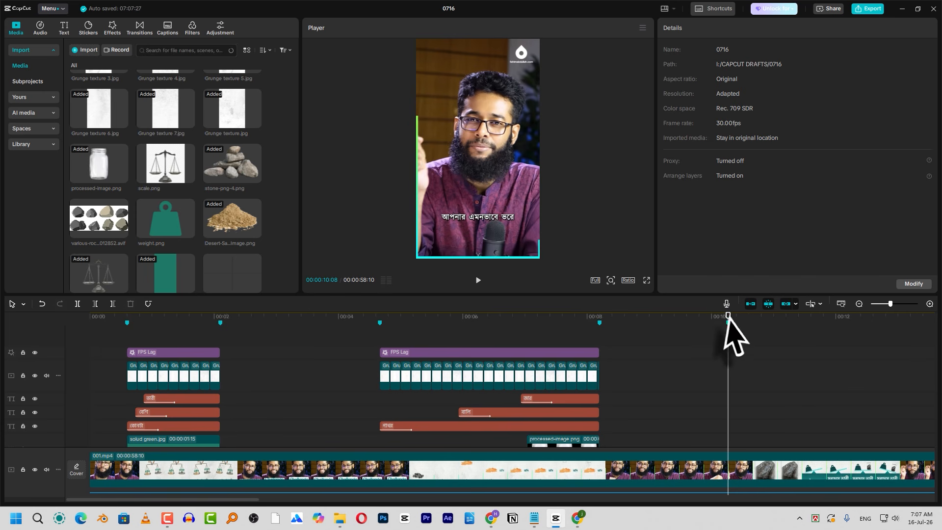
Step: Add a marker at the third scene's end at 00:00:12:25 and play back the marked section
left_click_drag(726, 319, 887, 334)
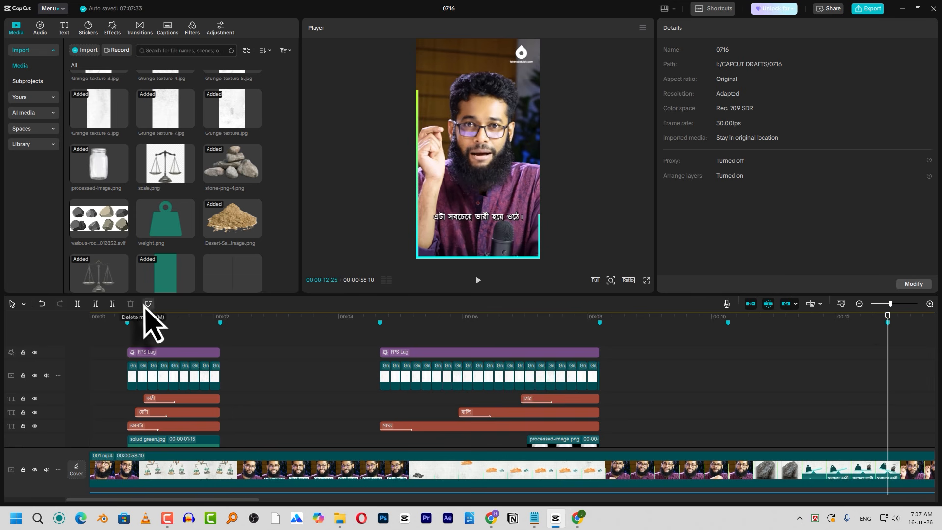
left_click(731, 318)
key("space")
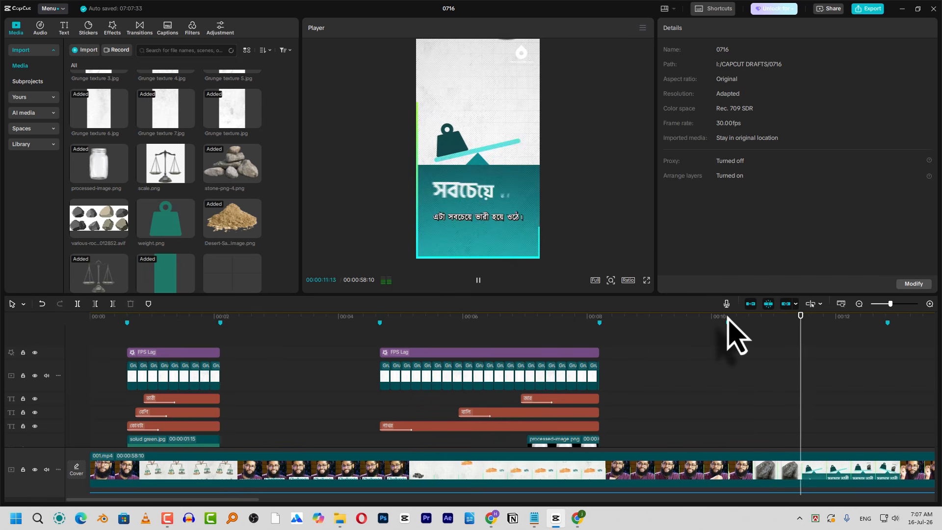
key("space")
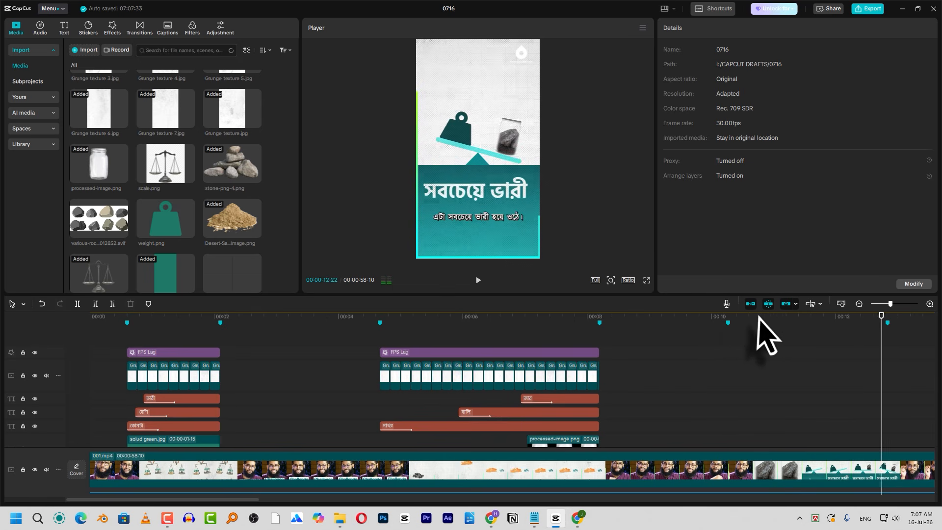
left_click(798, 316)
Step: Duplicate the gridline background to the third scene's start marker and place the jar image, processed-image.png, on the layer above it
scroll(498, 399, "down", 3)
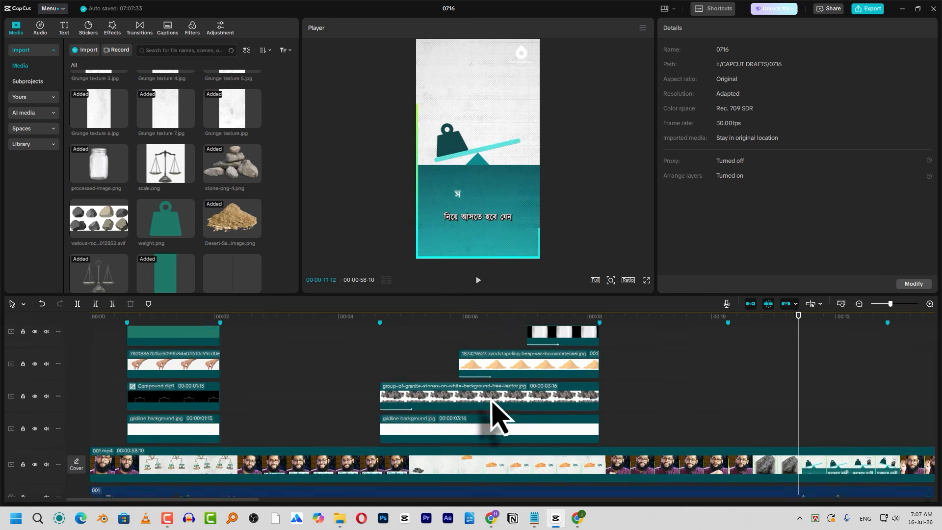
left_click(490, 401)
left_click_drag(466, 406, 826, 387)
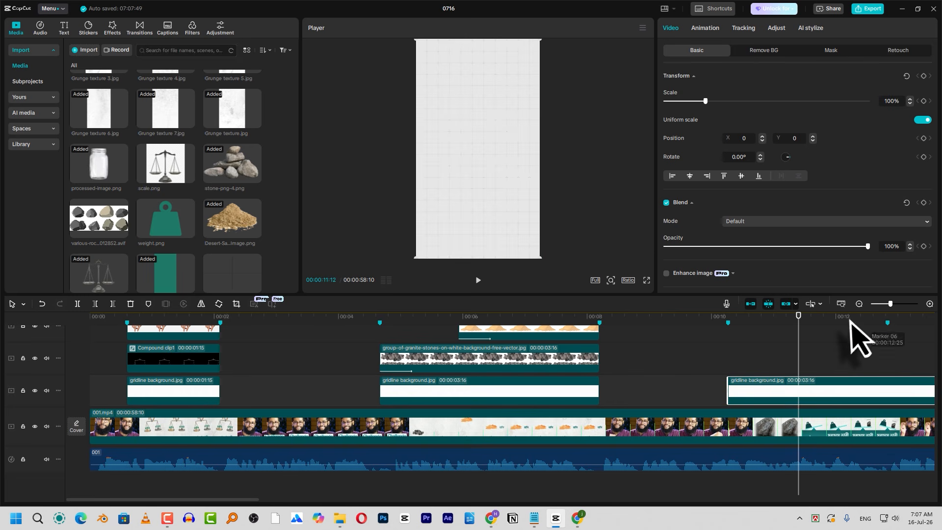
left_click(763, 321)
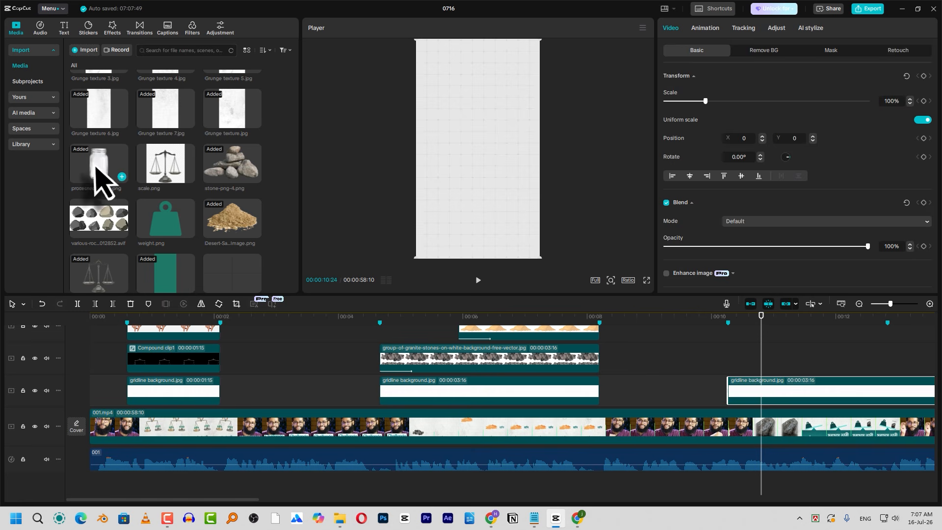
left_click_drag(101, 181, 758, 344)
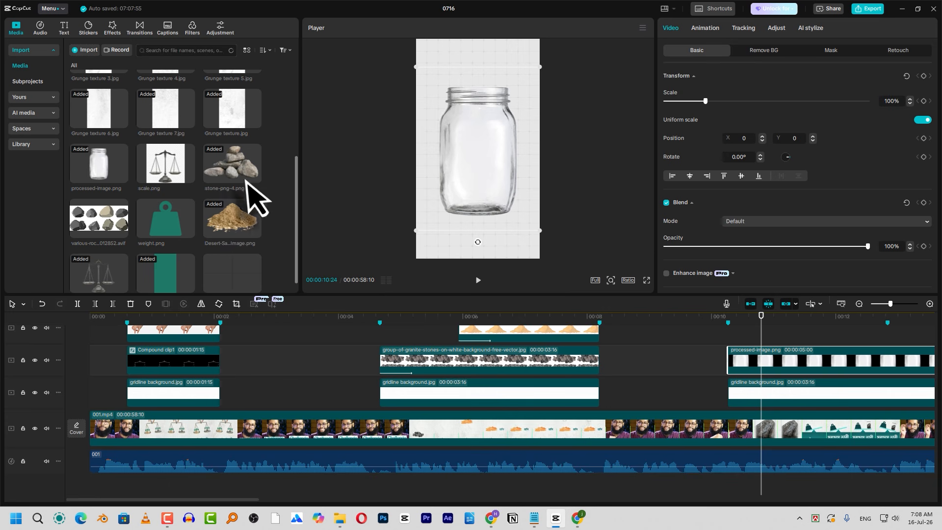
Step: Add the Desert-Sand image above the jar from the start marker, scale it to 75% and lower it to Y -720
left_click_drag(247, 182, 731, 346)
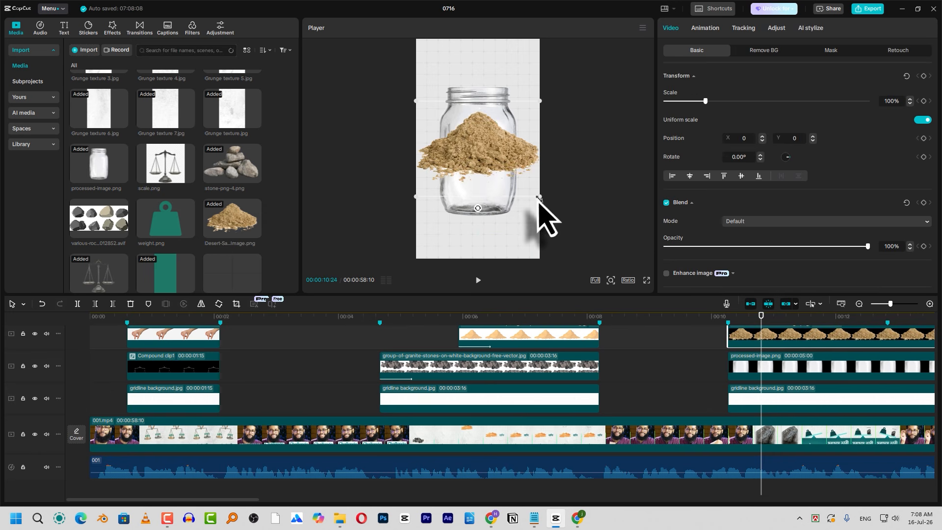
left_click_drag(538, 197, 496, 230)
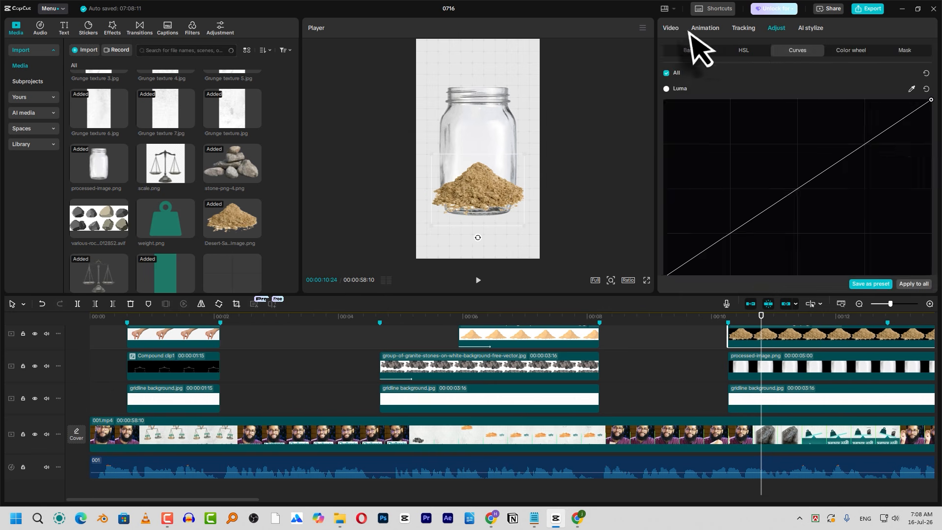
left_click(673, 29)
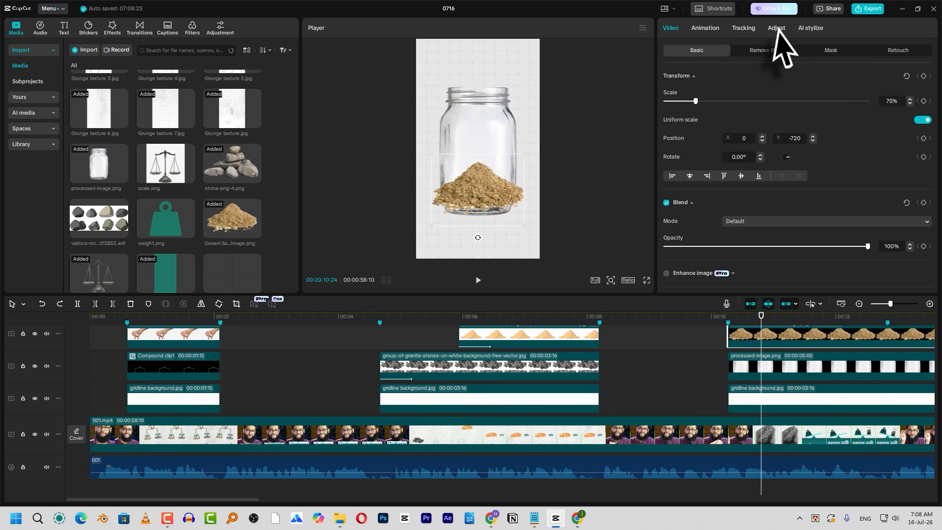
Step: Darken the sand with an exposure of -50 and shift it to about X -47, Y -831
left_click(779, 30)
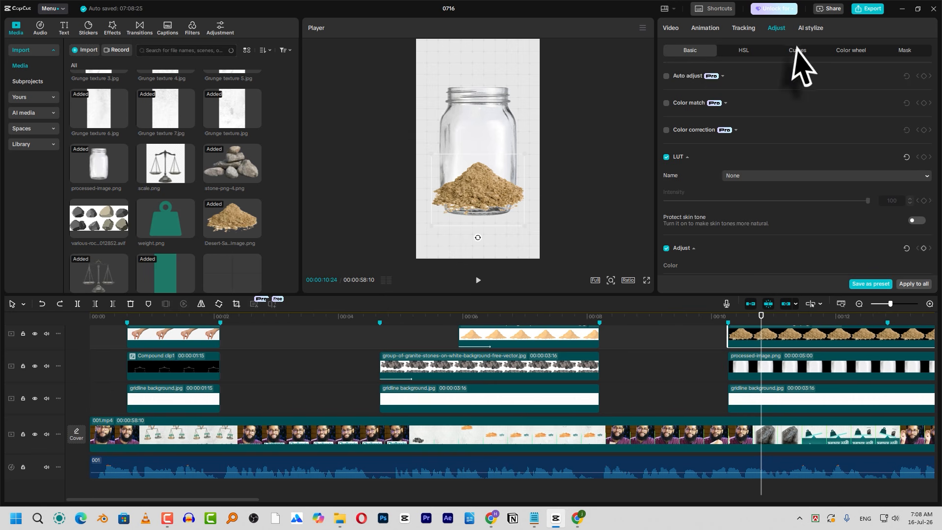
scroll(743, 139, "down", 5)
scroll(737, 122, "down", 1)
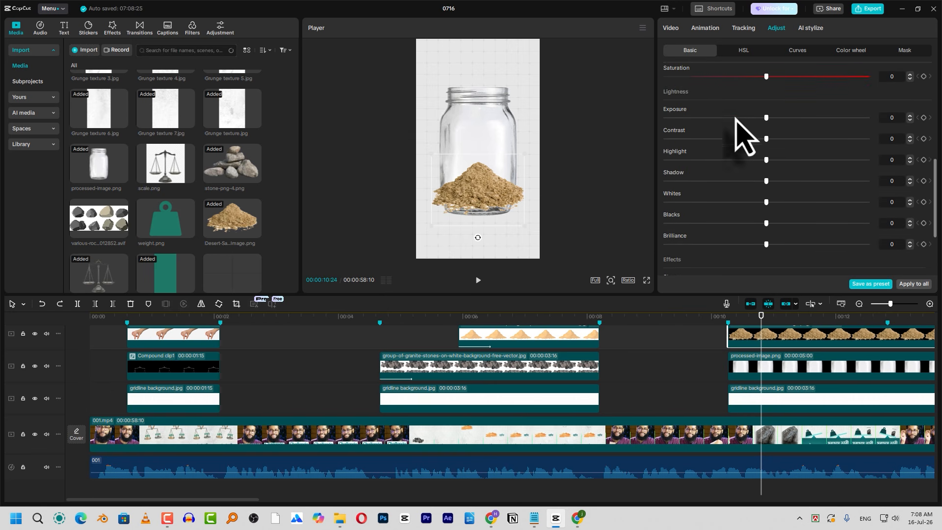
left_click_drag(766, 140, 665, 141)
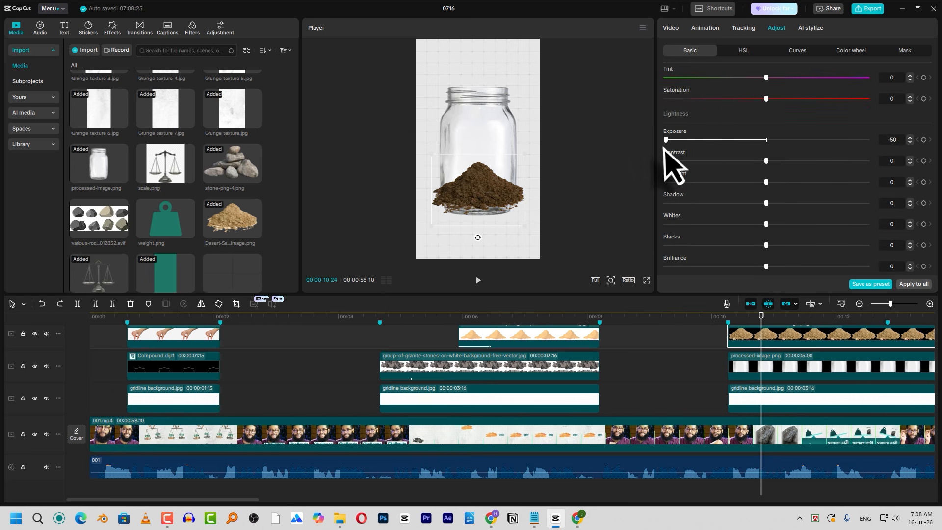
left_click_drag(466, 202, 464, 205)
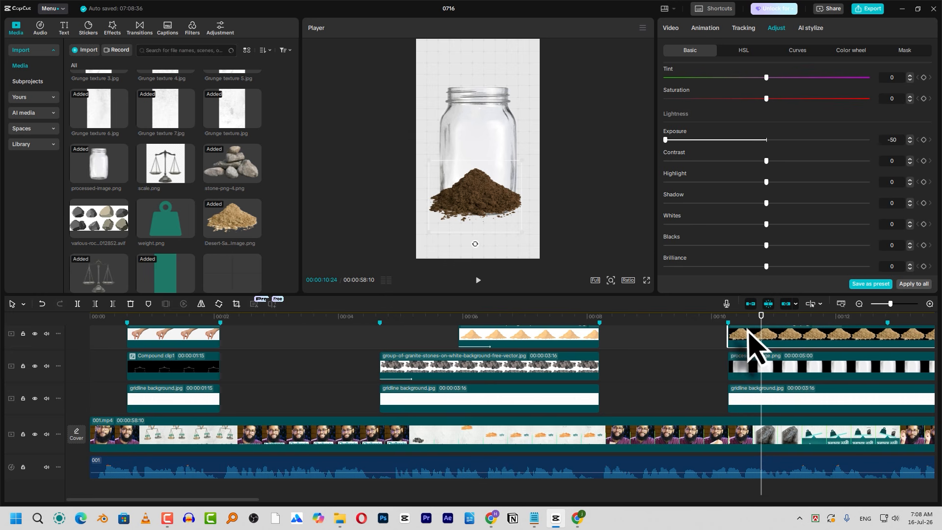
Step: Mask the sand with a rectangle about 639 by 547 at X 30, Y 159 inside the jar, with feather 26
left_click(671, 28)
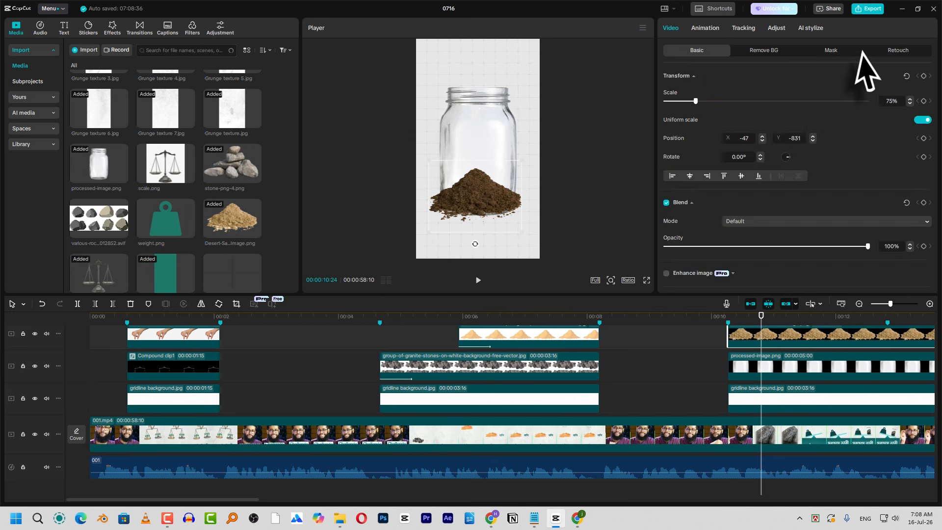
left_click(830, 50)
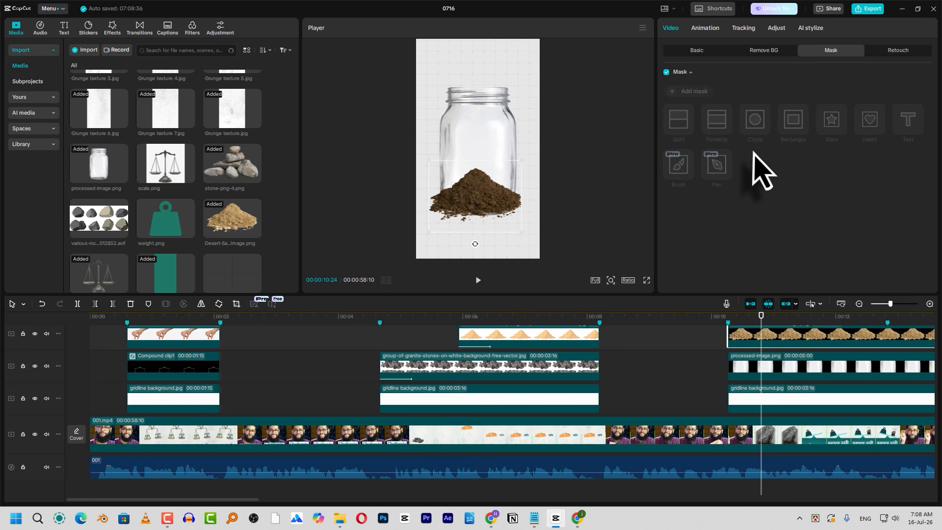
left_click(781, 120)
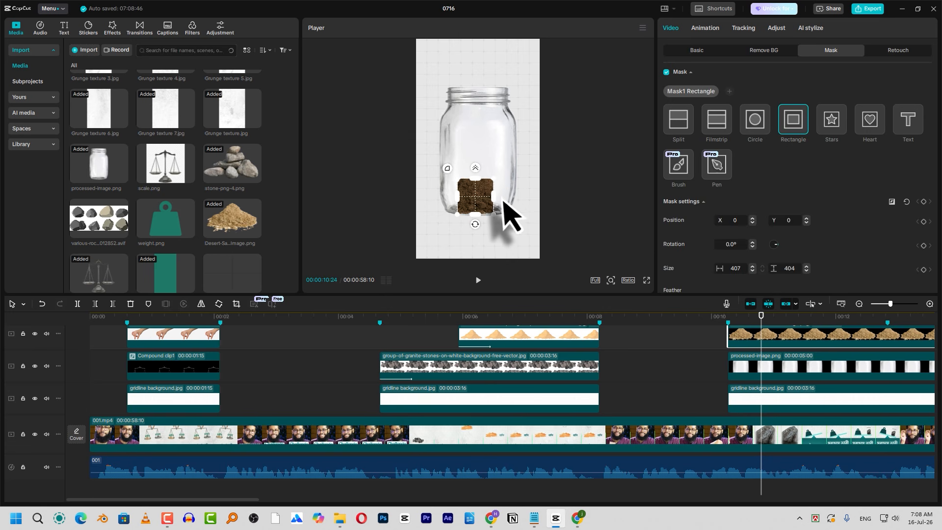
left_click_drag(503, 200, 475, 177)
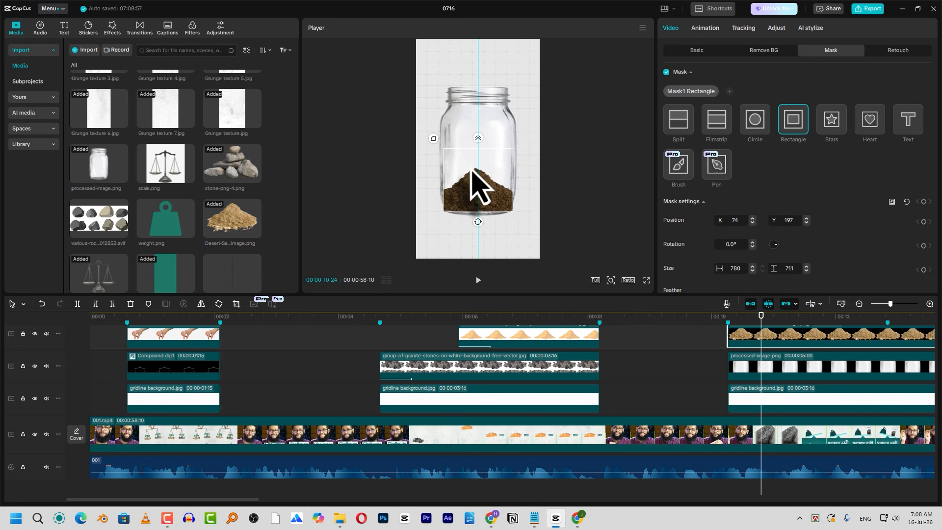
left_click_drag(471, 169, 514, 214)
scroll(775, 220, "down", 1)
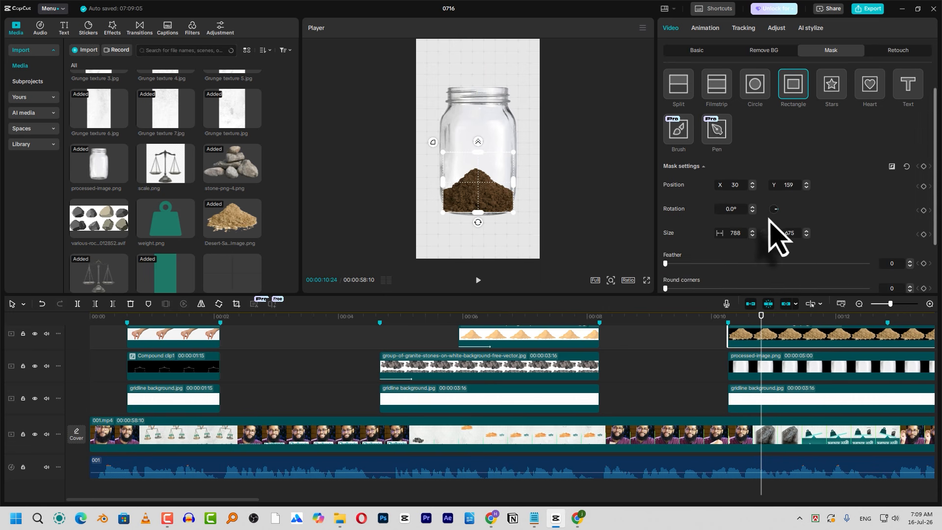
left_click_drag(685, 265, 717, 267)
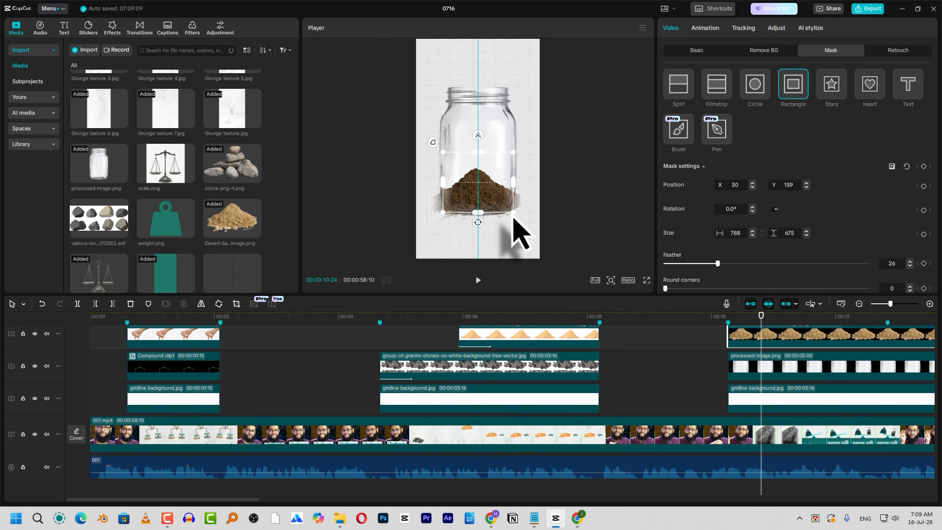
left_click_drag(514, 216, 506, 208)
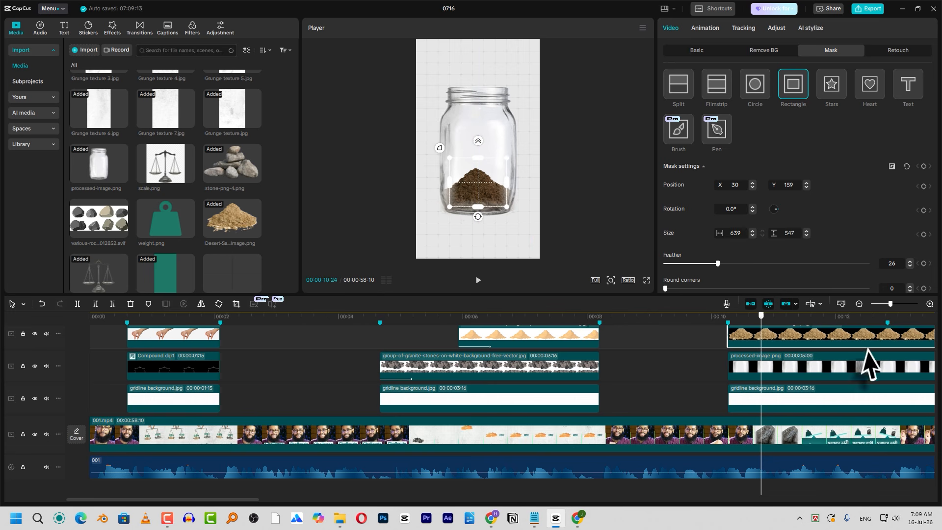
Step: Place stone-png-4.png on a new layer above the sand, starting at the third scene's start marker
left_click(283, 167)
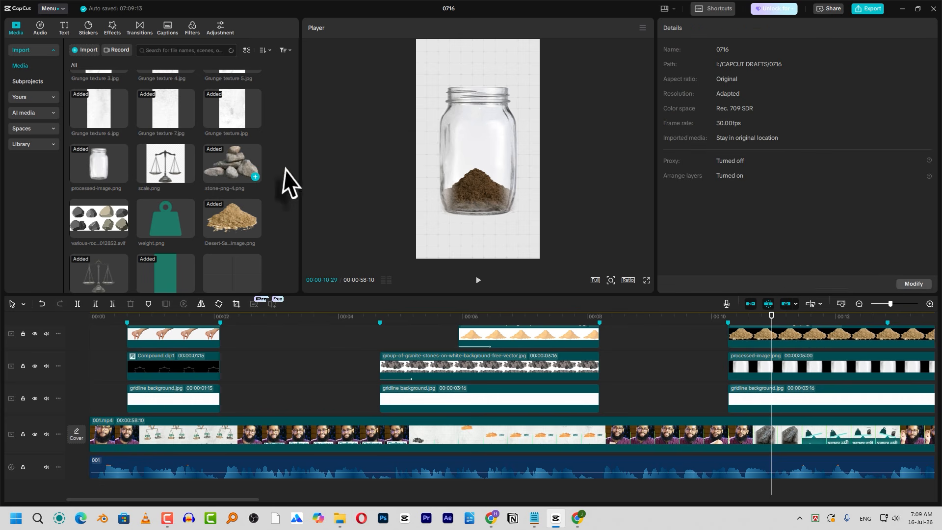
left_click_drag(283, 168, 745, 325)
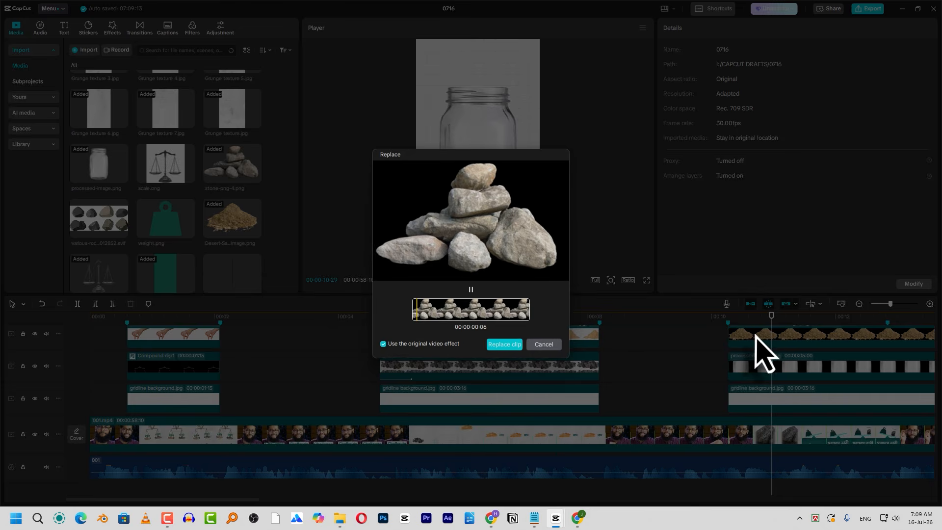
left_click(542, 345)
left_click_drag(223, 223, 778, 338)
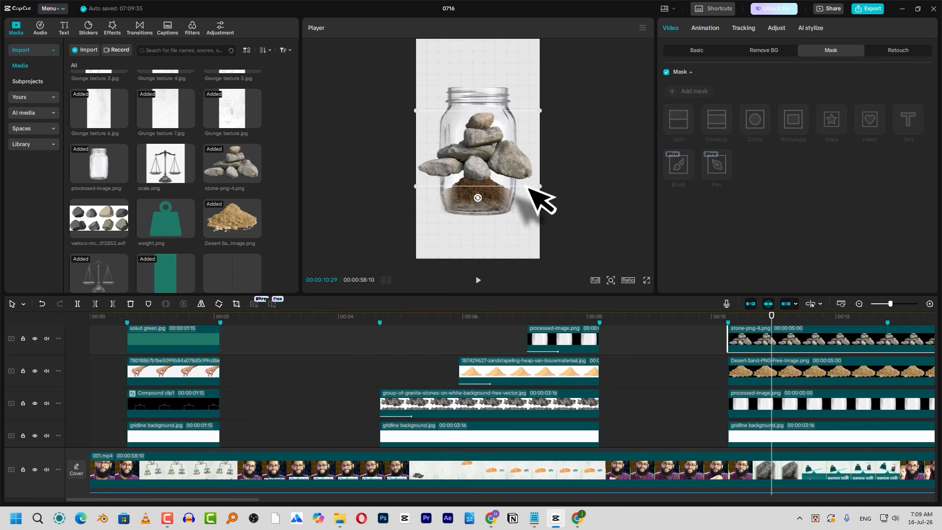
Step: Darken the stones with an exposure of -41 and position them over the sand at 107% scale, Y -304 and 87% opacity
left_click(776, 27)
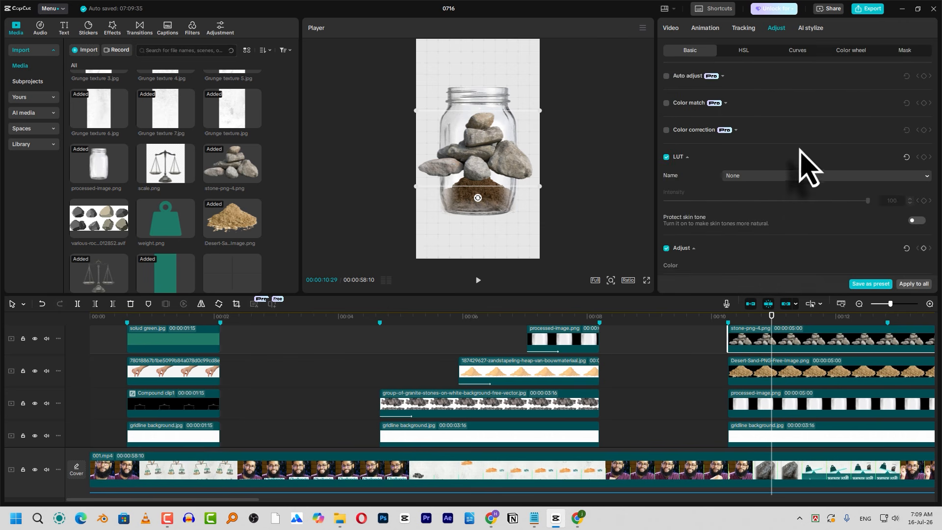
scroll(785, 147, "down", 5)
left_click_drag(766, 133, 645, 130)
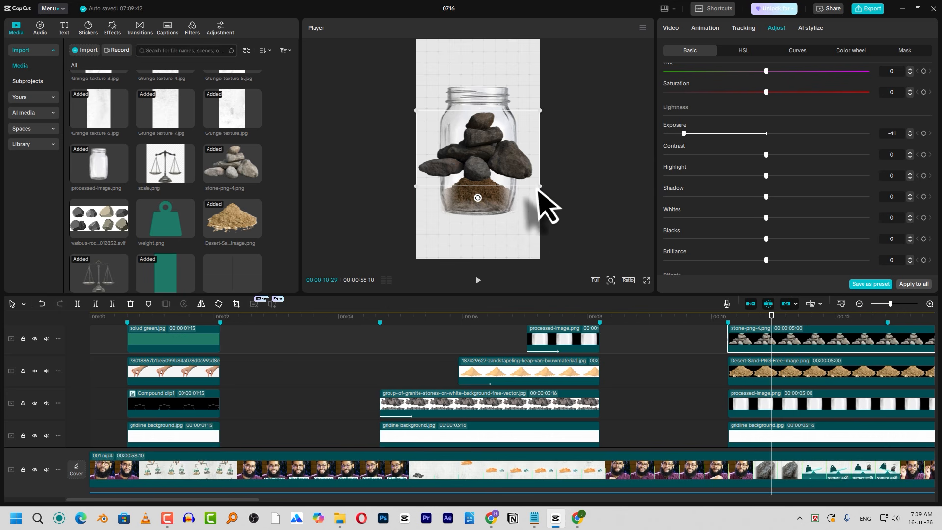
left_click_drag(528, 185, 496, 177)
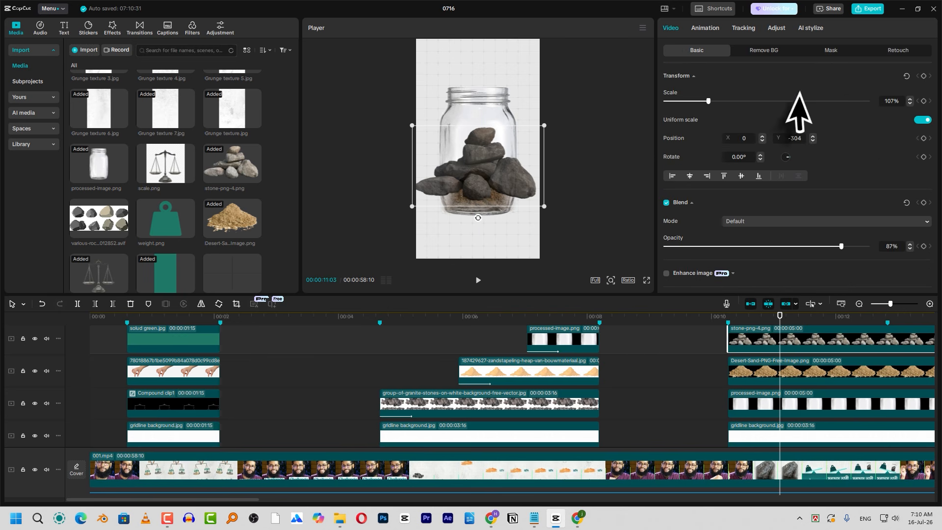
Step: Mask the stones with a rectangle about 178 wide that fits inside the jar, with feather 12
left_click(841, 50)
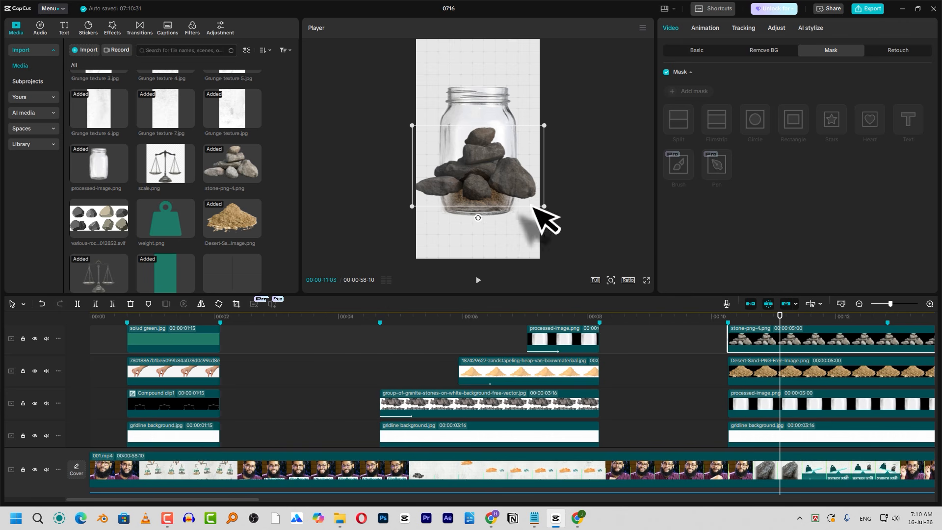
left_click(793, 119)
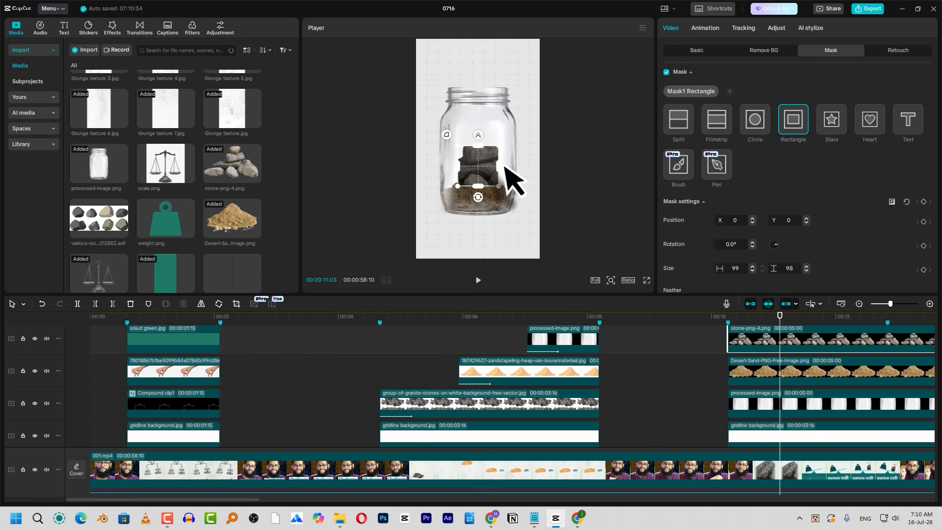
left_click_drag(499, 166, 479, 131)
left_click(689, 264)
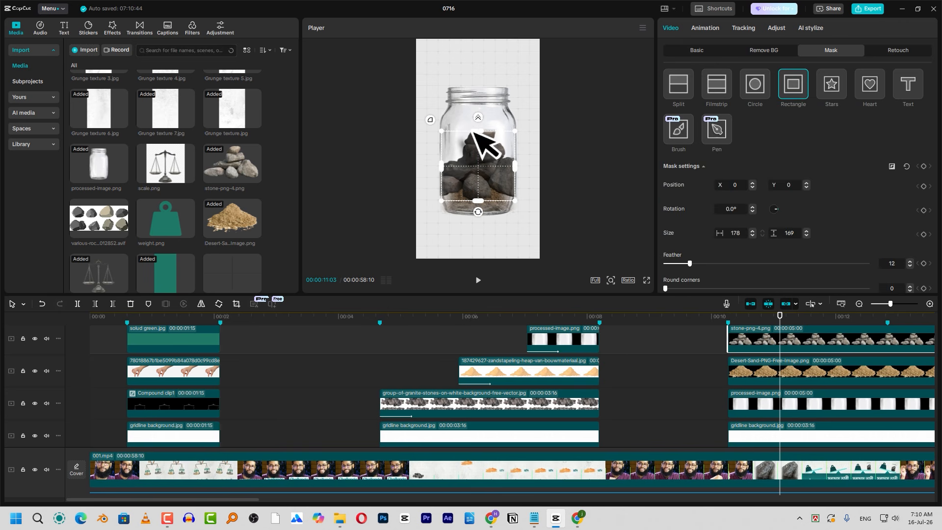
left_click_drag(483, 198, 483, 189)
left_click(773, 321)
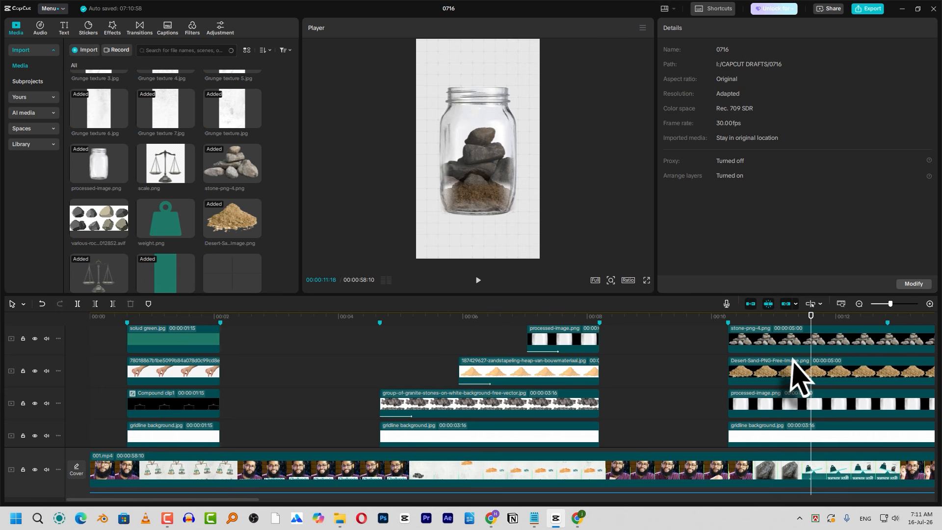
Step: Combine the third scene's stone, sand and jar layers into one compound clip, leaving out the gridline background
scroll(799, 337, "up", 1)
left_click_drag(794, 340, 780, 384)
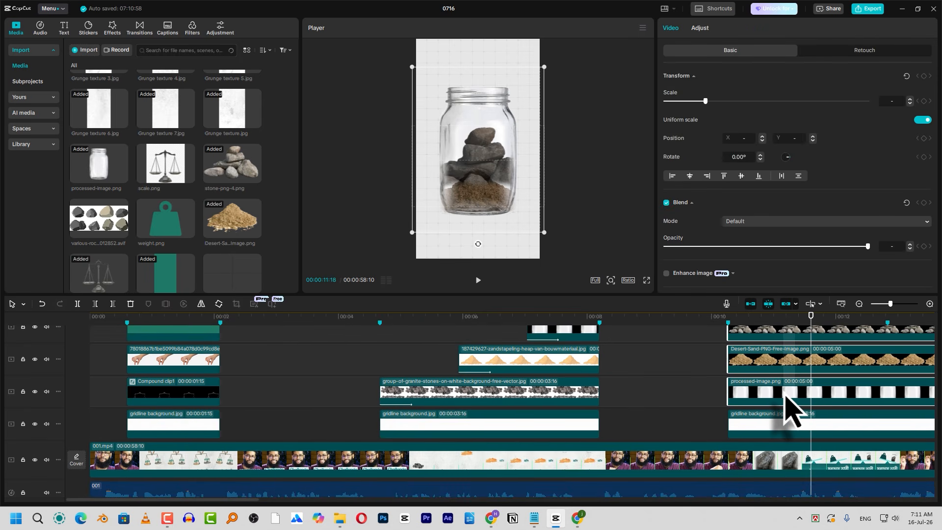
right_click(786, 395)
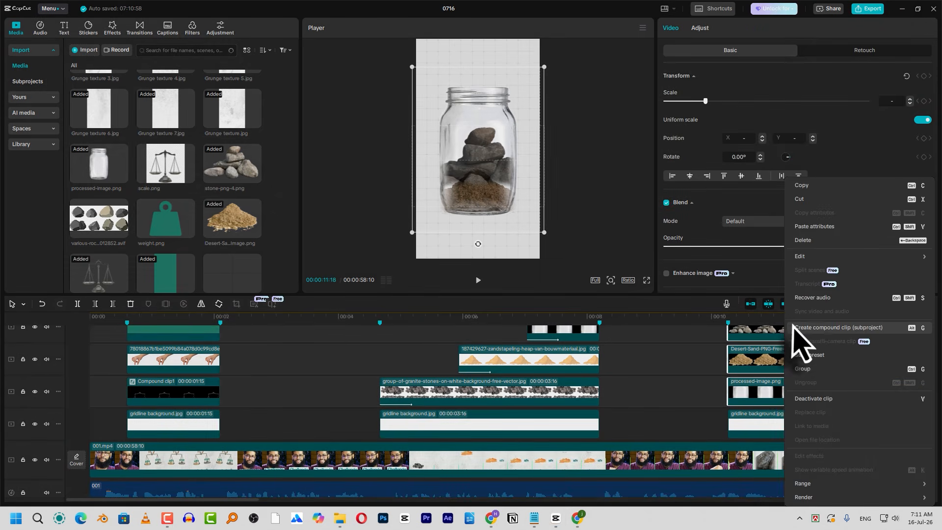
left_click(810, 328)
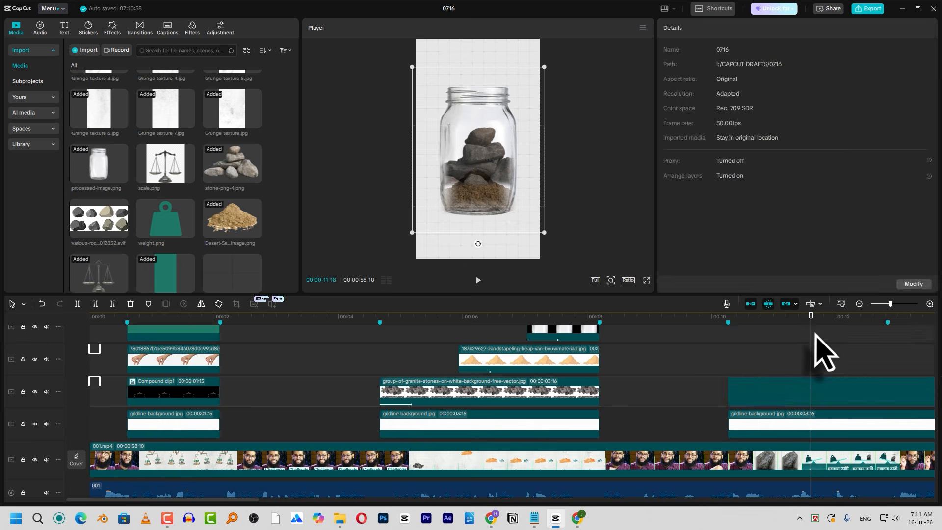
Step: Play the third scene from its start marker and trim the jar compound clip's end at 00:00:11:10
left_click(728, 320)
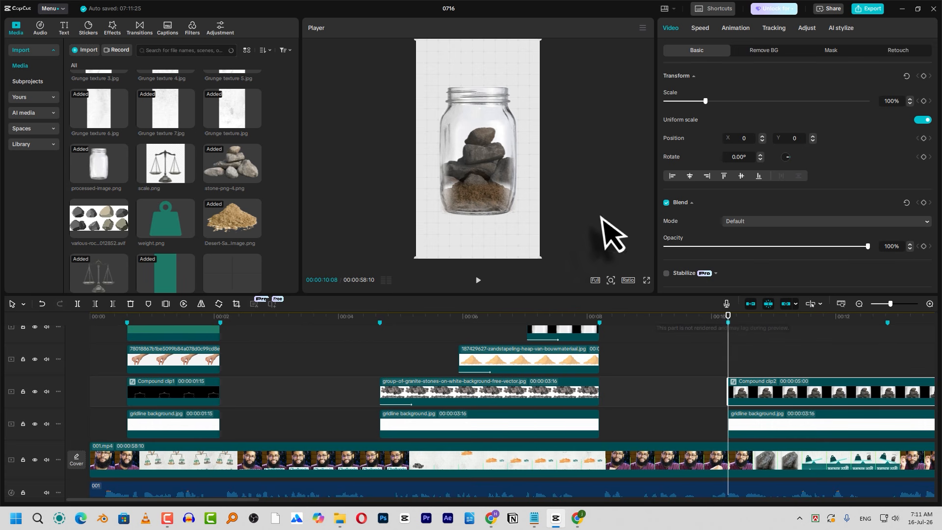
key("space")
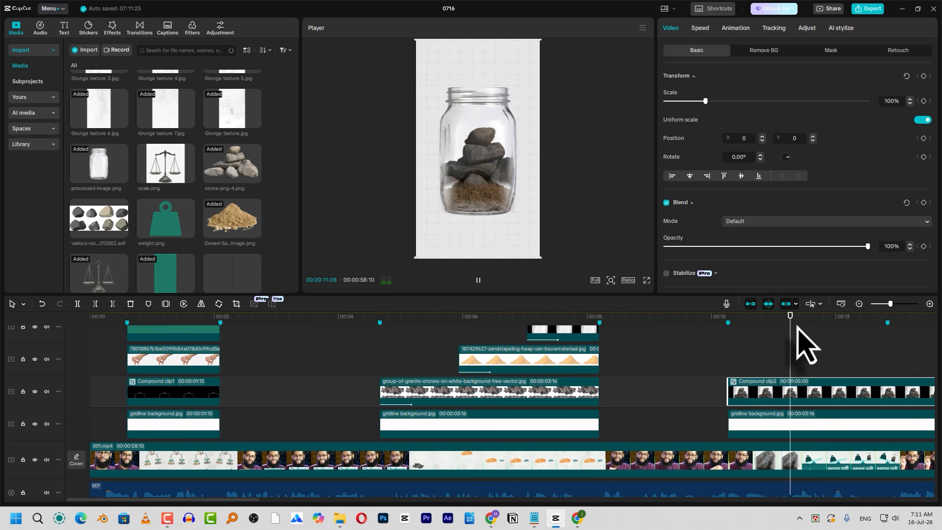
key("space")
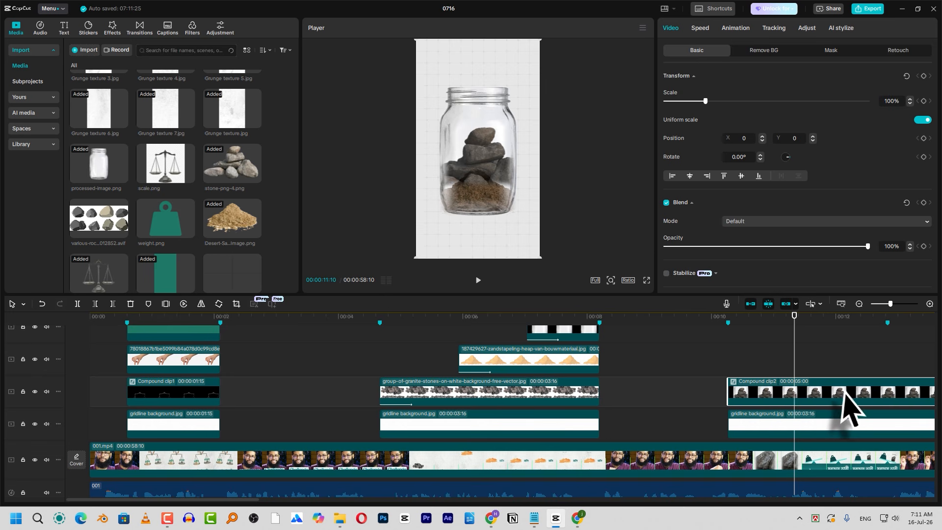
key("w")
Step: Keyframe the jar compound clip's scale from 365% at 00:00:10:08 to 95% at 00:00:11:03
left_click(759, 320)
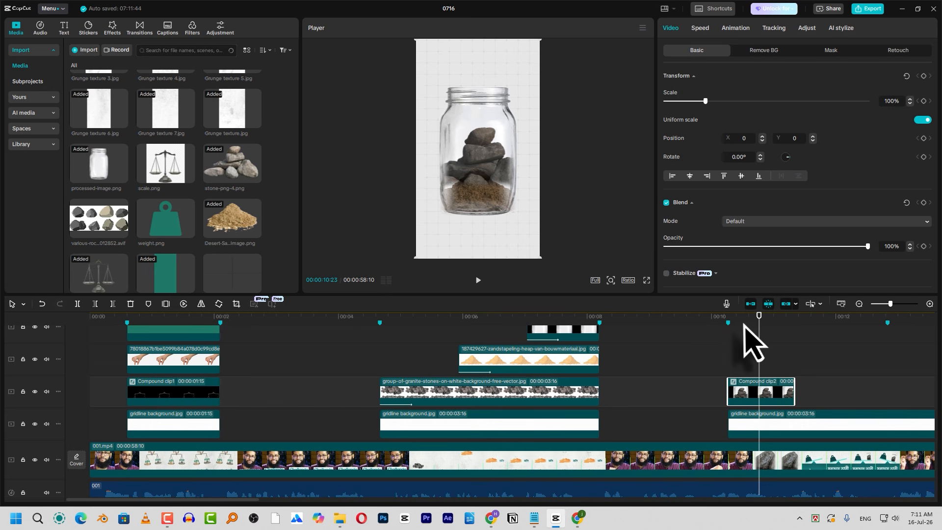
left_click_drag(742, 319, 730, 319)
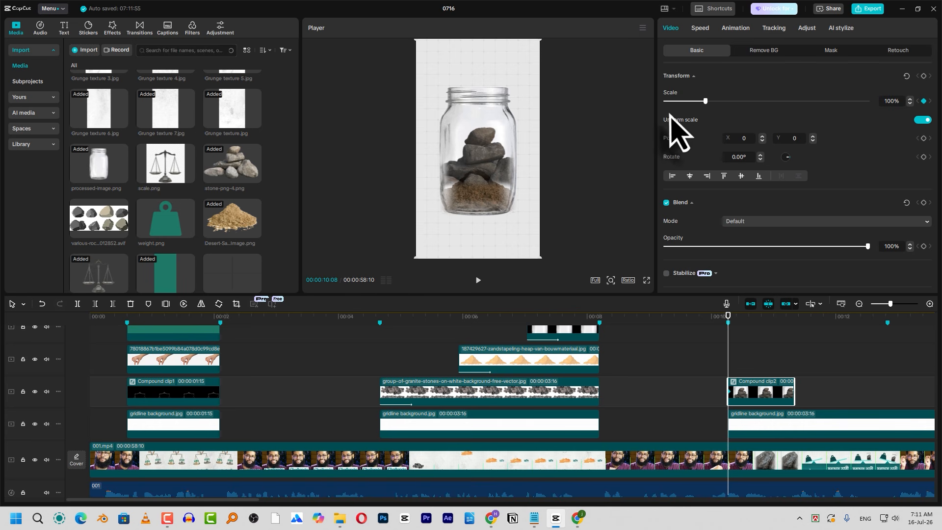
left_click_drag(712, 98, 816, 131)
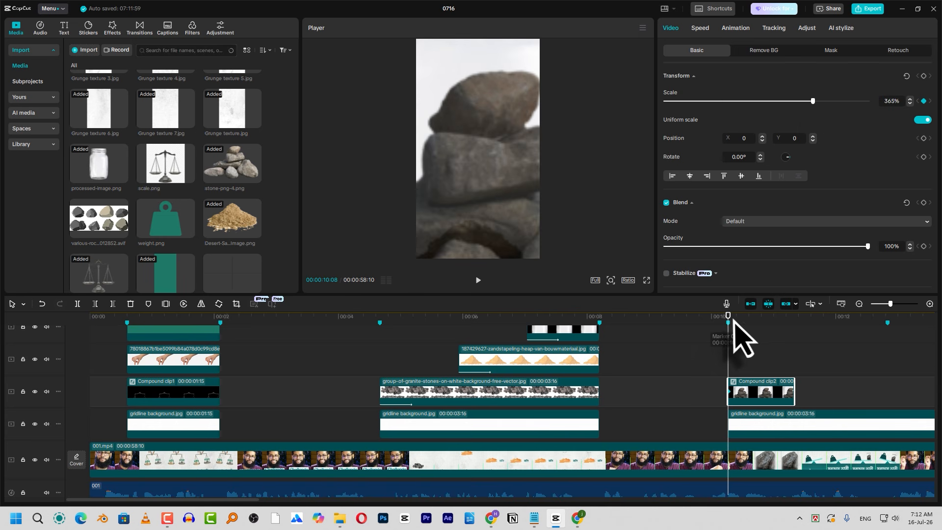
left_click_drag(740, 318, 787, 319)
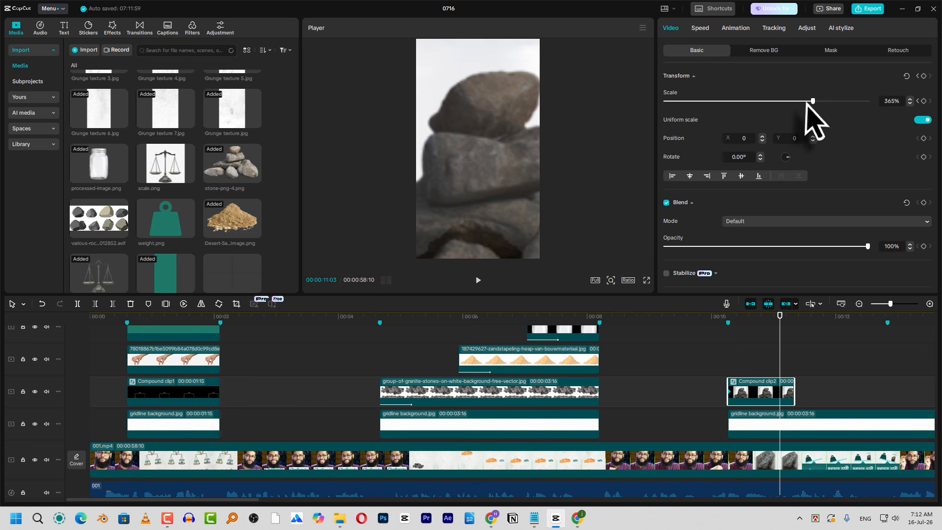
left_click_drag(811, 102, 705, 114)
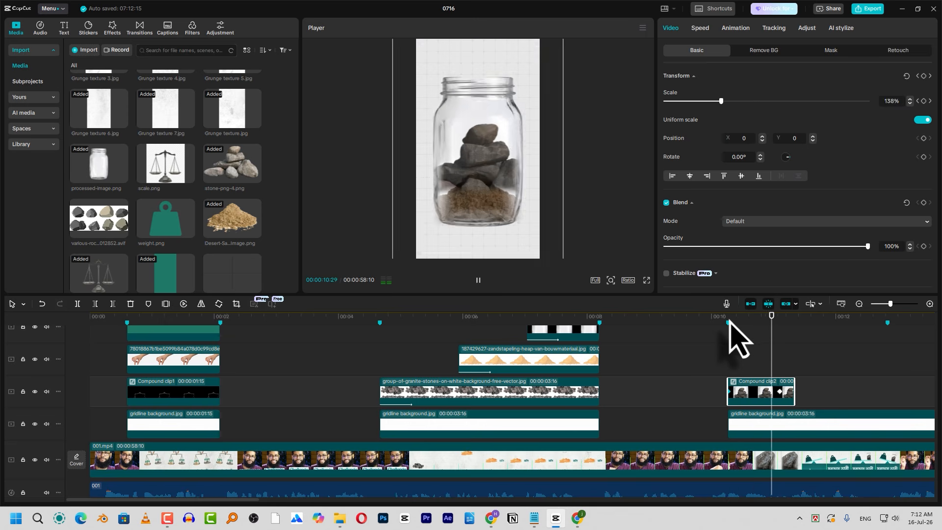
Step: Apply the Cubic Out preset curve to the jar clip's scale keyframe at 00:00:11:03
scroll(814, 388, "up", 5)
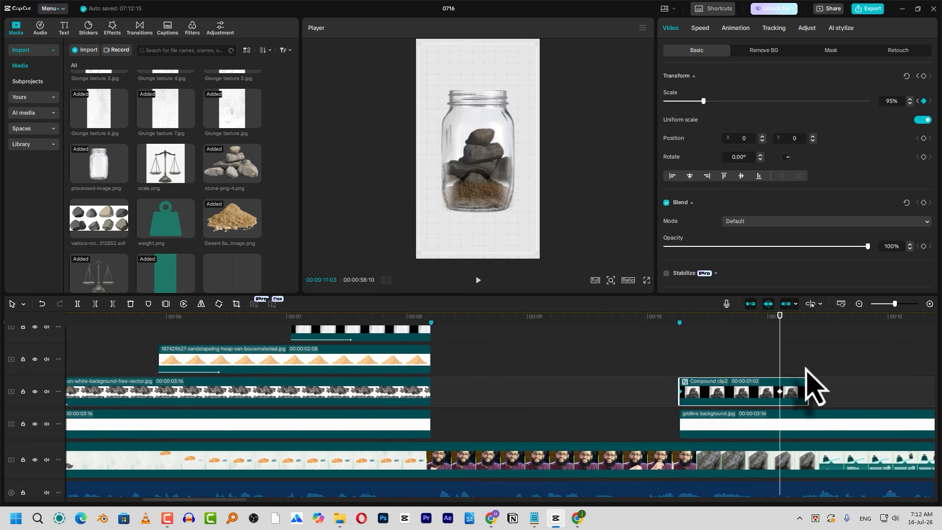
right_click(779, 392)
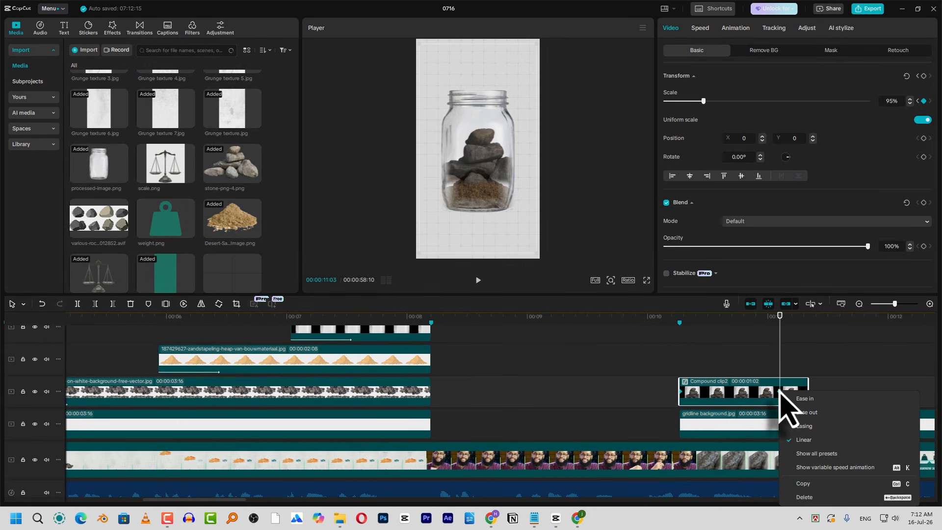
left_click(812, 453)
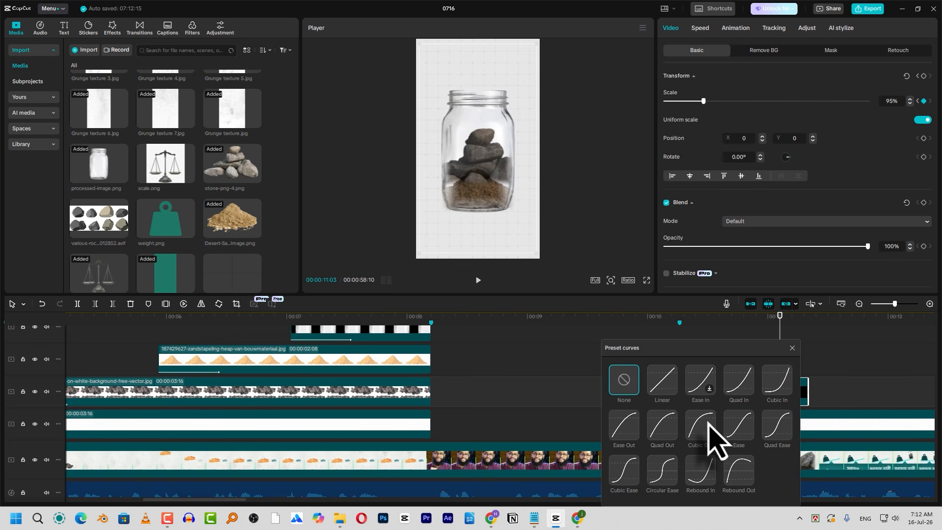
left_click(706, 424)
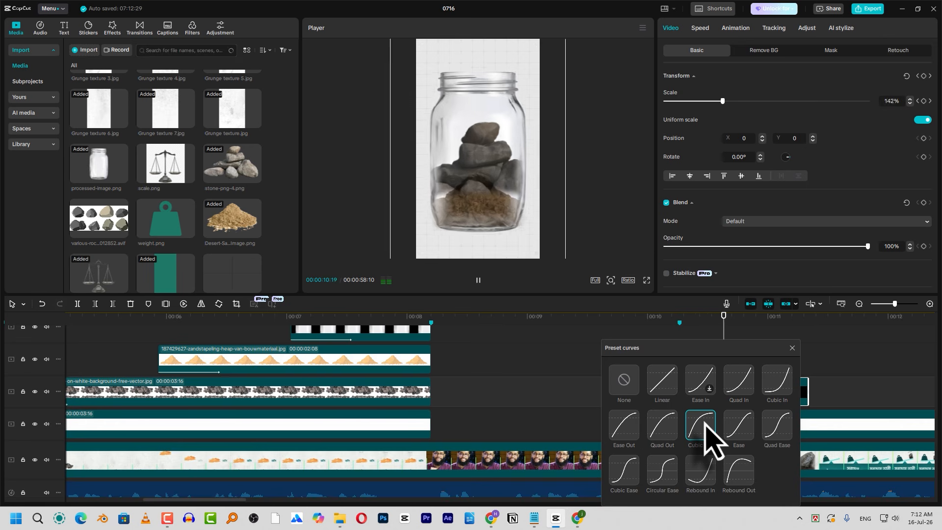
left_click(792, 347)
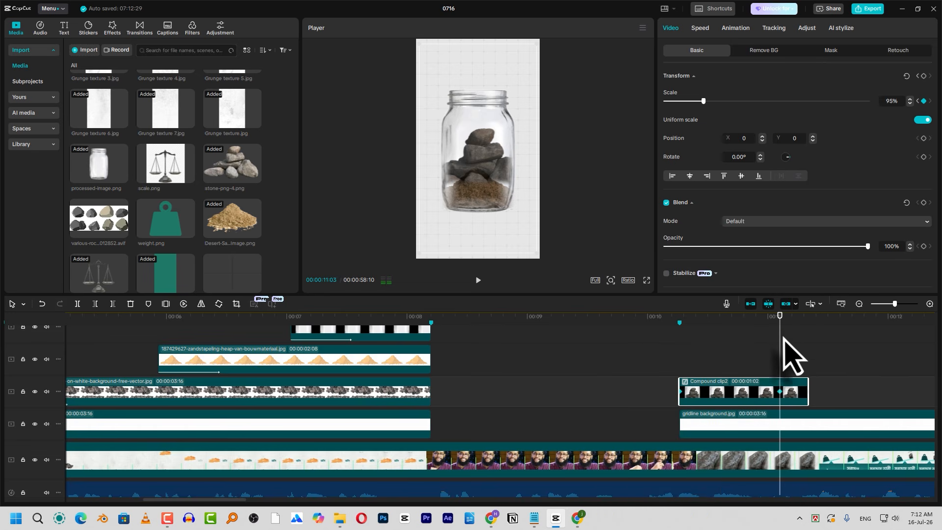
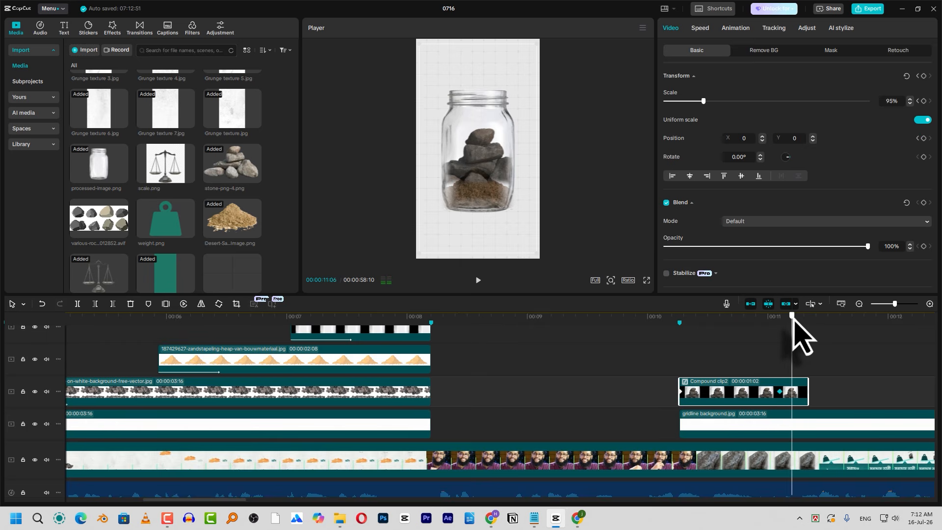
Step: Keyframe the jar clip sliding down to Y -1239 at 00:00:11:09, just before its end
key("Up")
left_click(803, 341)
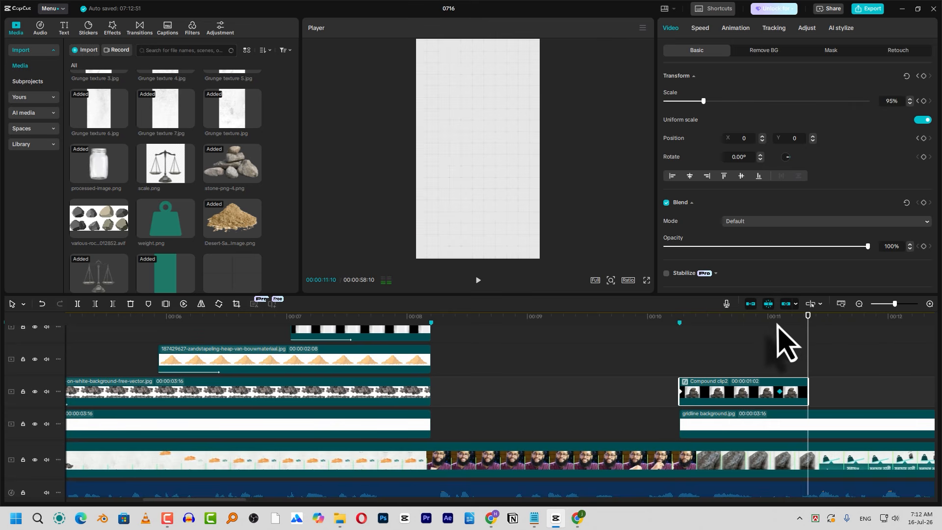
left_click_drag(488, 133, 490, 202)
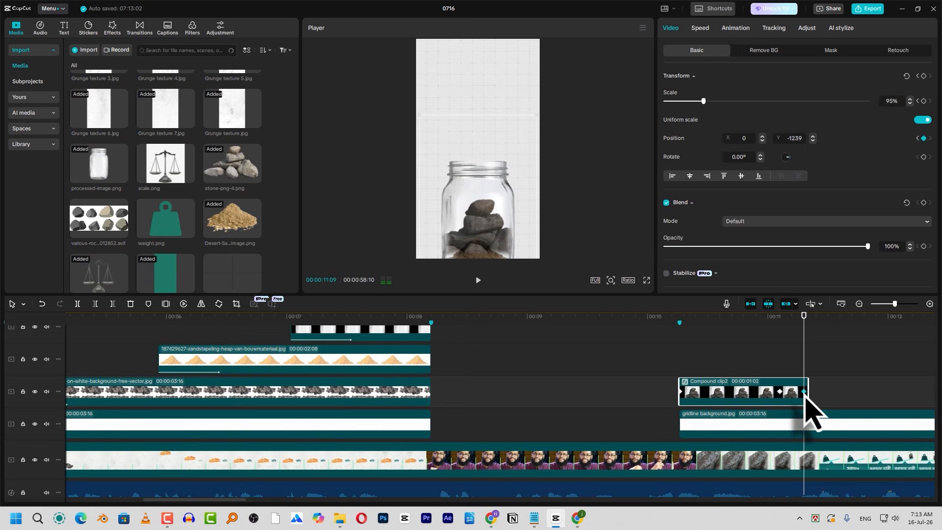
Step: Apply the Cubic In preset curve to the jar's slide-down keyframe and play back the scene from its start marker
right_click(805, 397)
left_click(824, 471)
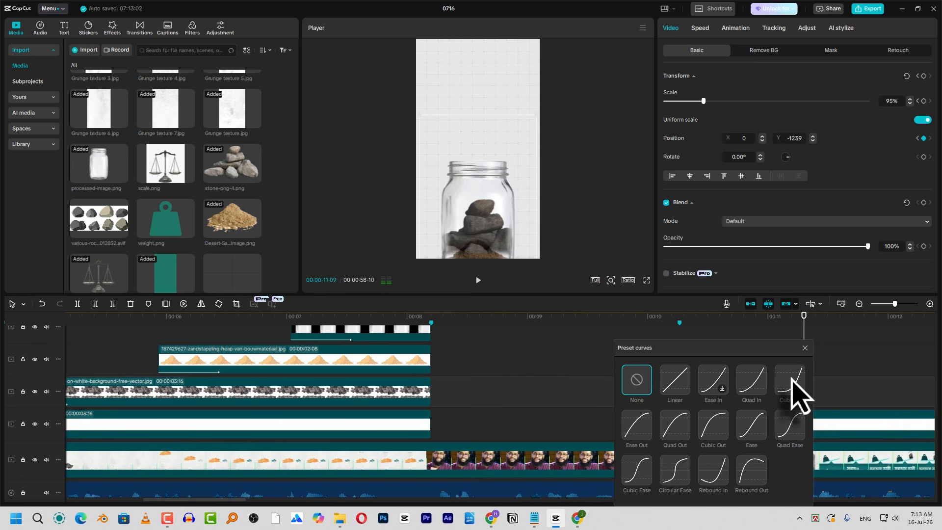
left_click(805, 347)
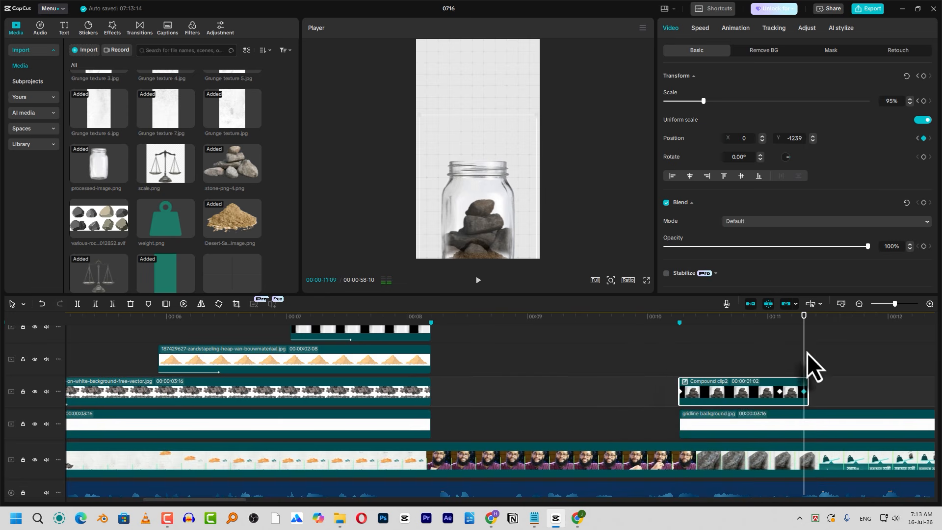
left_click(677, 318)
key("space")
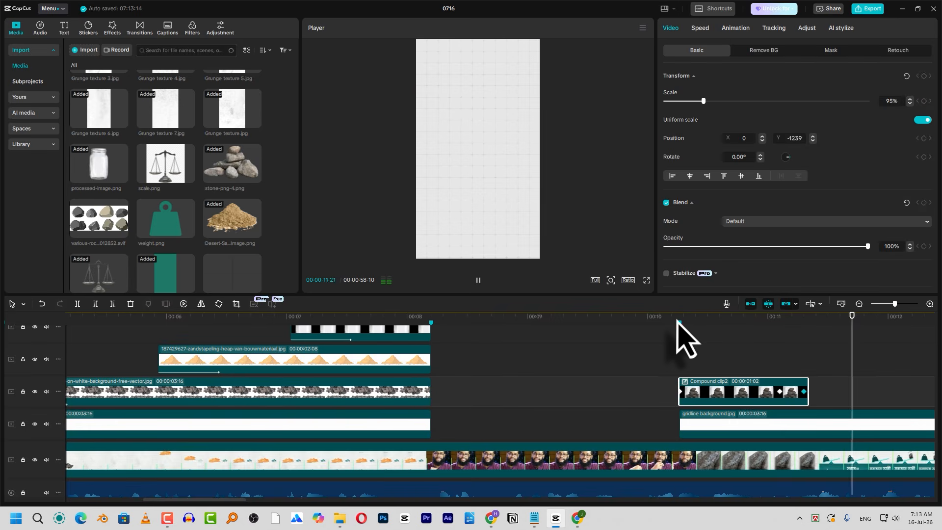
left_click(677, 320)
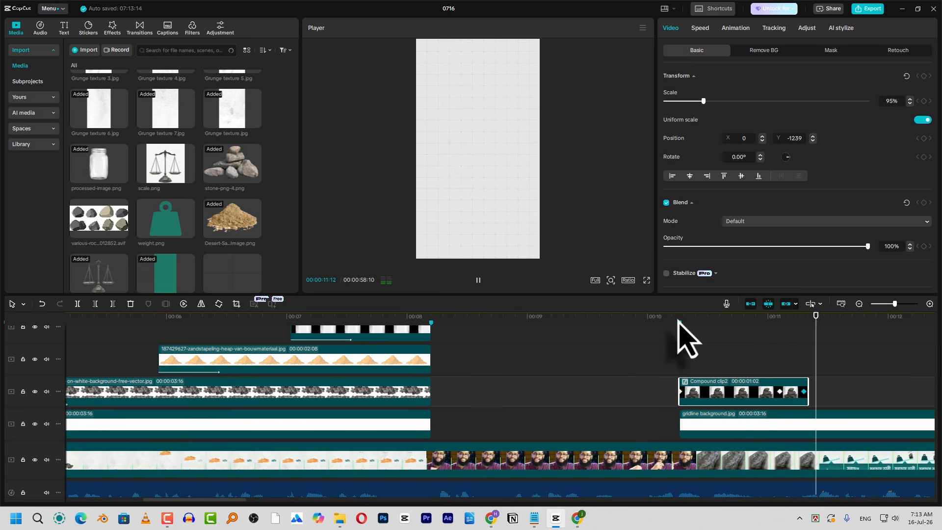
key("space")
left_click_drag(794, 320, 806, 321)
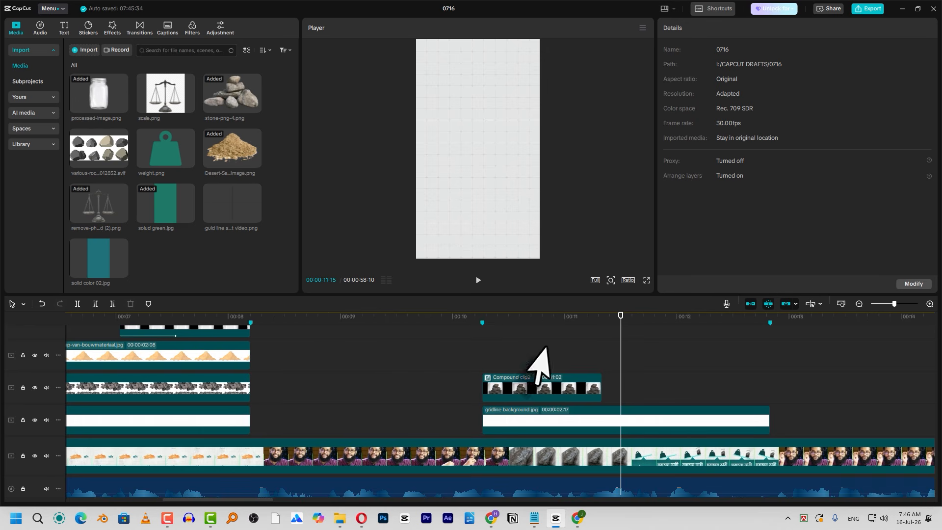
Step: Place solud green.jpg directly after the jar compound clip and shift its green hue to 68 with HSL
left_click(167, 203)
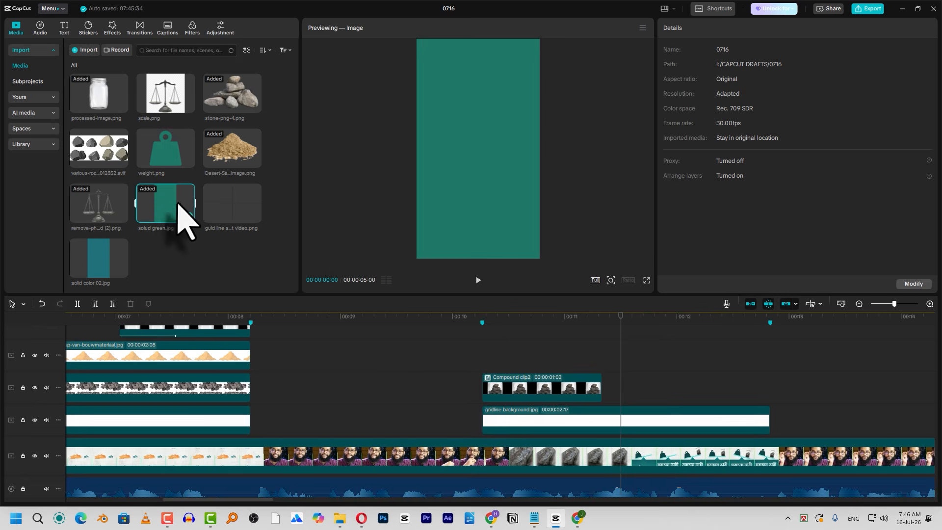
left_click_drag(170, 204, 633, 390)
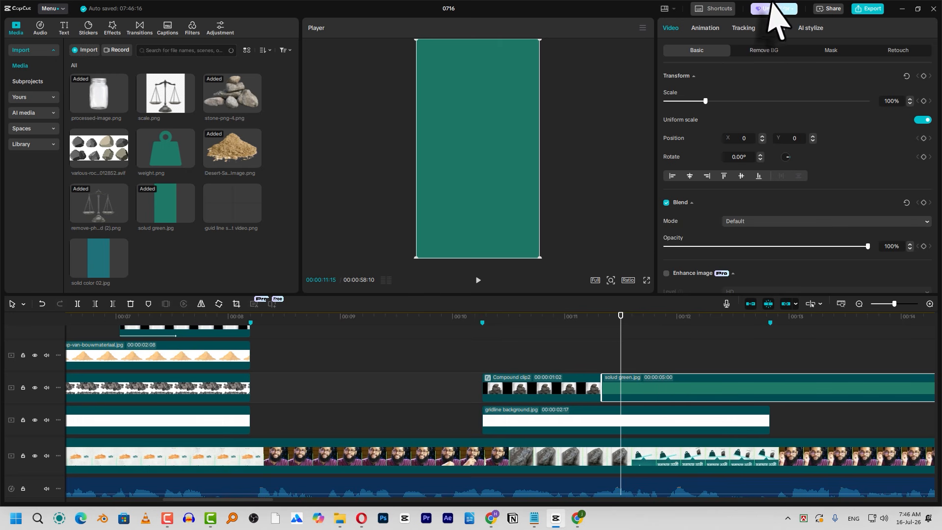
left_click(779, 32)
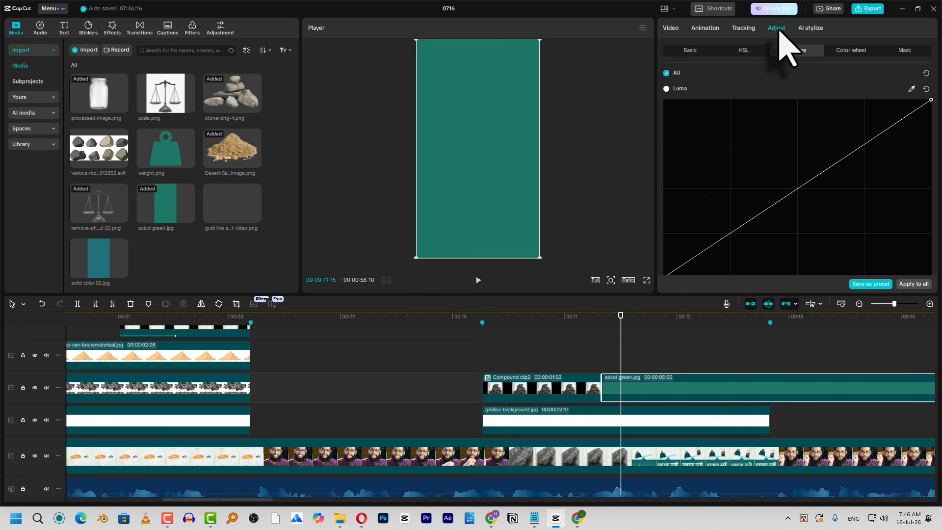
left_click(752, 52)
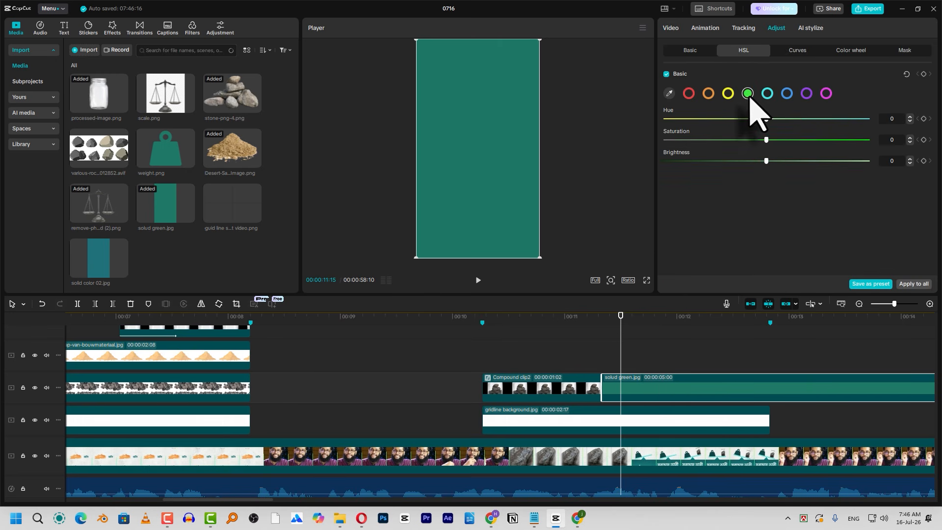
left_click_drag(766, 118, 834, 130)
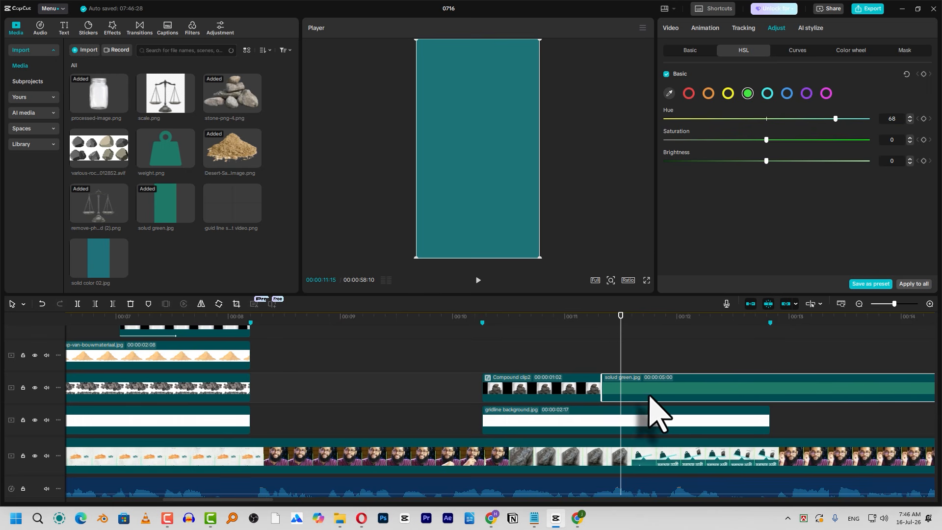
left_click(642, 28)
left_click(661, 49)
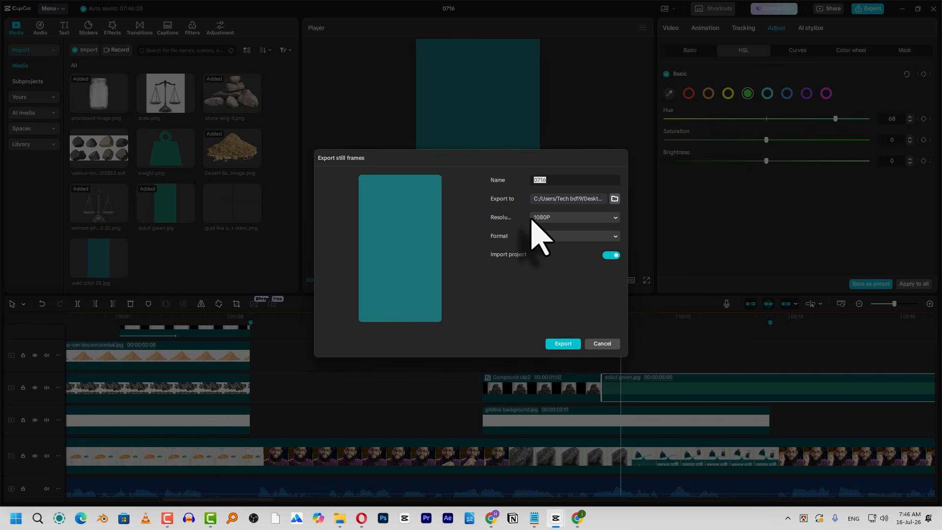
type("solid color 2")
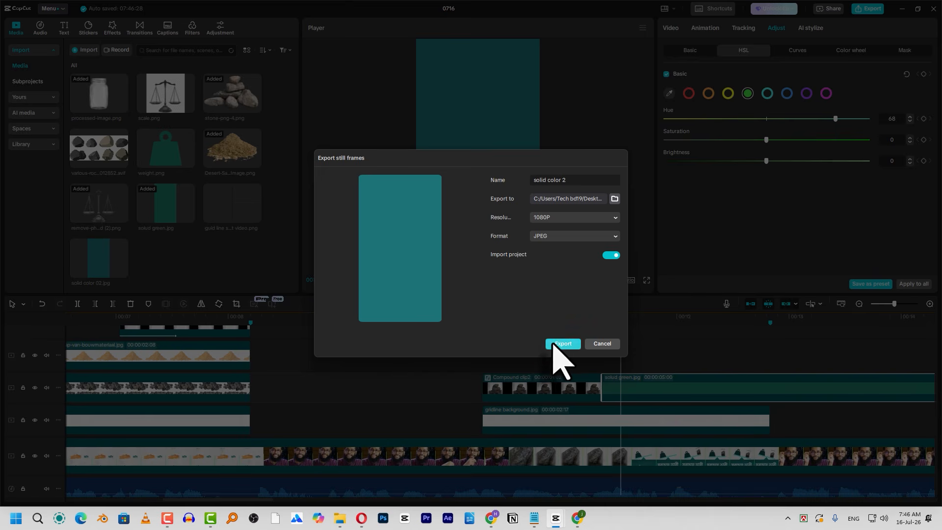
left_click(601, 343)
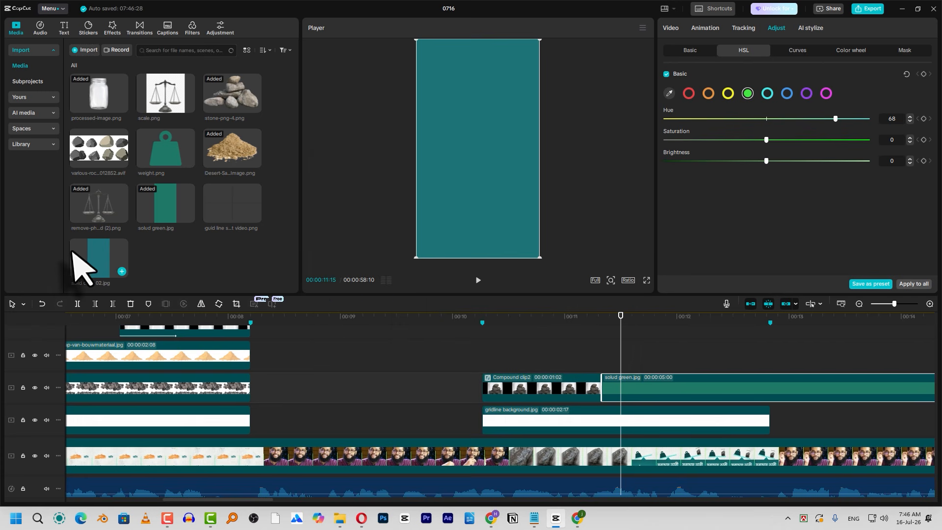
Step: Replace the solud green.jpg clip after the jar compound clip with solid color 02.jpg and lower its exposure to -16
key("Delete")
left_click_drag(79, 255, 613, 387)
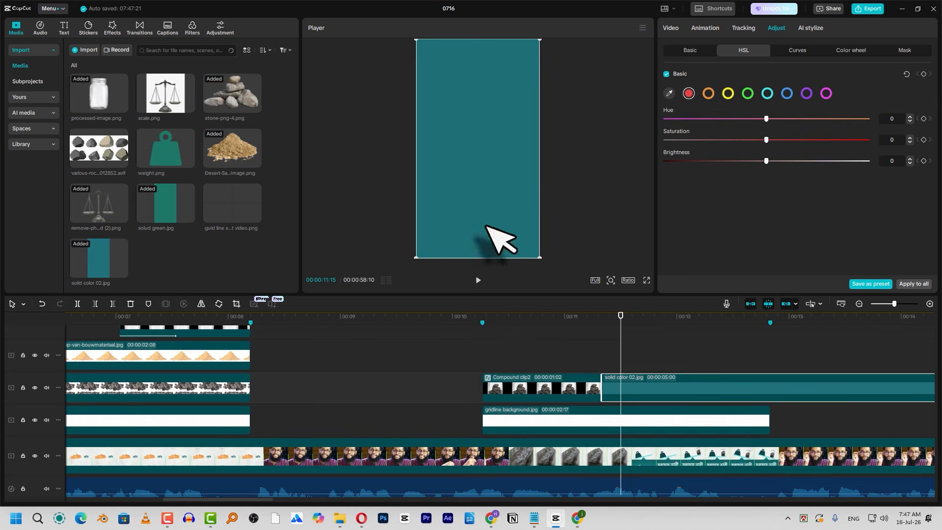
left_click(691, 50)
scroll(736, 185, "down", 6)
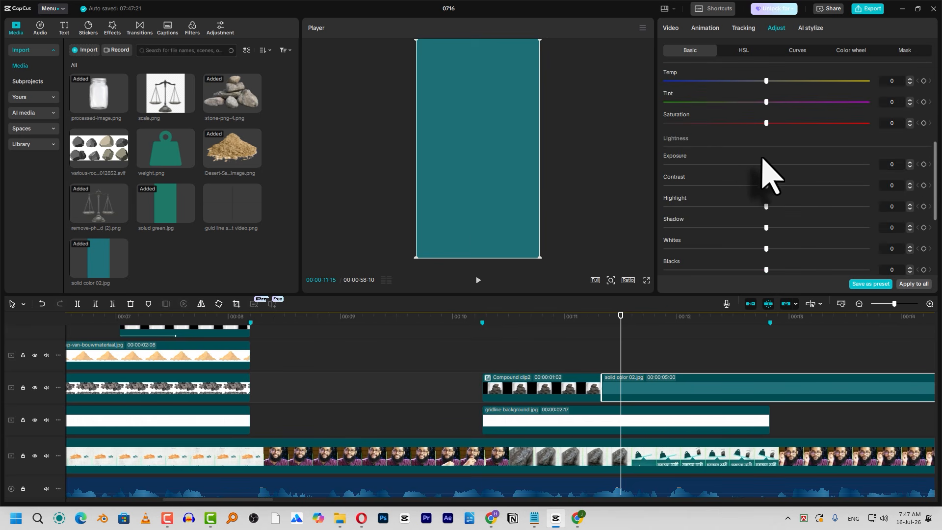
left_click_drag(752, 167, 722, 170)
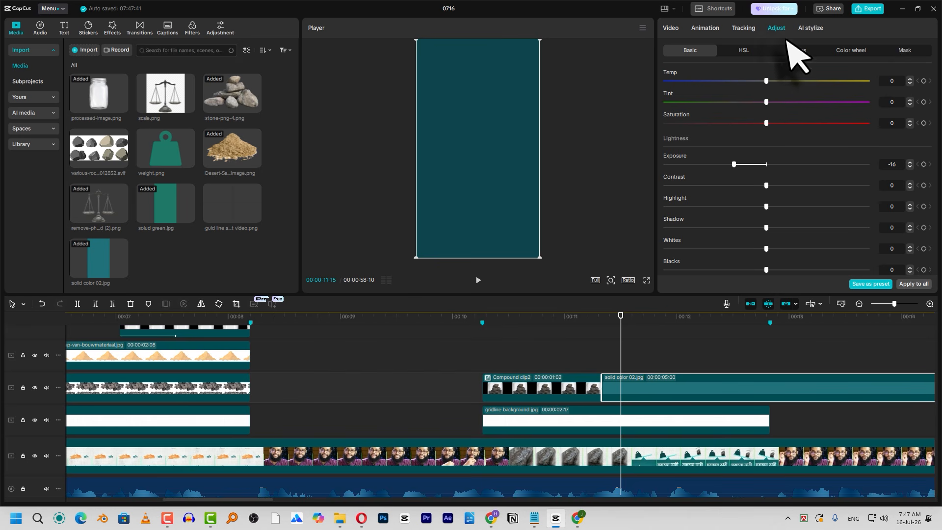
Step: Add a horizontal Split mask to the teal clip's adjustment and feather it to about 74 for a dark-to-light gradient
left_click(905, 50)
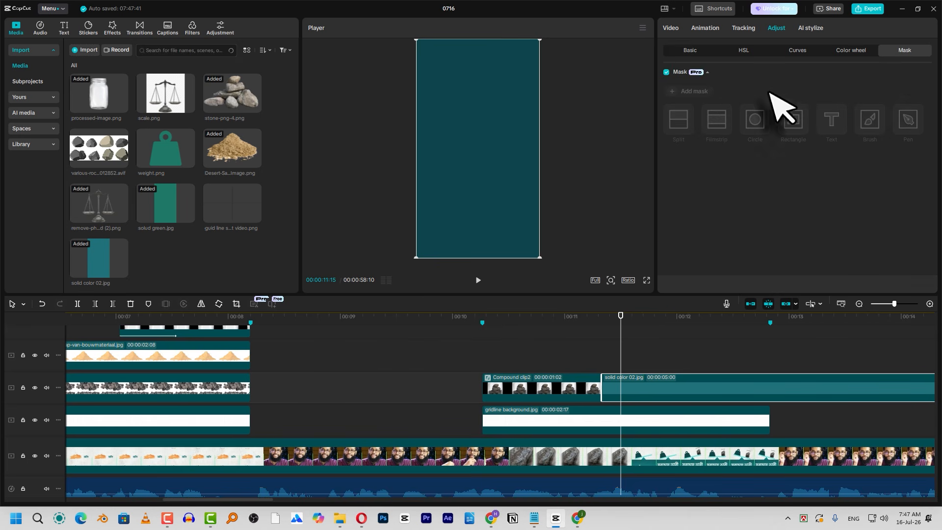
left_click(702, 95)
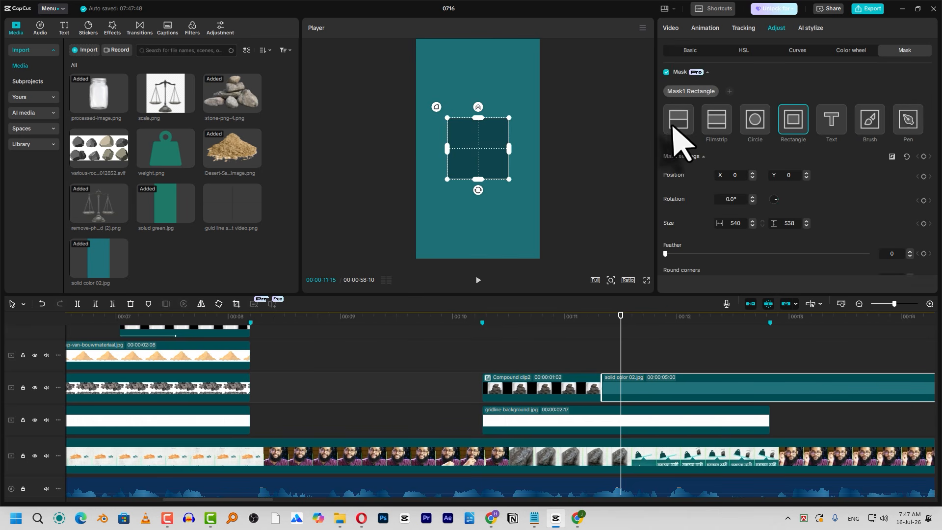
left_click(673, 130)
left_click_drag(484, 154, 478, 117)
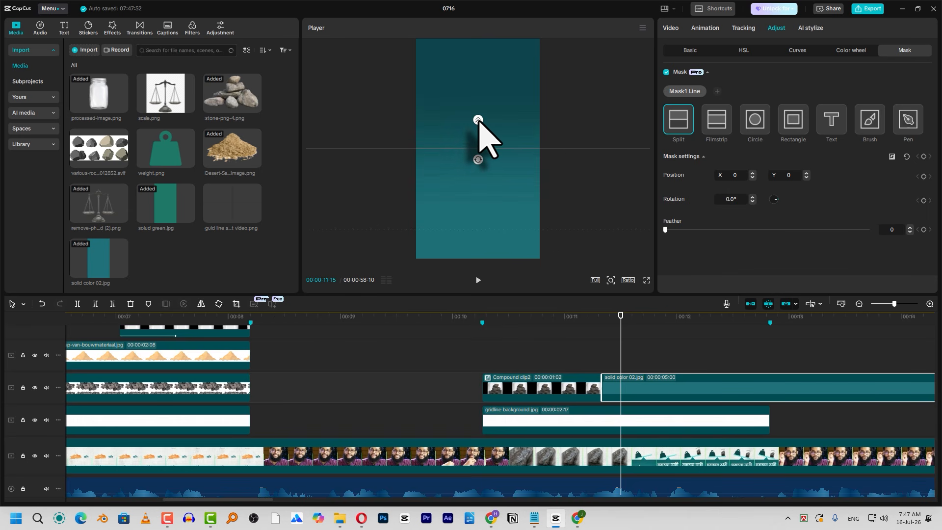
mouse_move(502, 155)
left_mouse_down()
mouse_move(502, 132)
mouse_move(505, 151)
left_mouse_up()
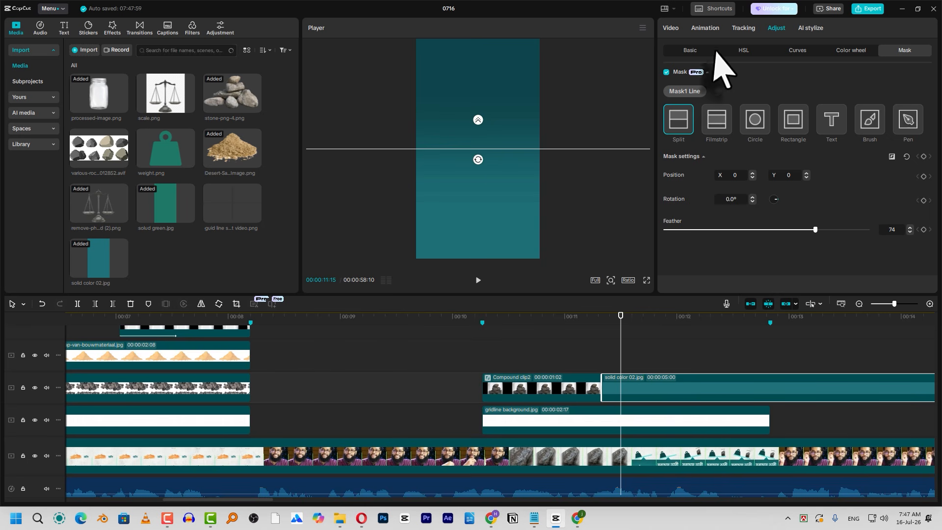
Step: Move the gradient clip down to about Y -2481, and refit its adjustment mask to X 48, Y 624 with feather 66
left_click(690, 50)
left_click_drag(504, 219, 506, 241)
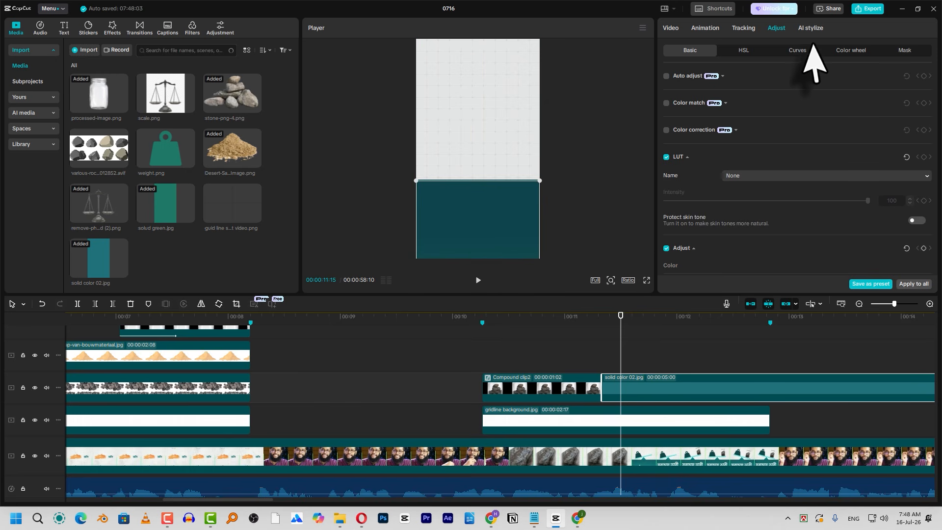
left_click(904, 50)
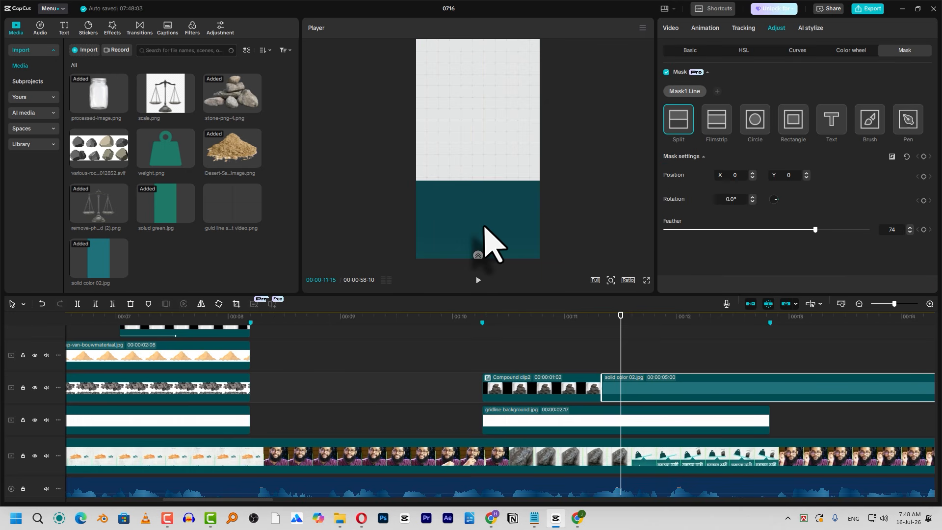
left_click_drag(474, 264, 528, 208)
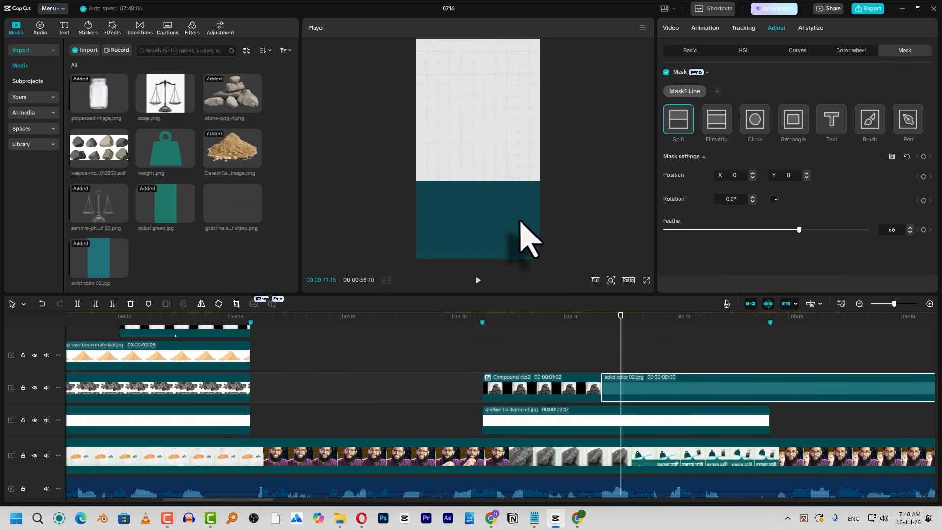
scroll(559, 208, "down", 2)
left_click_drag(499, 256, 498, 200)
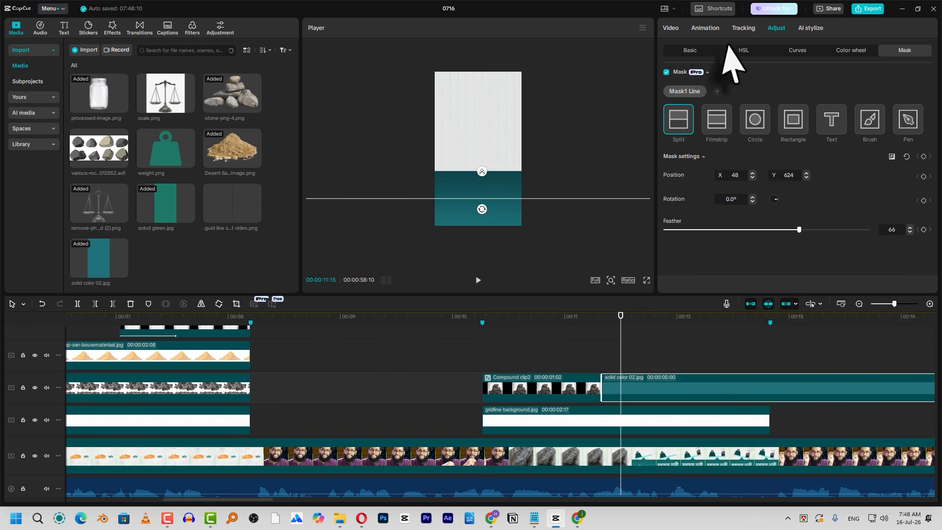
left_click(689, 50)
scroll(542, 181, "up", 2)
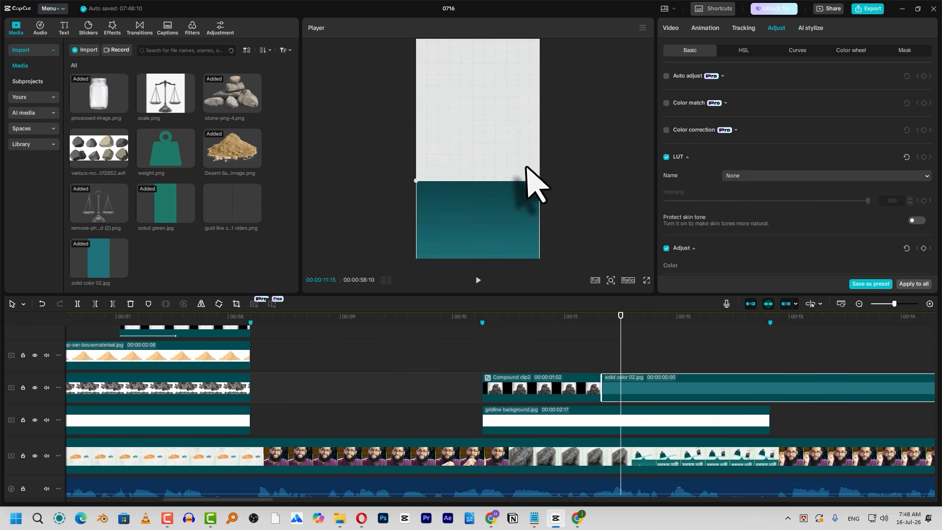
Step: Place a second solid color 02.jpg clip on the track above the gradient clip, starting where the jar compound clip ends
left_click(629, 336)
left_click_drag(617, 350, 632, 350)
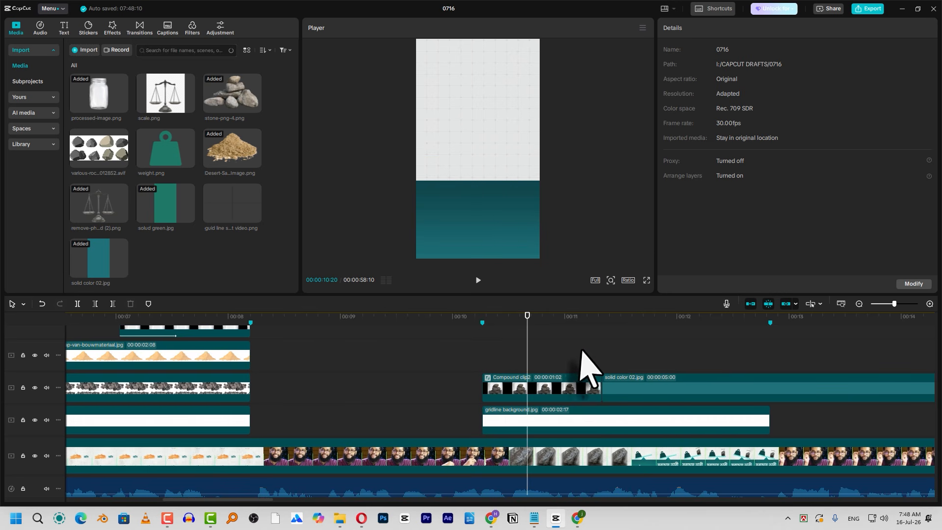
left_click(643, 334)
left_click(629, 397)
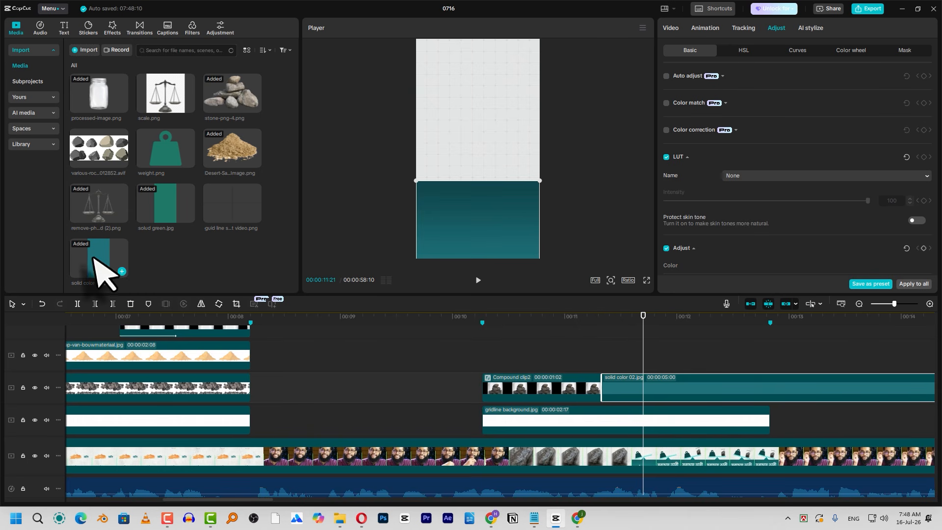
left_click_drag(99, 265, 645, 358)
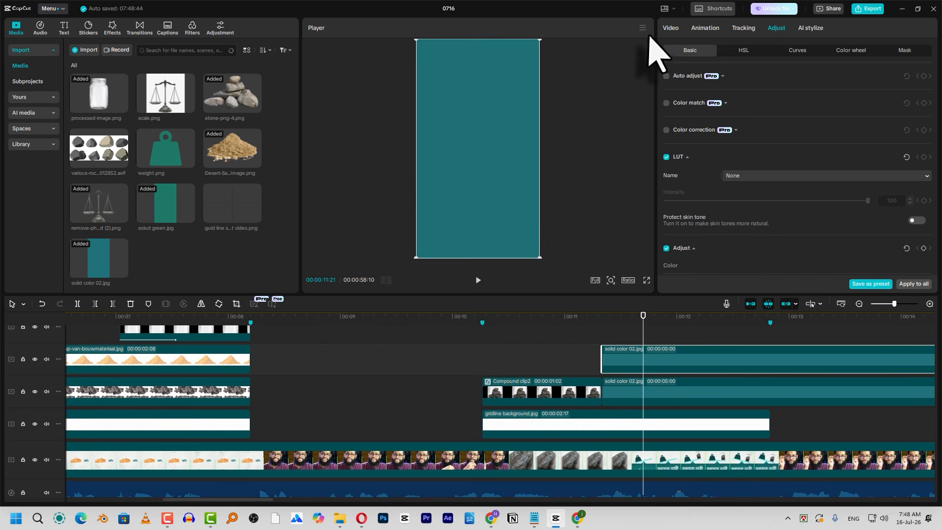
Step: Add a rectangle mask to the upper teal clip's video and rotate it into a diamond shape
left_click(905, 53)
left_click(671, 29)
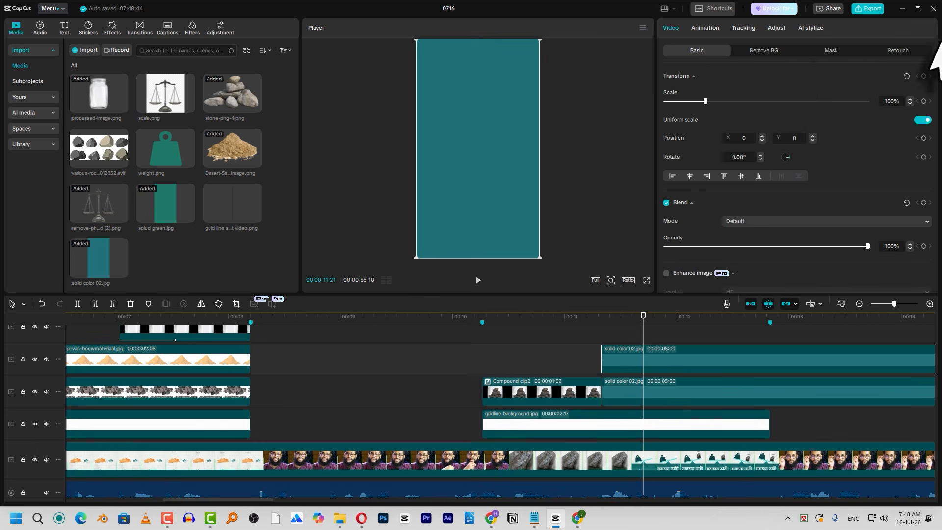
left_click(830, 51)
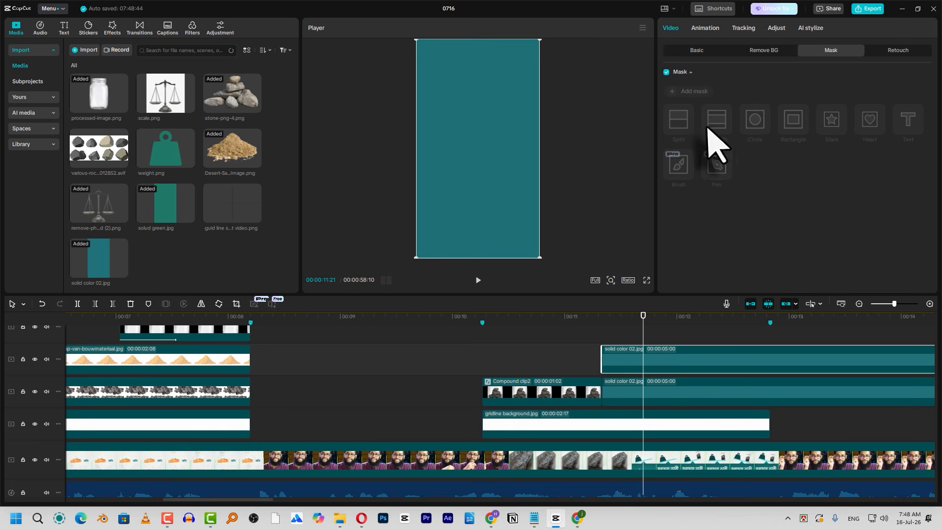
left_click(705, 92)
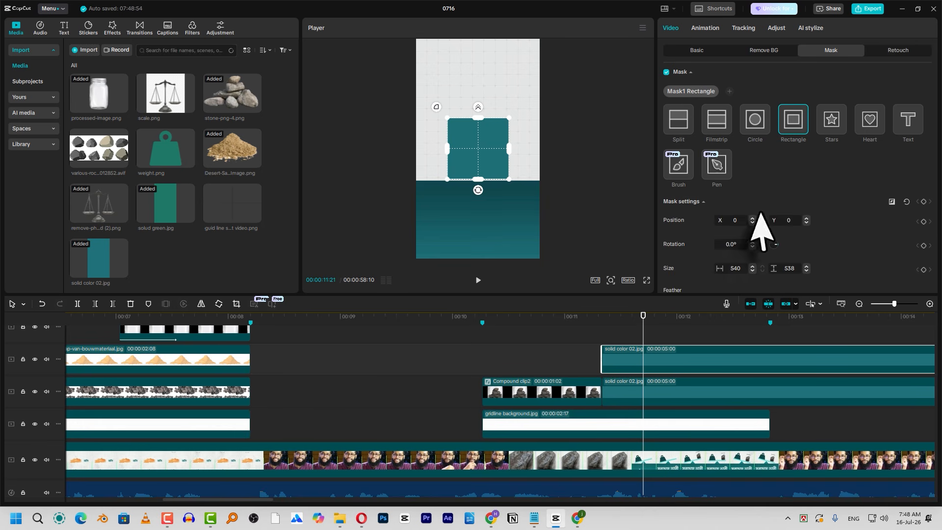
left_click_drag(476, 191, 440, 179)
Step: Scale the diamond clip to 34% at X 0, Y -561 and layer it behind the gradient block as a triangular pivot
left_click(696, 50)
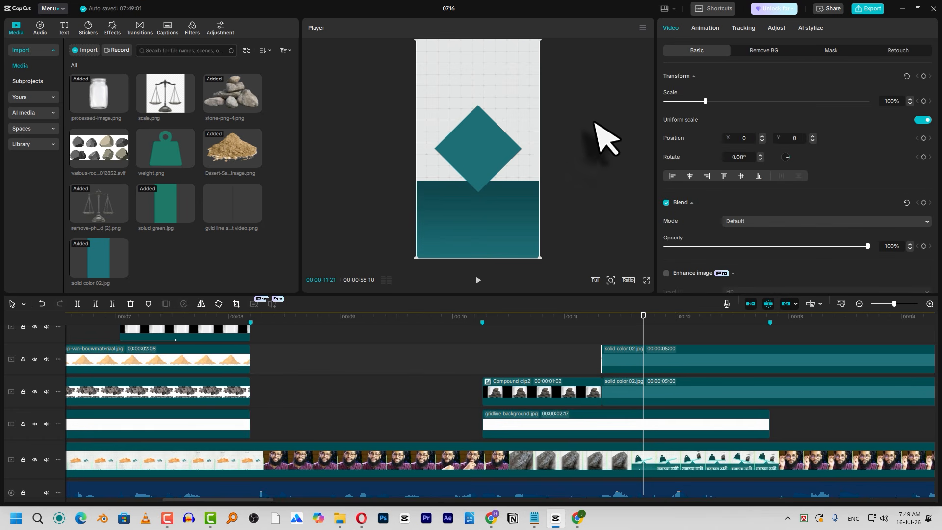
left_click_drag(538, 256, 475, 192)
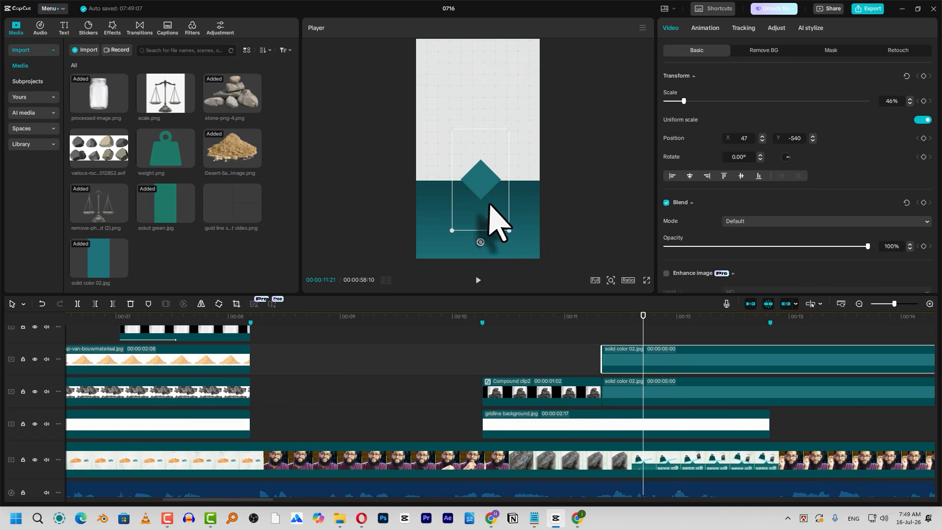
left_click(638, 395)
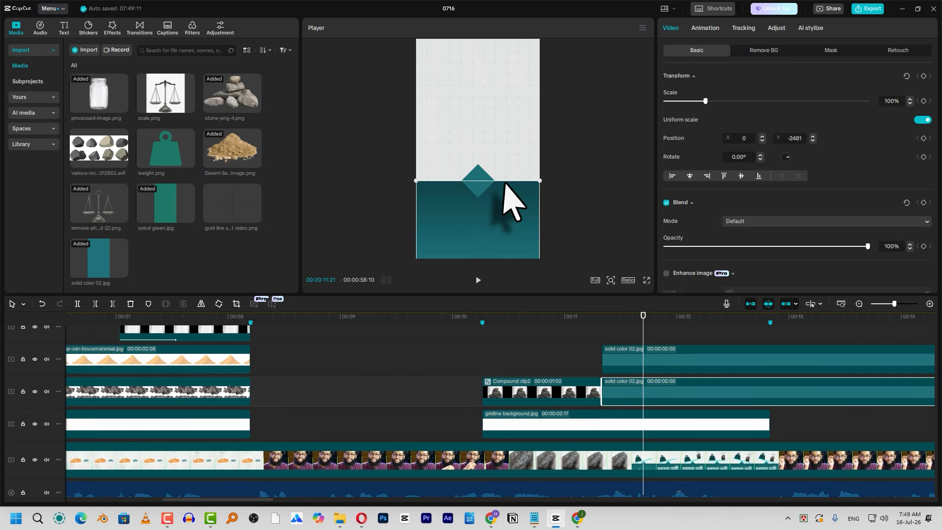
mouse_move(638, 377)
left_mouse_down()
mouse_move(631, 431)
mouse_move(630, 392)
left_mouse_up()
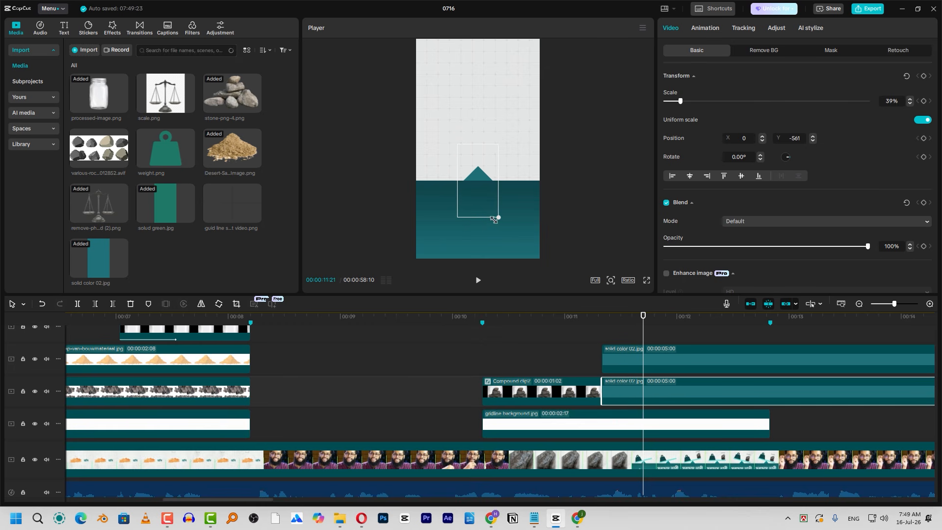
left_click_drag(493, 217, 493, 217)
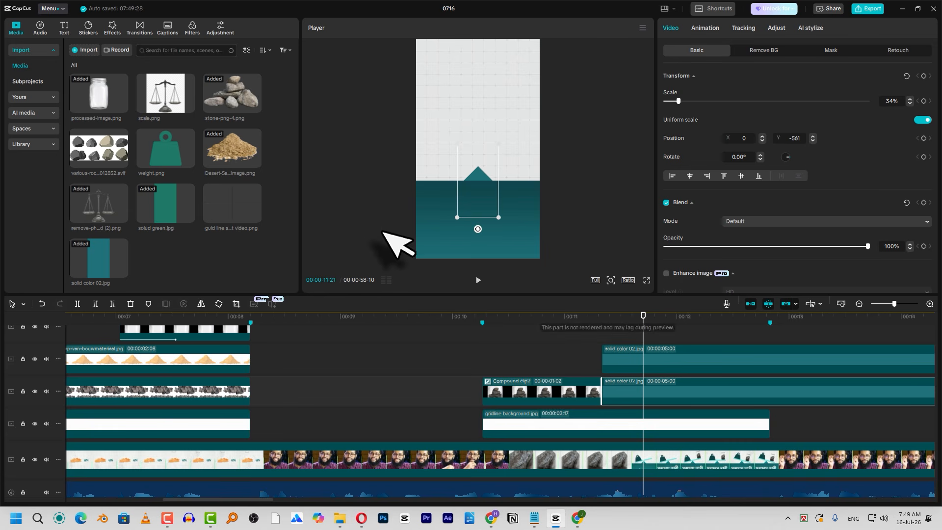
Step: Place solud green.jpg on a new track above both teal clips, aligned to their start, and raise its exposure to 50
left_click_drag(177, 211, 608, 333)
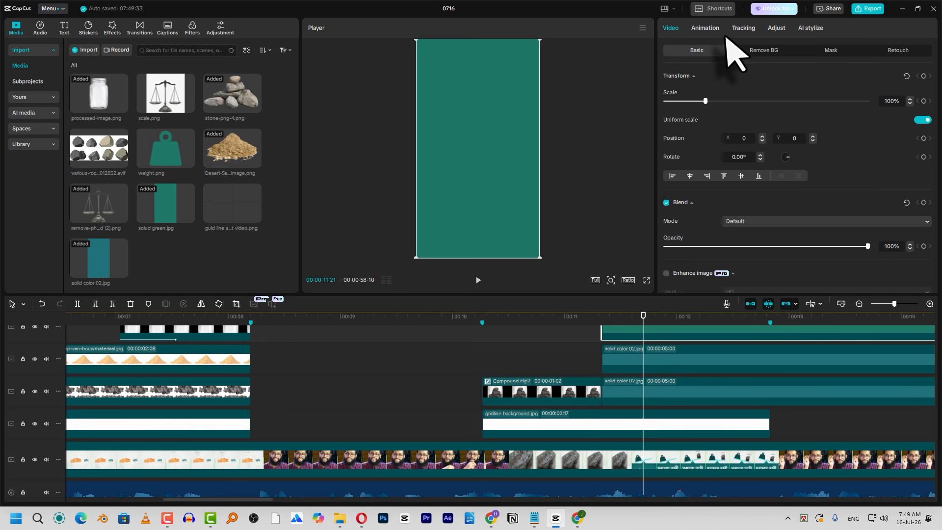
left_click(775, 29)
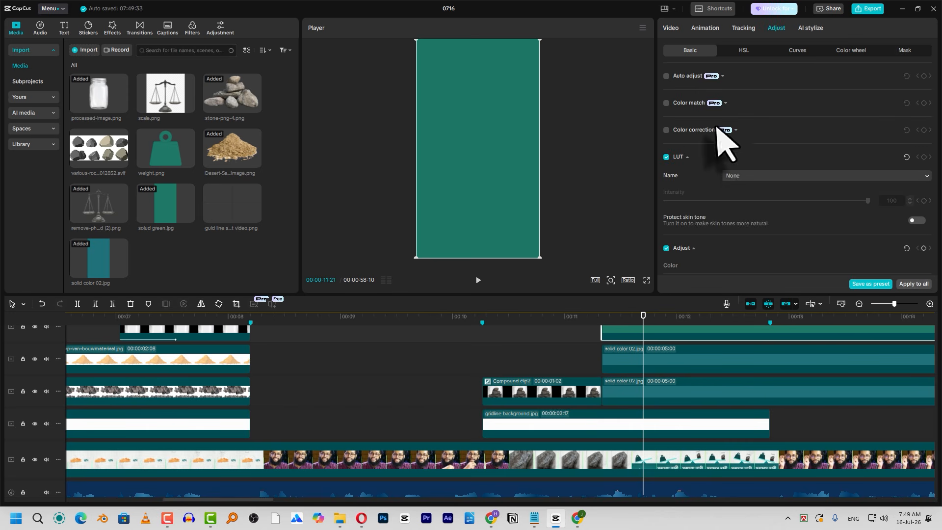
scroll(780, 182, "down", 6)
scroll(783, 236, "down", 2)
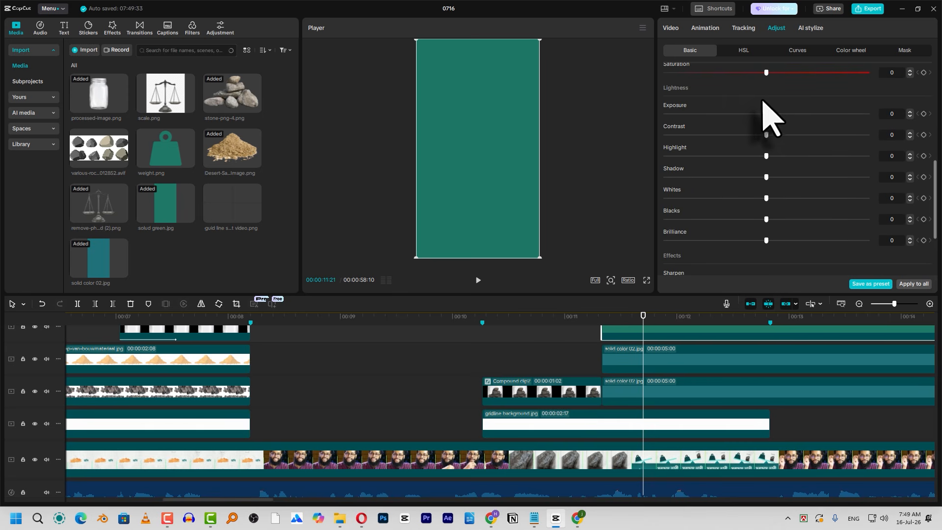
left_click_drag(766, 113, 902, 142)
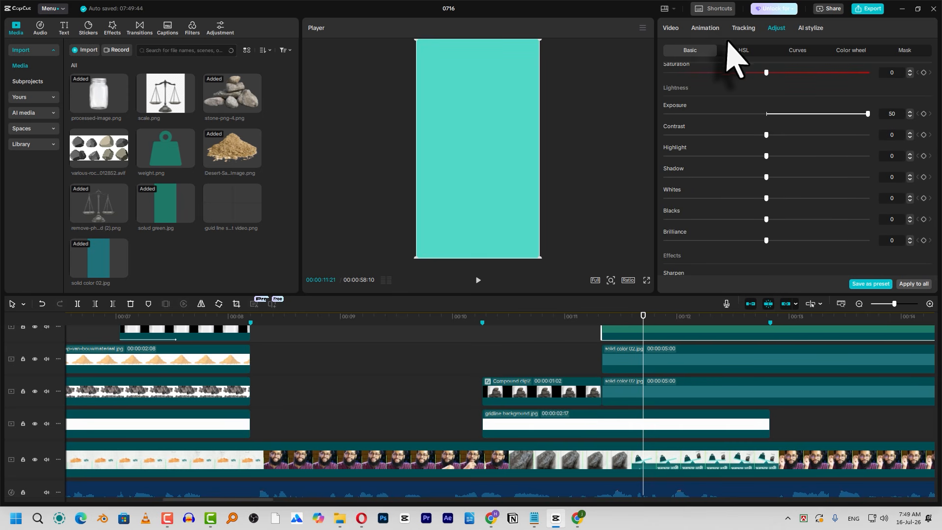
left_click(907, 50)
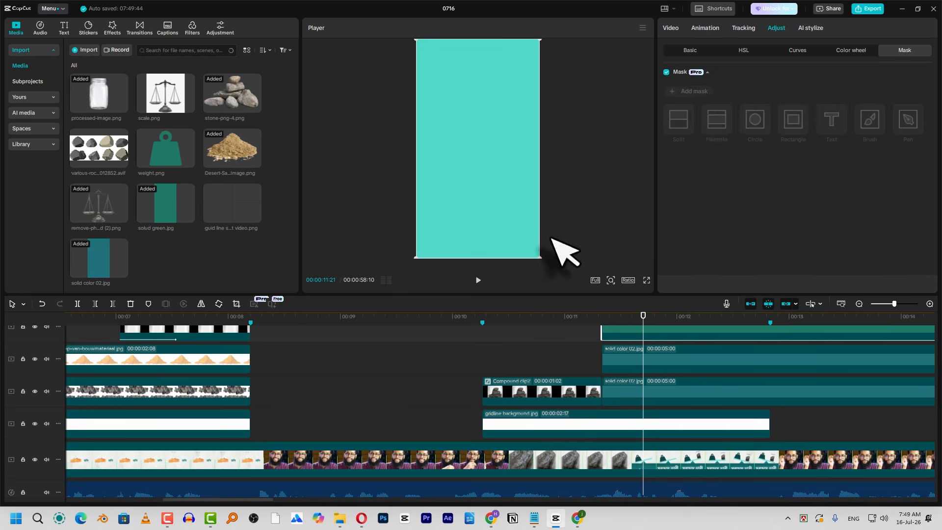
left_click(699, 92)
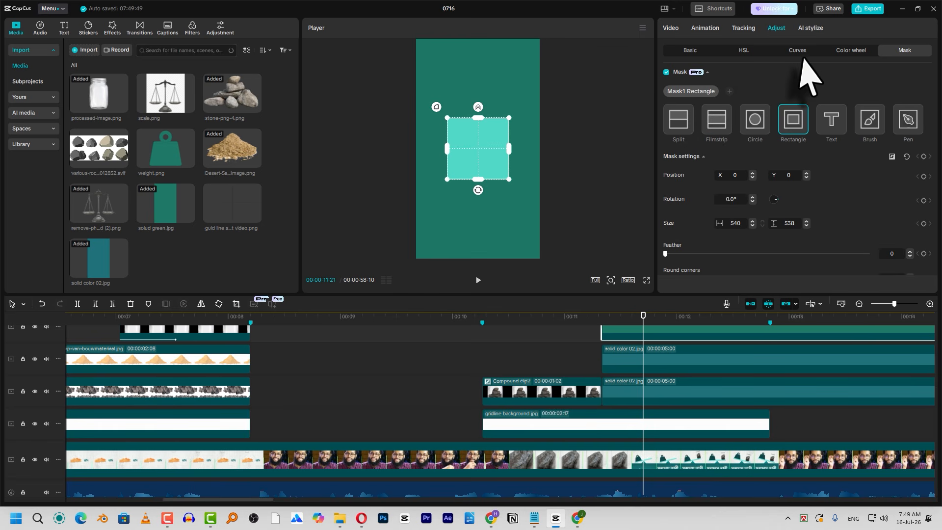
left_click(666, 72)
Step: Add a rectangle mask to the green clip's video, sized 710 by 30 with round corners at 100, to form a seesaw plank
left_click(673, 29)
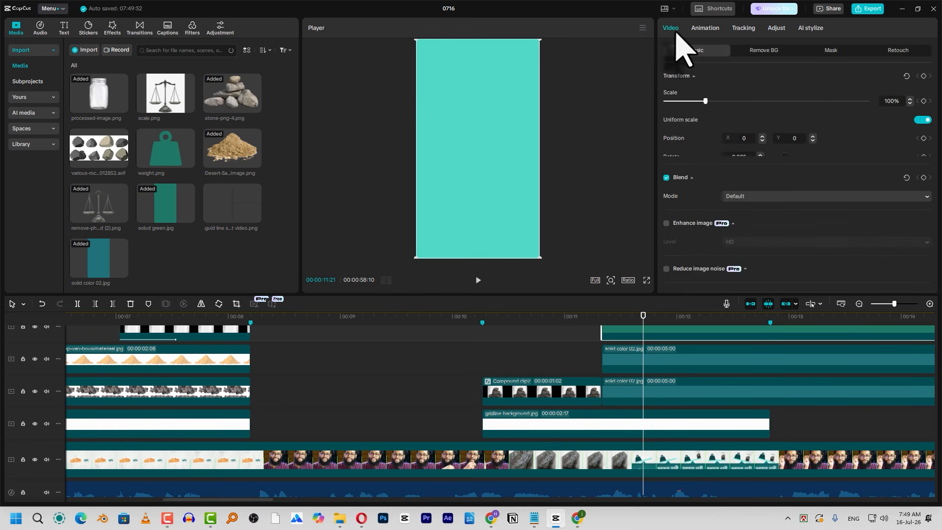
left_click(830, 50)
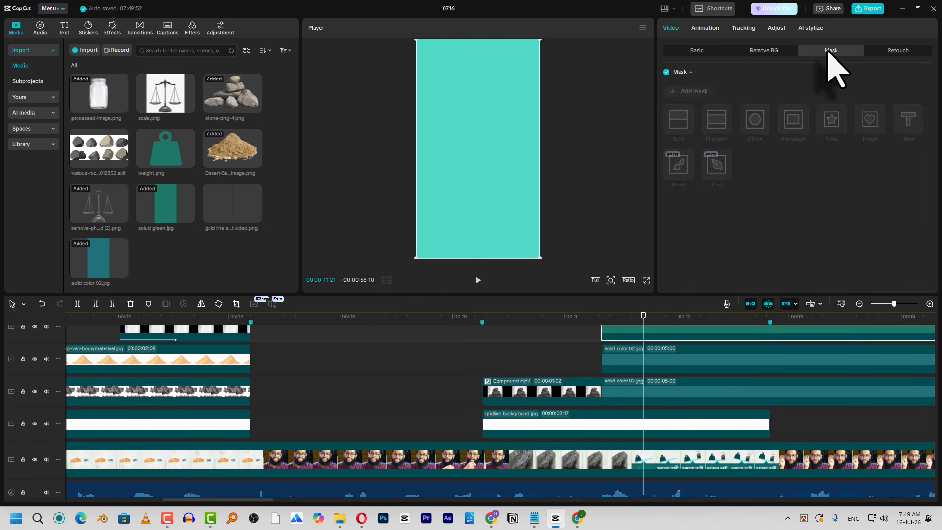
left_click(693, 91)
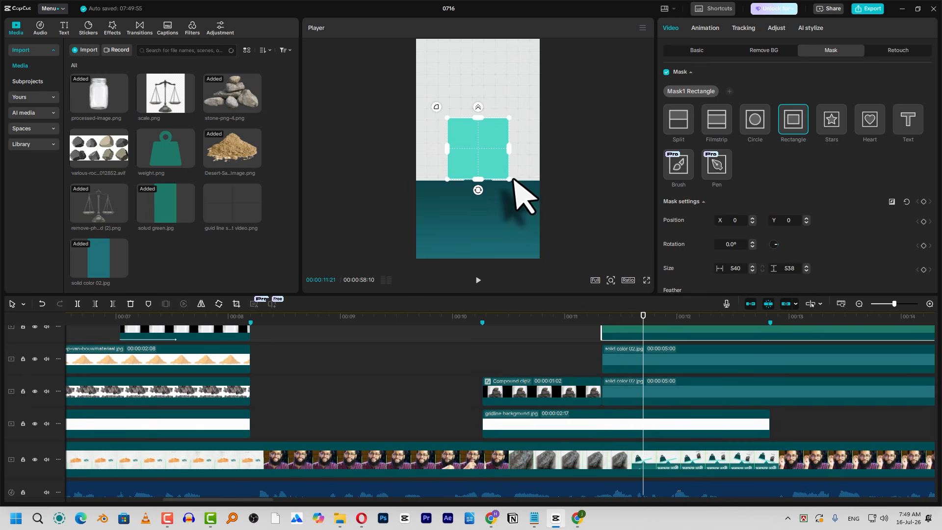
left_click_drag(510, 149, 551, 157)
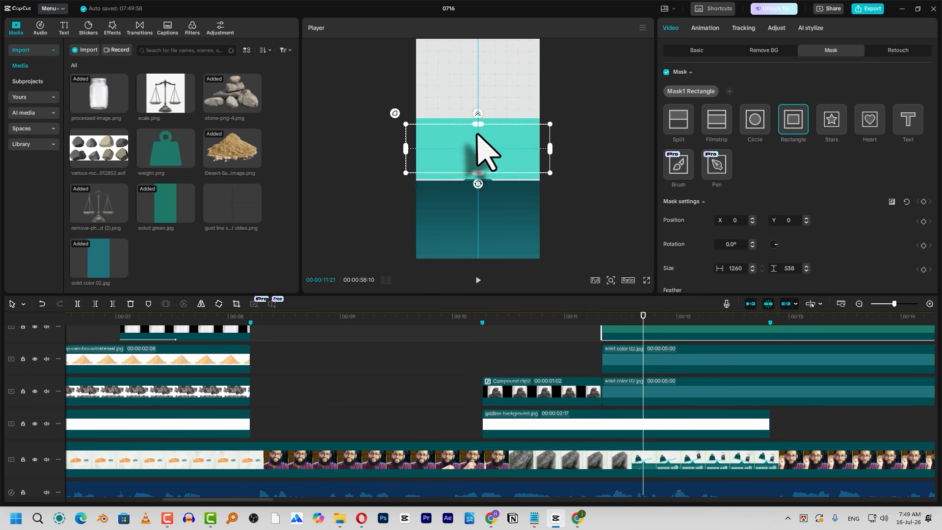
left_click_drag(475, 134, 476, 146)
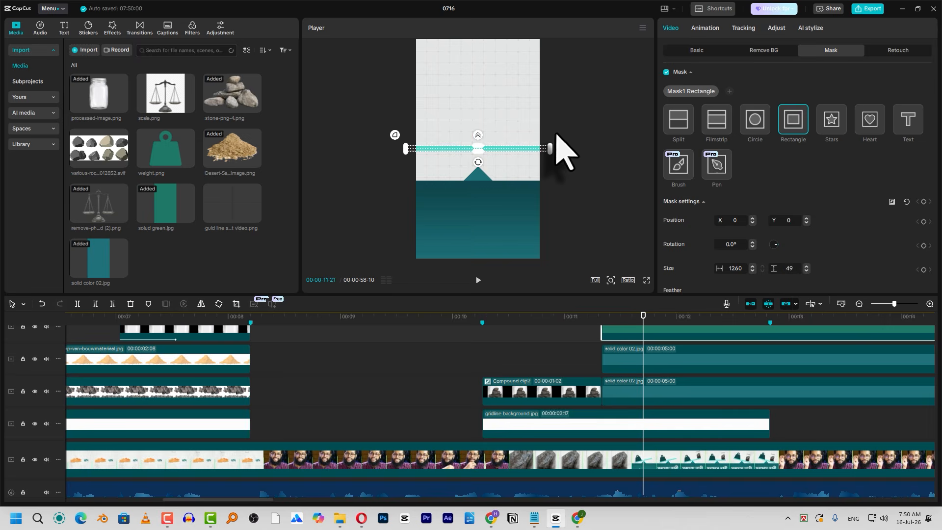
scroll(557, 135, "up", 2)
left_click_drag(613, 150, 563, 146)
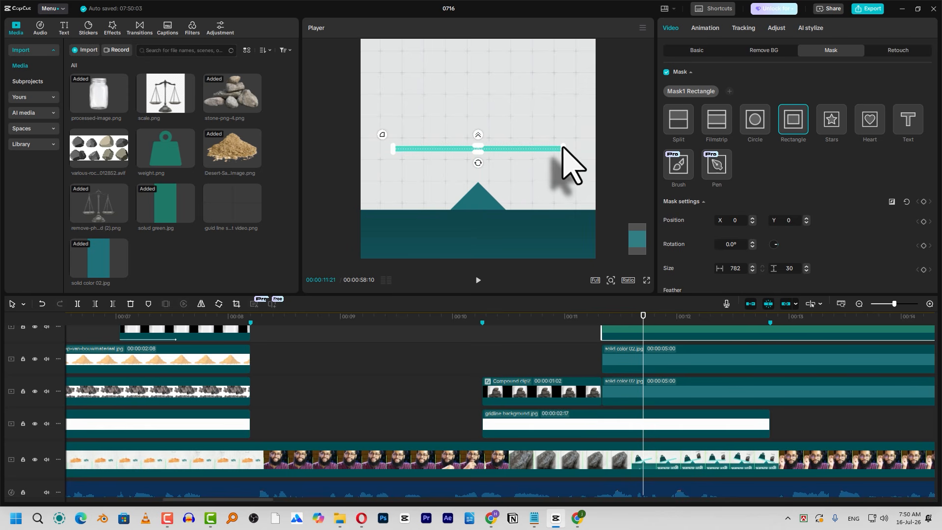
scroll(770, 226, "down", 3)
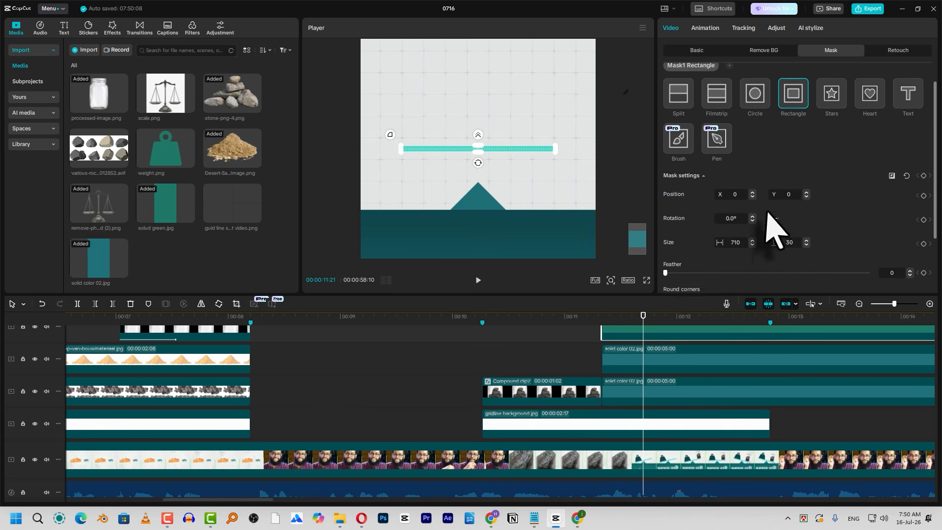
left_click_drag(680, 220, 869, 223)
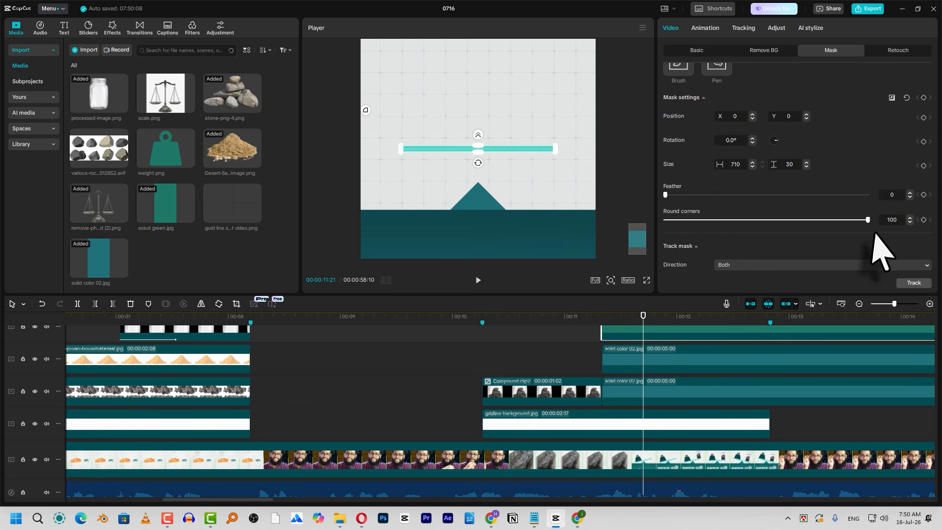
left_click(571, 348)
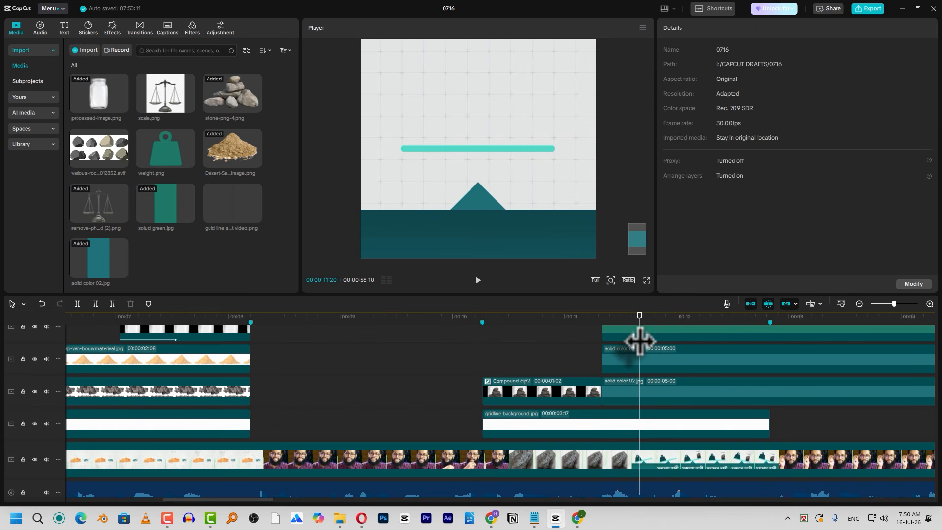
Step: Move the plank clip down to X 0, Y -255 so it sits just above the triangular pivot
left_click(625, 337)
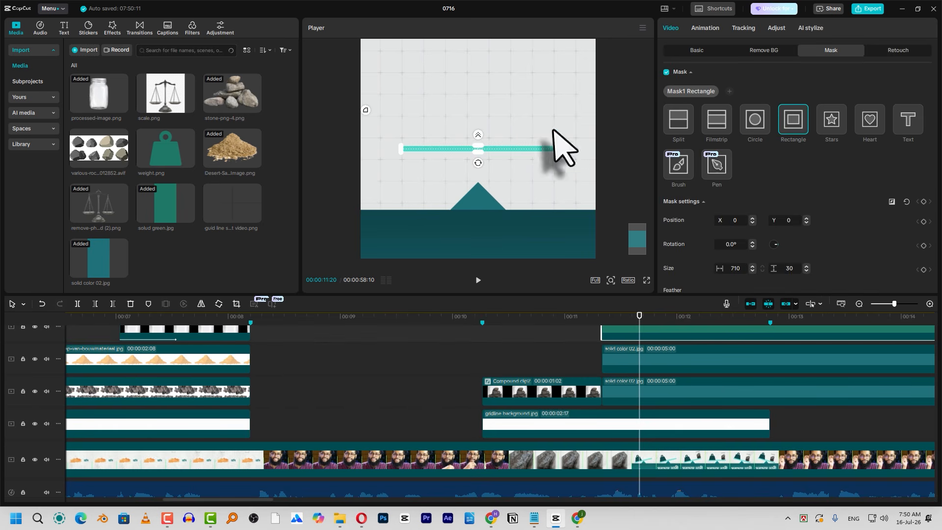
left_click(686, 53)
left_click_drag(519, 164, 504, 175)
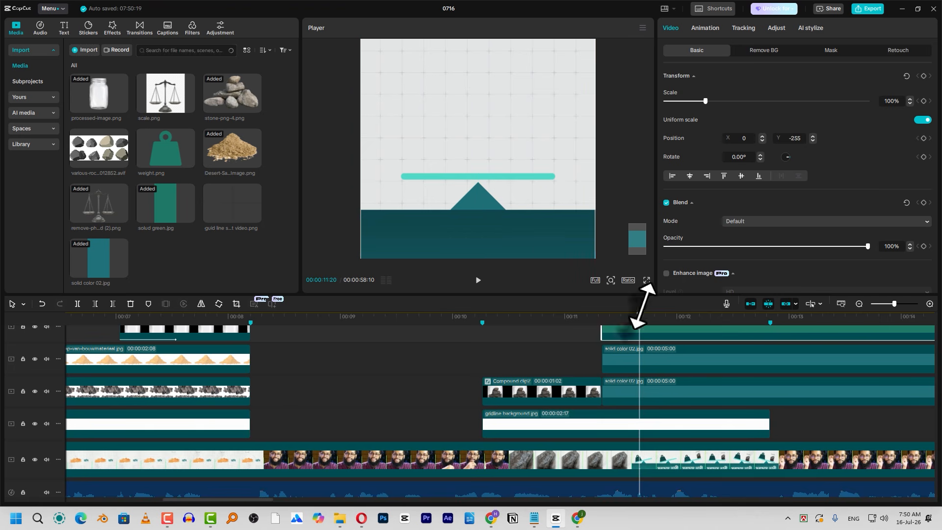
Step: Place weight.png on a new track above the green clip, scaled to 26% at X -383, Y 36 on the plank's left end
scroll(653, 329, "down", 3)
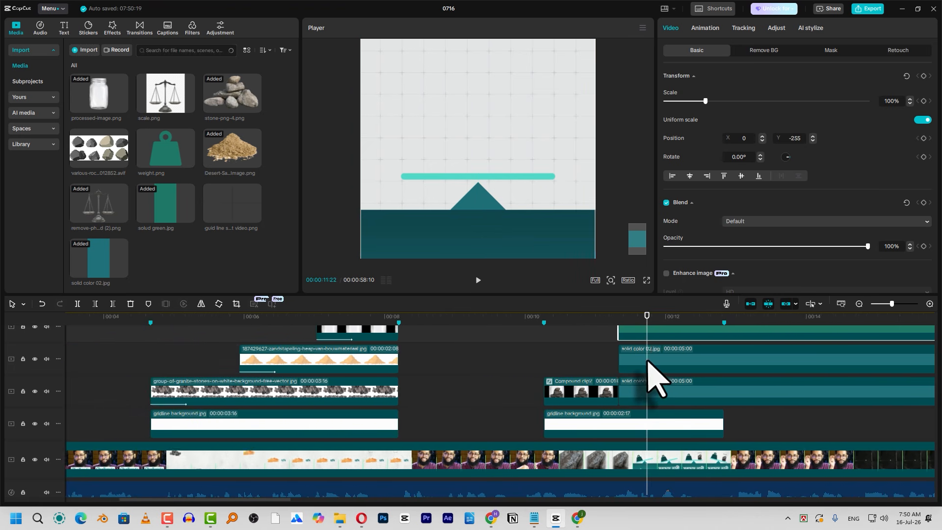
scroll(628, 363, "right", 8)
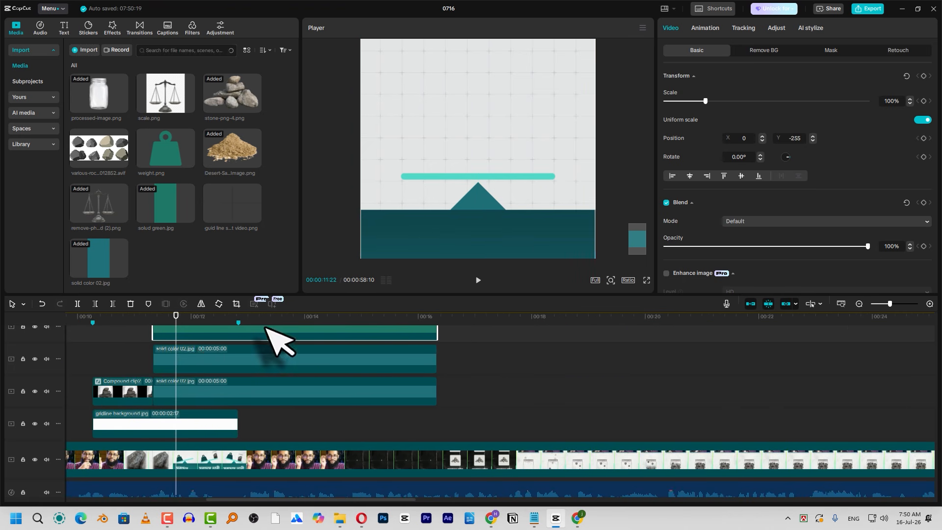
scroll(267, 353, "left", 6)
scroll(454, 380, "right", 2)
scroll(478, 377, "up", 3)
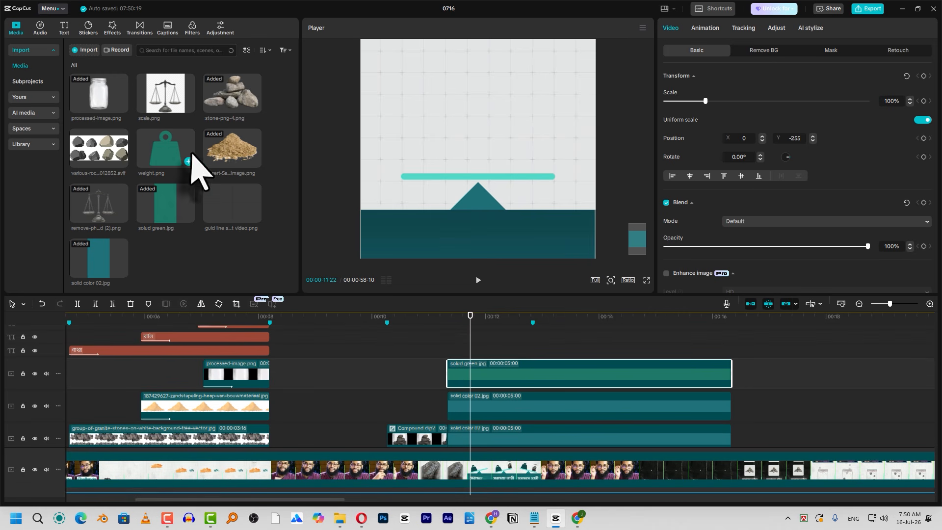
left_click_drag(162, 162, 463, 381)
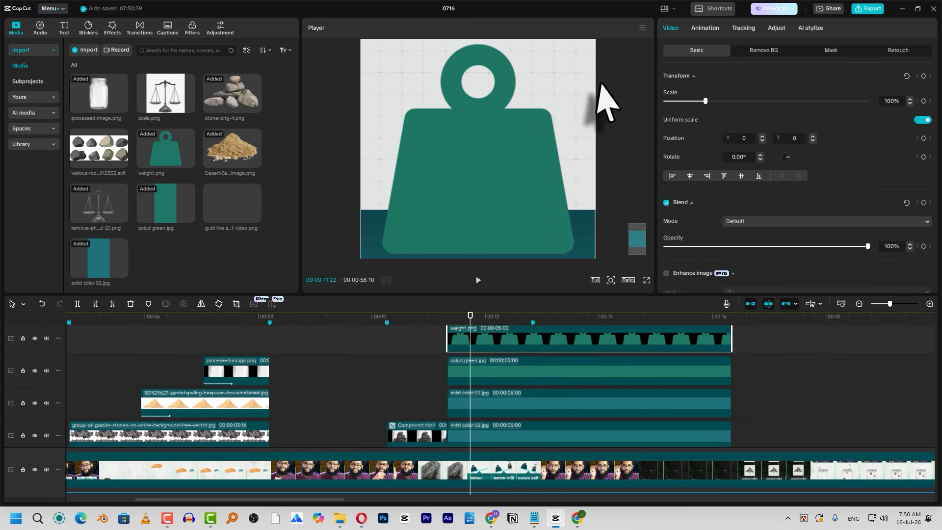
left_click_drag(523, 132, 516, 113)
left_click_drag(589, 247, 437, 155)
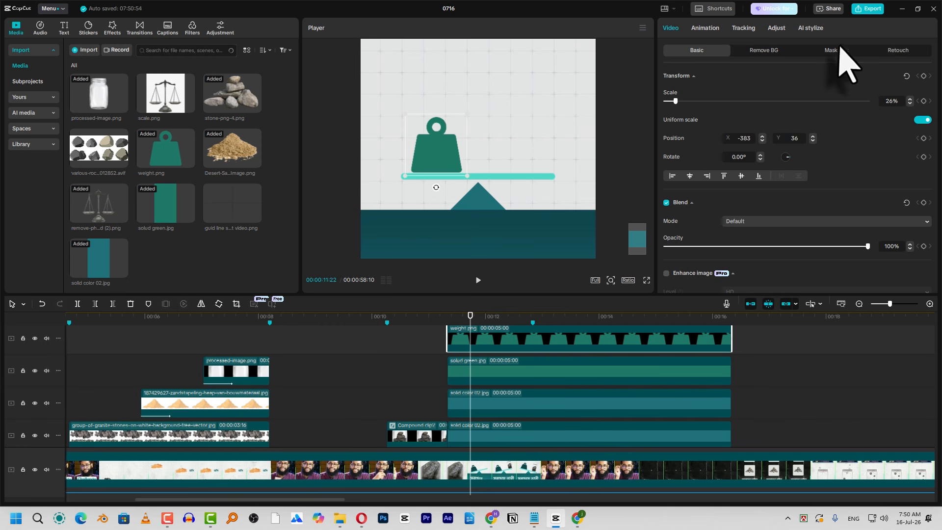
Step: Darken the weight clip by setting its color temperature to -30 and its exposure to -16
left_click(775, 33)
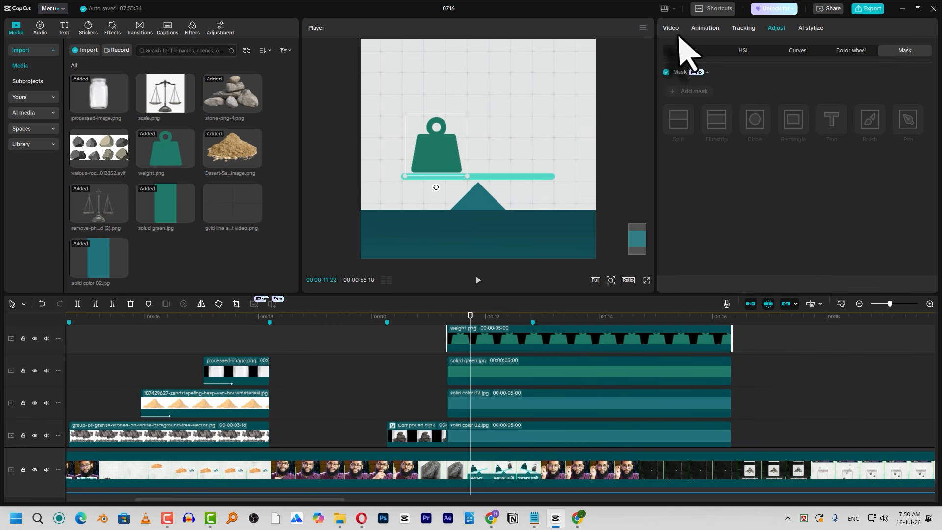
left_click(692, 50)
scroll(772, 205, "down", 4)
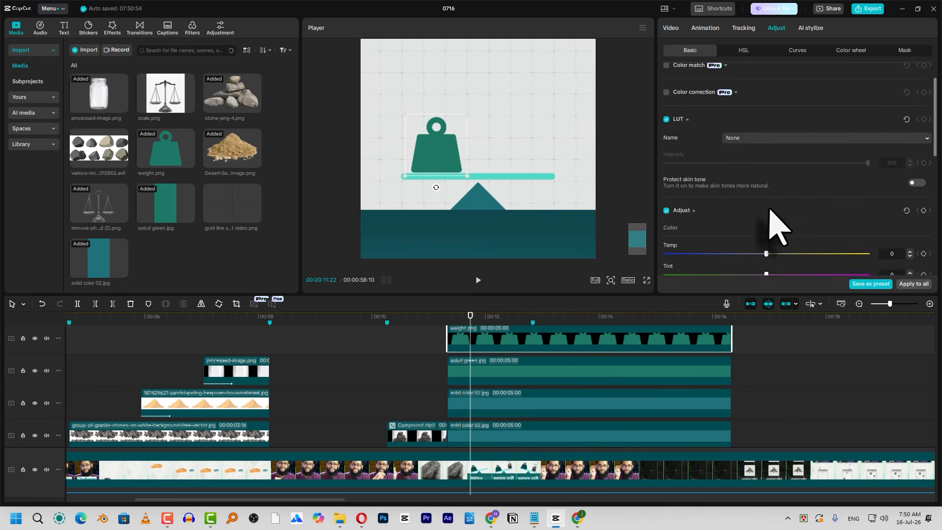
left_click_drag(763, 257, 730, 256)
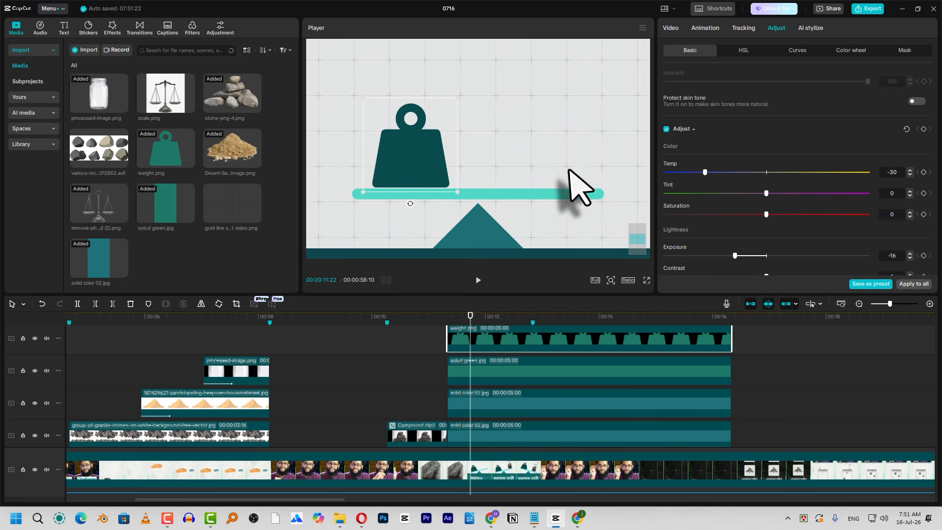
Step: Duplicate the jar compound clip onto a new track above the weight clip, aligned to its start, and delete the copy's keyframes
left_click(408, 435)
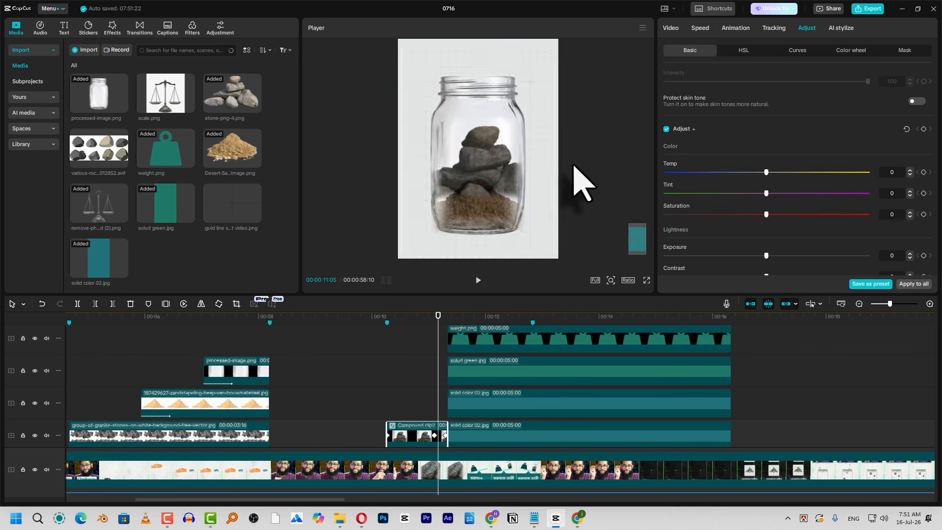
left_click_drag(420, 434, 479, 378)
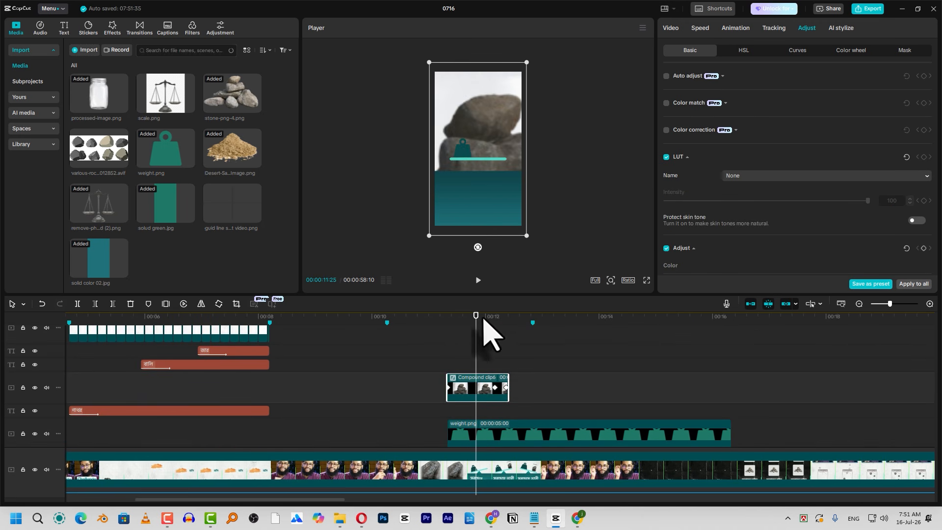
left_click(462, 324)
left_click_drag(452, 324, 481, 328)
scroll(489, 352, "up", 2)
scroll(489, 352, "up", 2)
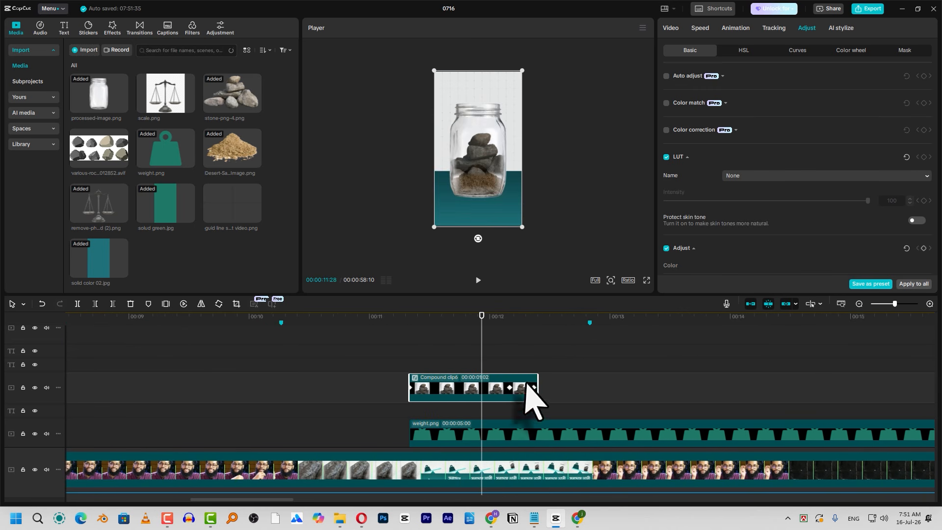
left_click(533, 387)
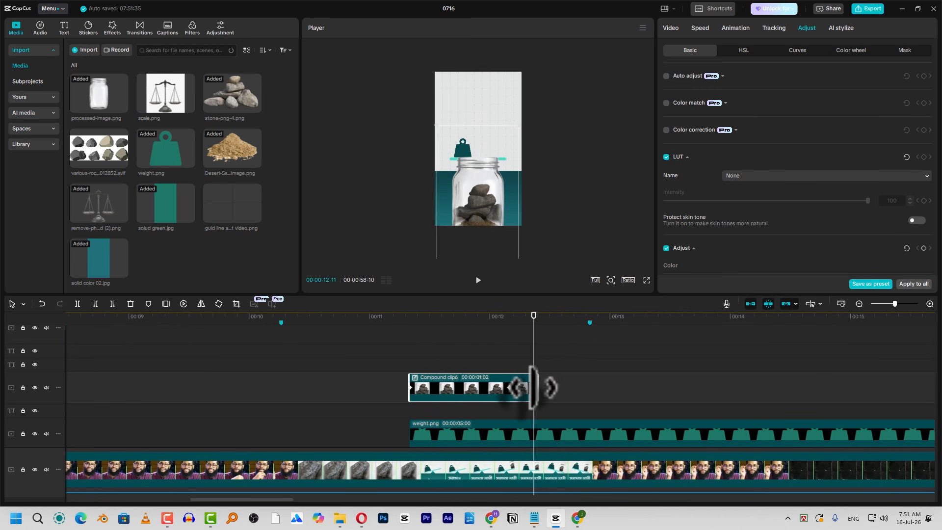
left_click(508, 388)
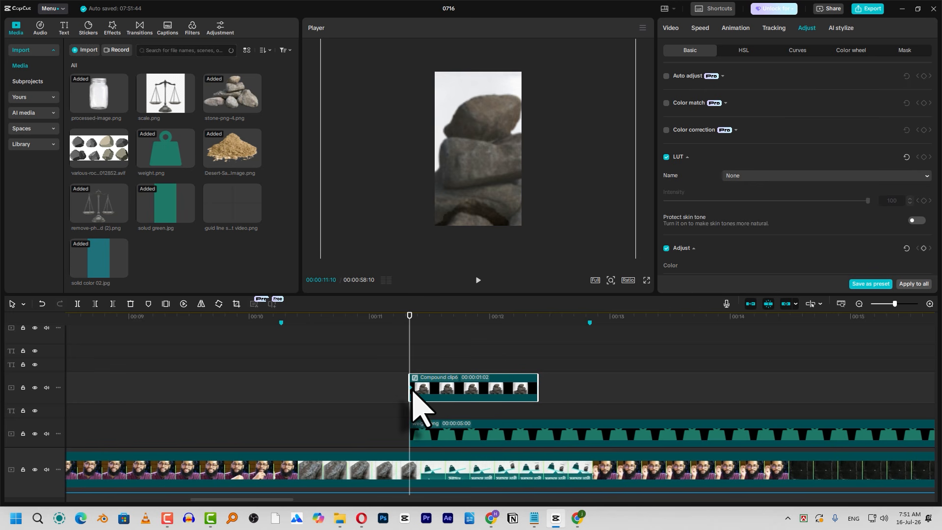
Step: Scale the copied jar clip to 21% at X 428, Y 0 so it stands on the plank's right end
left_click(679, 28)
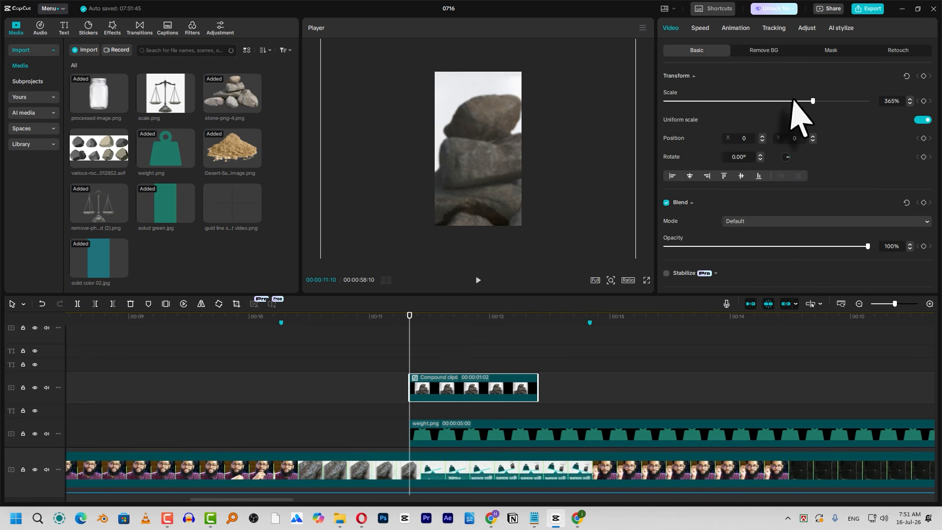
left_click_drag(793, 101, 682, 99)
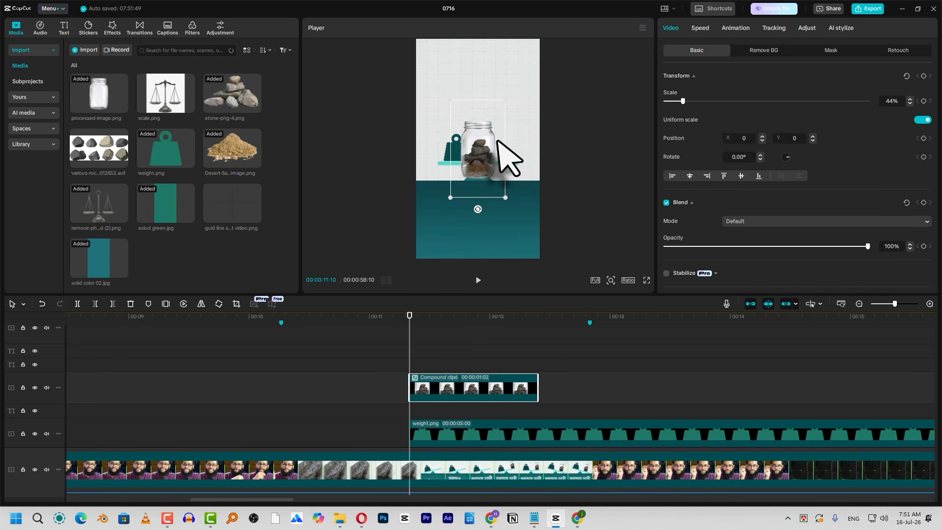
left_click_drag(498, 141, 518, 148)
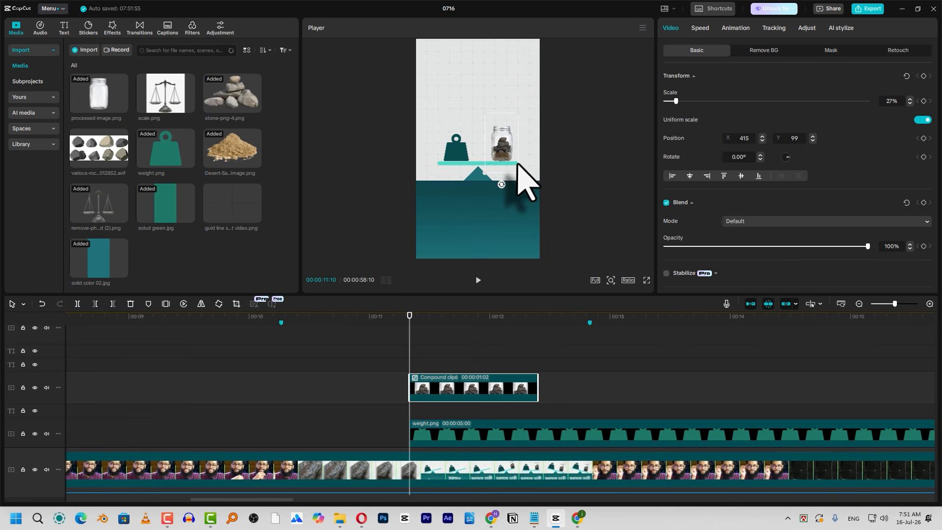
scroll(516, 162, "up", 3)
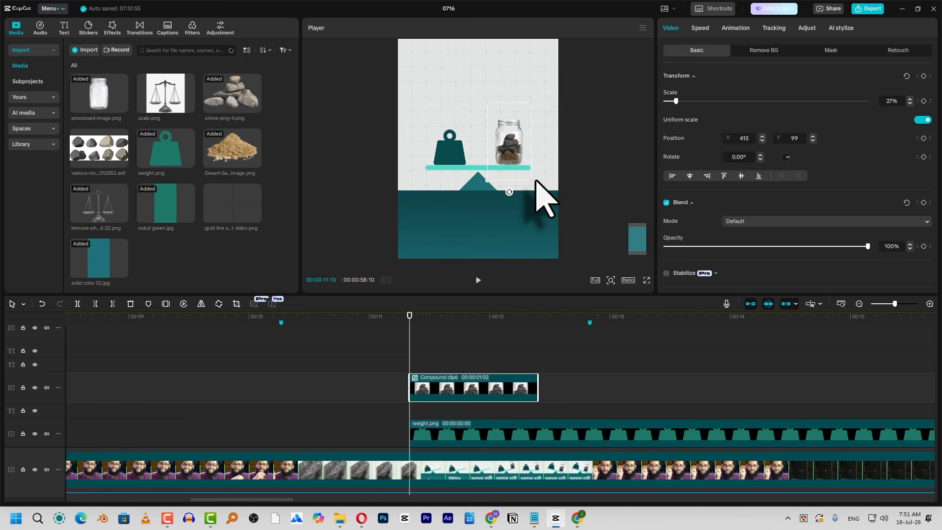
left_click_drag(533, 178, 525, 171)
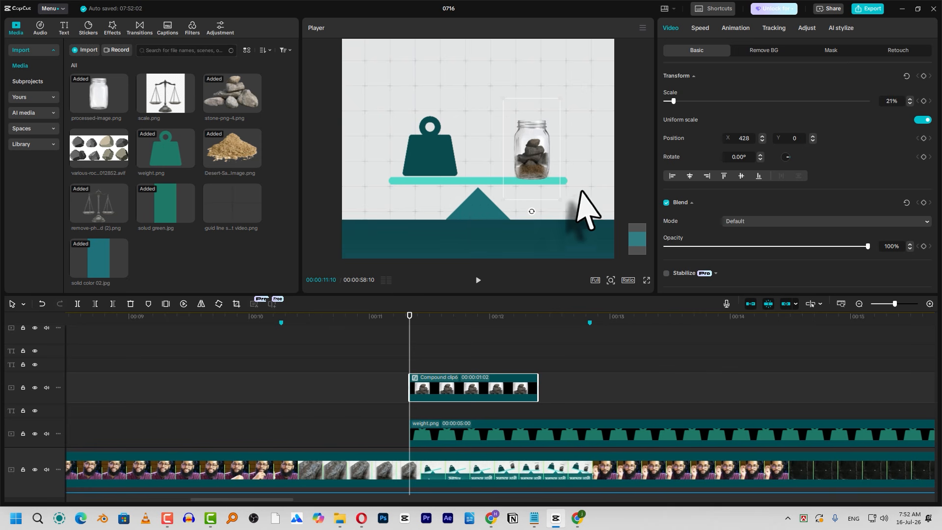
Step: Place the guide line PNG on a new track above the jar copy, aligned to its start, and scale it to 317%
mouse_move(228, 202)
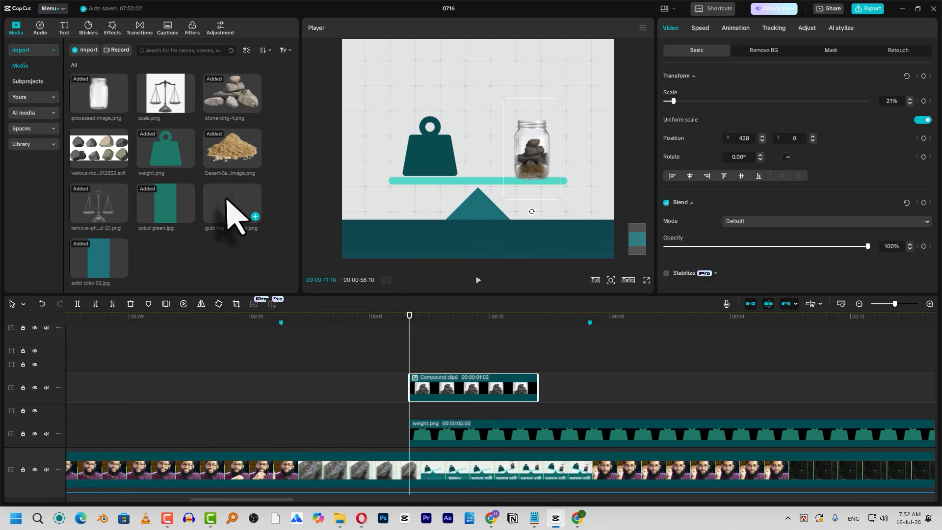
left_click_drag(226, 198, 521, 339)
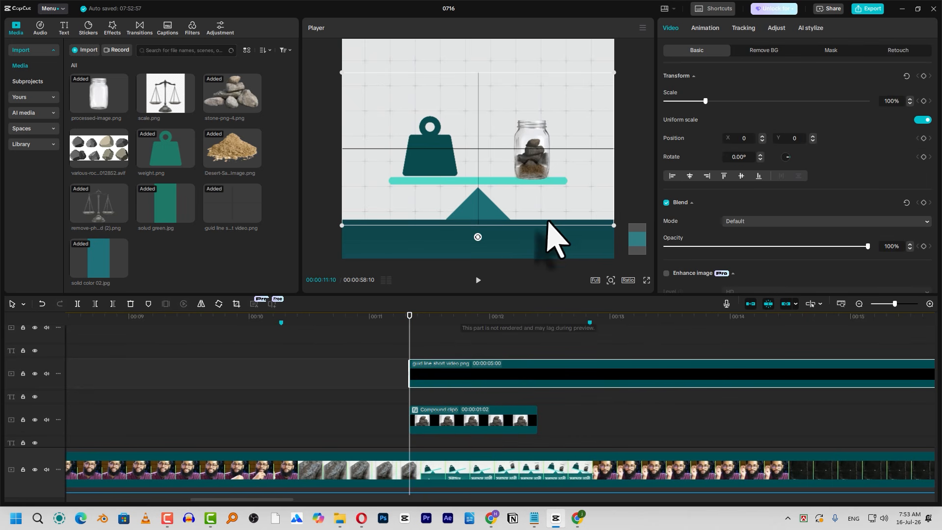
scroll(597, 177, "down", 4)
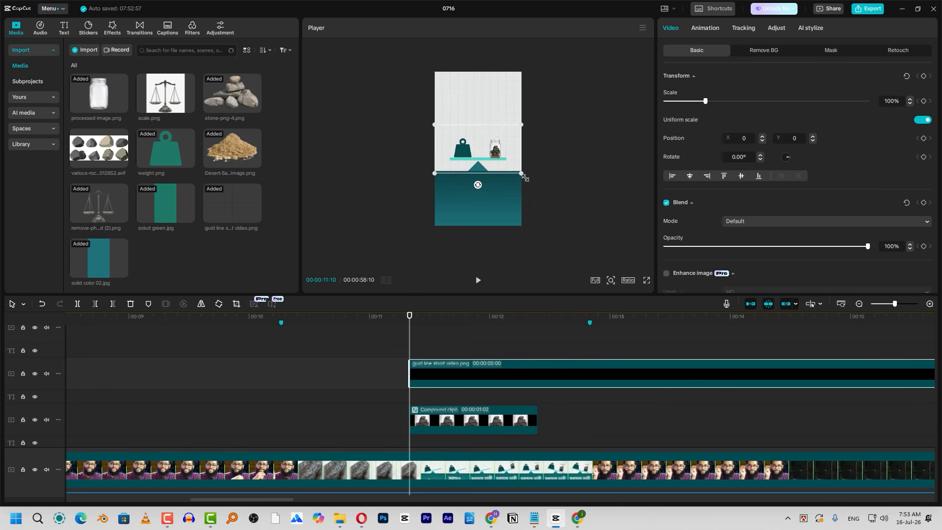
left_click_drag(549, 213, 629, 318)
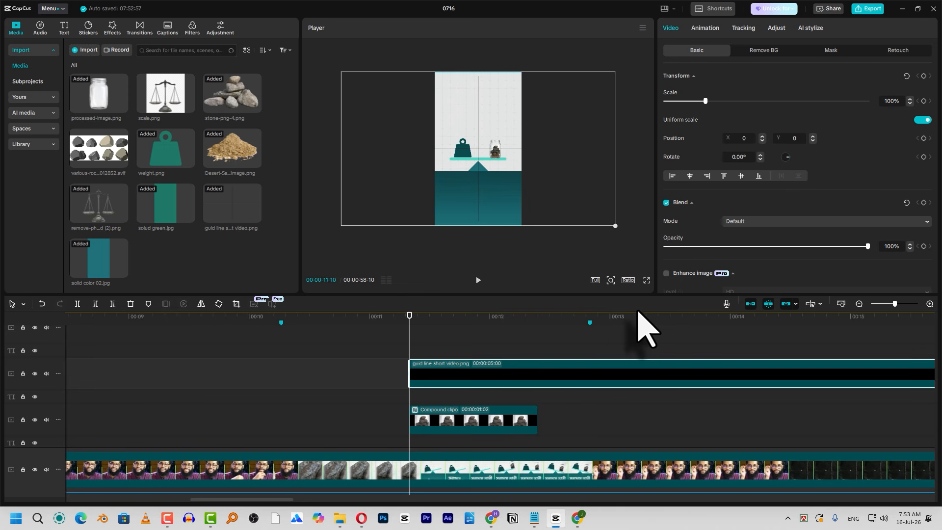
scroll(542, 211, "up", 10)
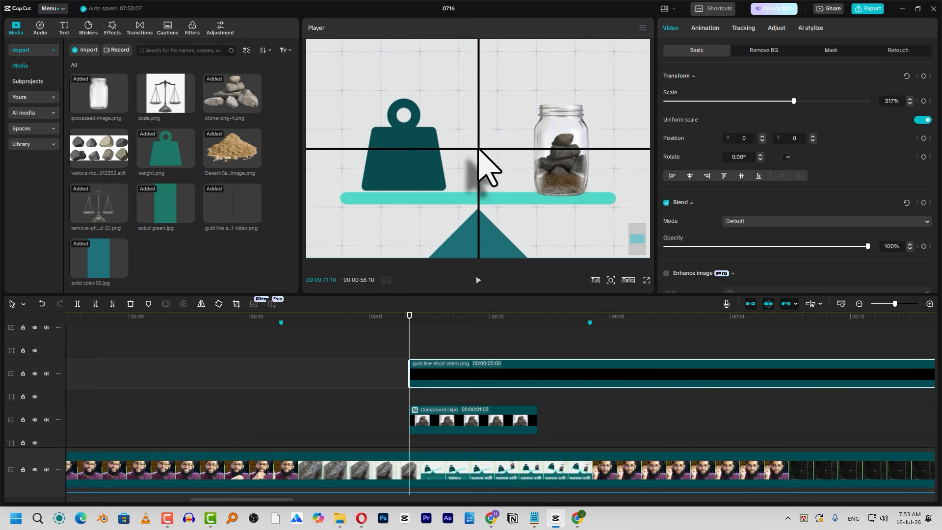
scroll(490, 385, "down", 2)
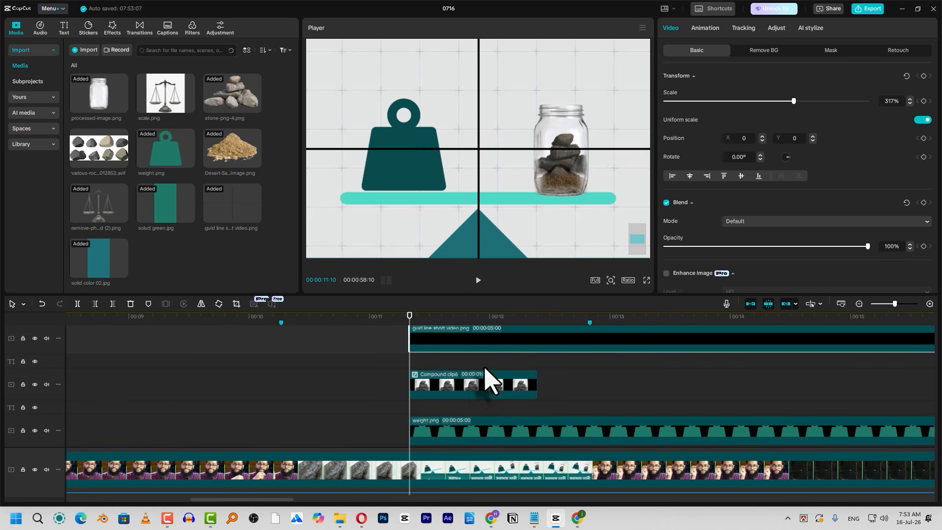
Step: Move the jar copy, weight and plank together upward until the plank's top edge meets the horizontal guide line
left_click_drag(485, 367, 459, 417)
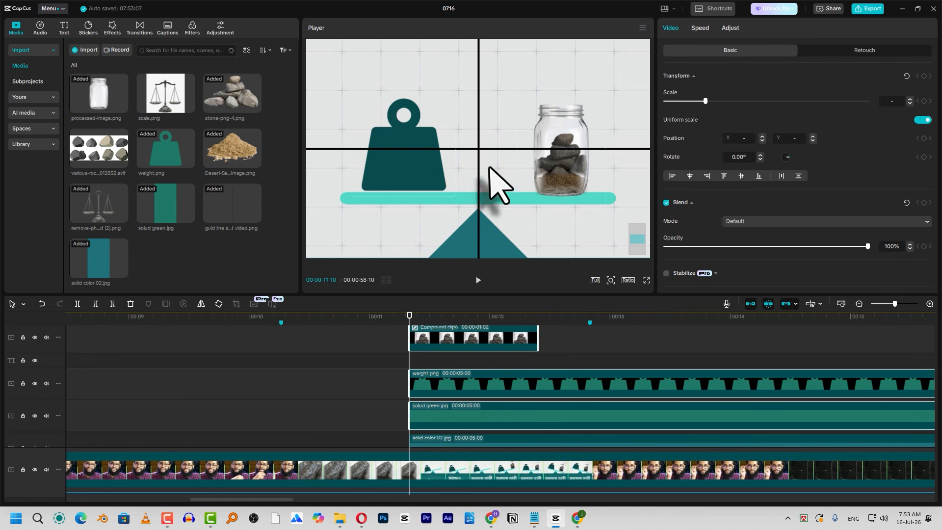
mouse_move(489, 167)
left_mouse_down()
mouse_move(551, 185)
mouse_move(550, 116)
mouse_move(490, 181)
mouse_move(488, 143)
mouse_move(486, 150)
left_mouse_up()
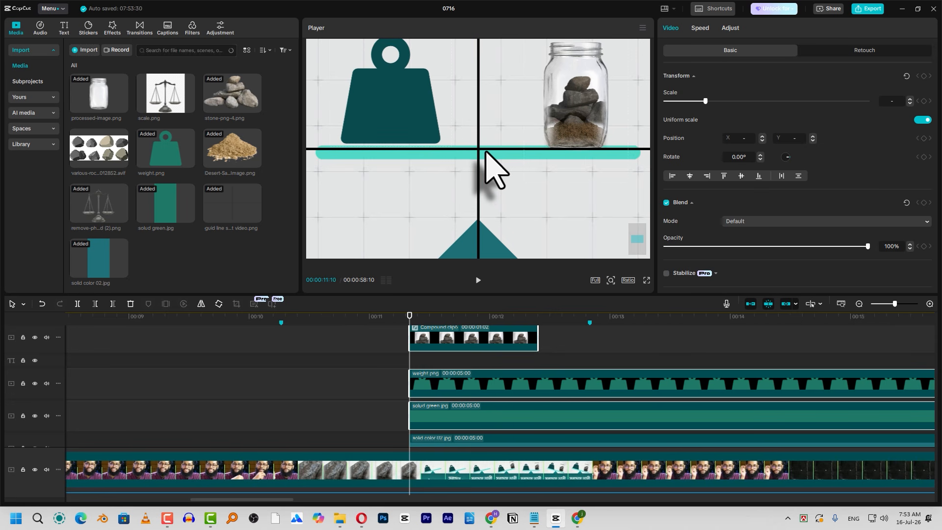
scroll(485, 153, "down", 6)
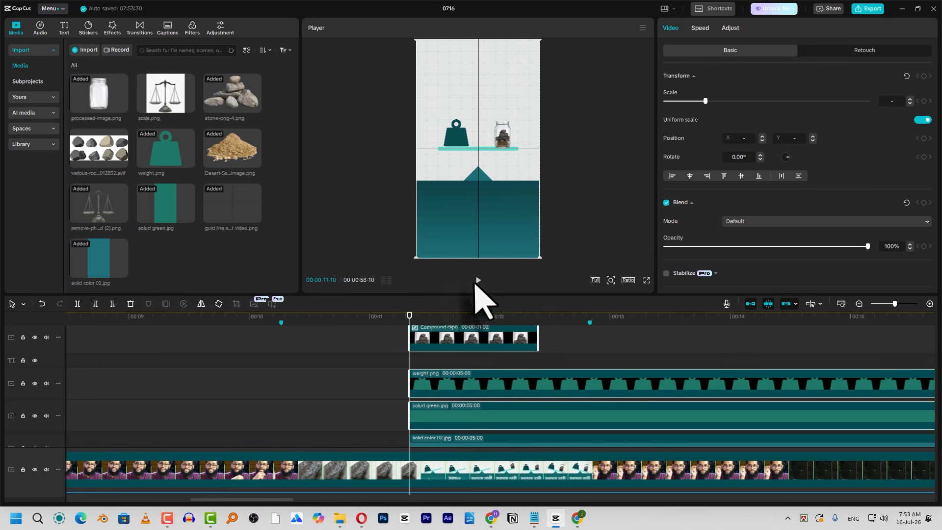
Step: Delete the guide line clip from the timeline
scroll(491, 366, "up", 2)
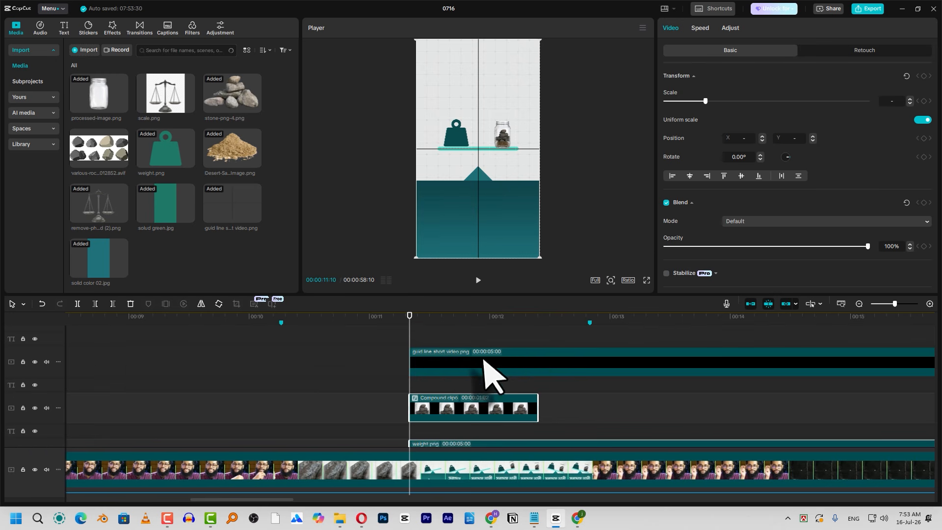
left_click(462, 369)
key("Delete")
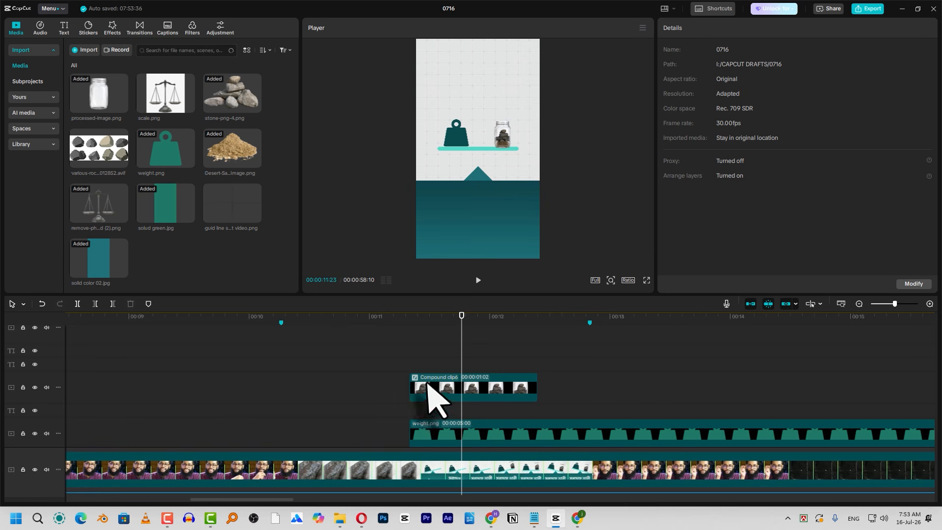
Step: Check the transition from the jar scene, and shift the triangle's solid color 02 clip to start about 7 frames after the ground clip
left_click(381, 322)
scroll(429, 341, "down", 3)
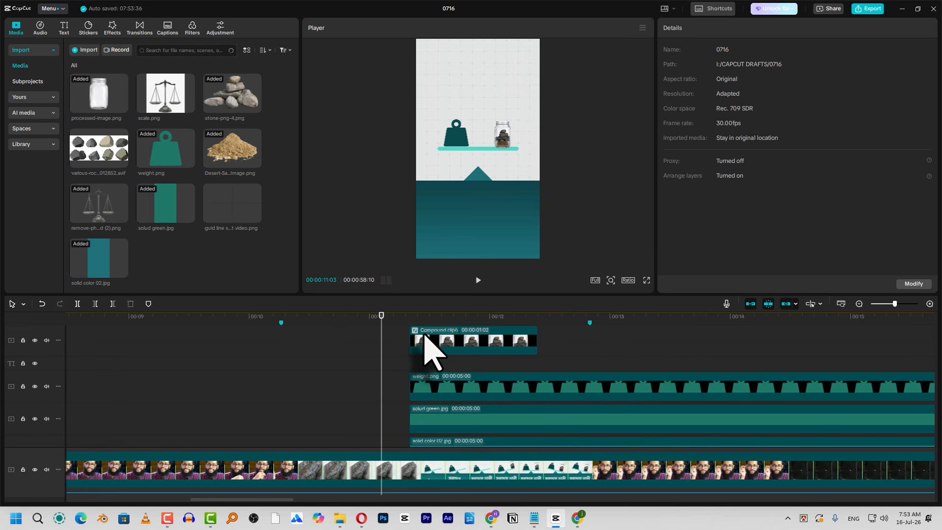
left_click(357, 337)
key("space")
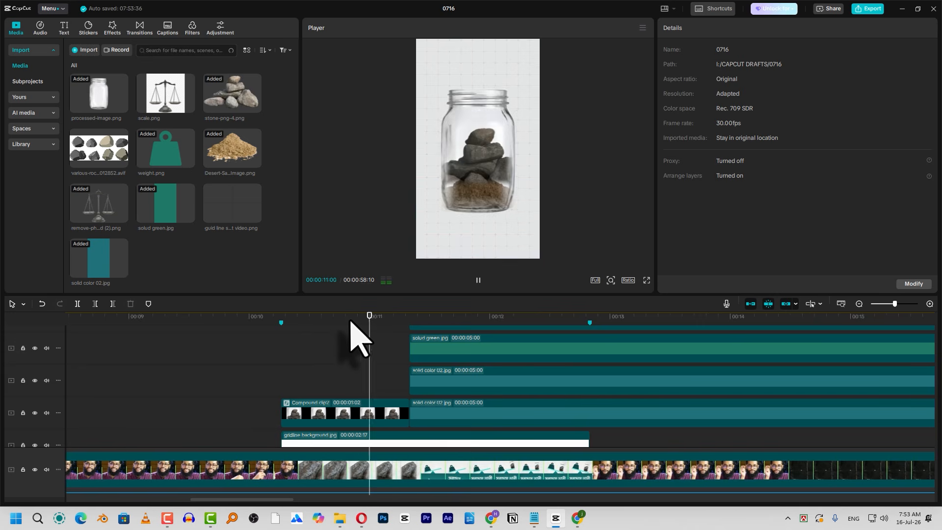
key("space")
left_click(392, 346)
left_click_drag(392, 346, 425, 355)
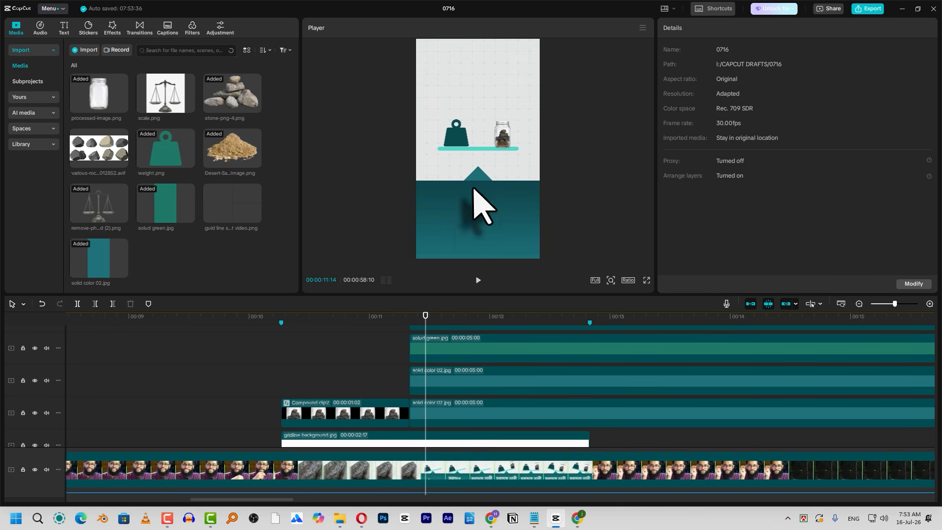
left_click_drag(441, 414, 472, 415)
Step: Give the ground's solid color 02 clip a Slide Up entrance animation lasting 0.3 s
left_click(437, 388)
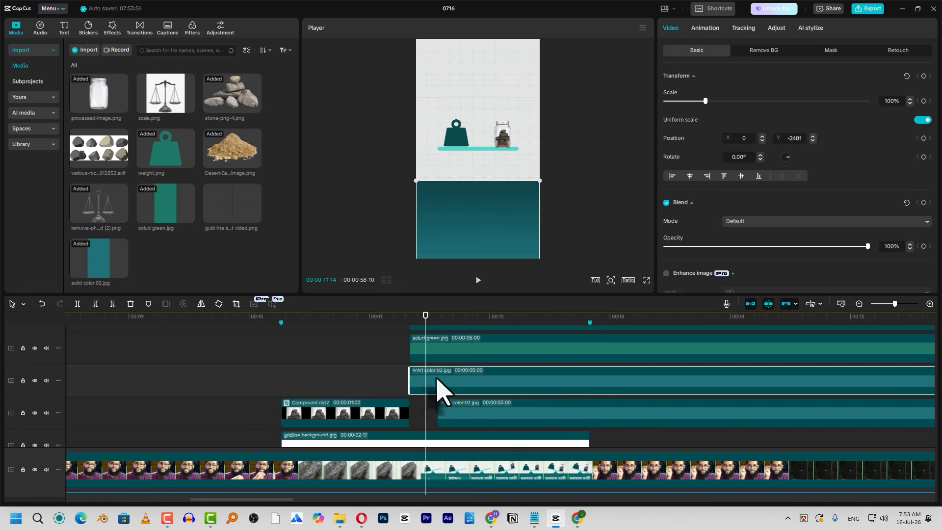
left_click(715, 24)
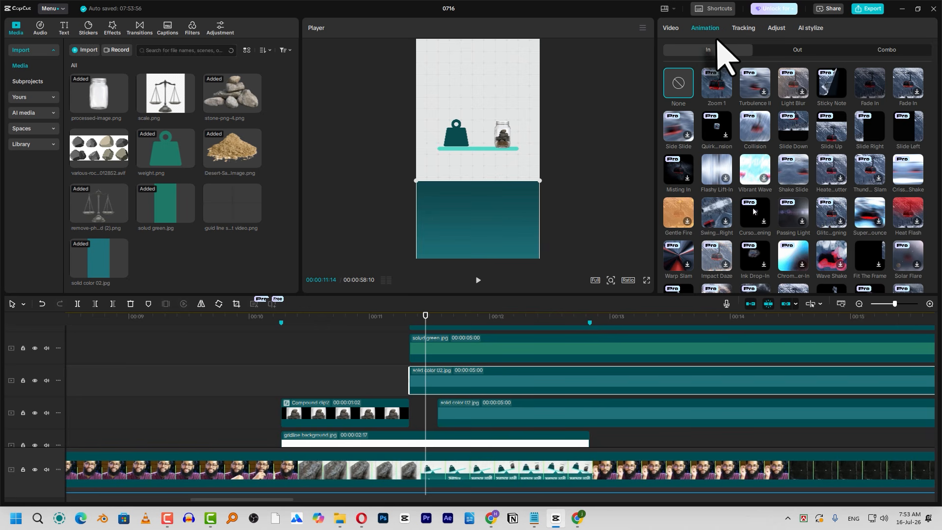
left_click(828, 126)
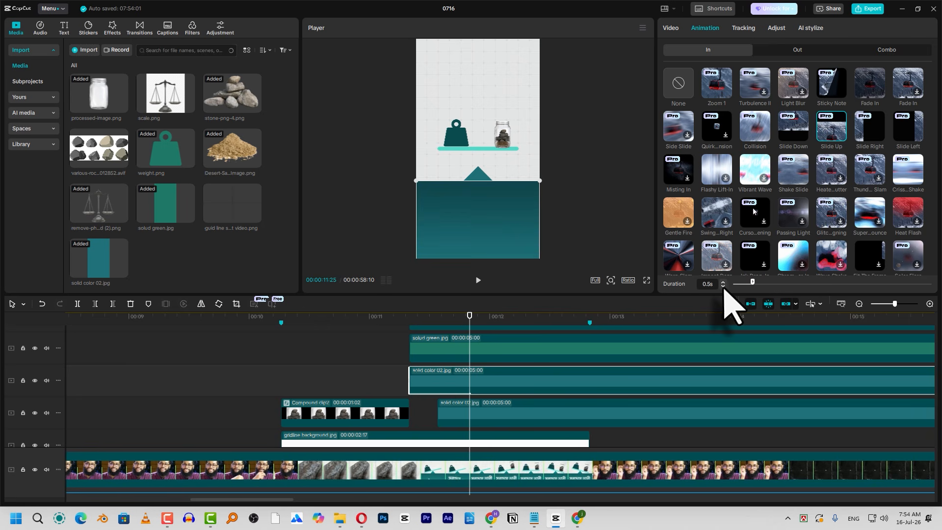
left_click(723, 286)
left_click(723, 286)
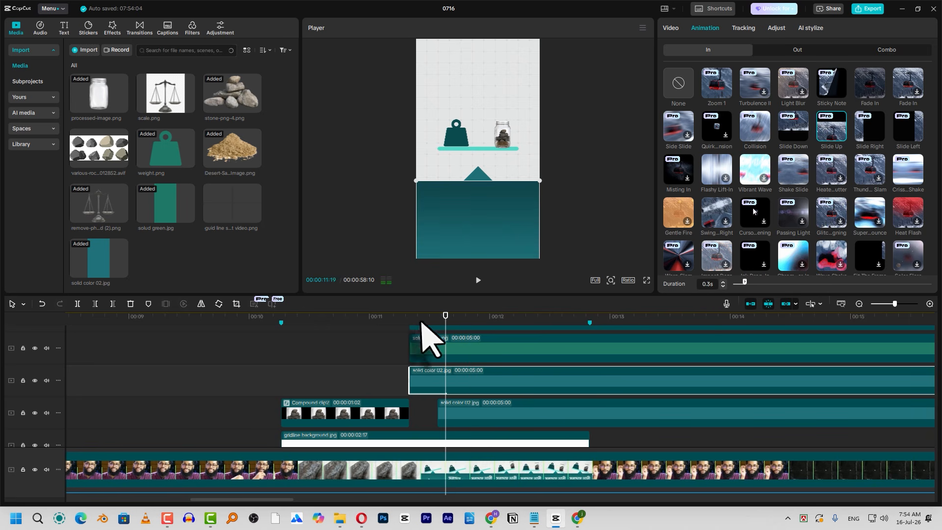
Step: Give the triangle's solid color 02 clip a Fade In entrance animation lasting 0.3 s
left_click(452, 411)
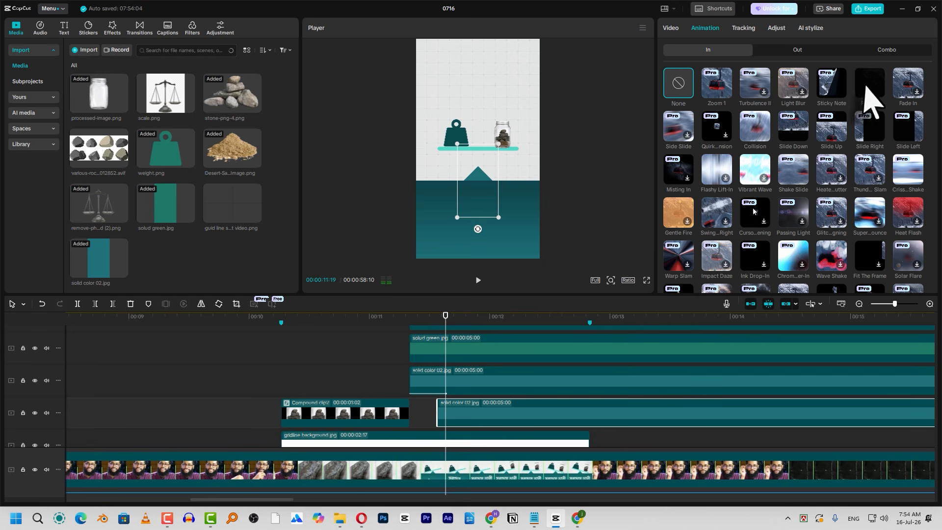
left_click(864, 90)
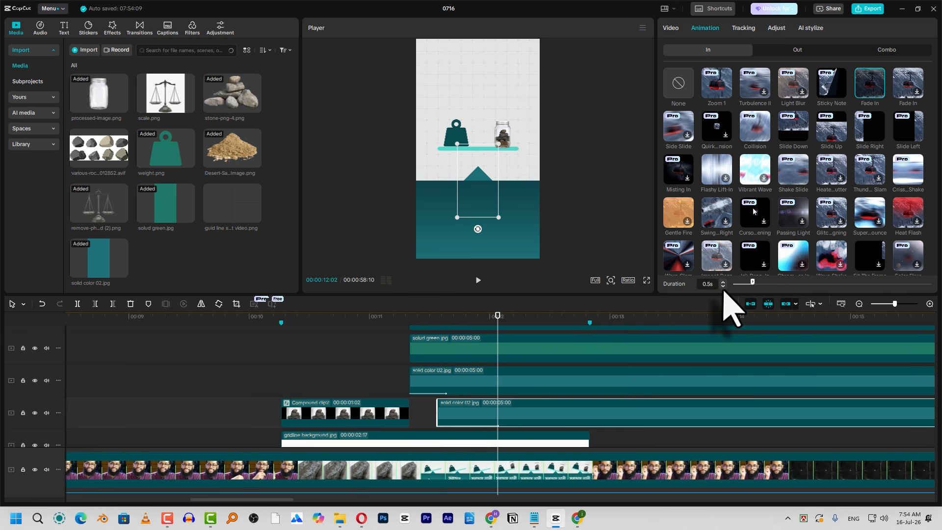
left_click(722, 286)
left_click(722, 286)
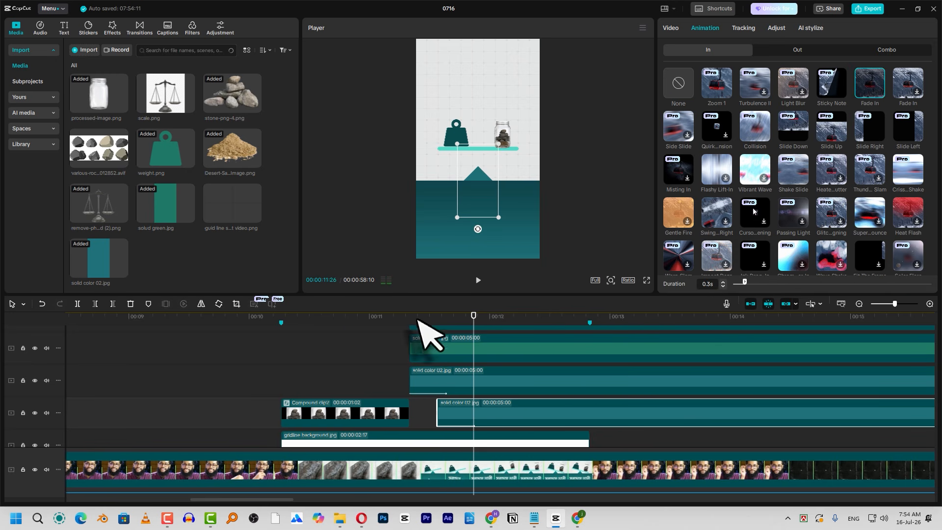
Step: Extend the end of the jar copy's compound clip to the timeline marker that closes the scene
scroll(466, 358, "up", 2)
left_click(482, 333)
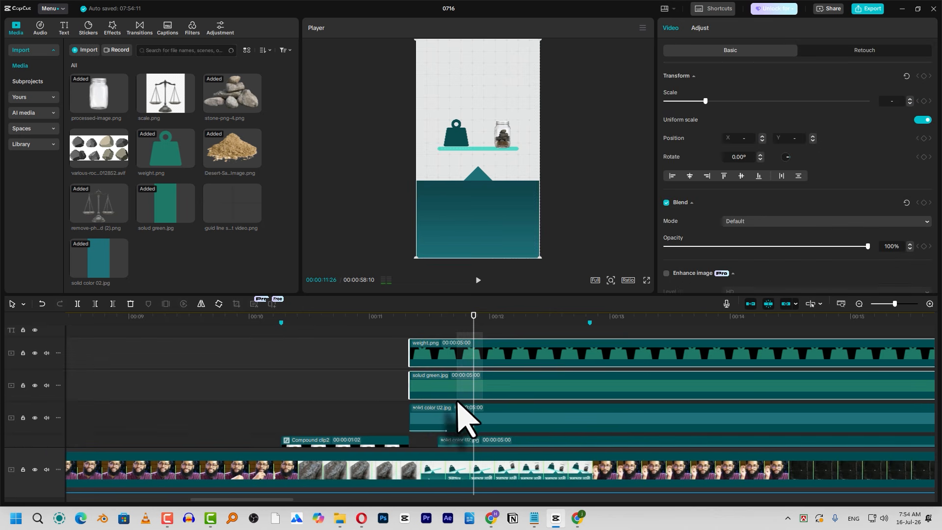
left_click(462, 386, "ctrl")
left_click_drag(461, 385, 462, 385)
scroll(461, 376, "up", 2)
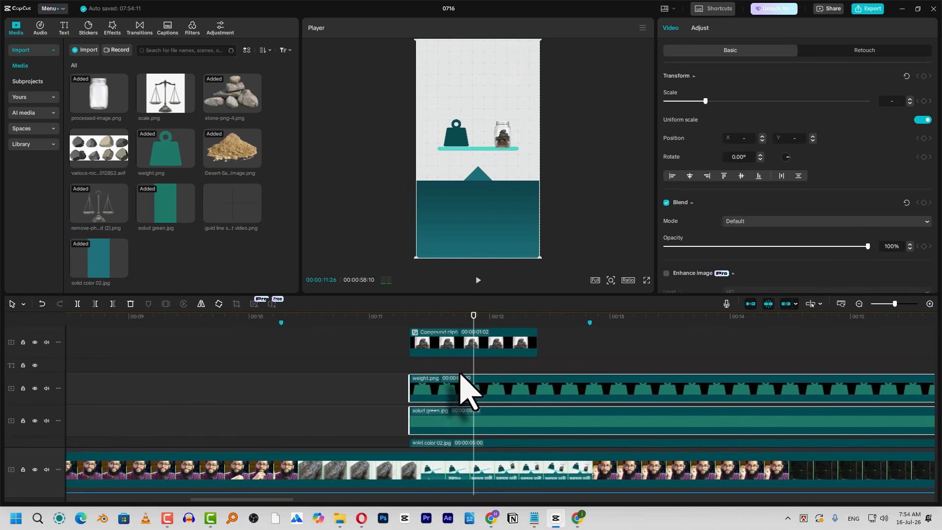
left_click_drag(567, 342, 475, 397)
left_click(519, 350)
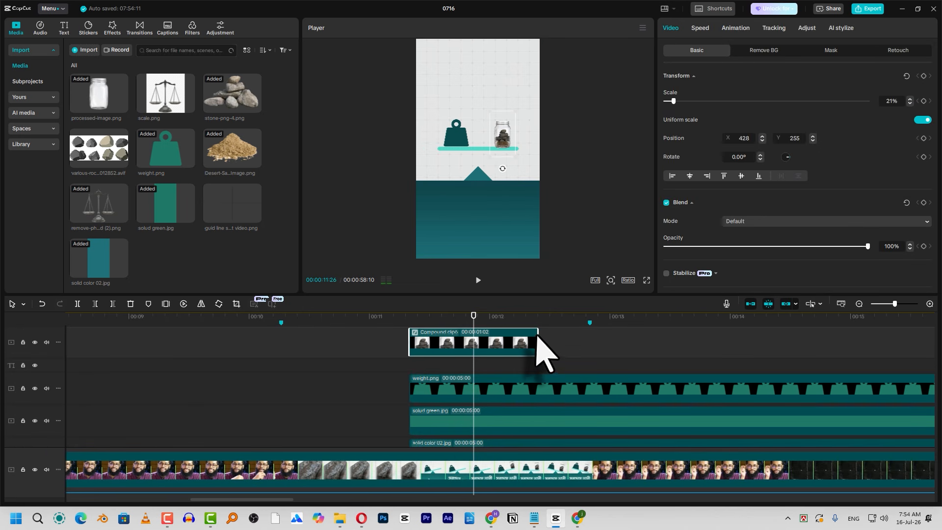
left_click_drag(543, 338, 590, 330)
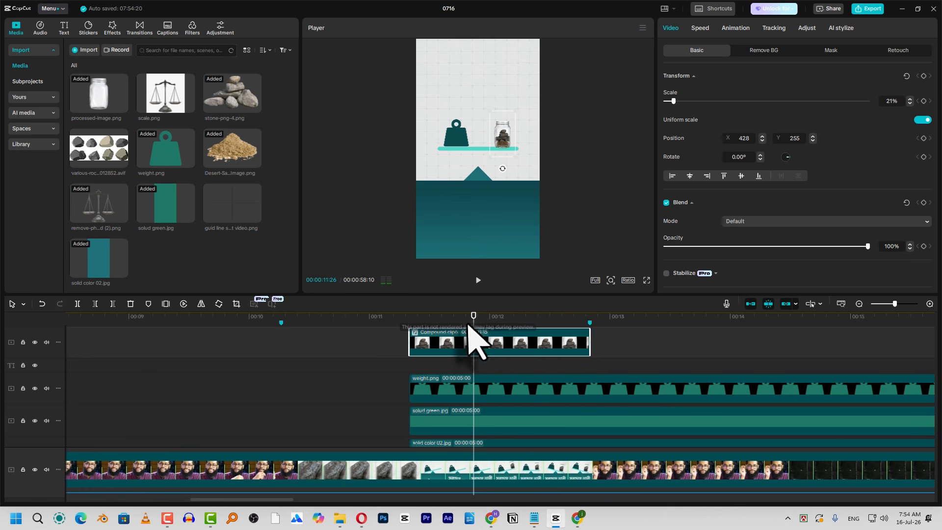
Step: Add a position keyframe at the jar copy's start, 00:00:11:10, and advance the playhead to 00:00:11:21
left_click(410, 316)
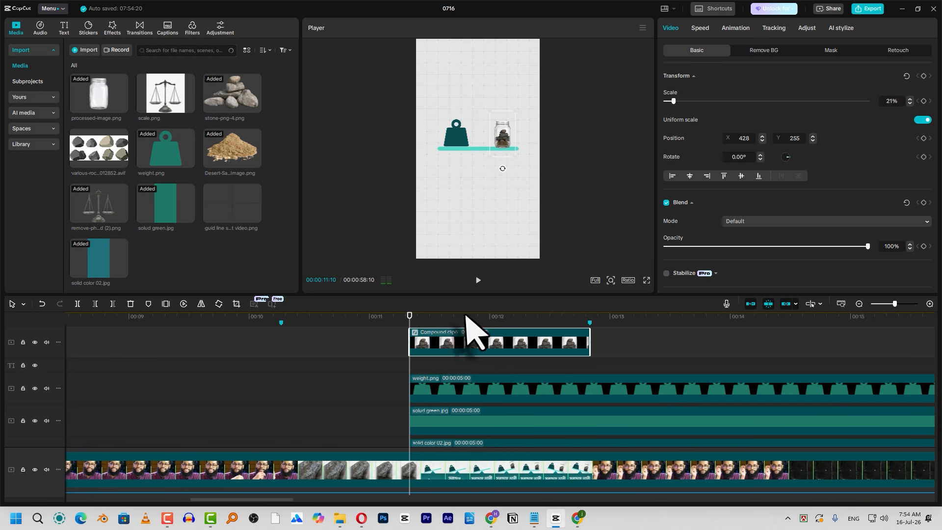
left_click(452, 394)
left_click(441, 422)
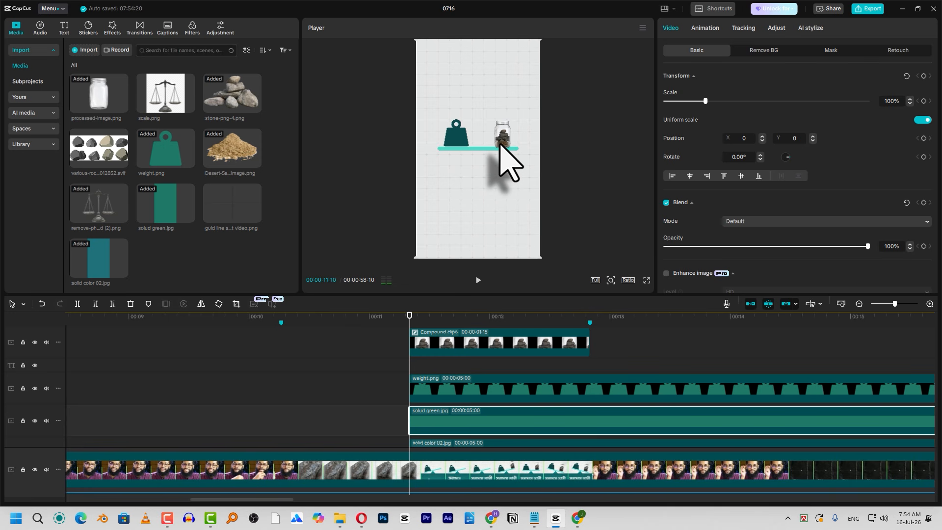
left_click(458, 345)
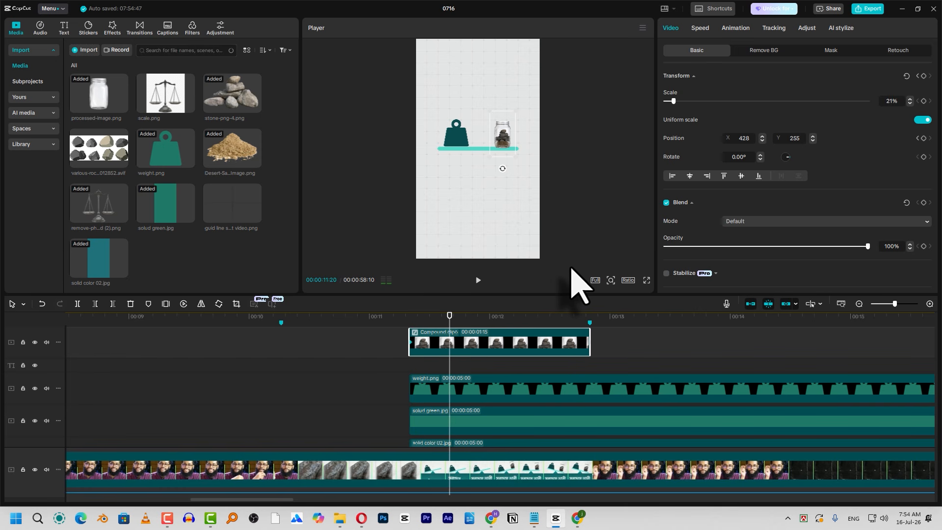
key("Right")
key("Right")
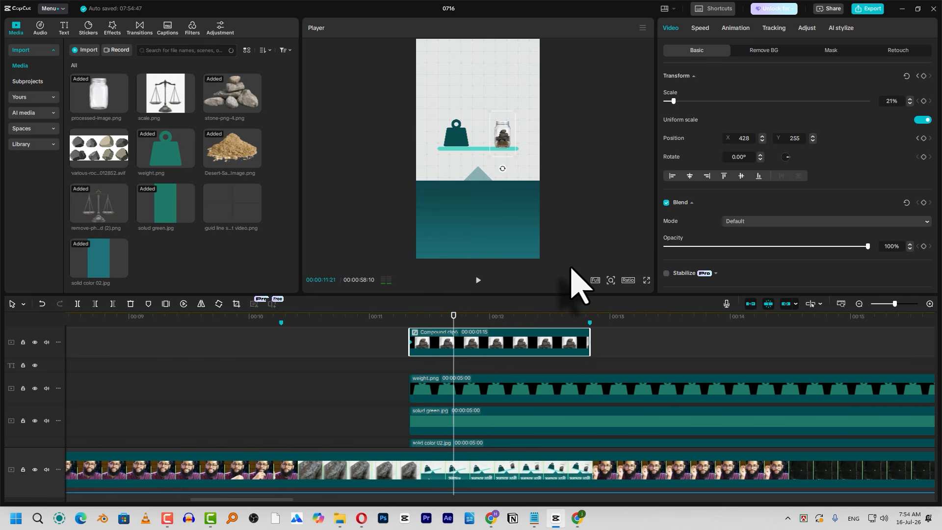
Step: Keyframe the stone jar's position to drop from Y 2162 at 00:00:11:10 to Y 255 at 00:00:11:17, and preview the drop
left_click(437, 316)
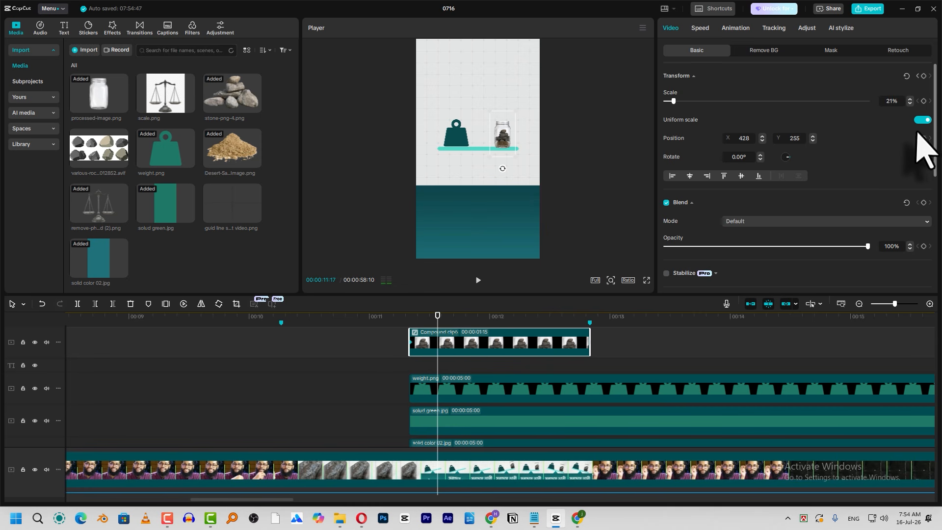
left_click_drag(437, 316, 410, 317)
left_click_drag(509, 147, 501, 34)
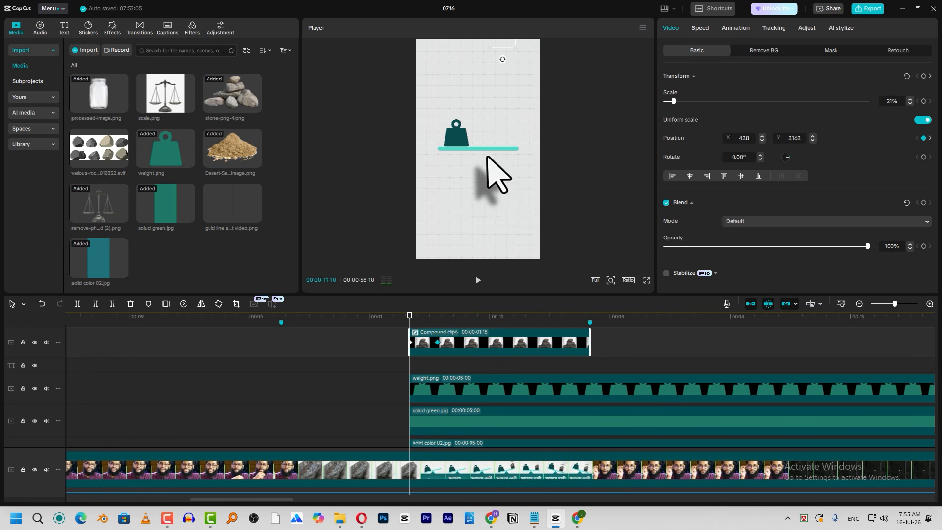
key("space")
key("space")
left_click(410, 320)
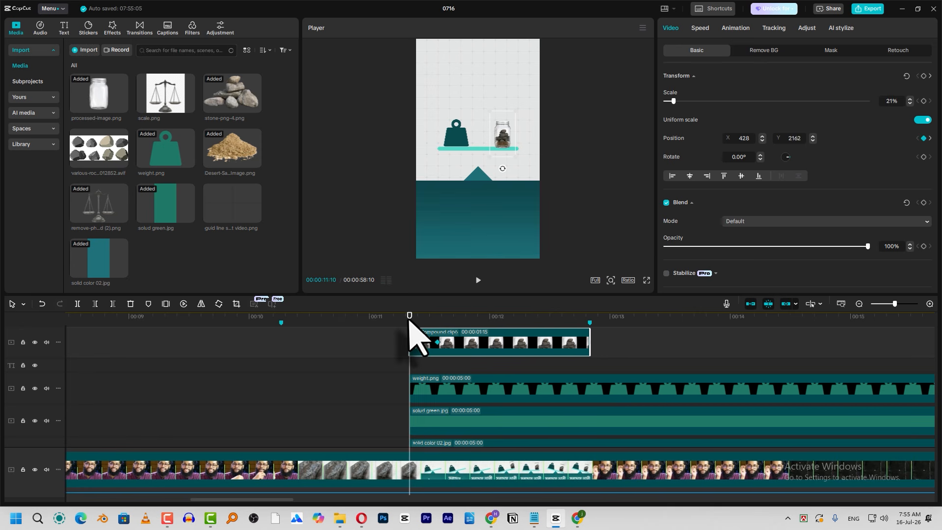
key("space")
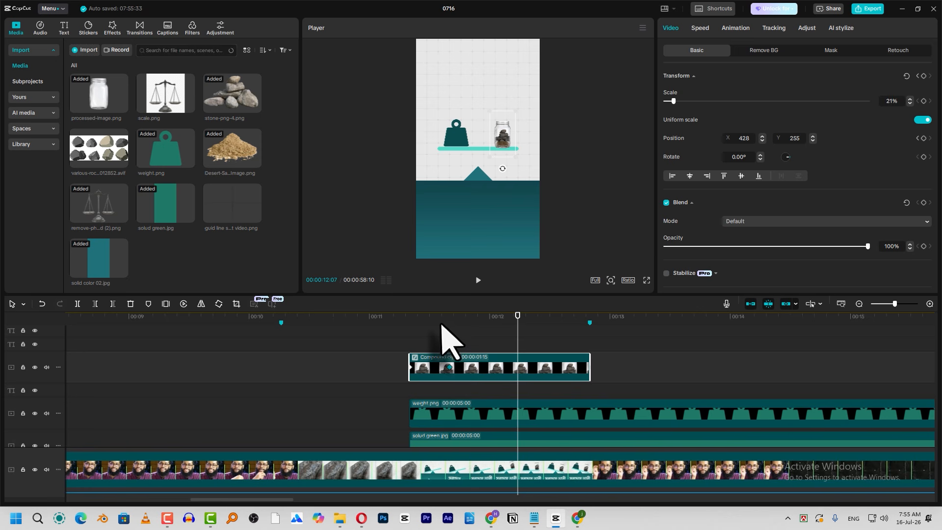
Step: Combine the stone jar, weight.png and the green plank clip into one compound clip
left_click(446, 317)
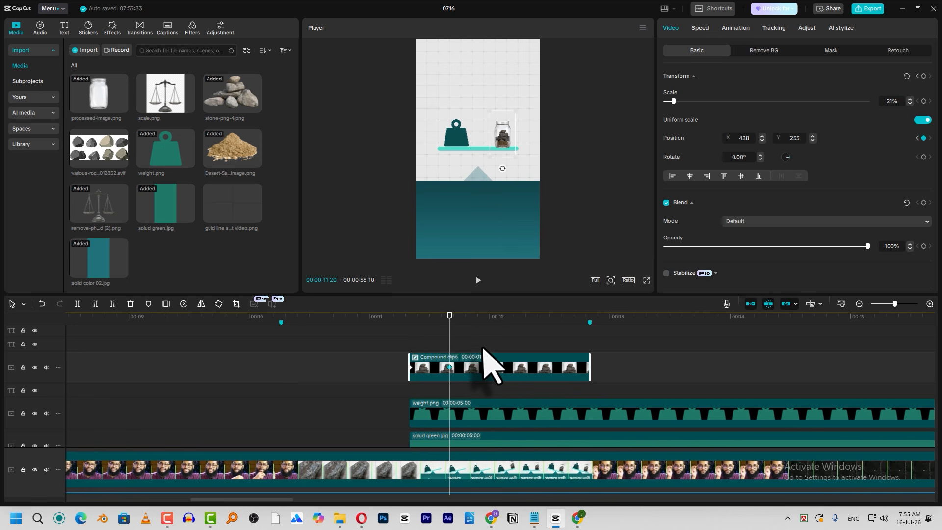
left_click_drag(482, 348, 462, 402)
scroll(470, 382, "down", 2)
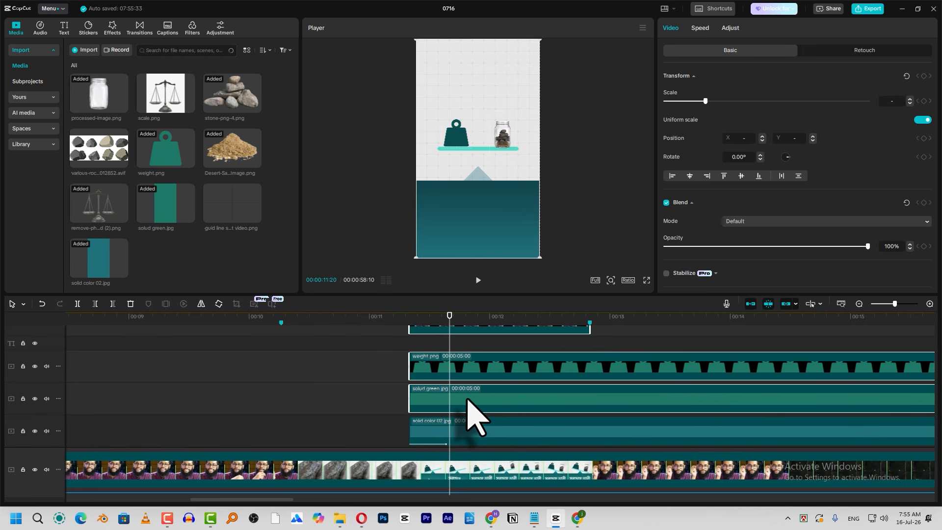
right_click(467, 400)
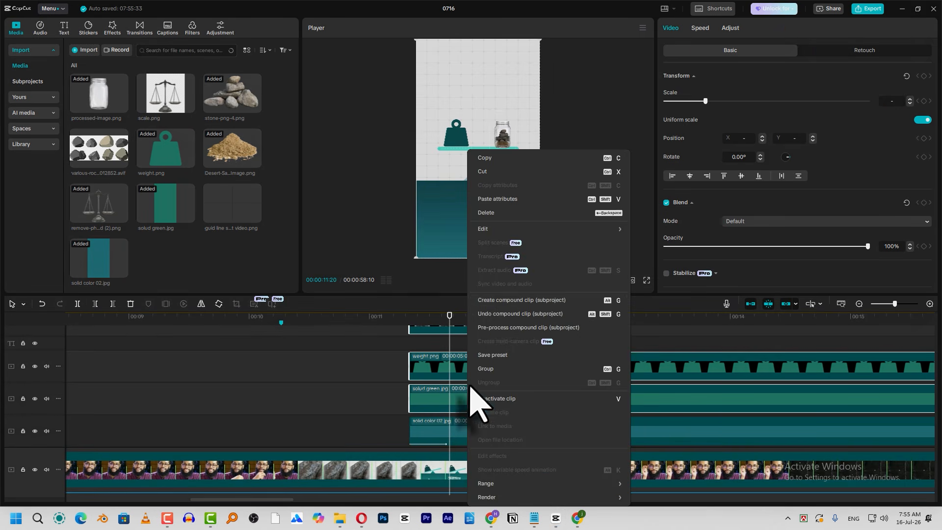
left_click(498, 305)
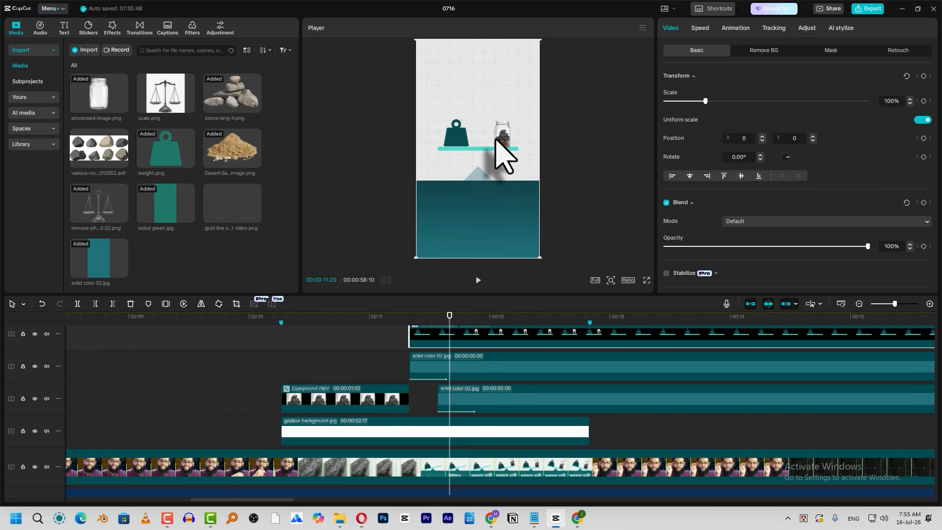
Step: Lower the balance compound clip to about Y -279 so the plank rests on the triangle, and play the result
left_click_drag(496, 133, 492, 158)
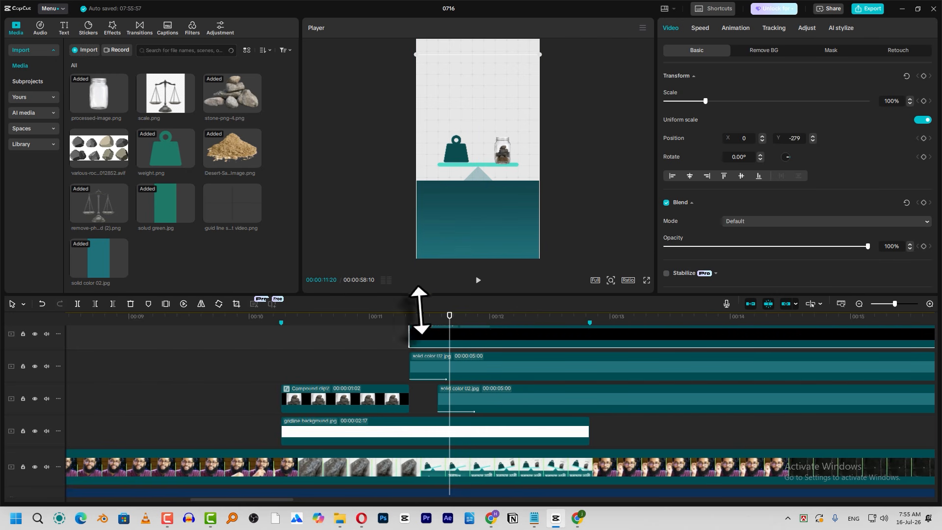
left_click(414, 325)
key("space")
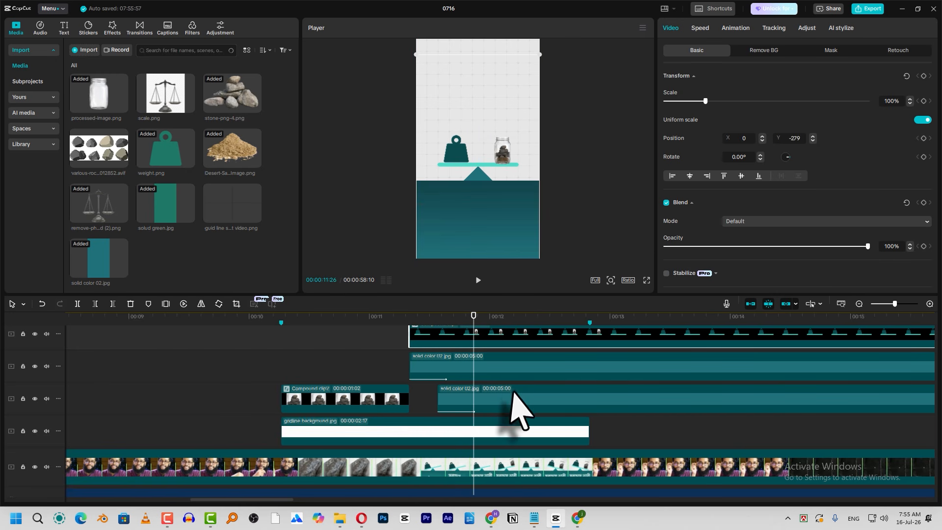
Step: Start the triangle's solid color 02.jpg clip slightly earlier, shorten its Fade In animation to 0.2s, and preview it
left_click_drag(511, 407, 473, 401)
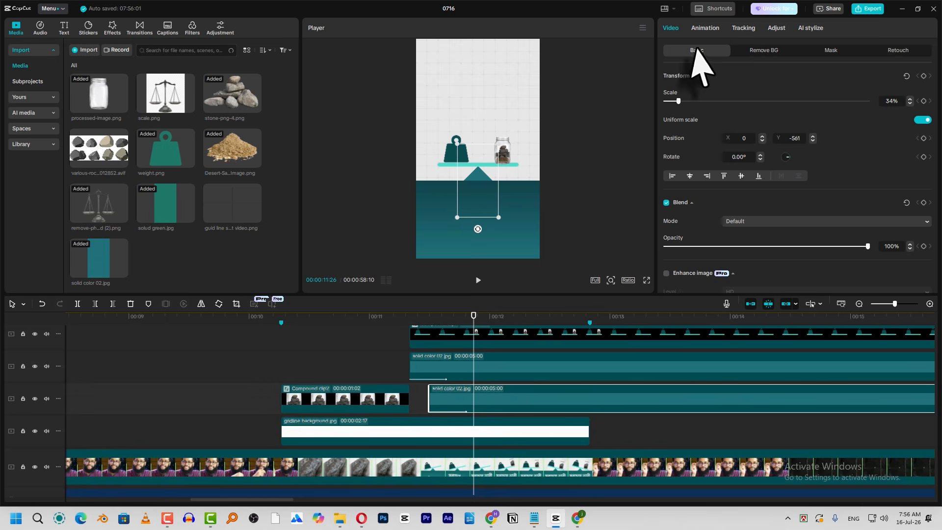
left_click(704, 28)
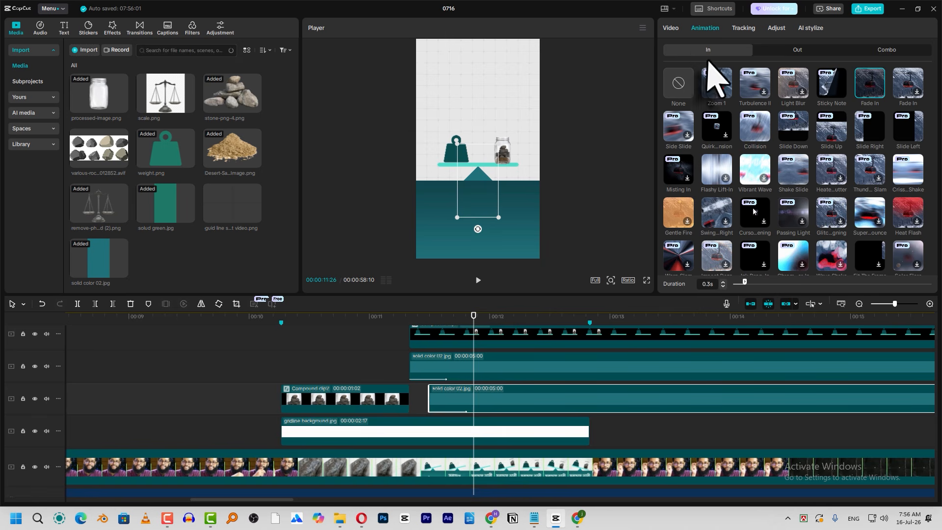
left_click(722, 286)
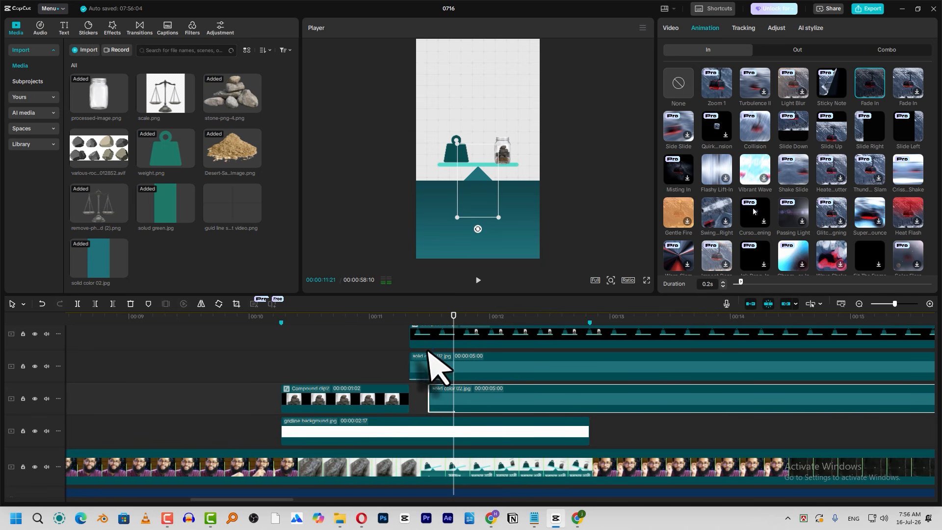
left_click(409, 318)
key("space")
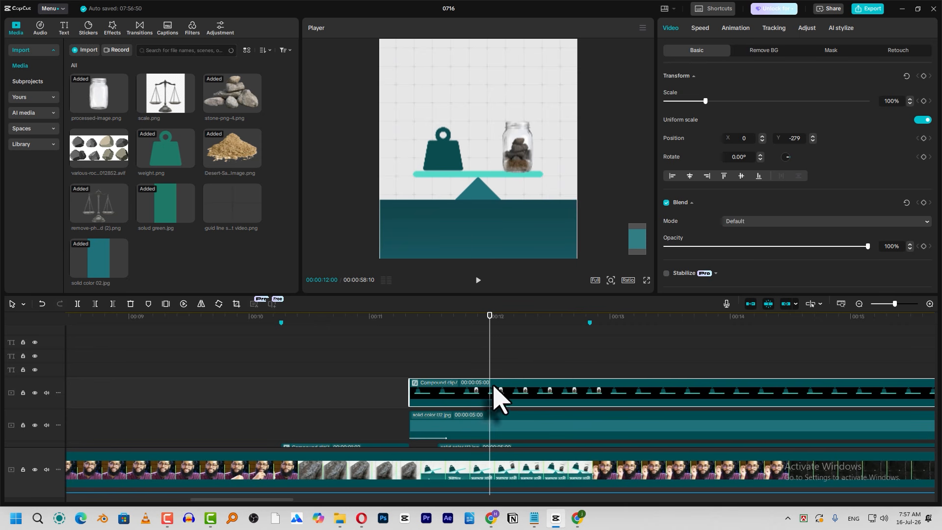
Step: Add a rotation keyframe to the balance compound clip at 00:00:11:20
left_click(448, 319)
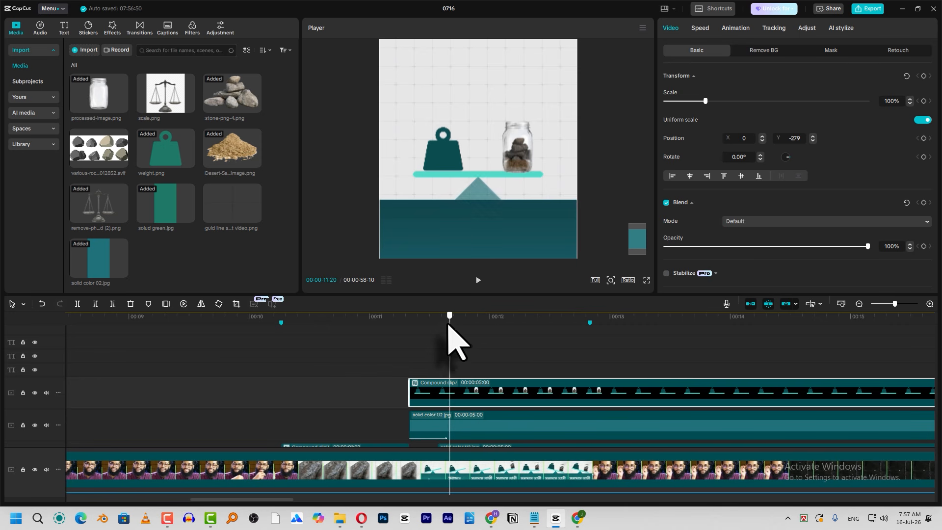
left_click_drag(453, 327, 448, 331)
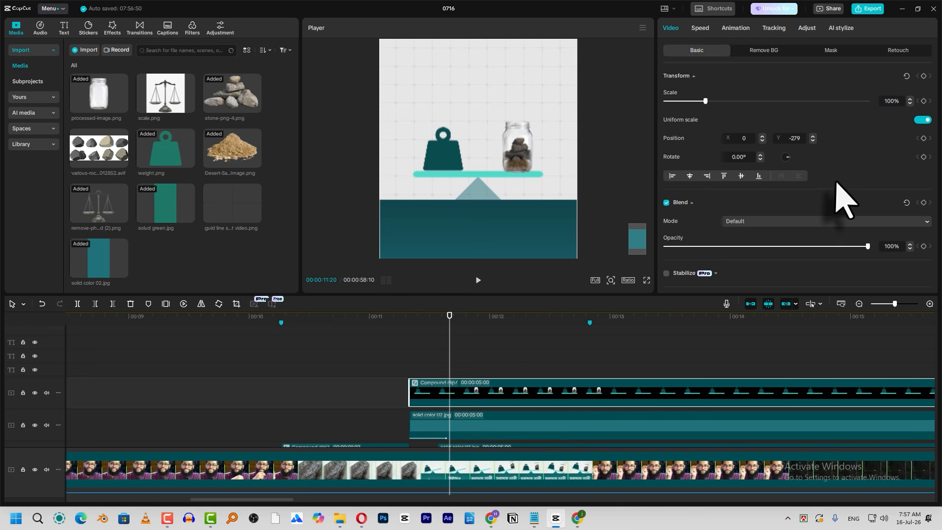
scroll(839, 201, "down", 3)
scroll(805, 191, "up", 3)
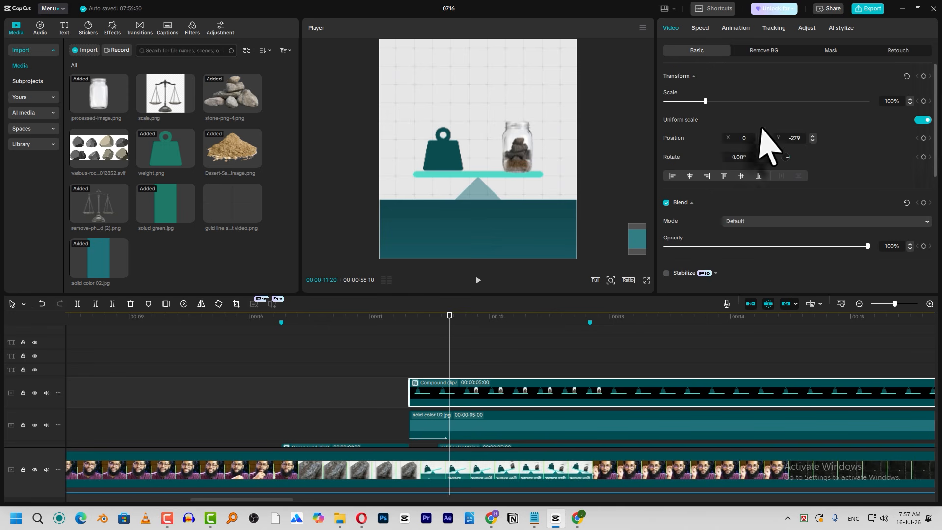
left_click(922, 157)
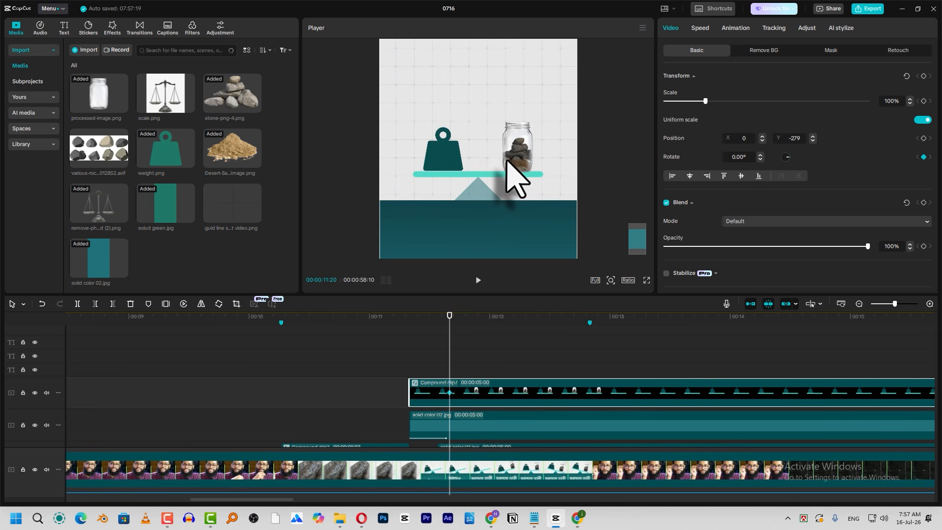
Step: Set the balance compound clip's rotation to -7.00° at the 00:00:11:20 keyframe so the weight side tilts down
scroll(503, 167, "down", 3)
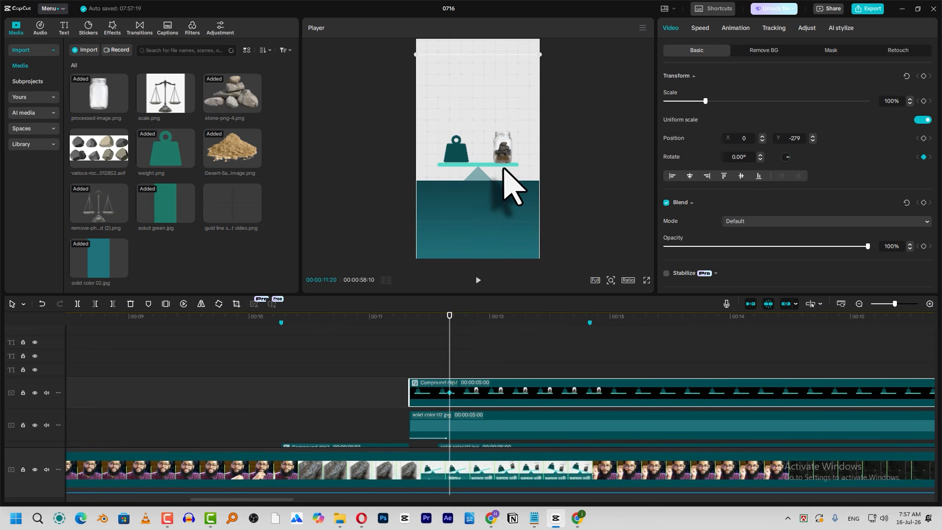
left_click(760, 160)
left_click(760, 160)
left_click(760, 160)
left_click(760, 160)
left_click(760, 160)
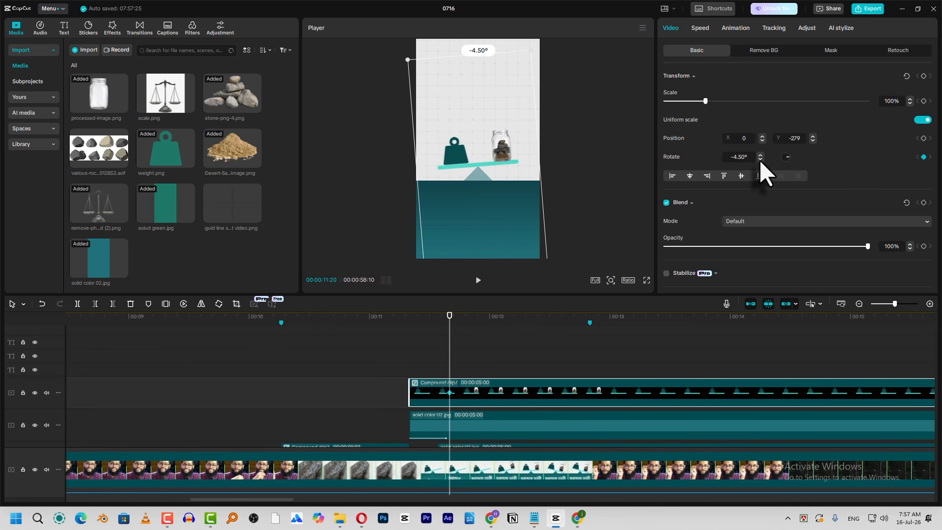
left_click(760, 160)
left_click(760, 160)
left_click(760, 160)
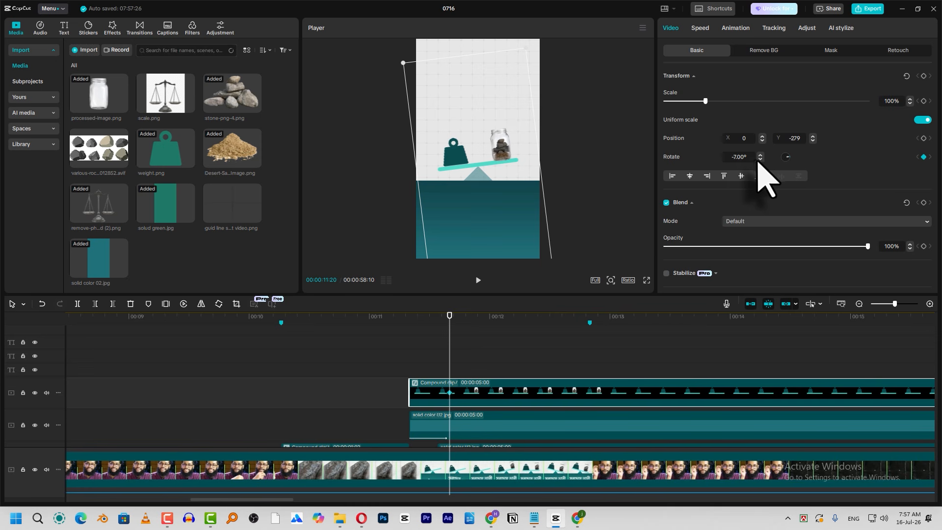
Step: Set the balance compound clip's rotation to 7.00° at 00:00:12:10 as a second keyframe, and play the tilt
left_click_drag(429, 315, 489, 316)
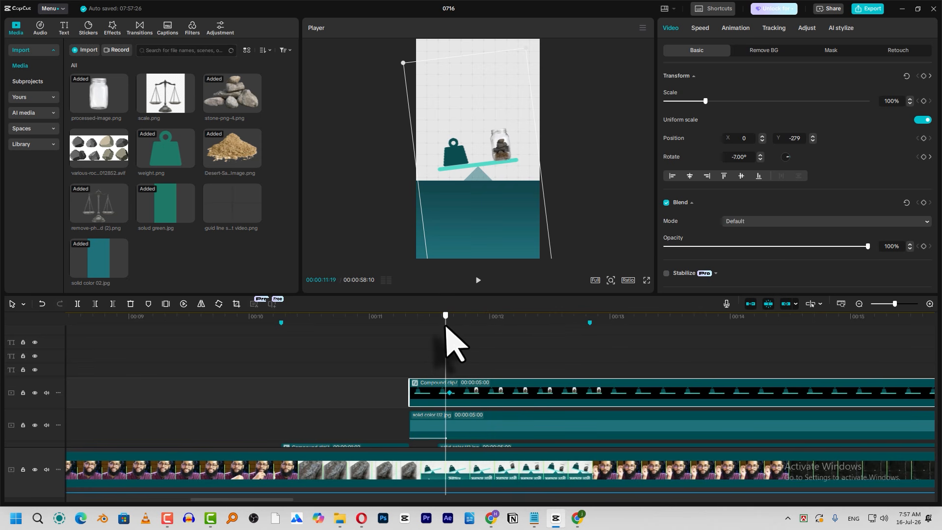
key("Right")
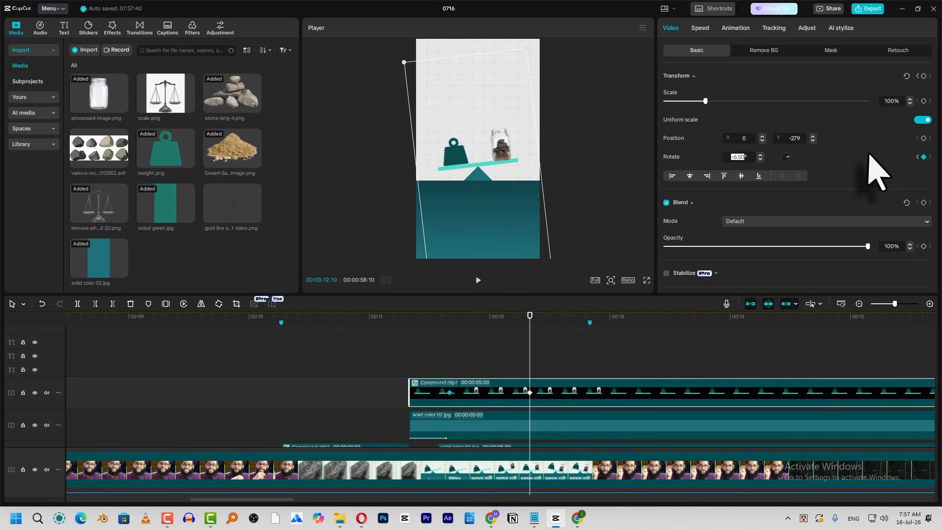
key("Return")
left_click(417, 330)
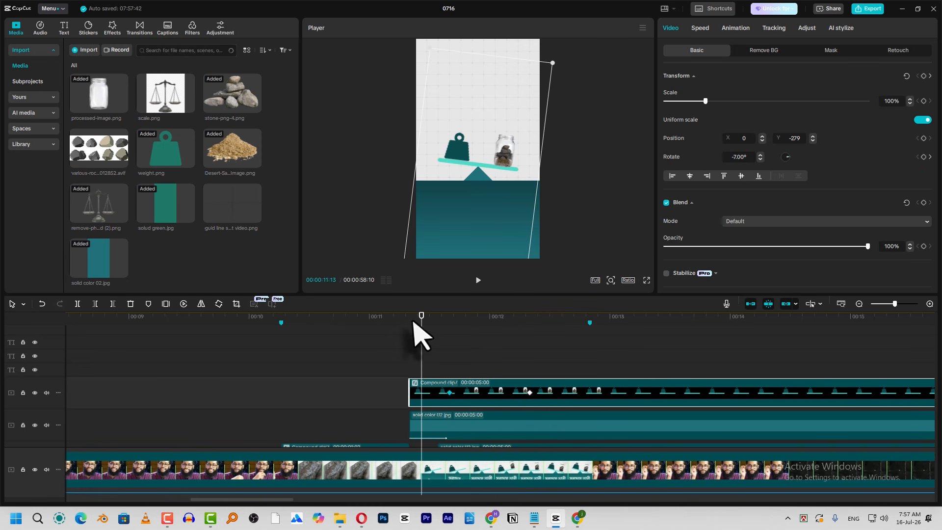
key("space")
key("space")
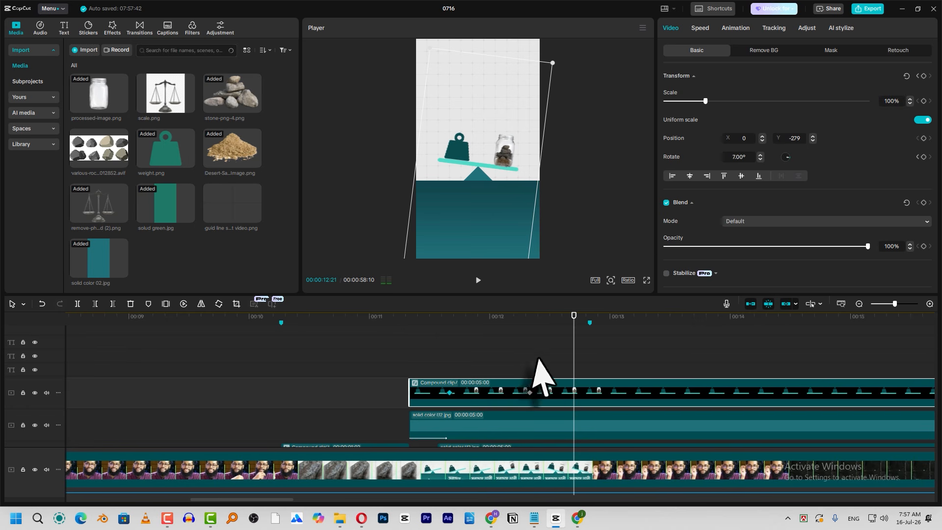
Step: Move the balance clip's second rotation keyframe earlier to about 00:00:12:06 for a faster tilt
left_click(525, 392)
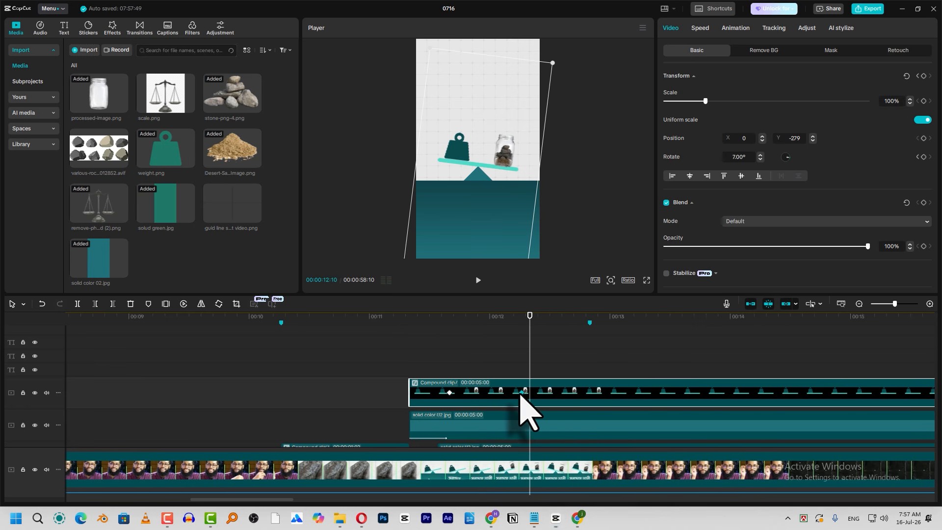
right_click(521, 392)
left_click(519, 392)
left_click_drag(521, 392, 513, 394)
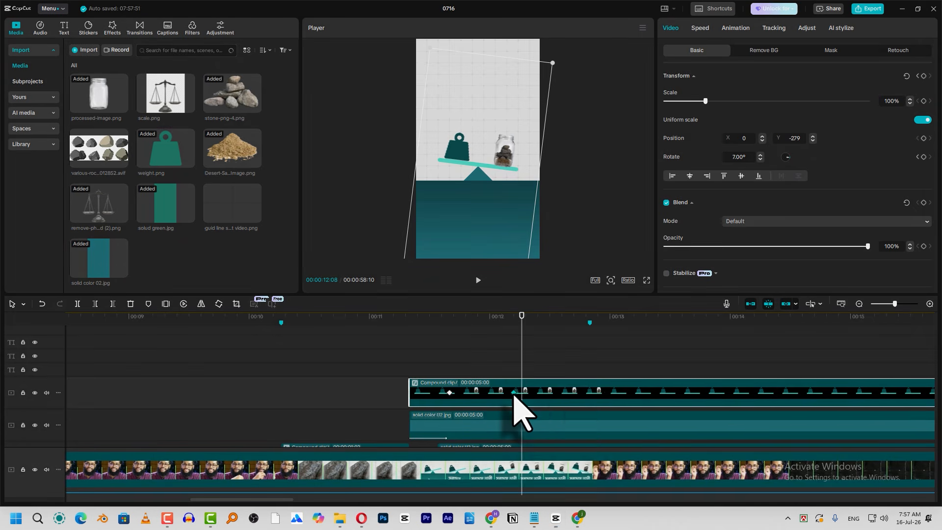
Step: Apply the Ease preset curve to the balance clip's rotation keyframes and play the animation back
right_click(514, 396)
left_click(542, 473)
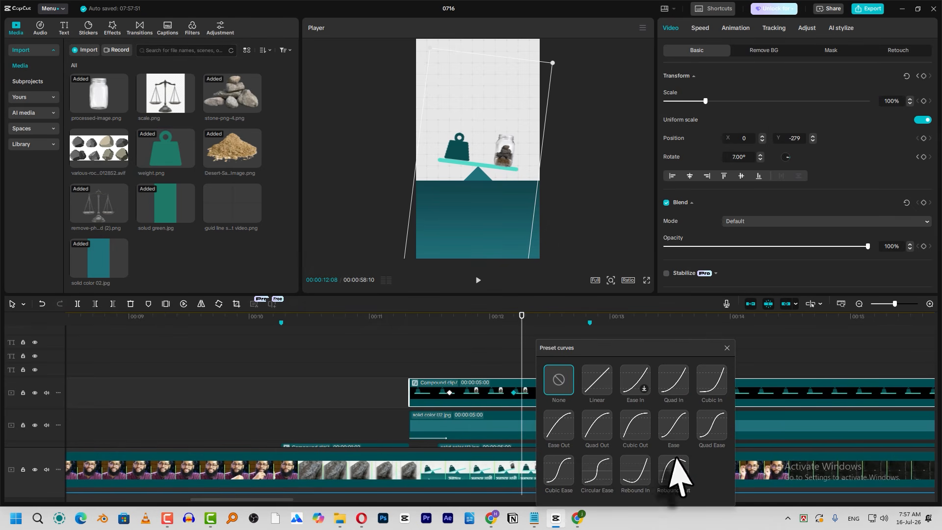
left_click(685, 422)
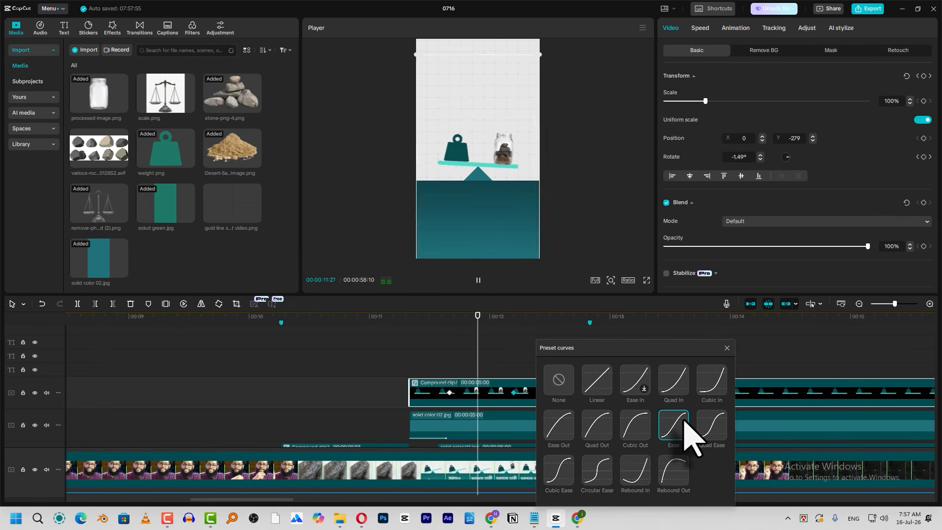
left_click(727, 347)
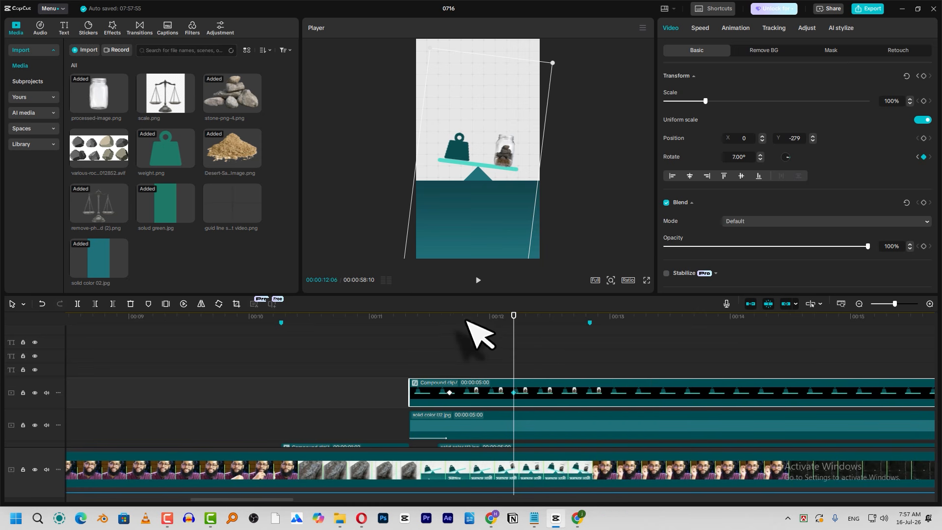
left_click(409, 323)
key("space")
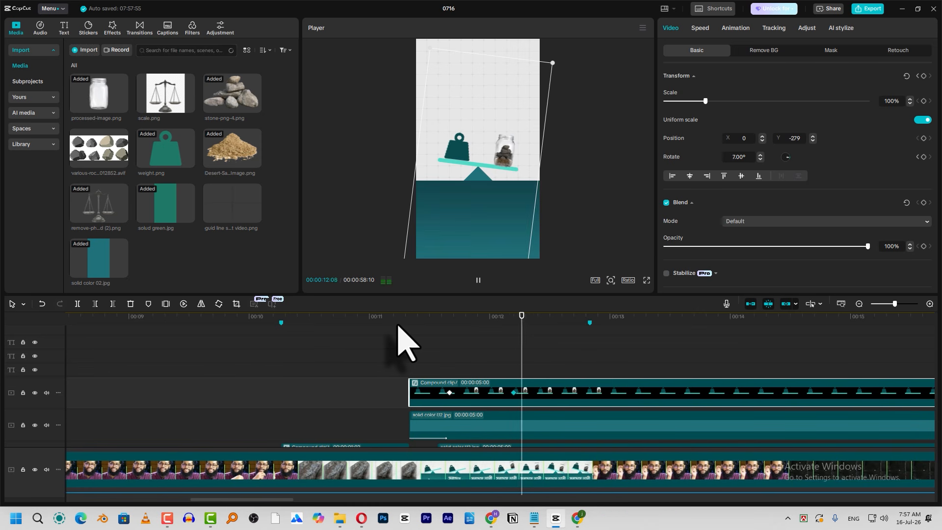
left_click(420, 320)
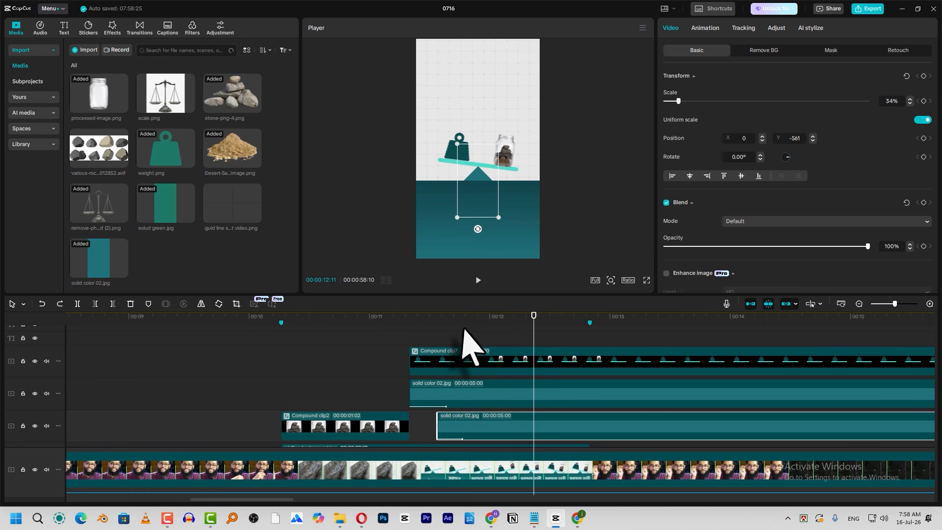
left_click(433, 318)
left_click(437, 318)
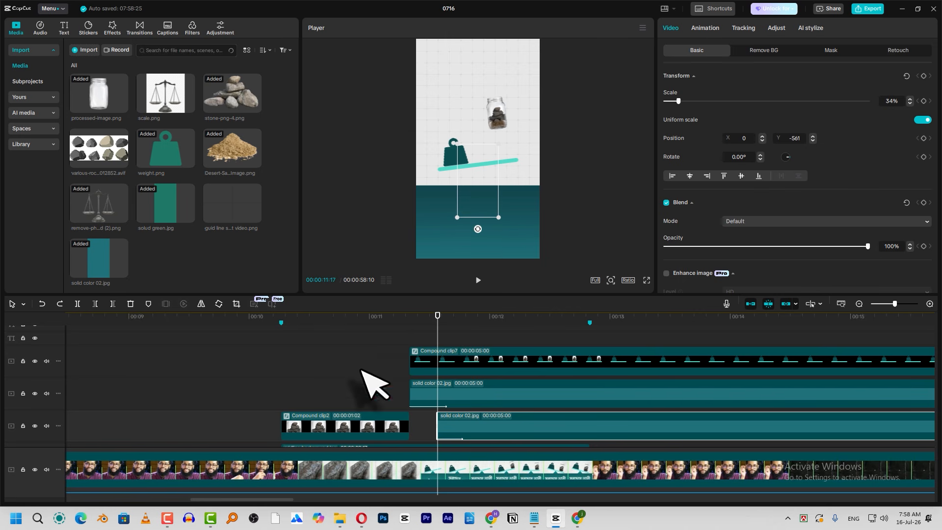
scroll(348, 387, "down", 2)
scroll(338, 383, "up", 4)
scroll(339, 387, "down", 4)
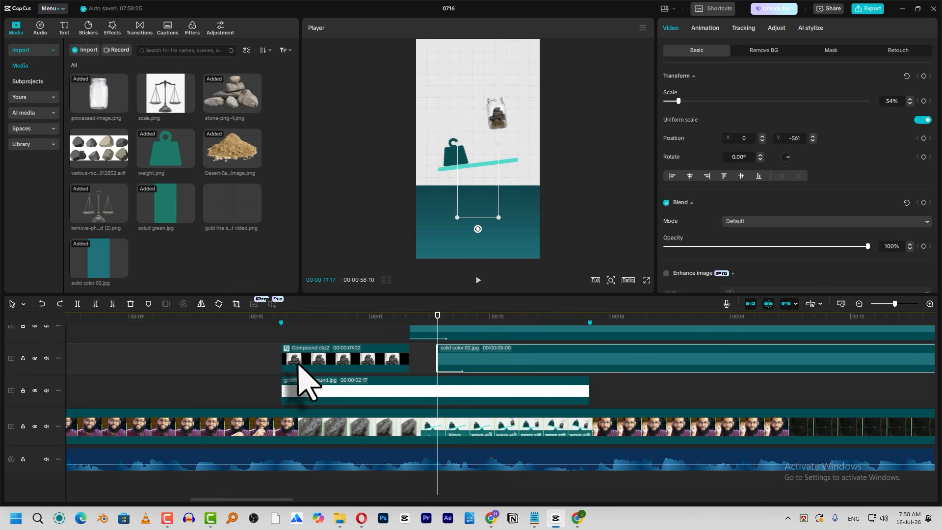
scroll(304, 380, "left", 10)
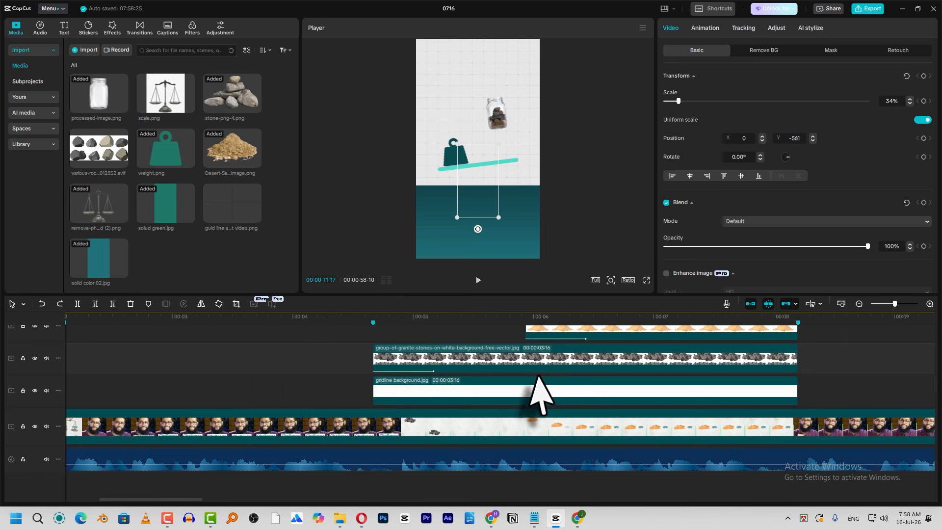
Step: Try to save the style of the জার title as a text preset named 01 in the brand kit
scroll(532, 395, "right", 5)
scroll(522, 398, "up", 4)
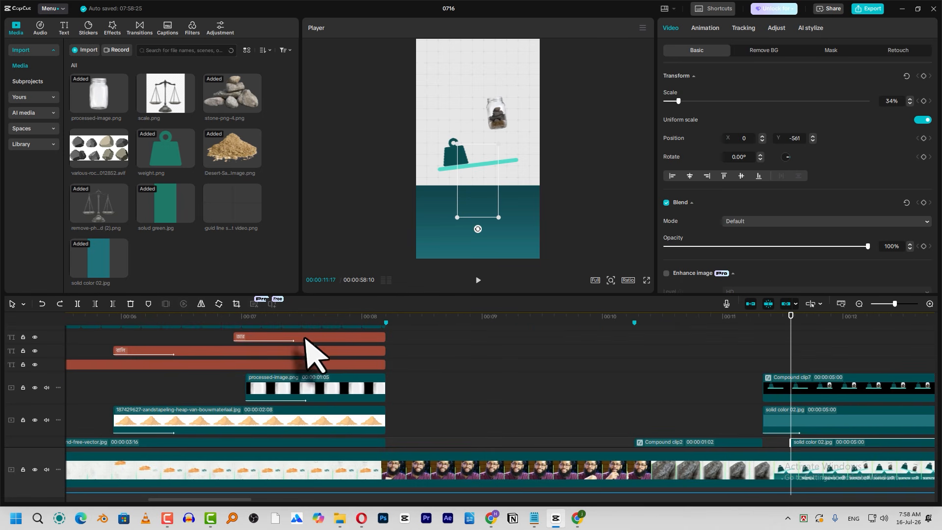
left_click(307, 338)
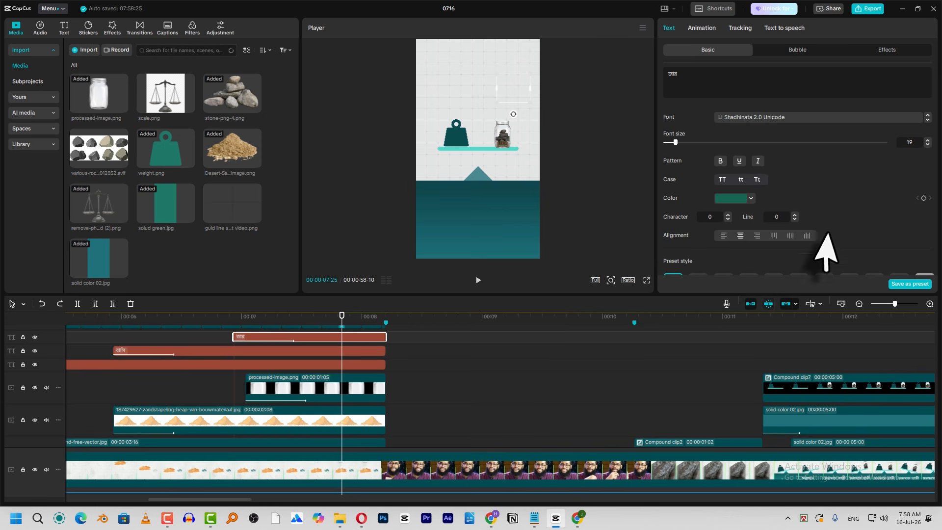
left_click(365, 315)
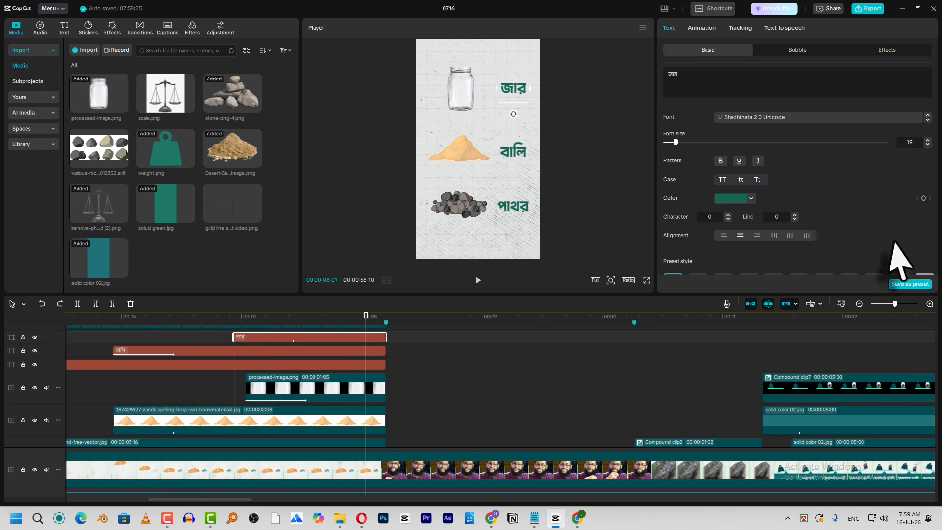
left_click(913, 285)
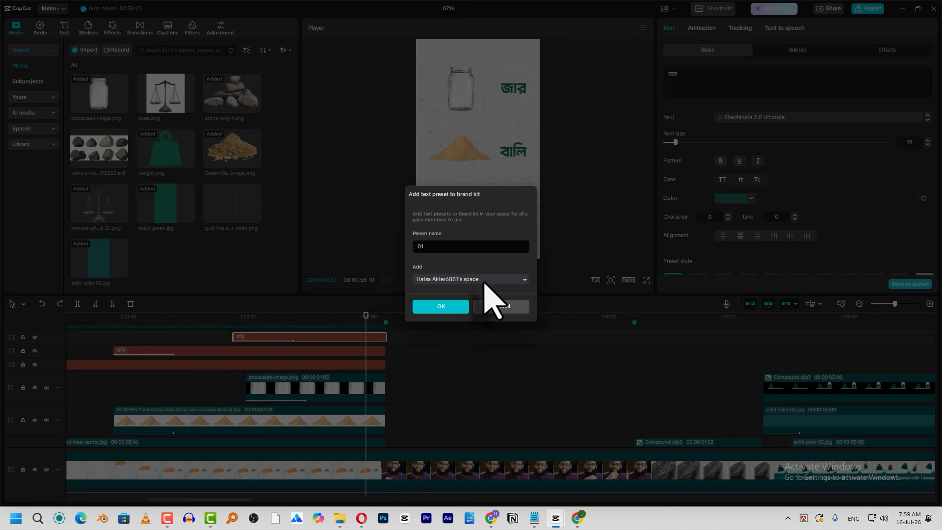
left_click(422, 309)
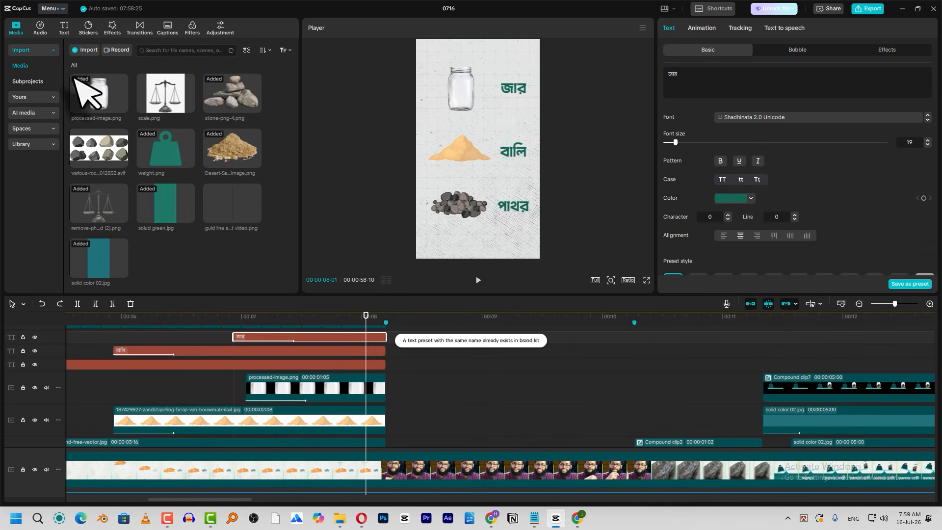
Step: Add the saved text preset 01 to the timeline above the balance compound clip, starting at about 00:00:11:17
left_click(63, 29)
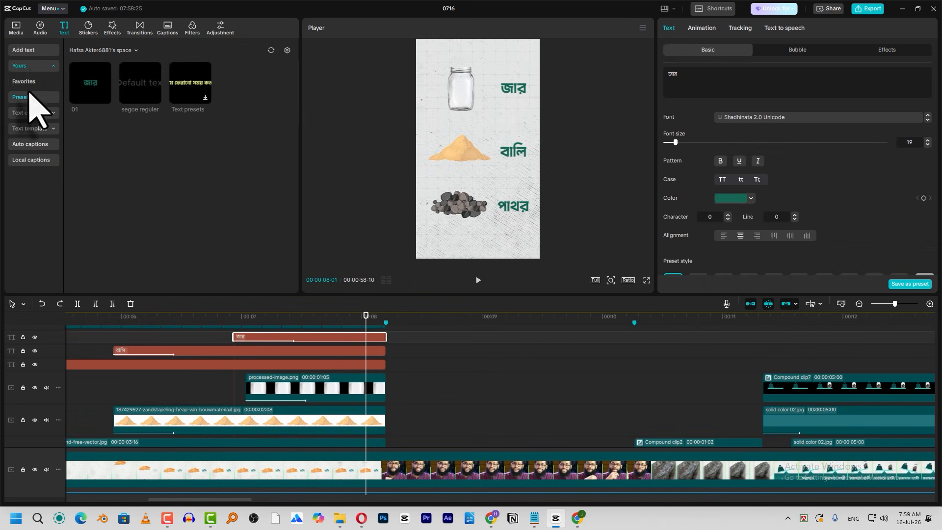
left_click(23, 66)
left_click(29, 70)
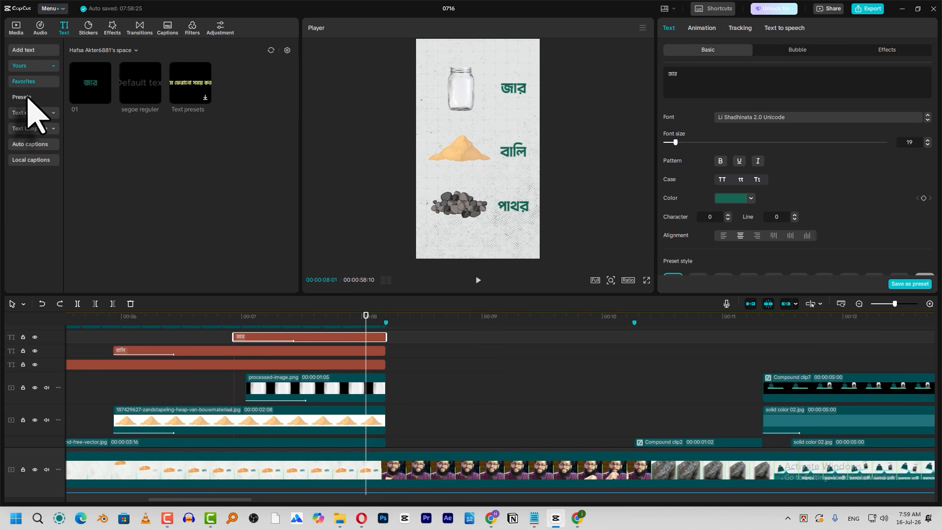
left_click(23, 98)
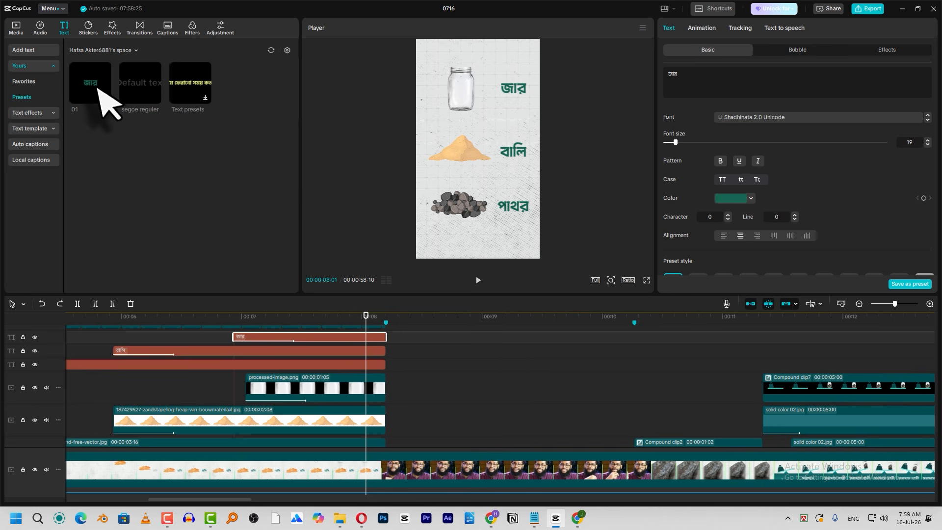
scroll(505, 378, "right", 8)
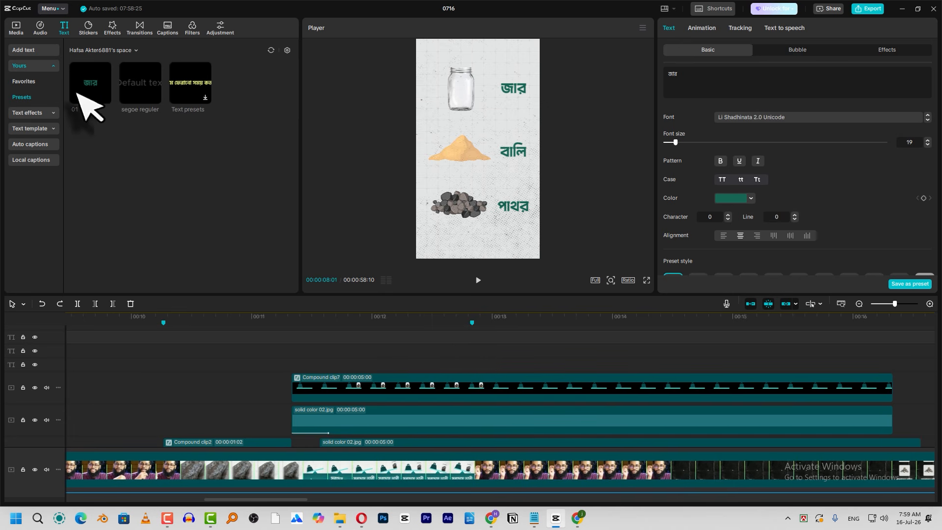
left_click_drag(89, 93, 342, 357)
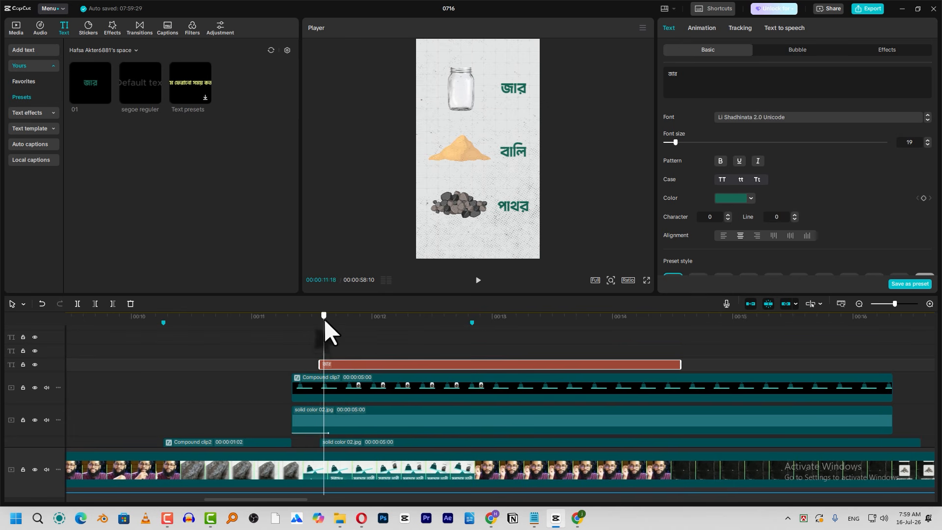
Step: Move the new title onto the teal base, change its text to সেবচেয়ে ভারী, then enlarge and centre it horizontally
key("space")
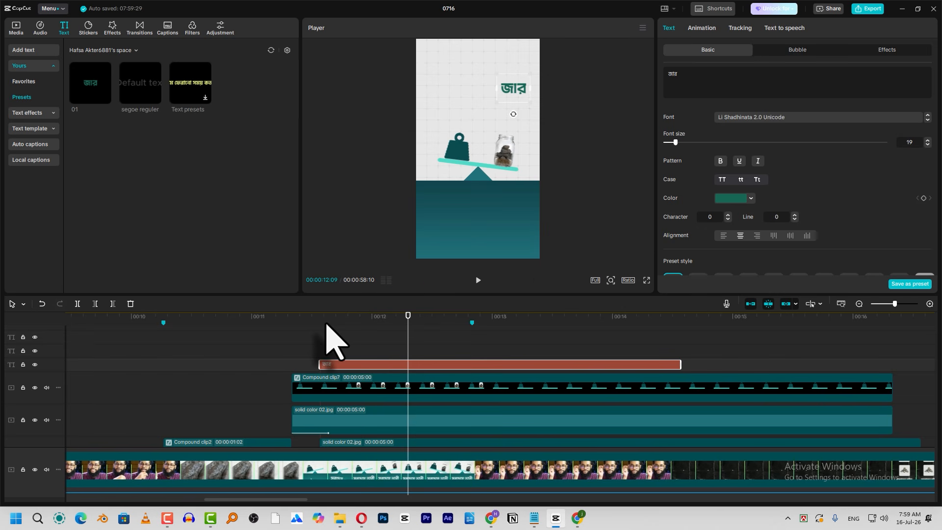
left_click_drag(327, 323, 352, 353)
left_click_drag(519, 93, 470, 215)
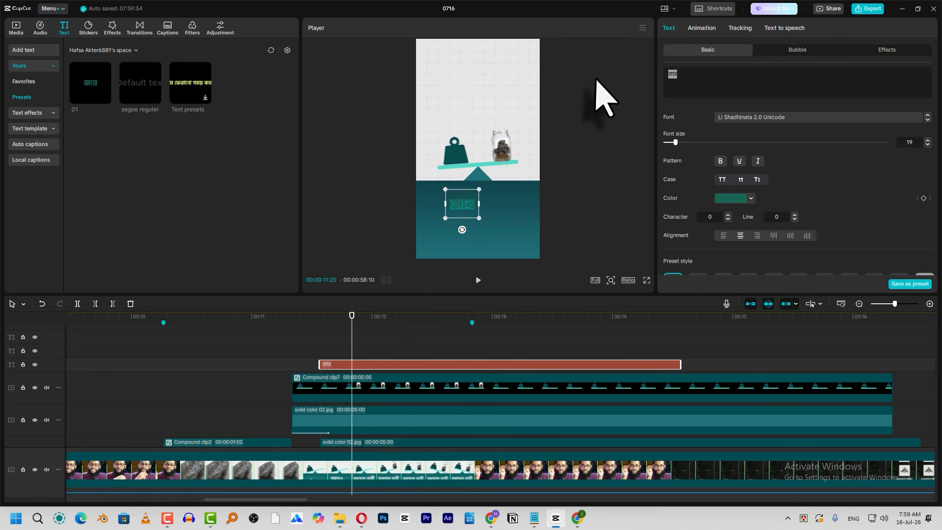
key("super+v")
left_click(480, 270)
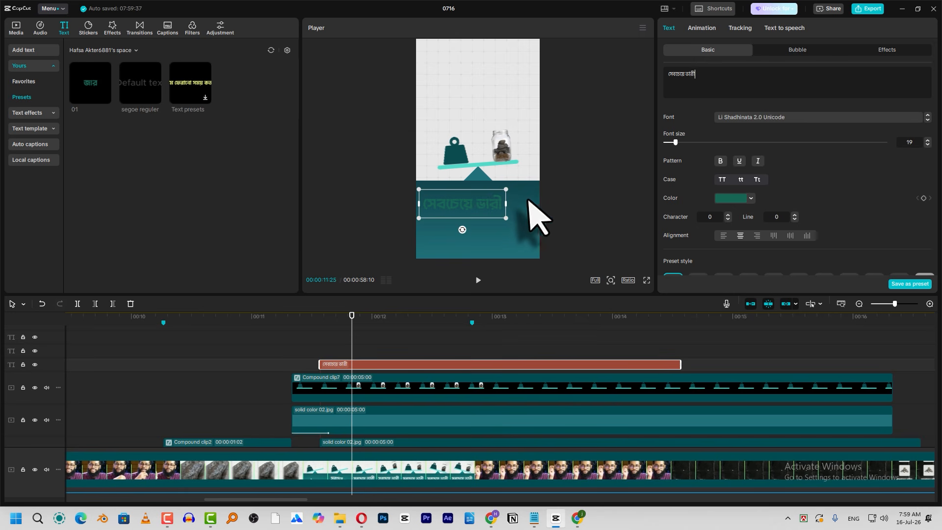
left_click_drag(514, 221, 518, 222)
left_click_drag(485, 205, 495, 202)
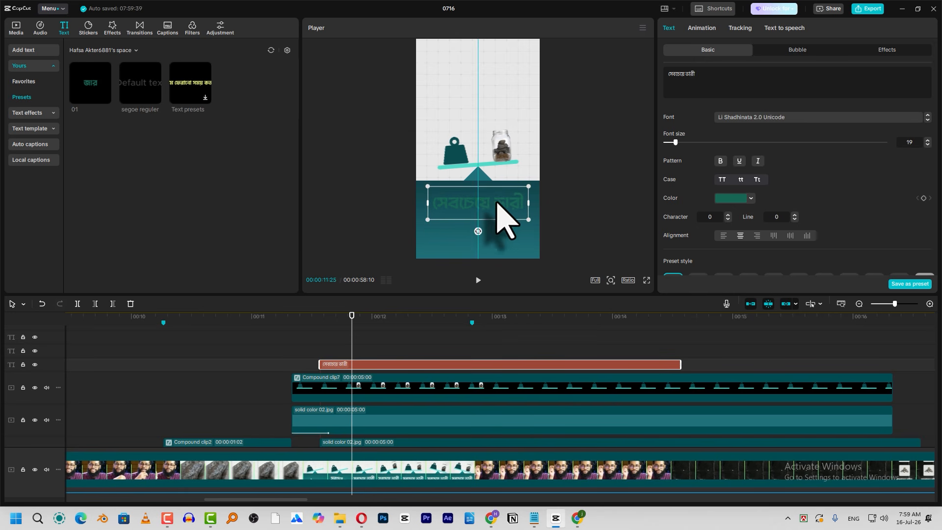
Step: Set the সেবচেয়ে ভারী title's color to 91D0BF and enlarge it to the full frame width
left_click(728, 200)
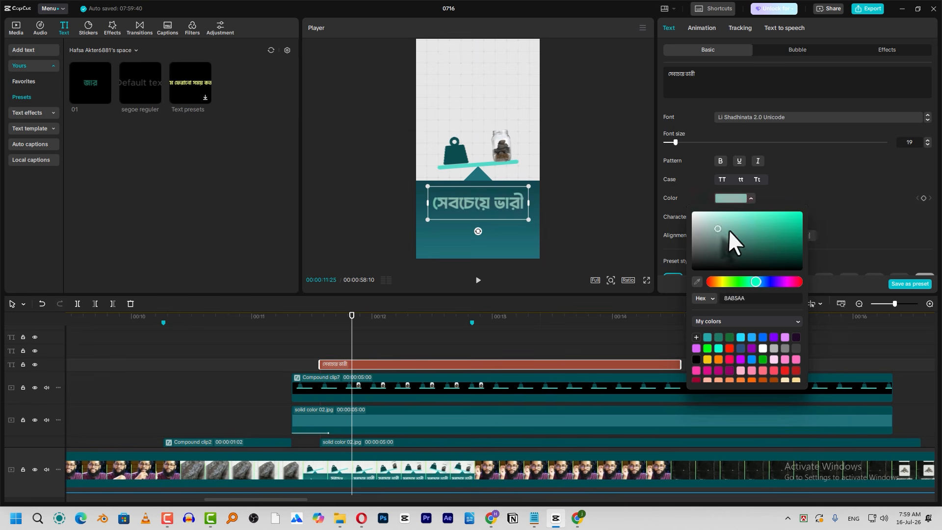
left_click_drag(736, 228, 728, 223)
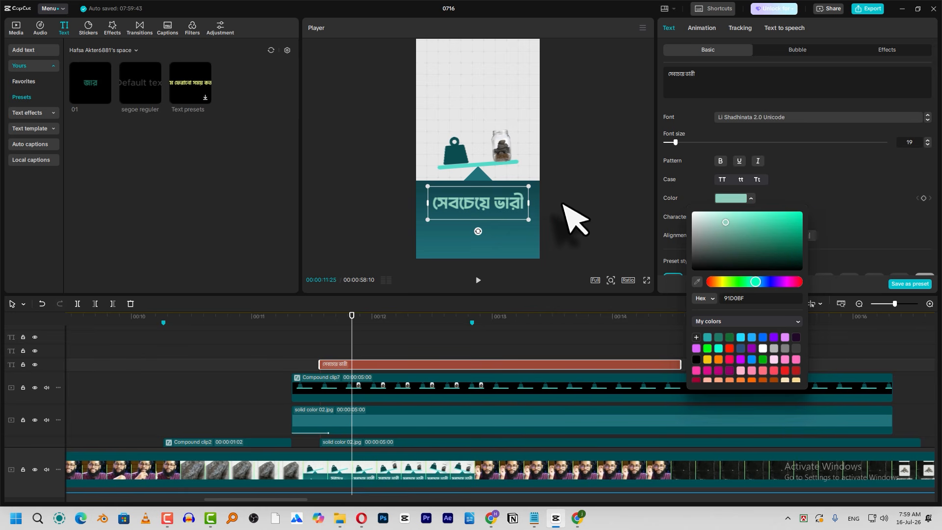
left_click_drag(531, 222, 543, 231)
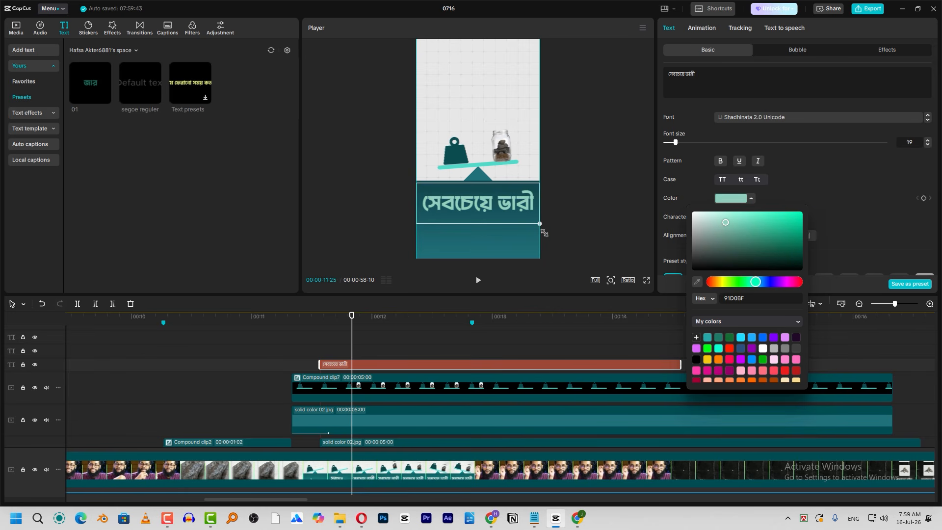
Step: Apply the Bounce Left entrance animation to the সেবচেয়ে ভারী title with a duration of 0.9s
left_click(702, 30)
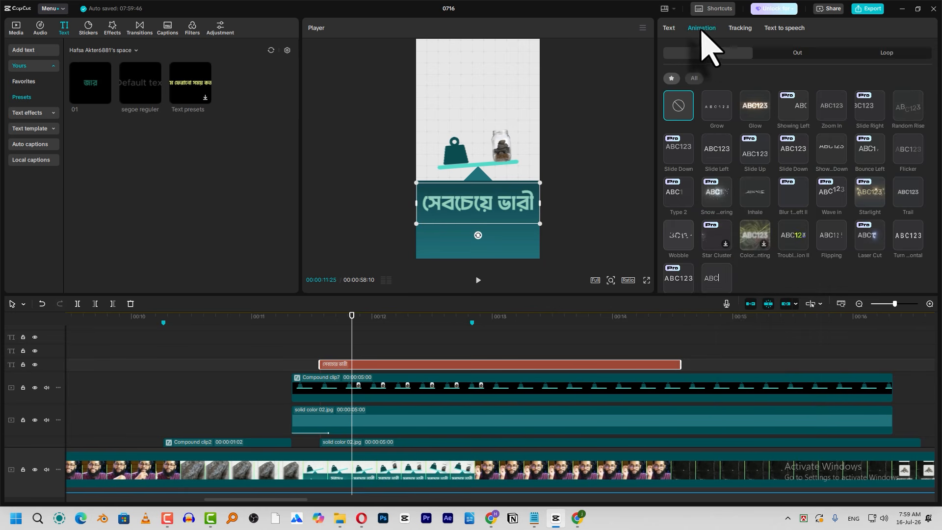
left_click(871, 148)
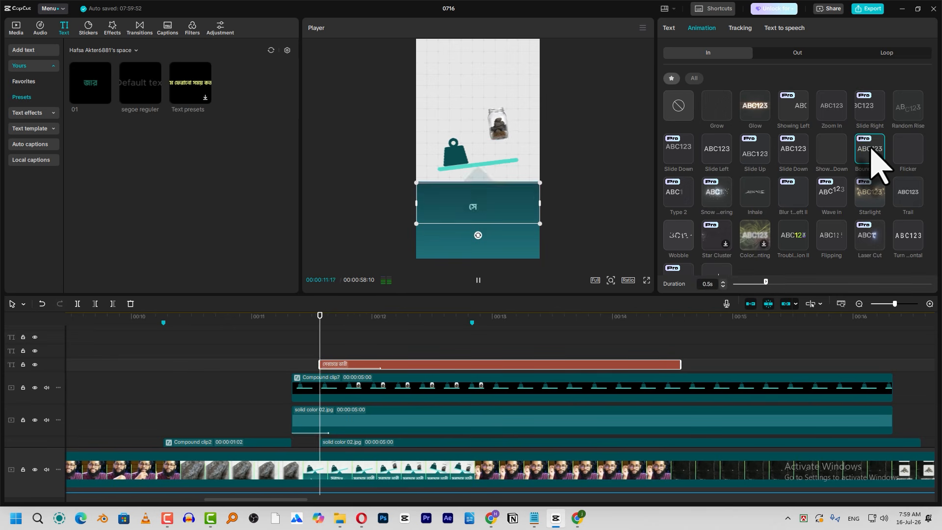
left_click_drag(862, 283, 794, 283)
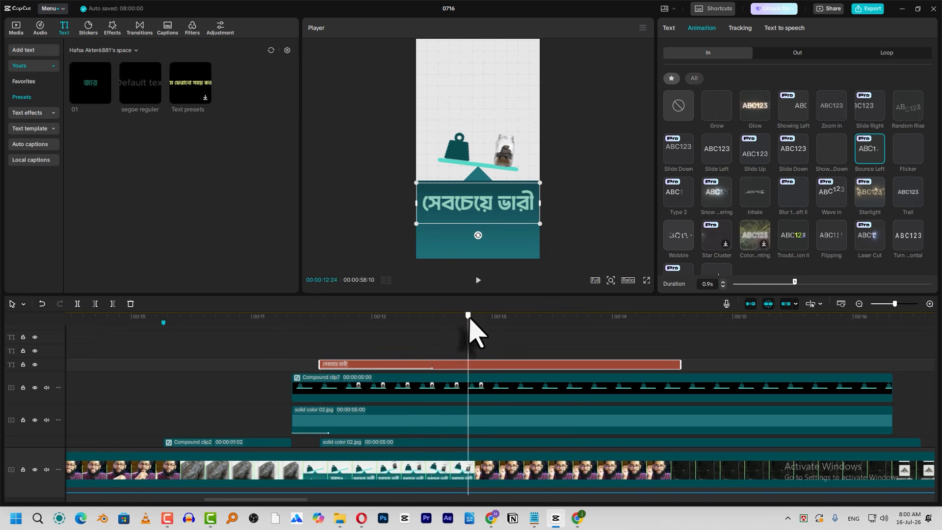
Step: Trim the title, the balance compound clip and both solid color clips to end at 00:00:12:25, and play the scene from 00:00:10:08
left_click_drag(469, 321, 473, 322)
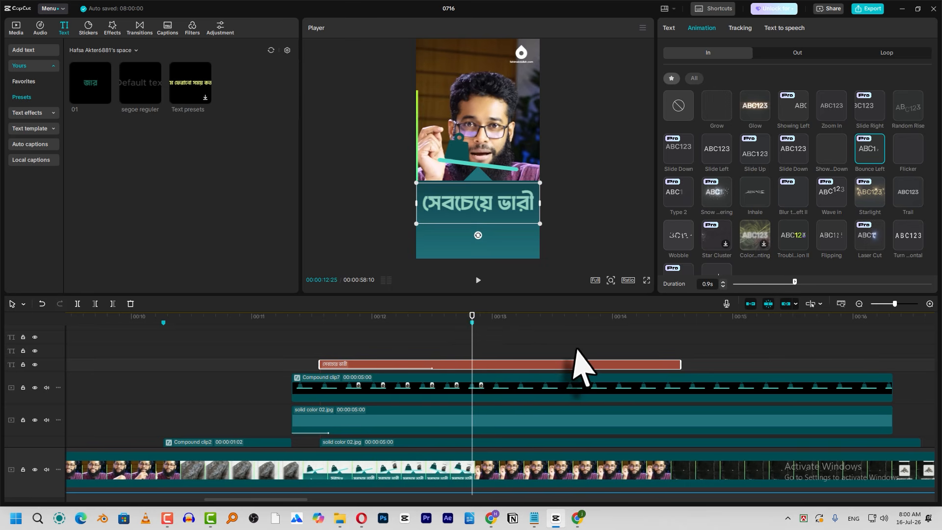
left_click_drag(538, 352, 489, 406)
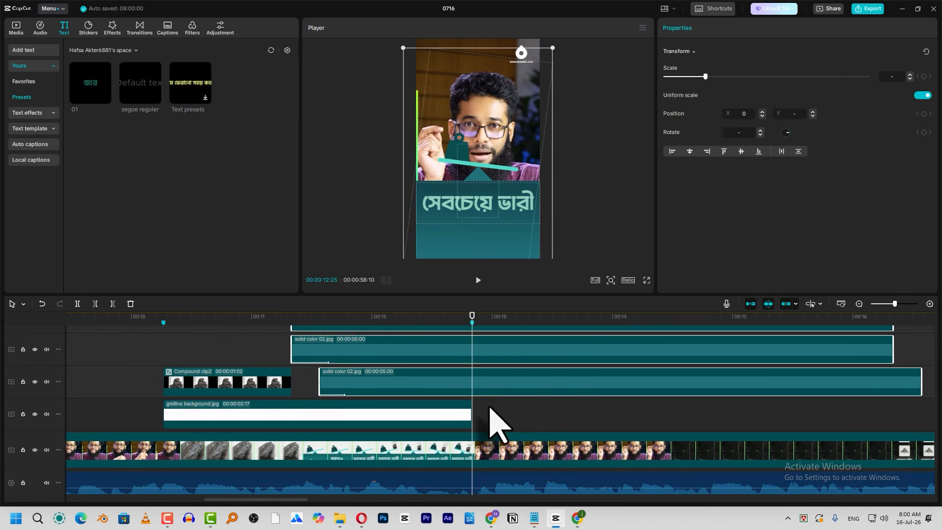
key("w")
left_click(289, 322)
left_click(164, 328)
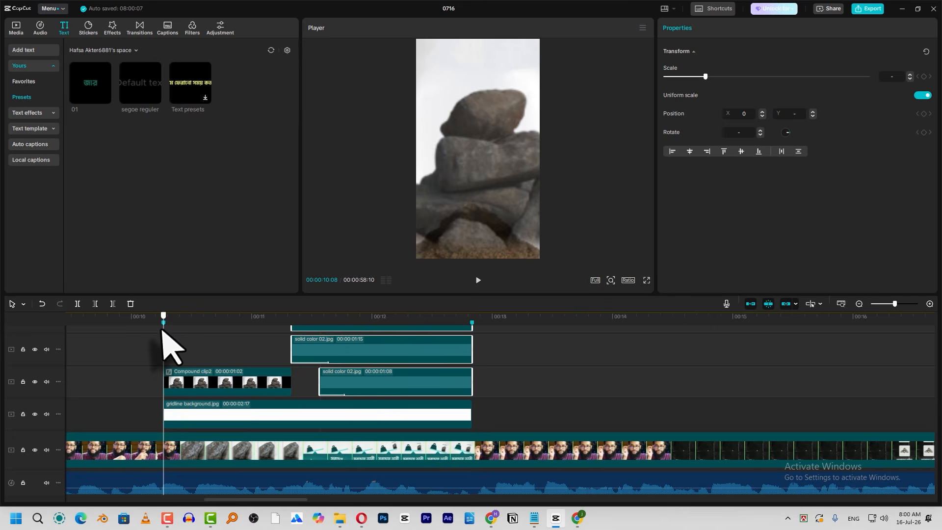
key("space")
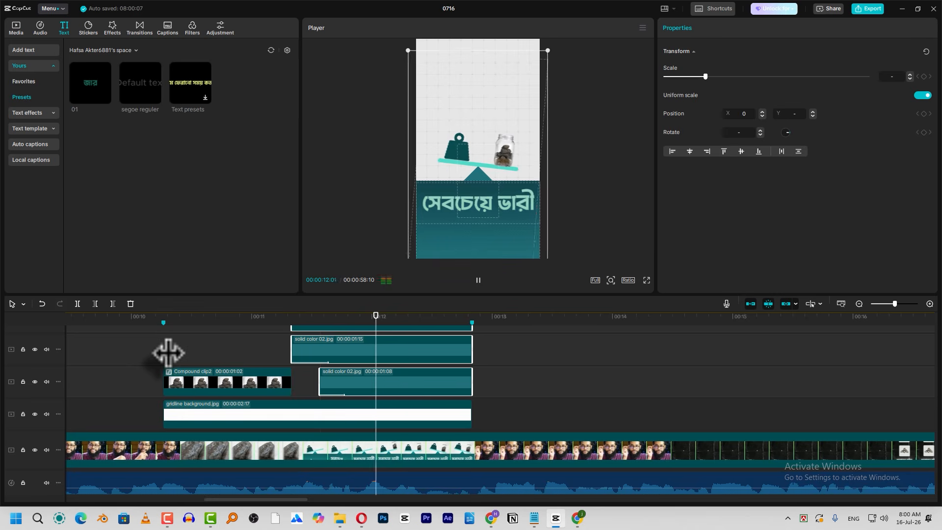
left_click(505, 374)
left_click(300, 316)
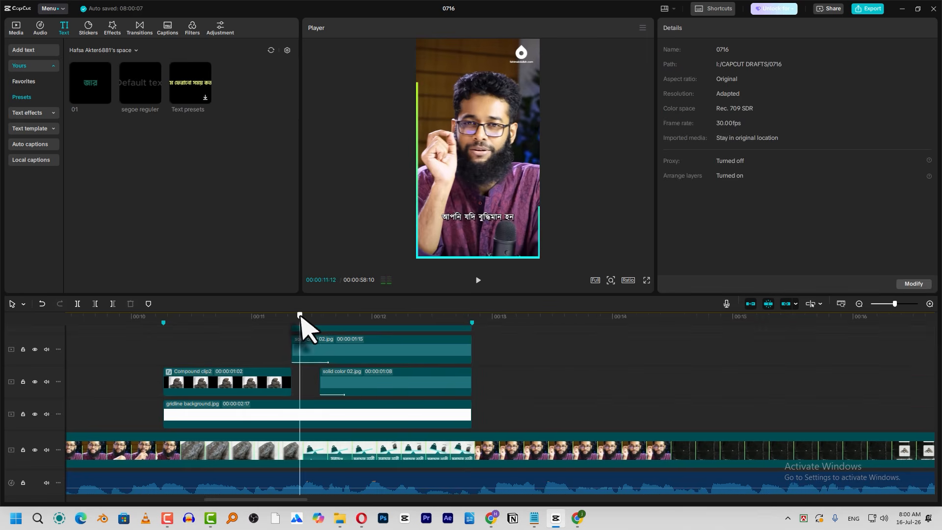
Step: Copy the FPS Lag effect and its row of texture overlay clips from the jar, sand and stone scene to 00:00:10:08
scroll(375, 361, "up", 6)
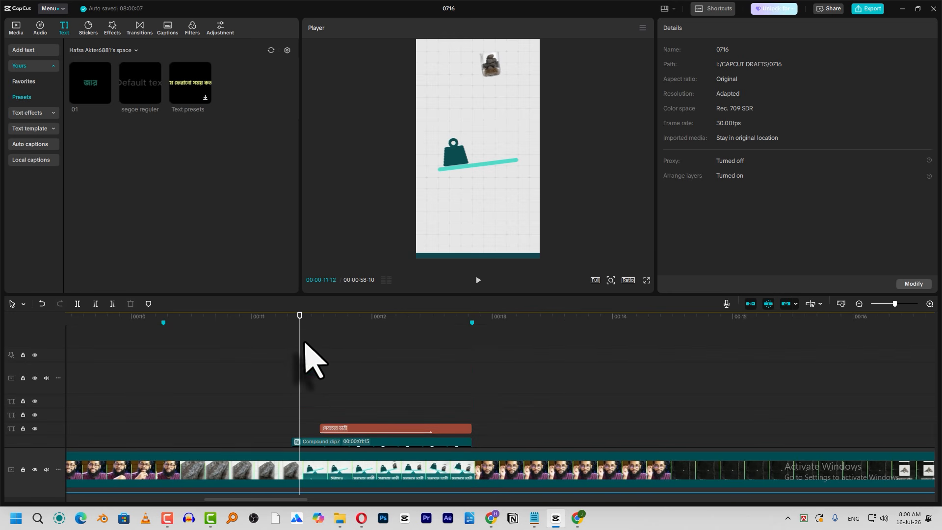
scroll(300, 363, "down", 3, "ctrl")
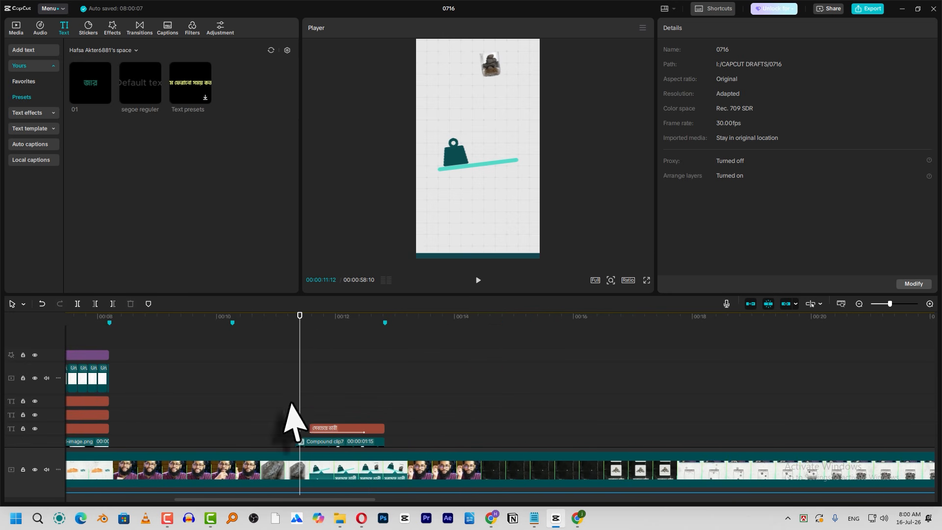
scroll(274, 358, "down", 2)
left_click(232, 318)
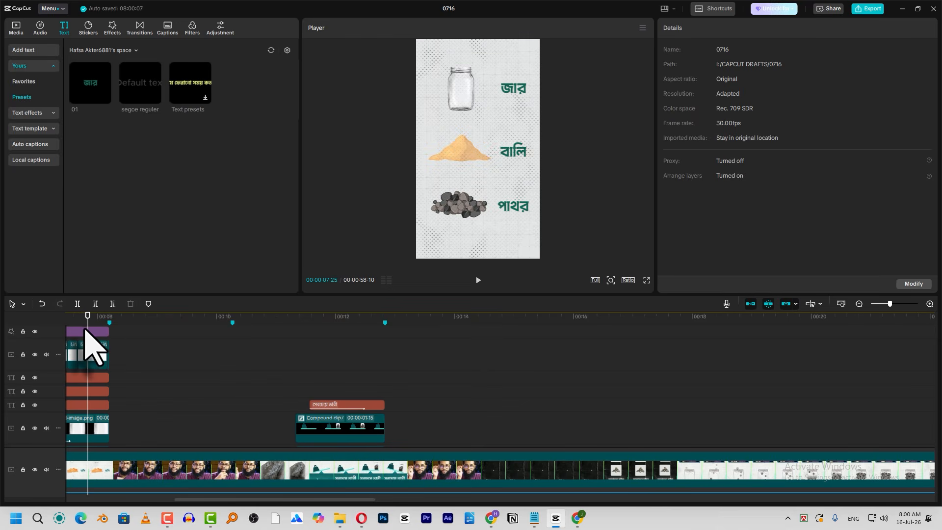
left_click_drag(73, 321, 398, 332)
key("space")
key("space")
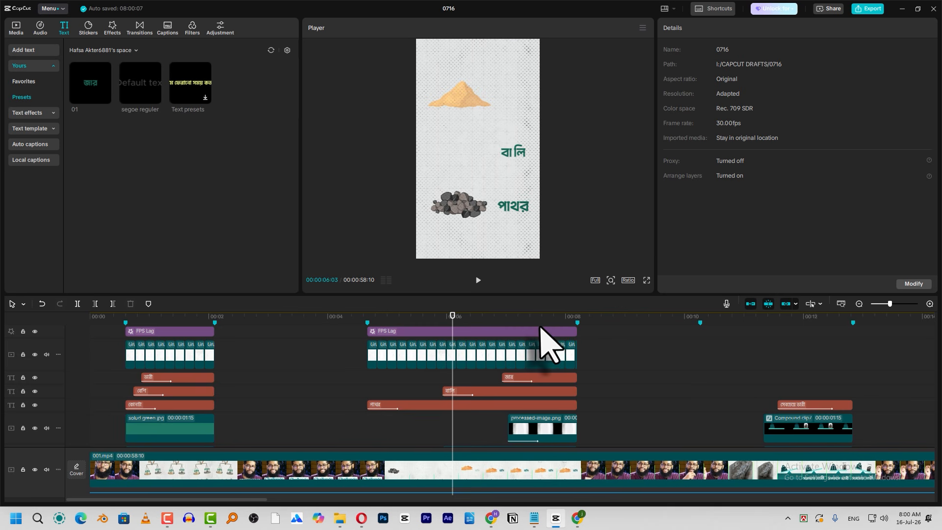
left_click(461, 330)
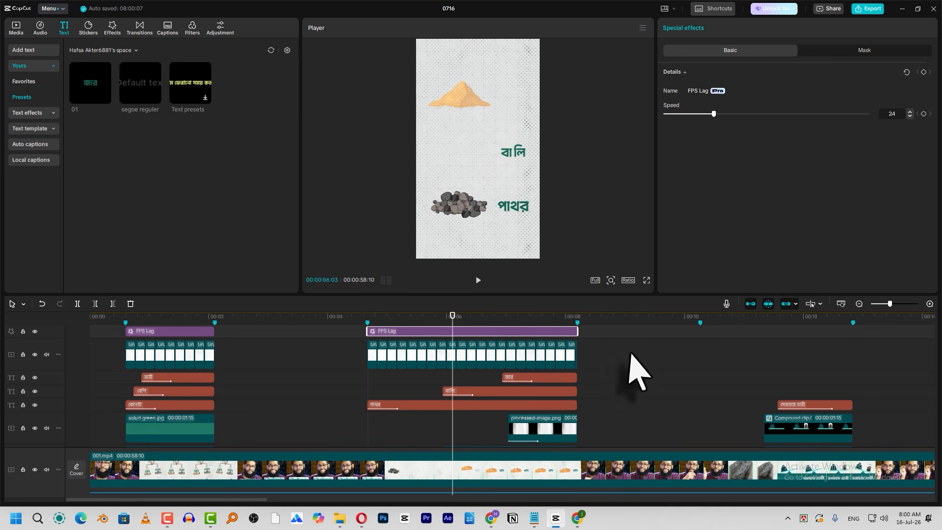
left_click(378, 354)
left_click(699, 318)
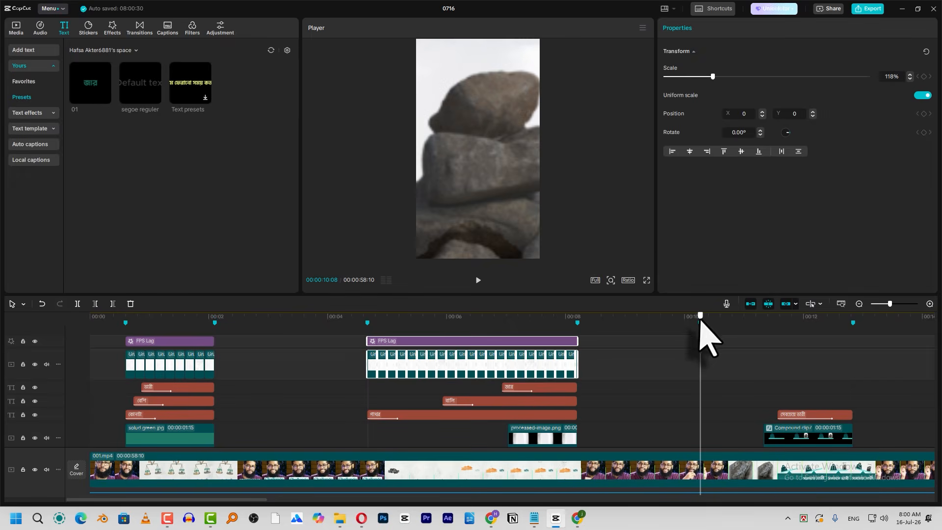
key("ctrl+v")
Step: Trim the pasted FPS Lag effect and texture overlay clips to end at 00:00:12:25, and play the balance scene back
scroll(878, 361, "right", 5)
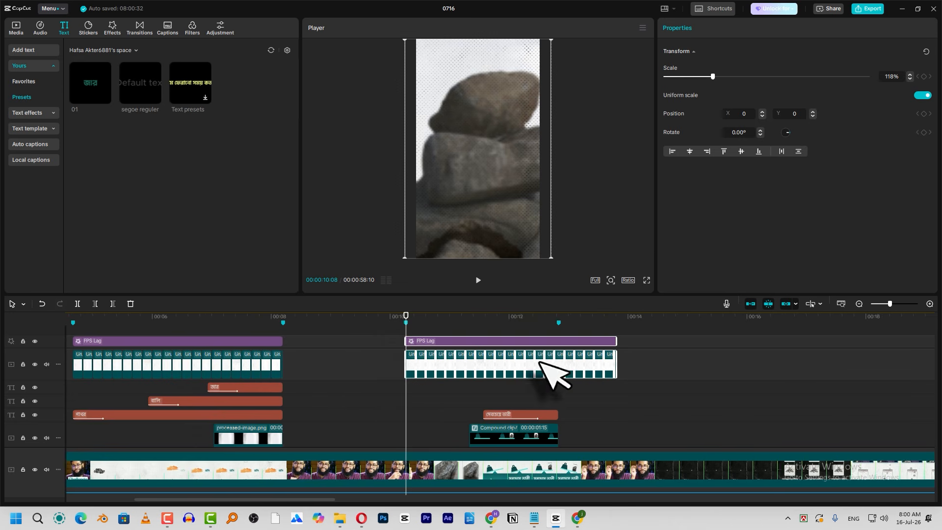
scroll(545, 366, "right", 4)
left_click(325, 322)
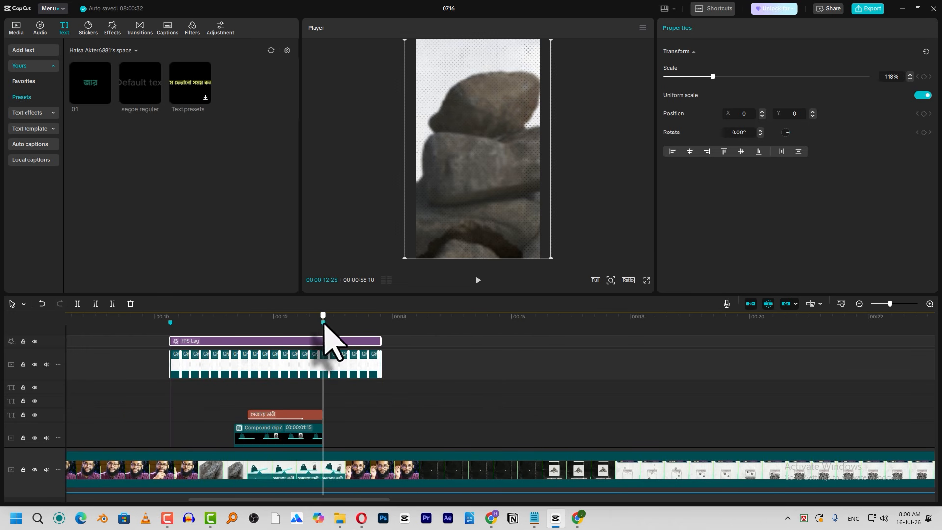
key("w")
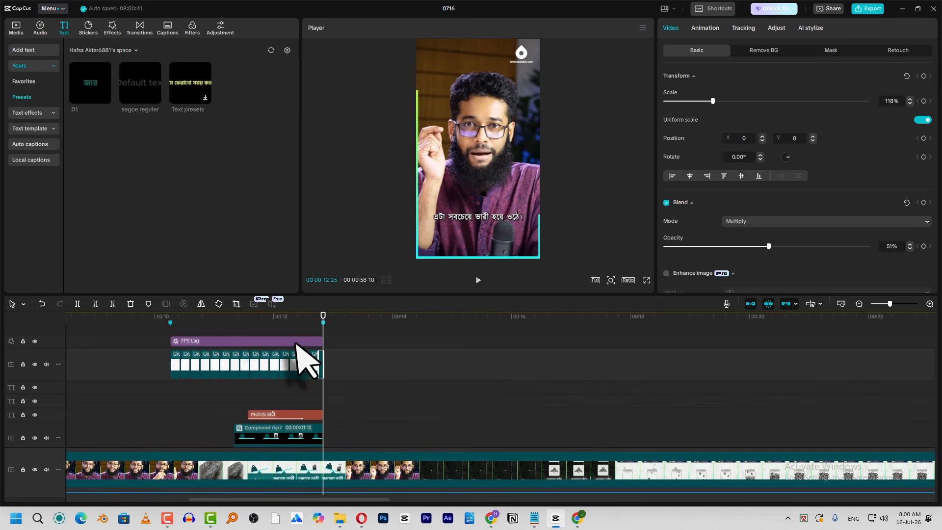
left_click(156, 328)
key("space")
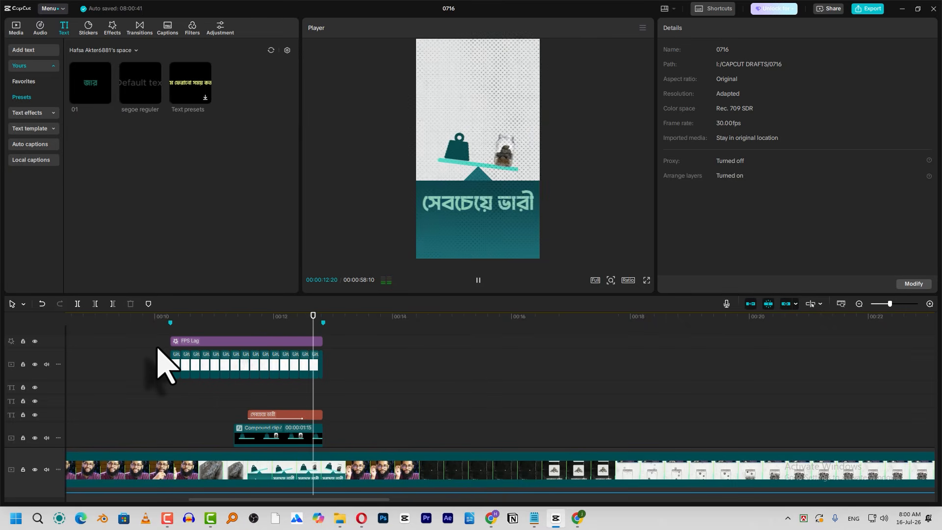
Step: Play back the video past the balance scene and through the dark sand and stone comparison scene
key("space")
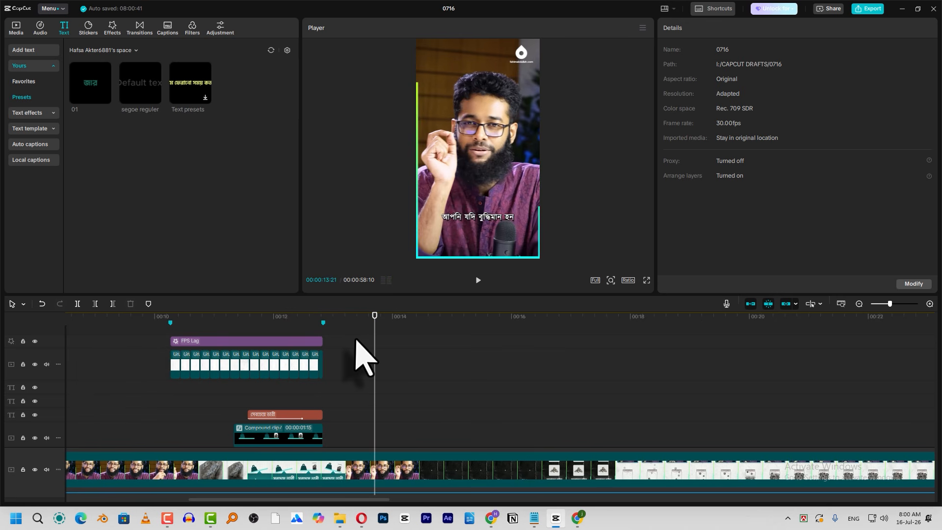
key("space")
key("space")
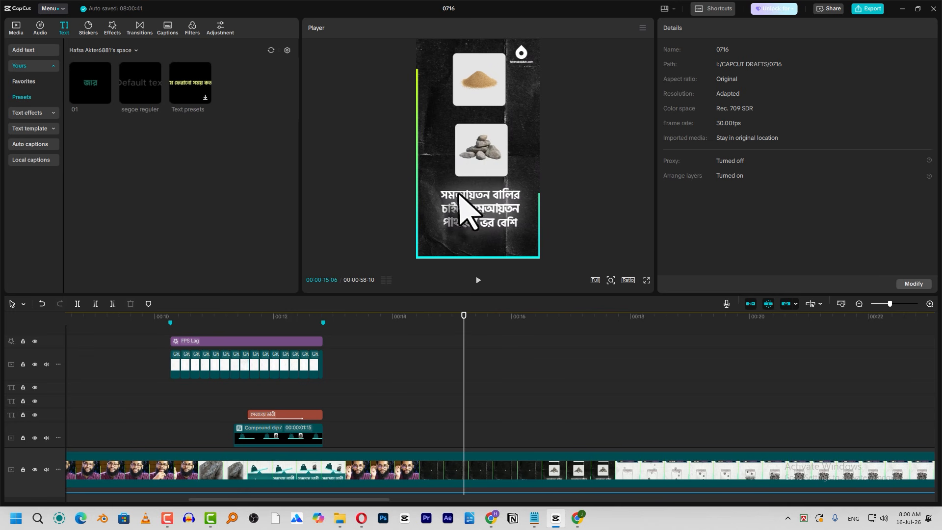
left_click(420, 332)
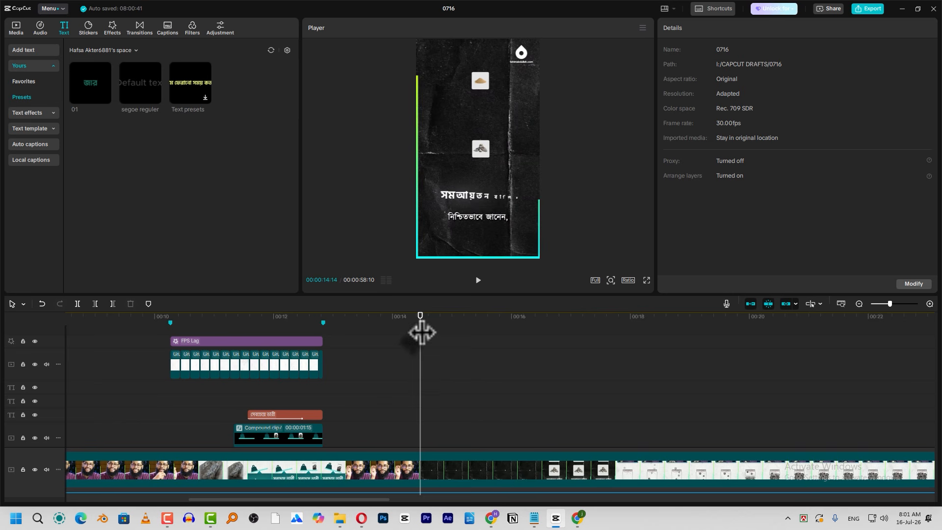
key("space")
key("space")
key("space")
key("space")
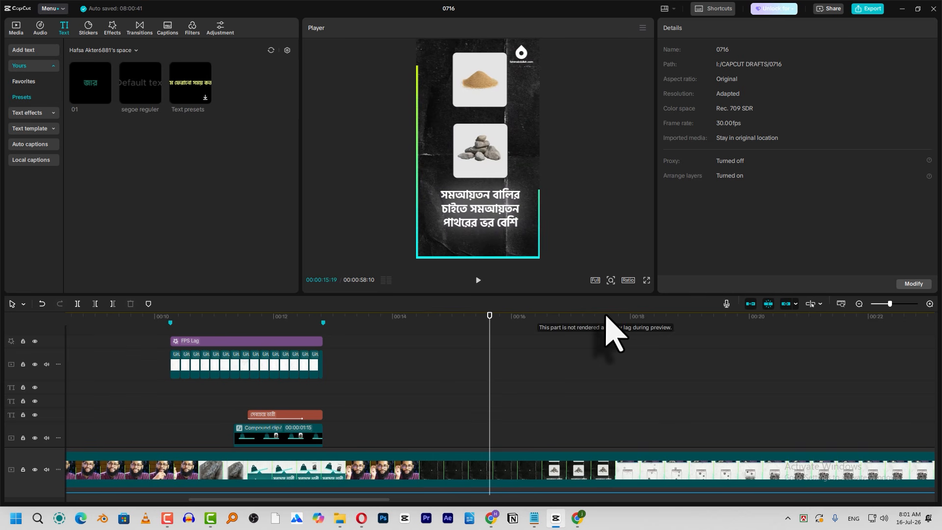
Step: Play through the reference footage of the jar being filled with stones and sand, up to the speaker's return
key("space")
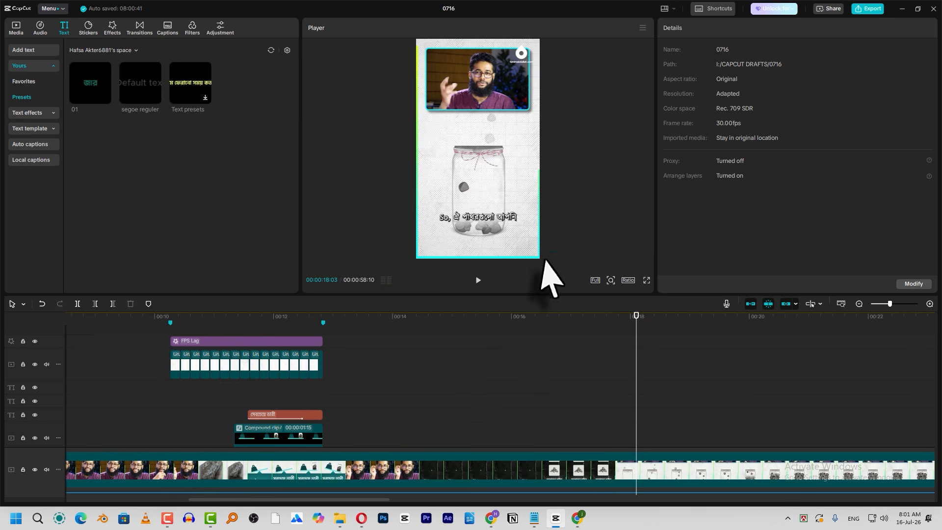
key("space")
key("space")
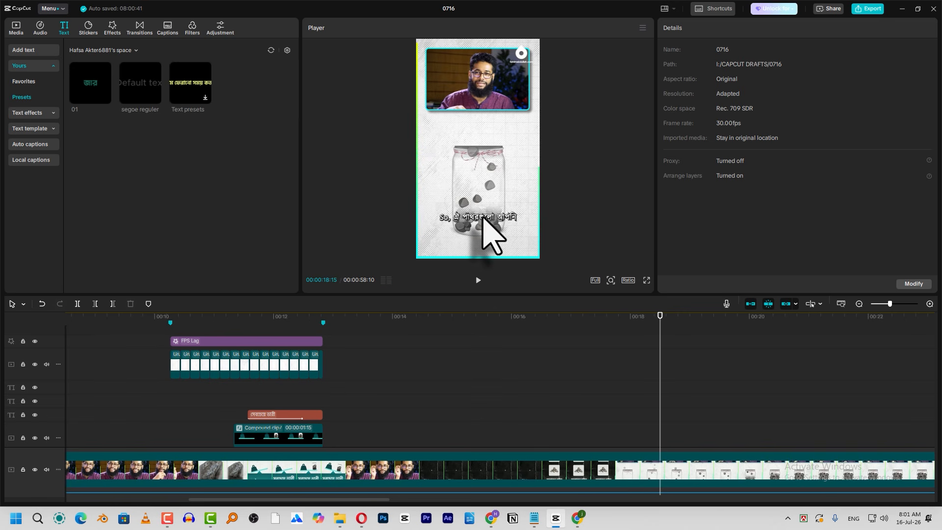
key("space")
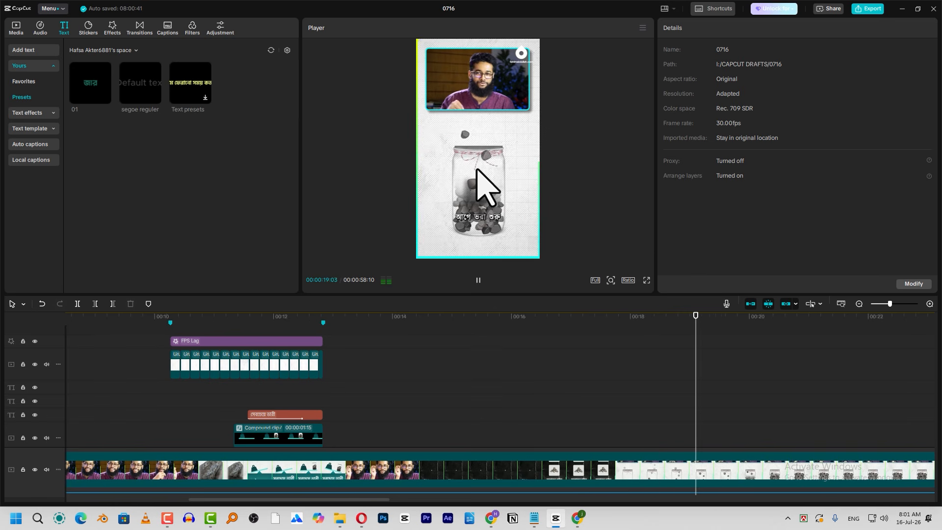
key("space")
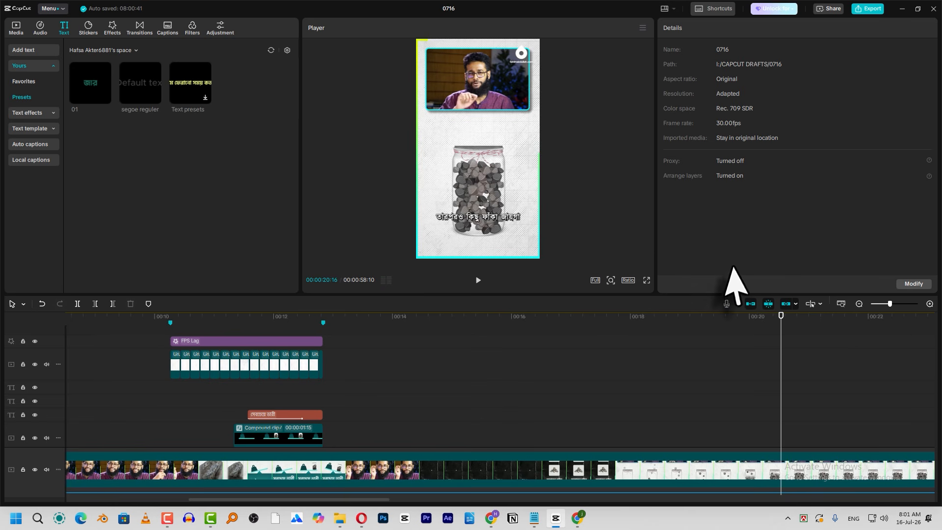
key("space")
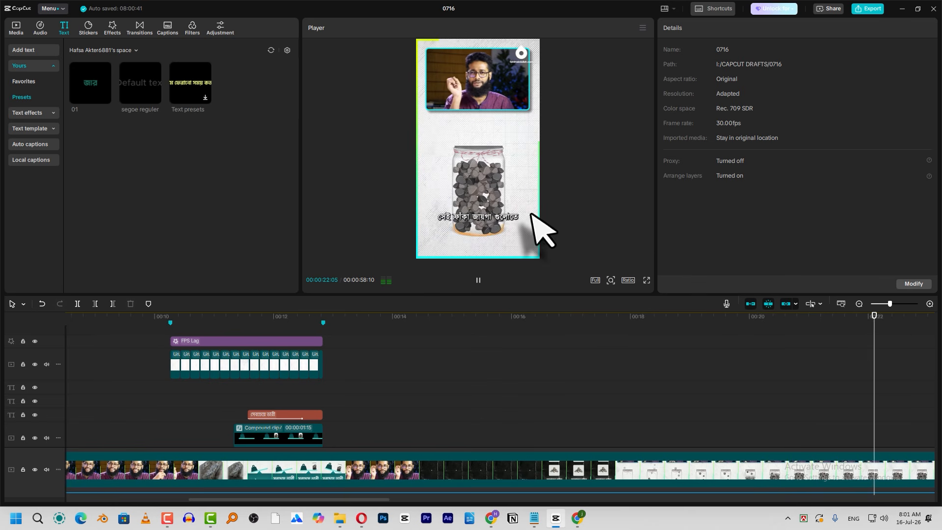
key("space")
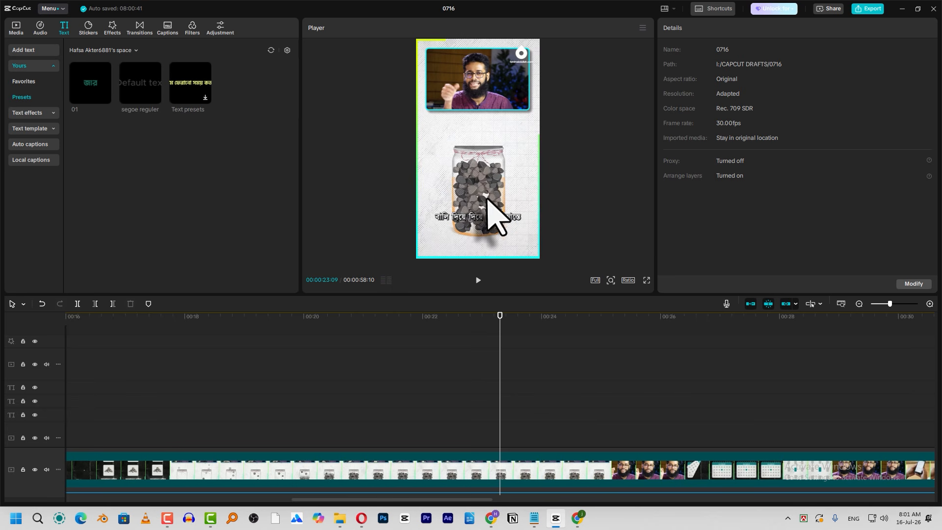
key("space")
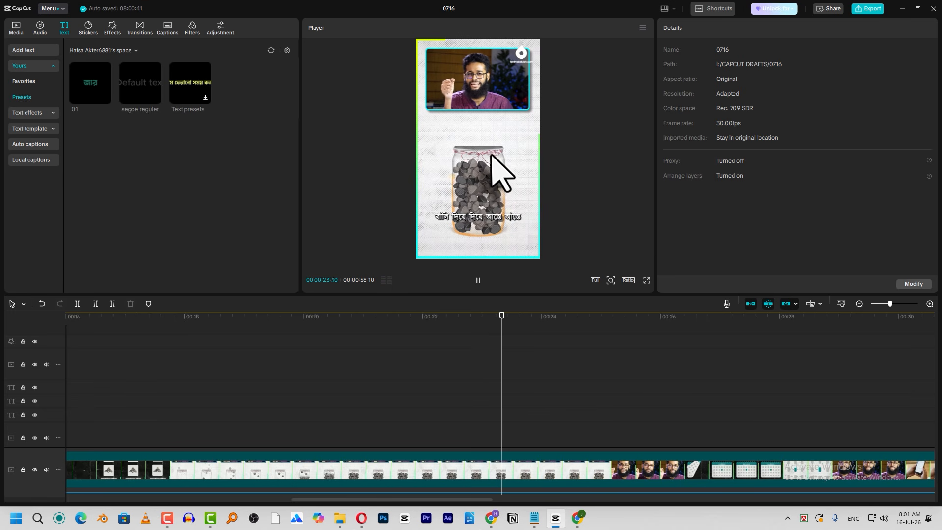
key("space")
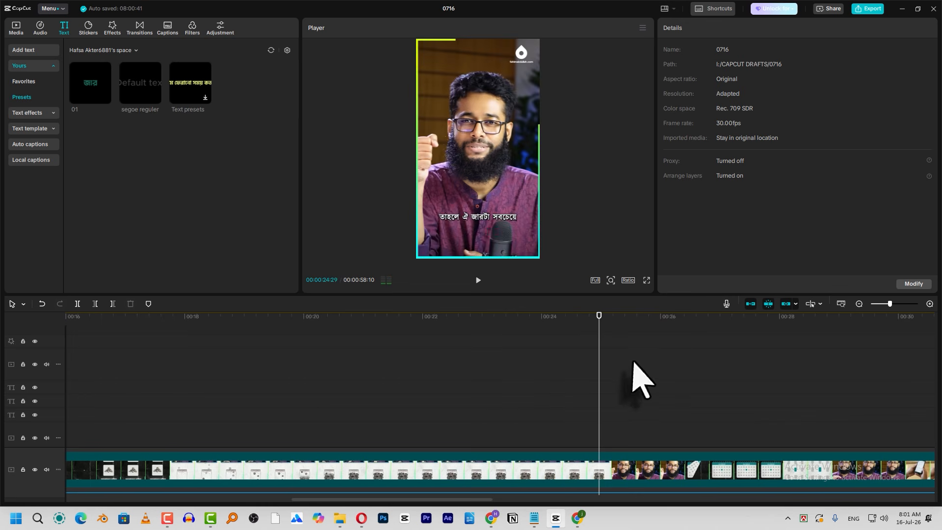
Step: Mark the start and end of the jar-filling scene with timeline markers at 00:00:17:14 and 00:00:24:21
left_click_drag(158, 325, 163, 322)
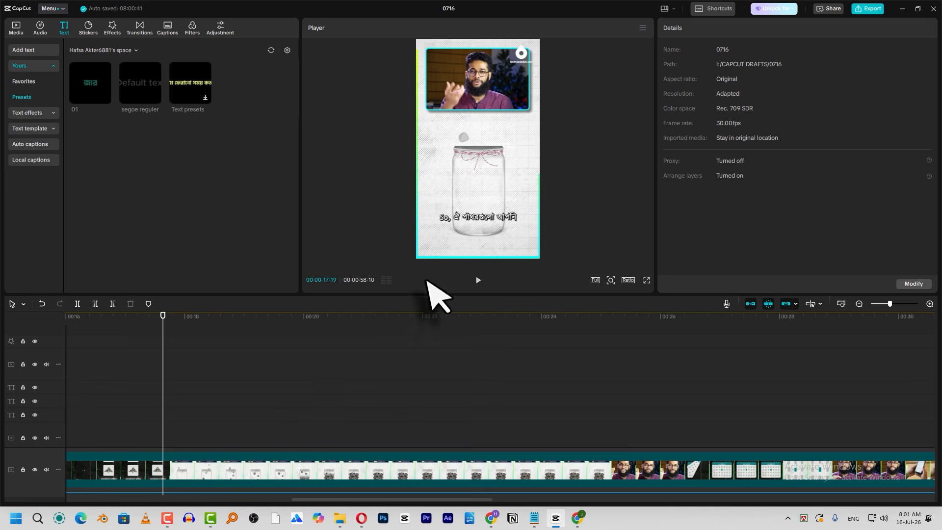
left_click_drag(166, 322, 154, 347)
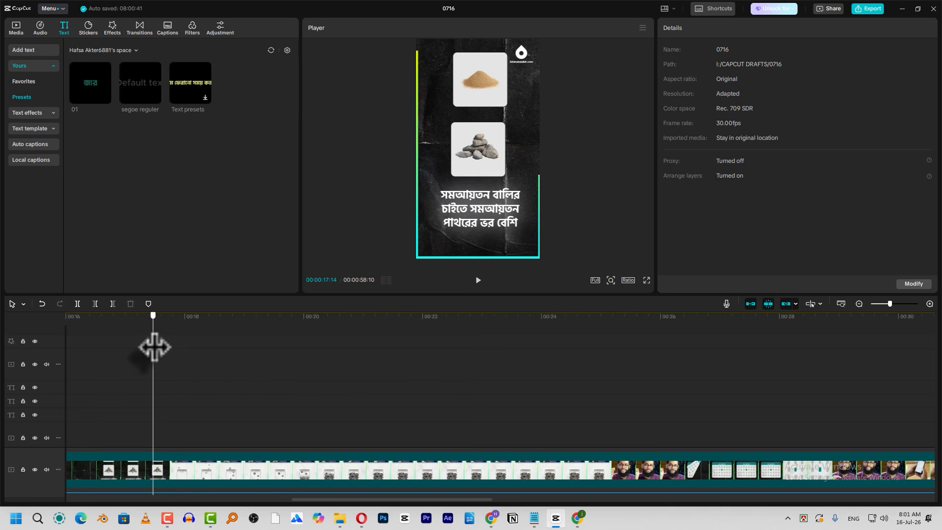
left_click_drag(153, 347, 155, 349)
left_click(148, 304)
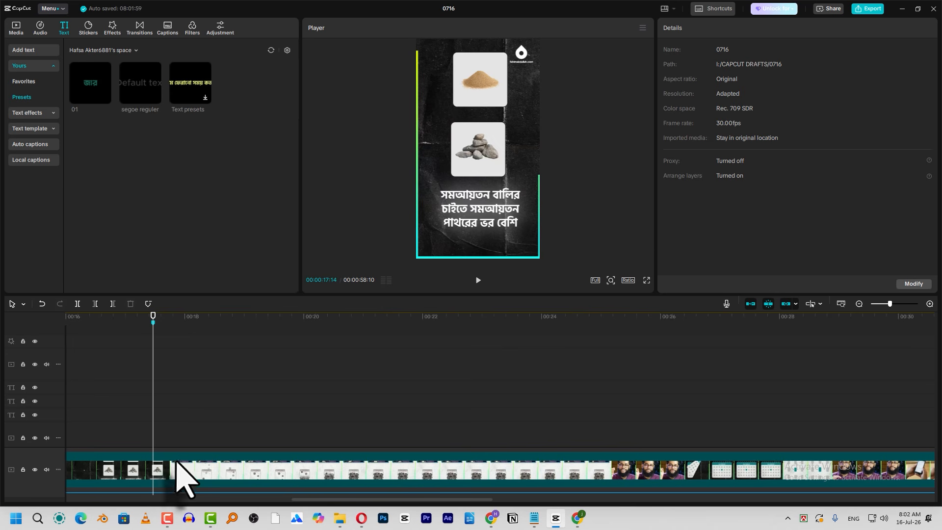
left_click_drag(237, 319, 583, 388)
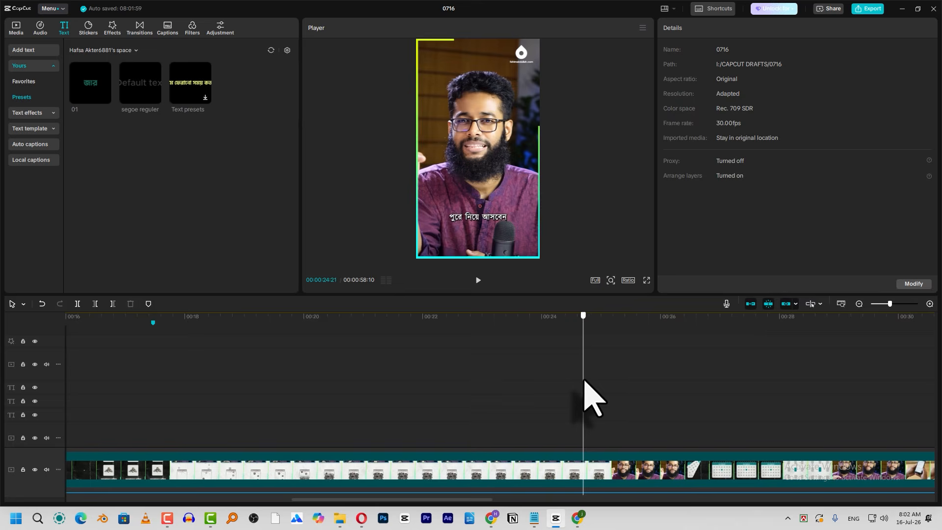
left_click(148, 303)
Step: Copy the gridline background clip from the balance scene to 00:00:17:14 and extend it to end at 00:00:24:21
left_click(416, 318)
scroll(410, 328, "down", 3)
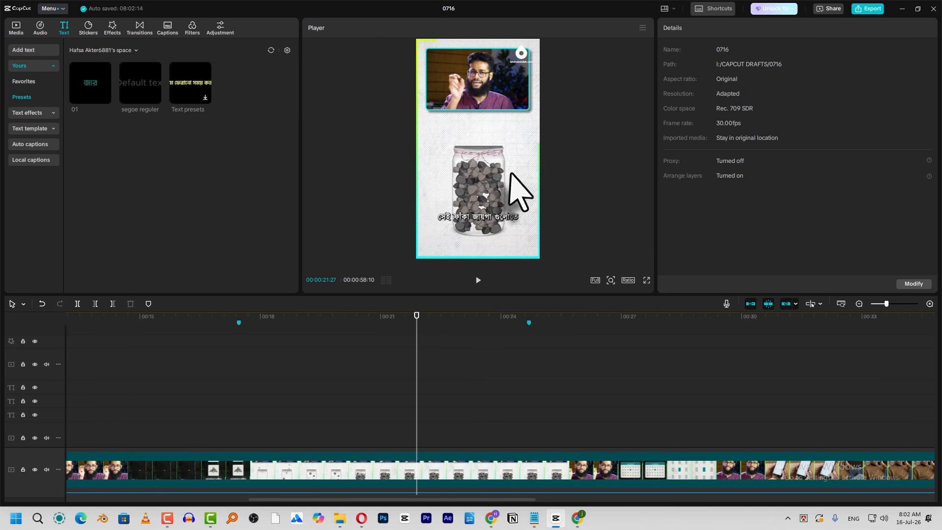
scroll(323, 407, "down", 1)
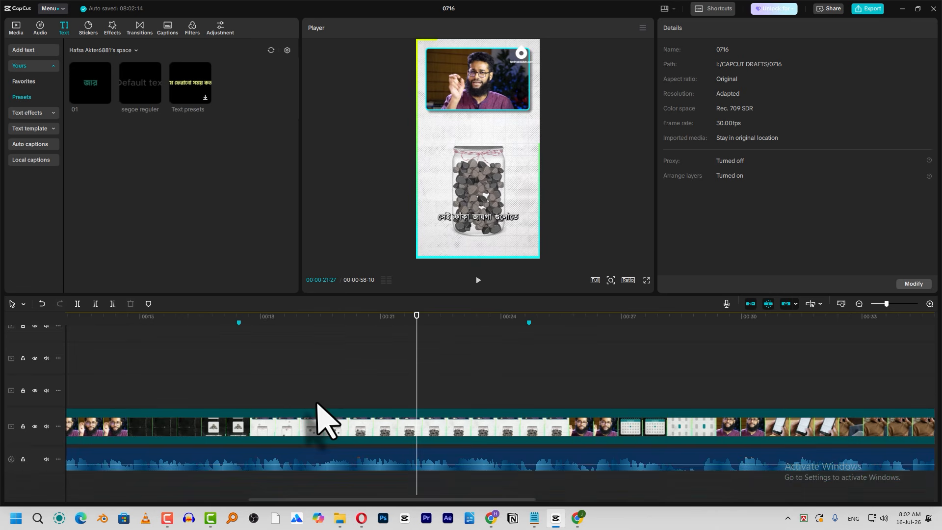
scroll(299, 402, "up", 1)
scroll(294, 422, "down", 1)
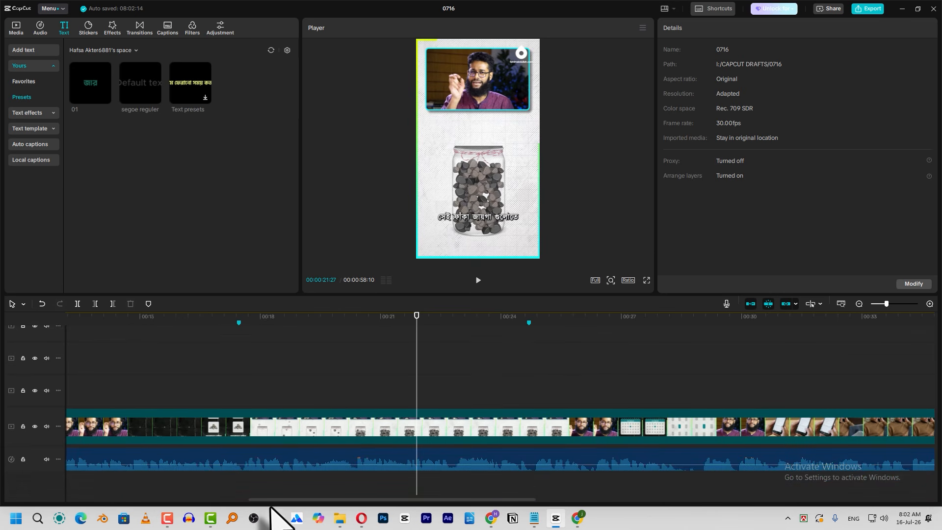
left_click_drag(271, 507, 211, 448)
left_click(257, 389)
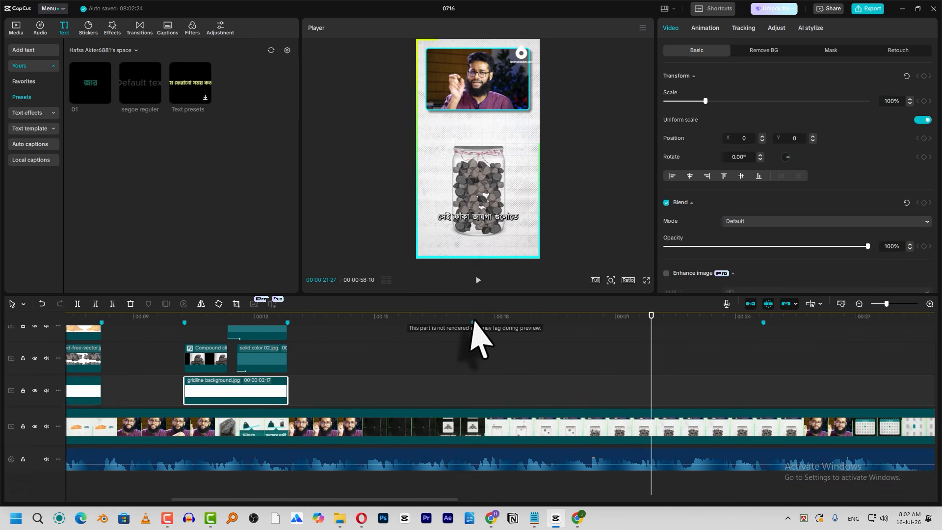
left_click(472, 320)
key("ctrl+v")
left_click_drag(576, 390, 763, 378)
Step: Add the glass jar image above the gridline background until 00:00:24:21, scaled to 81% and moved down to Y -647
left_click(556, 326)
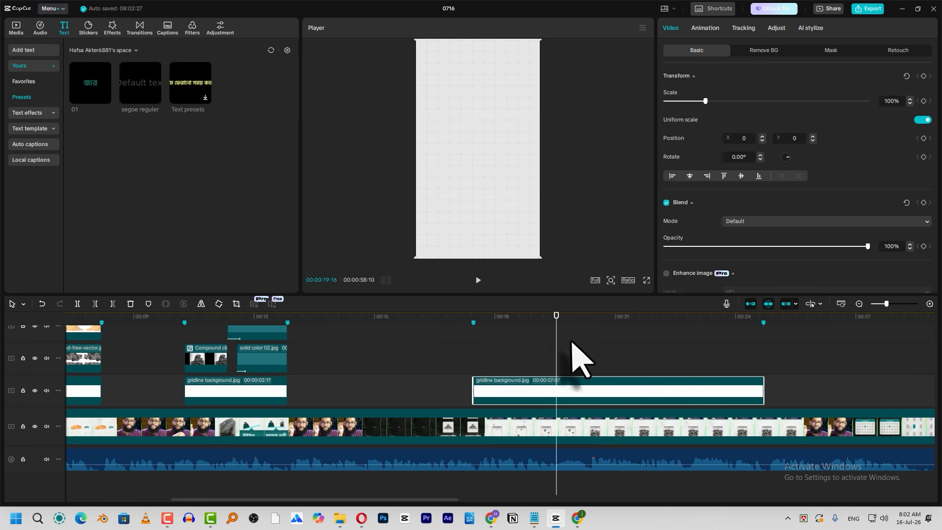
scroll(567, 358, "right", 6)
scroll(269, 358, "left", 2)
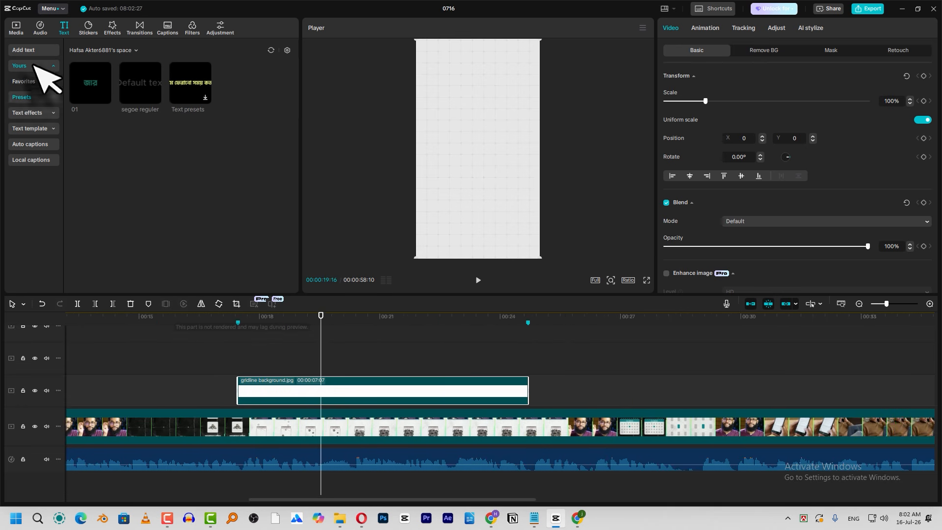
left_click(16, 28)
scroll(211, 221, "down", 1)
scroll(200, 242, "up", 4)
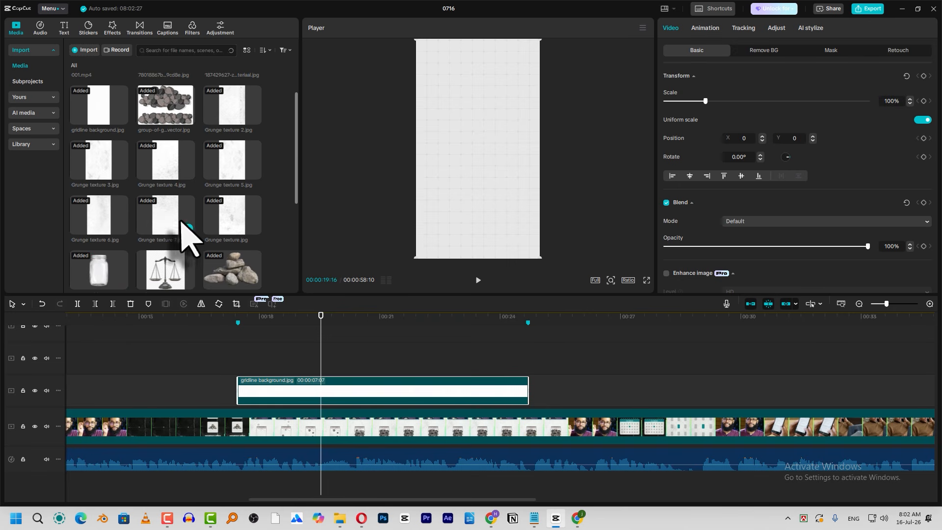
left_click_drag(101, 284, 249, 376)
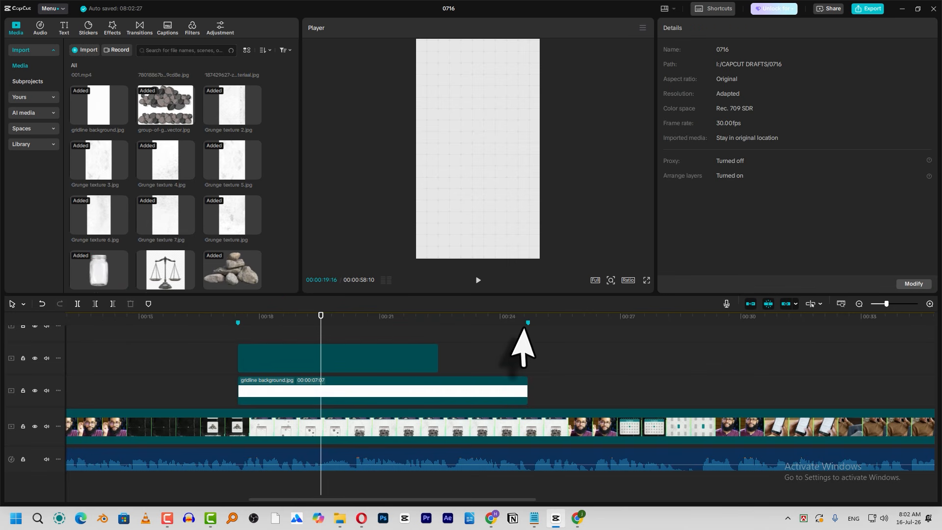
left_click_drag(537, 365, 529, 365)
left_click_drag(541, 67, 527, 85)
left_click_drag(475, 166, 471, 201)
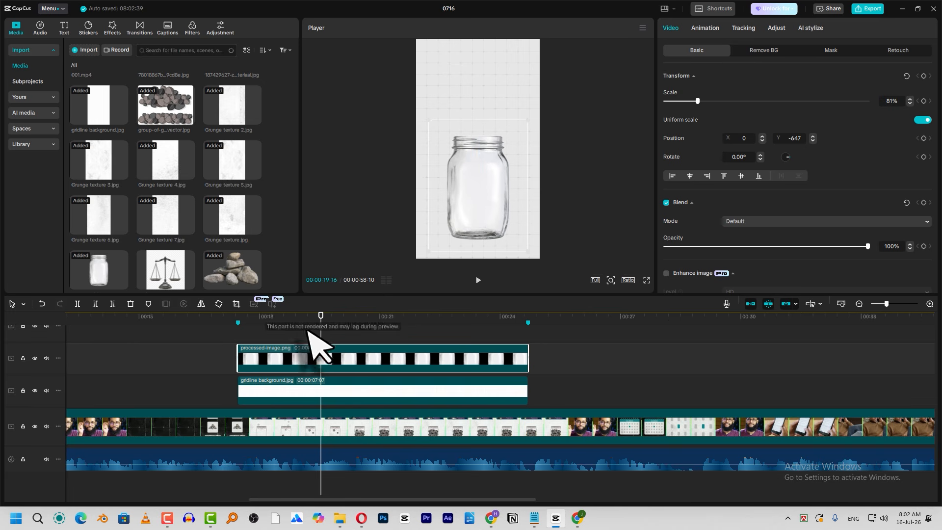
Step: Preview the granite stones image and place it above the jar clip, starting at 00:00:17:14
left_click(283, 316)
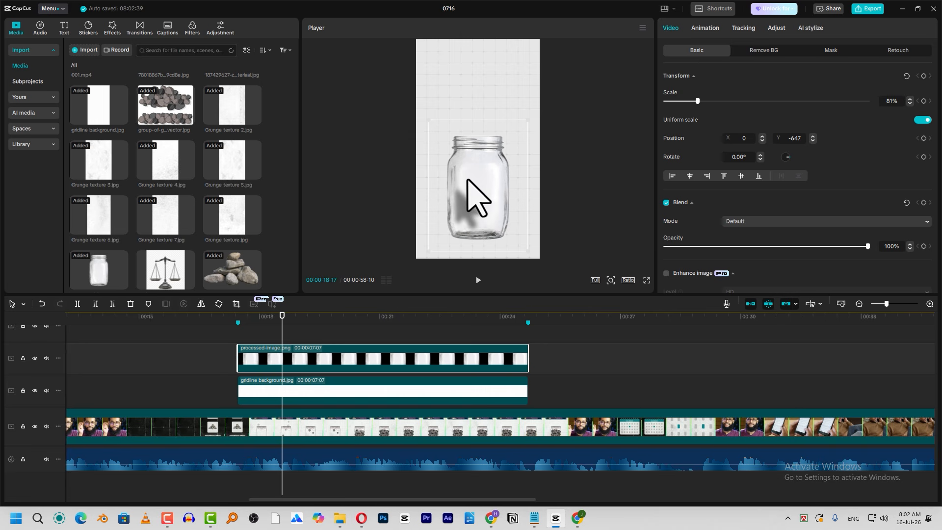
left_click(177, 105)
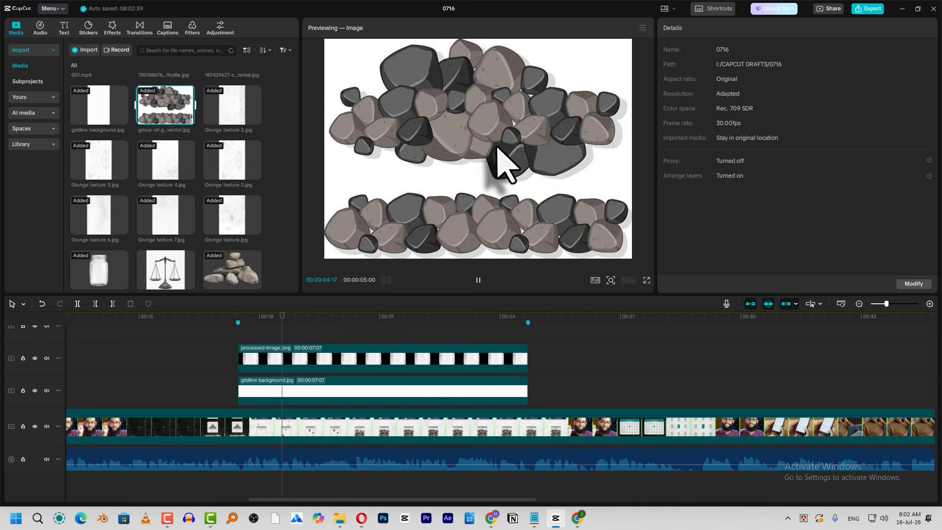
left_click(374, 339)
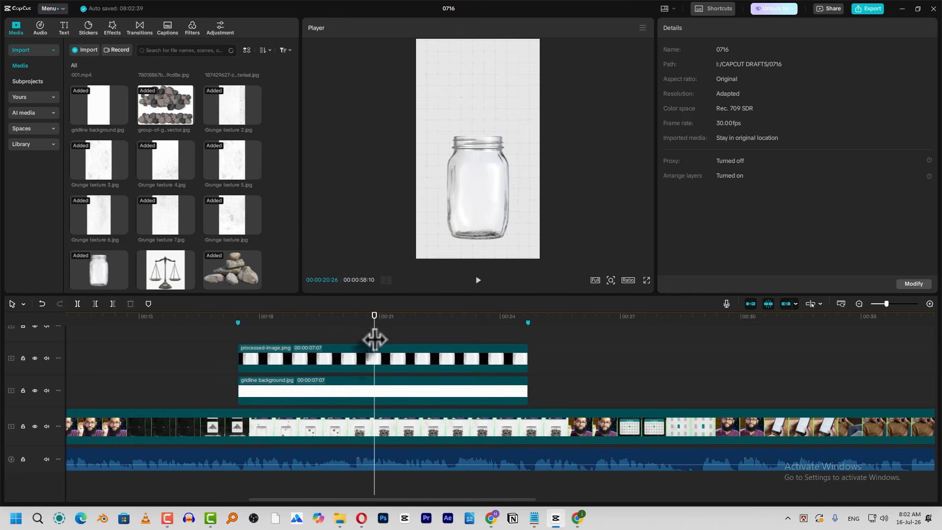
left_click(374, 371)
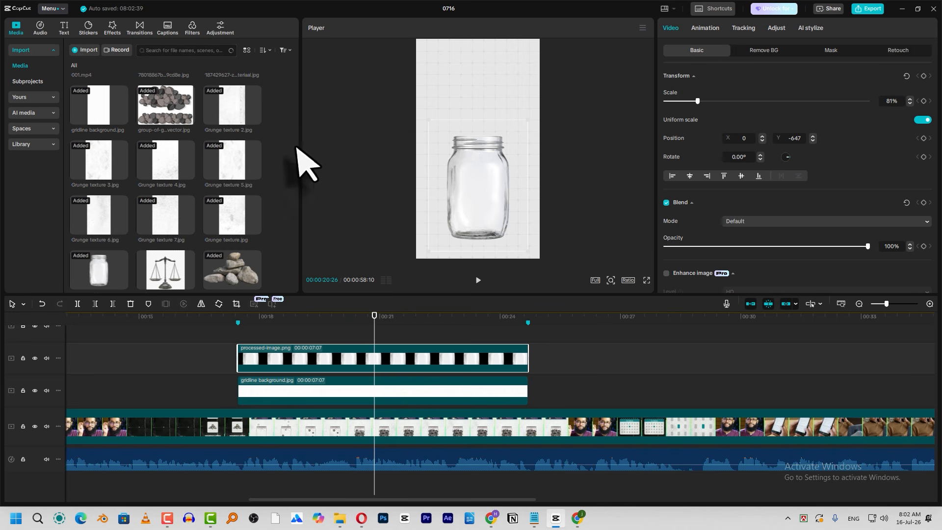
left_click_drag(185, 109, 294, 311)
left_click(301, 332)
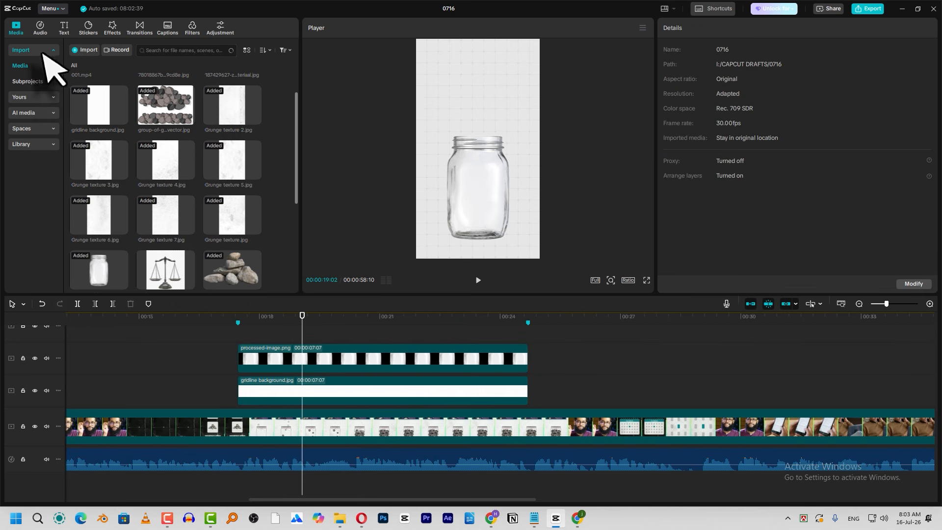
left_click_drag(164, 110, 442, 353)
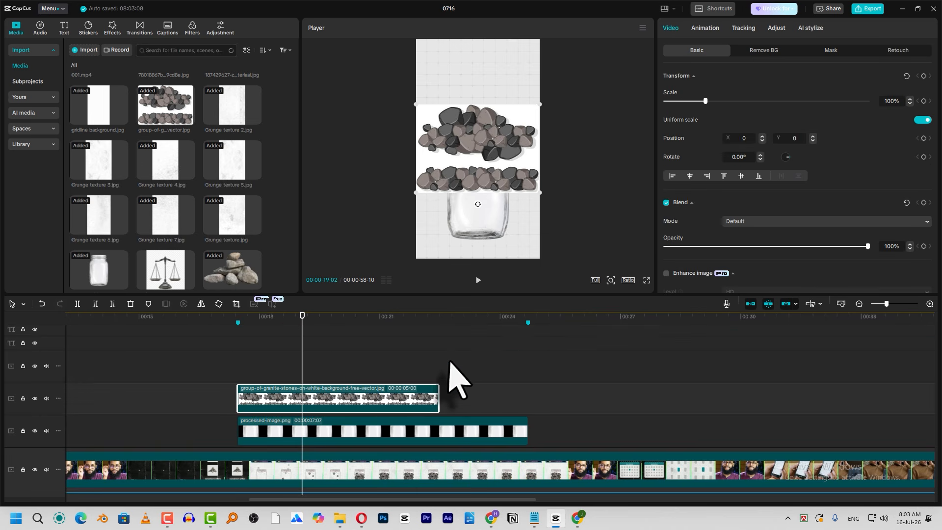
Step: Extend the granite stones clip to end at 00:00:24:21 and remove its white background with Auto removal
scroll(410, 378, "down", 3)
scroll(420, 399, "up", 2)
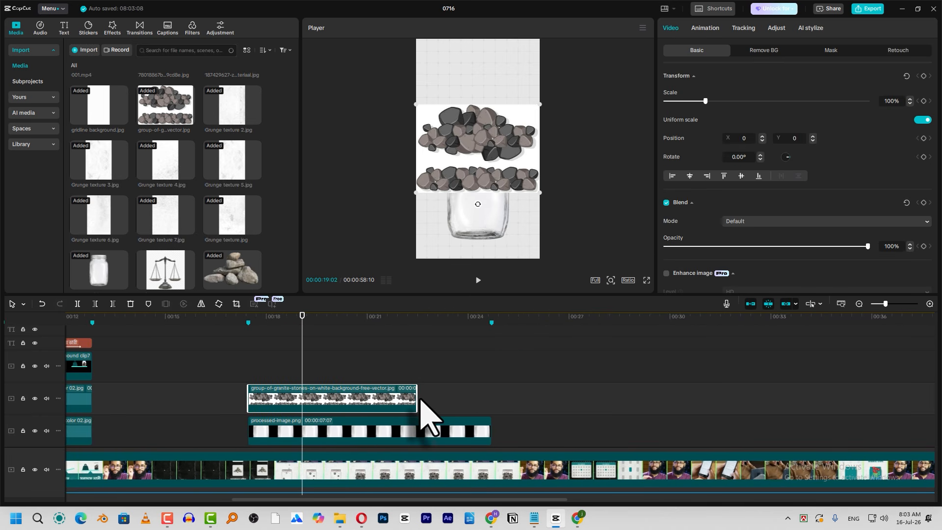
left_click_drag(417, 398, 492, 407)
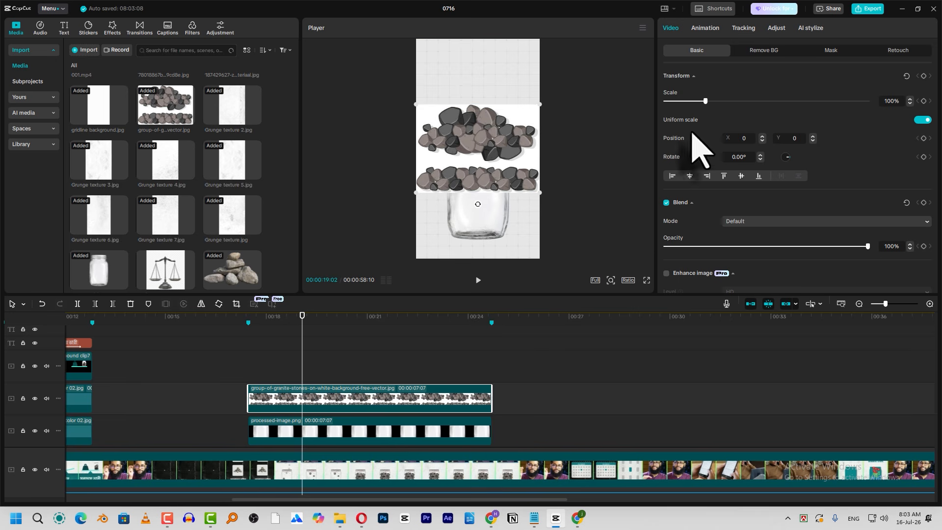
left_click(759, 51)
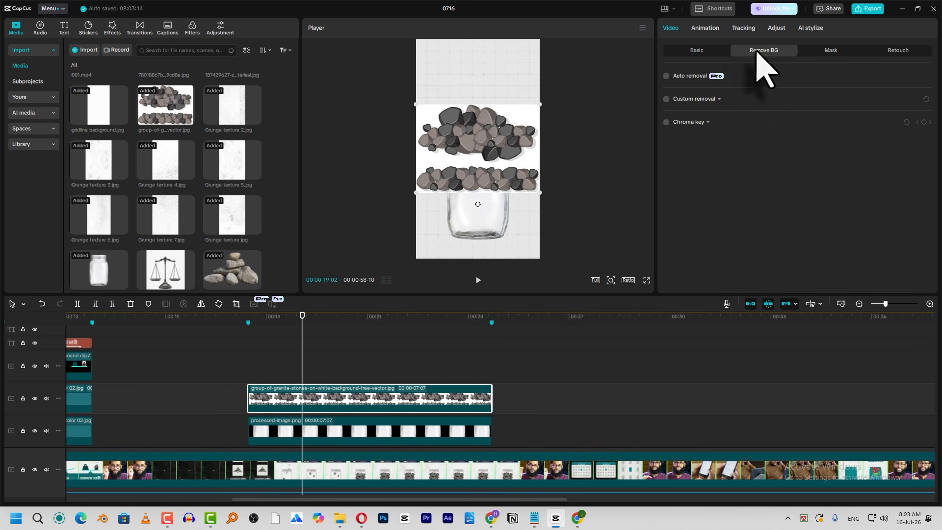
left_click(666, 76)
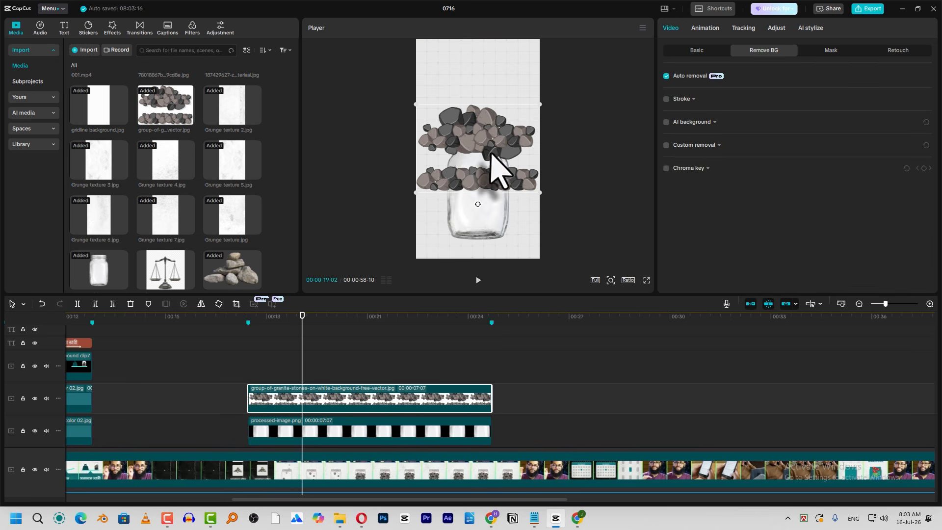
Step: Scale the granite stones down to 61% and position them over the jar's lower half at X -26, Y -1114
left_click_drag(490, 149, 498, 239)
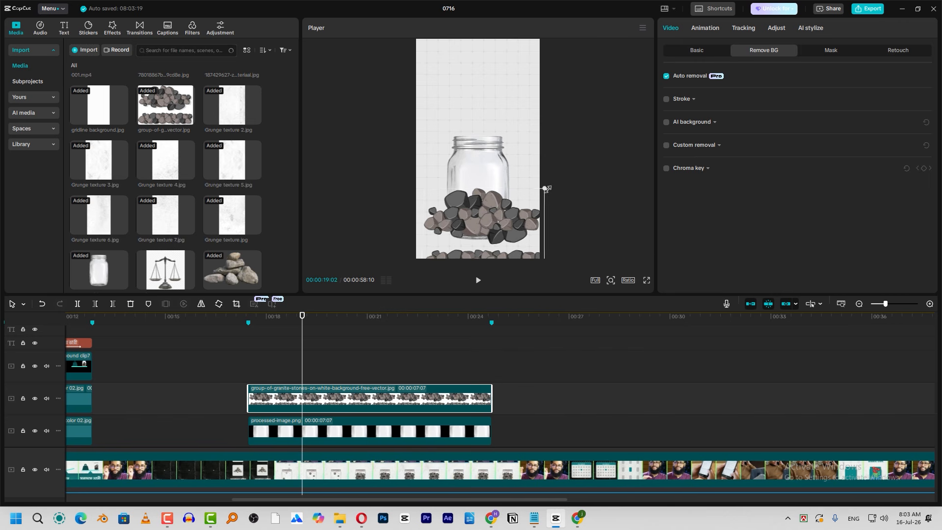
left_click_drag(544, 188, 516, 208)
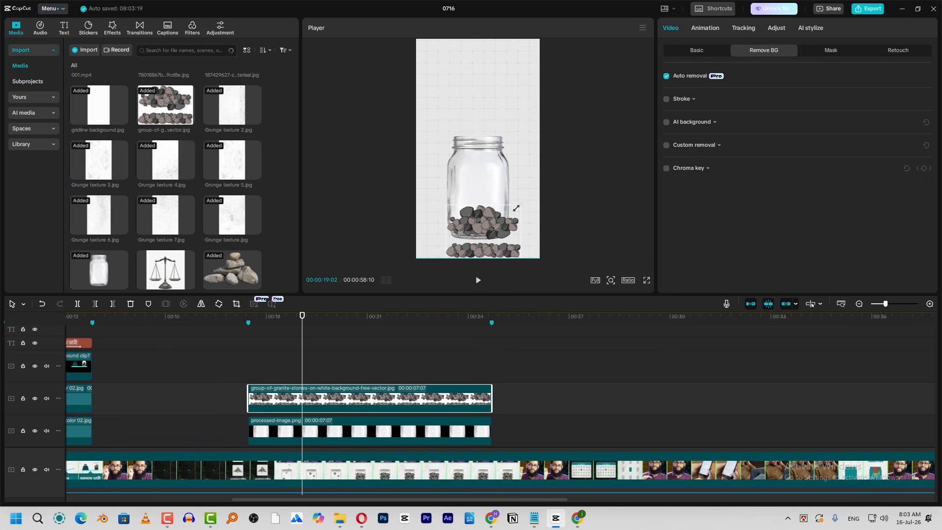
scroll(526, 231, "up", 5)
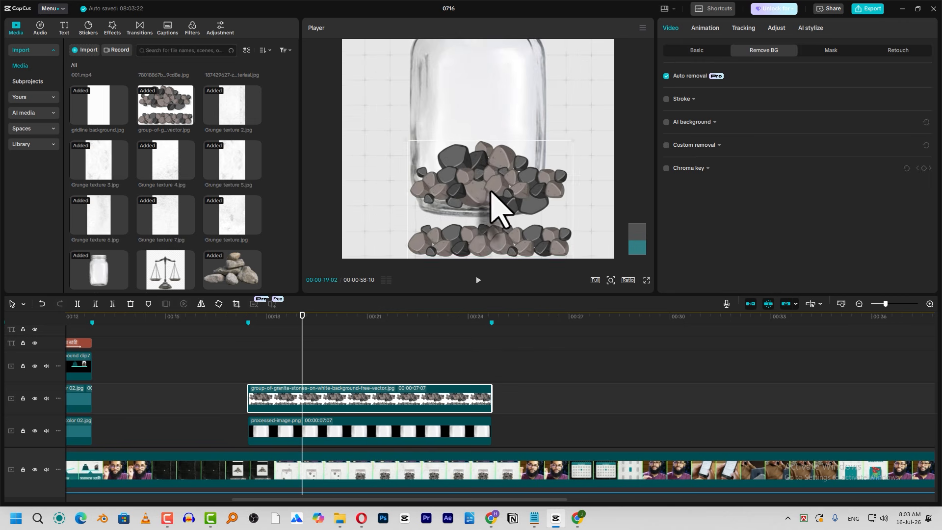
left_click_drag(483, 191, 471, 196)
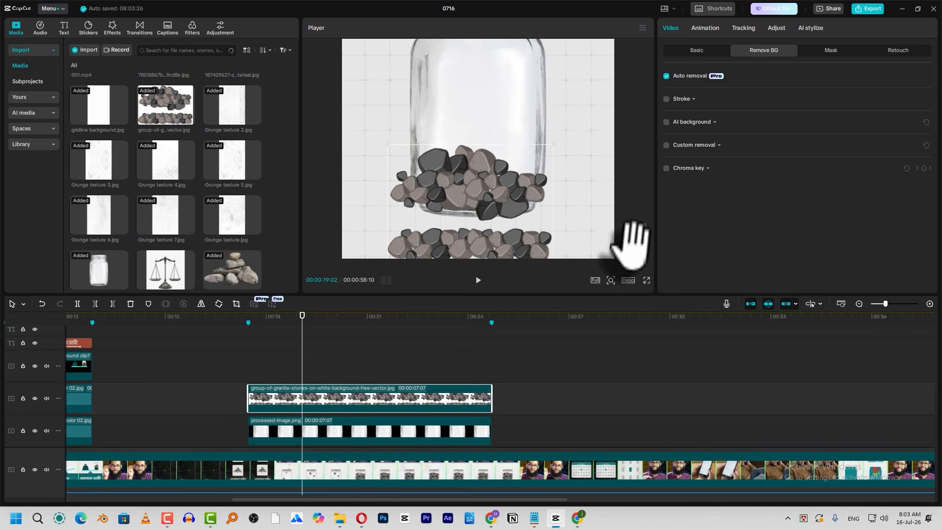
left_click_drag(520, 182, 523, 133)
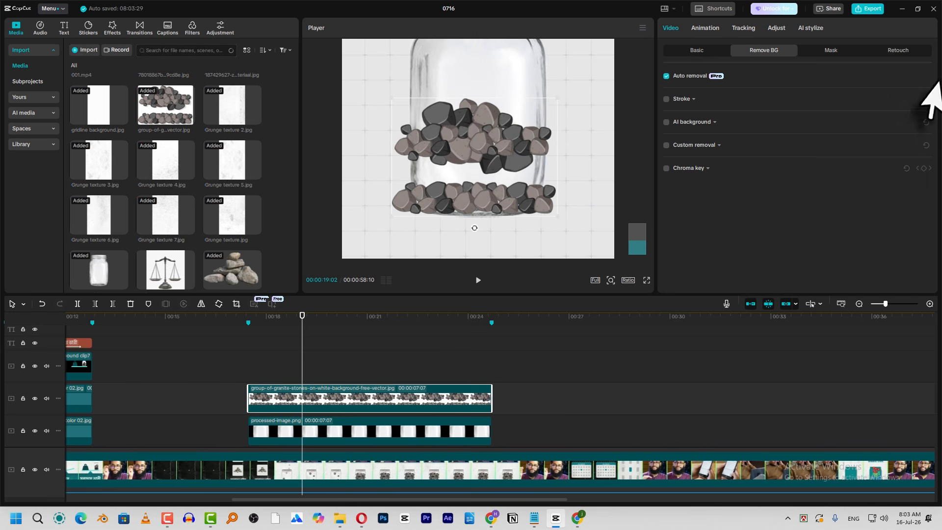
Step: Add a closed Pen mask around the upper stone pile, following the jar's sides and excluding the lower row, with feather 39
left_click(840, 51)
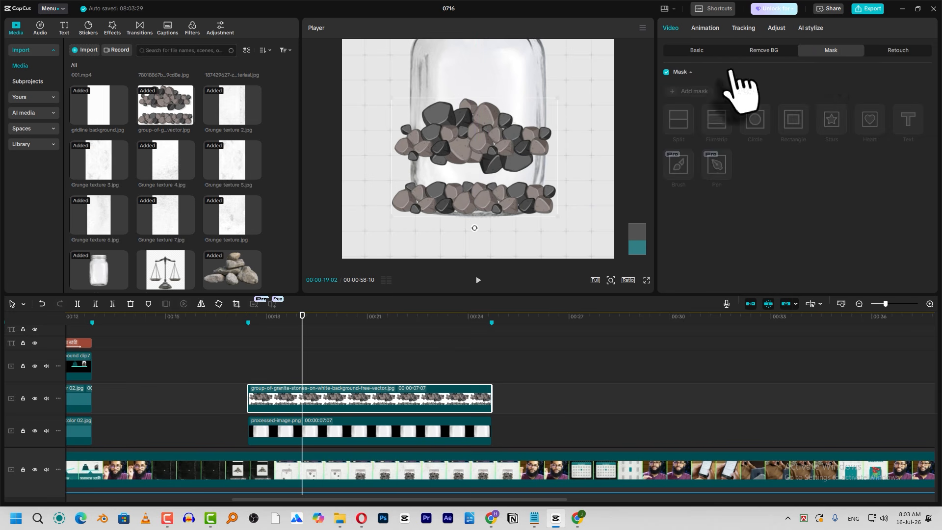
left_click(701, 94)
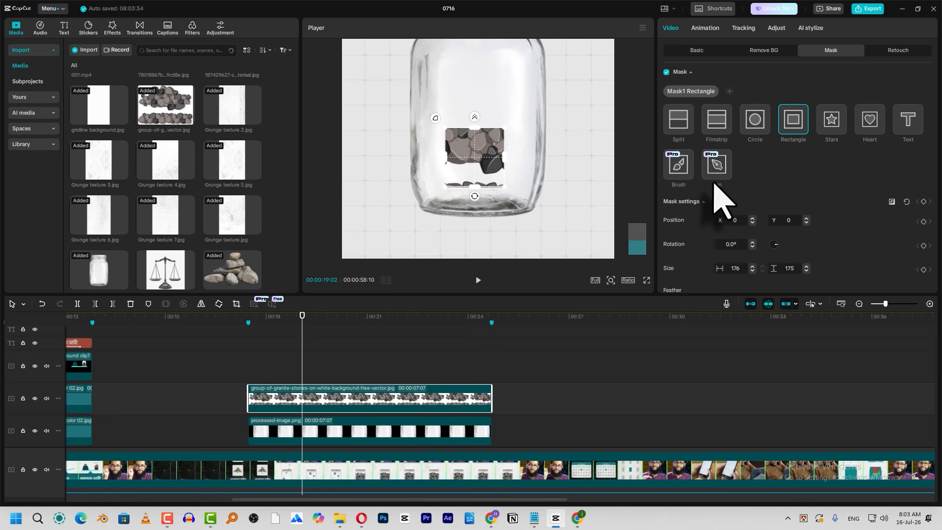
left_click(716, 166)
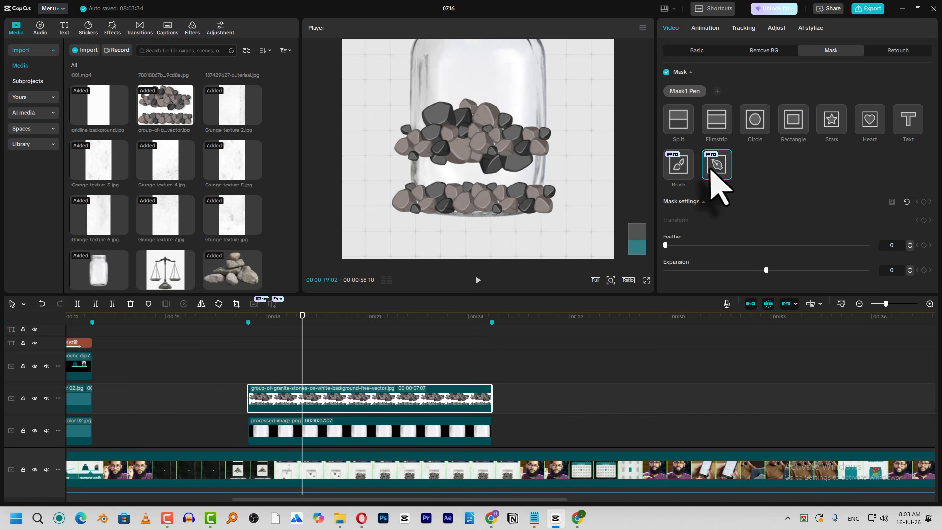
left_click(408, 103)
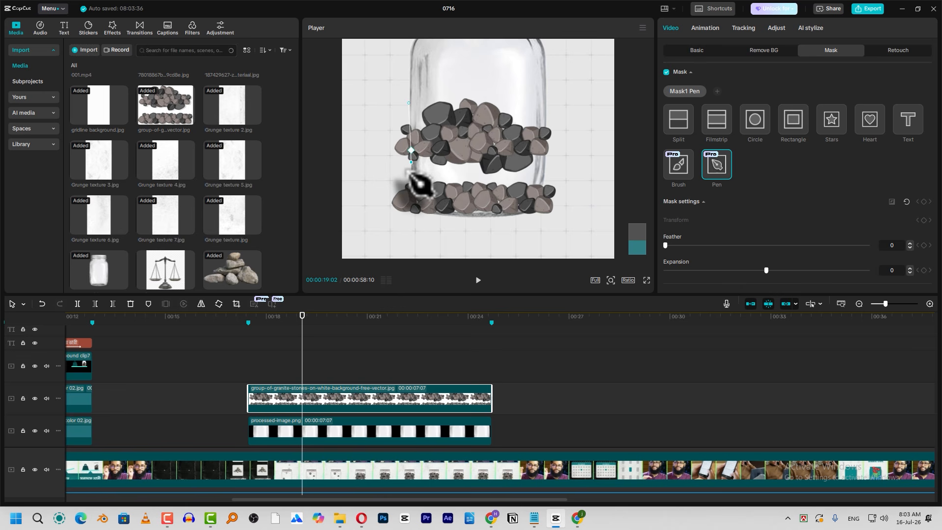
left_click(483, 179)
left_click(553, 177)
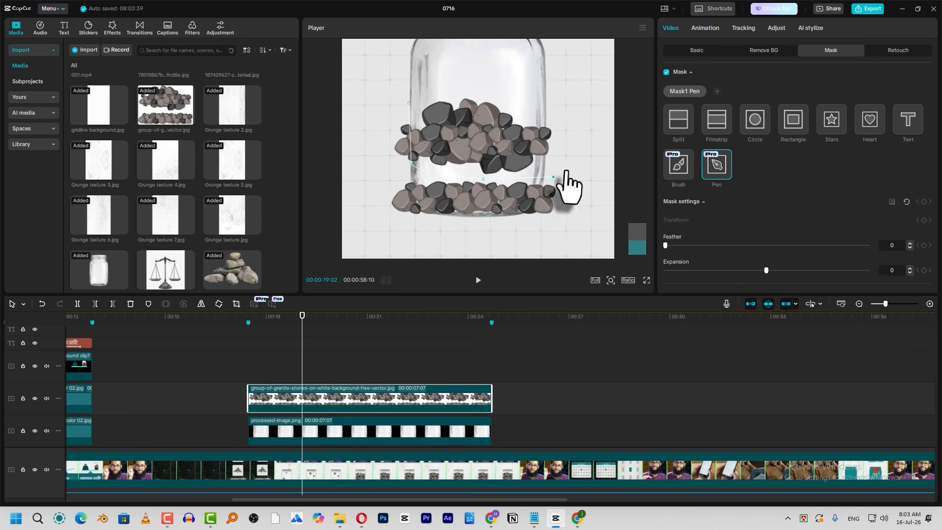
left_click(541, 167)
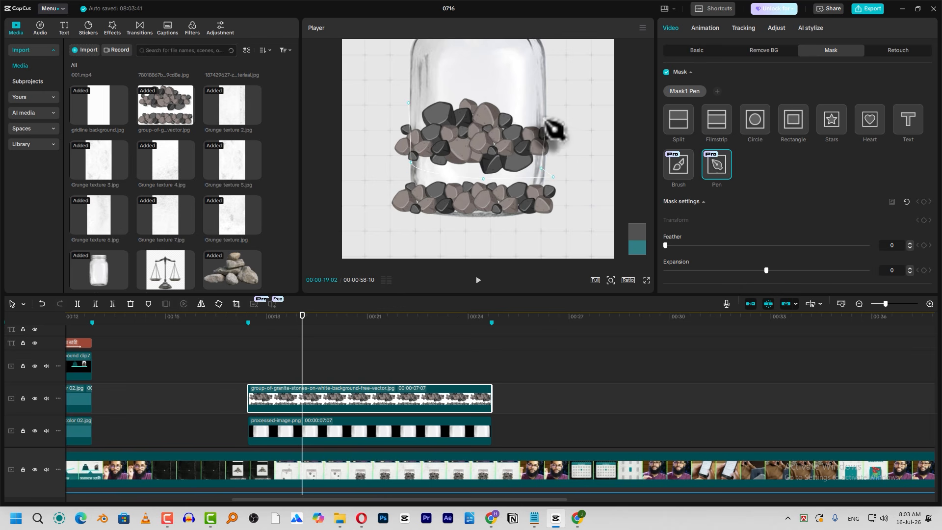
left_click(546, 120)
left_click(516, 75)
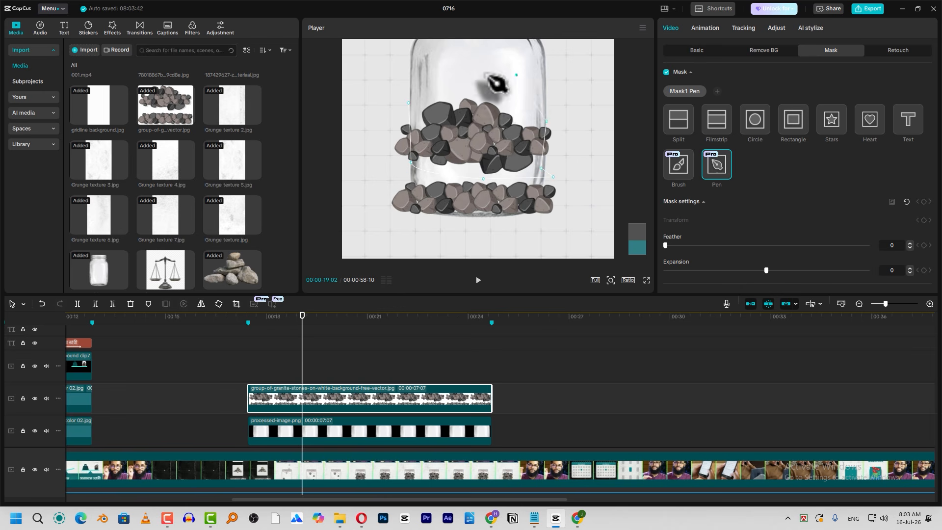
left_click(410, 105)
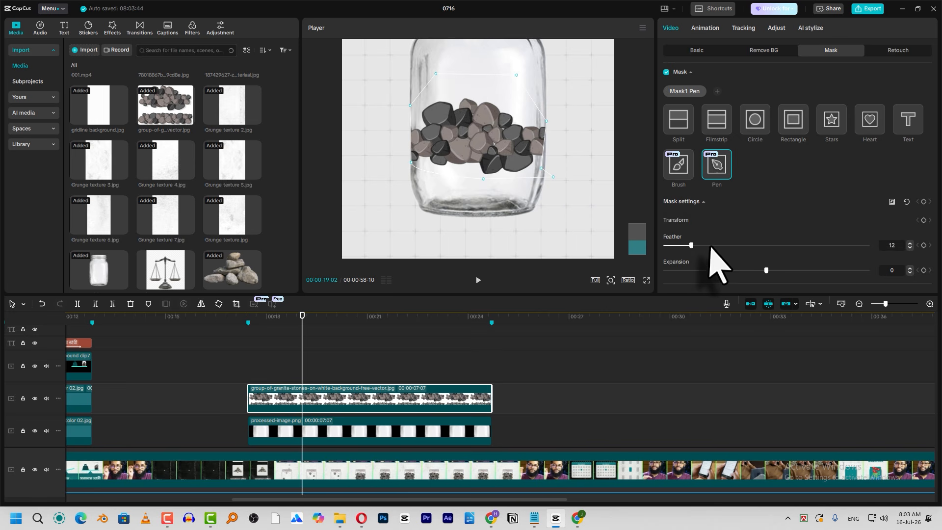
left_click_drag(710, 246, 744, 245)
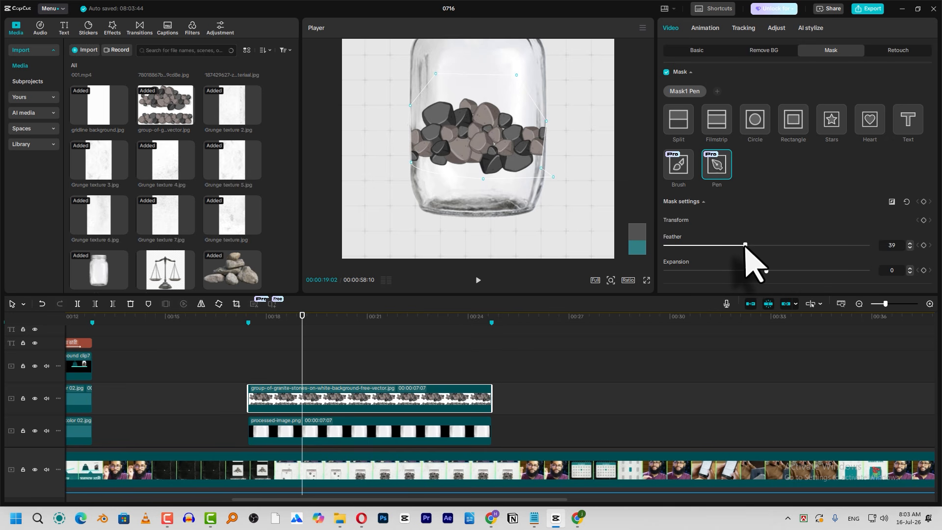
Step: Scale the masked stones to 54% and settle them on the jar's bottom at X -30, Y -1451
left_click(694, 50)
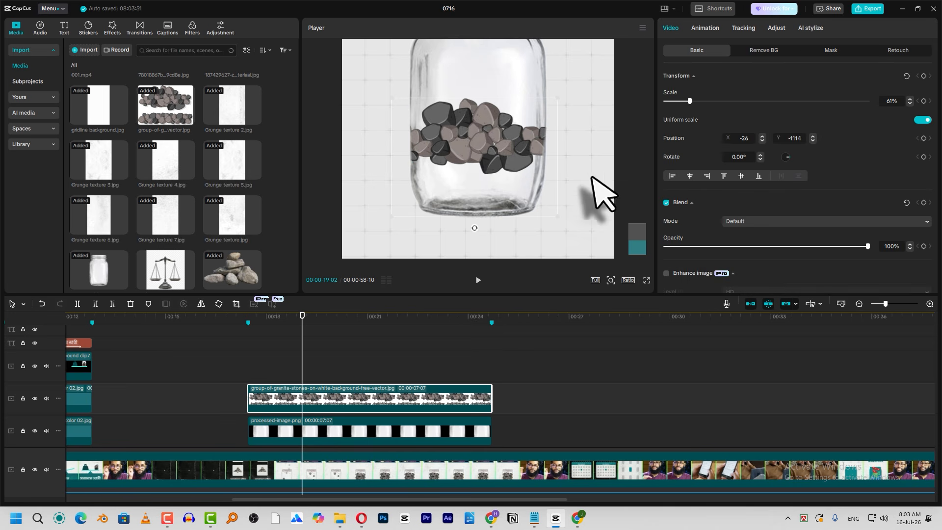
left_click_drag(559, 215, 553, 210)
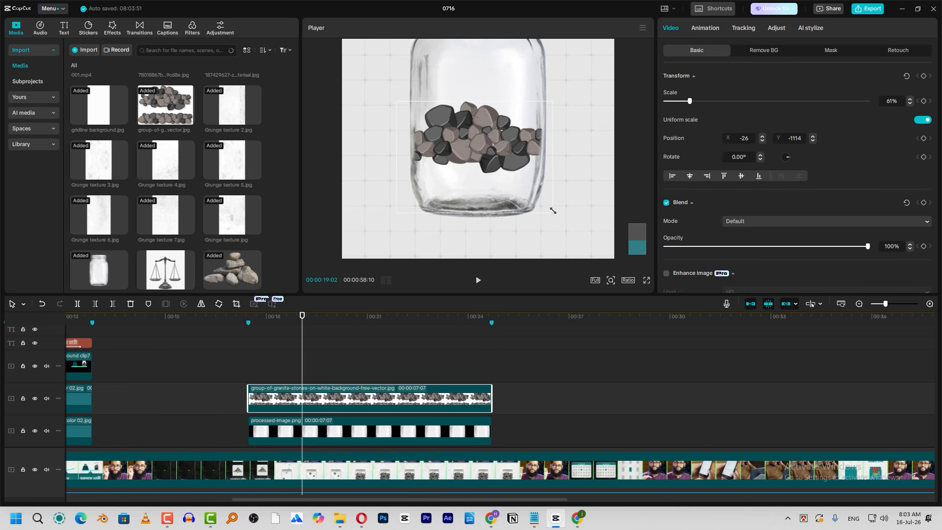
left_click_drag(510, 166, 507, 202)
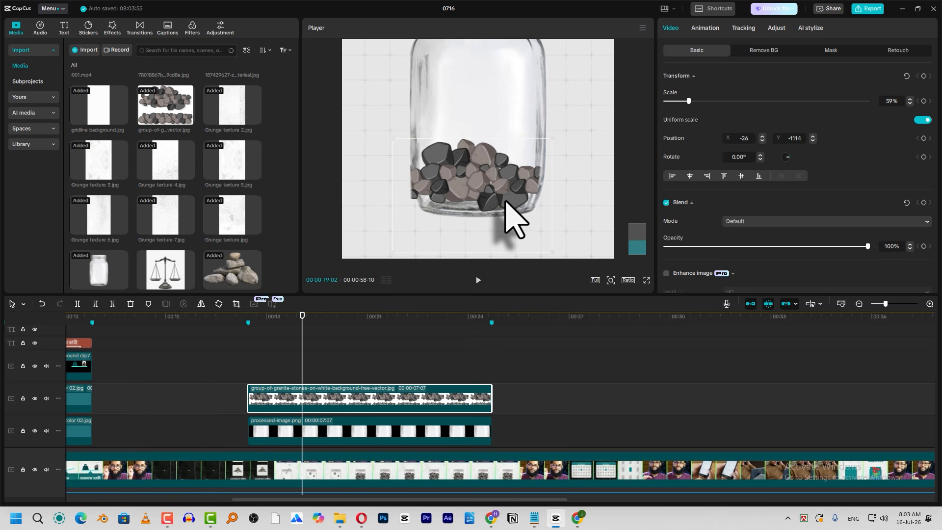
scroll(506, 199, "down", 3)
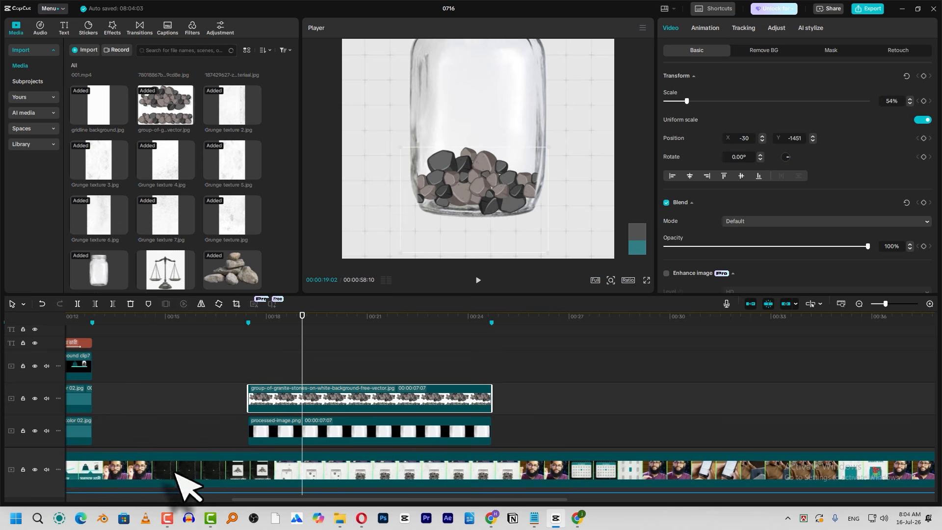
Step: Duplicate the stones clip to the track above as a mirrored second layer, scaled to 59% at X 25, Y -1054
mouse_move(315, 362)
left_mouse_down()
mouse_move(296, 395)
mouse_move(298, 365)
left_mouse_up()
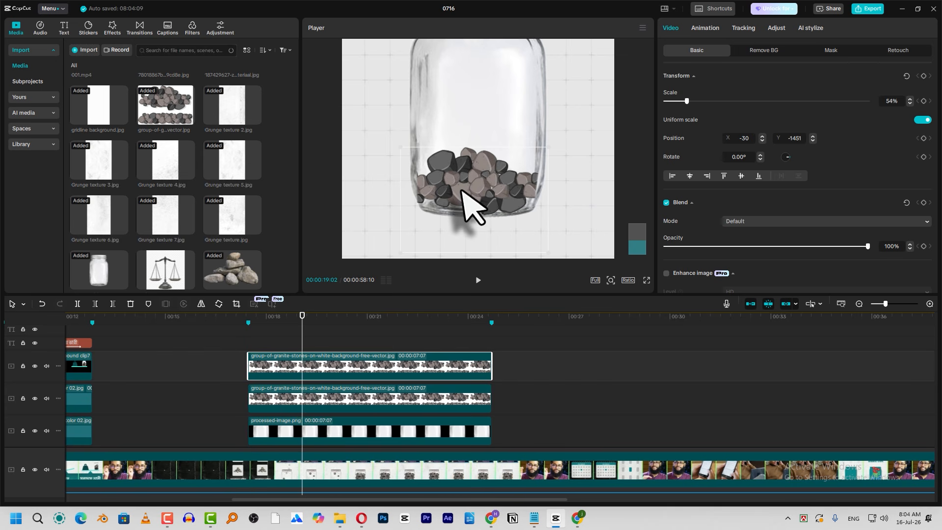
left_click_drag(469, 138, 465, 141)
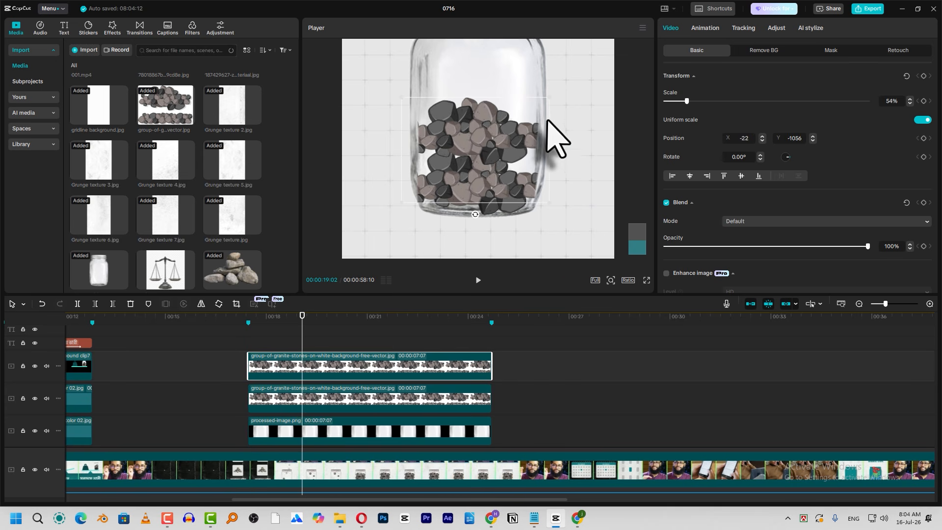
left_click_drag(550, 95, 561, 90)
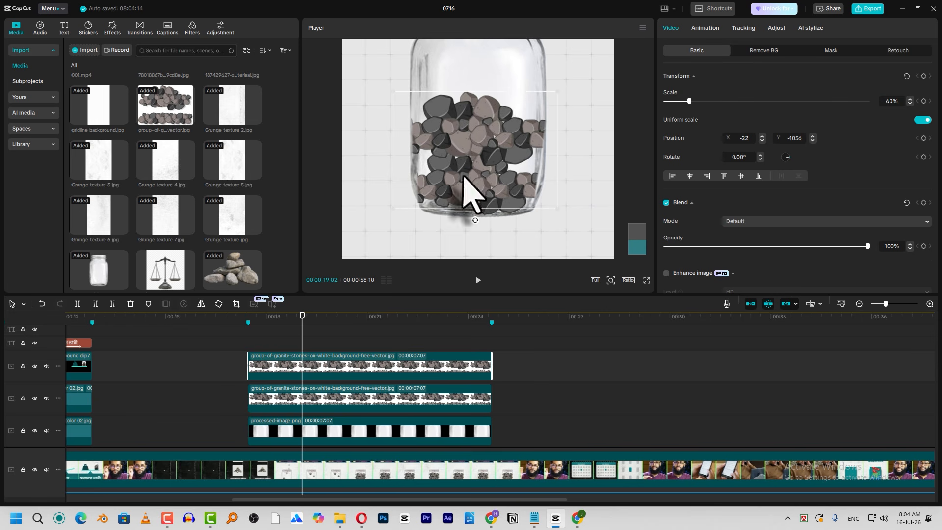
left_click(201, 304)
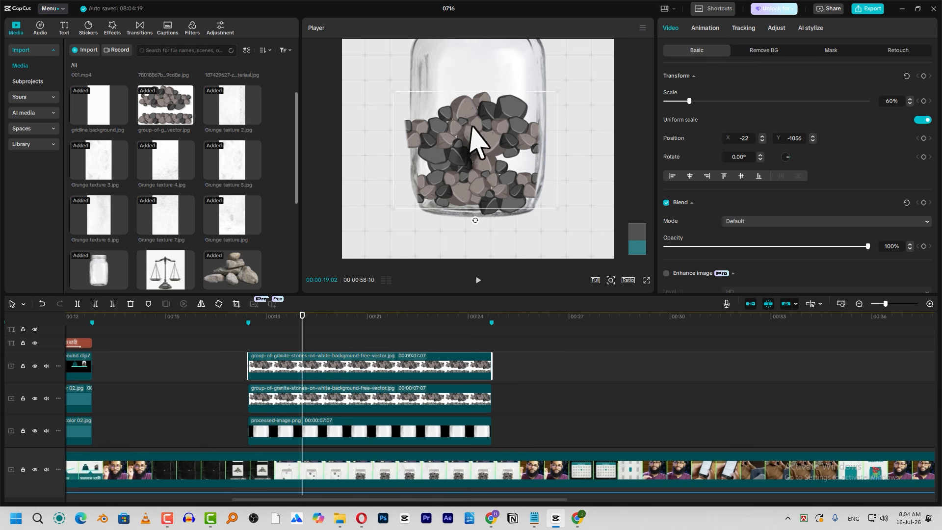
left_click_drag(480, 126, 486, 126)
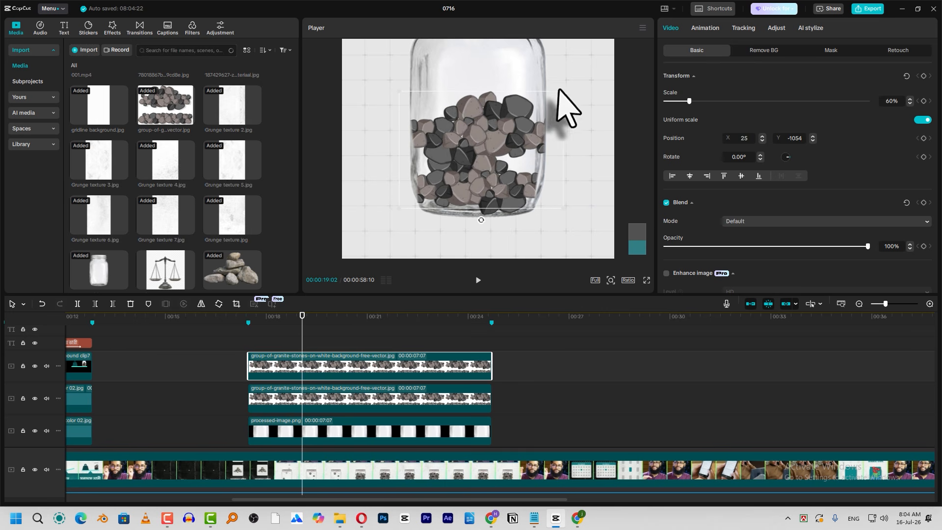
left_click_drag(563, 91, 560, 92)
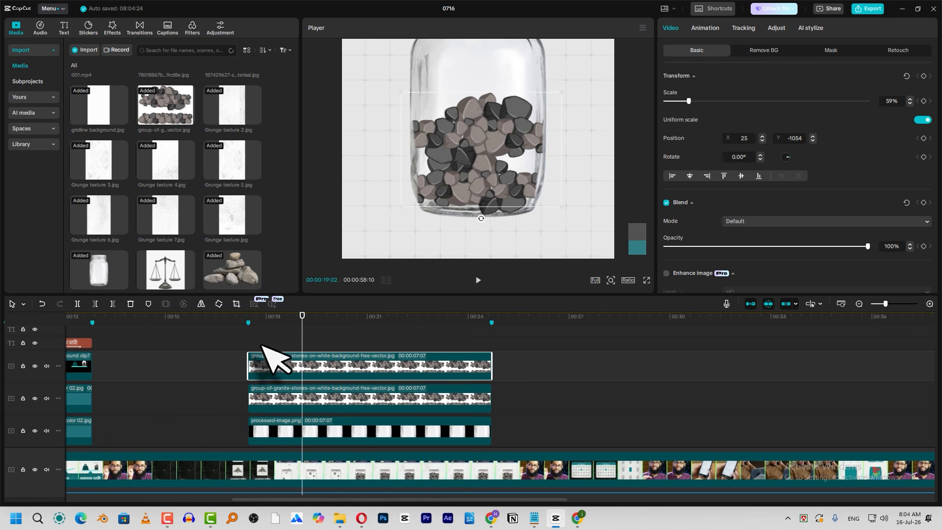
Step: Copy the bottom stones clip to a new top track as a third layer at 60%, X -30, Y -787, and lower the second layer slightly
left_click_drag(288, 409, 294, 357)
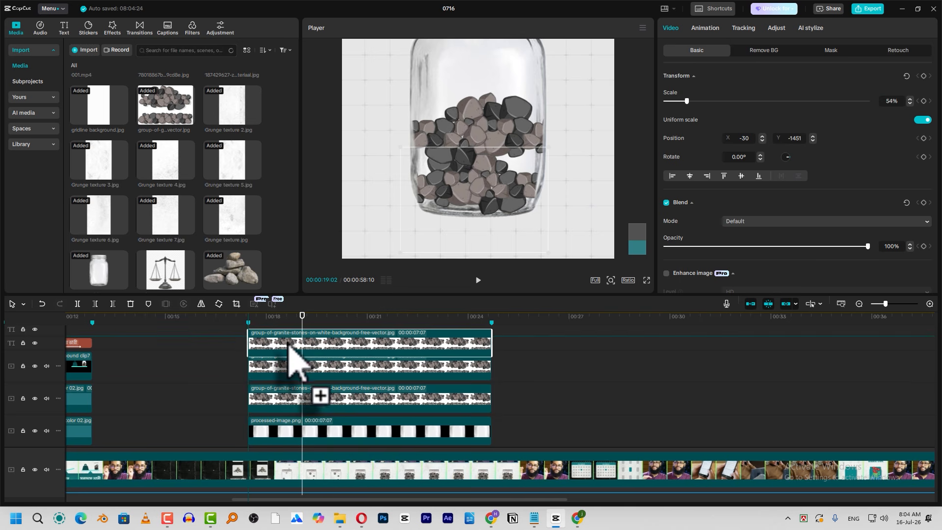
left_click_drag(470, 124, 472, 83)
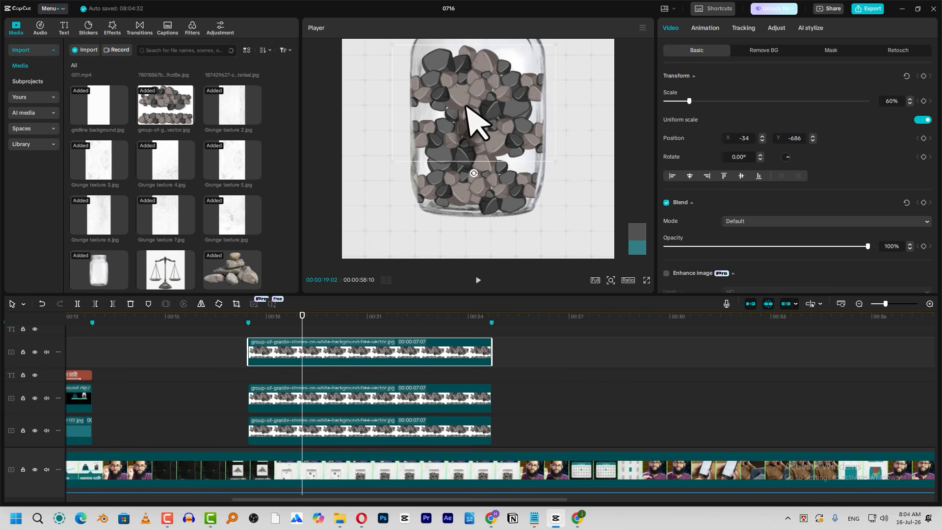
left_click_drag(465, 116, 453, 156)
left_click(333, 410)
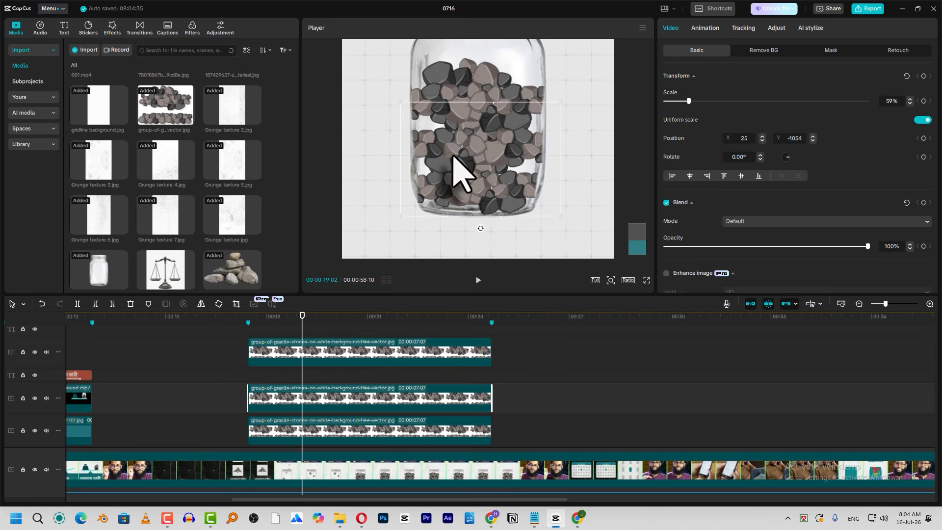
left_click(475, 78)
left_click_drag(466, 95, 466, 108)
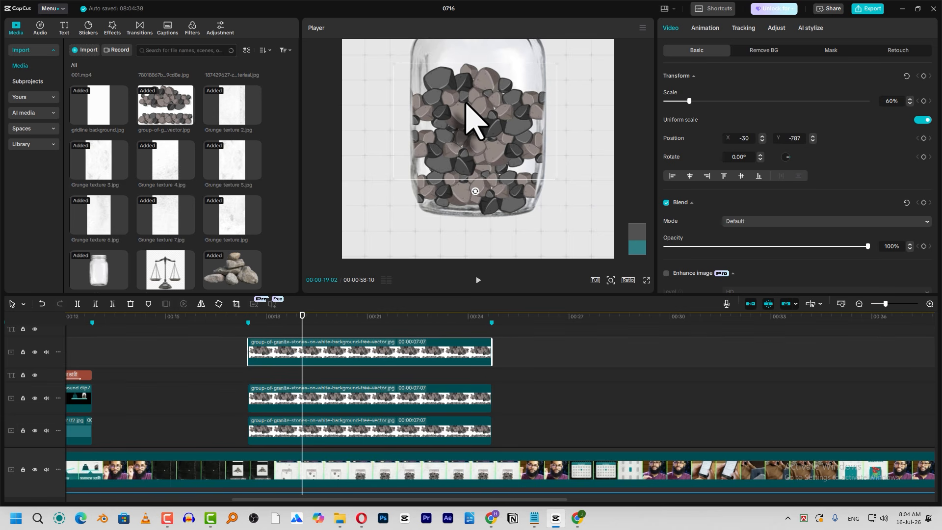
Step: Duplicate the mirrored stones clip to a new top track and place it as the fourth layer below the jar's neck at X 21, Y -504
left_click_drag(310, 366, 309, 392)
left_click_drag(304, 407, 298, 373, "alt")
left_click_drag(507, 141, 463, 133)
scroll(464, 133, "down", 2)
scroll(486, 79, "up", 1)
left_click_drag(486, 81, 485, 72)
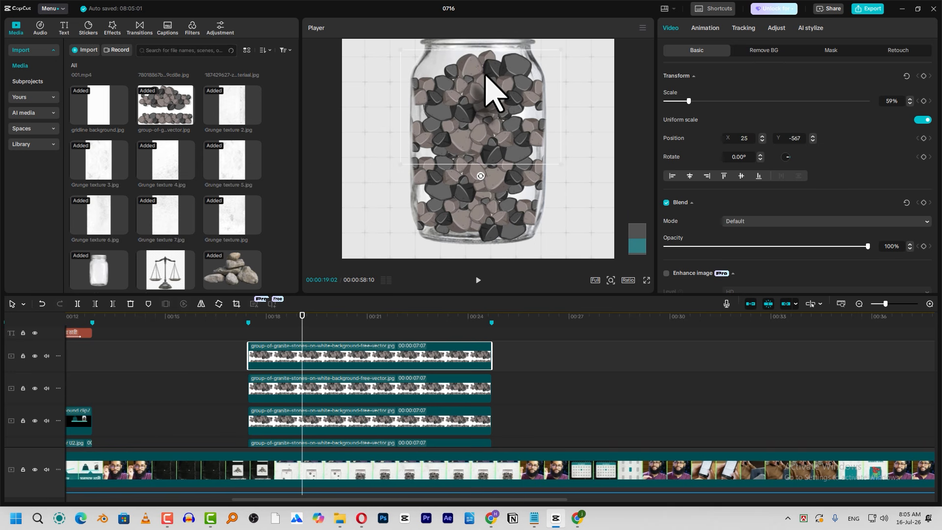
scroll(485, 126, "up", 1)
scroll(485, 128, "down", 3)
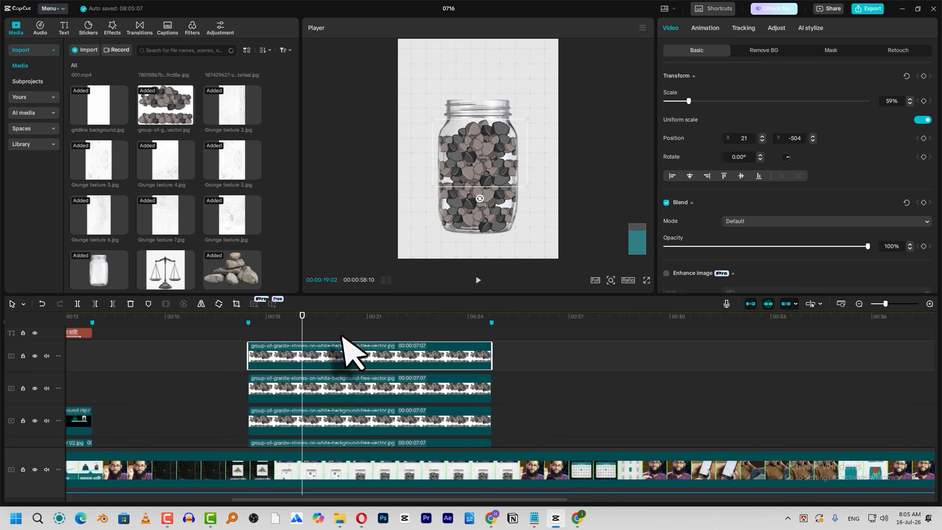
Step: Select all four granite stones clips and combine them into one compound clip
scroll(510, 392, "down", 1)
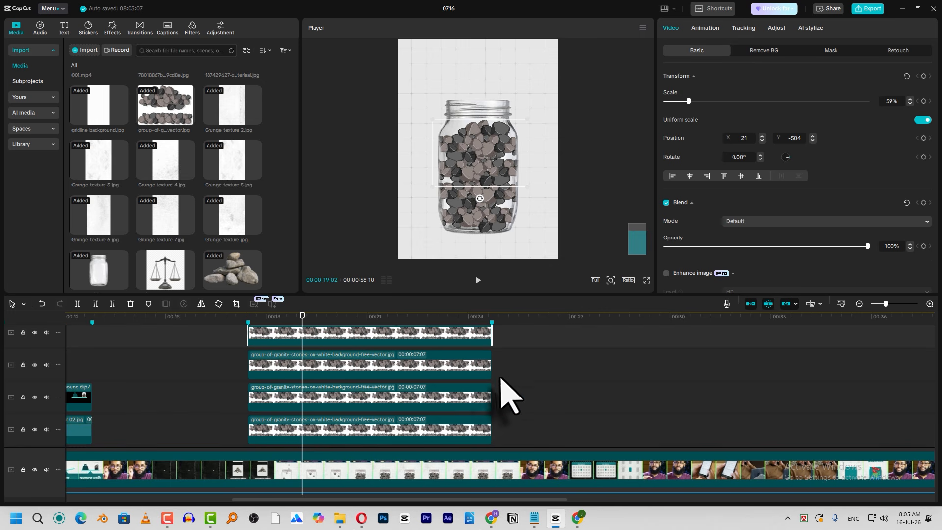
scroll(498, 382, "down", 1)
left_click_drag(496, 390, 396, 358)
right_click(400, 373)
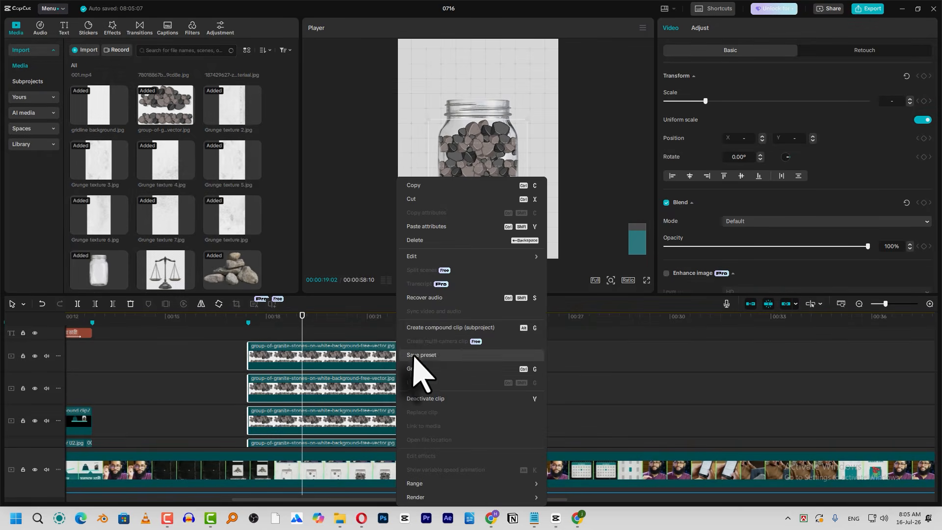
left_click(431, 328)
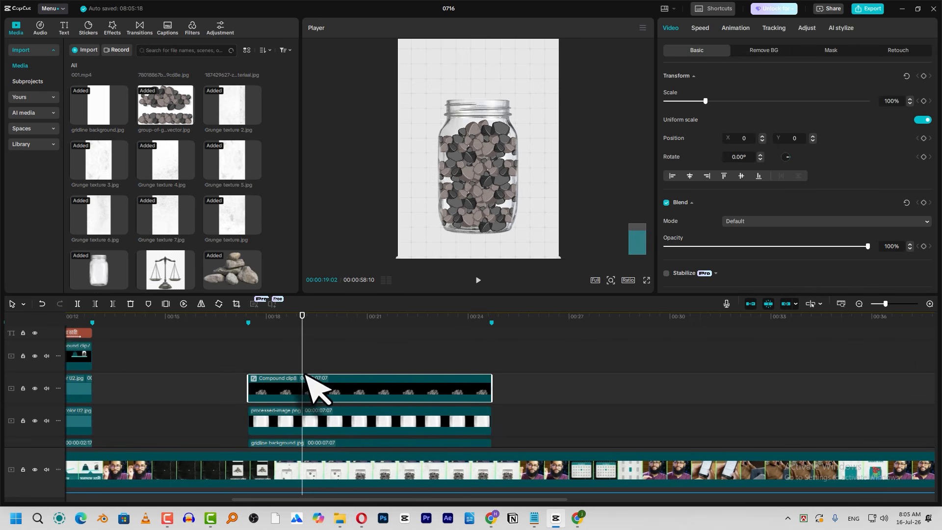
Step: Shift the stones compound clip to start shortly before the jar clip's end and put the playhead at 00:00:24:14
left_click_drag(314, 392, 517, 390)
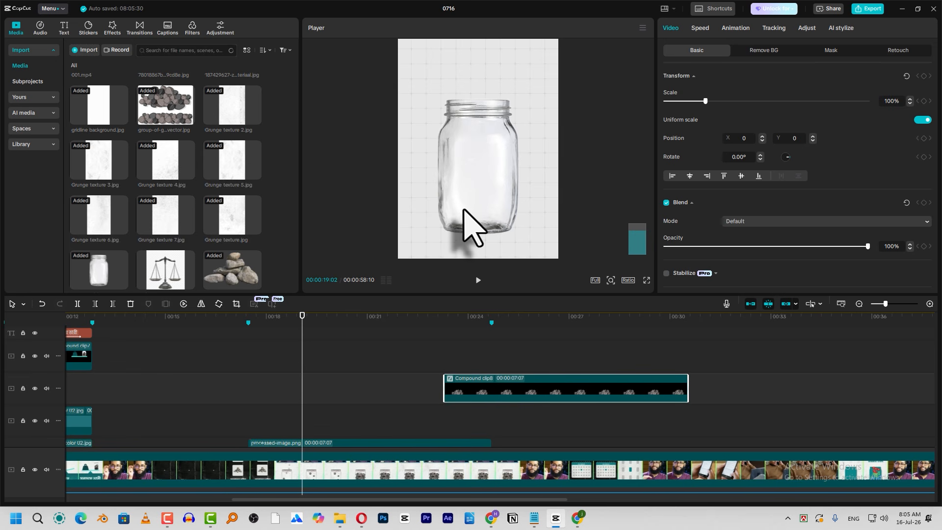
left_click(471, 334)
left_click(484, 331)
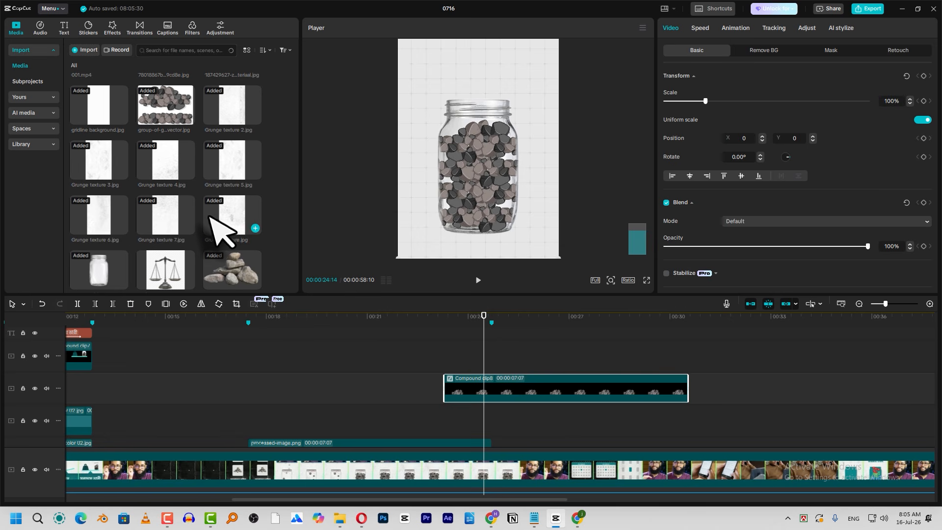
Step: Preview the various rock shapes image in the imported media and compare it with the stone-filled jar around 00:00:24:01
scroll(182, 265, "down", 3)
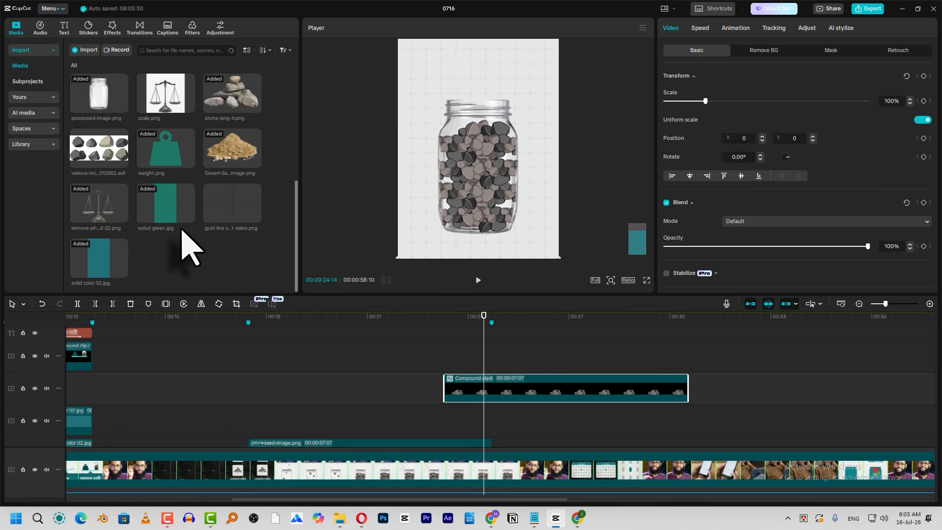
left_click(101, 151)
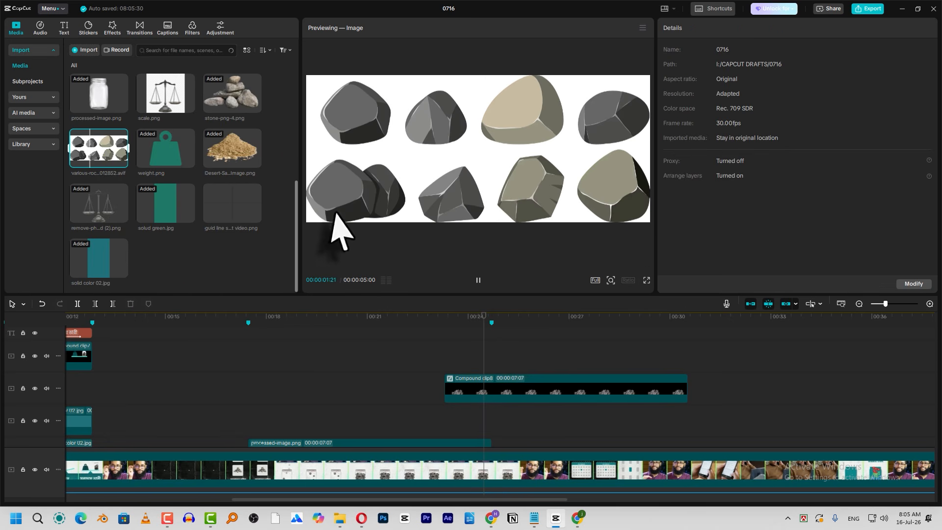
left_click(475, 324)
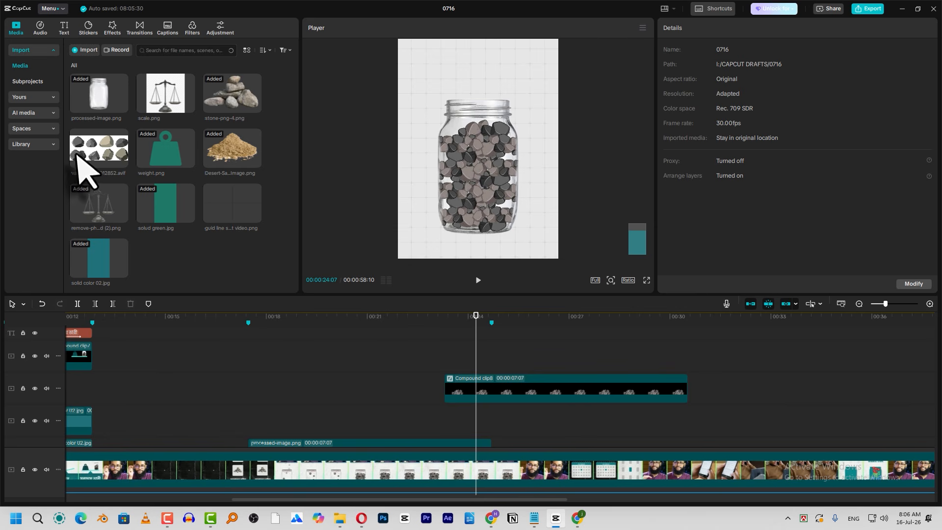
left_click(84, 152)
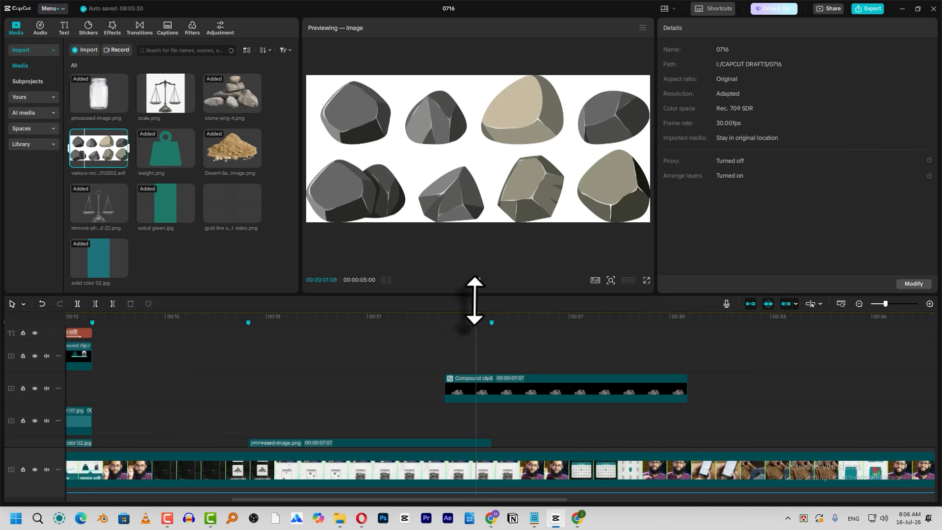
left_click(470, 328)
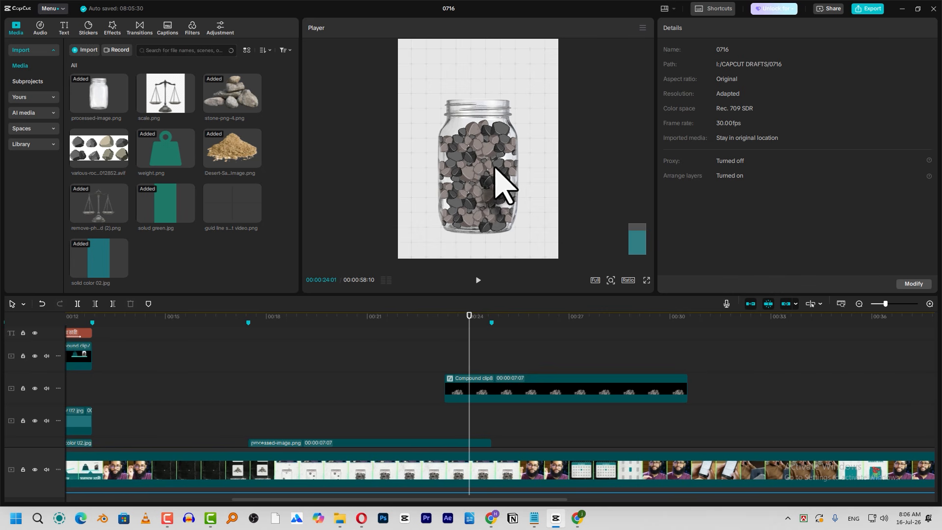
left_click(91, 150)
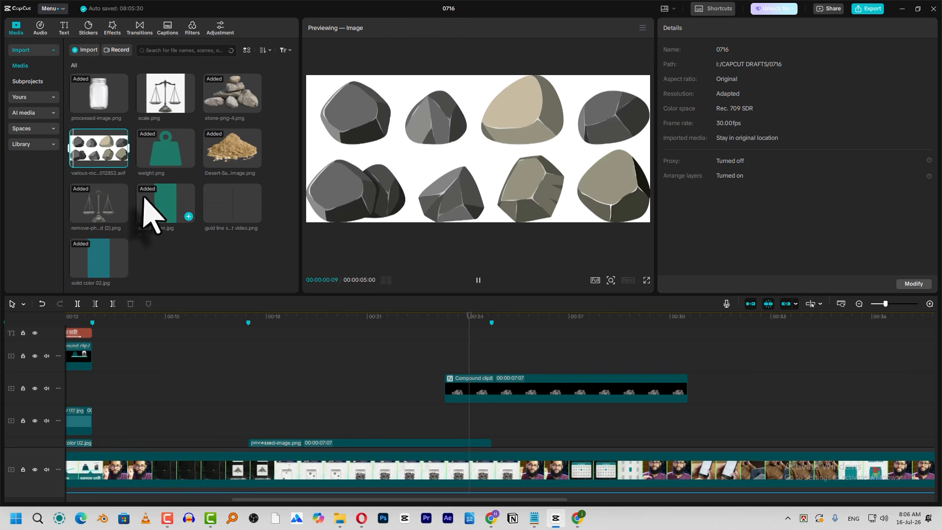
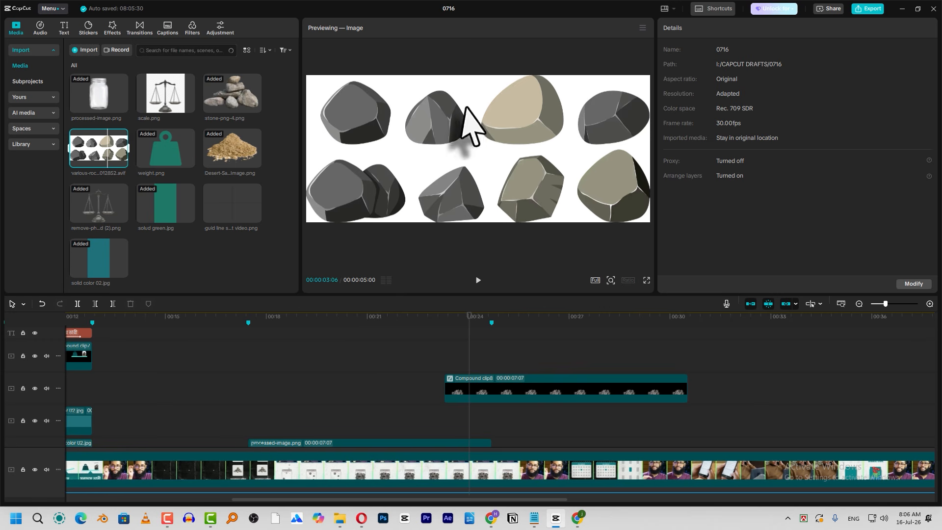
Step: Switch to Photoshop and copy the first two rocks of the upper row to separate layers using object selection
left_click(382, 519)
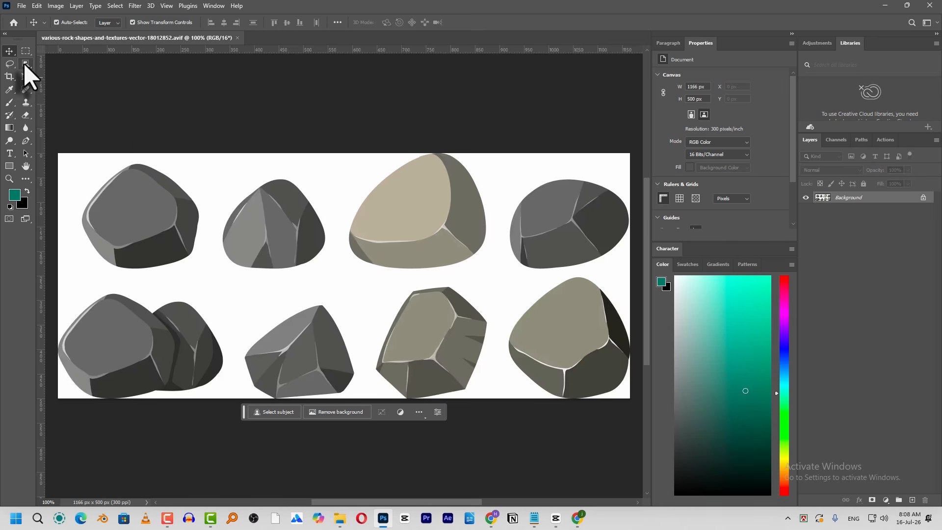
key("w")
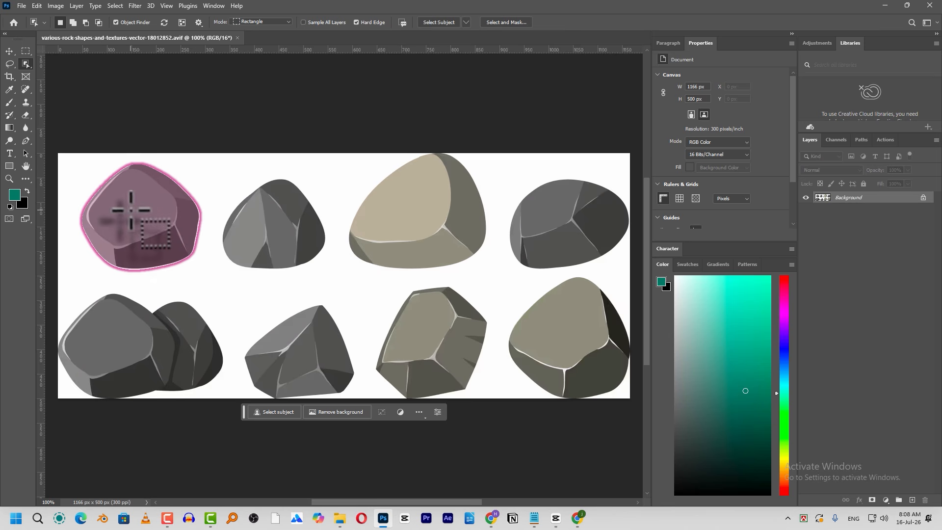
left_click(157, 208)
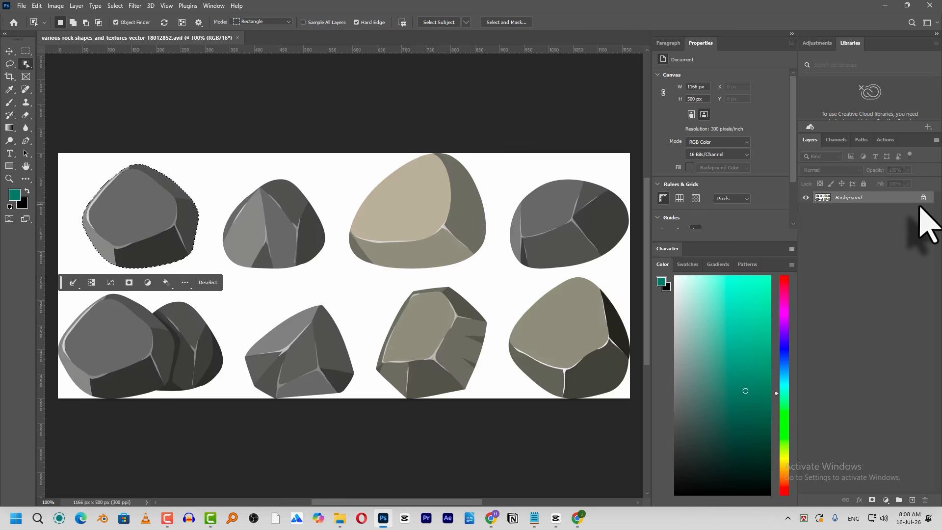
key("ctrl+j")
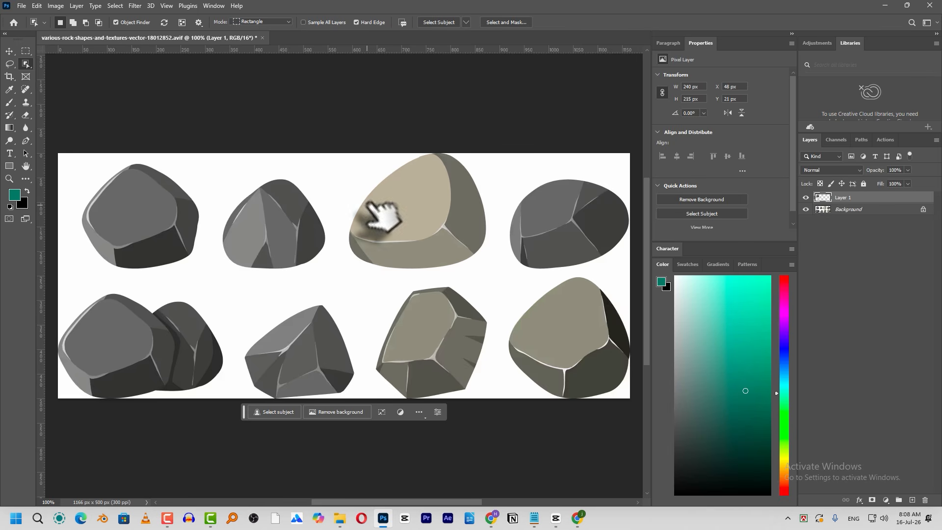
left_click(848, 209)
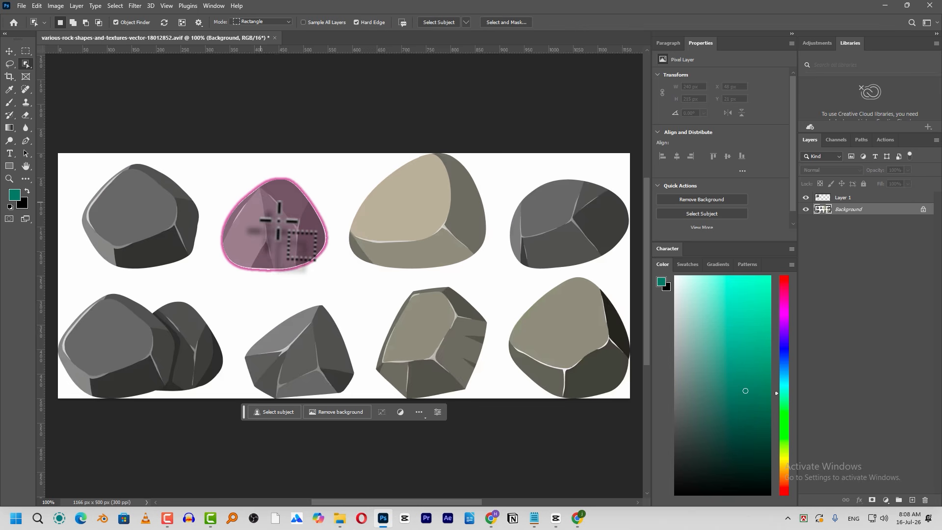
left_click(273, 218)
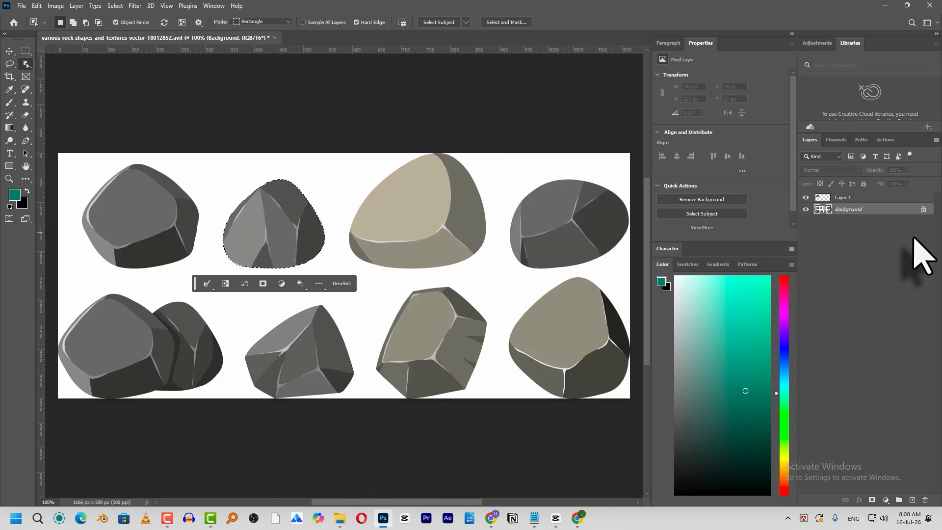
key("ctrl+j")
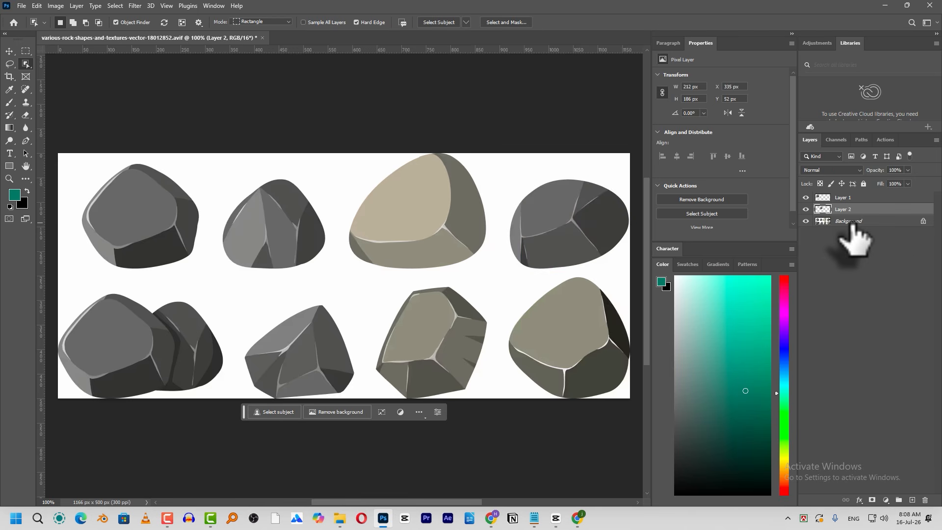
Step: Select the beige rock and the dark rock at the upper row's end and copy each to its own layer
left_click(426, 196)
left_click(834, 221)
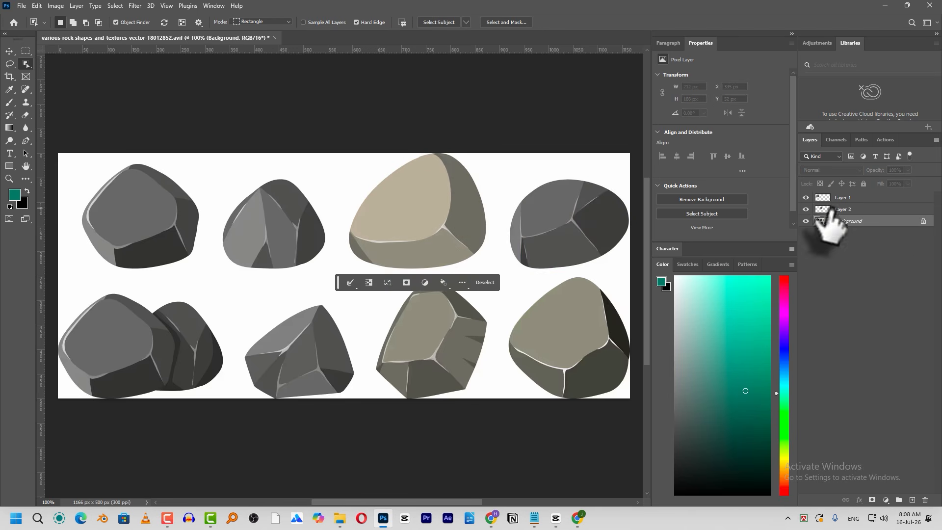
key("ctrl+j")
left_click(549, 215)
key("ctrl+j")
Step: Copy the three single rocks of the lower row from the Background to separate layers, leaving out the overlapping pair
left_click(841, 244)
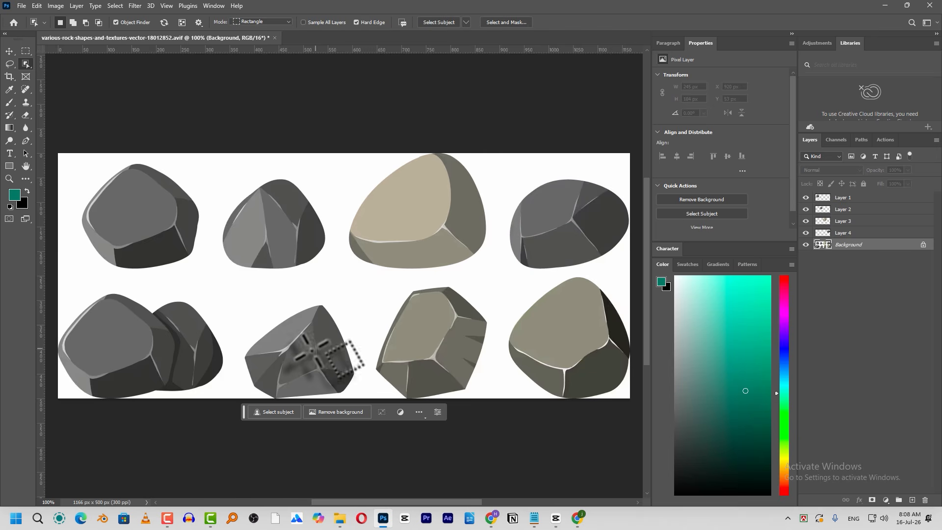
left_click(312, 351)
key("ctrl+j")
left_click(834, 256)
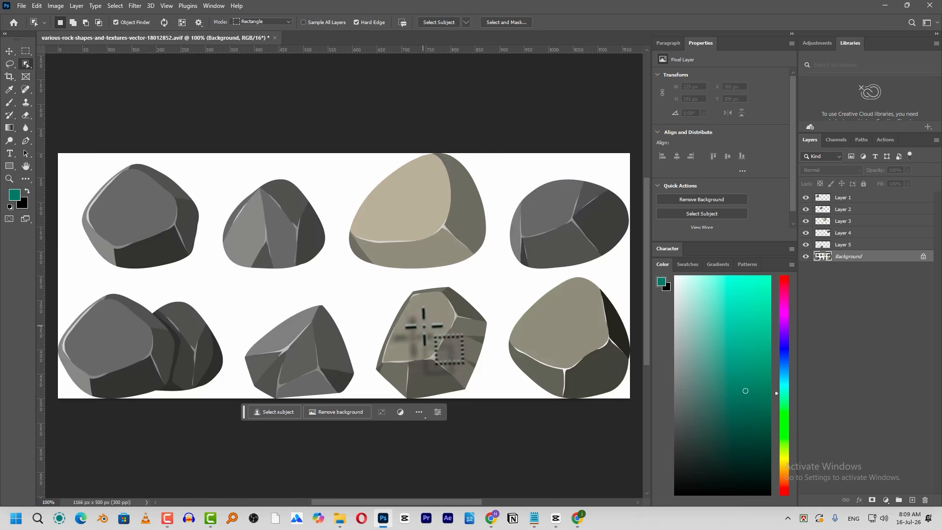
left_click(430, 338)
key("ctrl+j")
left_click(841, 268)
left_click(559, 319)
key("ctrl+j")
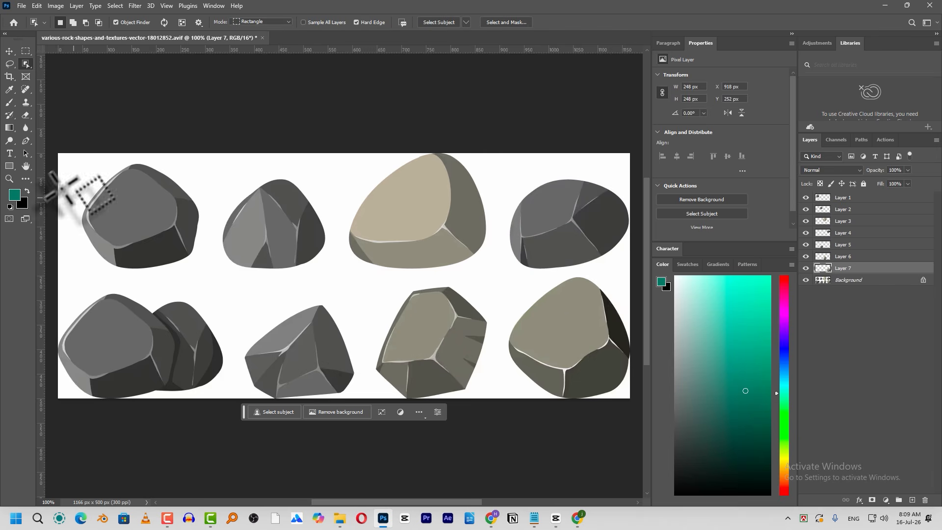
Step: Select all seven rock layers from Layer 1 to Layer 7 and start a quick export as PNG
key("v")
left_click(848, 197)
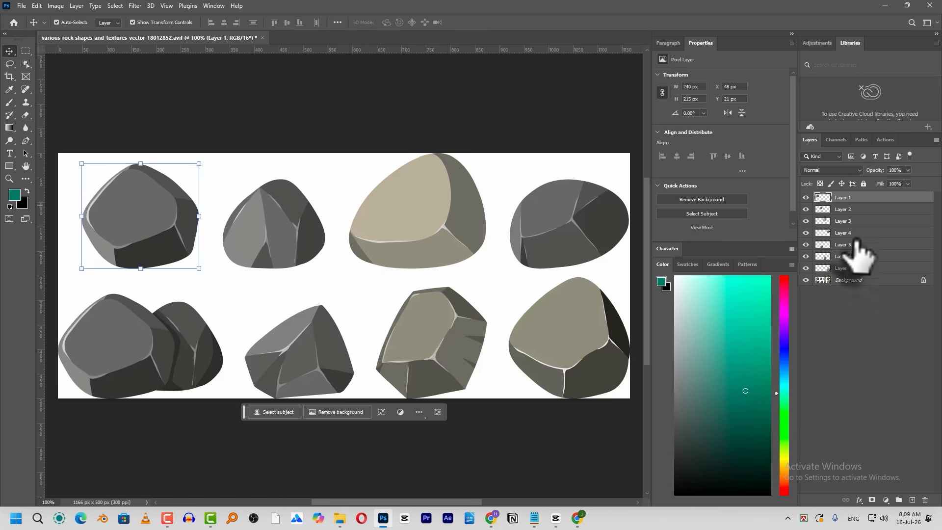
left_click(851, 269, "shift")
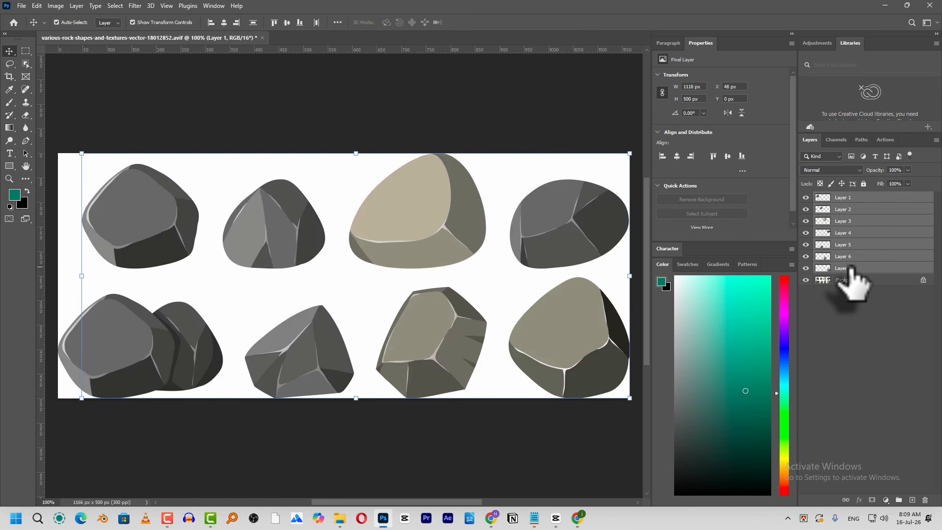
right_click(852, 206)
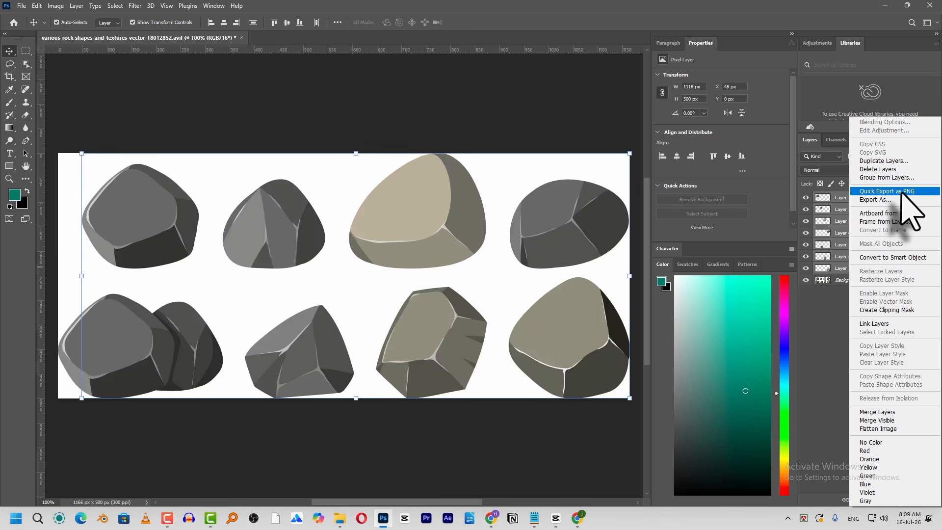
left_click(887, 192)
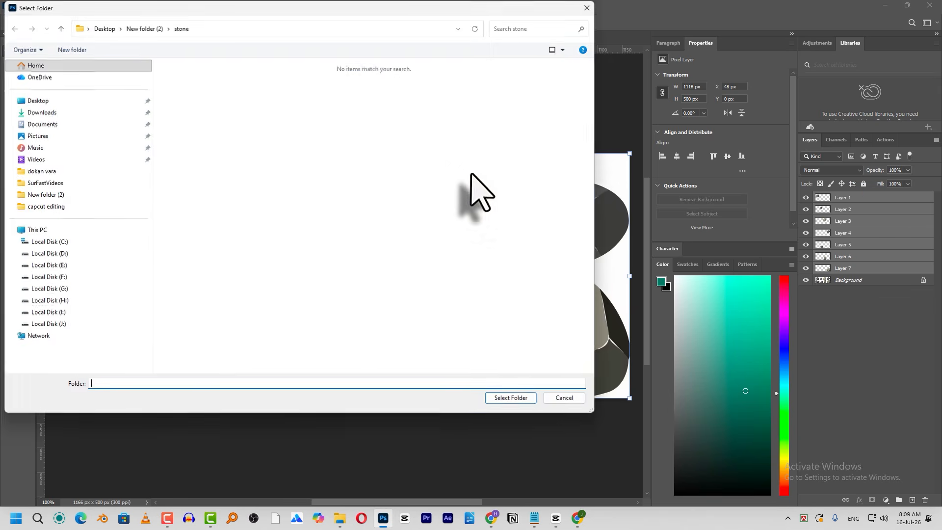
Step: Create a folder named New folder inside the capcut editing folder and export the rock PNGs into it
right_click(381, 140)
mouse_move(436, 231)
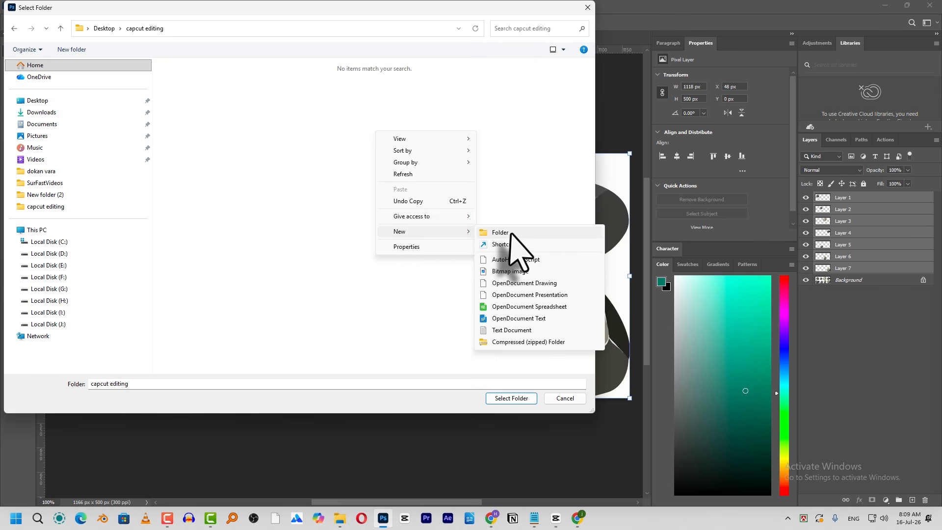
left_click(510, 234)
left_click(351, 270)
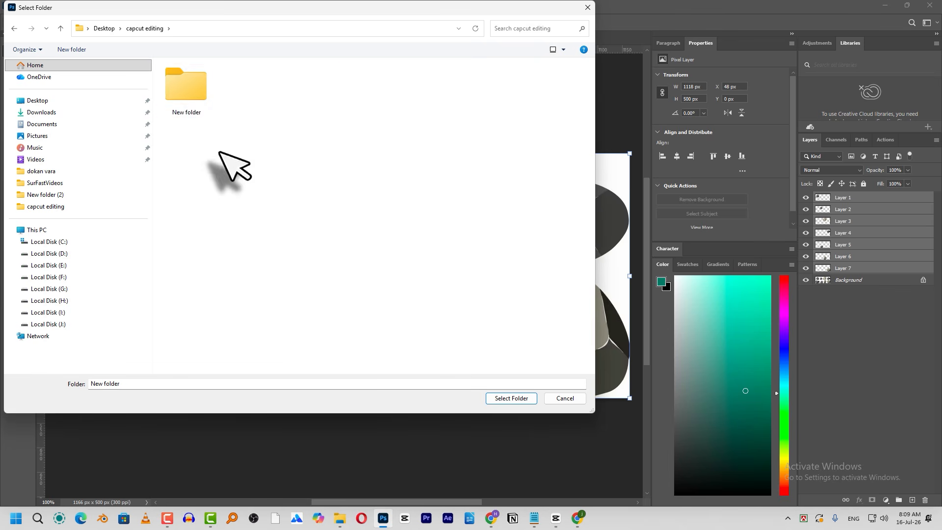
double_click(189, 98)
left_click(513, 401)
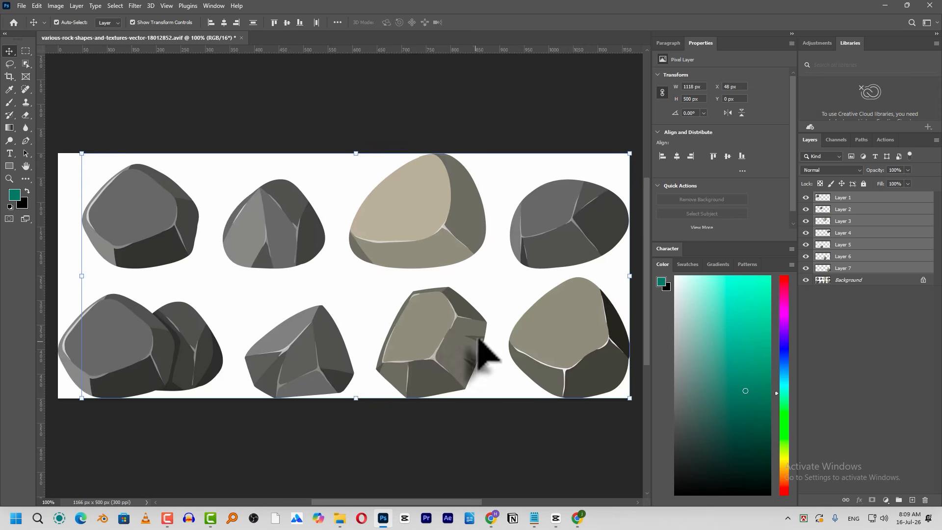
Step: Switch to CapCut and import the seven rock images, Layer 1 to Layer 7, from New folder in capcut editing
left_click(556, 517)
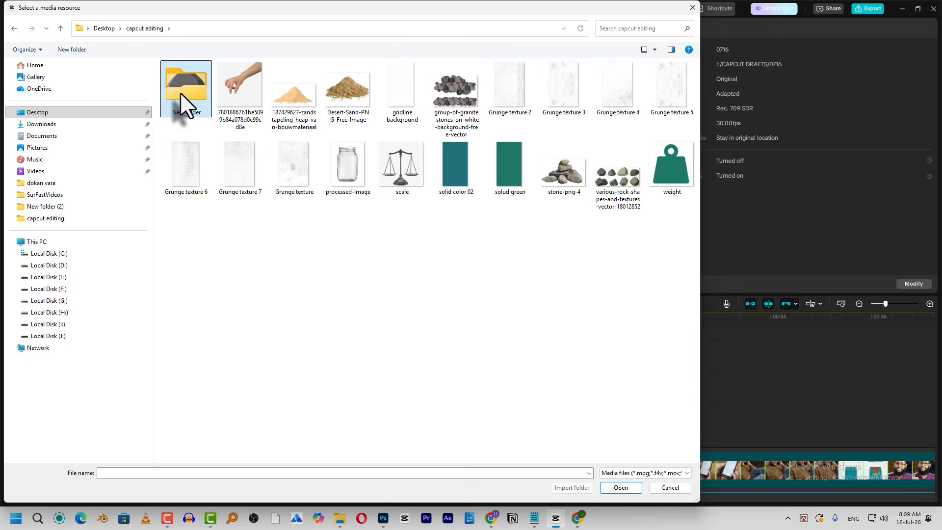
double_click(185, 101)
key("ctrl+a")
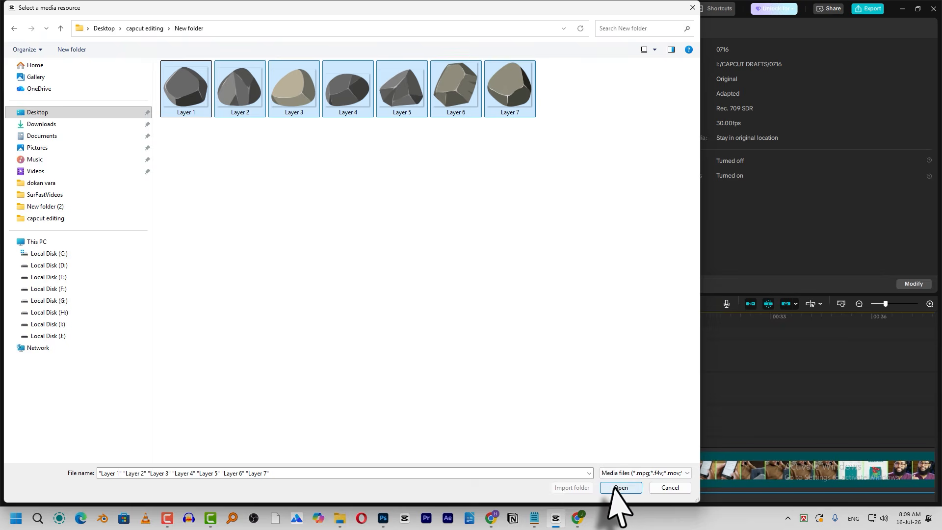
left_click(615, 483)
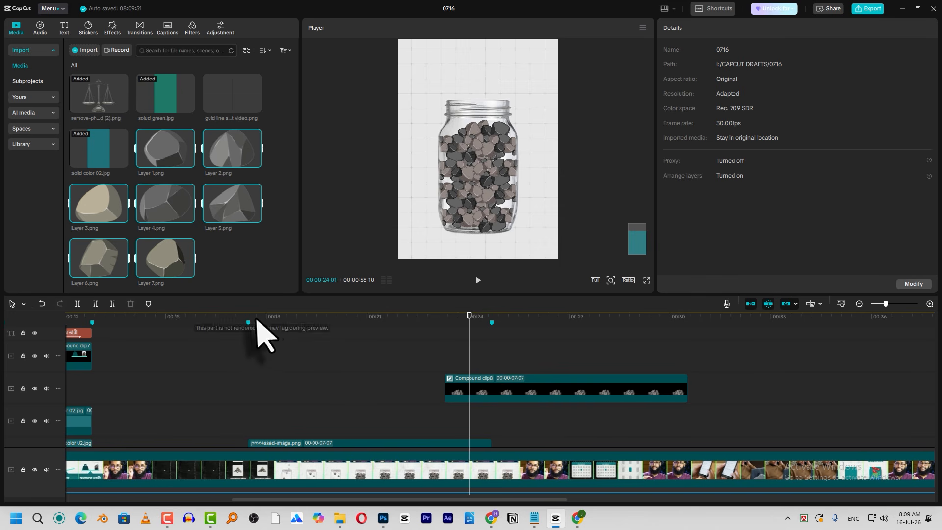
Step: Add Layer 7.png above the jar clip at 00:00:17:14, matching its 00:00:07:07 length, and move the stones compound clip further along the timeline
left_click(248, 340)
scroll(284, 358, "down", 1)
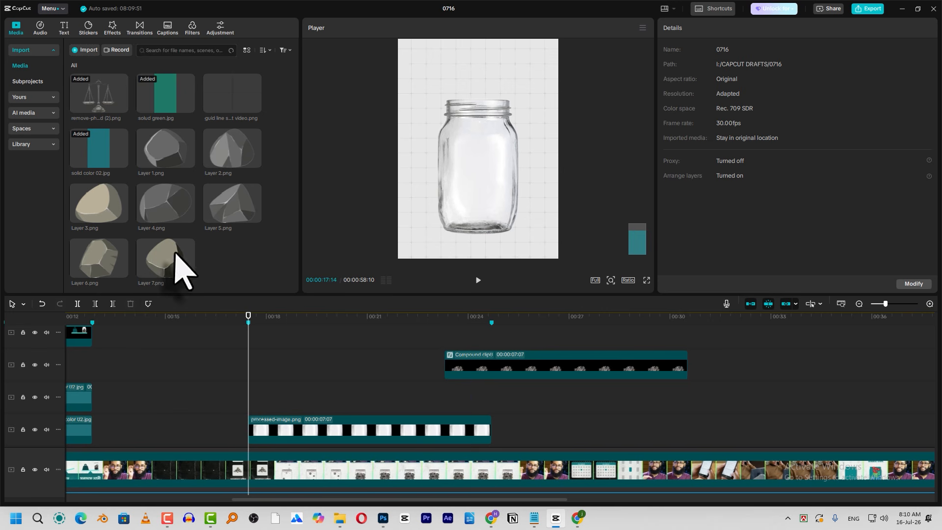
left_click_drag(175, 264, 402, 372)
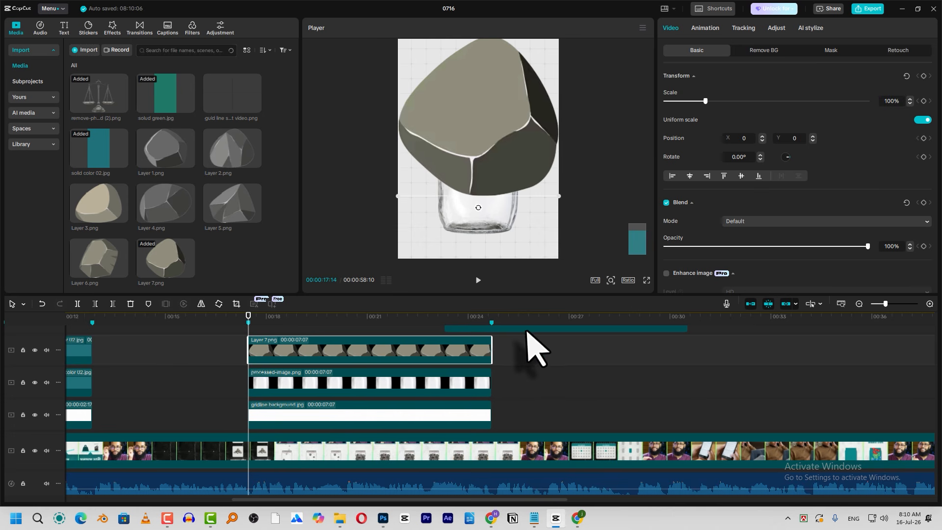
left_click_drag(491, 329, 600, 363)
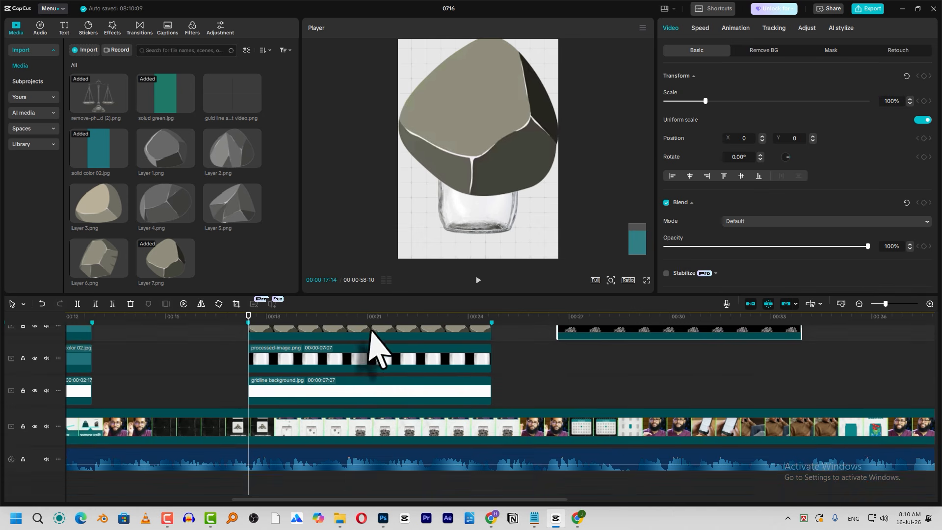
Step: Scale the Layer 7.png rock to 10% and place it on the jar's floor near the right wall
left_click(370, 332)
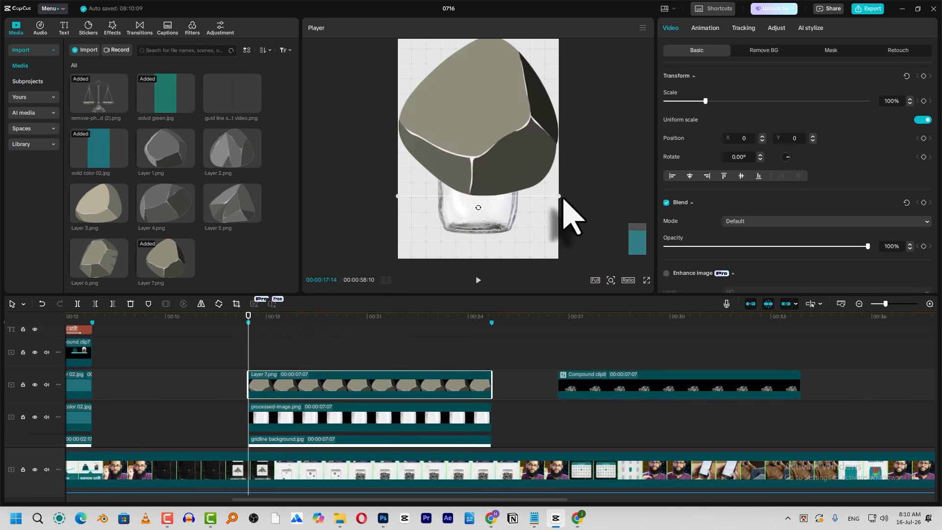
left_click_drag(563, 198, 470, 105)
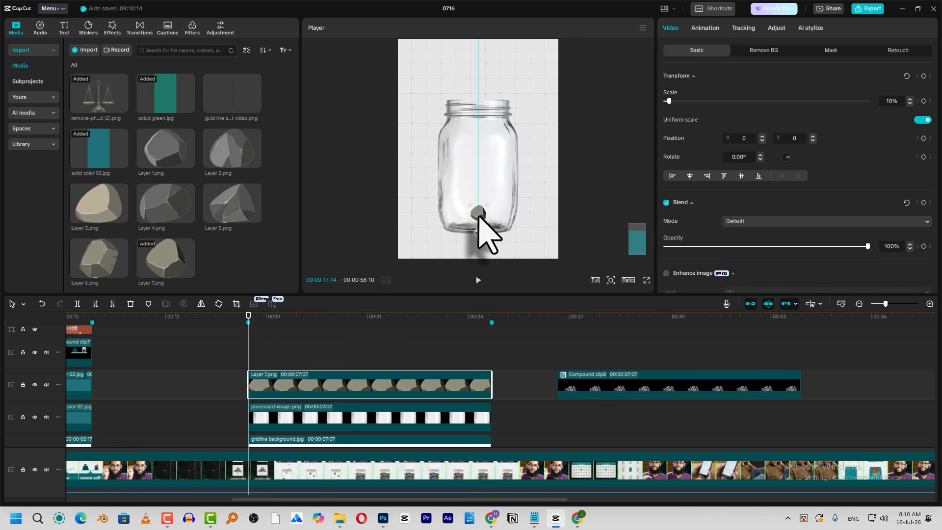
left_click_drag(478, 216, 462, 219)
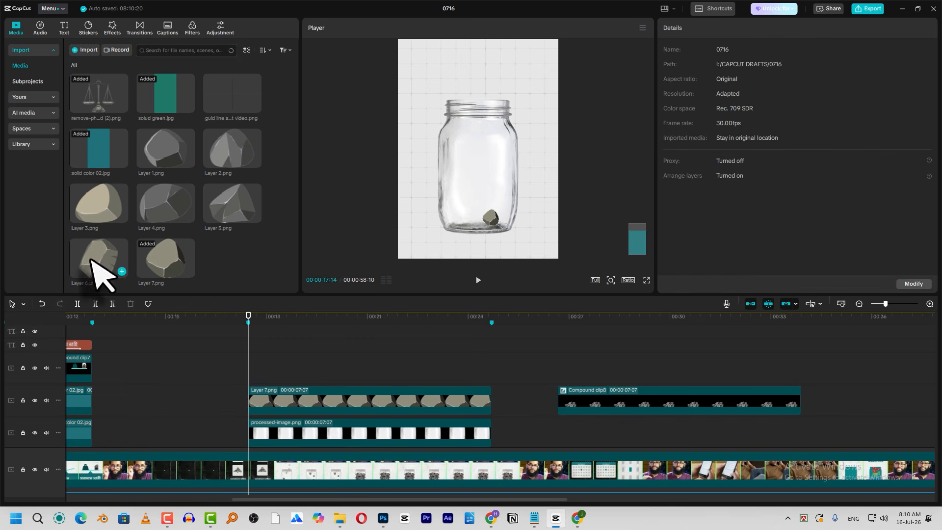
Step: Add Layer 6.png above Layer 7.png at 00:00:17:14, extend it to 00:00:07:07 and scale it to 13% low inside the jar
left_click_drag(92, 259, 248, 367)
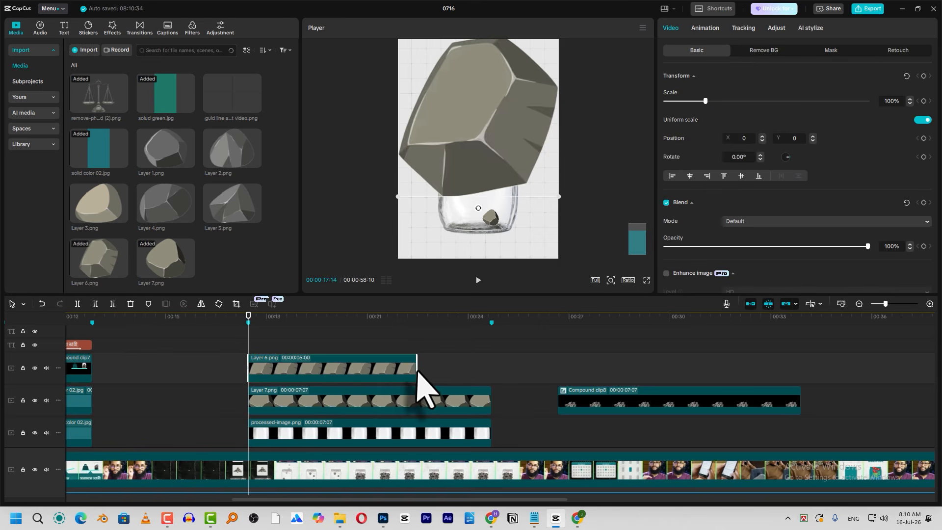
left_click_drag(417, 376, 491, 377)
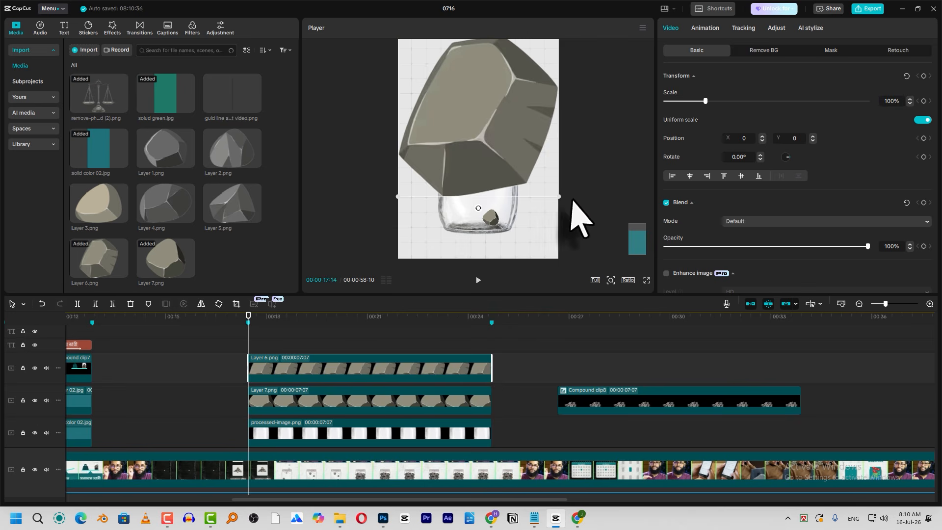
left_click_drag(562, 199, 464, 198)
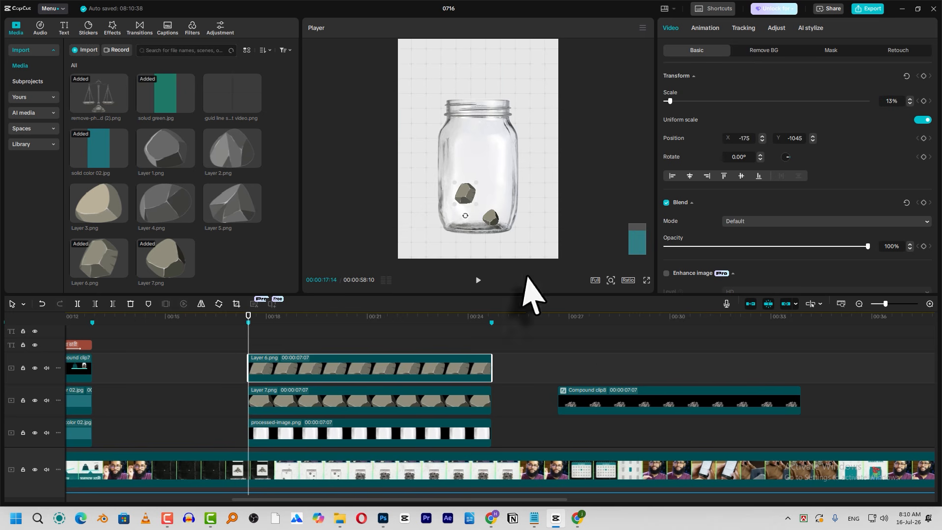
Step: Reduce the Layer 6.png rock to 9% at position -181, -1131 and the Layer 7.png rock to 8% at 142, -1355 inside the jar
left_click(628, 411)
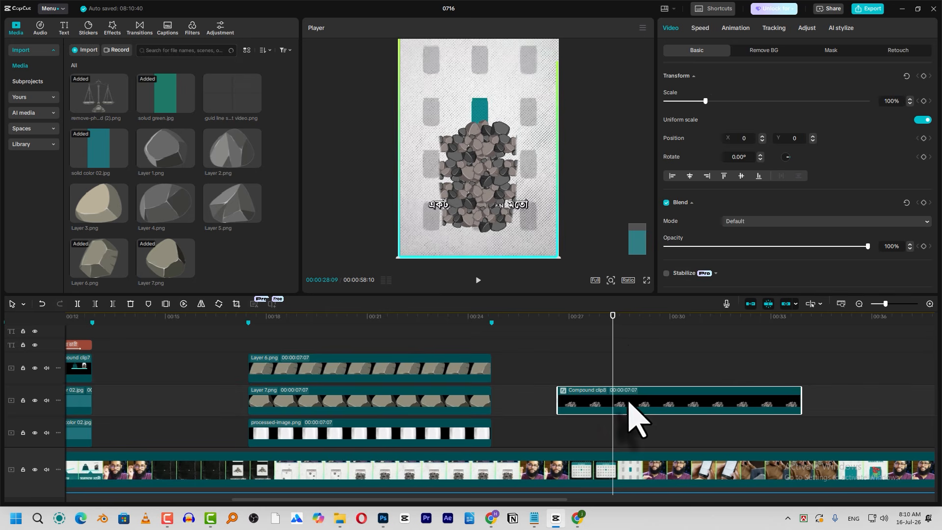
left_click(421, 317)
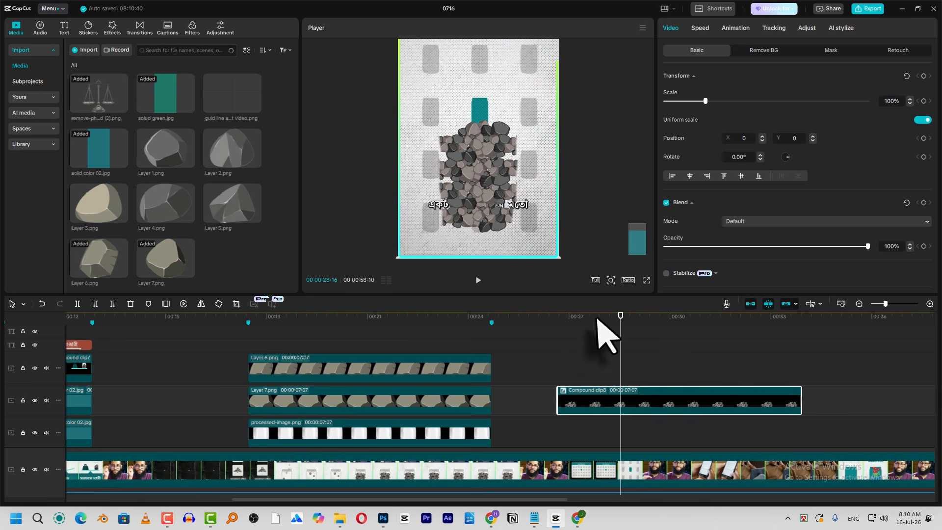
left_click(412, 321)
left_click(461, 205)
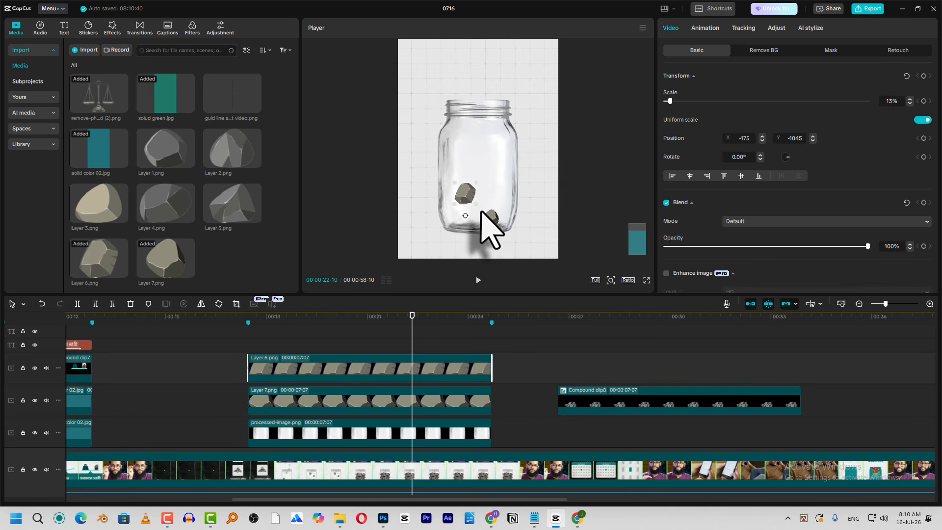
left_click_drag(472, 203, 464, 202)
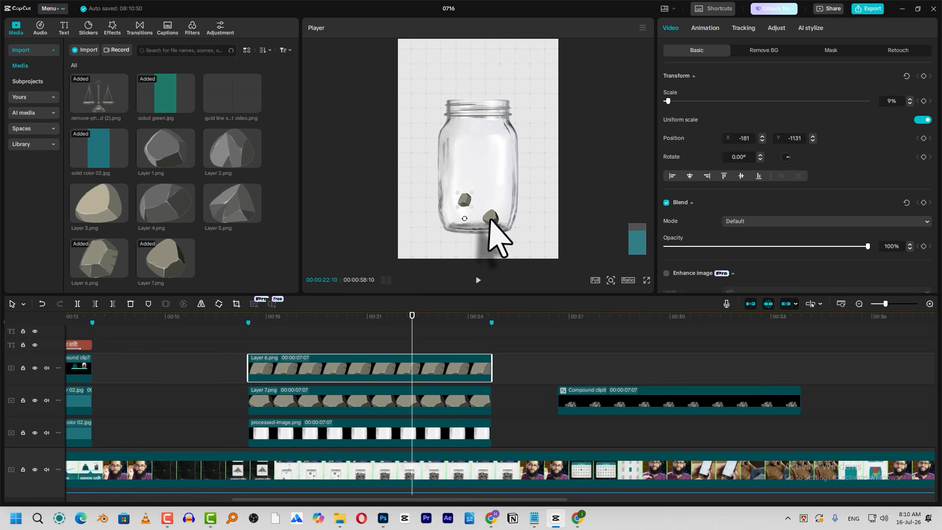
left_click(491, 219)
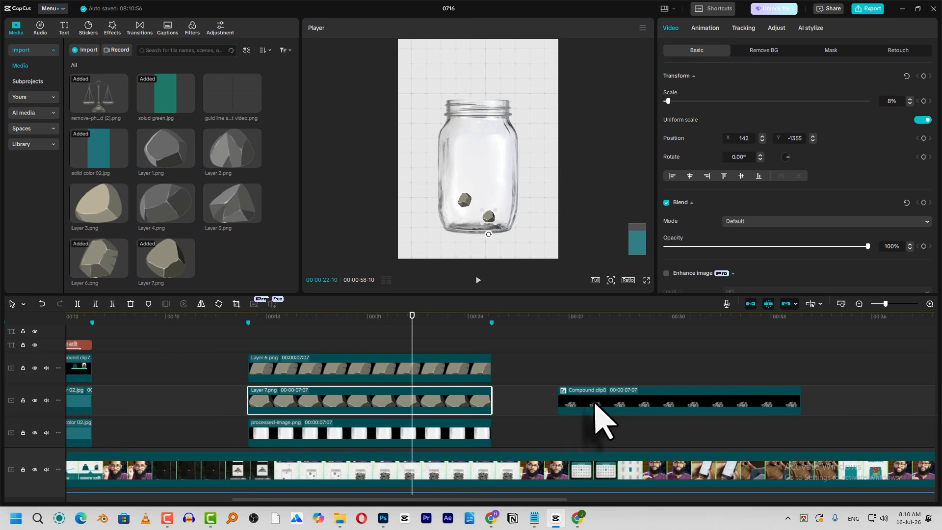
Step: Move the stones compound clip back to 00:00:17:14, between the jar clip and the rock layers, and lower its opacity to 41%
left_click_drag(594, 403, 296, 418)
left_click_drag(536, 396, 308, 368)
left_click_drag(294, 394, 292, 362)
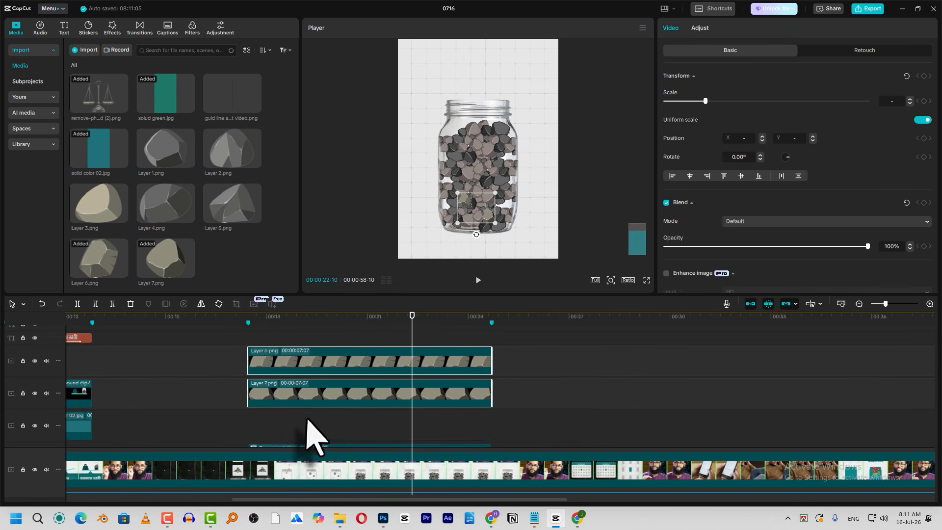
scroll(308, 419, "down", 1)
left_click_drag(291, 416, 283, 387)
scroll(291, 391, "up", 1)
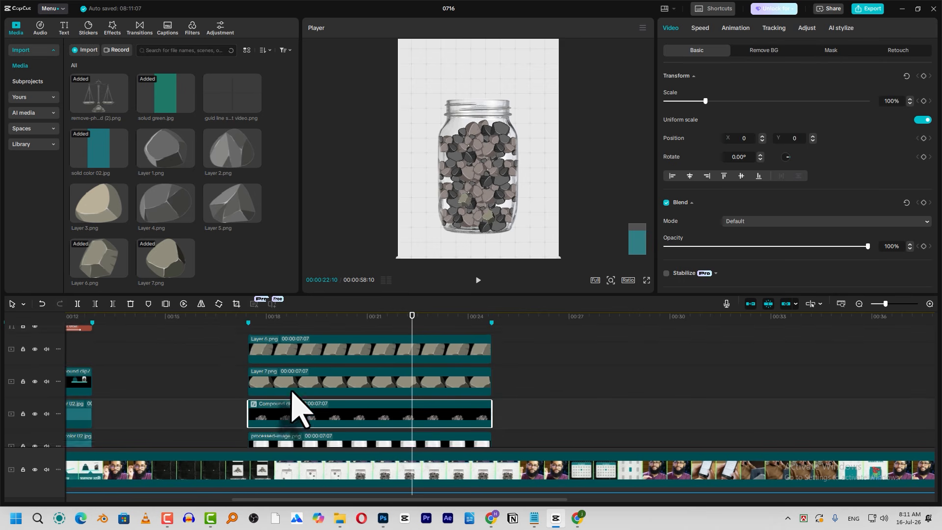
scroll(292, 387, "up", 1)
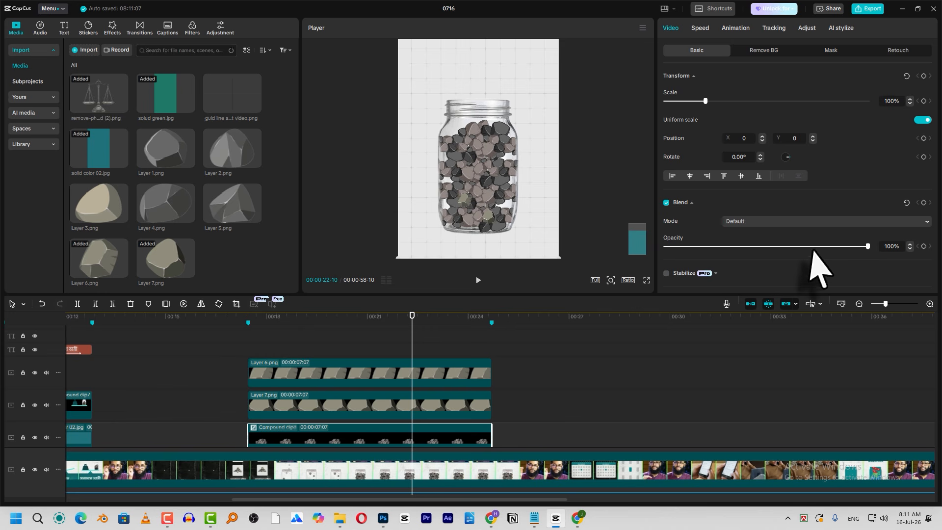
left_click_drag(805, 246, 748, 246)
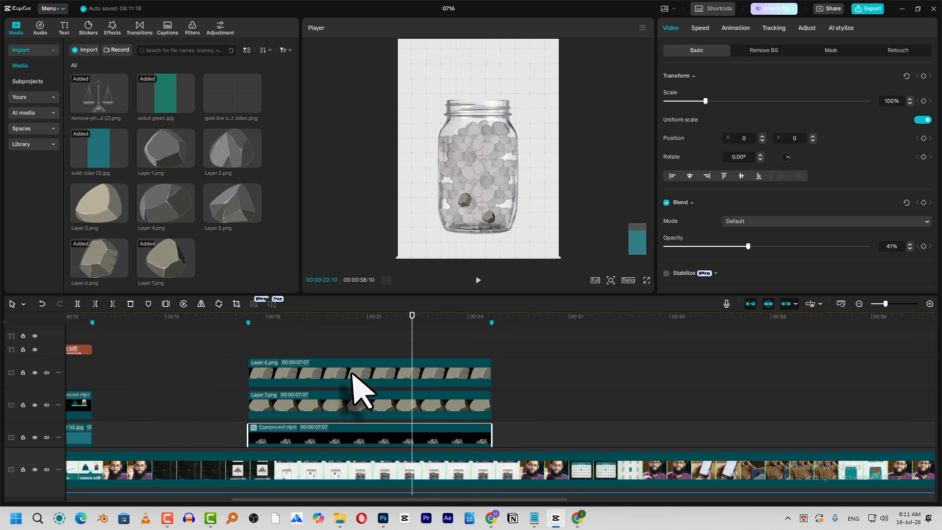
Step: Add Layer 5.png to Layer 1.png above at 00:00:17:14, each 00:00:07:07 long, and place the small rocks spread up the jar
left_click_drag(270, 211, 254, 370)
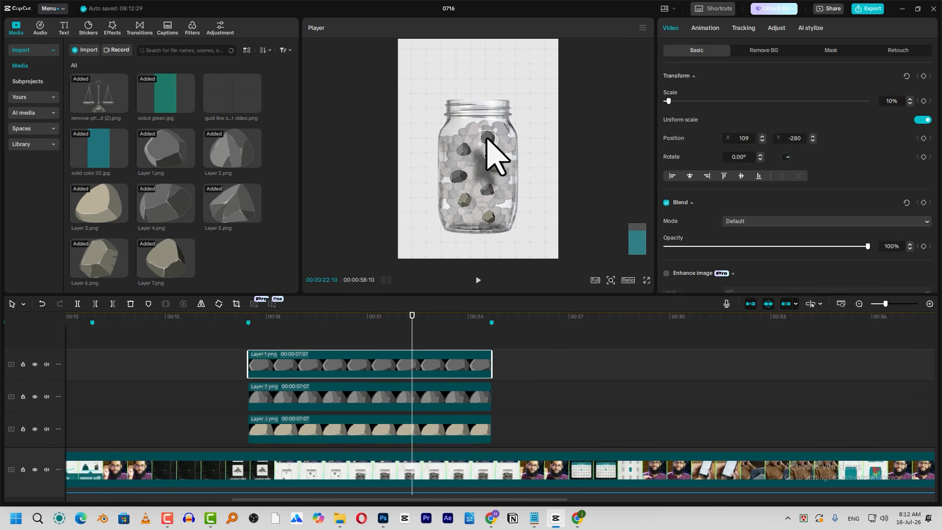
left_click(249, 317)
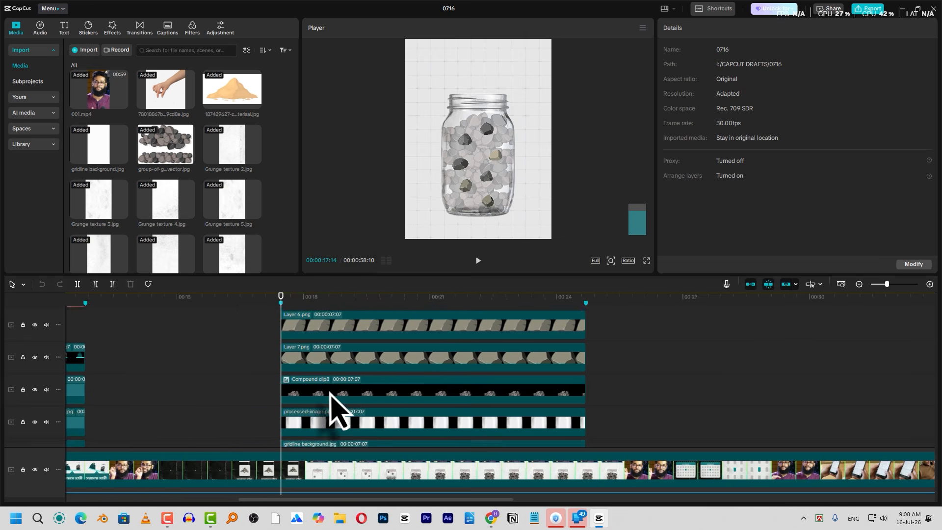
Step: Shift the Layer 6.png clip five frames after Layer 7.png so that it starts at 00:00:17:19
scroll(330, 392, "down", 2)
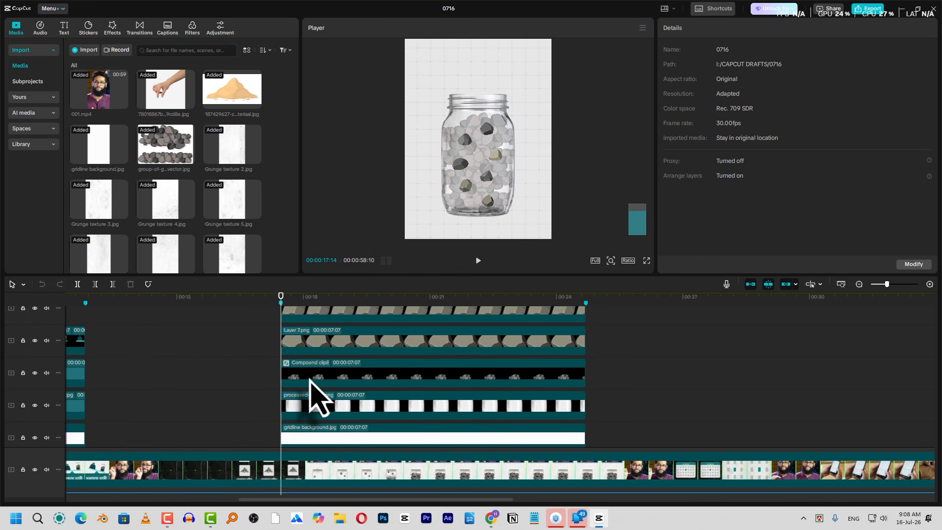
scroll(310, 381, "up", 2)
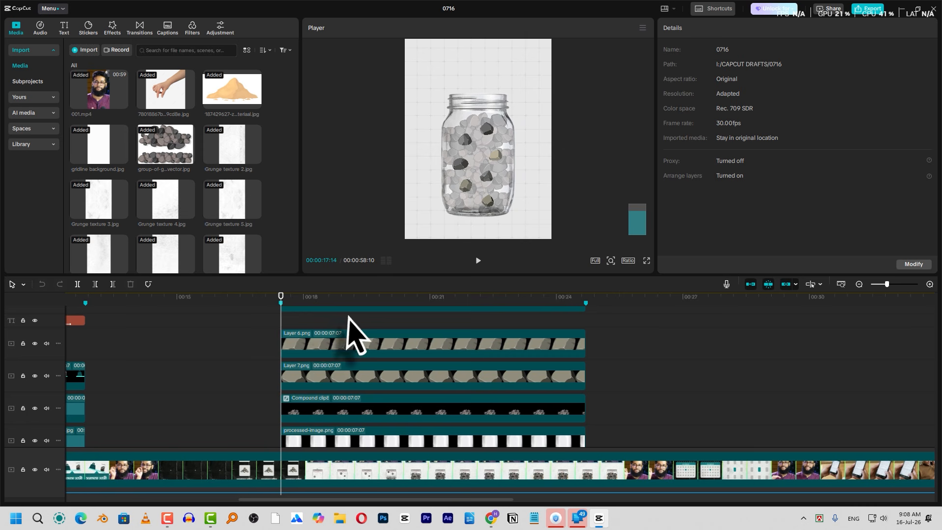
left_click(324, 369)
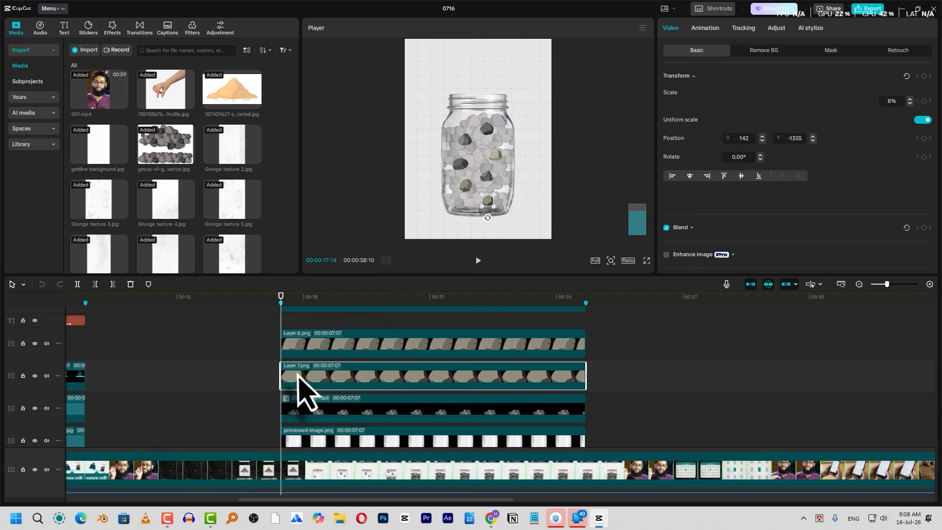
scroll(300, 364, "up", 1)
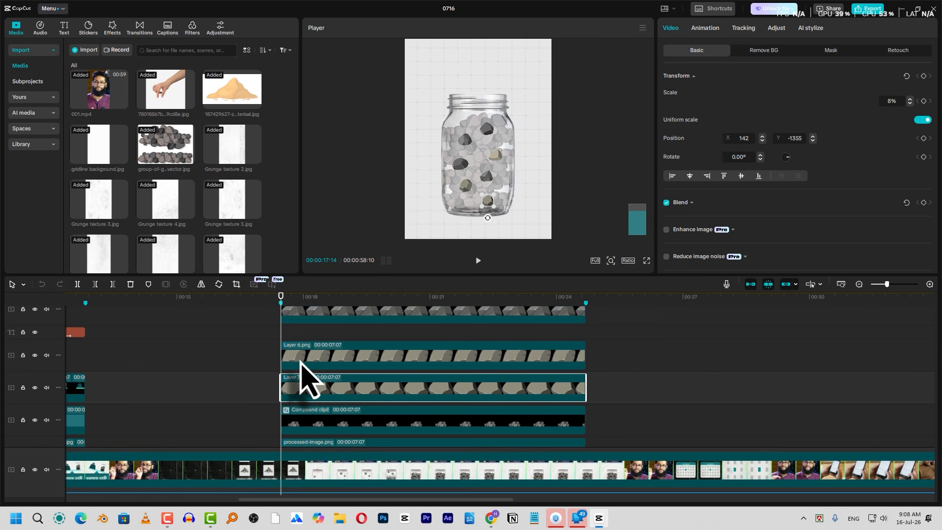
left_click(325, 357)
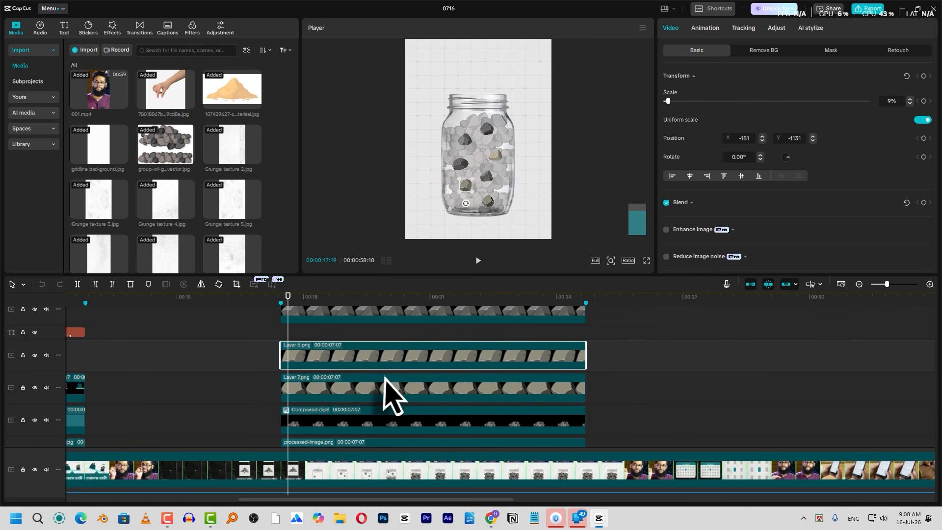
left_click_drag(308, 355, 315, 355)
Step: Stagger the remaining rock clips five frames apart, from Layer 5.png starting at 00:00:17:24 to Layer 1.png starting at 00:00:18:14
scroll(315, 352, "up", 4)
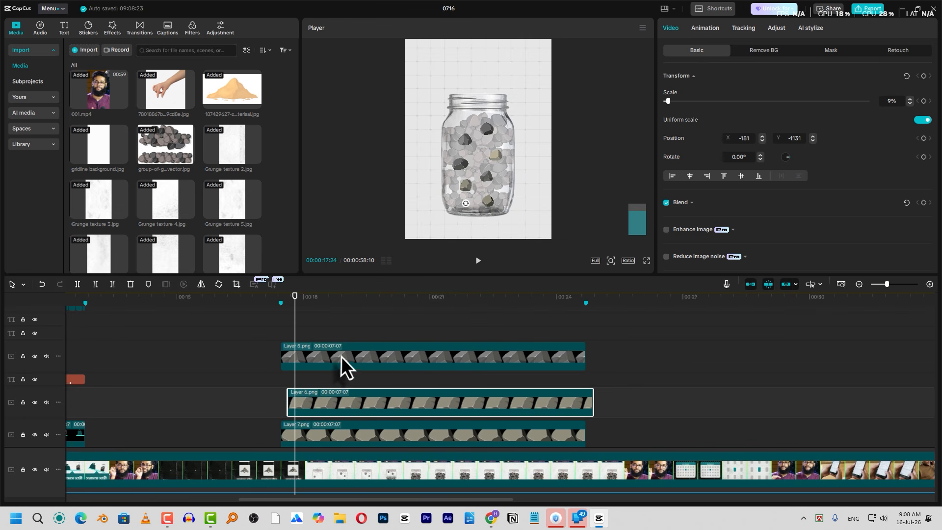
left_click(340, 356)
scroll(332, 339, "up", 9)
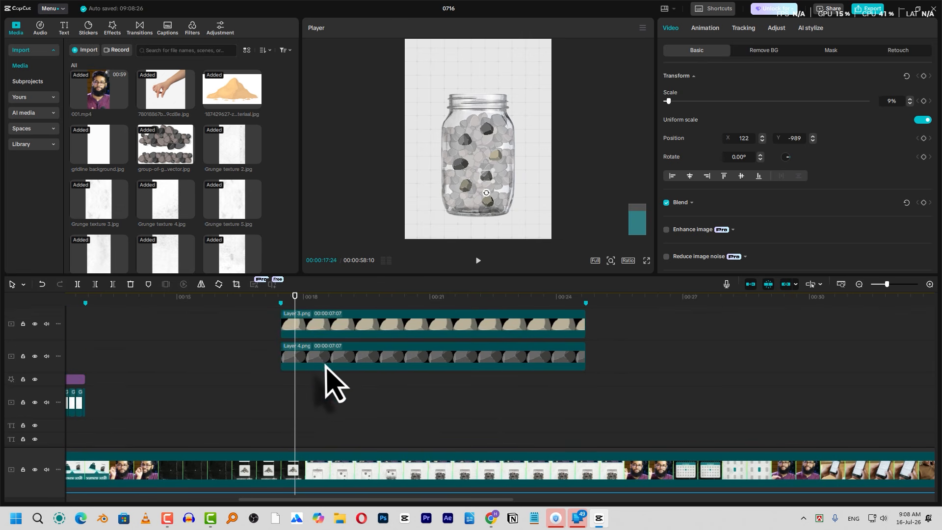
key("shift+Right")
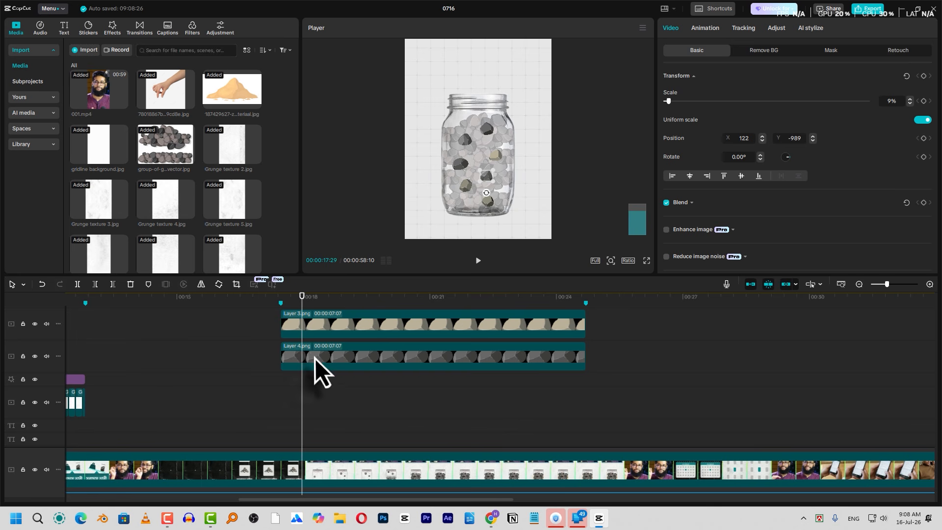
left_click_drag(315, 358, 362, 329)
key("shift+Right")
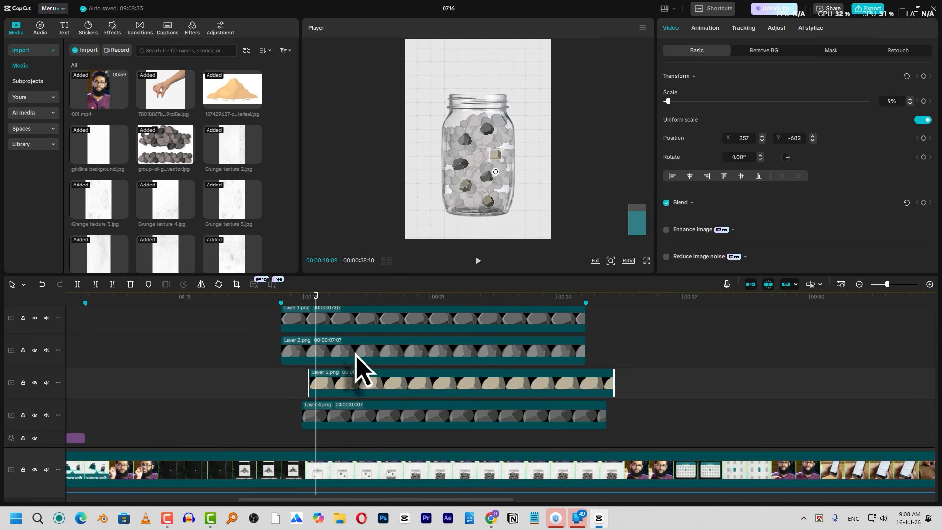
left_click_drag(358, 364, 395, 368)
left_click(376, 326)
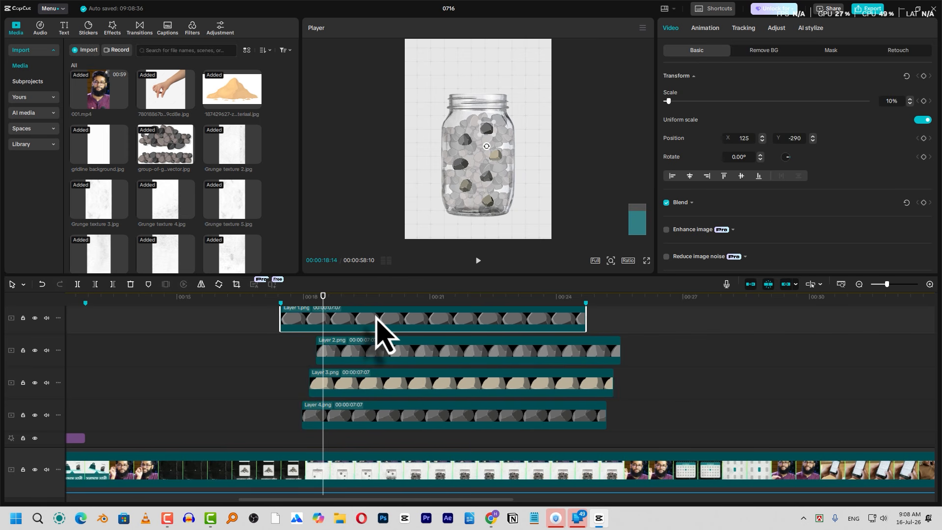
Step: Apply the Slide Down entrance animation with a 0.5 s duration to the Layer 7.png clip
scroll(414, 333, "down", 5)
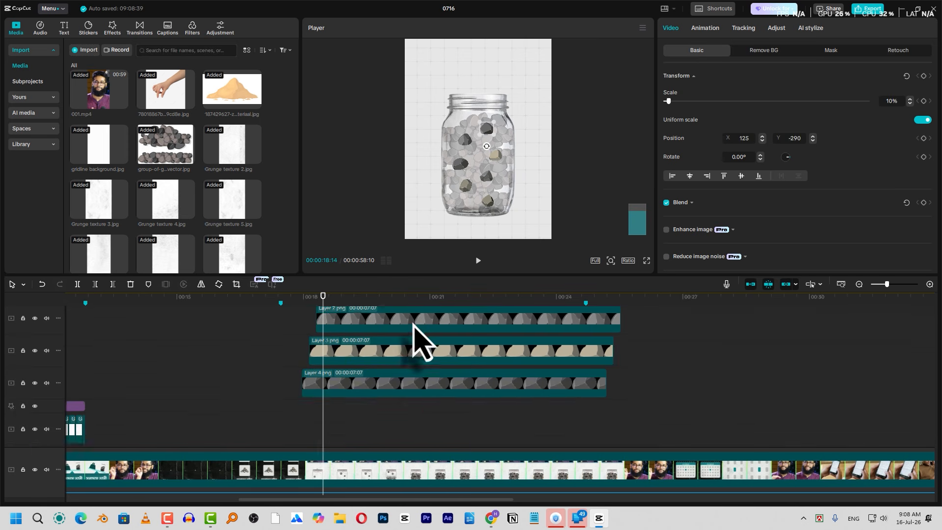
scroll(417, 361, "down", 2)
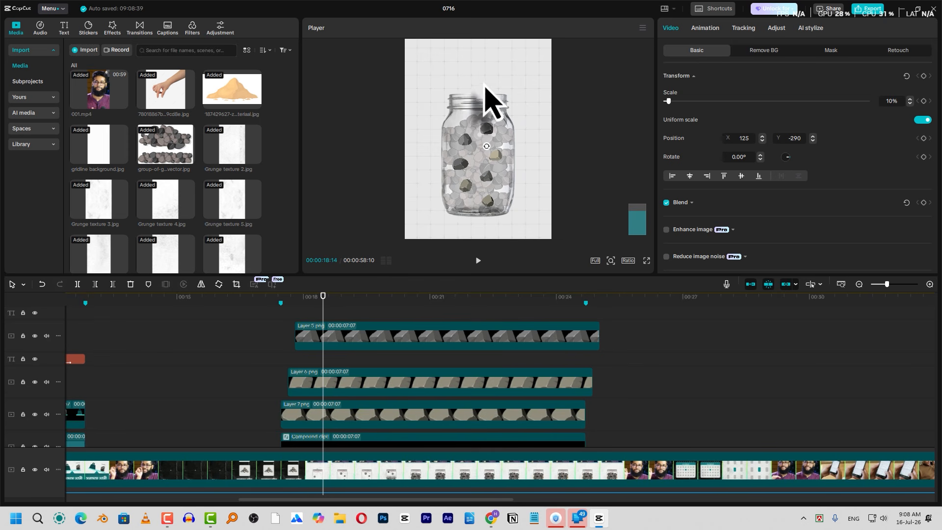
left_click(334, 415)
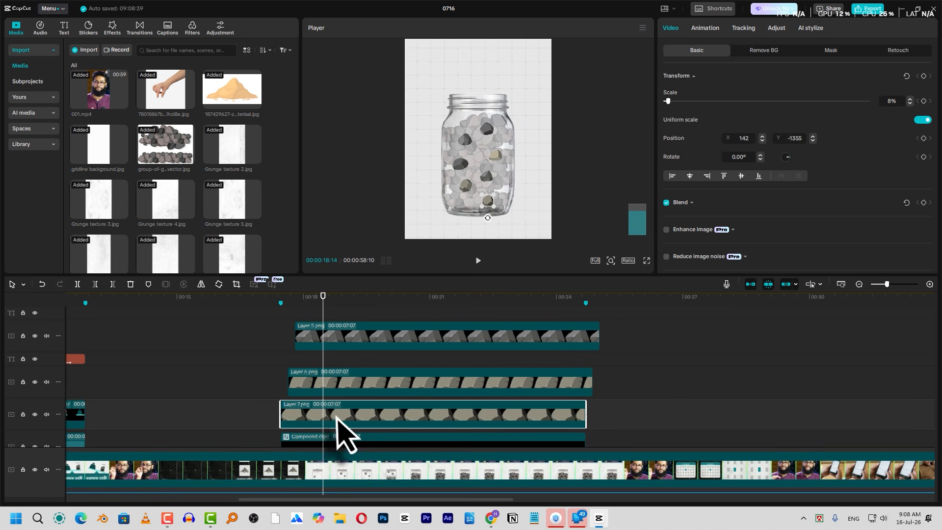
left_click(715, 29)
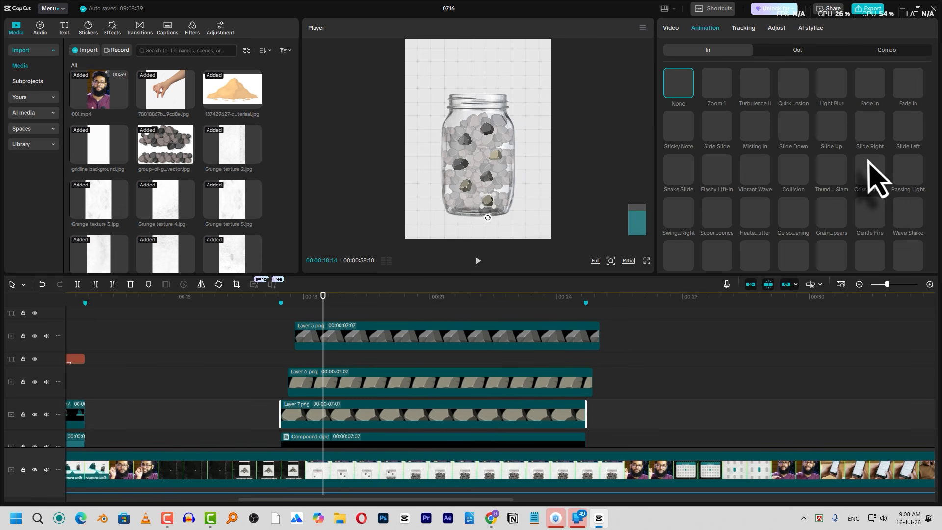
left_click(836, 130)
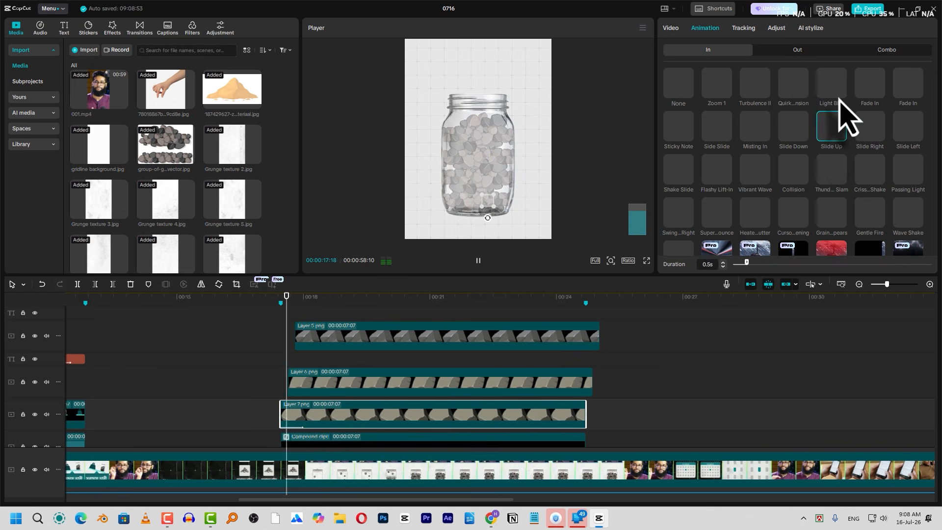
left_click(792, 125)
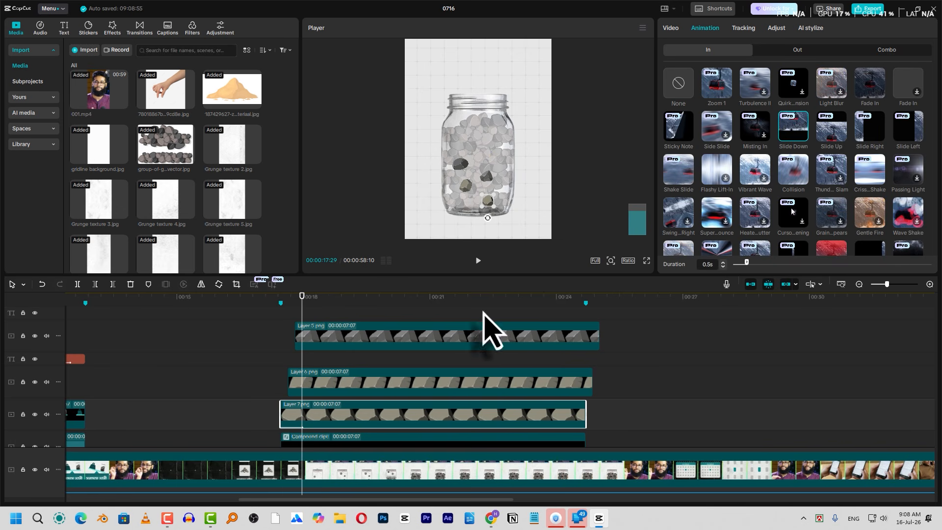
left_click(798, 127)
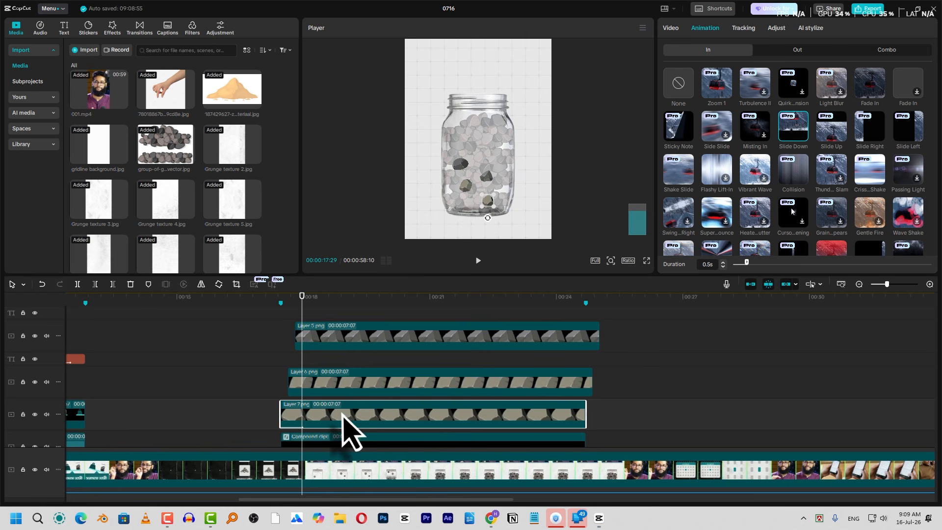
Step: Copy the attributes of the Layer 7.png clip
right_click(343, 416)
left_click(374, 186)
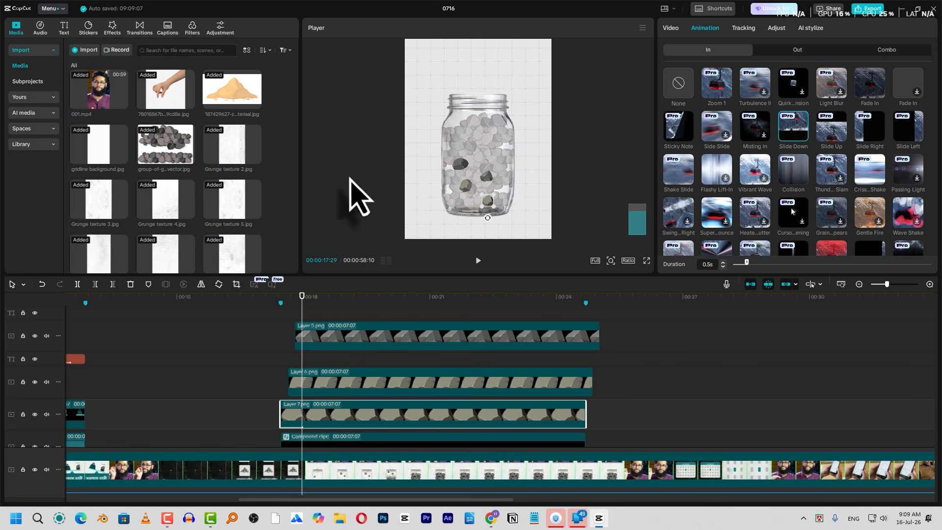
right_click(343, 415)
left_click(374, 191)
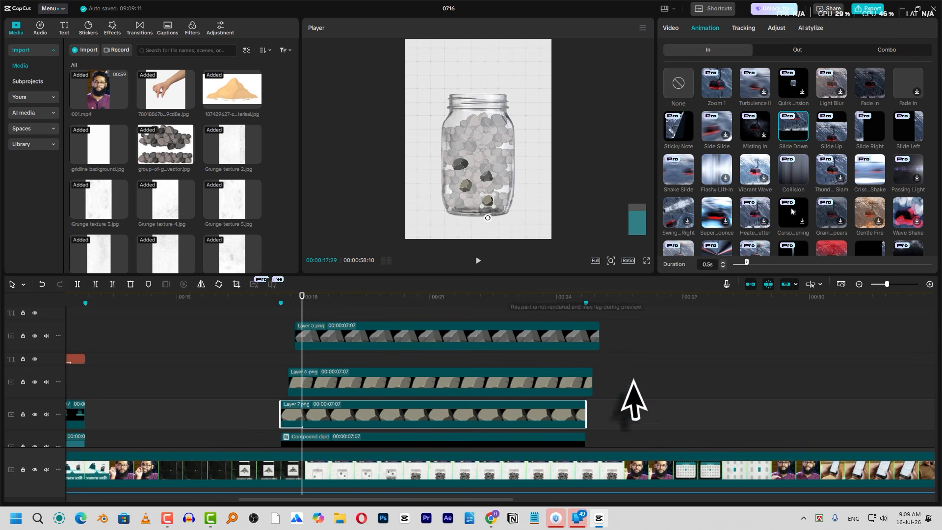
Step: Paste the copied attributes onto the remaining rock clips above Layer 7.png and play back the falling rocks
left_click_drag(639, 387, 495, 352)
left_click_drag(421, 331, 395, 338)
right_click(395, 338)
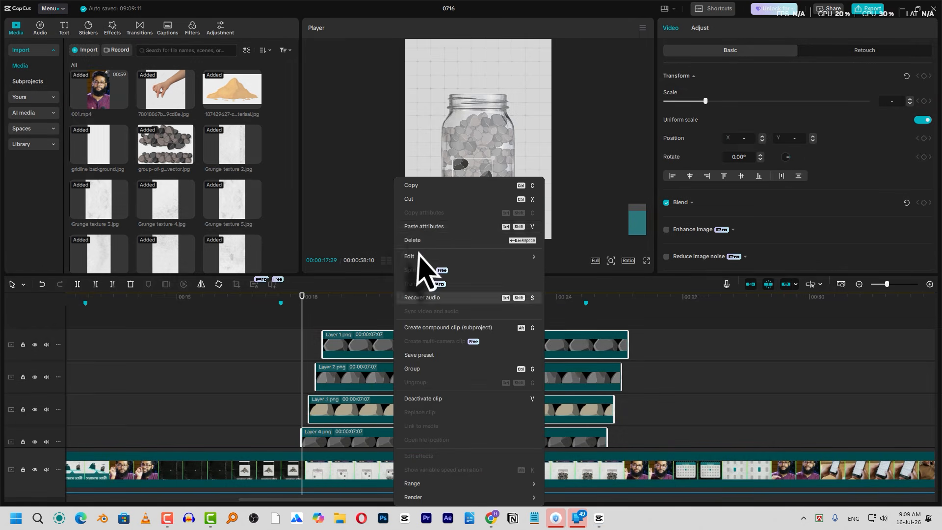
left_click(422, 227)
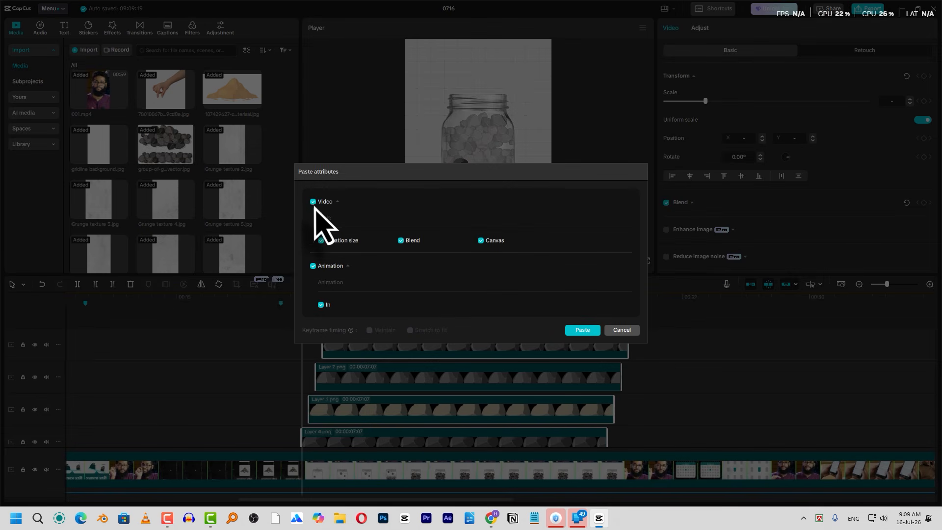
left_click(582, 330)
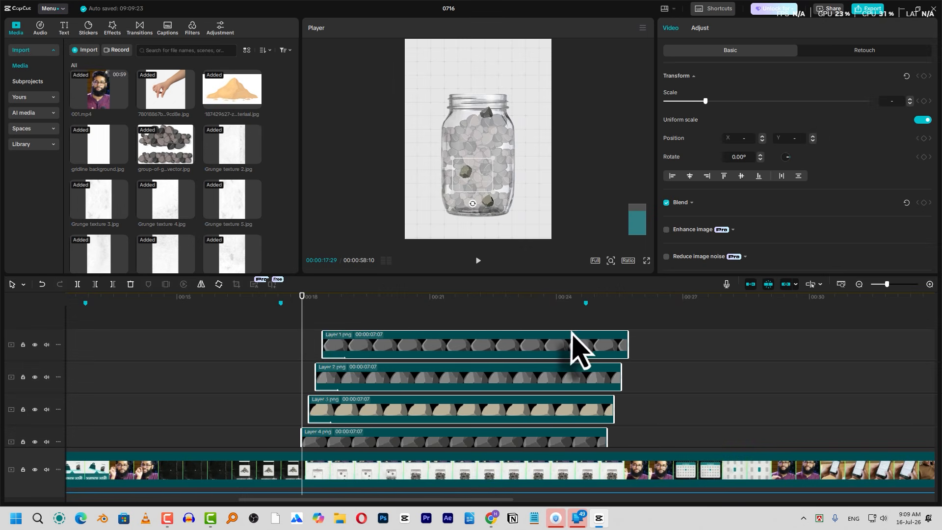
key("space")
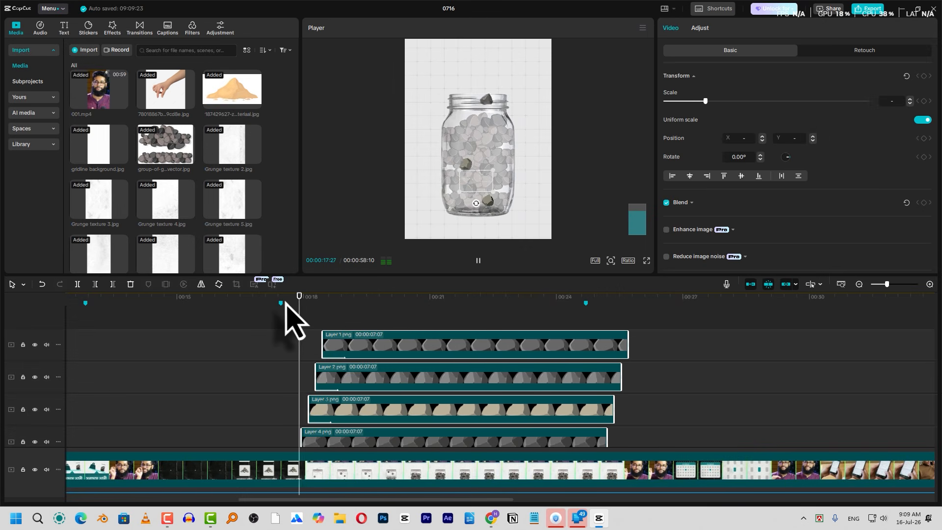
left_click(288, 300)
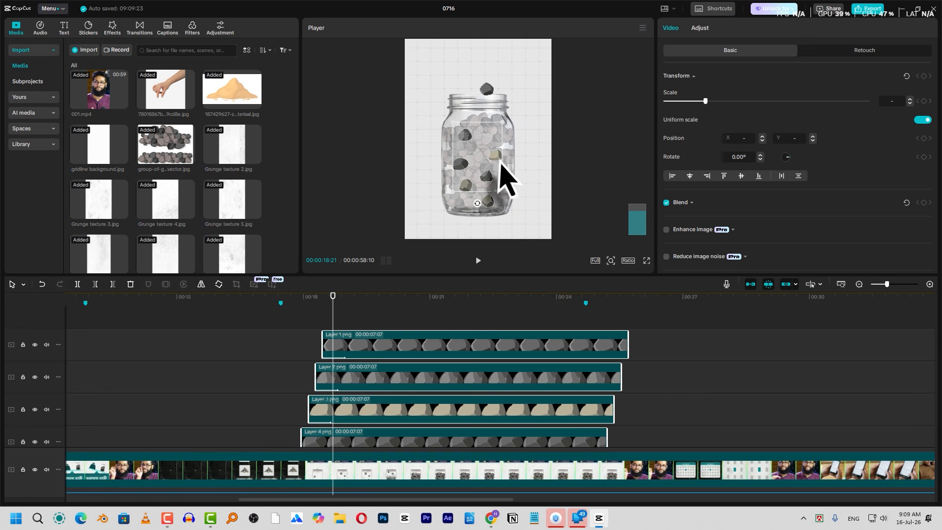
Step: Set the opacity of the rock-filled compound clip to 100%
scroll(441, 387, "down", 2)
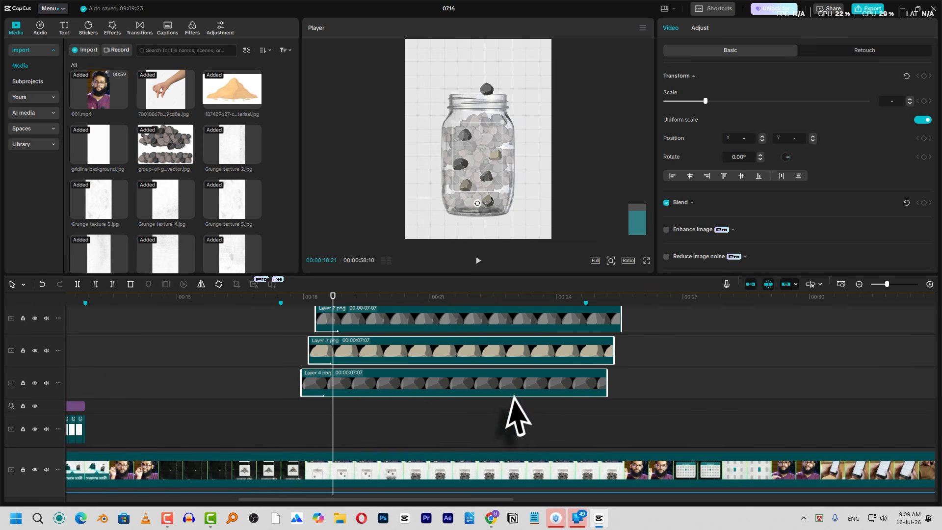
scroll(456, 420, "down", 3)
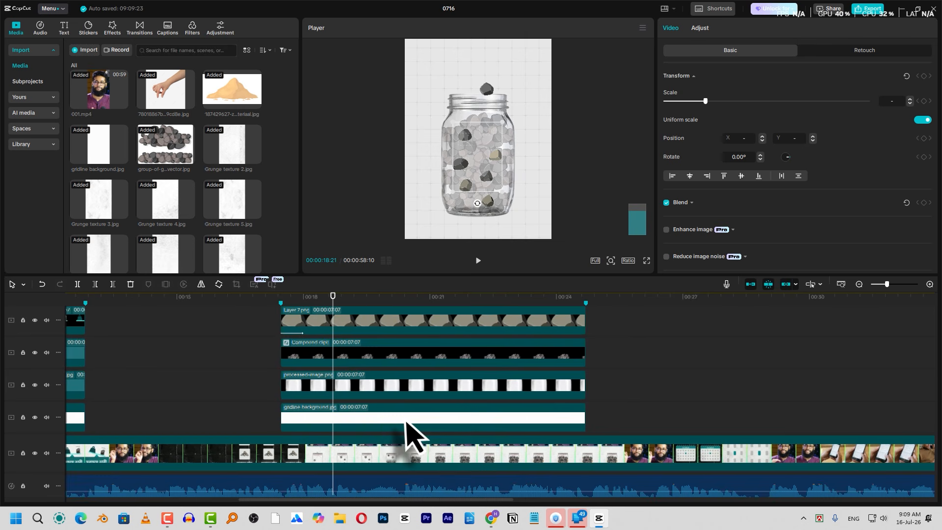
left_click(371, 355)
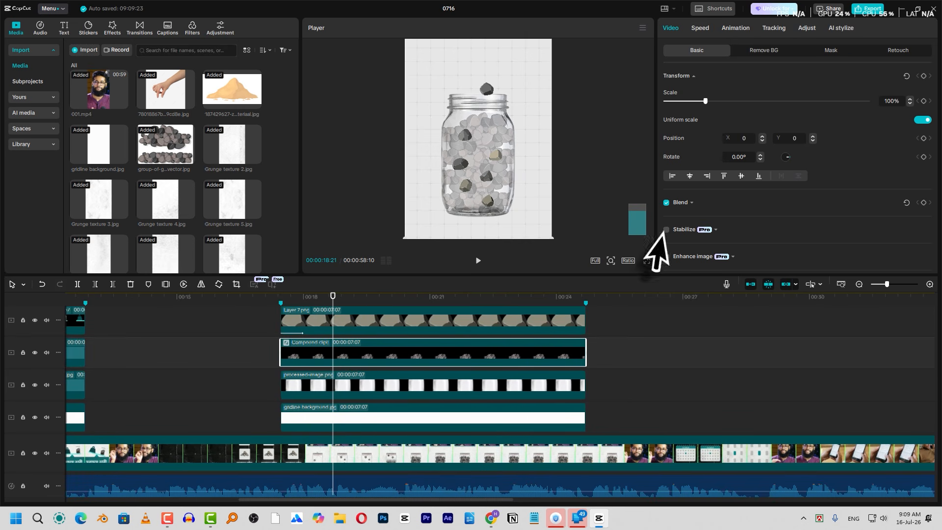
left_click(691, 203)
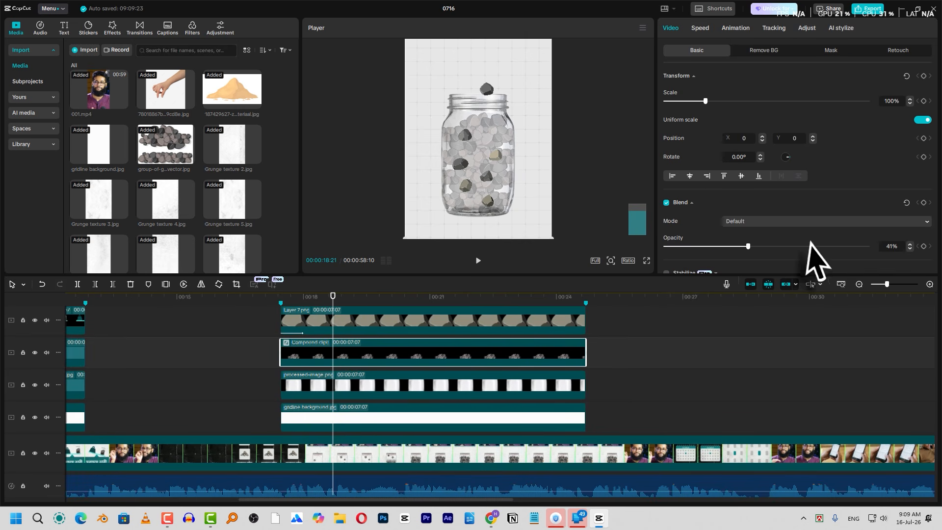
left_click_drag(809, 245, 893, 247)
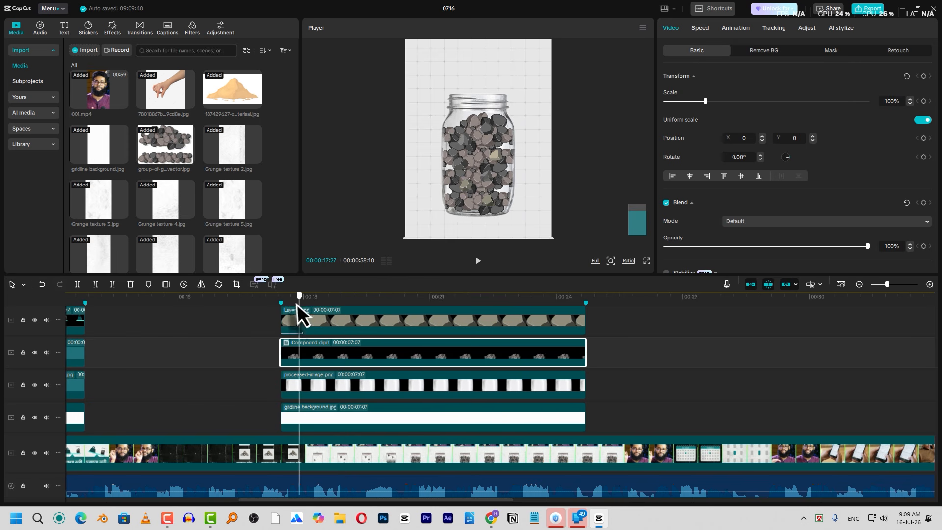
Step: Add a Split mask rotated -180° to the compound clip at 00:00:17:14, placed below the jar at X -65, Y -818, and keyframe it
left_click(284, 298)
left_click(833, 51)
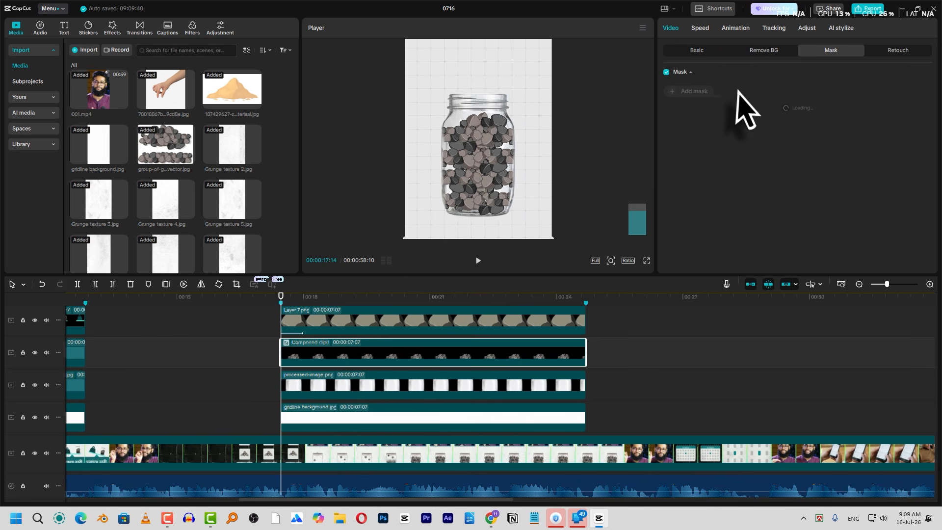
left_click(692, 93)
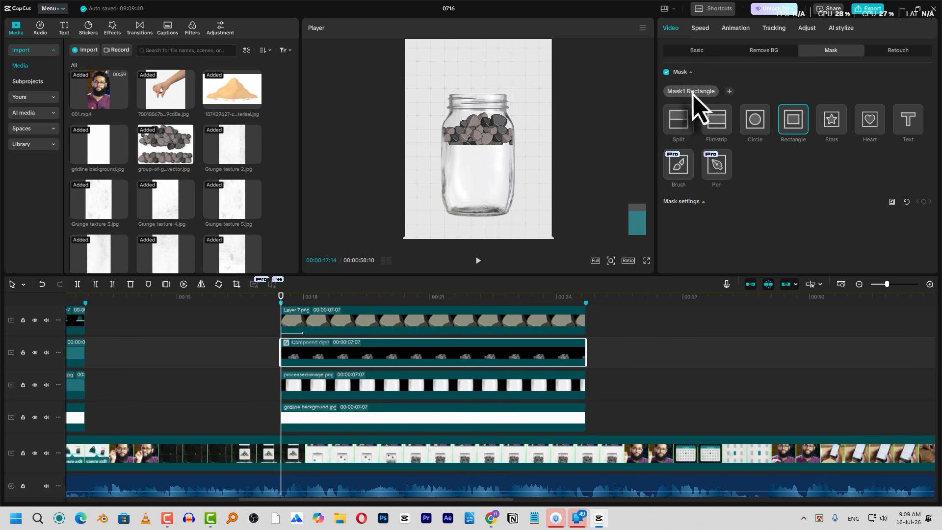
left_click(676, 126)
left_click_drag(492, 123, 483, 222)
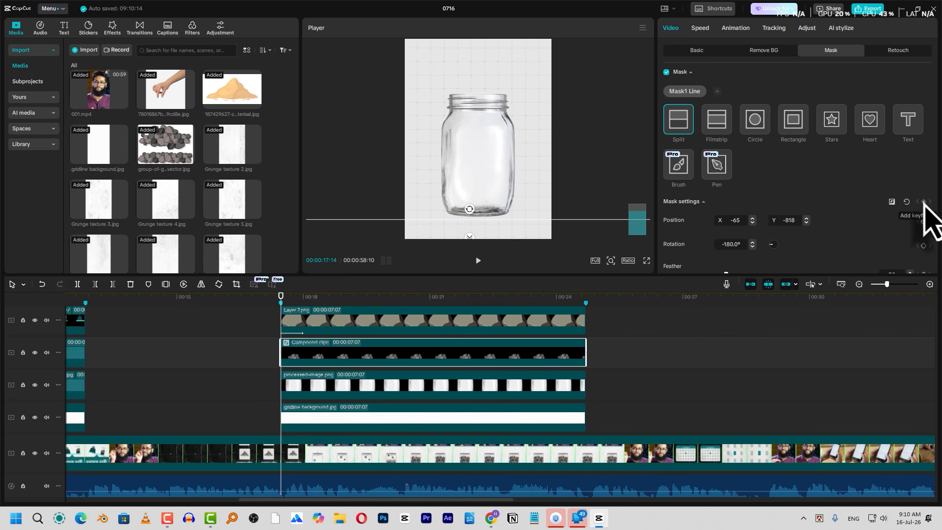
left_click(923, 201)
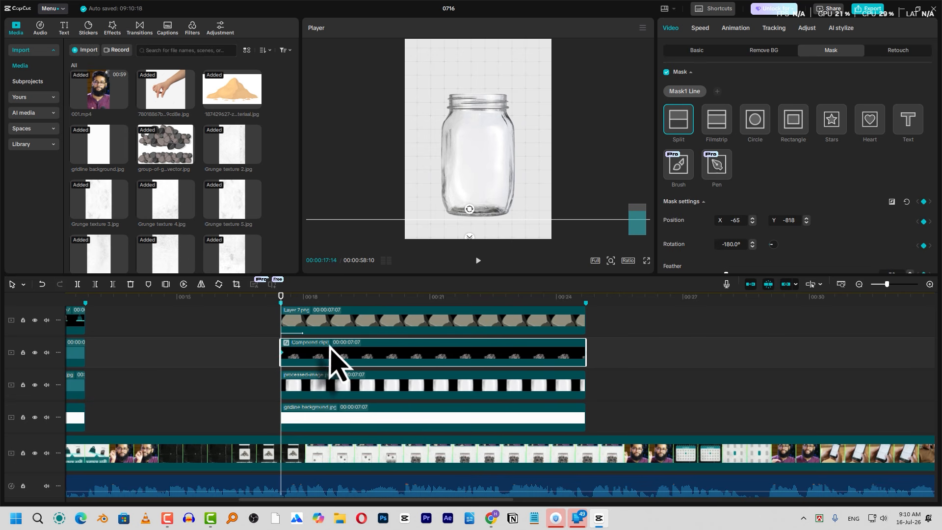
Step: Raise the compound clip's mask to X -148, Y 54 at 00:00:18:28 and play back the jar filling
left_click_drag(281, 298, 332, 311)
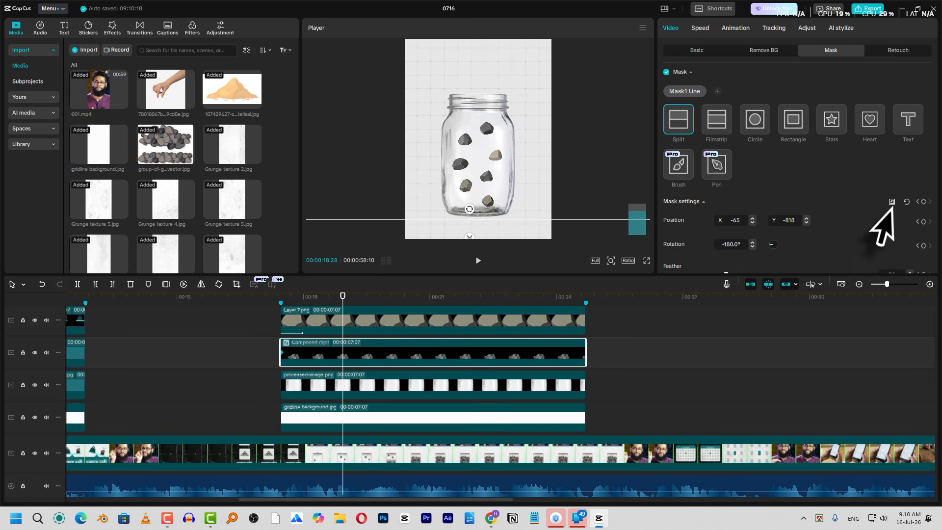
left_click_drag(492, 222, 491, 102)
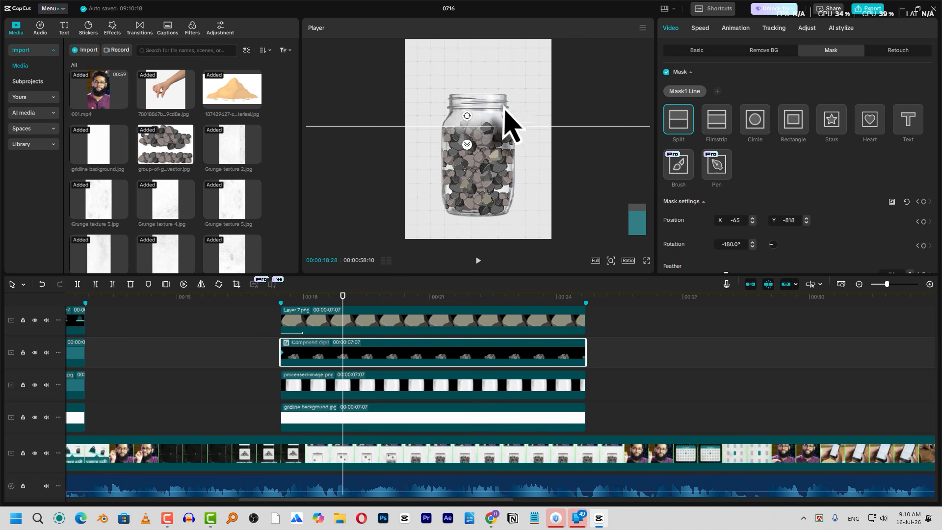
left_click(271, 299)
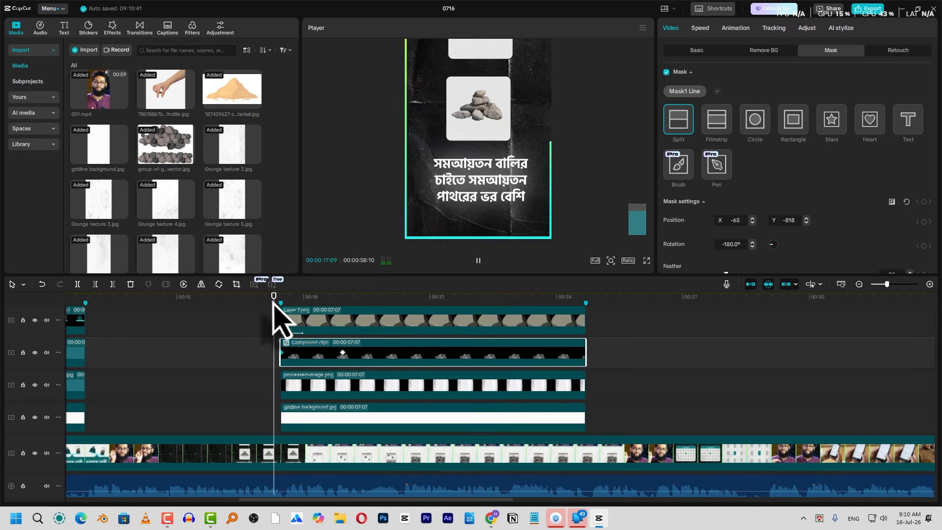
key("space")
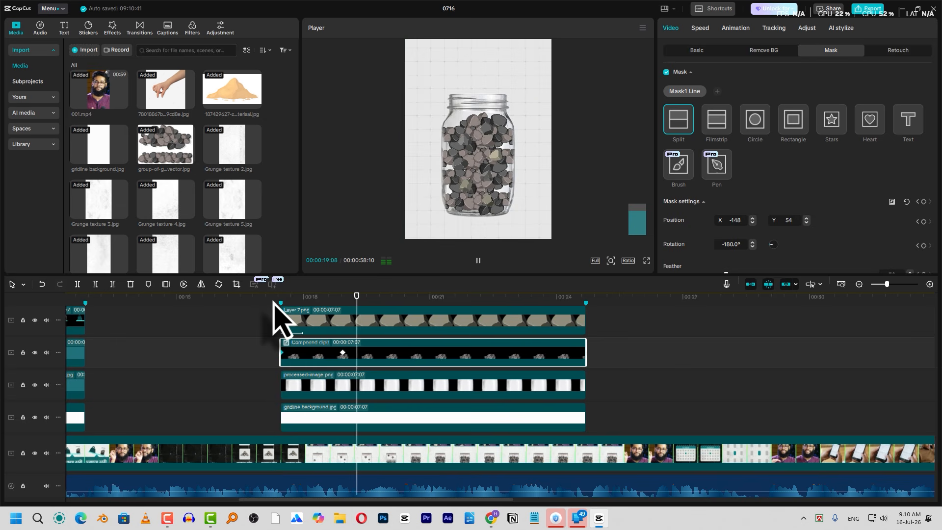
left_click(278, 302)
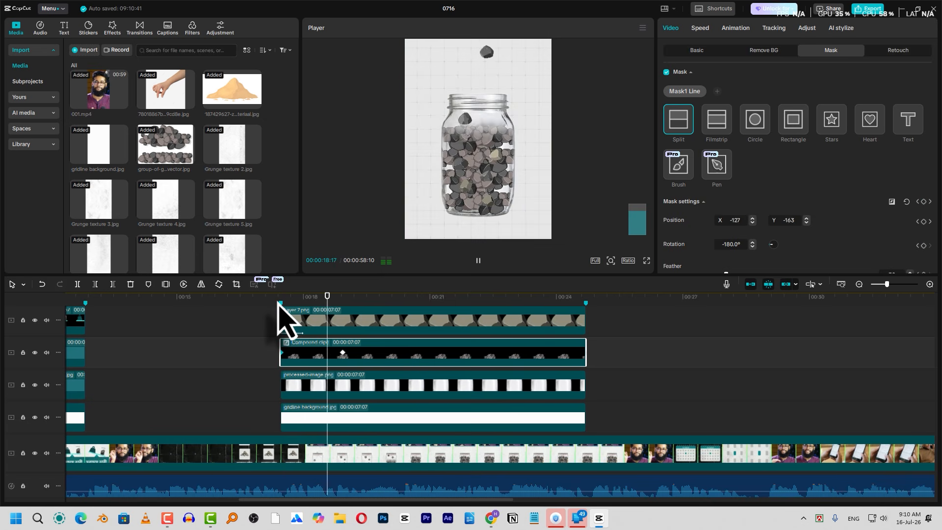
key("space")
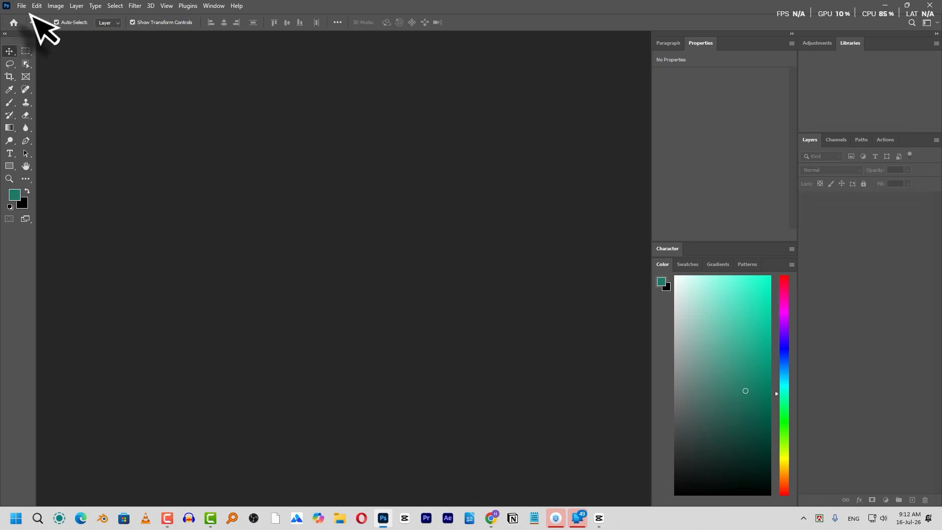
Step: Open the empty jar picture processed-image.png in Photoshop
left_click(22, 5)
left_click(38, 27)
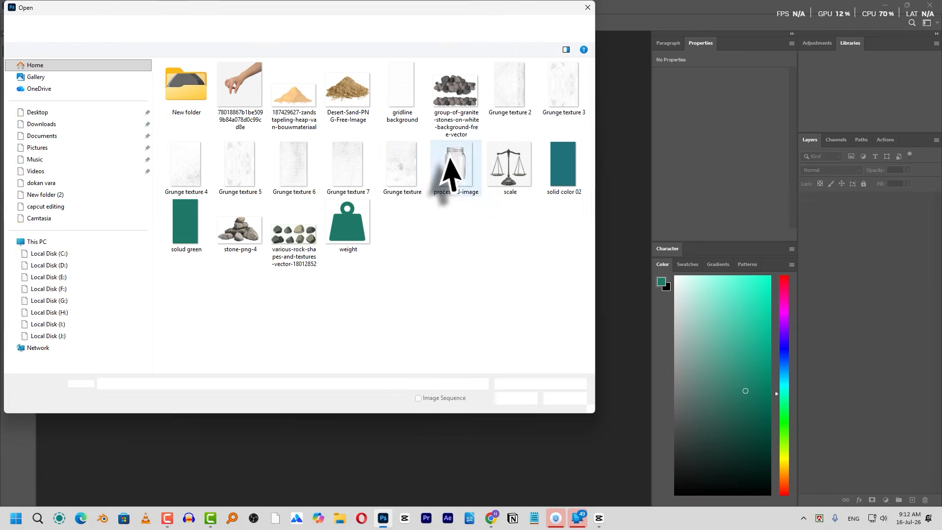
left_click(457, 187)
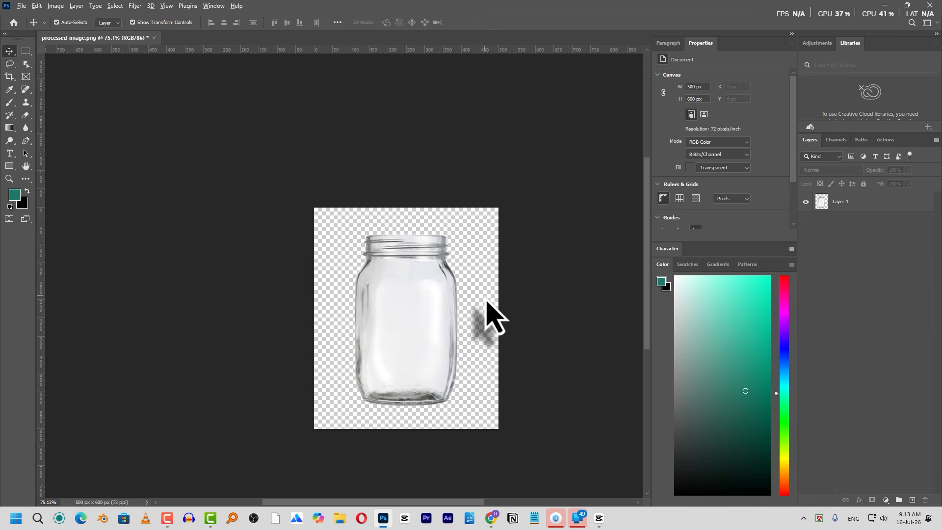
Step: Switch back to CapCut and export the frame at 00:00:22:23 as a 1080P JPEG still named 0716
key("alt+Tab")
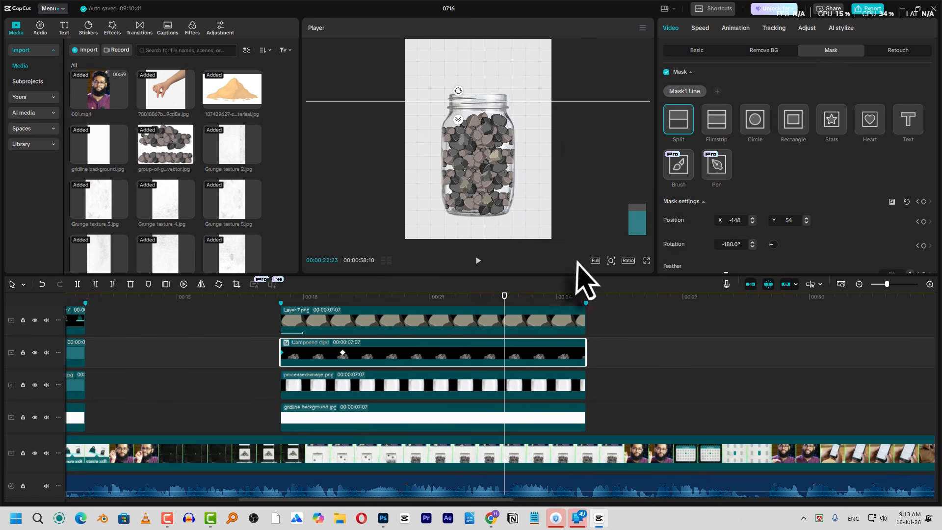
left_click(642, 28)
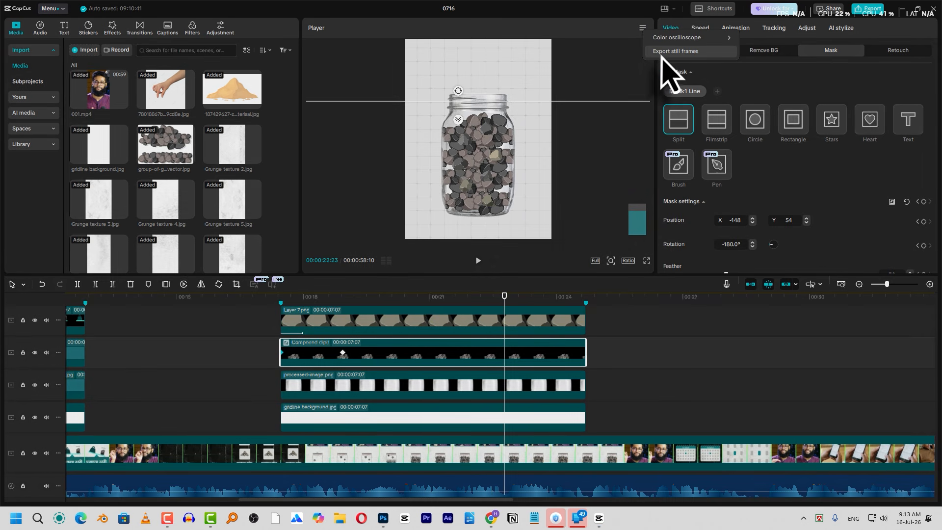
left_click(675, 51)
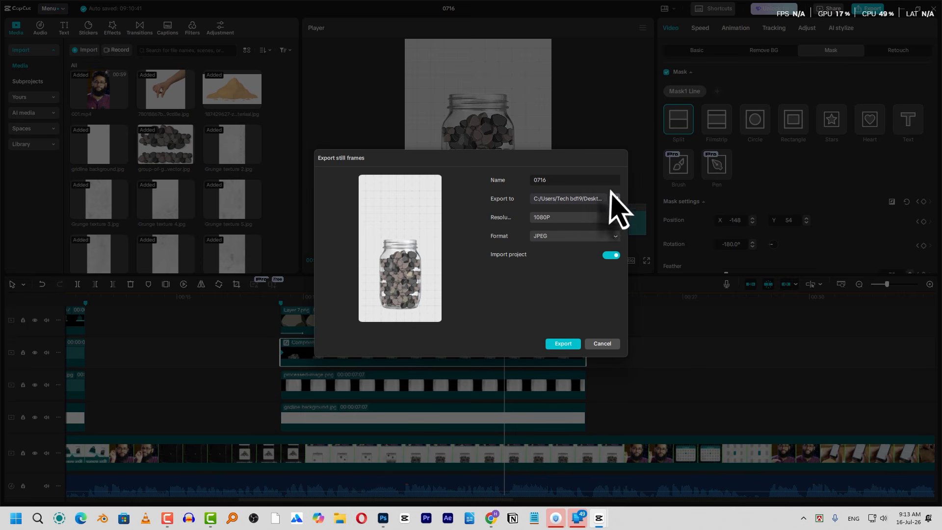
left_click(583, 182)
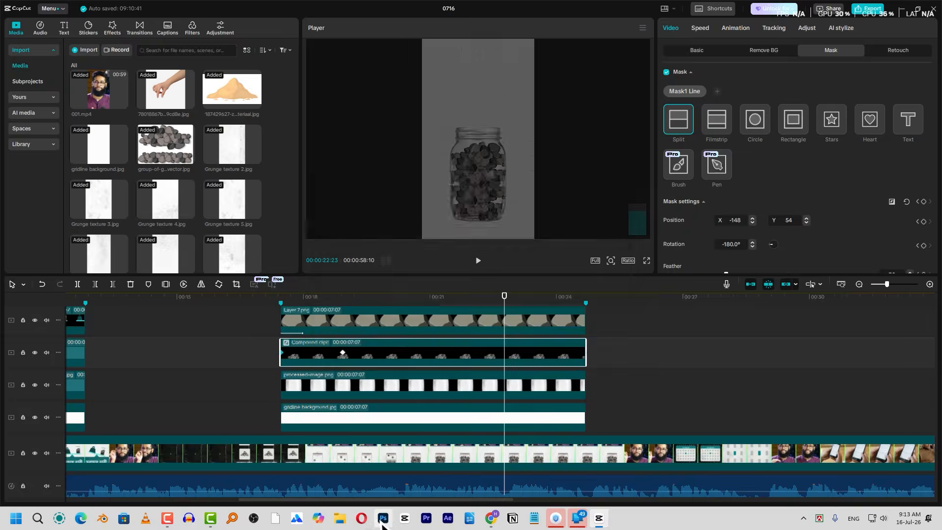
Step: Open 0716.jpg in Photoshop and bring the filled jar into the processed-image.png document as a new layer
left_click(383, 518)
left_click(21, 5)
left_click(31, 27)
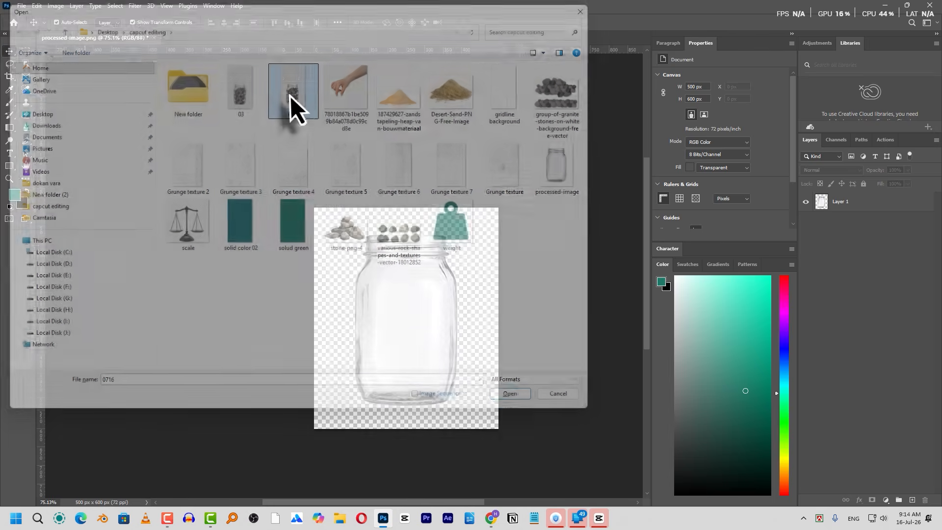
double_click(291, 96)
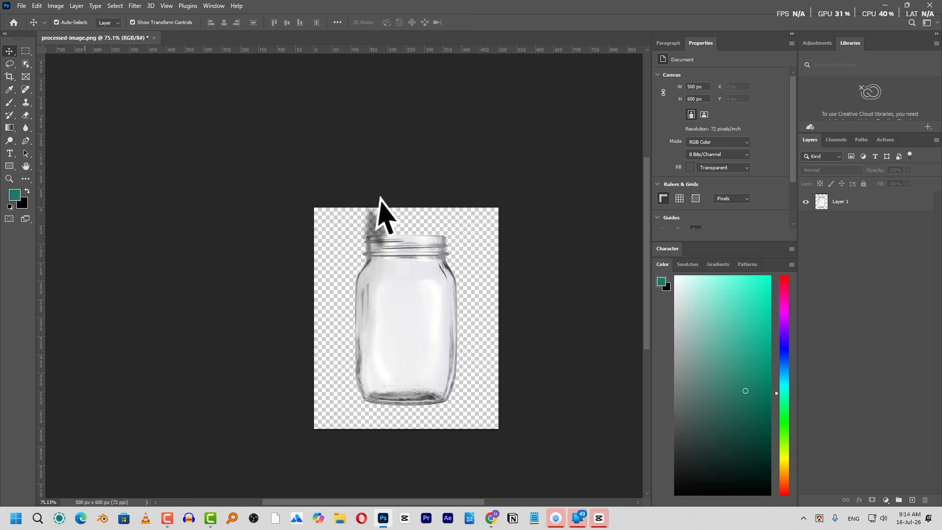
left_click_drag(434, 250, 457, 253)
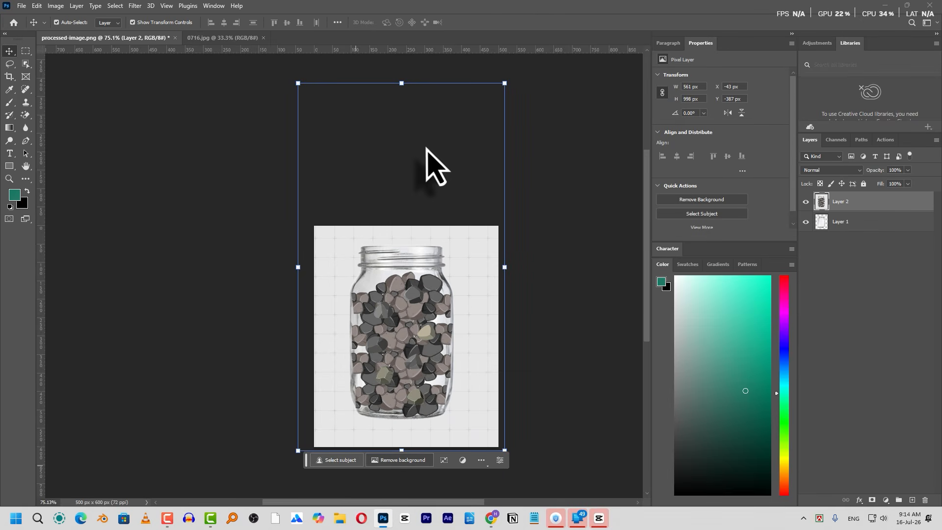
Step: Remove the filled jar layer's background and scale it to 98.80% so it fits over the empty jar
left_click(415, 460)
left_click_drag(408, 450, 409, 460)
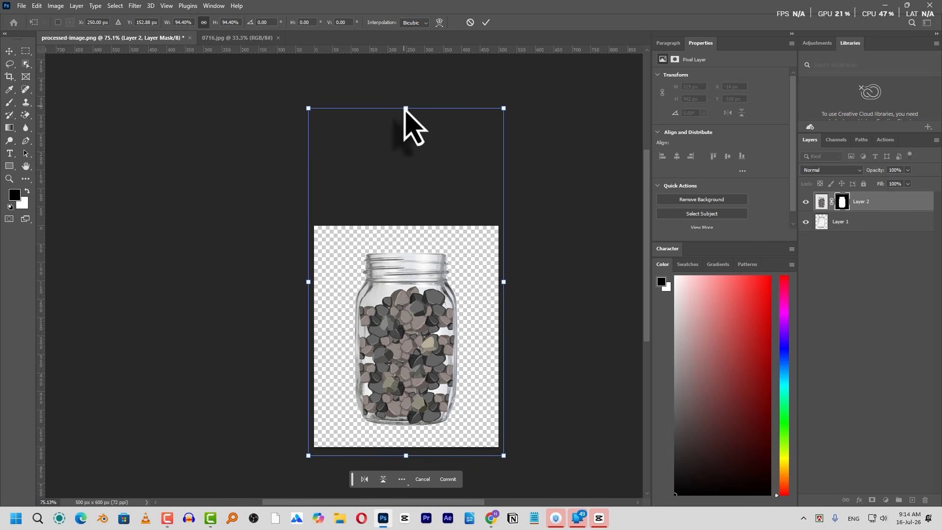
left_click_drag(405, 109, 406, 93)
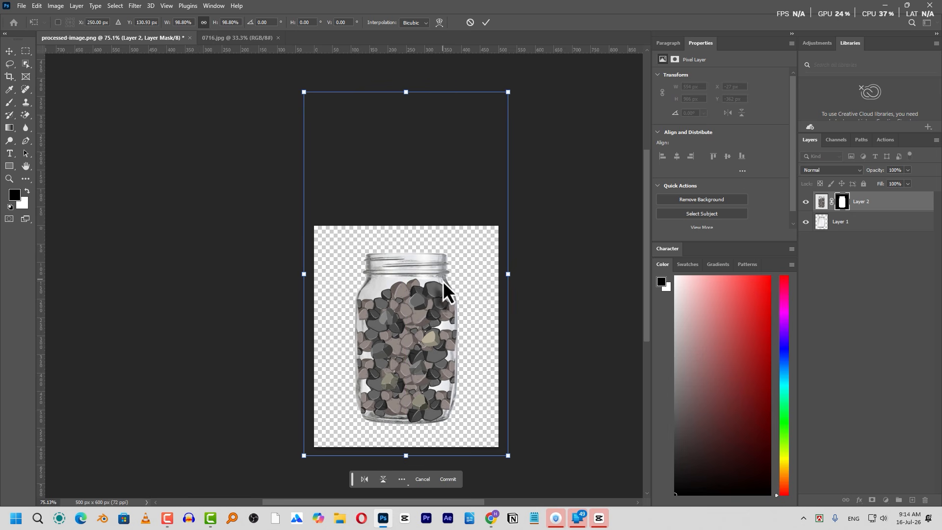
key("Return")
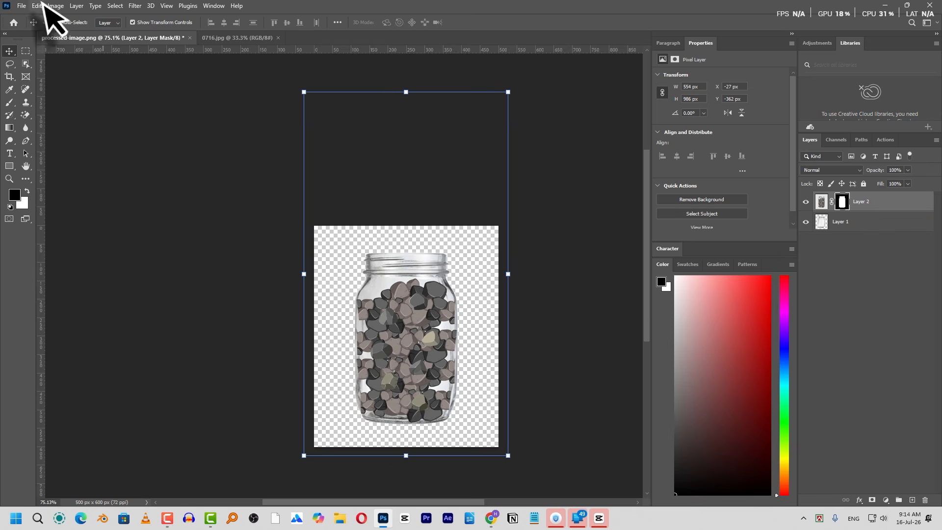
Step: Open the sand heap image 187429627-zandstapeling-heap-van-bouwmateriaal.jpg and erase its white background with the Magic Eraser
left_click(22, 6)
left_click(33, 27)
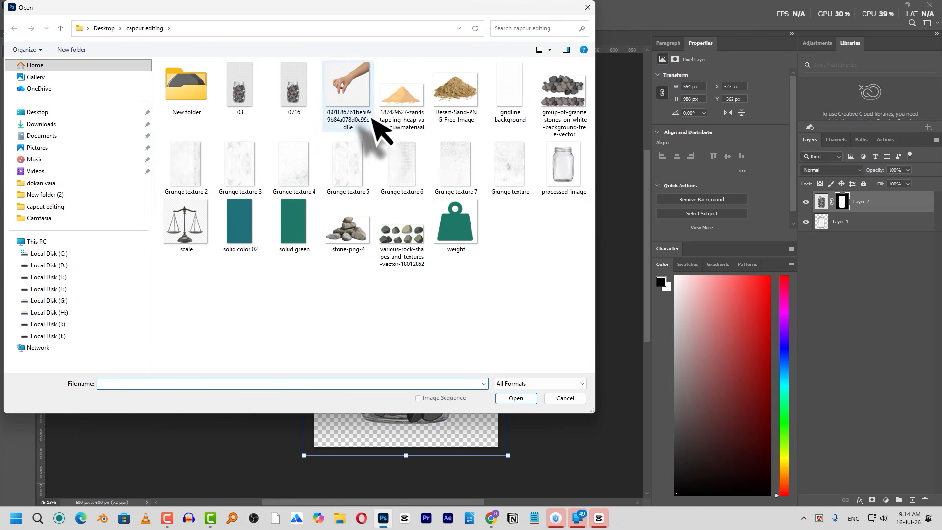
double_click(404, 122)
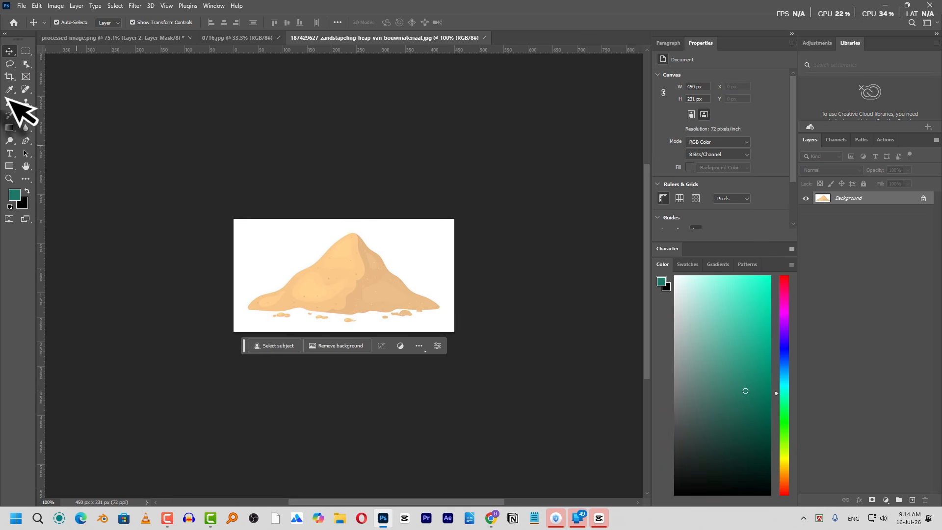
left_click(26, 116)
left_click(413, 254)
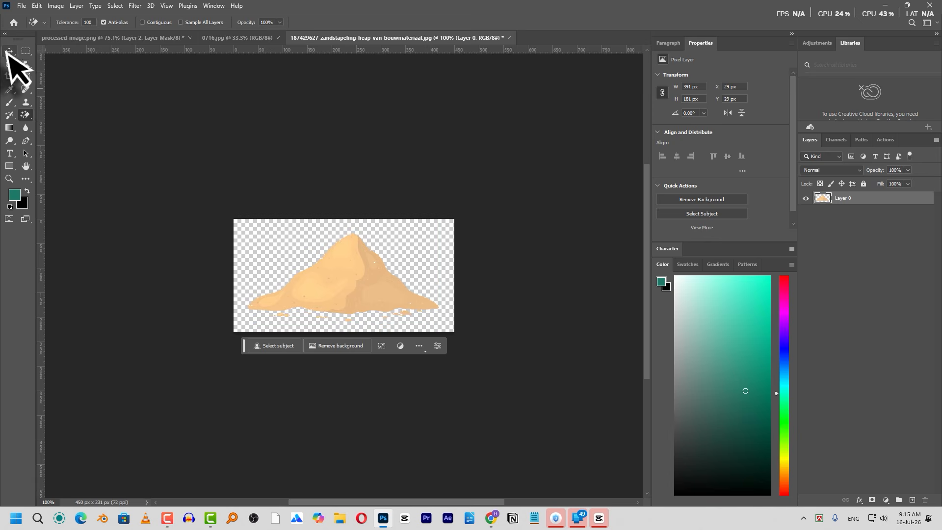
Step: Bring the cut-out sand heap into the processed-image.png document as a new layer above the jars
left_click(10, 51)
left_click(220, 43)
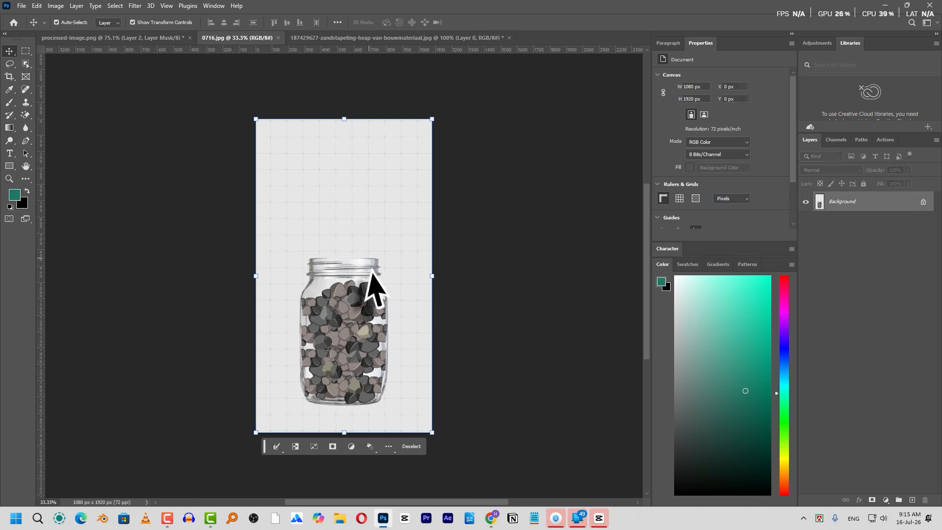
key("ctrl+v")
left_click_drag(363, 283, 442, 304)
key("ctrl+z")
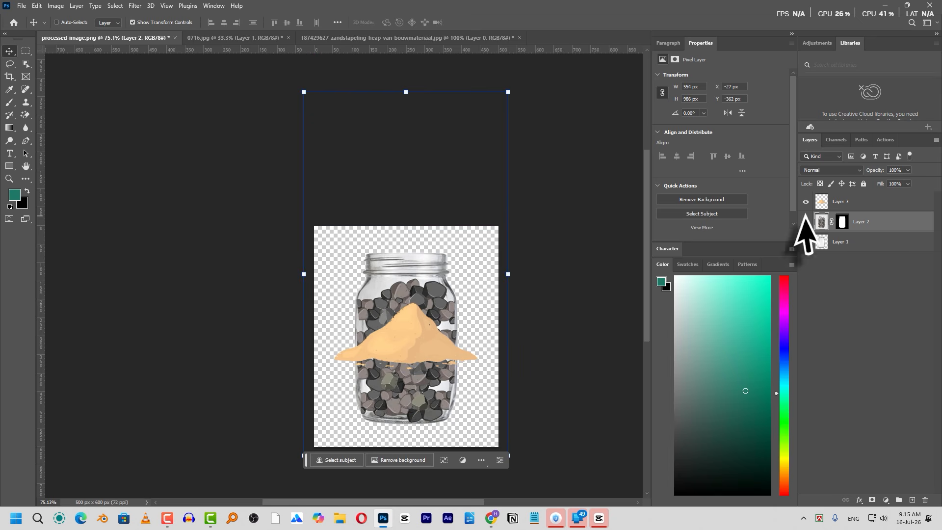
Step: Scale the filled and empty jar layers together to 90.29% and move them down near the canvas's lower edge
left_click(843, 244, "ctrl")
left_click_drag(406, 92, 405, 137)
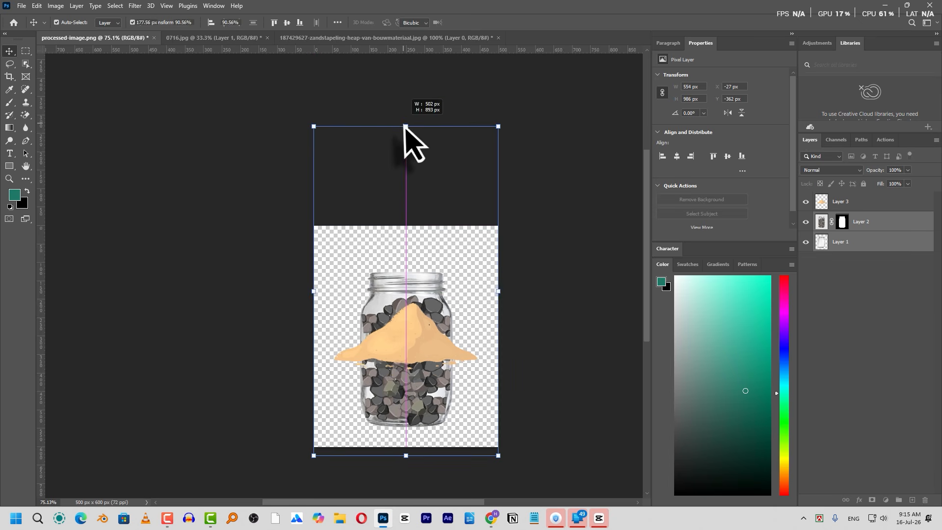
left_click_drag(402, 288, 403, 305)
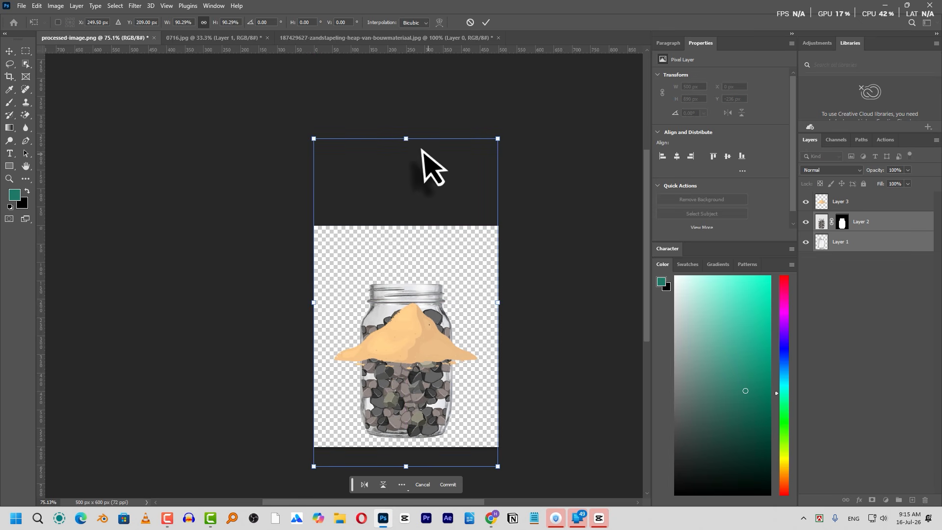
mouse_move(406, 139)
left_mouse_down()
mouse_move(412, 153)
mouse_move(407, 145)
left_mouse_up()
left_click(533, 256)
Step: Scale the sand heap layer to 85.34% and centre it over the upper part of the jar
left_click_drag(426, 335, 414, 296)
left_click_drag(477, 333, 454, 325)
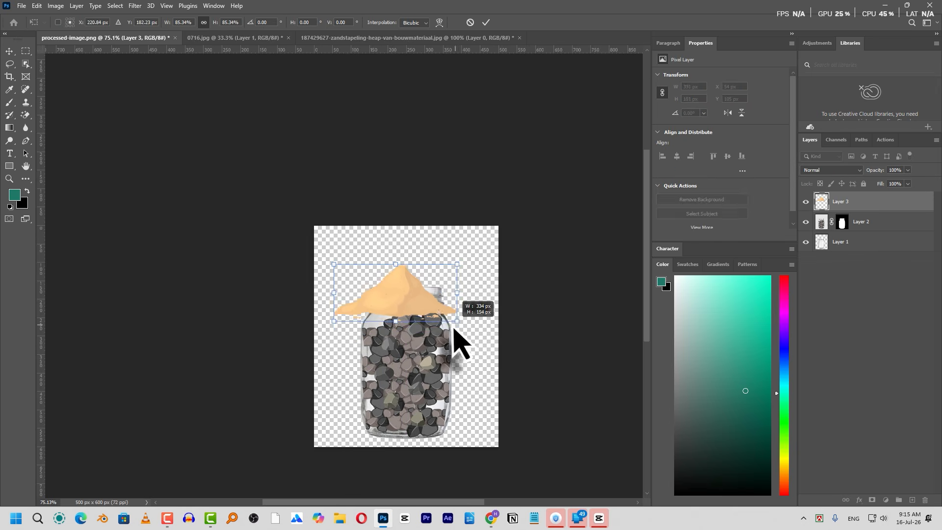
left_click_drag(420, 300, 431, 330)
key("Return")
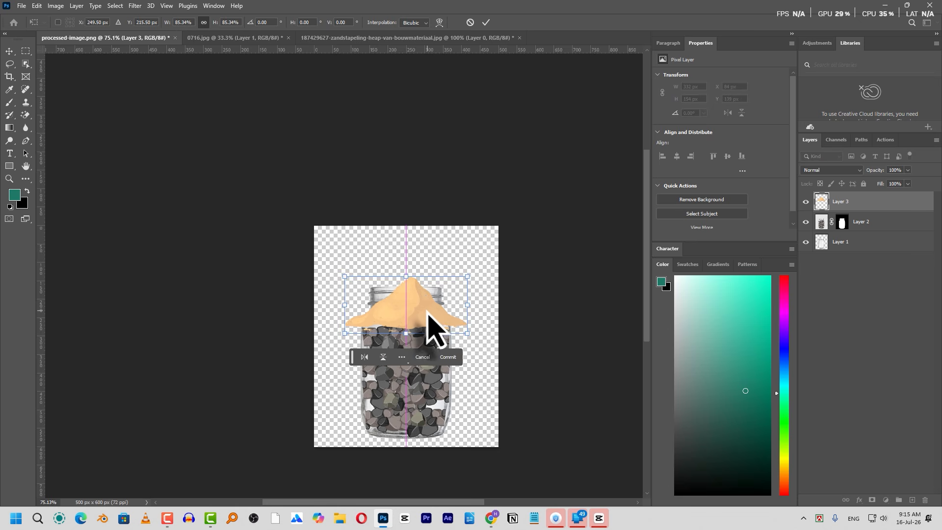
Step: Erase the sand spilling past the jar's sides with a small Eraser brush, raising its opacity to 100%
left_click(26, 117)
left_click(67, 115)
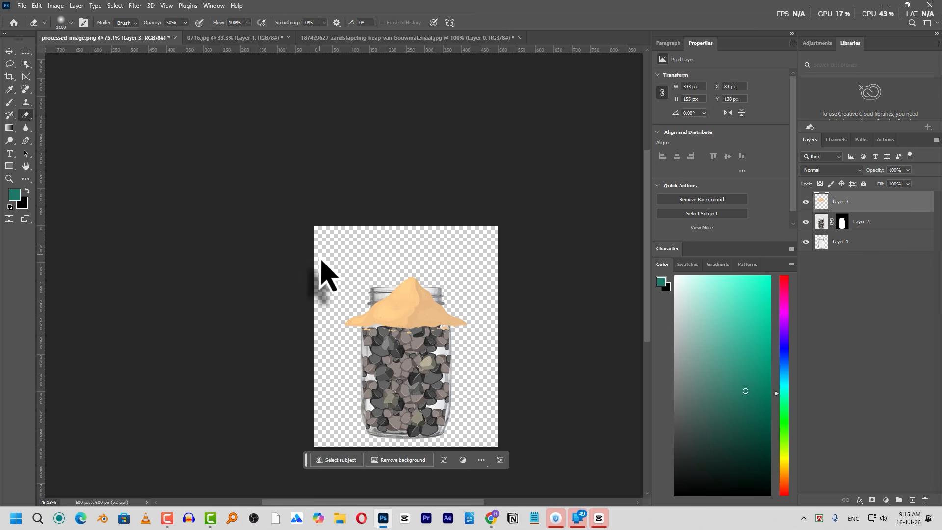
key("bracketleft")
key("bracketleft")
key("bracketleft")
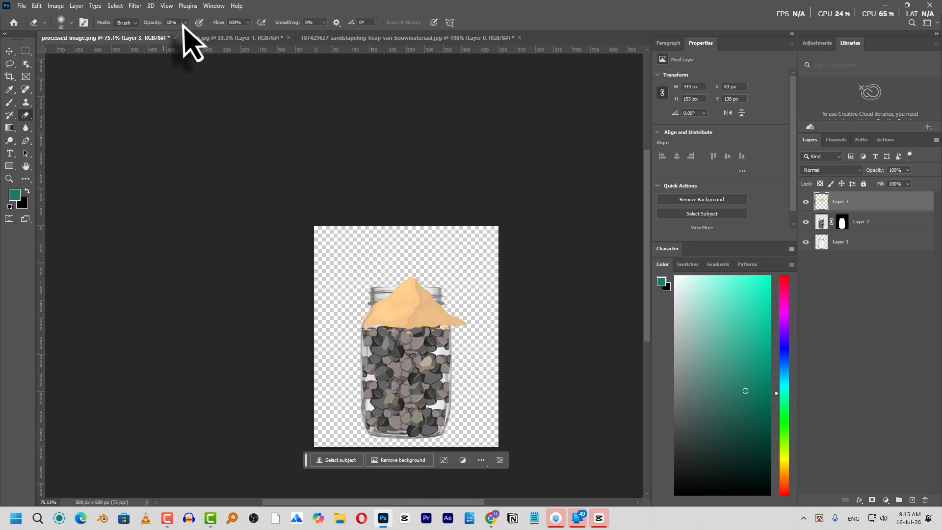
left_click(172, 23)
type("100")
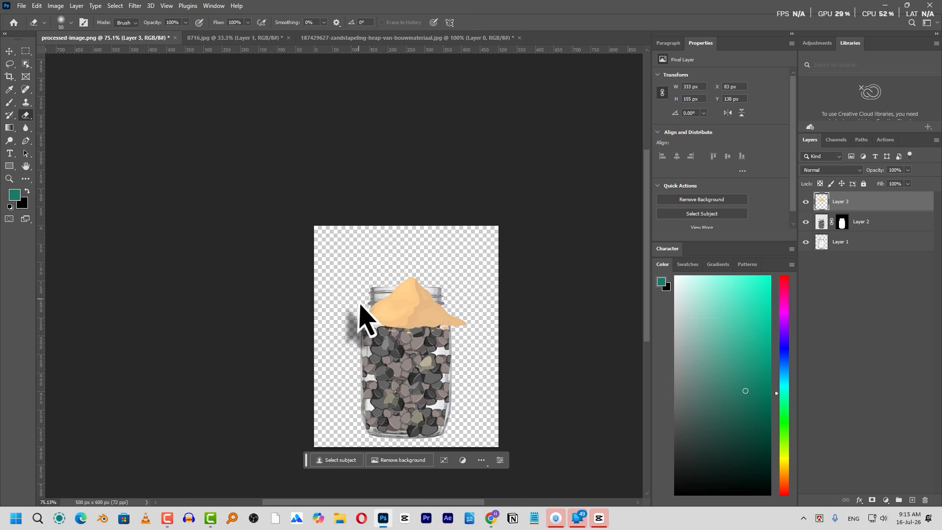
left_click(361, 313)
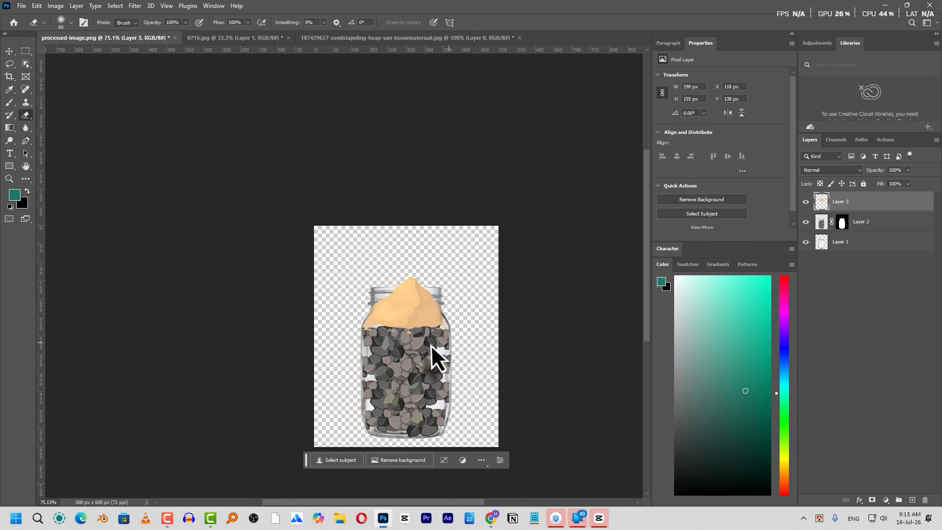
Step: Soften the sand heap's lower edge over the rocks with the Eraser at size 80
left_click_drag(431, 344, 450, 337)
key("ctrl+z")
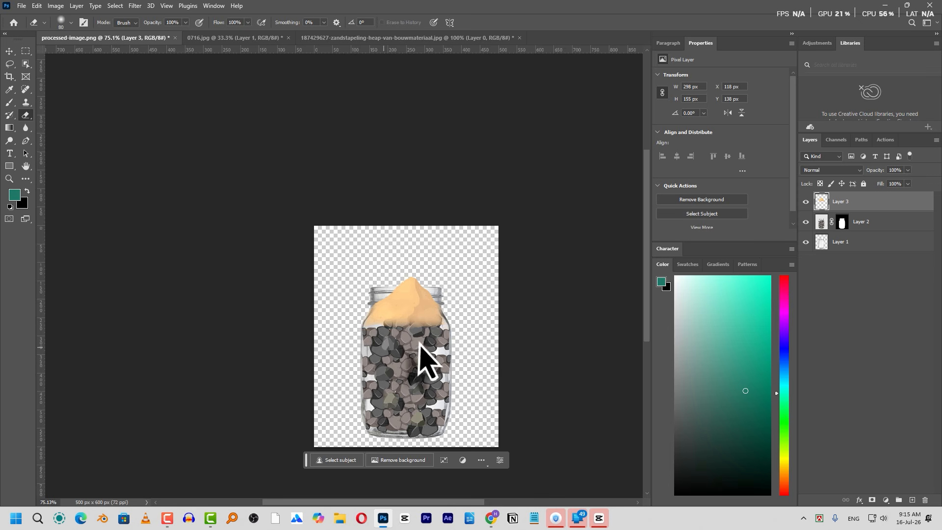
left_click(468, 349)
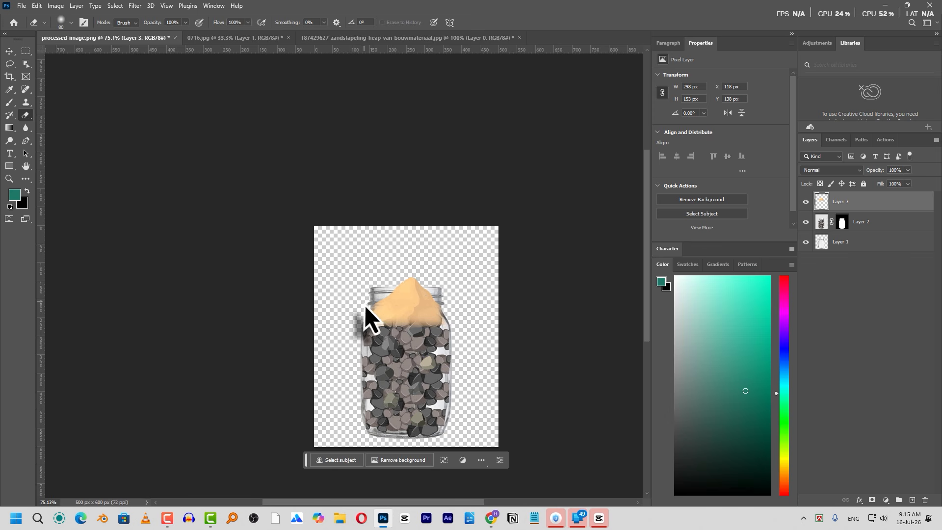
Step: Load the empty jar's outline from Layer 1 as a selection while keeping the sand on Layer 3 active
left_click(10, 51)
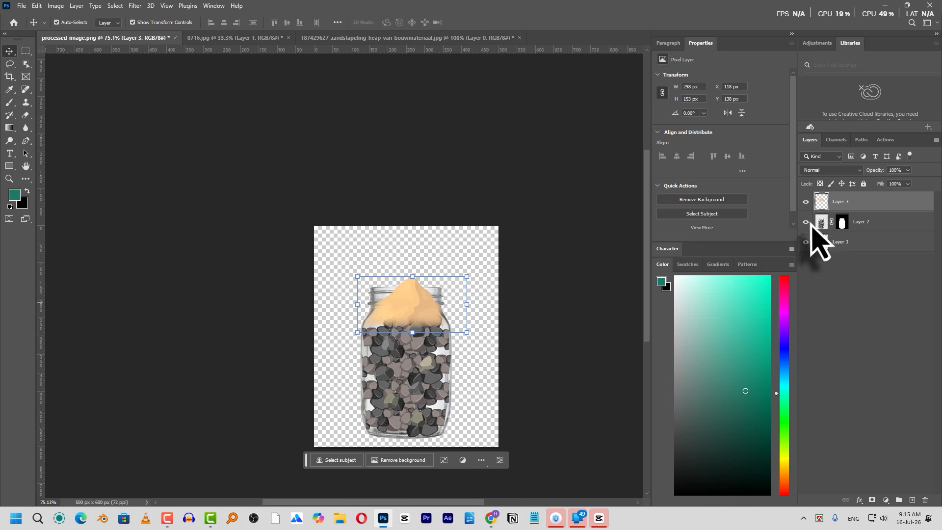
left_click(837, 245)
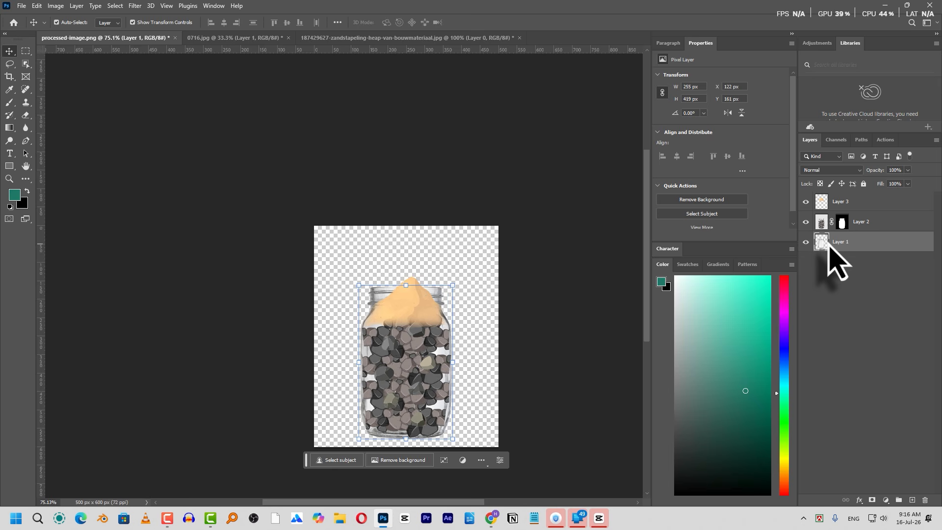
left_click(840, 205)
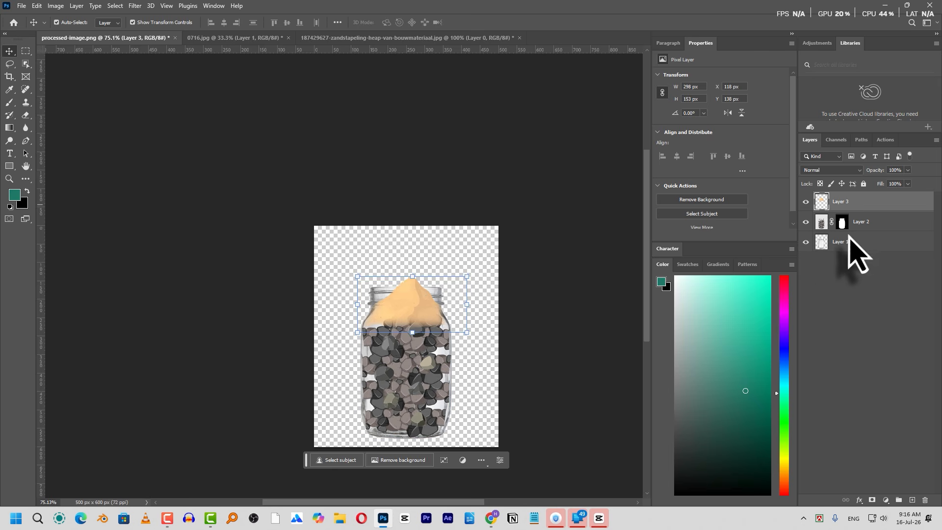
left_click(822, 243, "ctrl")
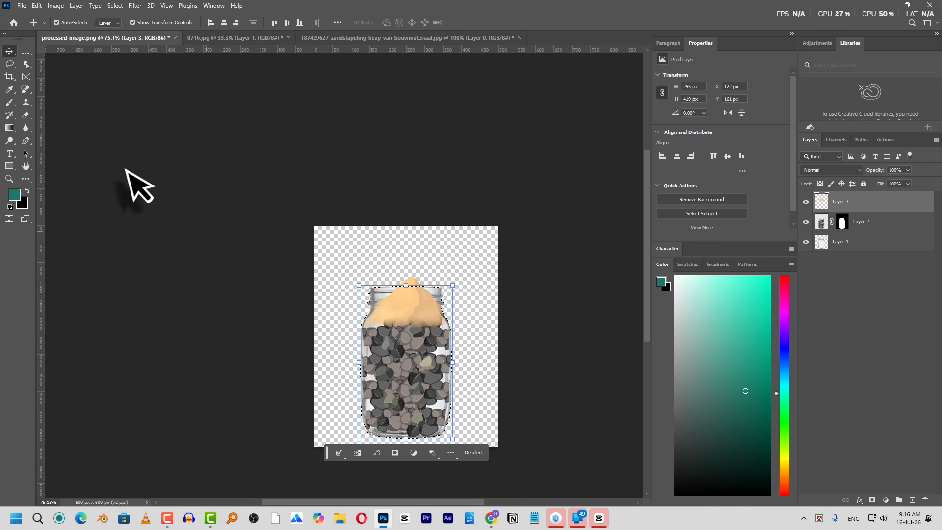
Step: Choose the Brush and set the foreground colour to the sand colour f9c989 sampled from the heap
left_click(9, 103)
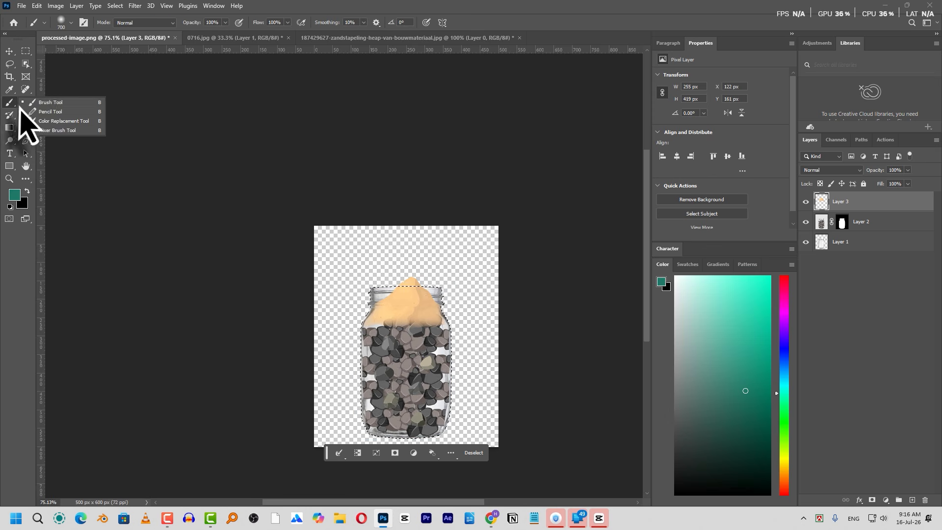
left_click(15, 195)
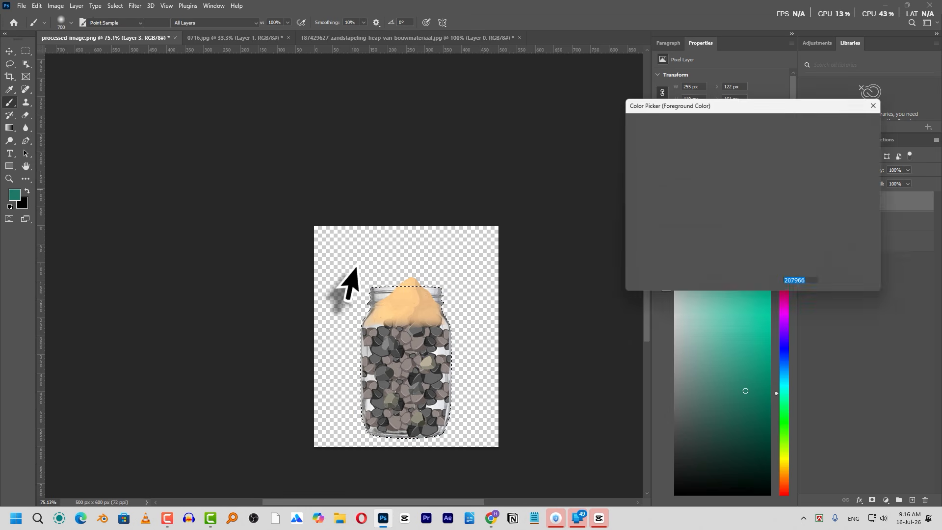
left_click(413, 307)
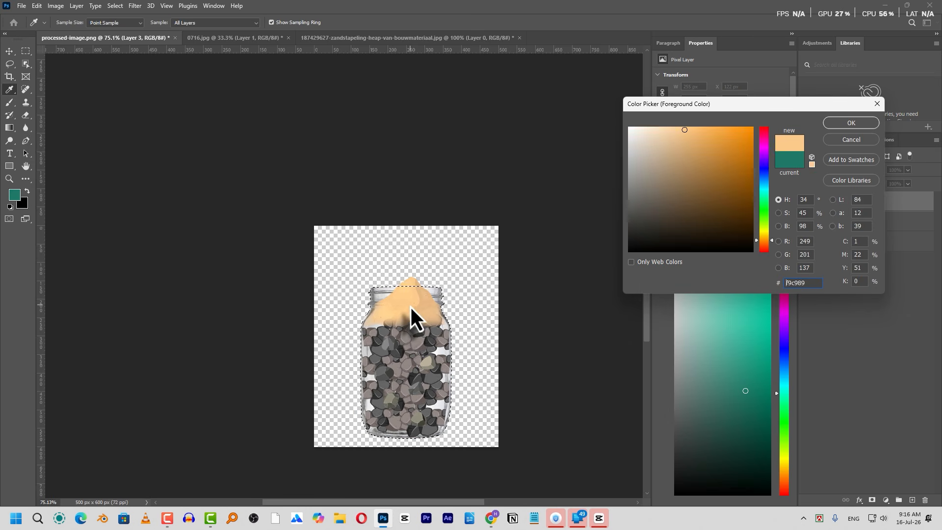
left_click(851, 122)
Step: Paint sand along the jar's inner sides and base with a size 100 brush at 50% opacity, and clear the selection
key("bracketleft")
key("bracketleft")
key("bracketleft")
key("bracketleft")
key("bracketleft")
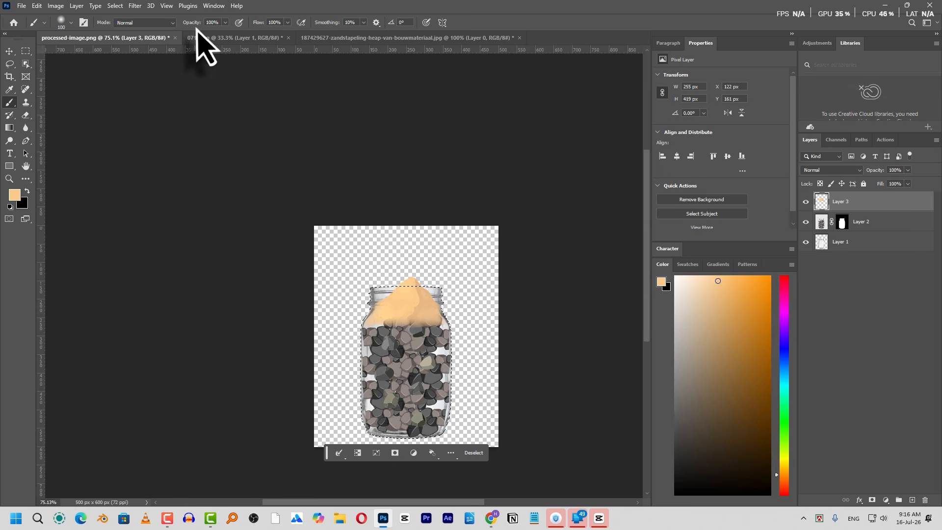
left_click_drag(219, 24, 166, 30)
type("50")
key("Return")
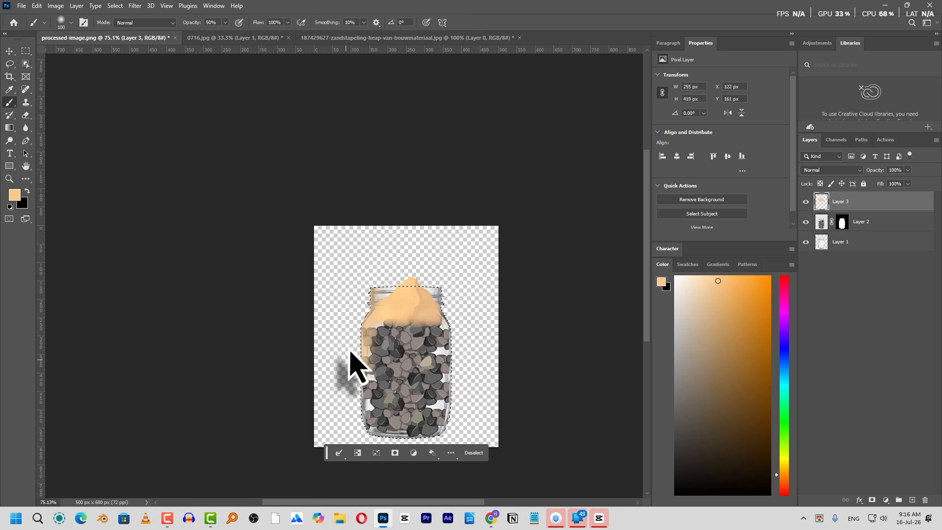
left_click_drag(375, 446, 452, 439)
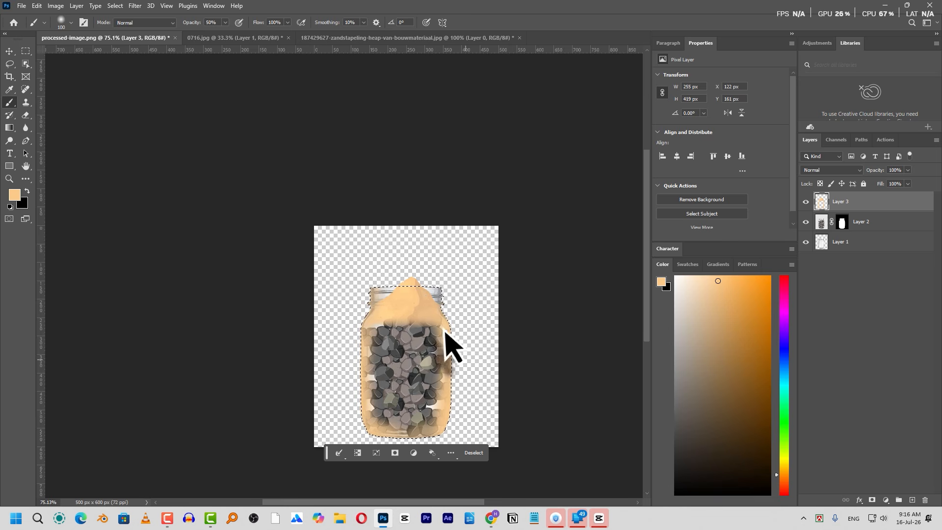
left_click(10, 51)
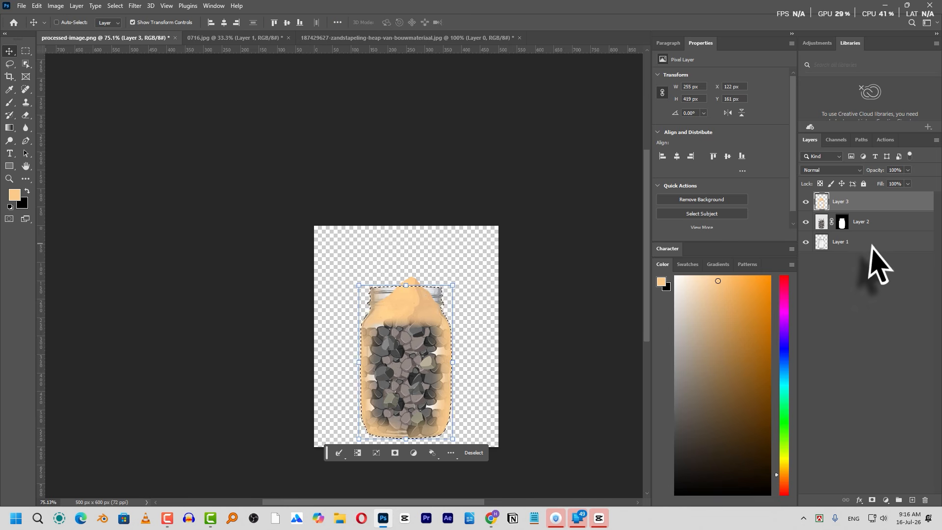
key("ctrl+d")
Step: Erase the excess sand colour around the jar's neck on Layer 3 with the Eraser at size 40
mouse_move(417, 300)
left_mouse_down()
mouse_move(349, 242)
mouse_move(449, 273)
mouse_move(418, 305)
mouse_move(418, 273)
mouse_move(423, 304)
left_mouse_up()
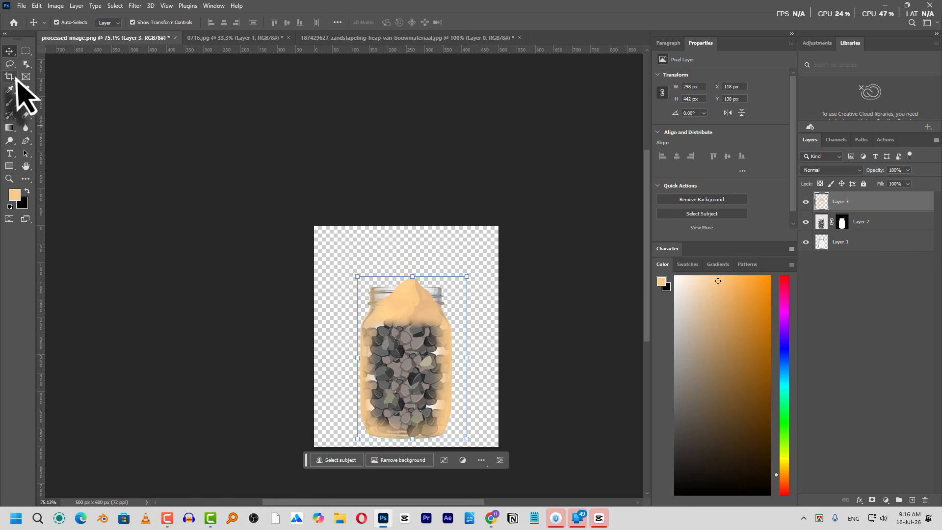
left_click(25, 114)
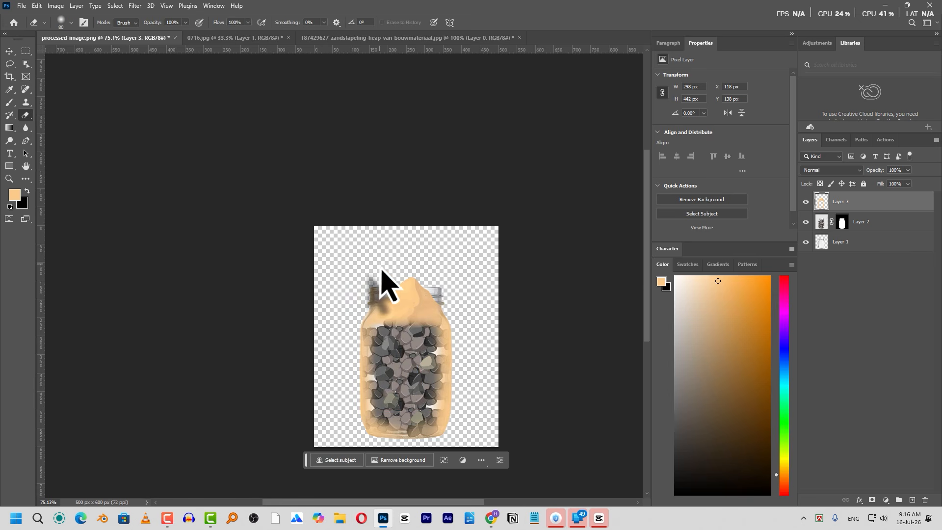
key("bracketleft")
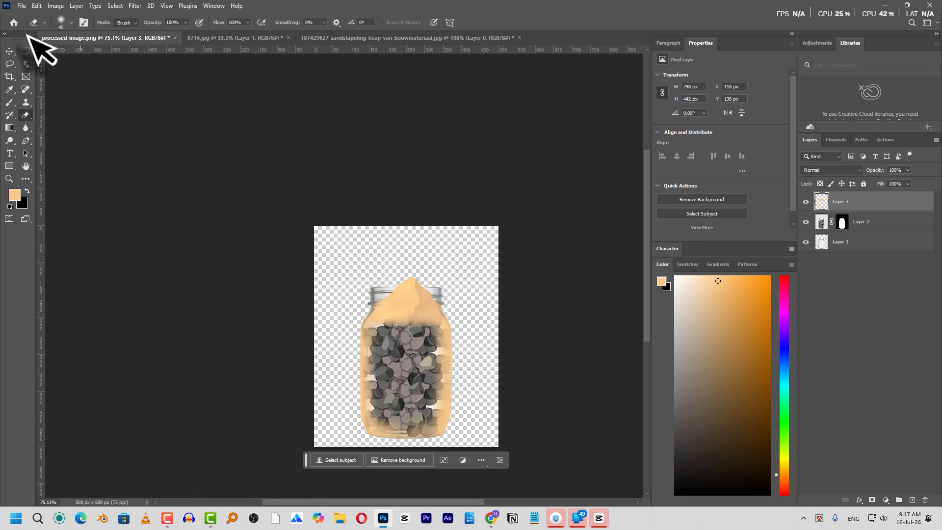
Step: Hide the rock-filled jar on Layer 2 and the empty jar on Layer 1, leaving only the sand layer shown
left_click(10, 53)
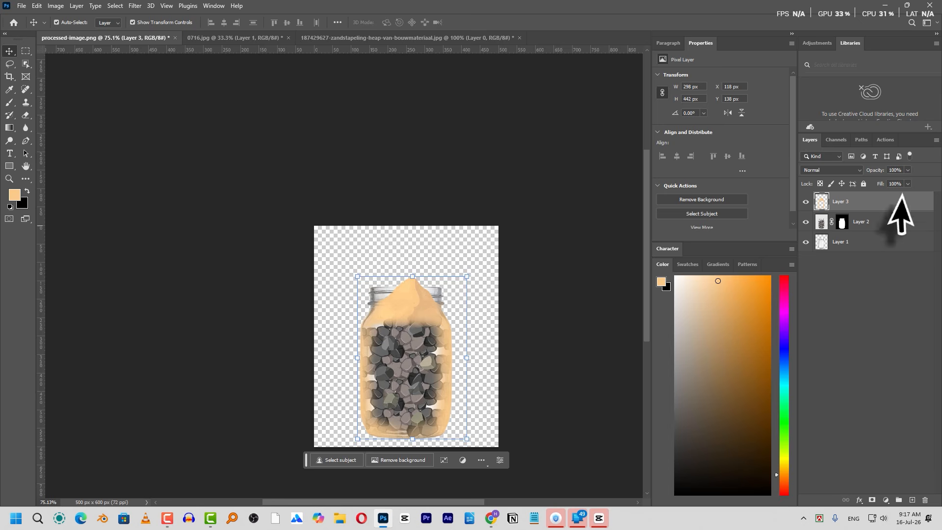
left_click(805, 222)
left_click(806, 242)
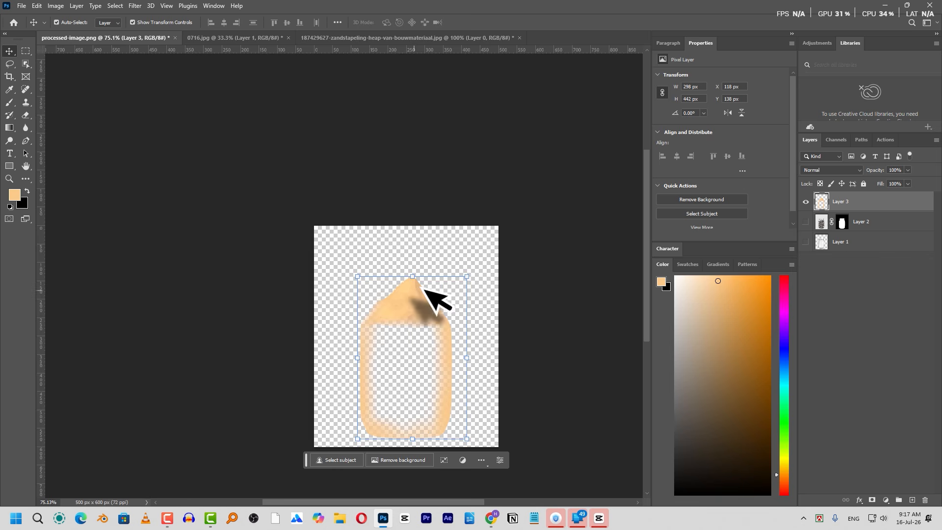
right_click(870, 200)
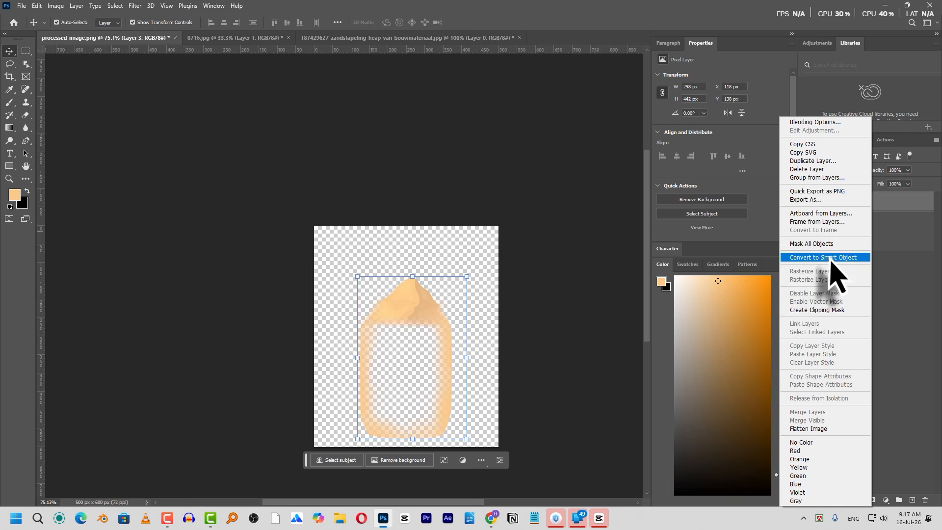
left_click(824, 199)
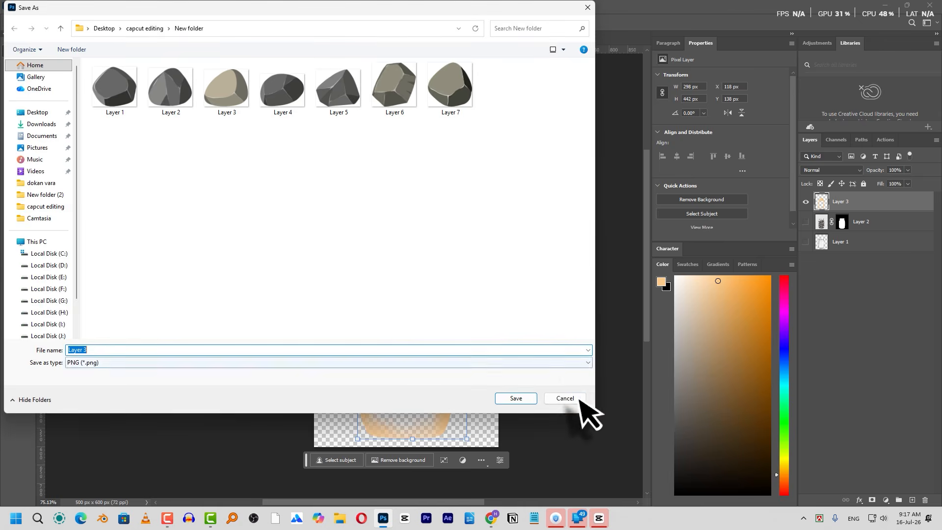
left_click(579, 399)
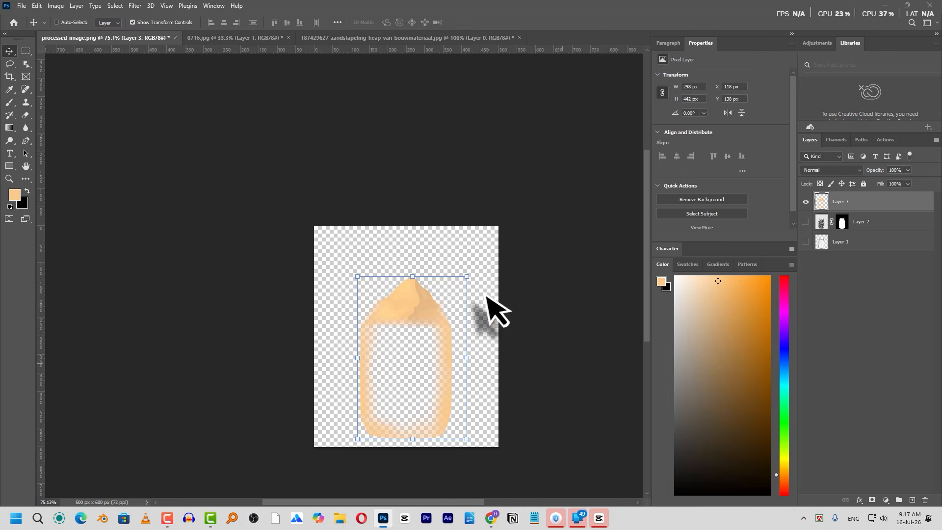
Step: Save a PNG copy of the sand image named 01 in the capcut editing folder, using the large file size option
key("ctrl+alt+s")
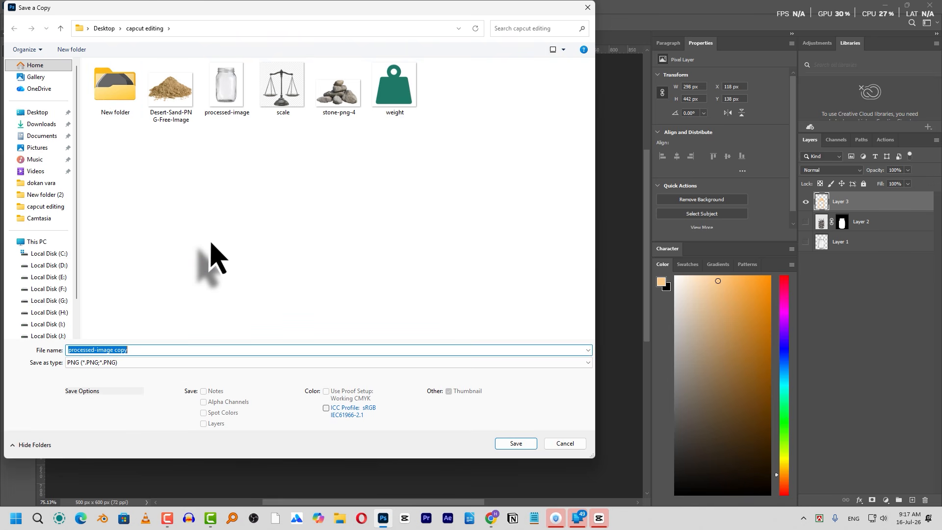
type("01")
key("ctrl+s")
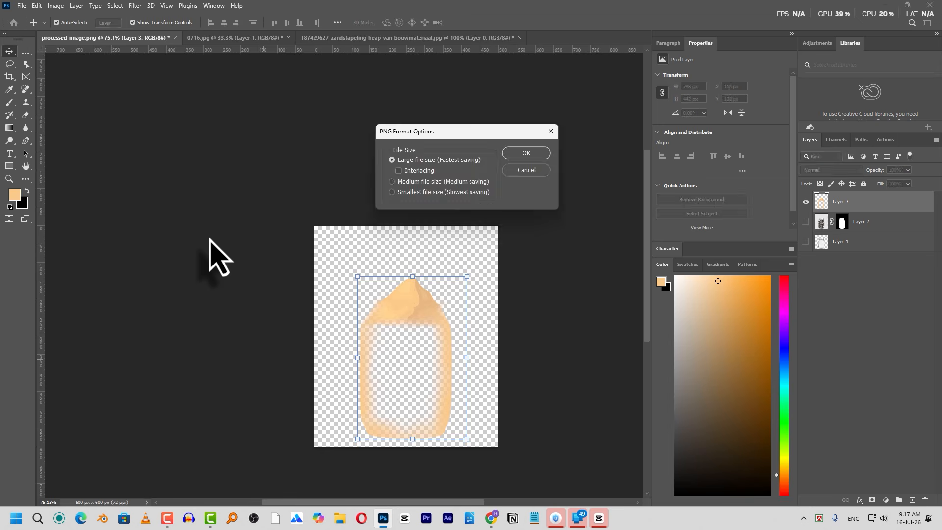
key("Return")
Step: Switch to CapCut, import the 01 sand image from the capcut editing folder and place it on a track above the rock clips
left_click(599, 518)
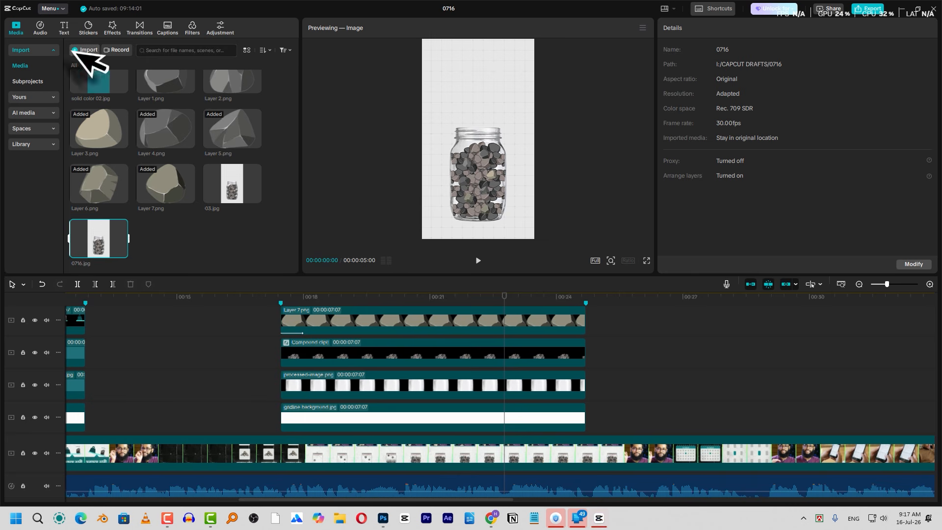
left_click(137, 74)
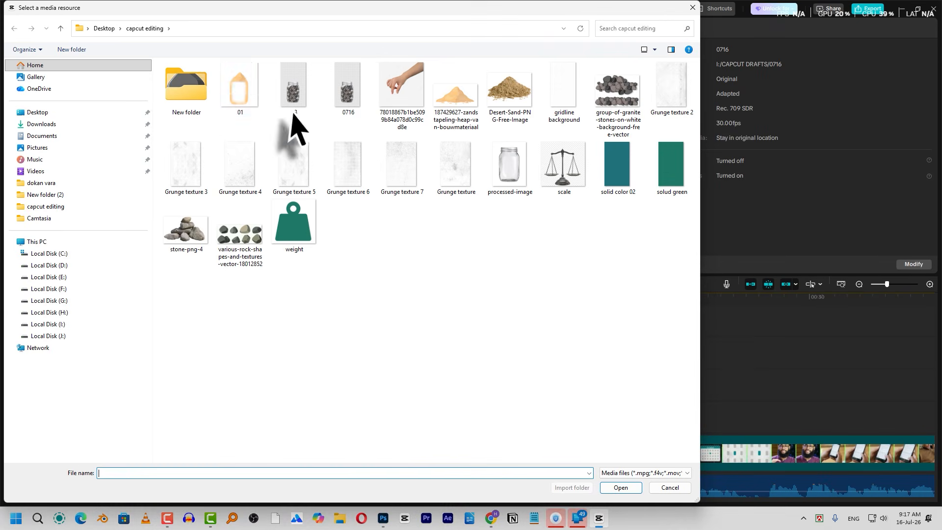
double_click(251, 95)
left_click_drag(163, 250, 493, 358)
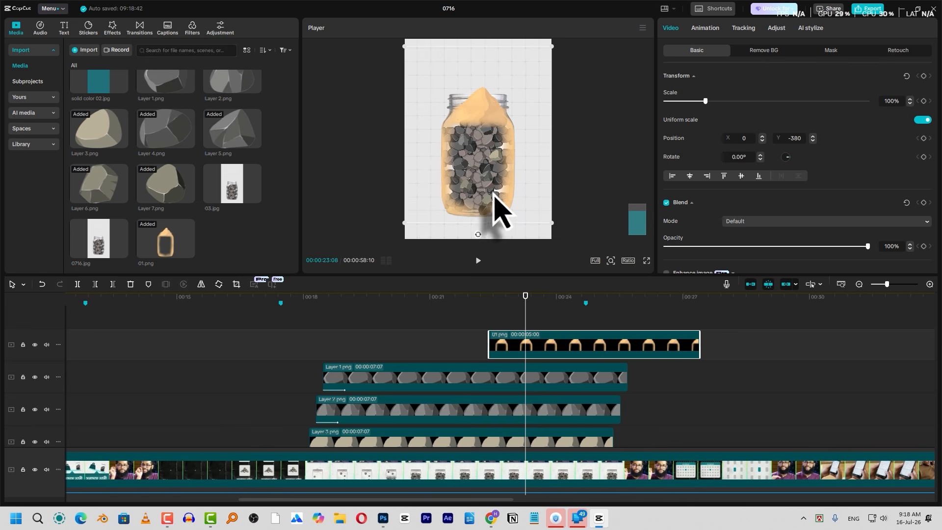
Step: Move the processed-image.png jar clip to a track above the 01.png sand clip and set its blend mode to Multiply with 71% opacity
scroll(536, 396, "down", 1)
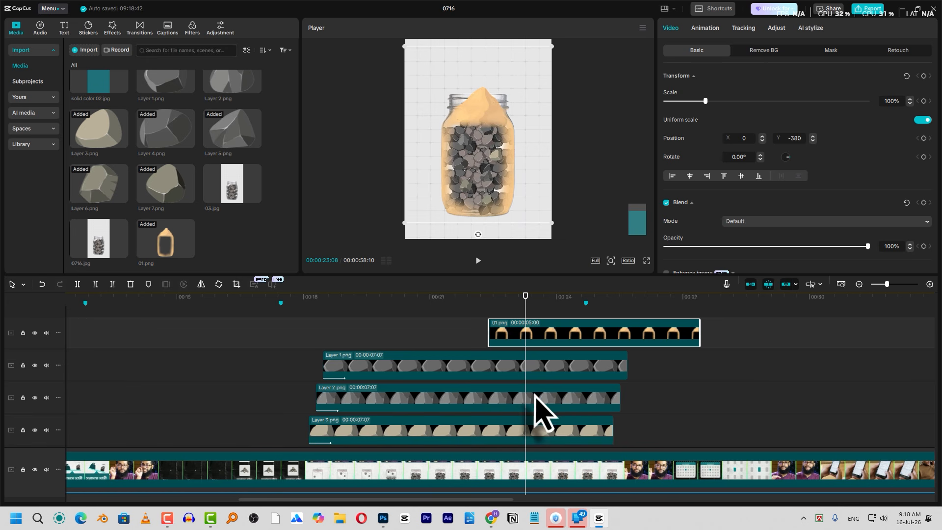
scroll(549, 315, "down", 3)
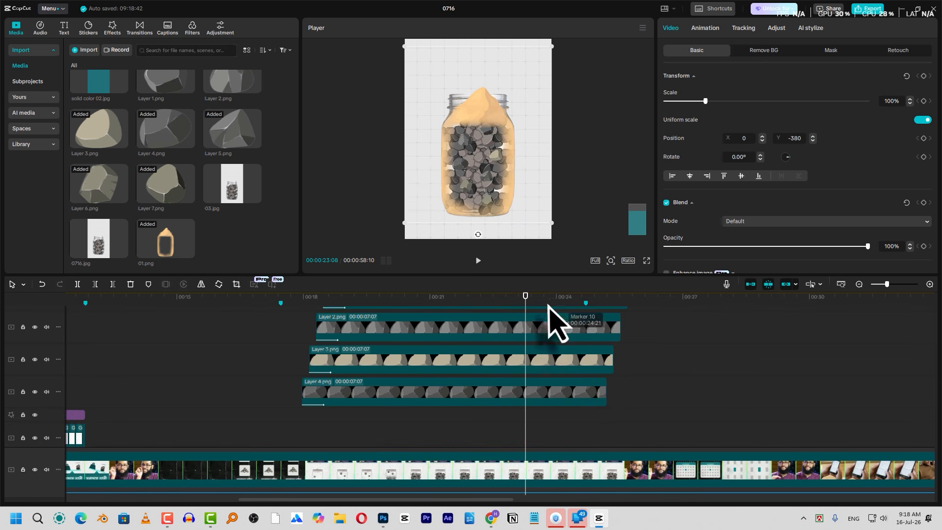
left_click(464, 305)
left_click(462, 304)
scroll(455, 385, "down", 3)
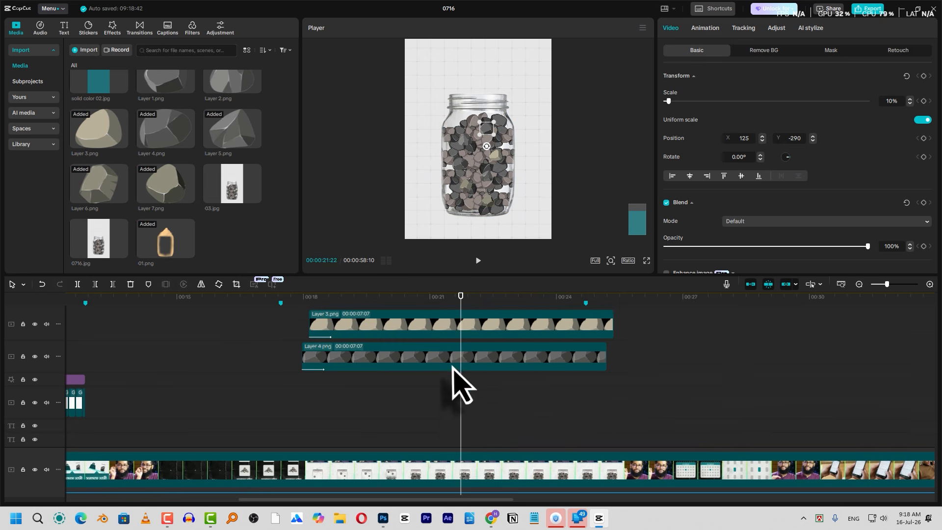
scroll(449, 387, "down", 3)
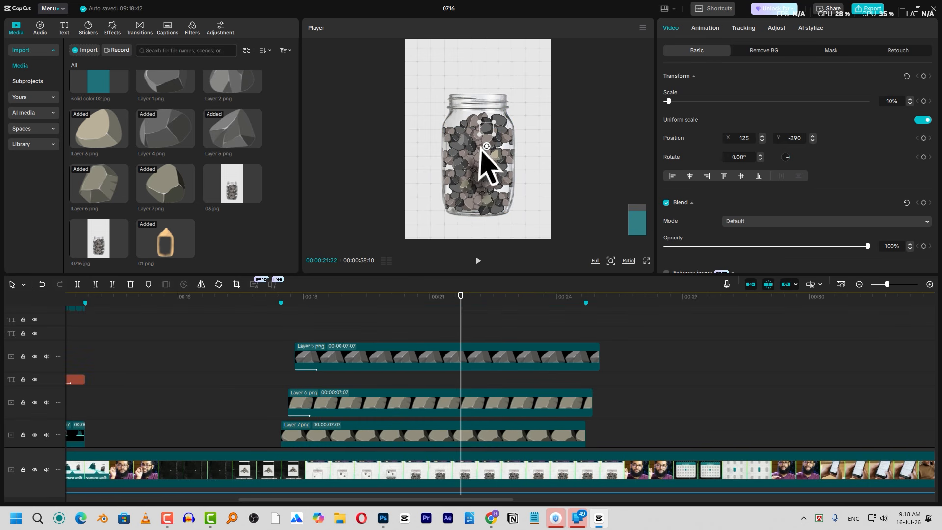
scroll(389, 400, "down", 3)
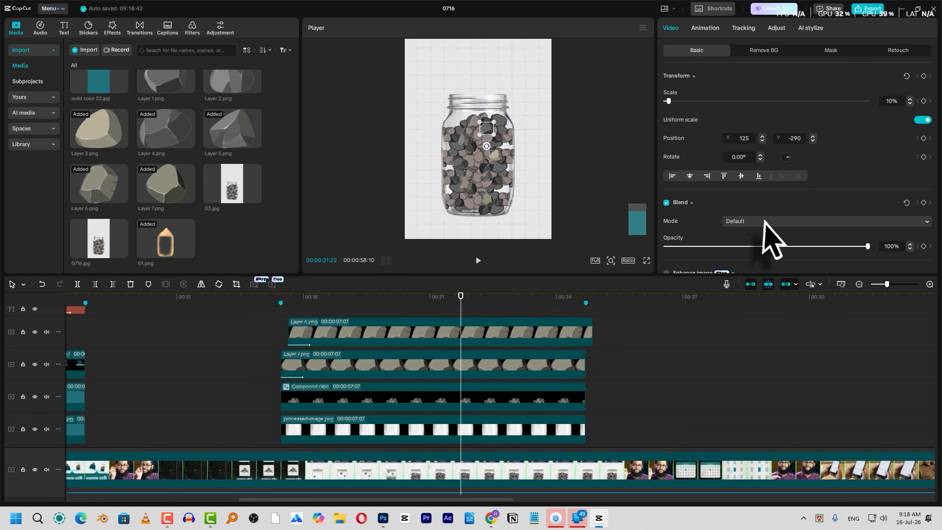
scroll(406, 399, "down", 2)
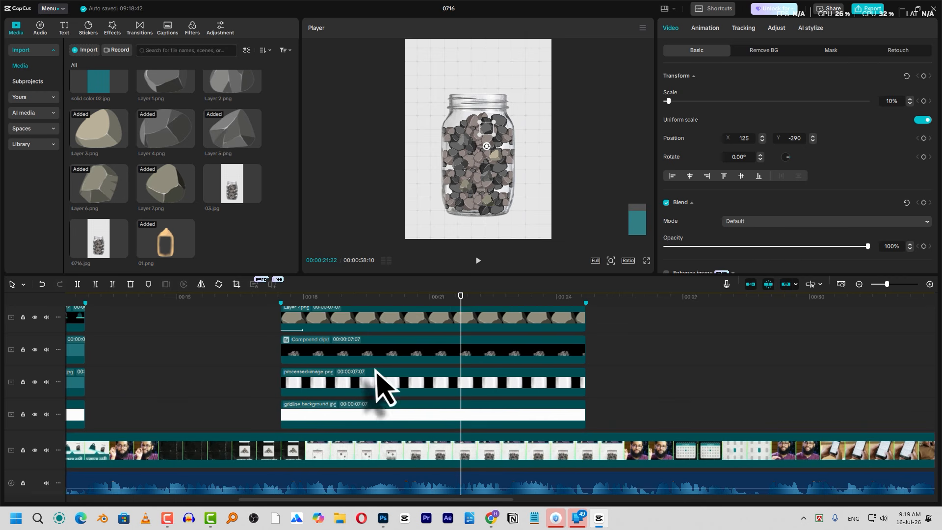
left_click(398, 378)
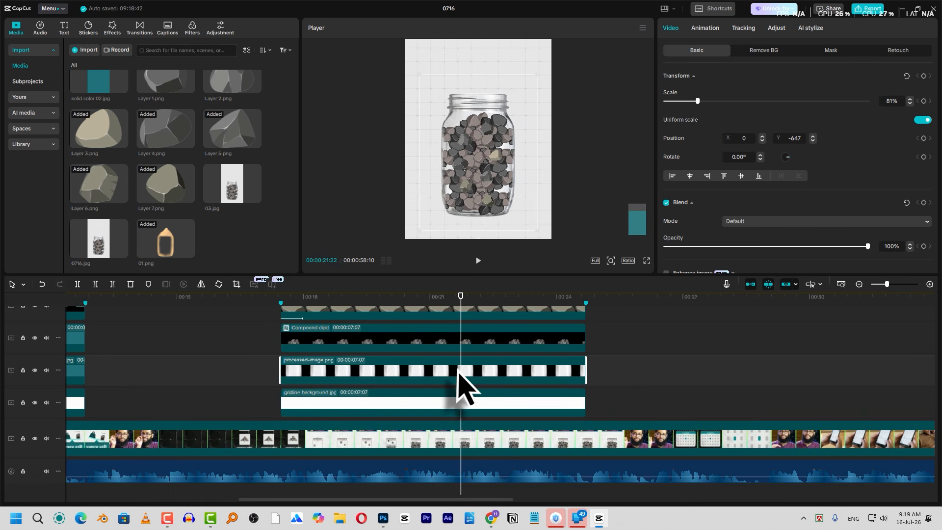
scroll(490, 373, "up", 3)
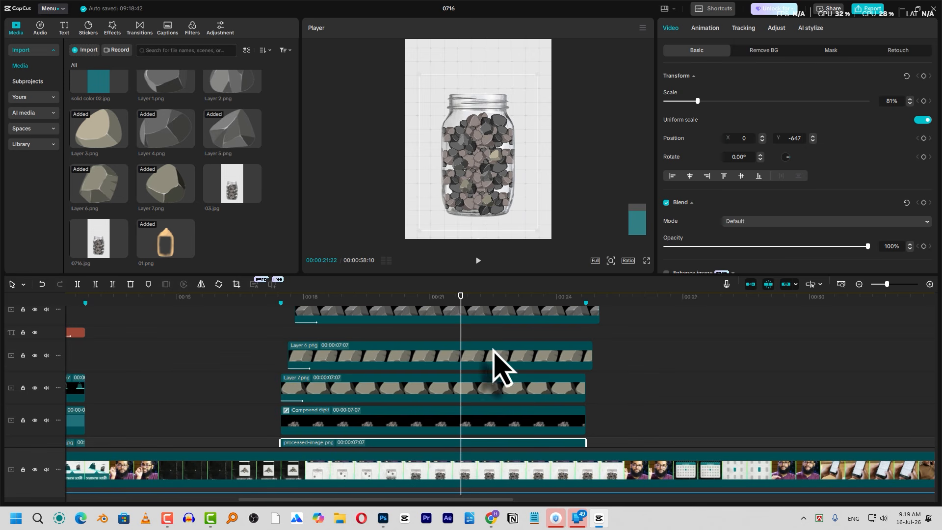
scroll(498, 387, "down", 3)
left_click_drag(483, 373, 367, 319)
mouse_move(280, 316)
left_mouse_down()
mouse_move(330, 320)
mouse_move(318, 349)
mouse_move(334, 349)
mouse_move(321, 338)
mouse_move(324, 325)
mouse_move(297, 324)
left_mouse_up()
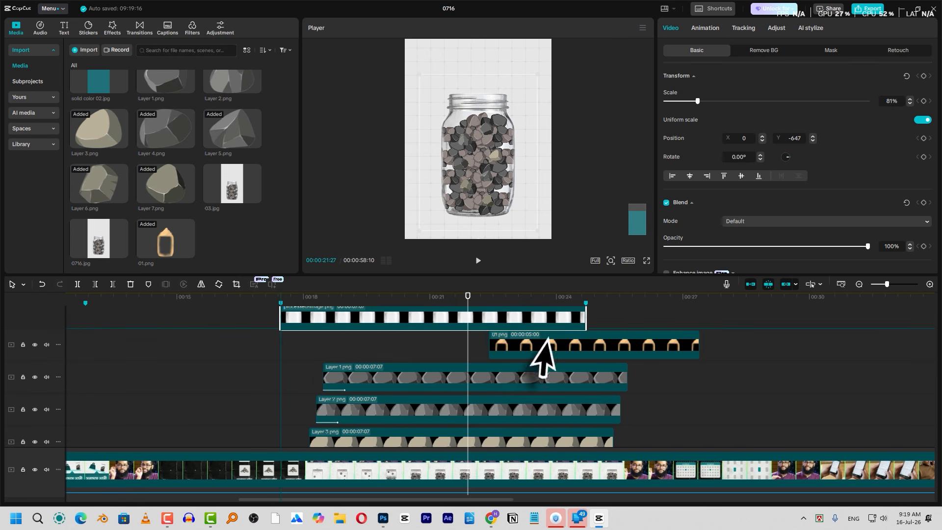
left_click(766, 223)
left_click(753, 394)
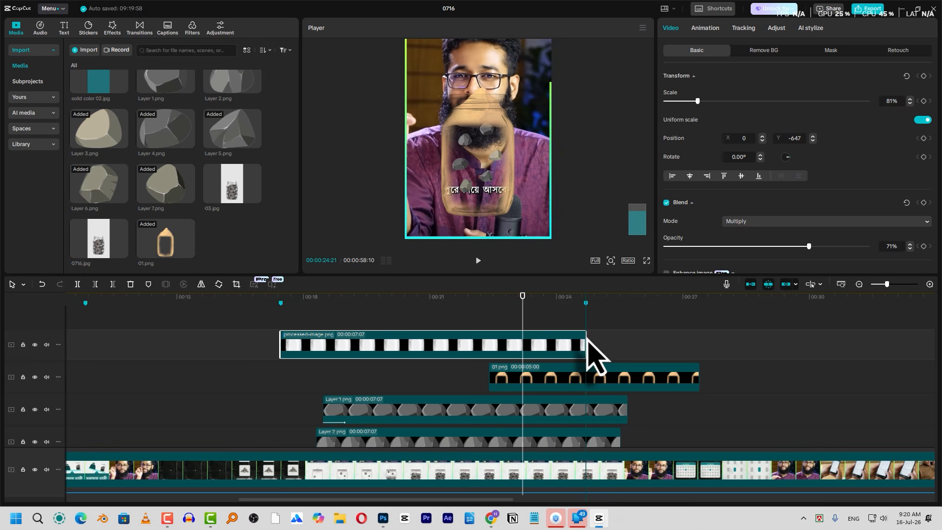
Step: Trim the ends of the 01.png sand clip and the rock layer clips below it to the marker at 00:24:21
left_click(555, 305)
left_click(587, 305)
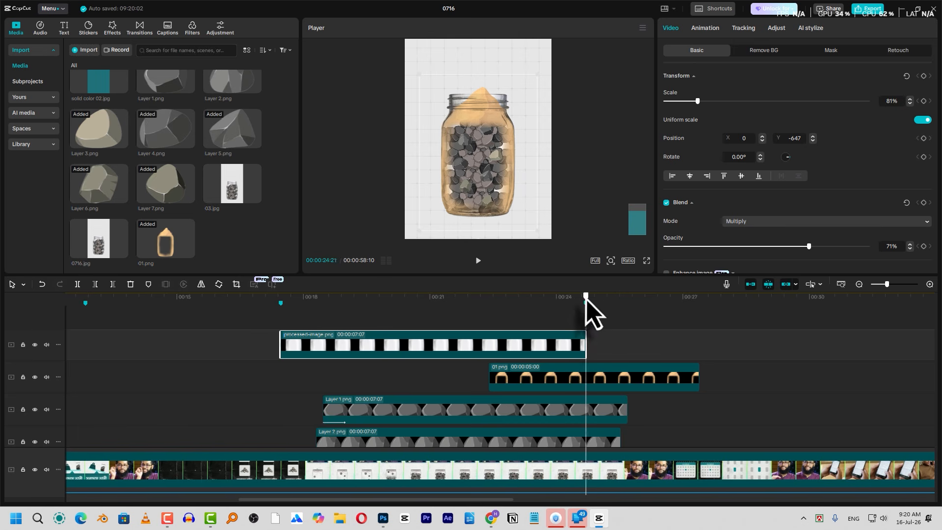
mouse_move(614, 356)
left_mouse_down()
mouse_move(612, 399)
mouse_move(596, 432)
mouse_move(590, 421)
left_mouse_up()
key("w")
scroll(591, 413, "up", 3)
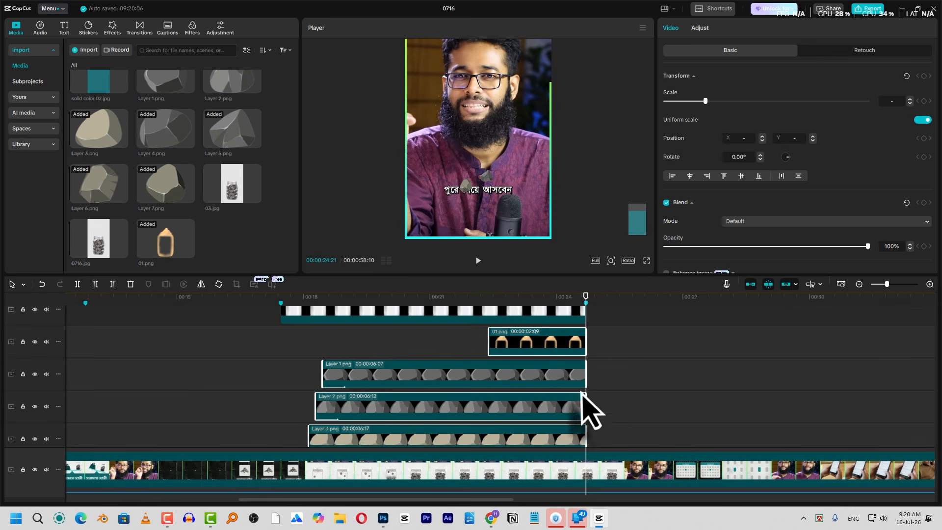
scroll(592, 411, "up", 1)
left_click_drag(293, 296, 452, 338)
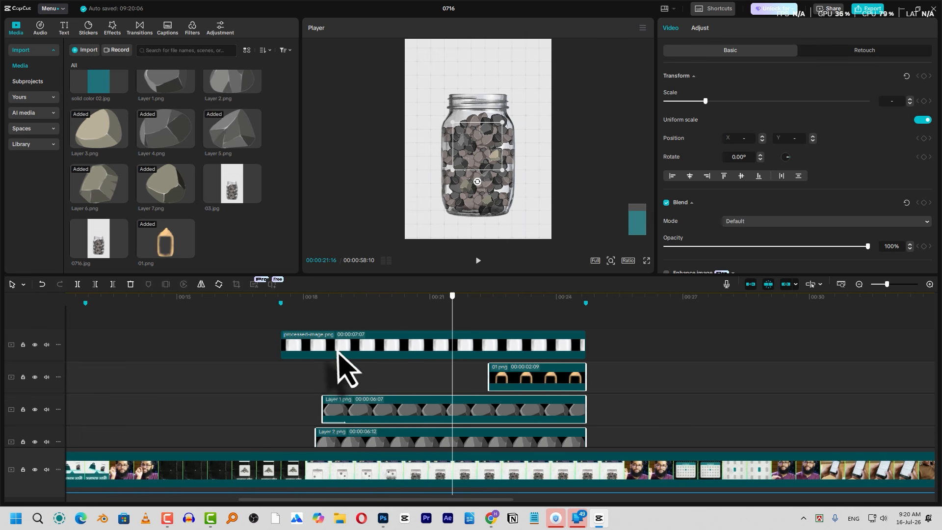
Step: Add a Split mask to the 01.png sand clip and rotate it to -180° so only the sand below the line shows
left_click(528, 384)
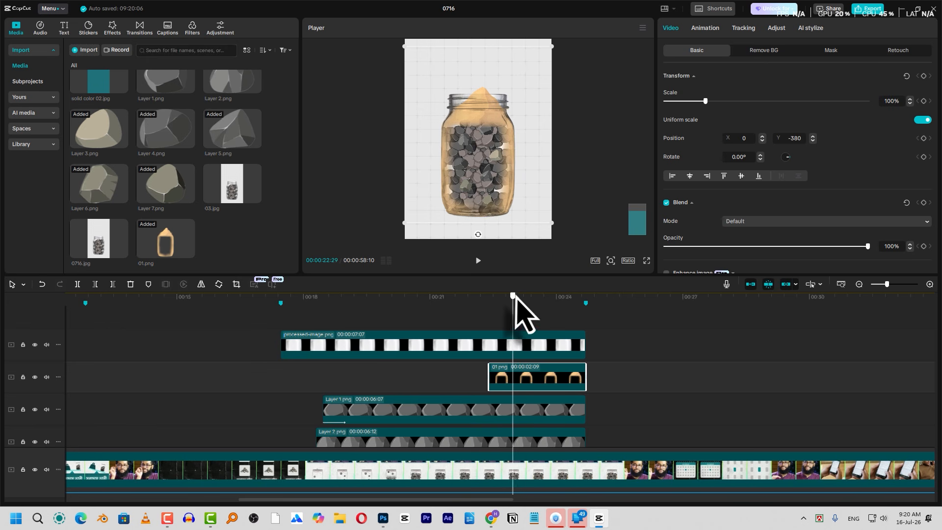
left_click_drag(514, 296, 527, 296)
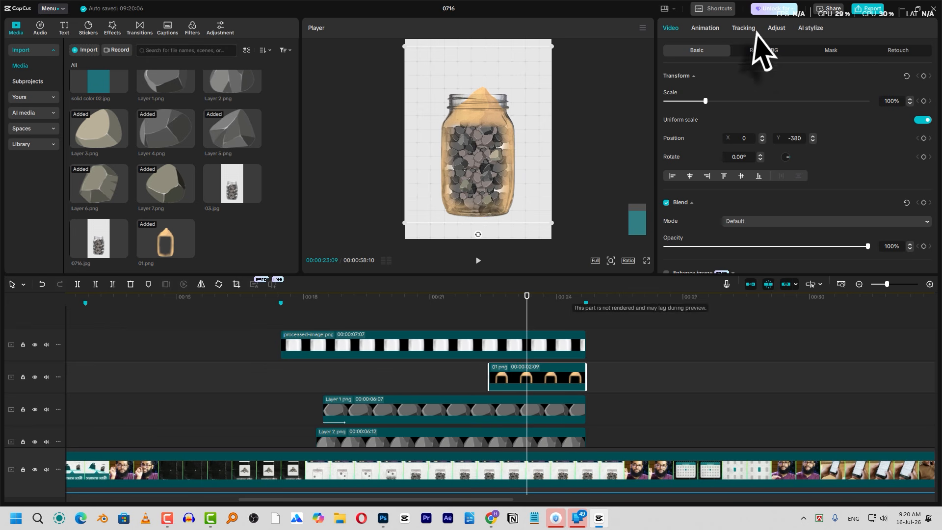
left_click(832, 51)
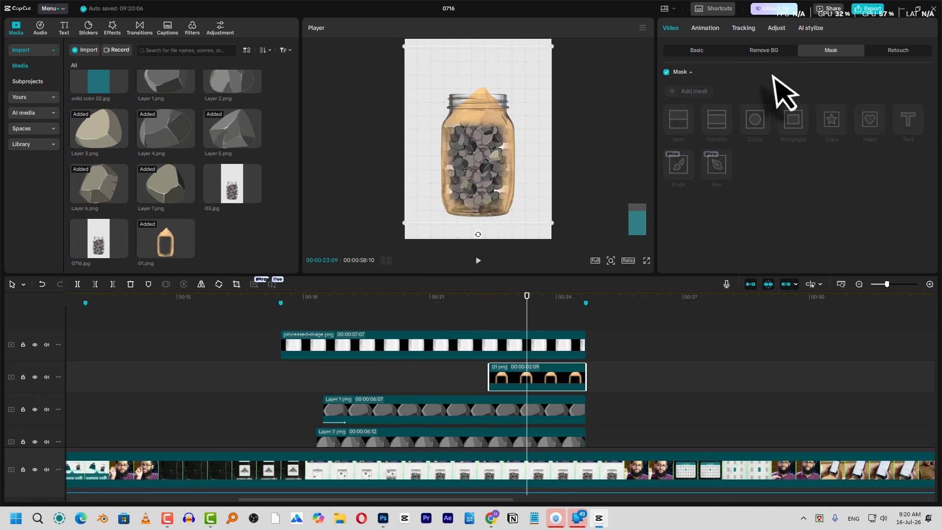
left_click(772, 89)
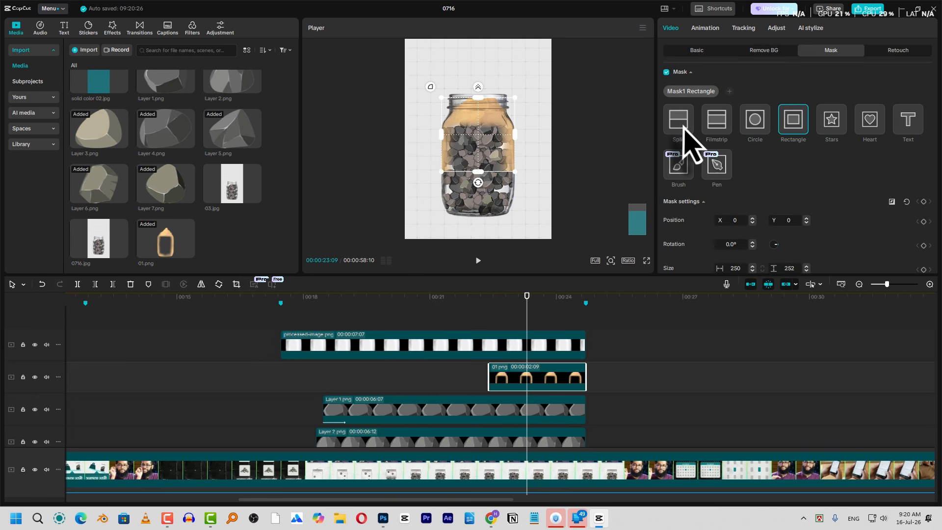
left_click(682, 125)
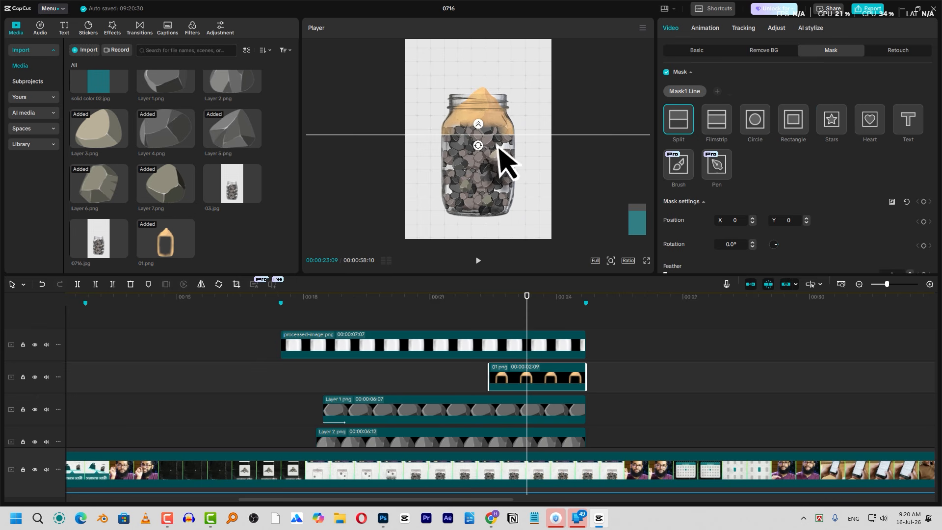
left_click_drag(497, 144, 495, 120)
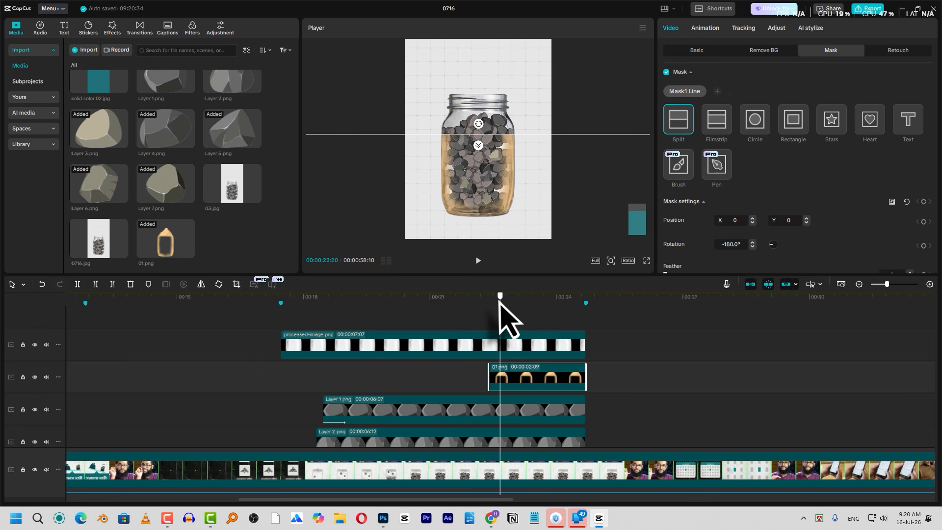
Step: Add a mask keyframe at the sand clip's start and move the split line below the jar, to about X -64, Y -300
left_click(923, 201)
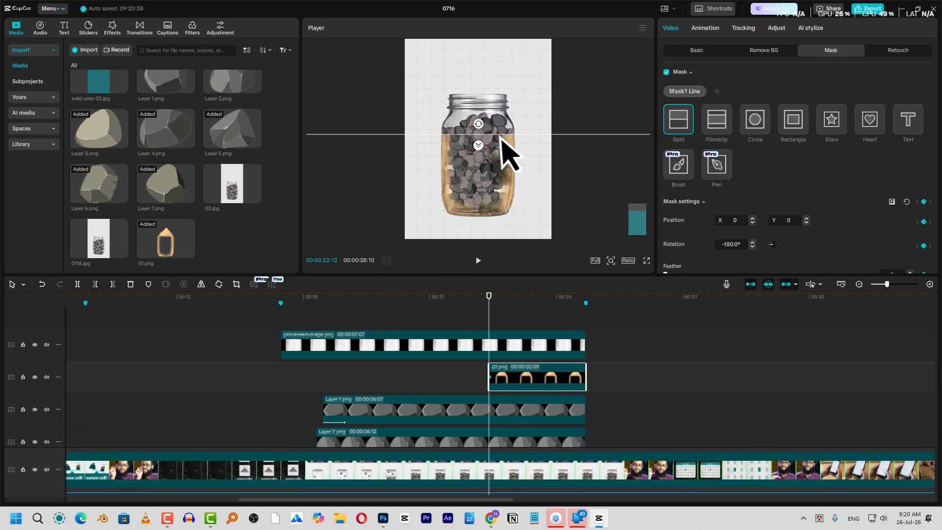
left_click_drag(500, 216, 492, 194)
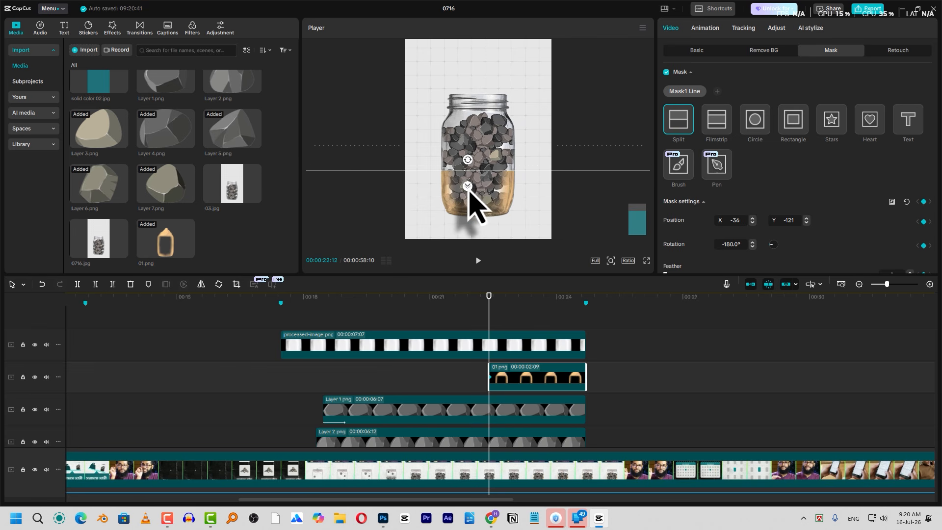
left_click_drag(469, 194, 491, 223)
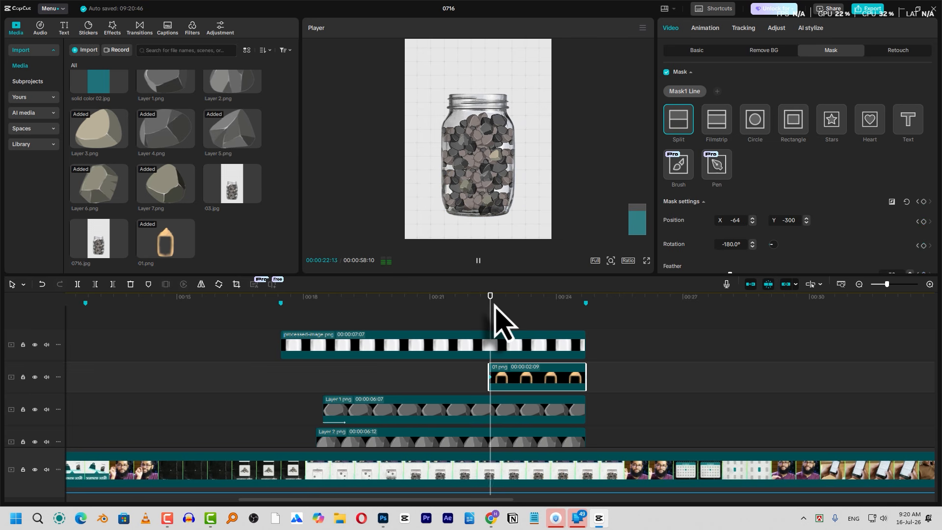
Step: At 00:23:16, raise the sand clip's split line above the jar to about X -91, Y 195, and preview the fill
key("space")
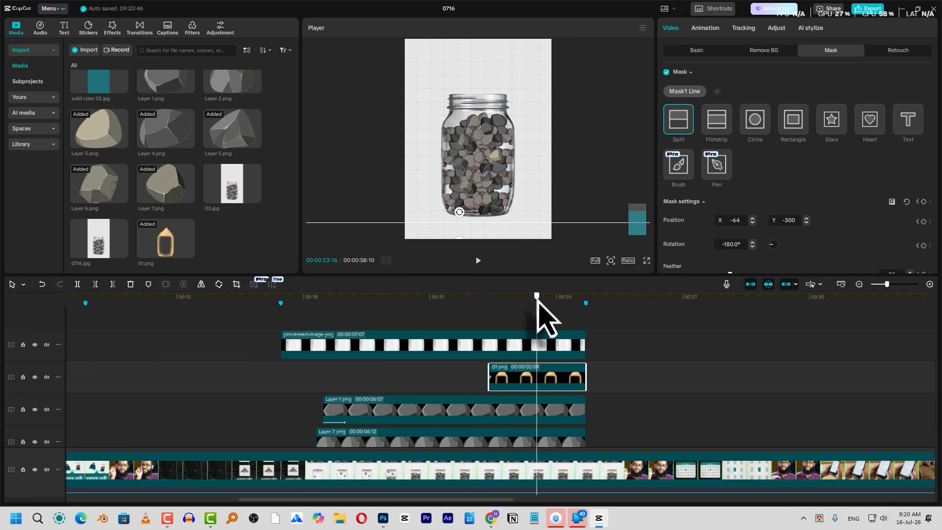
left_click_drag(521, 219, 513, 83)
left_click(487, 297)
key("space")
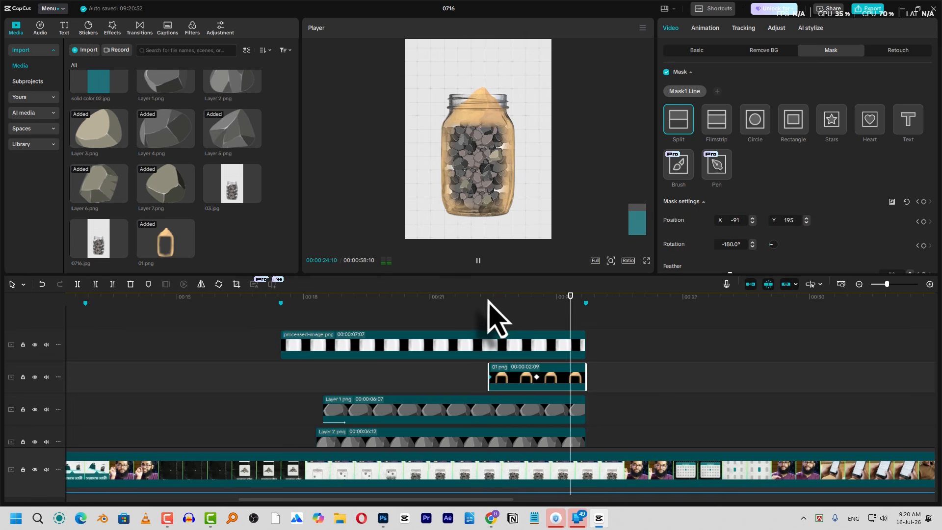
Step: Shift the sand clip's second mask keyframe slightly later to 00:23:19 and apply the Ease preset curve to the mask animation
left_click(489, 297)
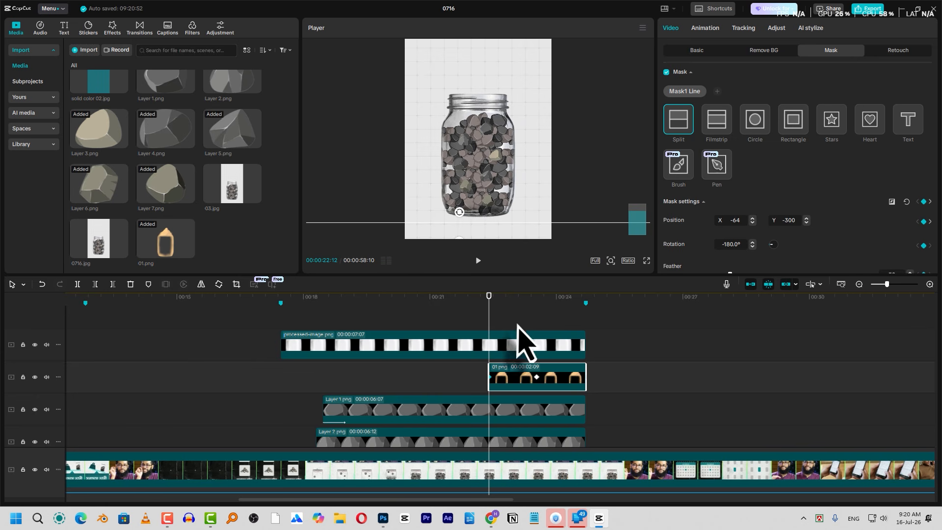
left_click(540, 377)
right_click(542, 378)
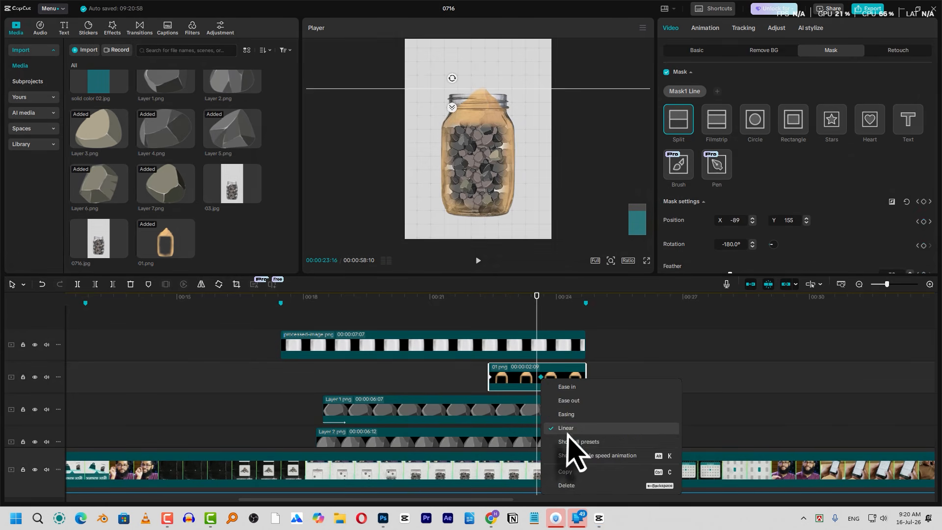
left_click(569, 450)
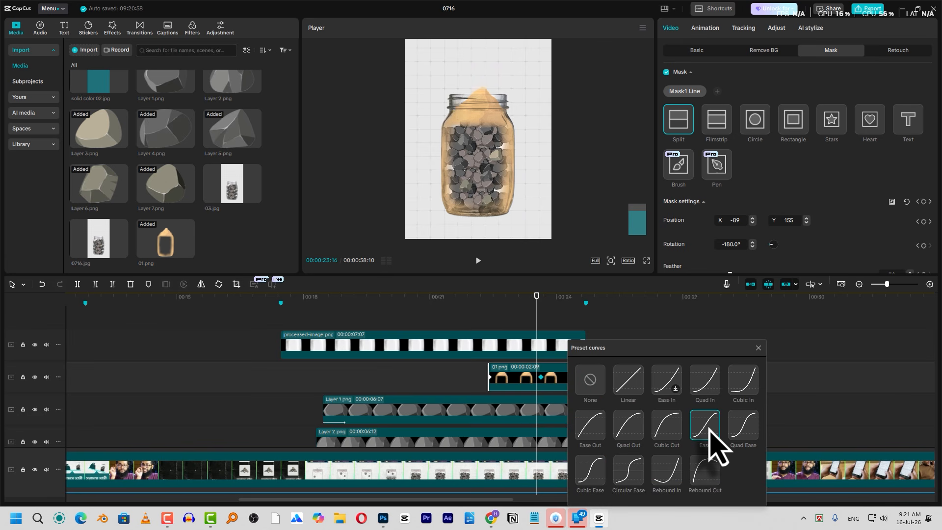
left_click(708, 429)
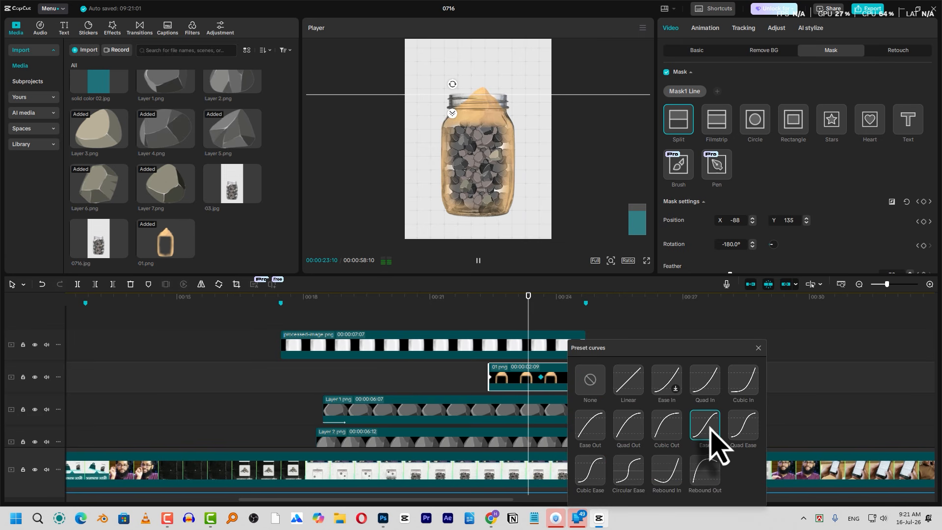
left_click(758, 348)
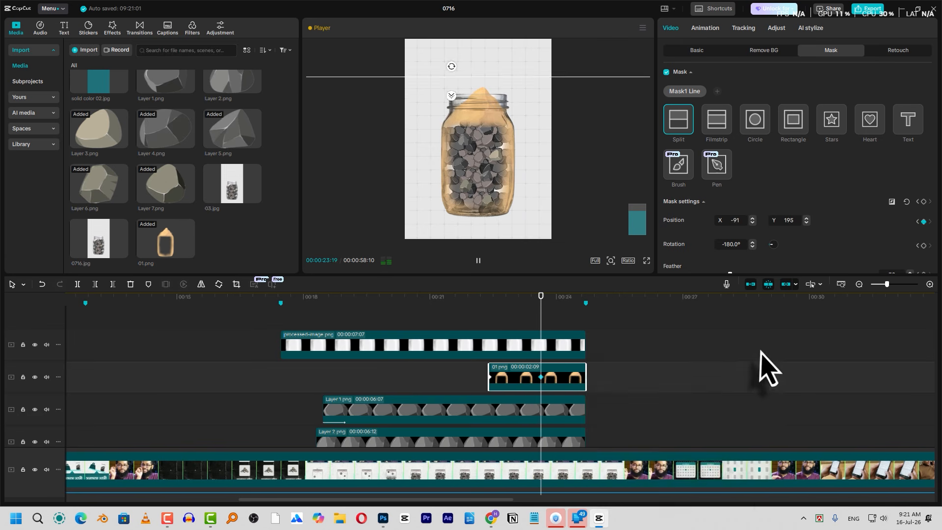
Step: Play back the jar scene from its start to check the rock and sand filling animation
left_click(578, 362)
left_click(285, 297)
key("space")
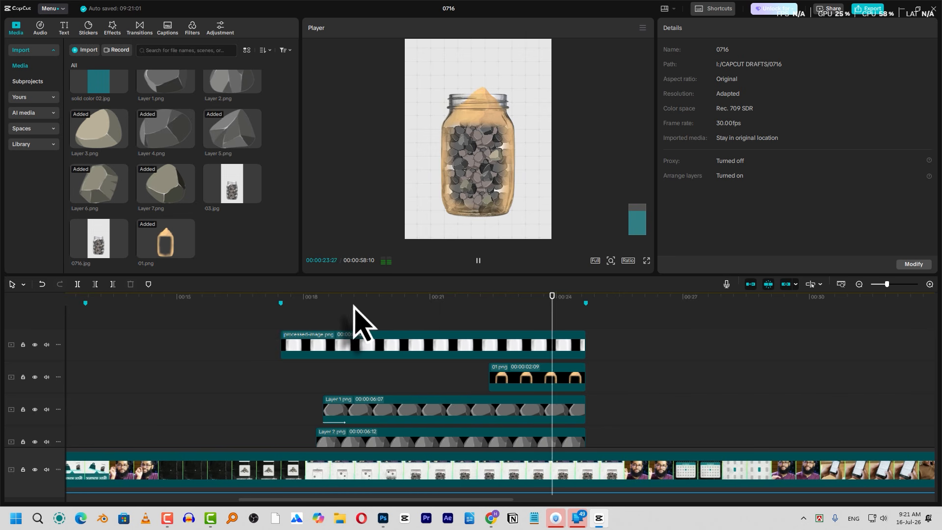
left_click(456, 302)
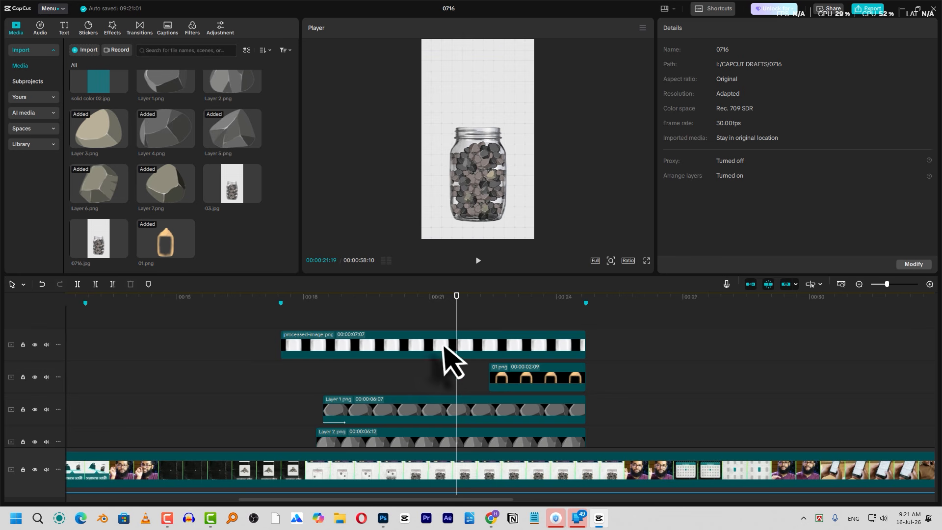
scroll(373, 355, "down", 3)
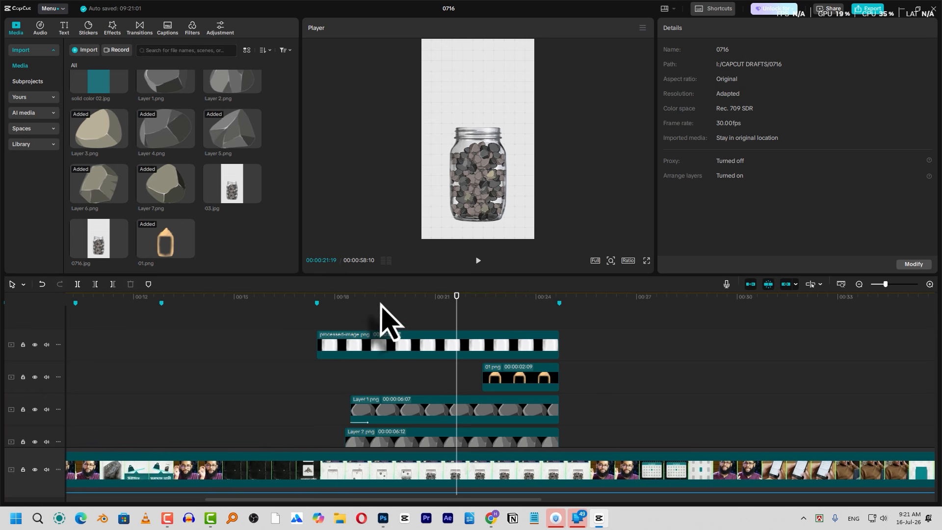
Step: Combine the jar scene's jar, rock and sand layers into one compound clip and trim its end to the marker at 00:00:24:21
left_click_drag(488, 321, 420, 387)
right_click(420, 387)
left_click(448, 325)
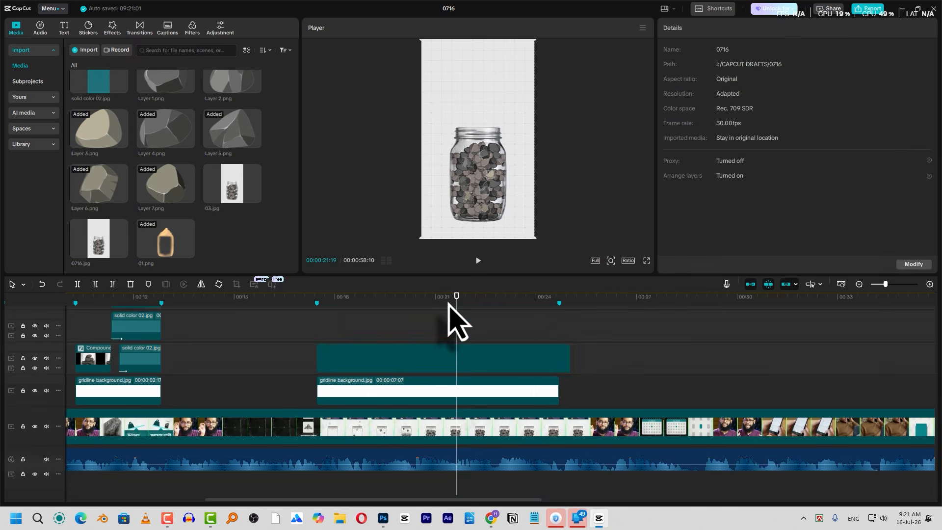
left_click_drag(552, 300, 559, 304)
key("w")
Step: Copy the second scene's FPS Lag effect and texture overlay clips and paste them at the jar scene's start, 00:00:17:14
scroll(236, 329, "up", 4)
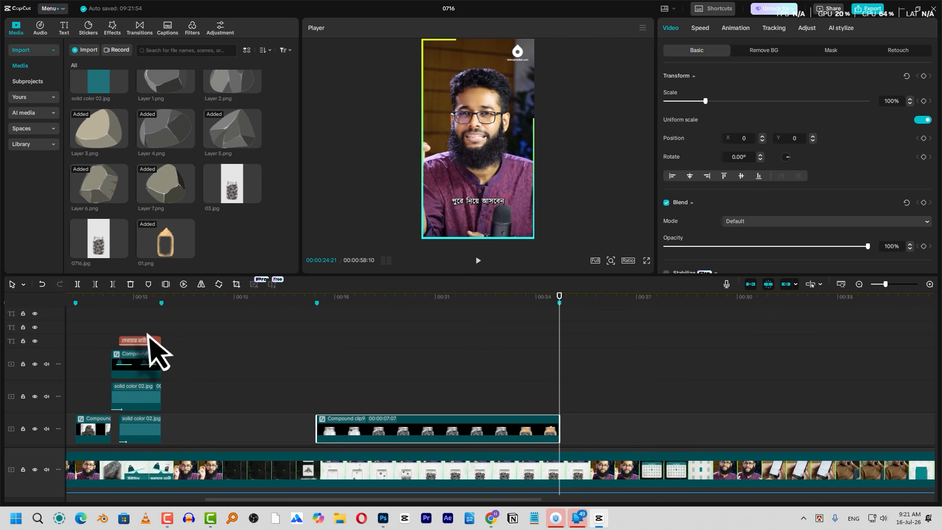
scroll(167, 334, "up", 2)
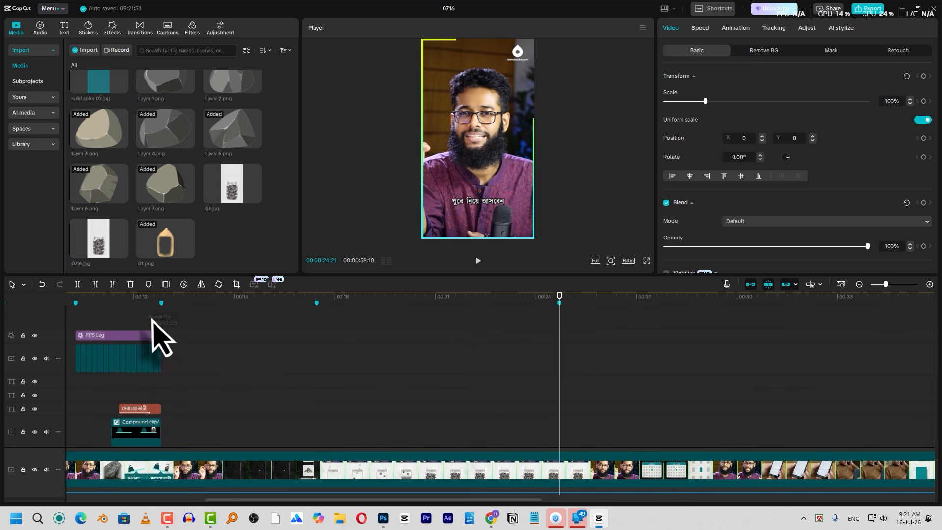
left_click_drag(192, 368, 366, 347)
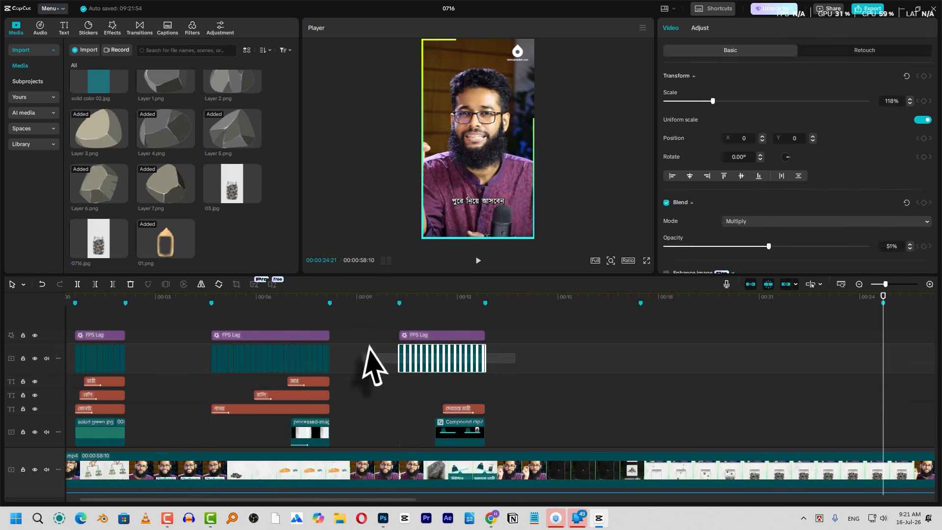
left_click(192, 365)
left_click(212, 363)
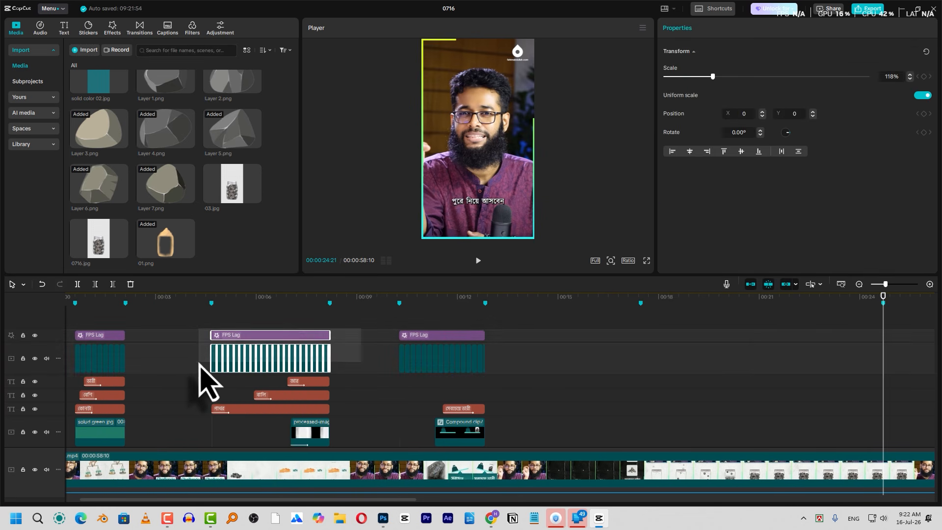
left_click(641, 301)
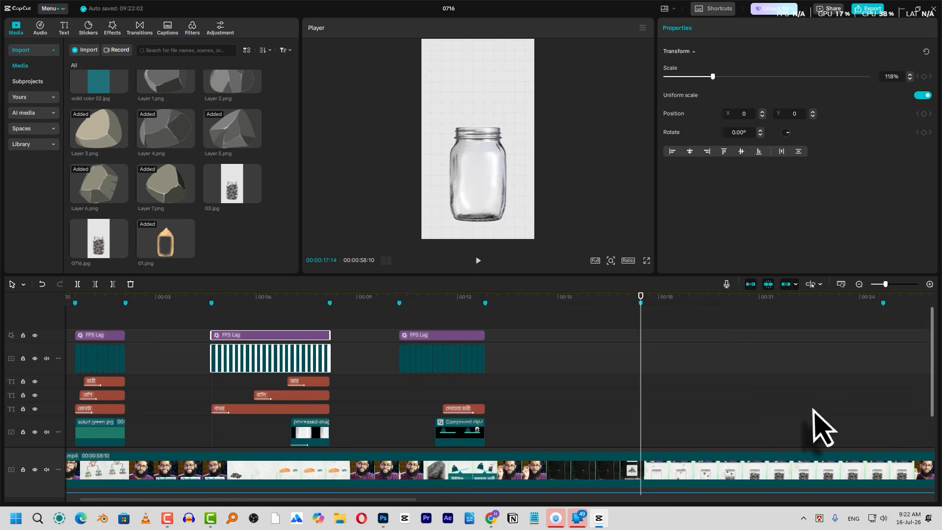
scroll(782, 420, "down", 3)
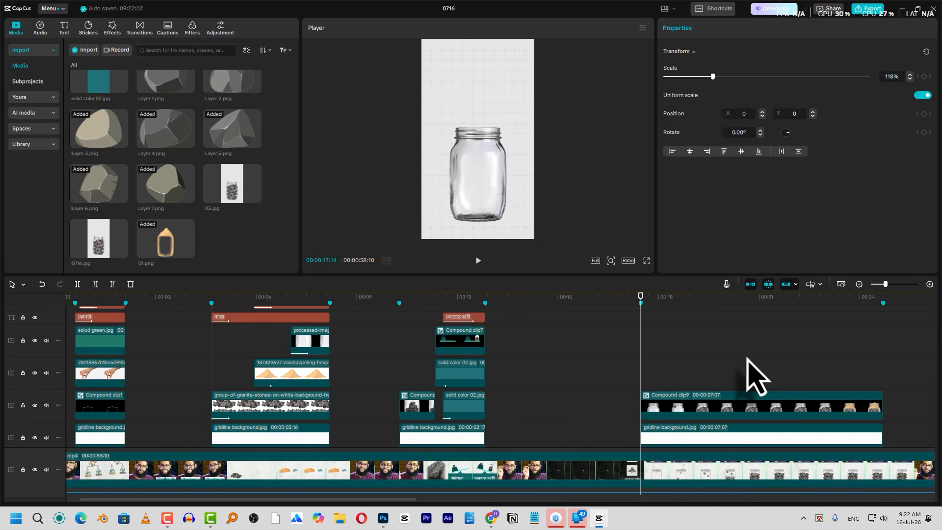
key("ctrl+v")
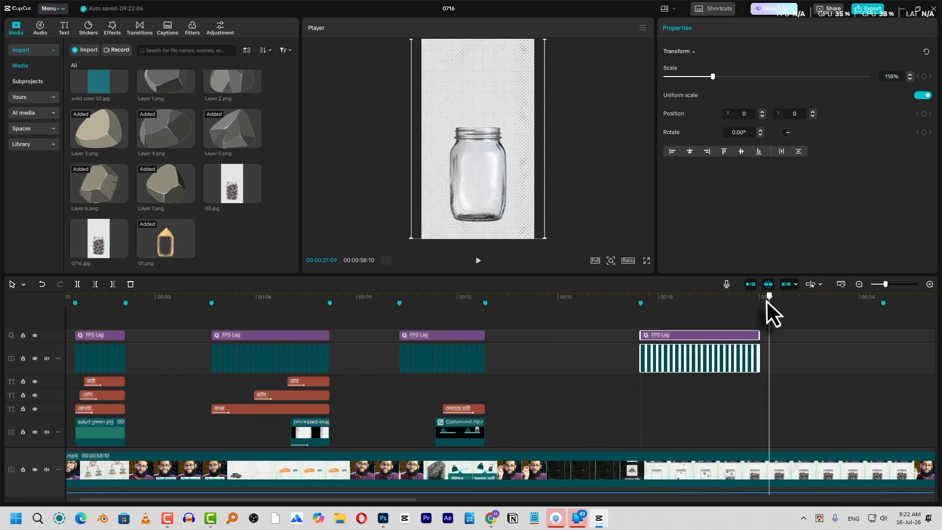
Step: Paste further copies of the FPS Lag effect and texture overlay from 00:00:21:00, covering the jar scene up to its end marker
left_click(767, 300)
key("ctrl+v")
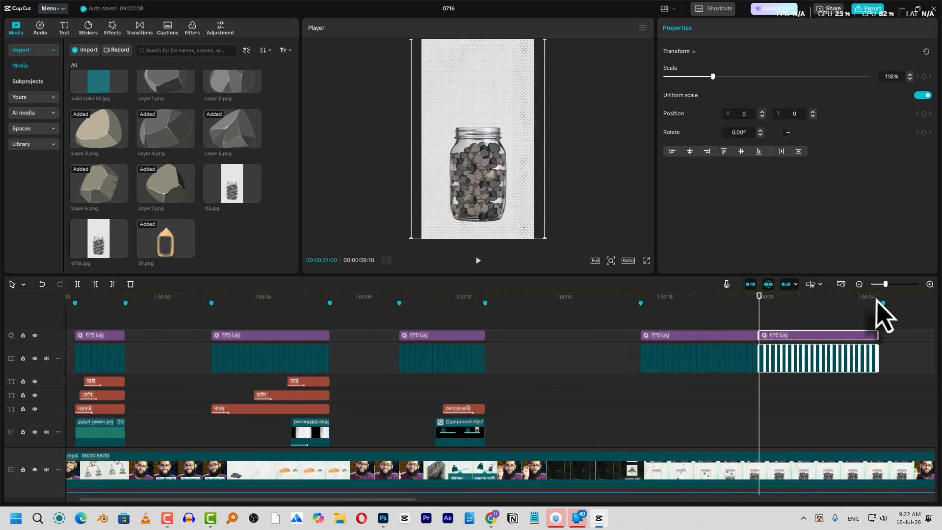
left_click(883, 300)
key("ctrl+v")
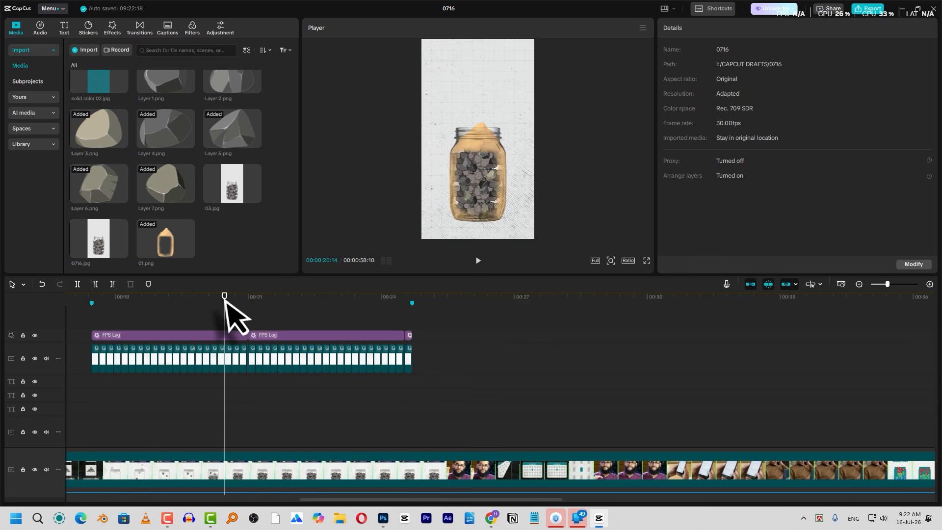
Step: Review the finished scenes from the video's beginning, playing back the scale, rock and sand, and seesaw animations
key("Home")
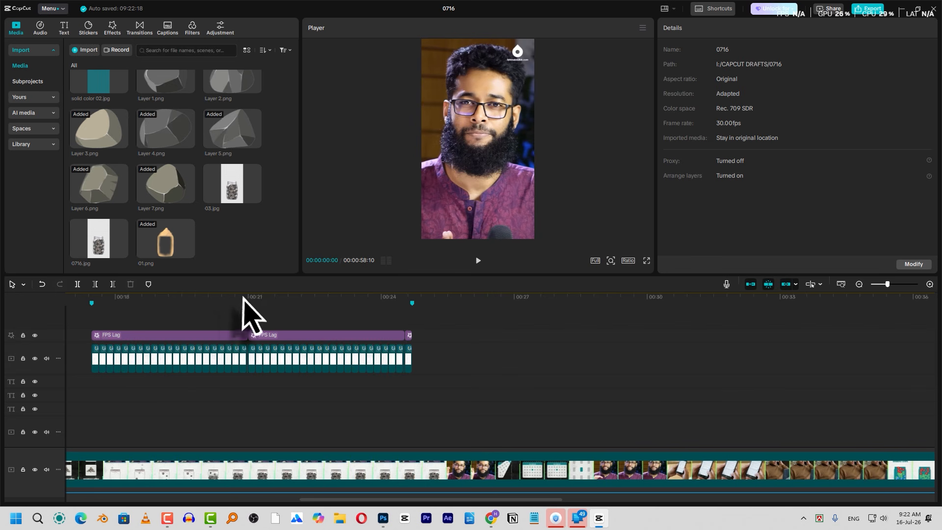
left_click(466, 305)
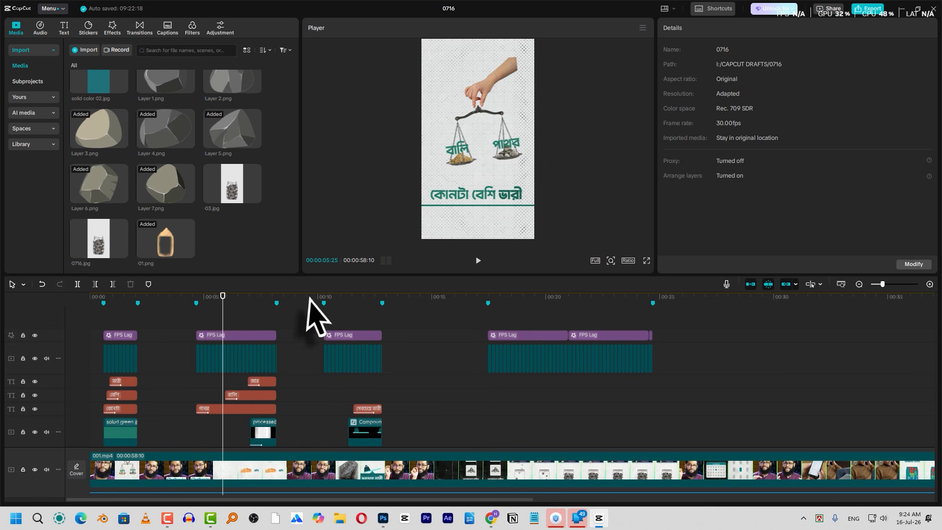
left_click(349, 301)
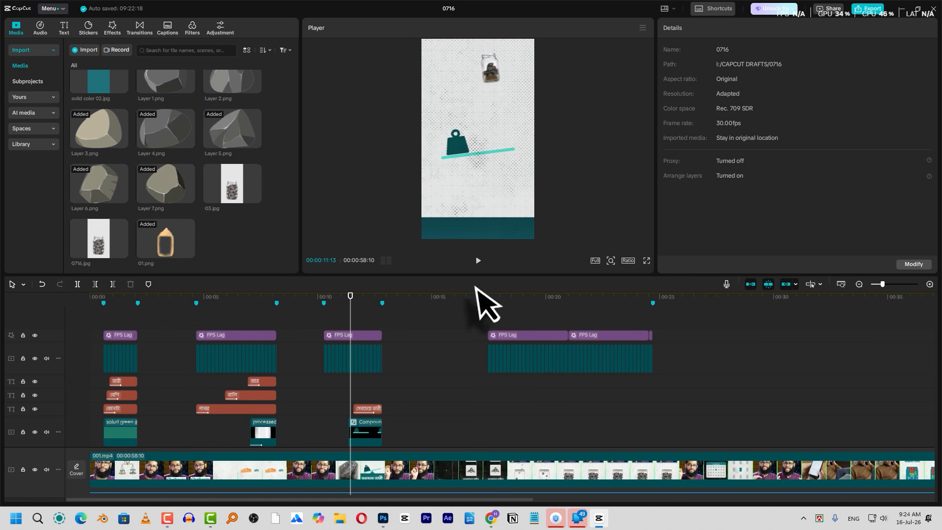
key("space")
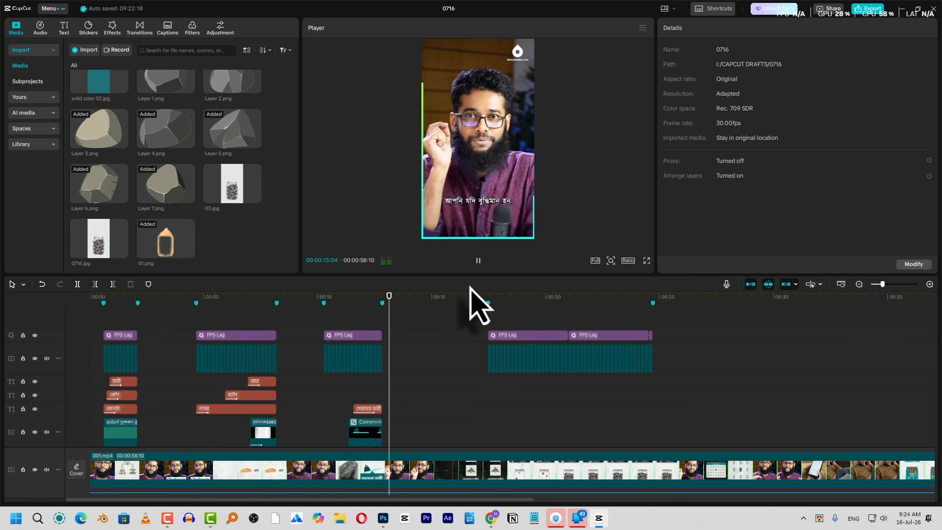